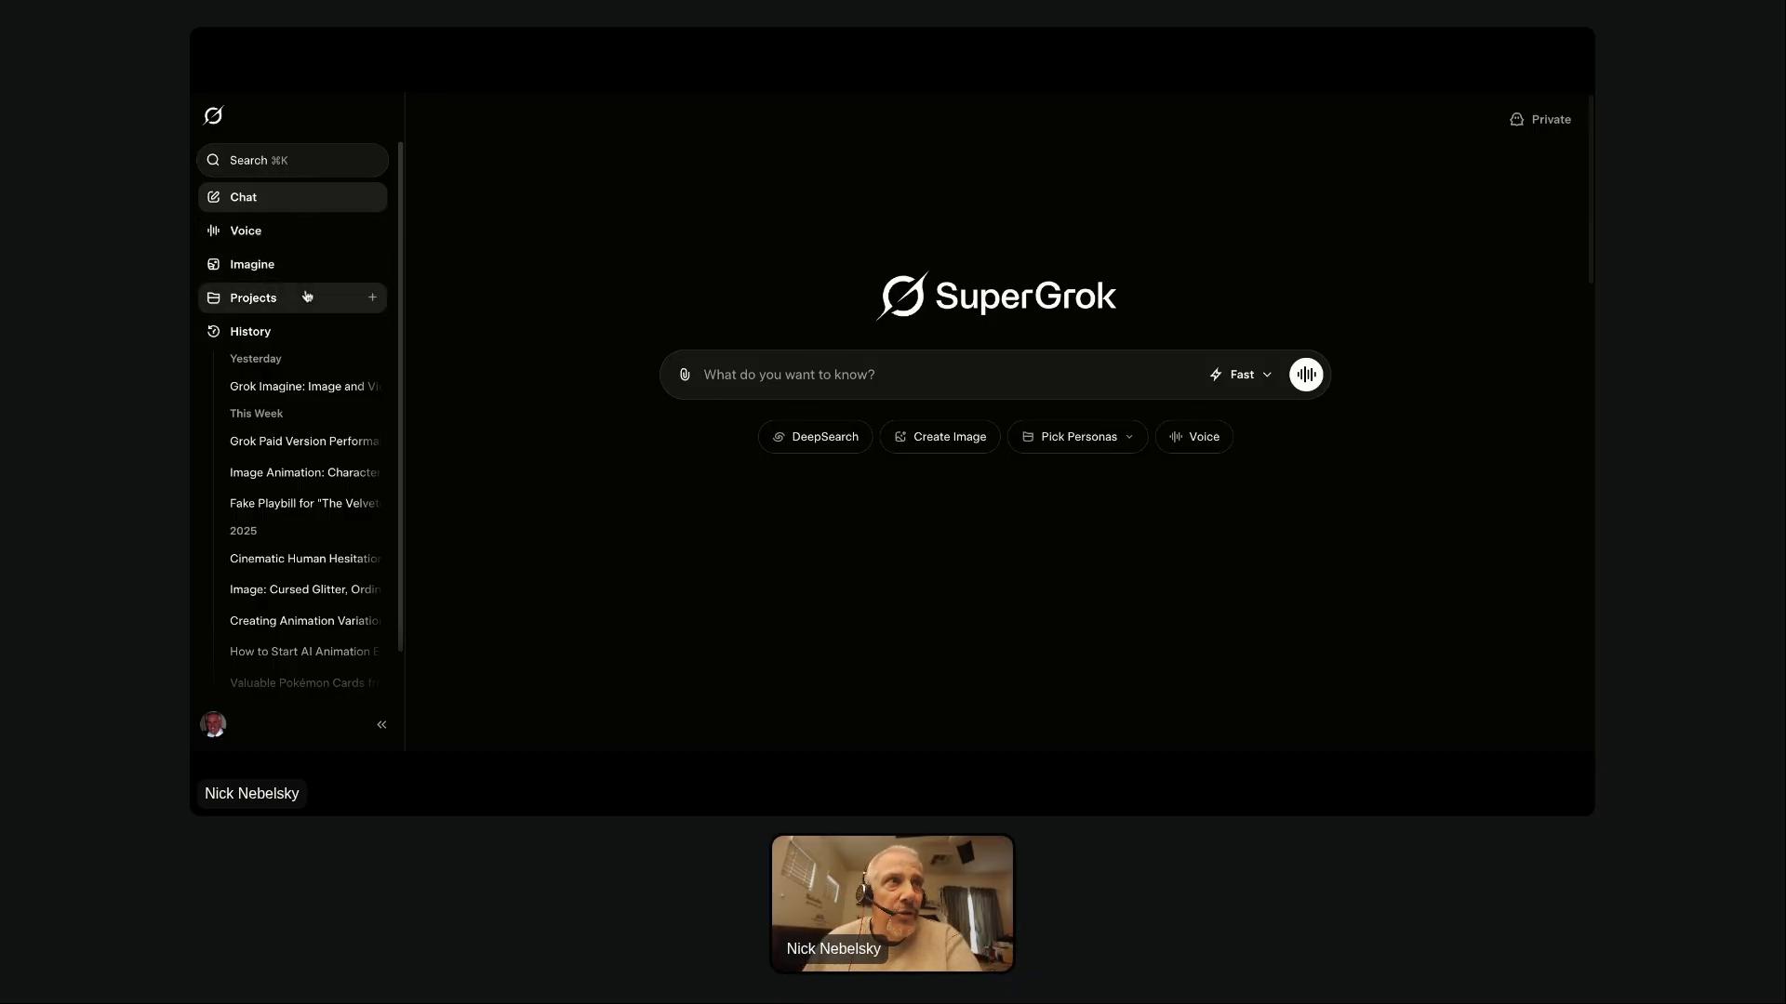
Open Imagine and browse the gallery of sample images and videos.
click(265, 271)
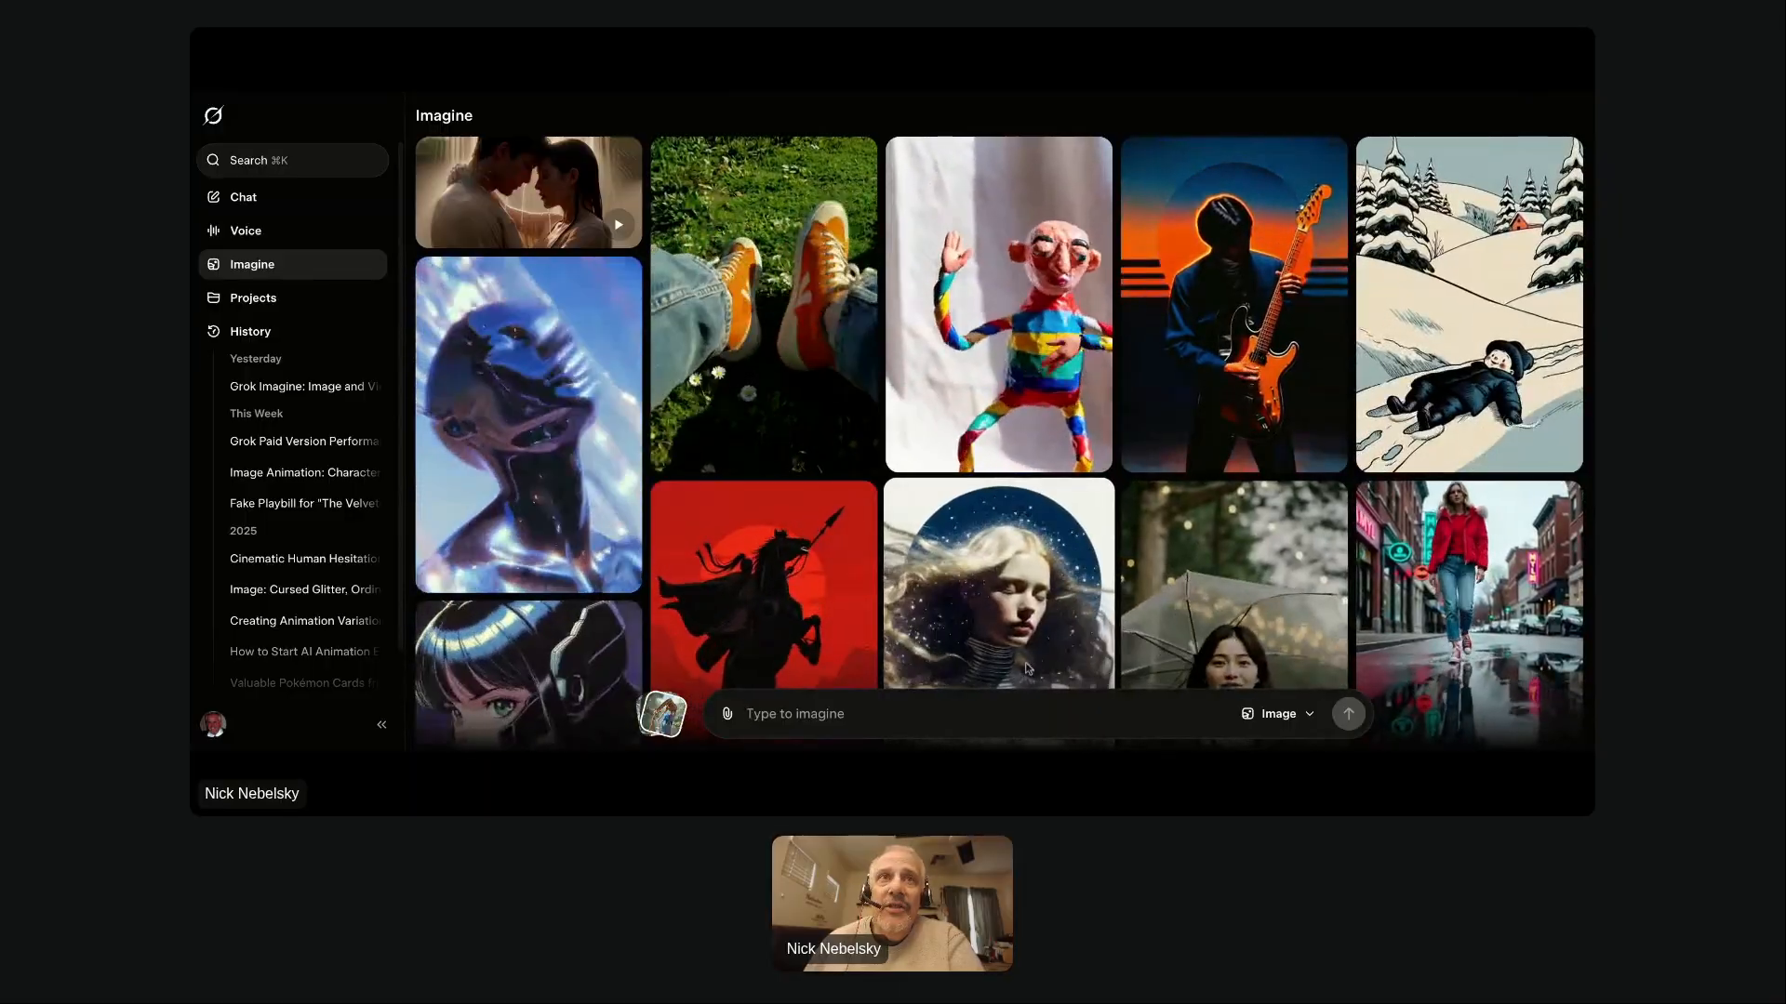
scroll(1023, 669, down, 1)
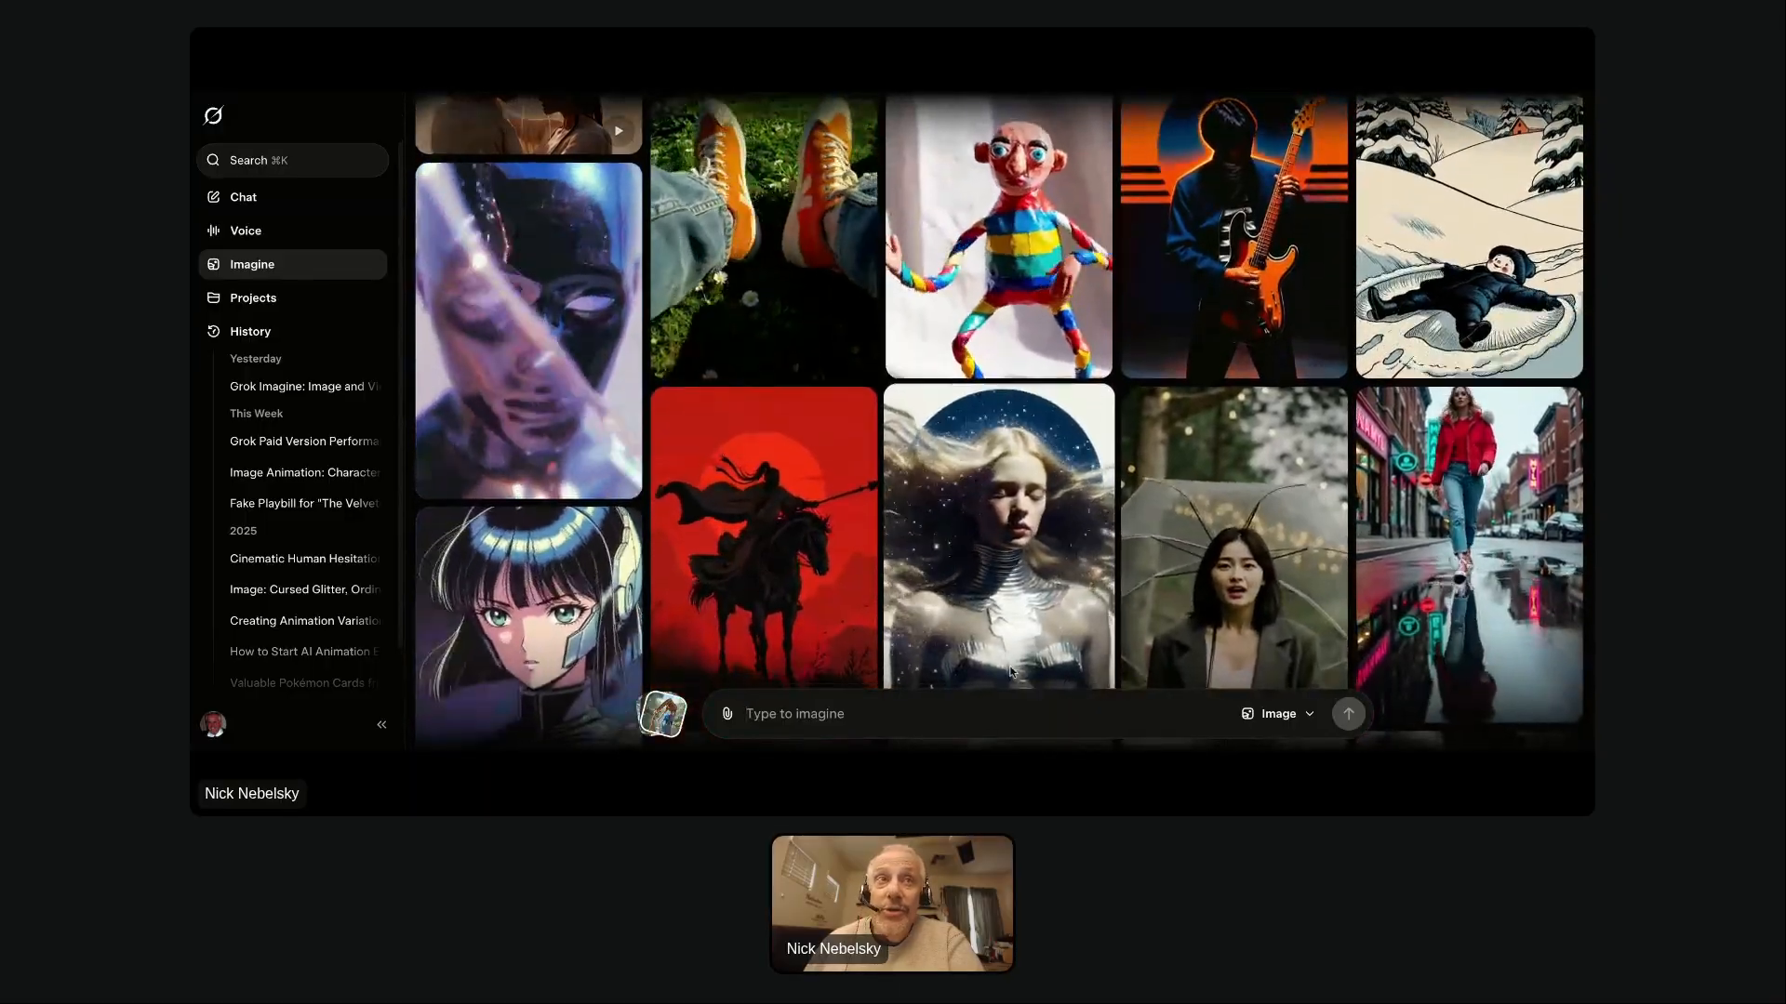
scroll(1011, 671, down, 3)
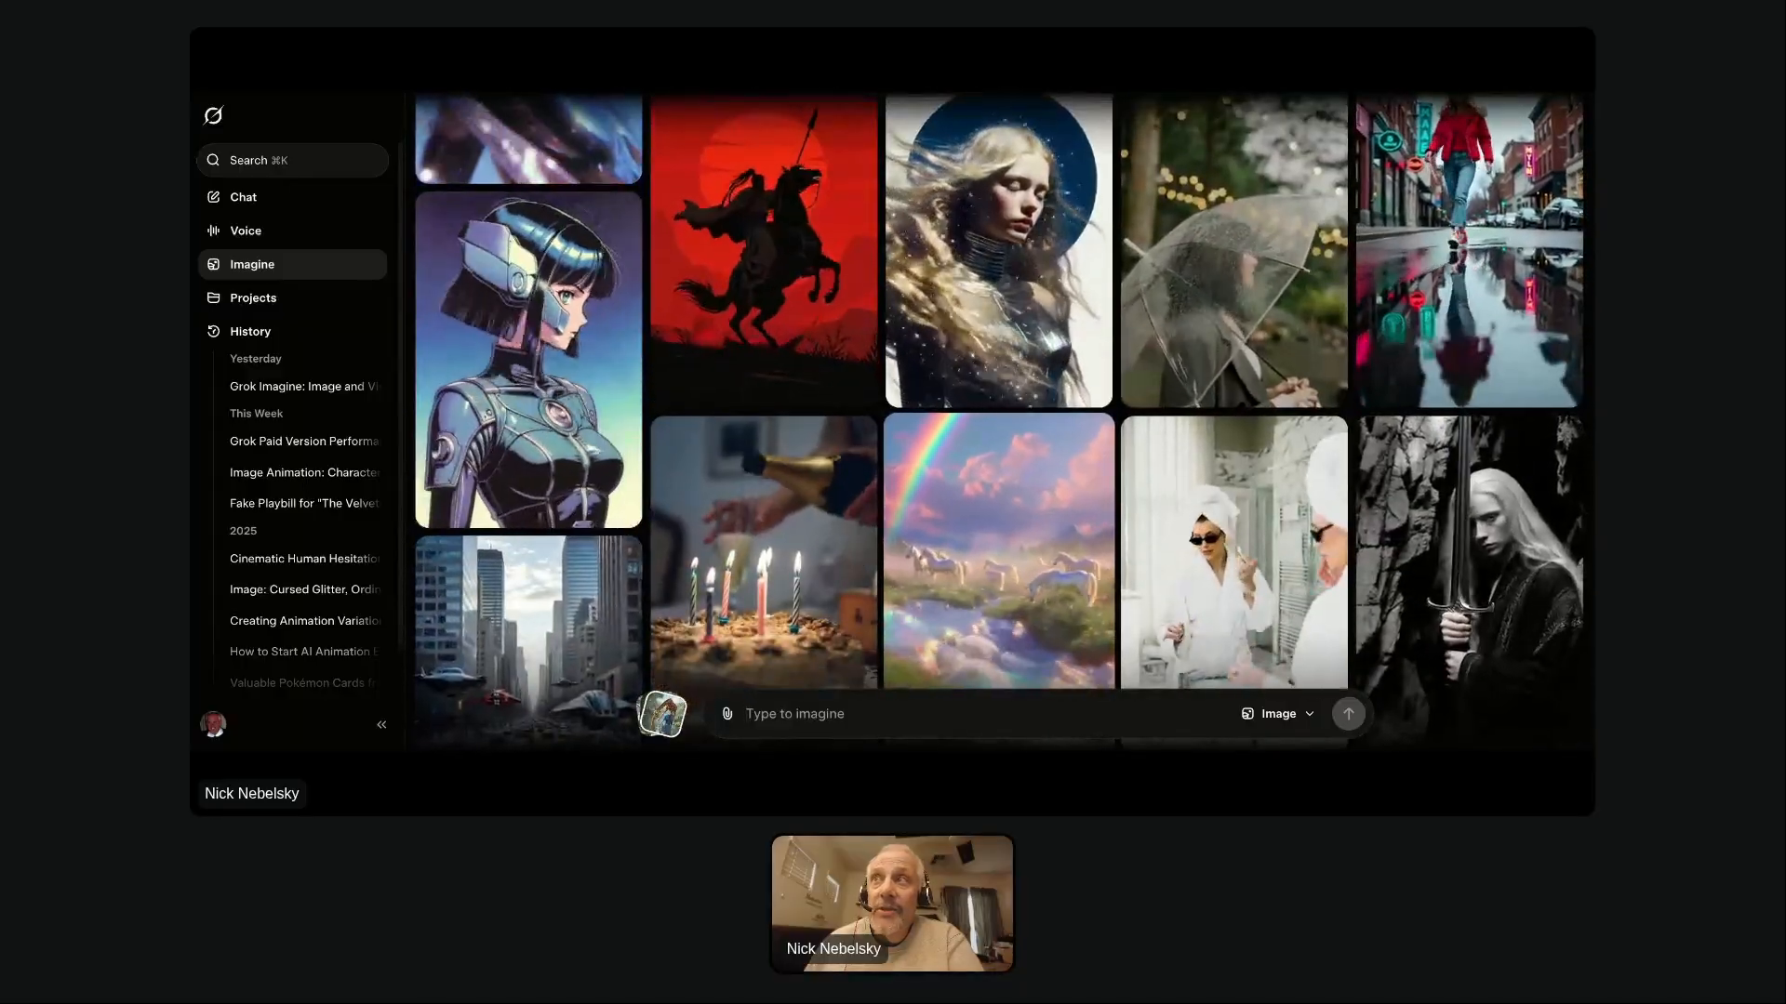
scroll(1314, 635, up, 1)
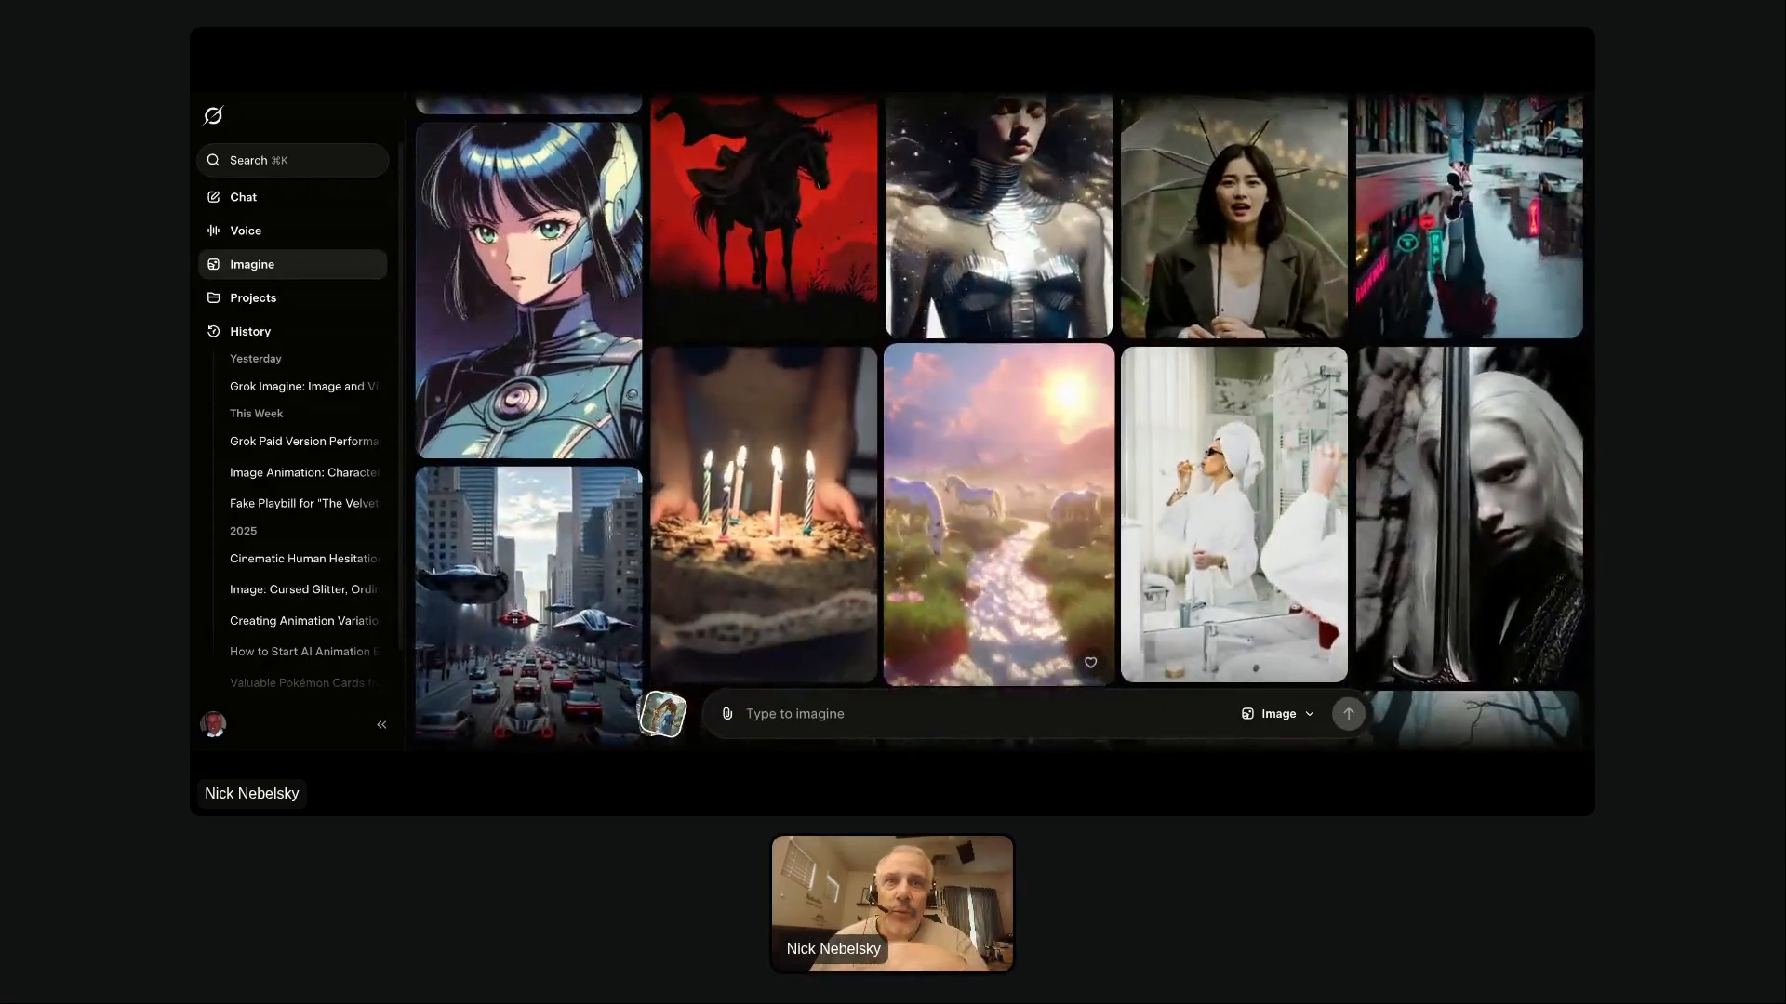
scroll(998, 418, down, 5)
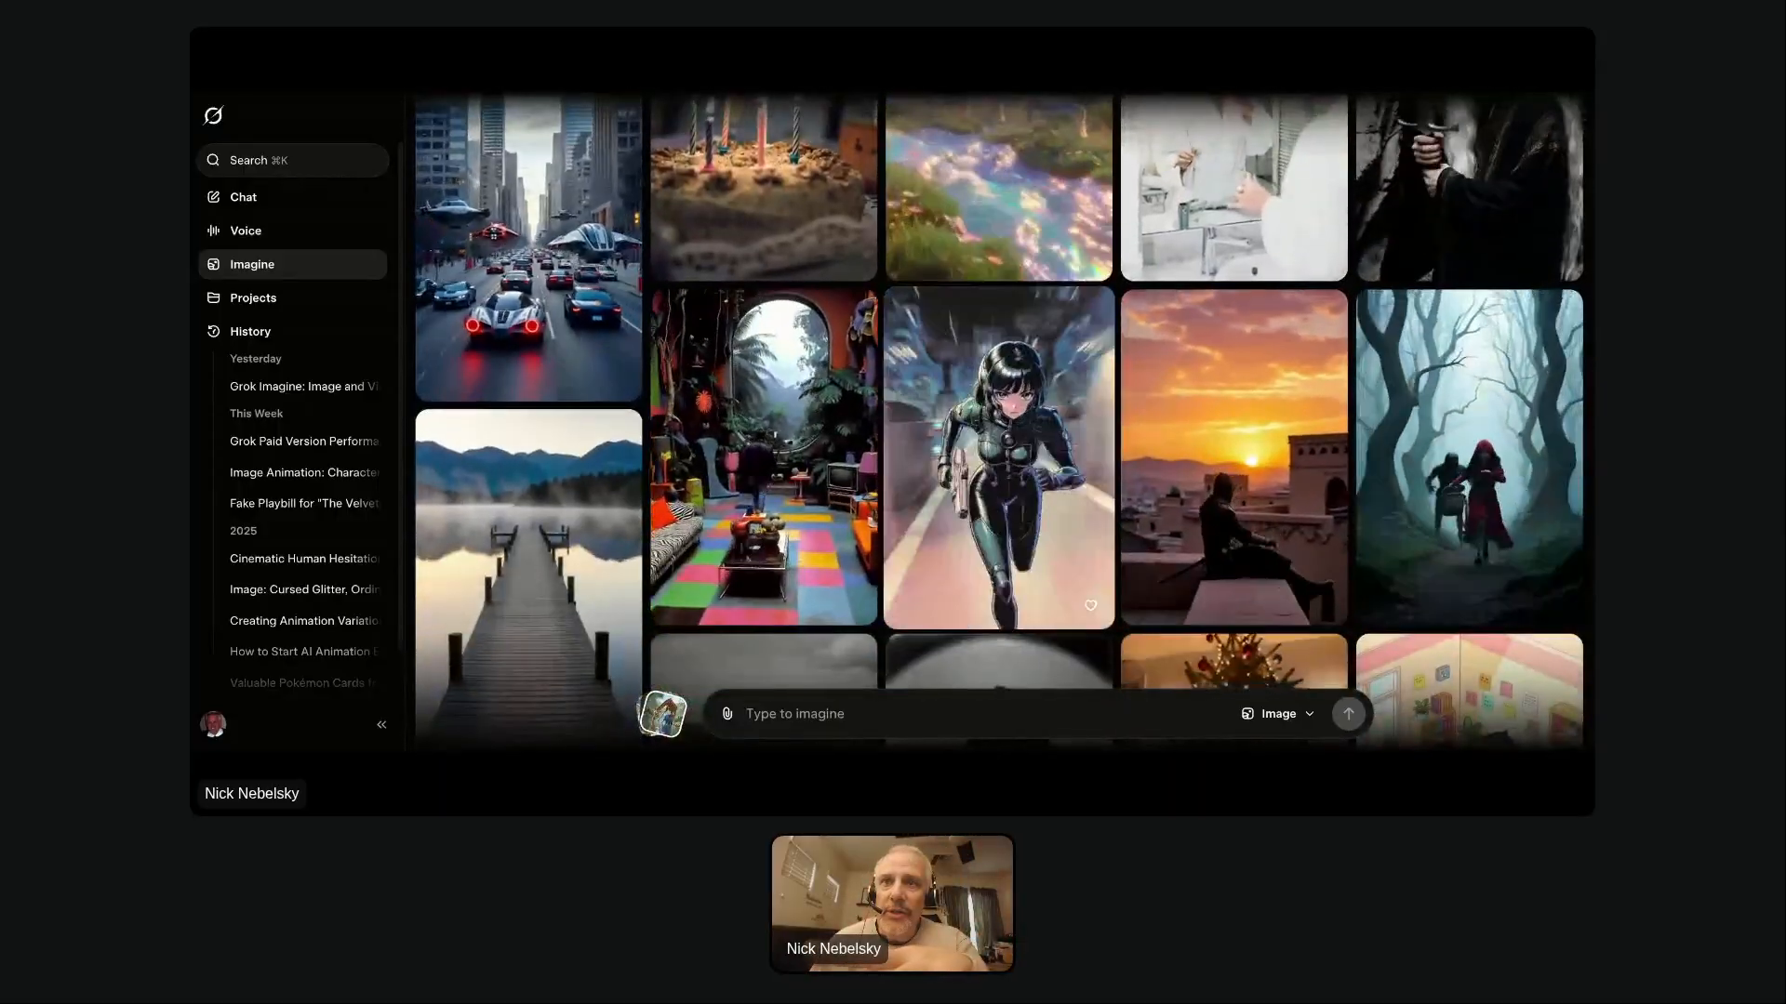
scroll(998, 512, down, 1)
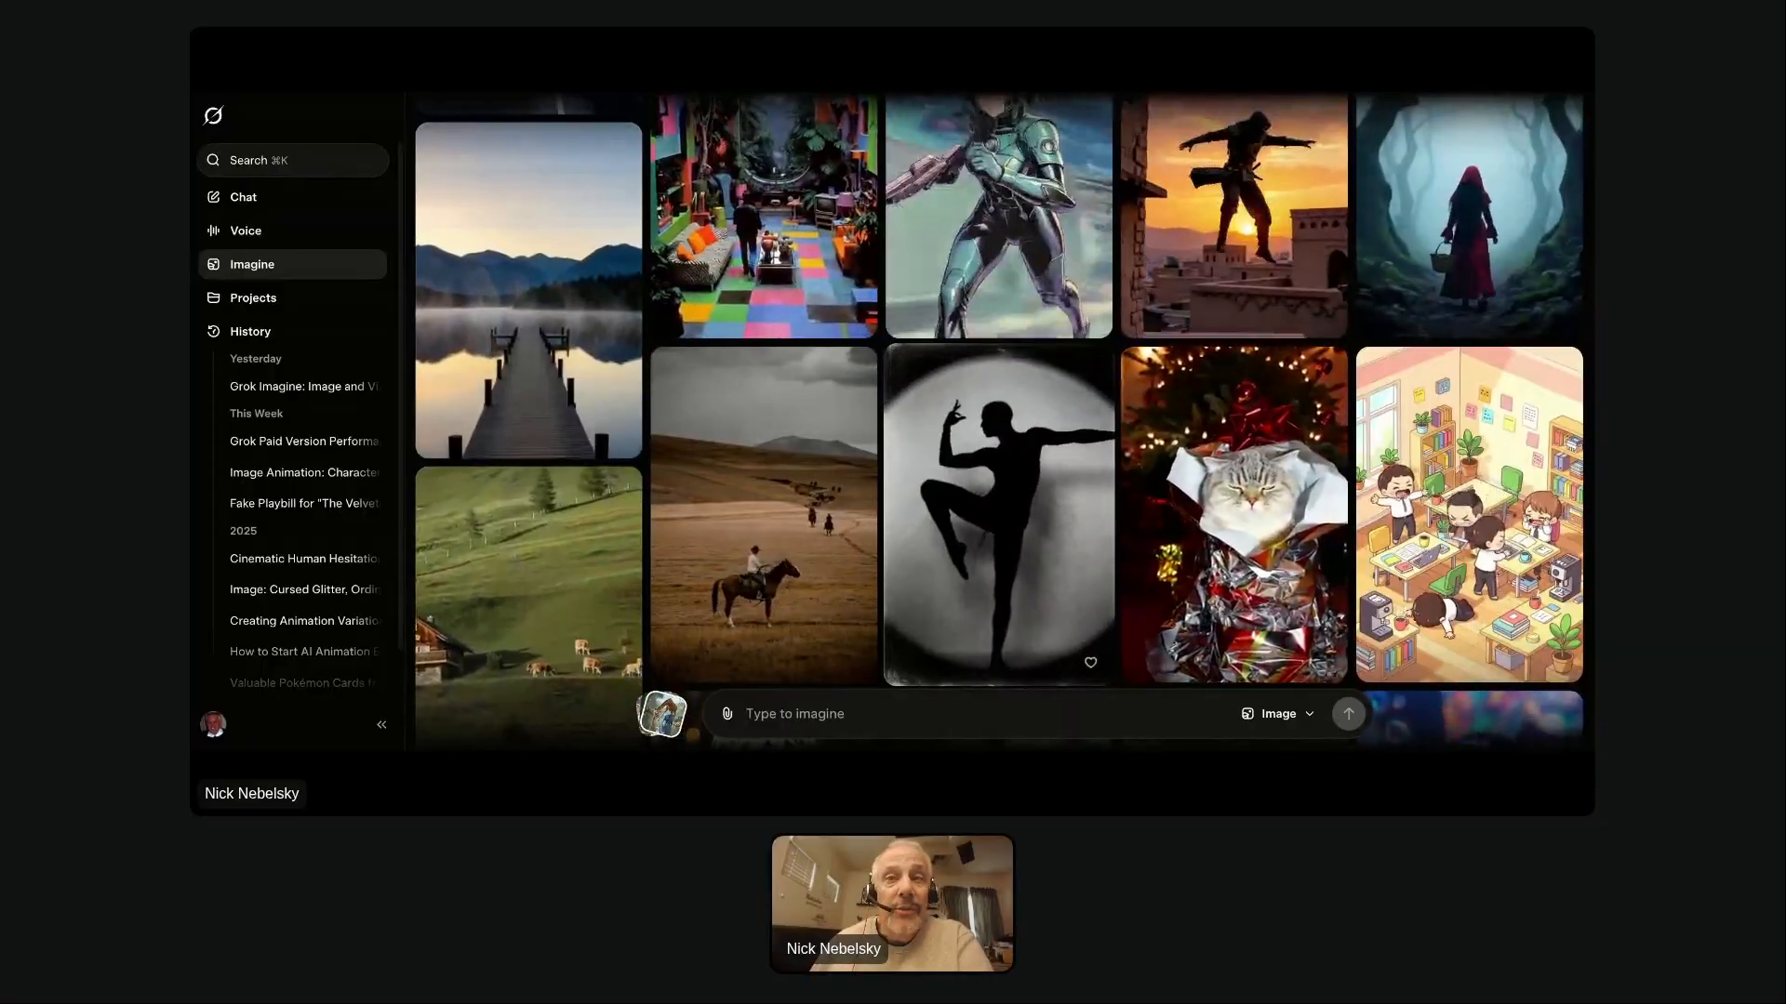
scroll(998, 419, down, 1)
scroll(1212, 609, down, 5)
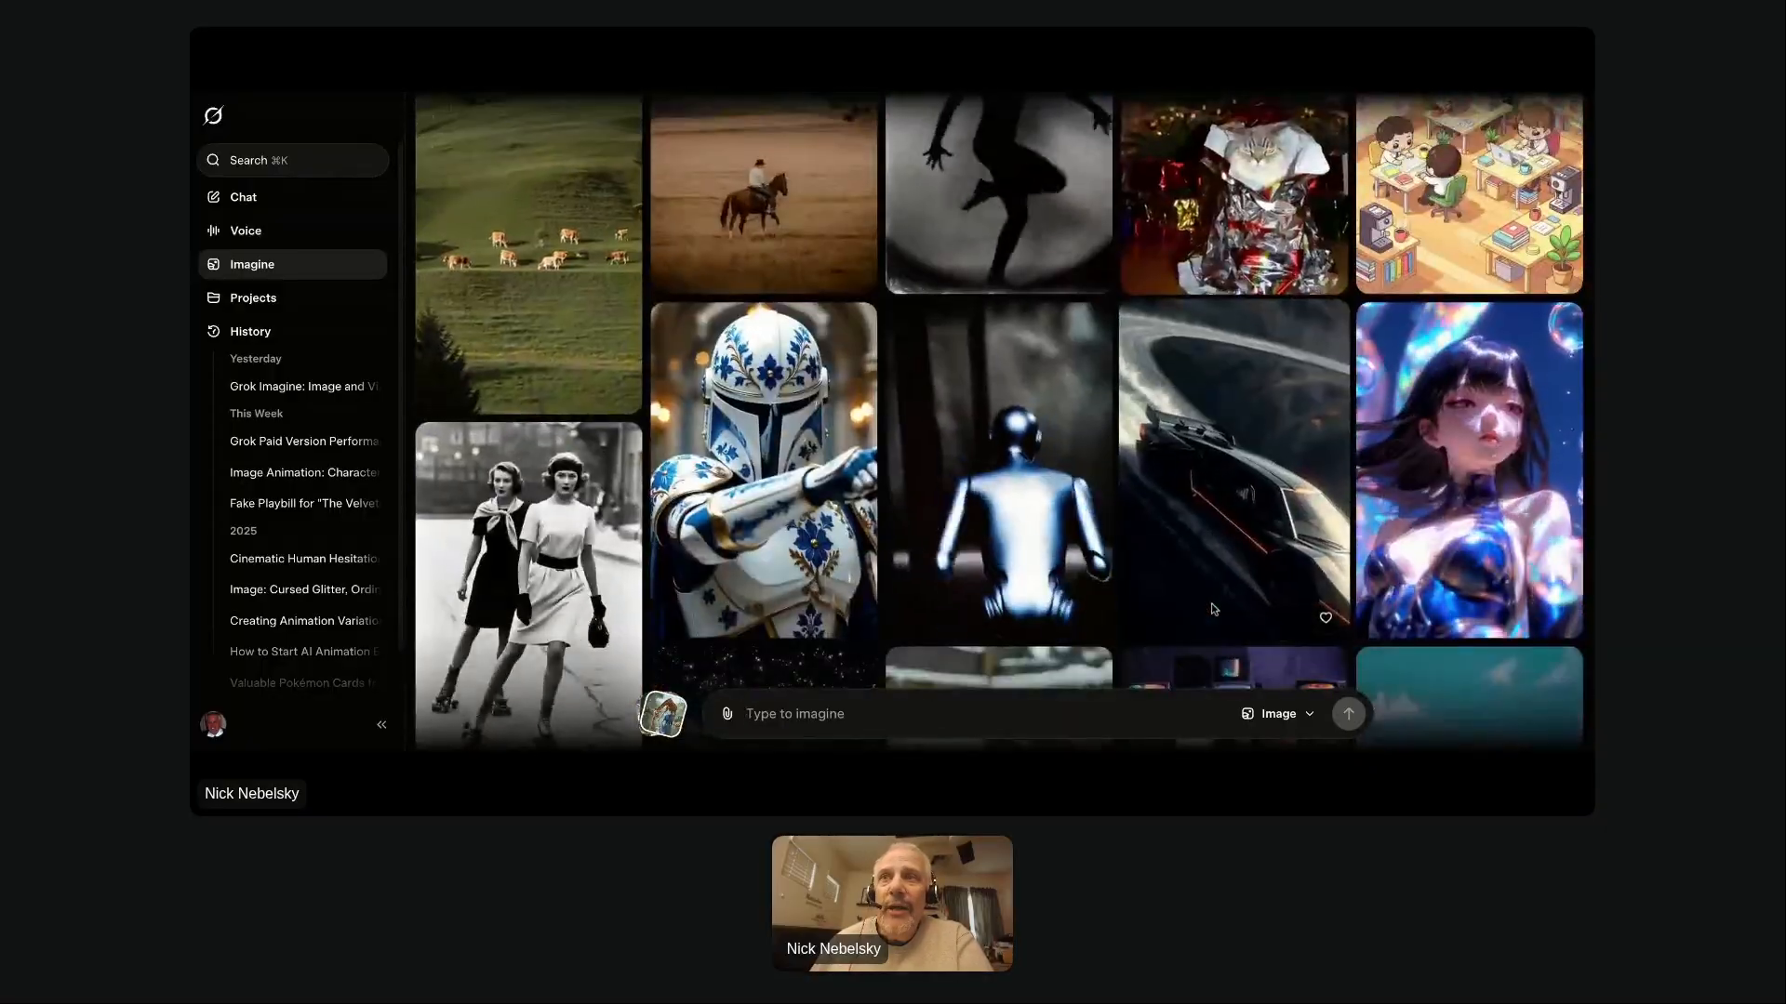
scroll(1212, 609, down, 4)
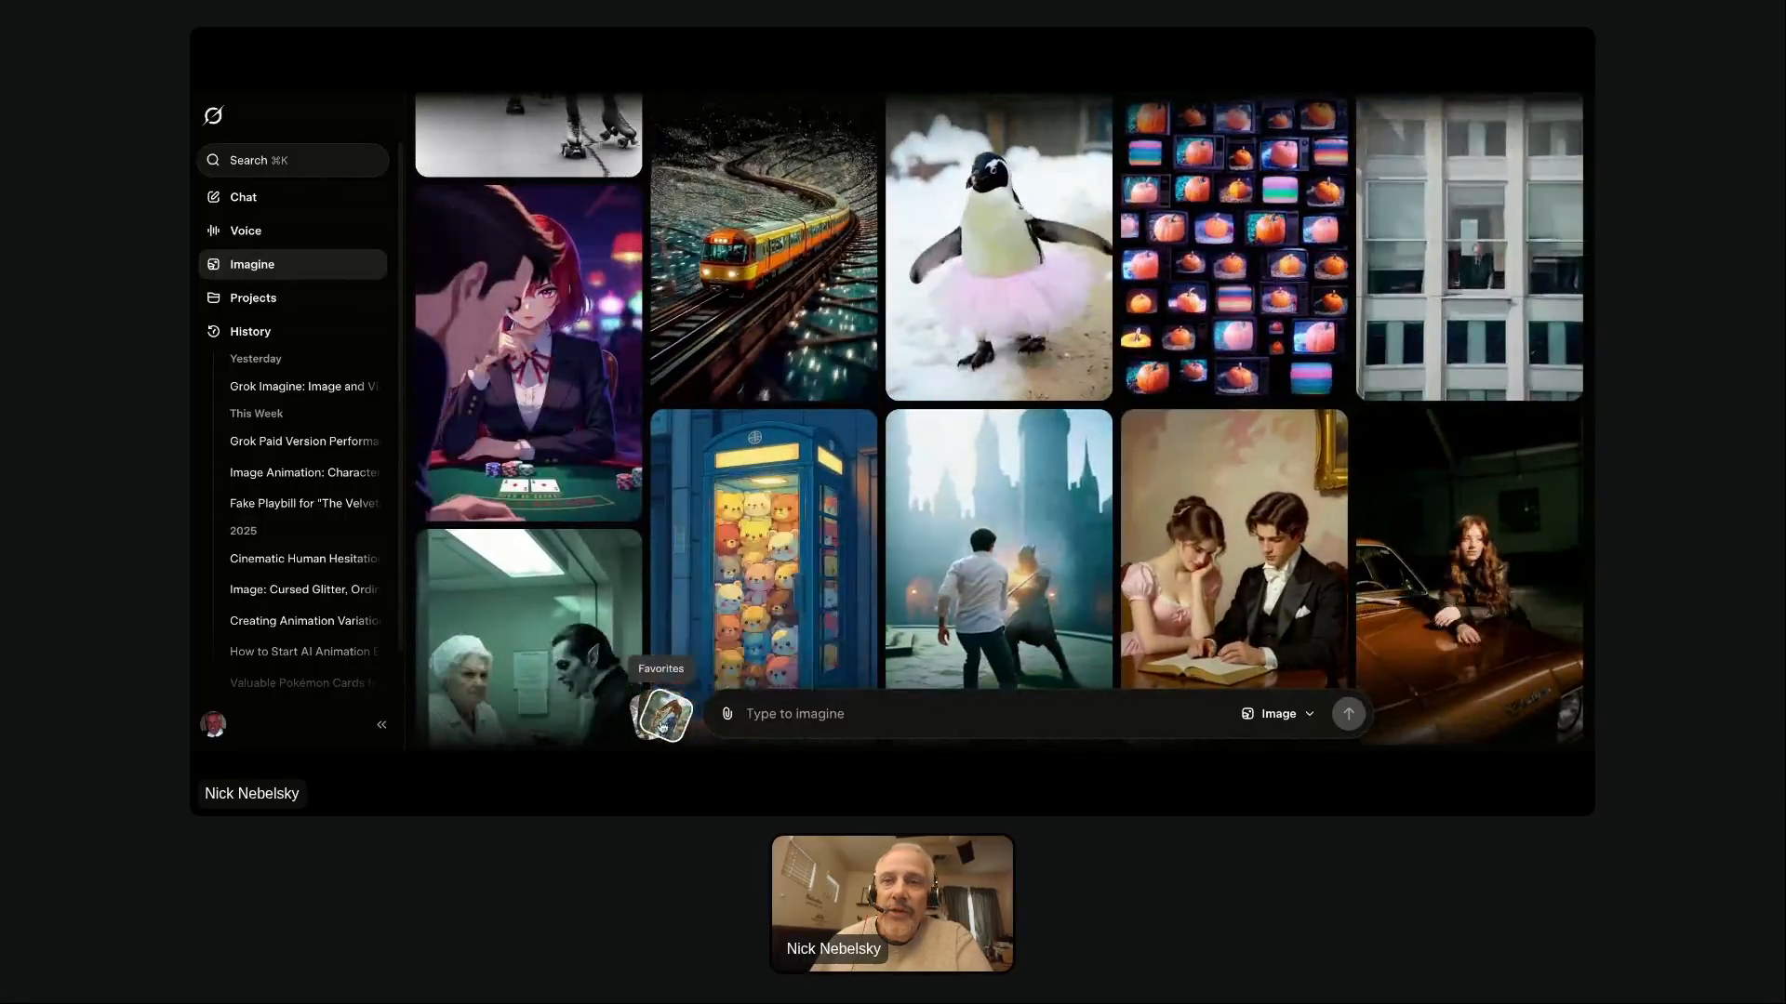
Open the jungle path video of the giraffe and blue elephant from Favorites, unmute it and view its other two versions.
click(662, 716)
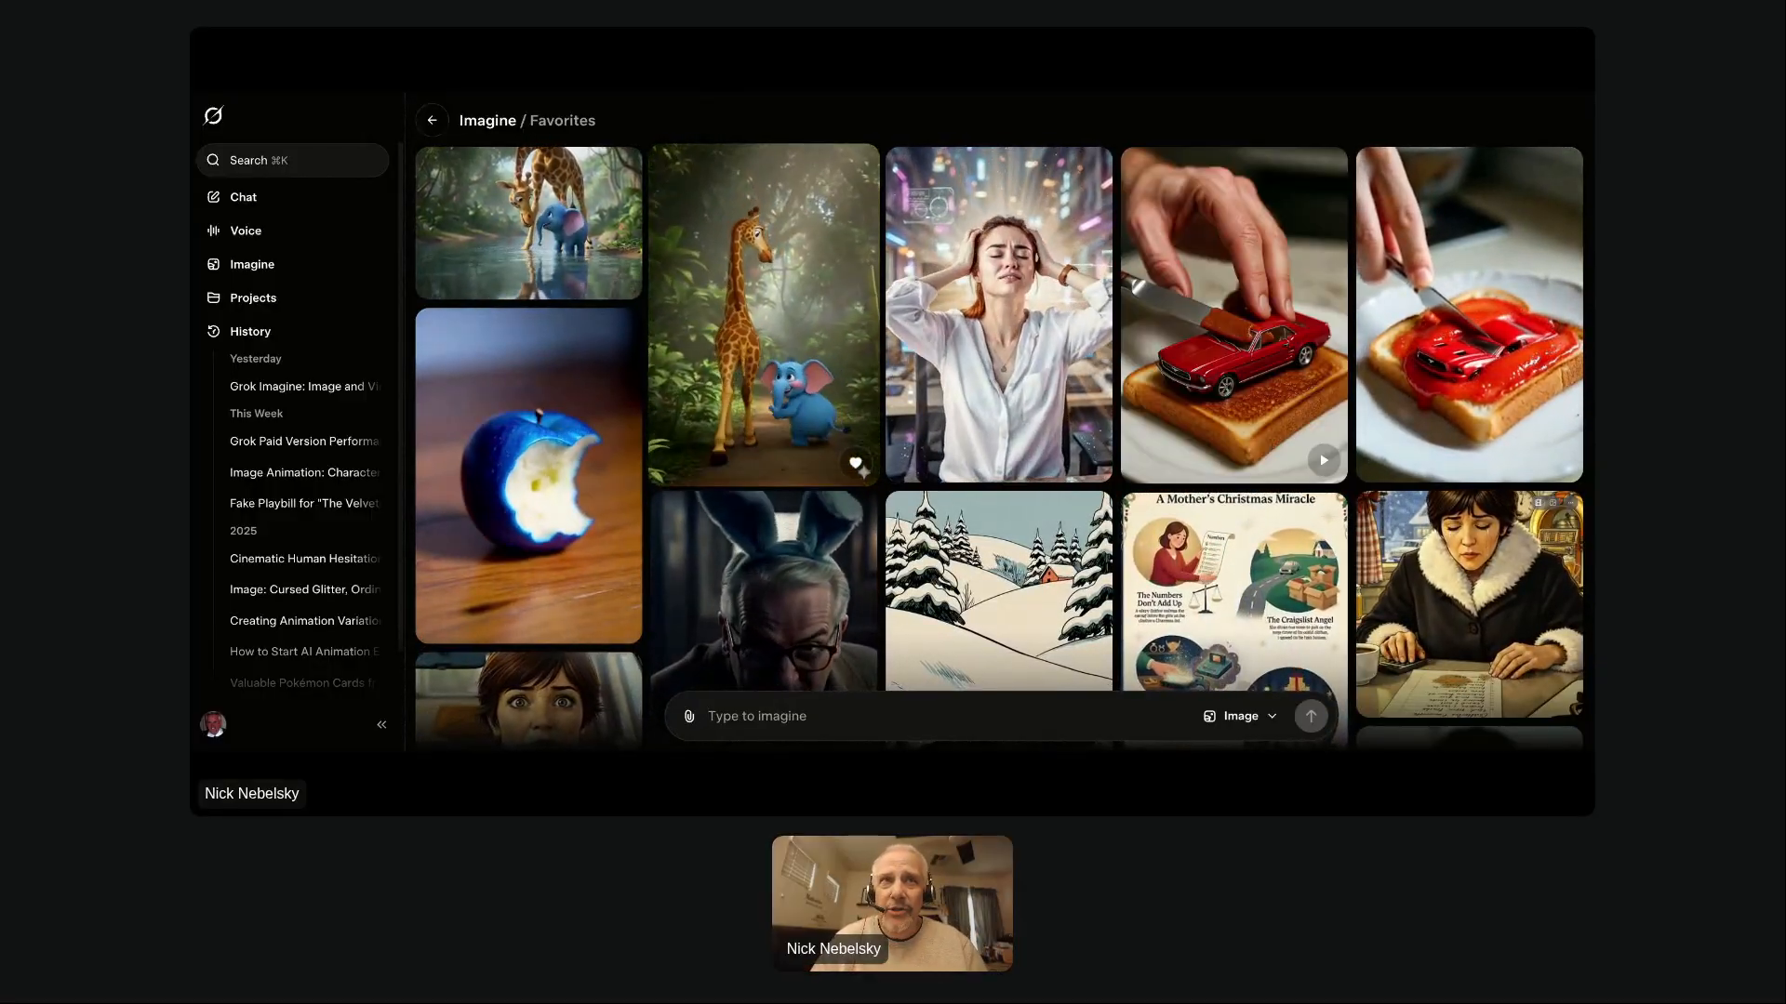
click(736, 310)
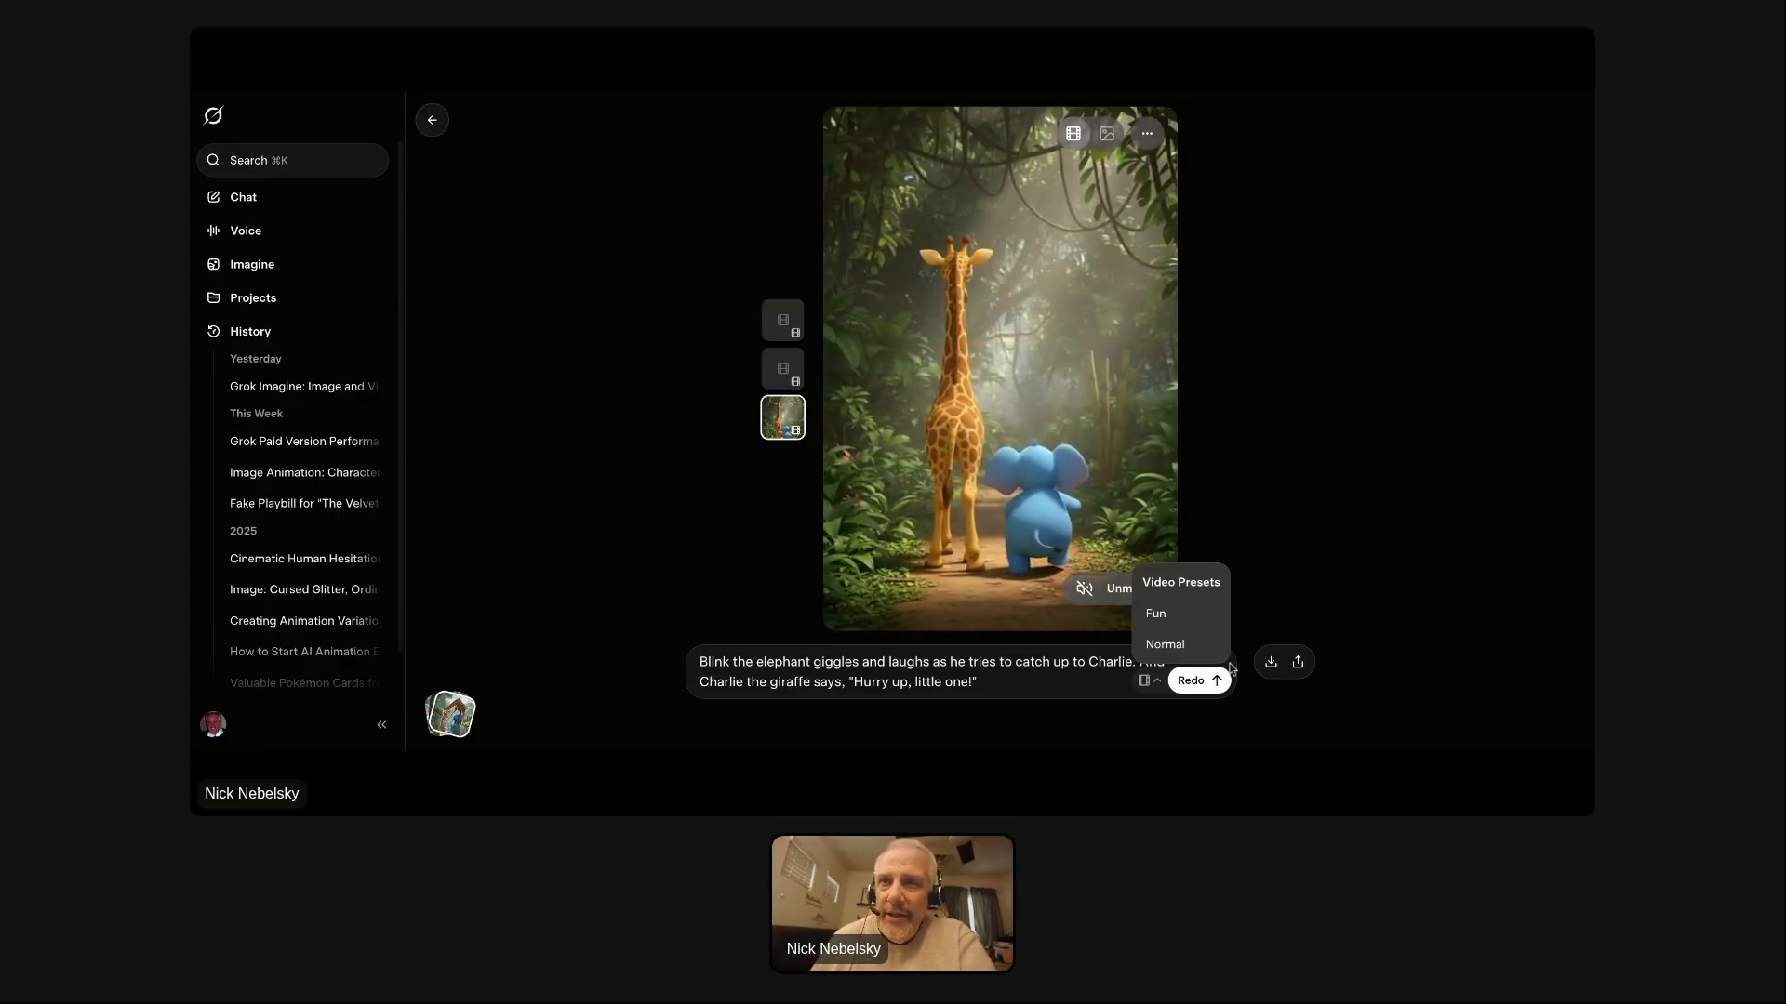
click(1244, 521)
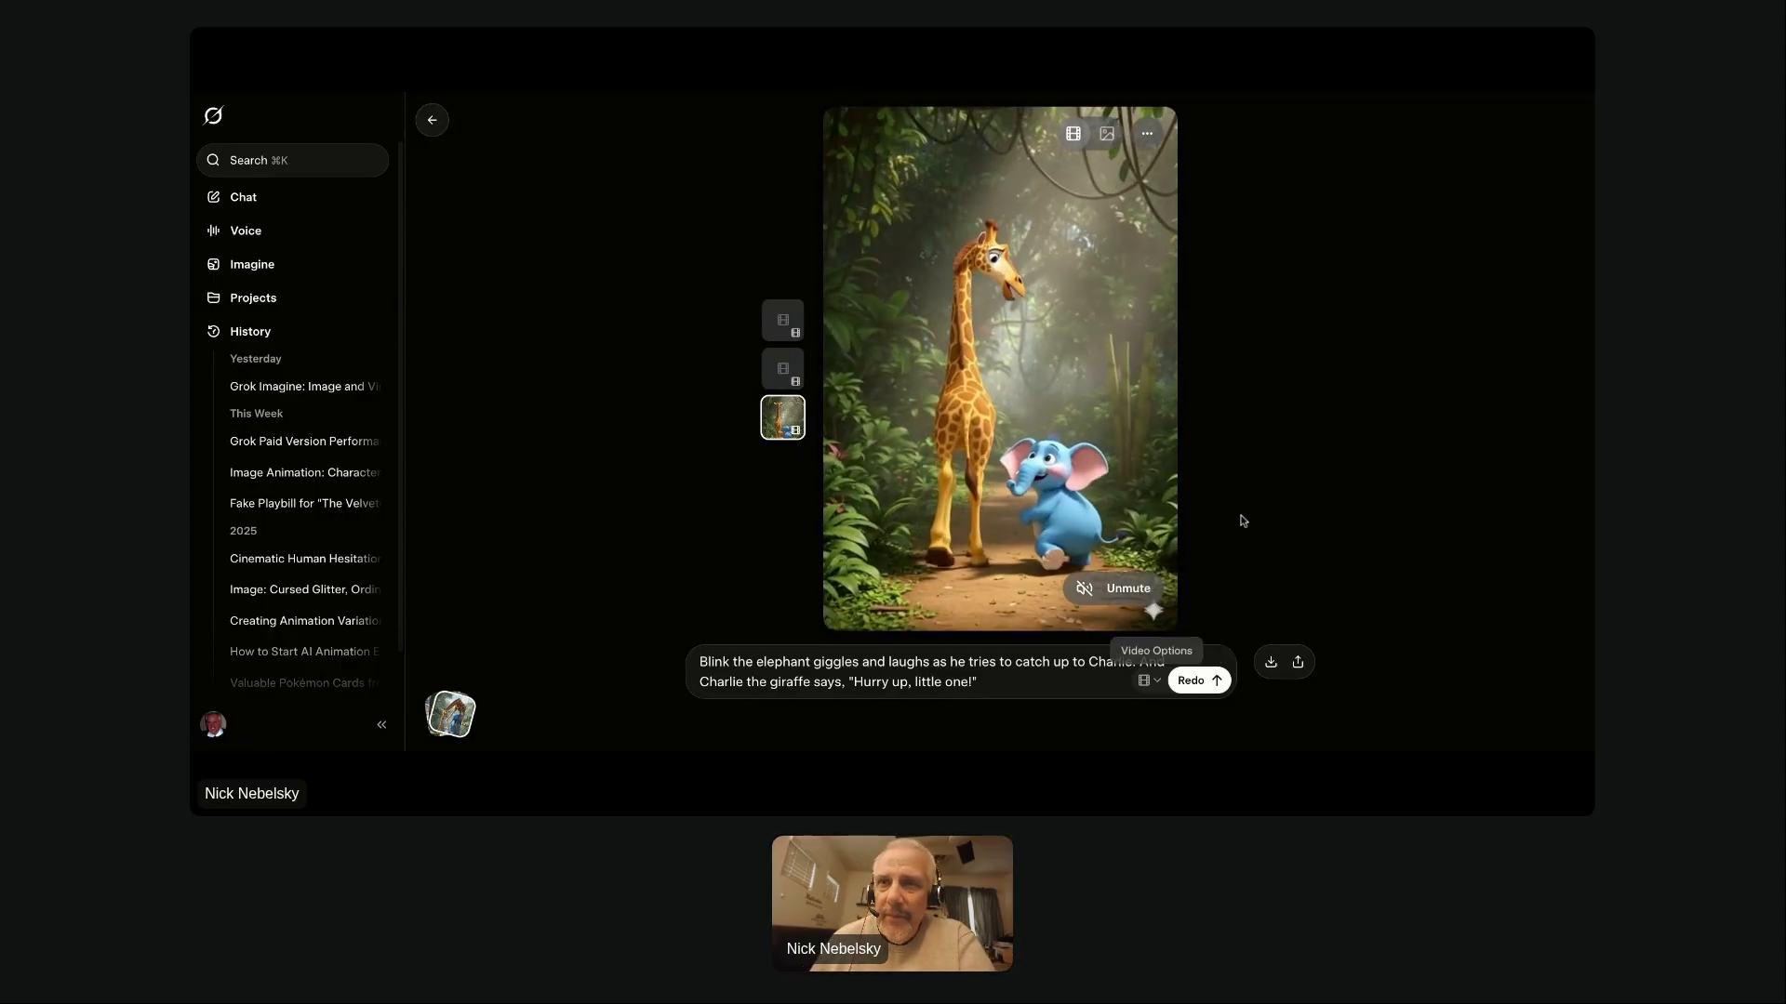
click(1094, 594)
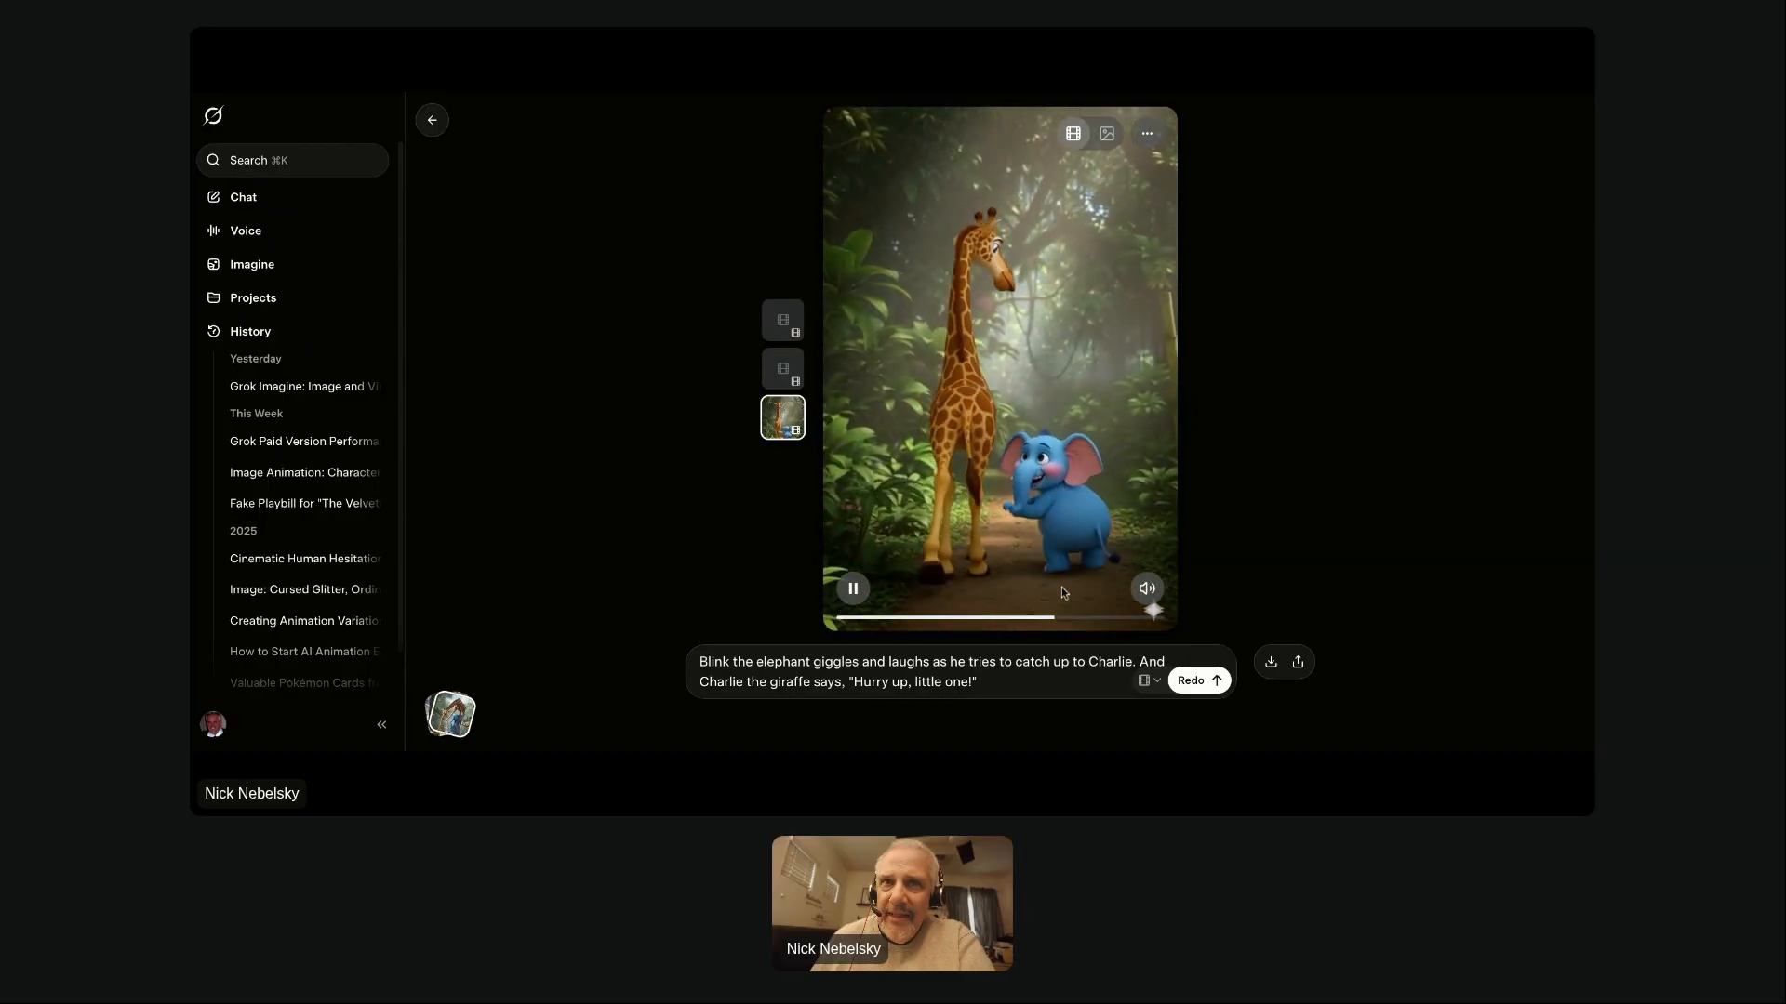
click(783, 369)
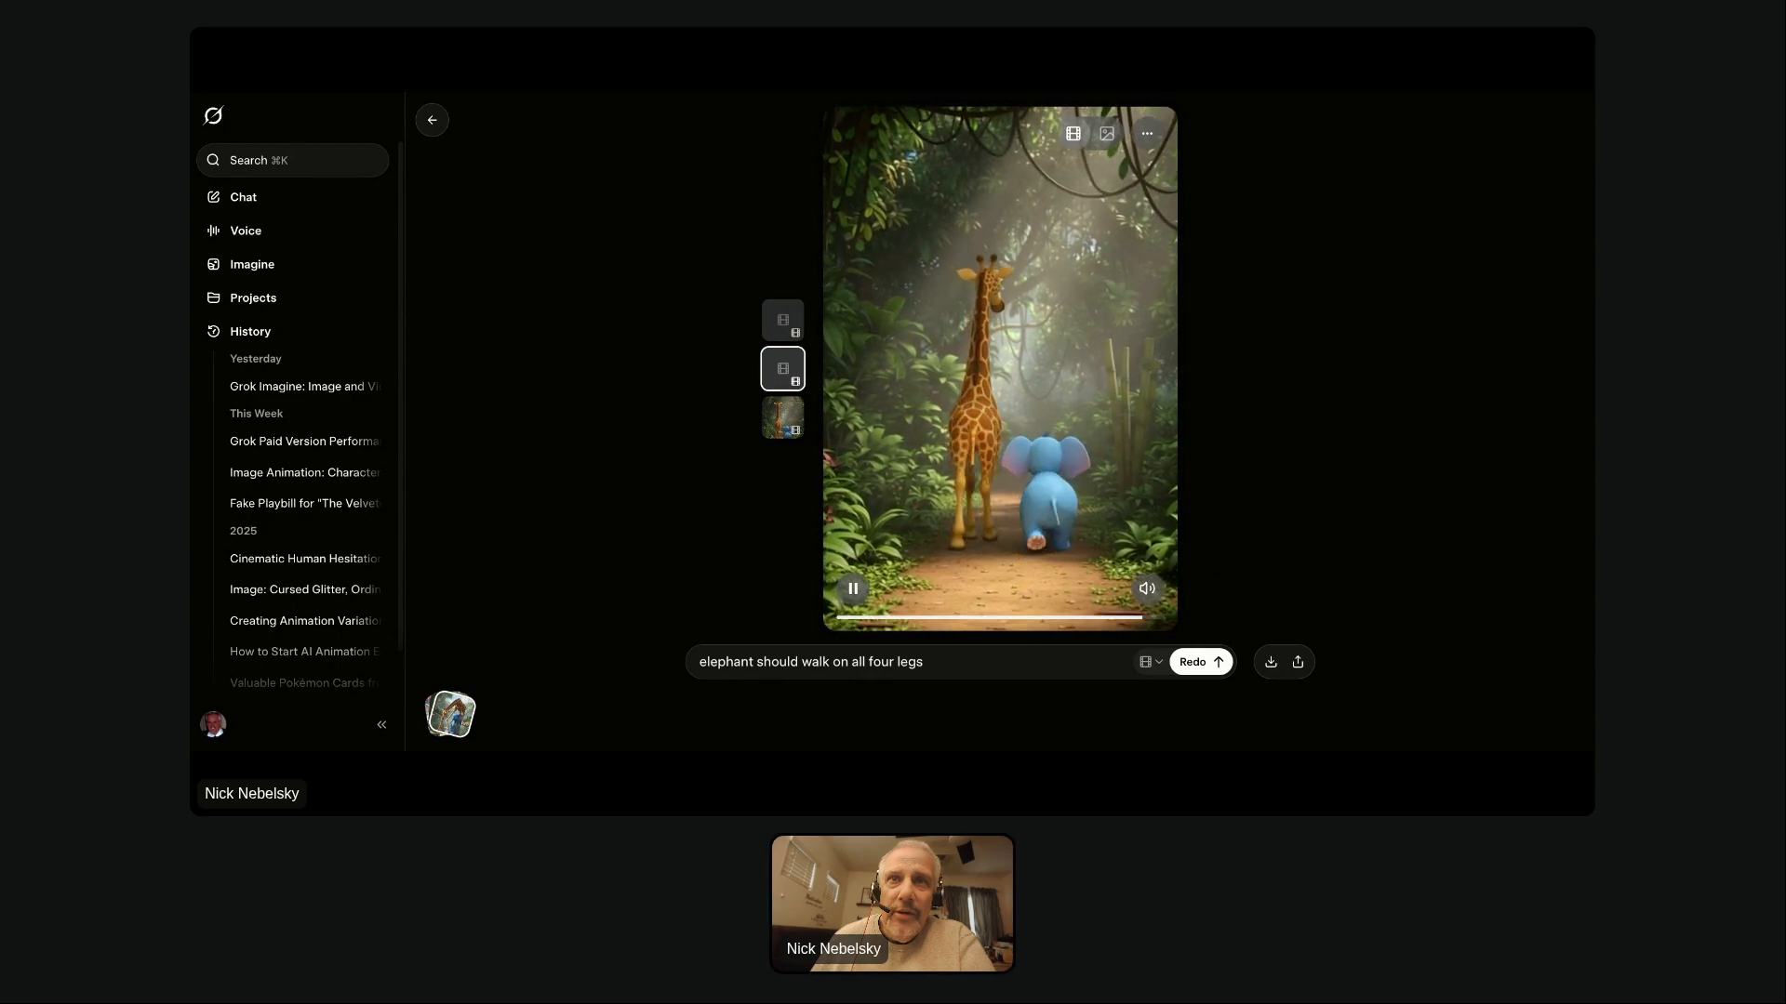
click(784, 322)
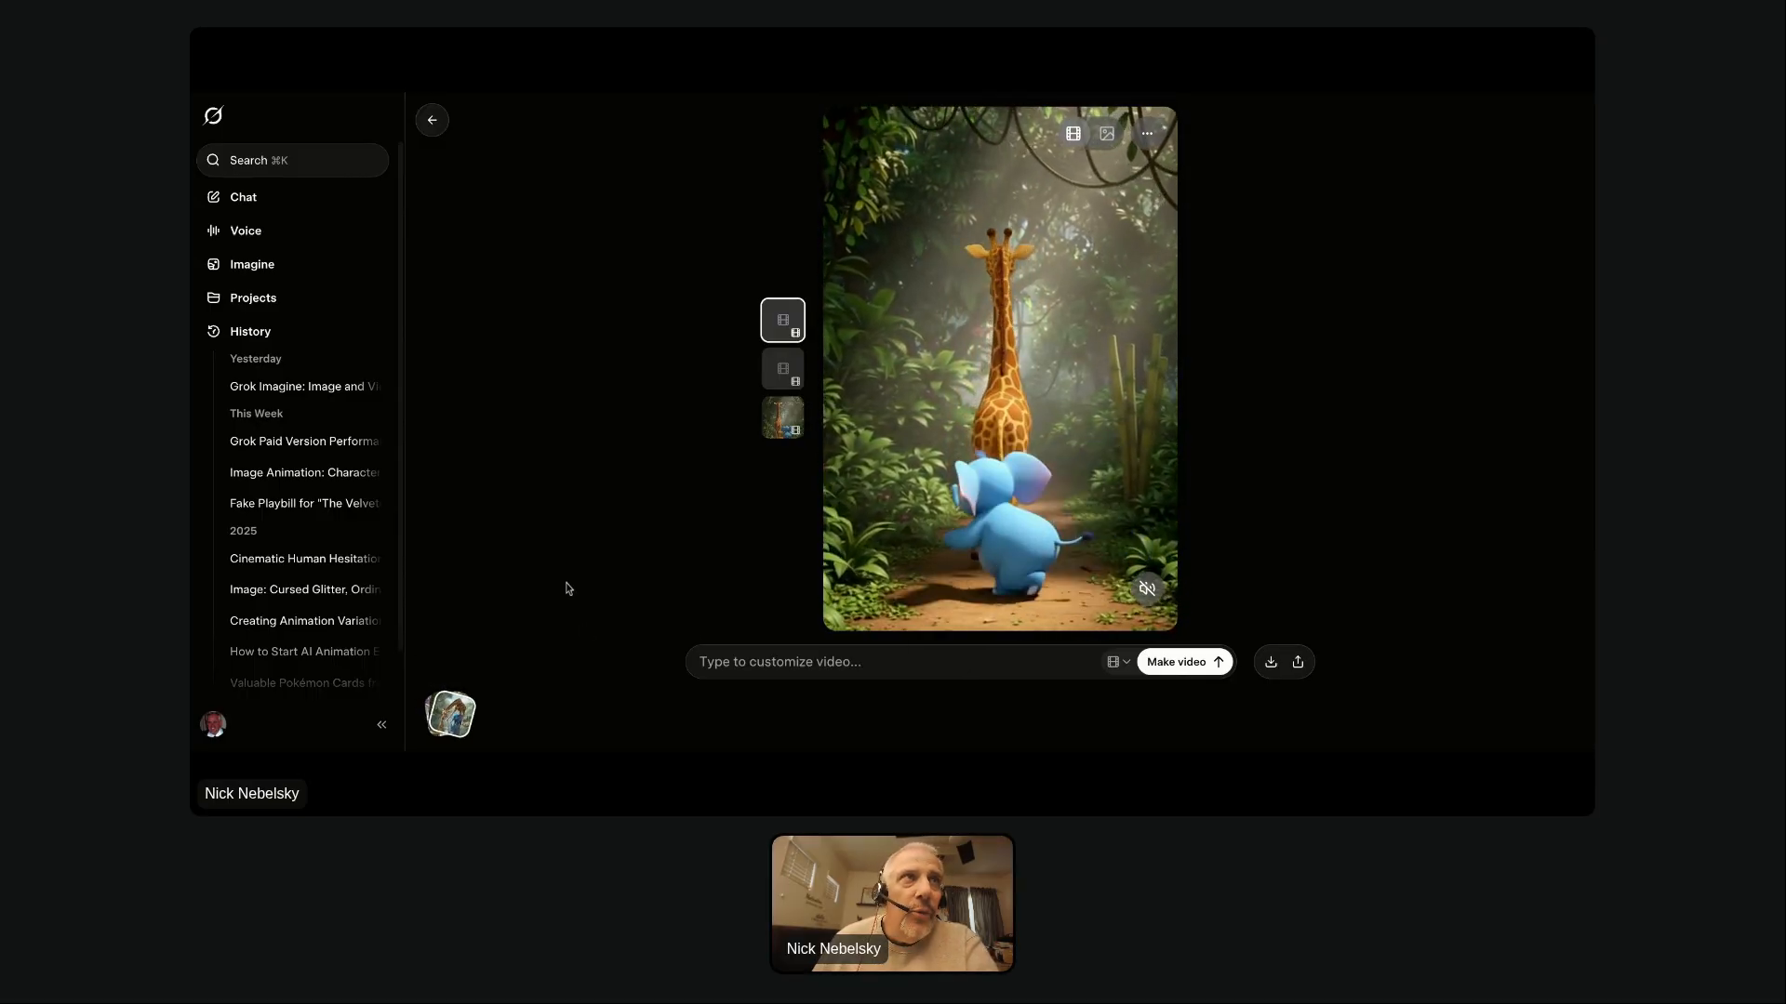
Return to Favorites and view the video of the blue elephant in the dark forest surrounded by glowing eyes.
click(432, 121)
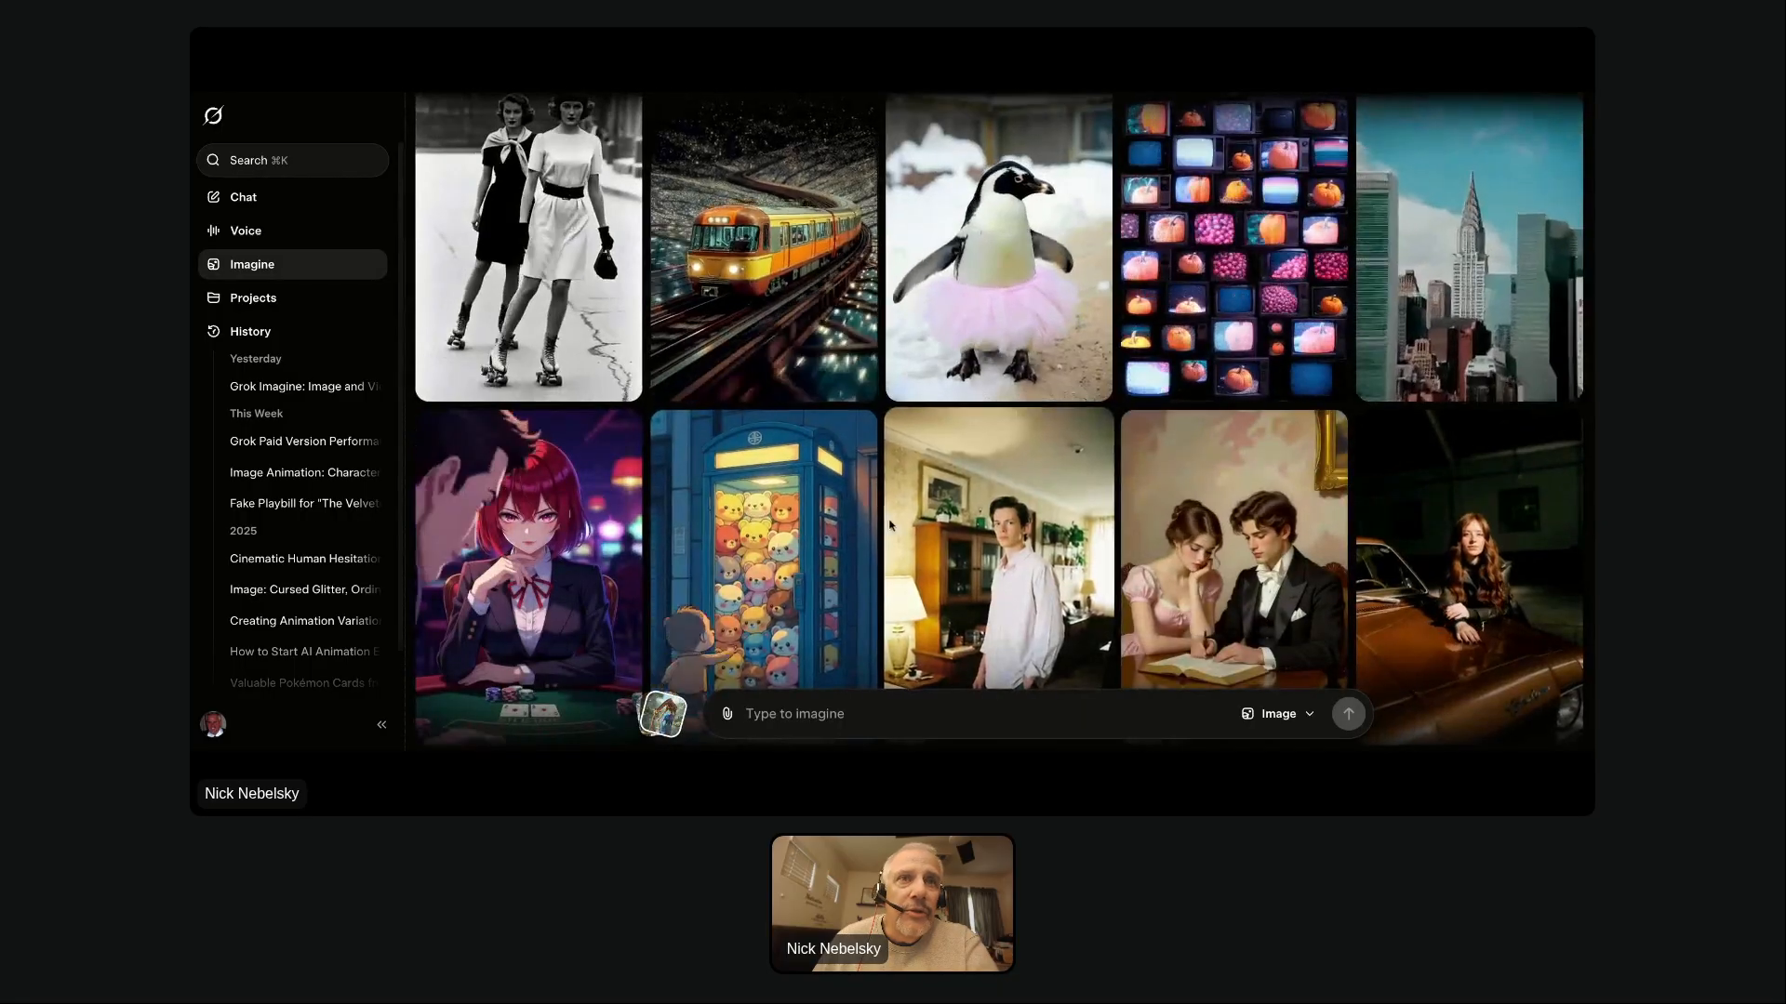
click(662, 716)
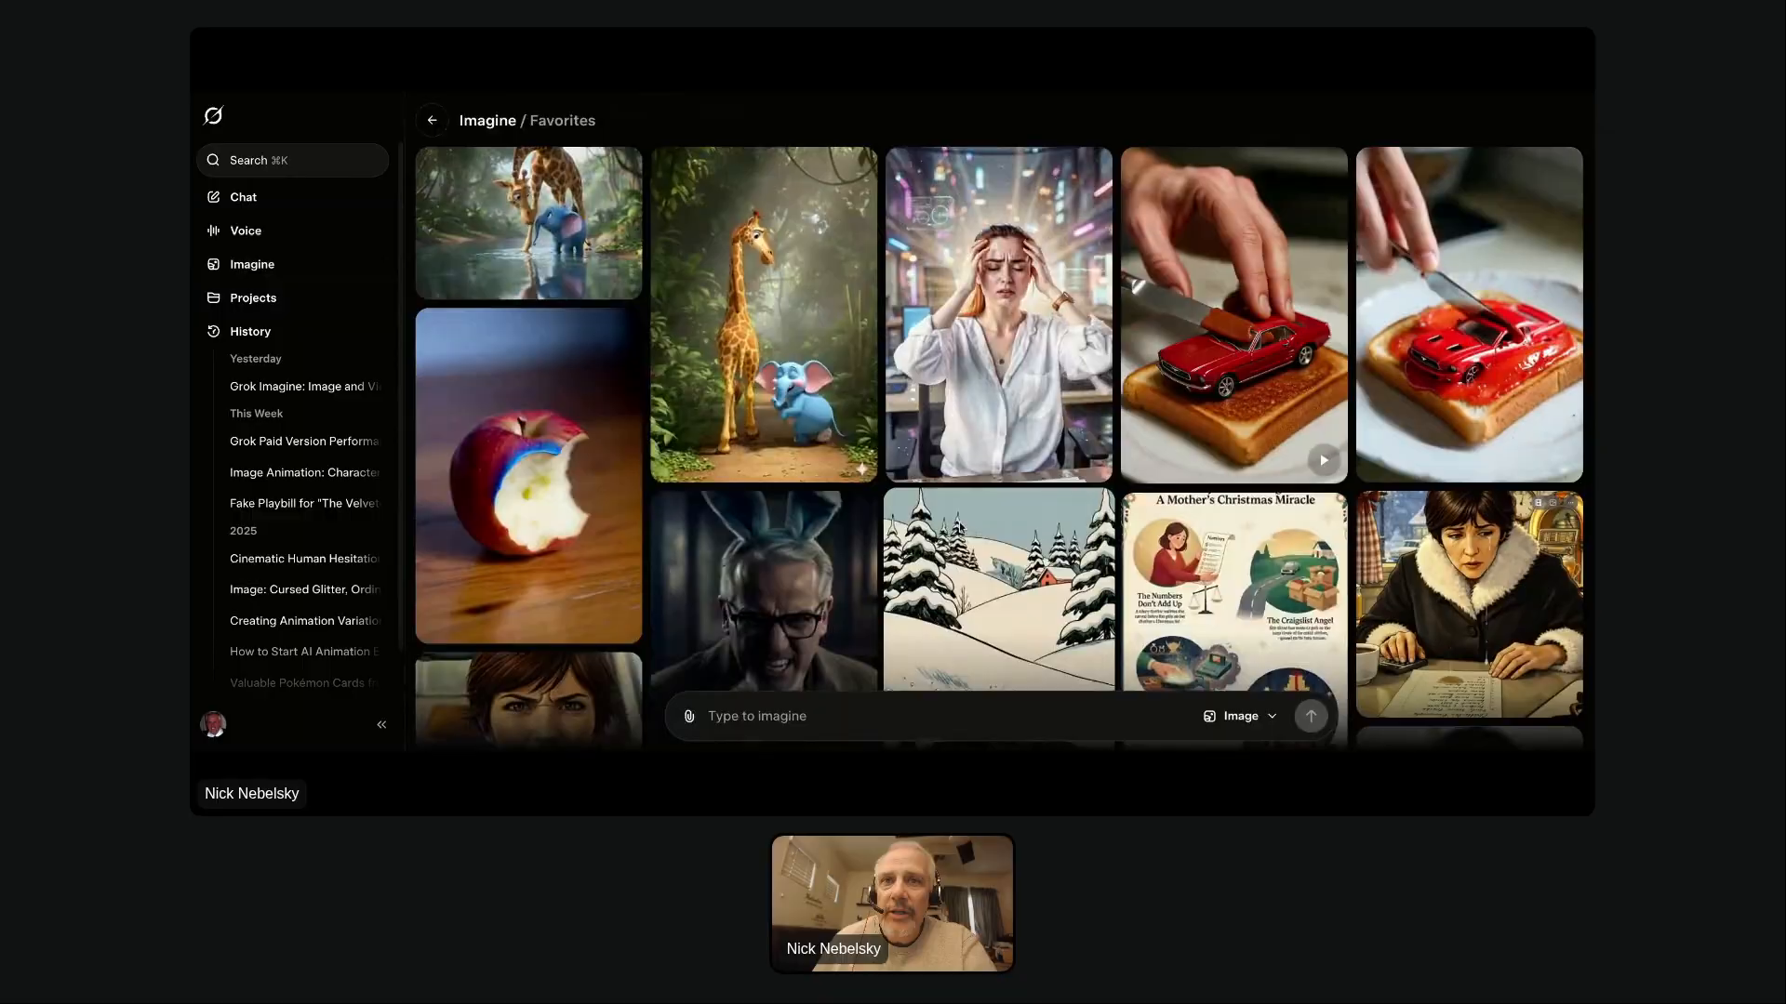
scroll(999, 419, down, 3)
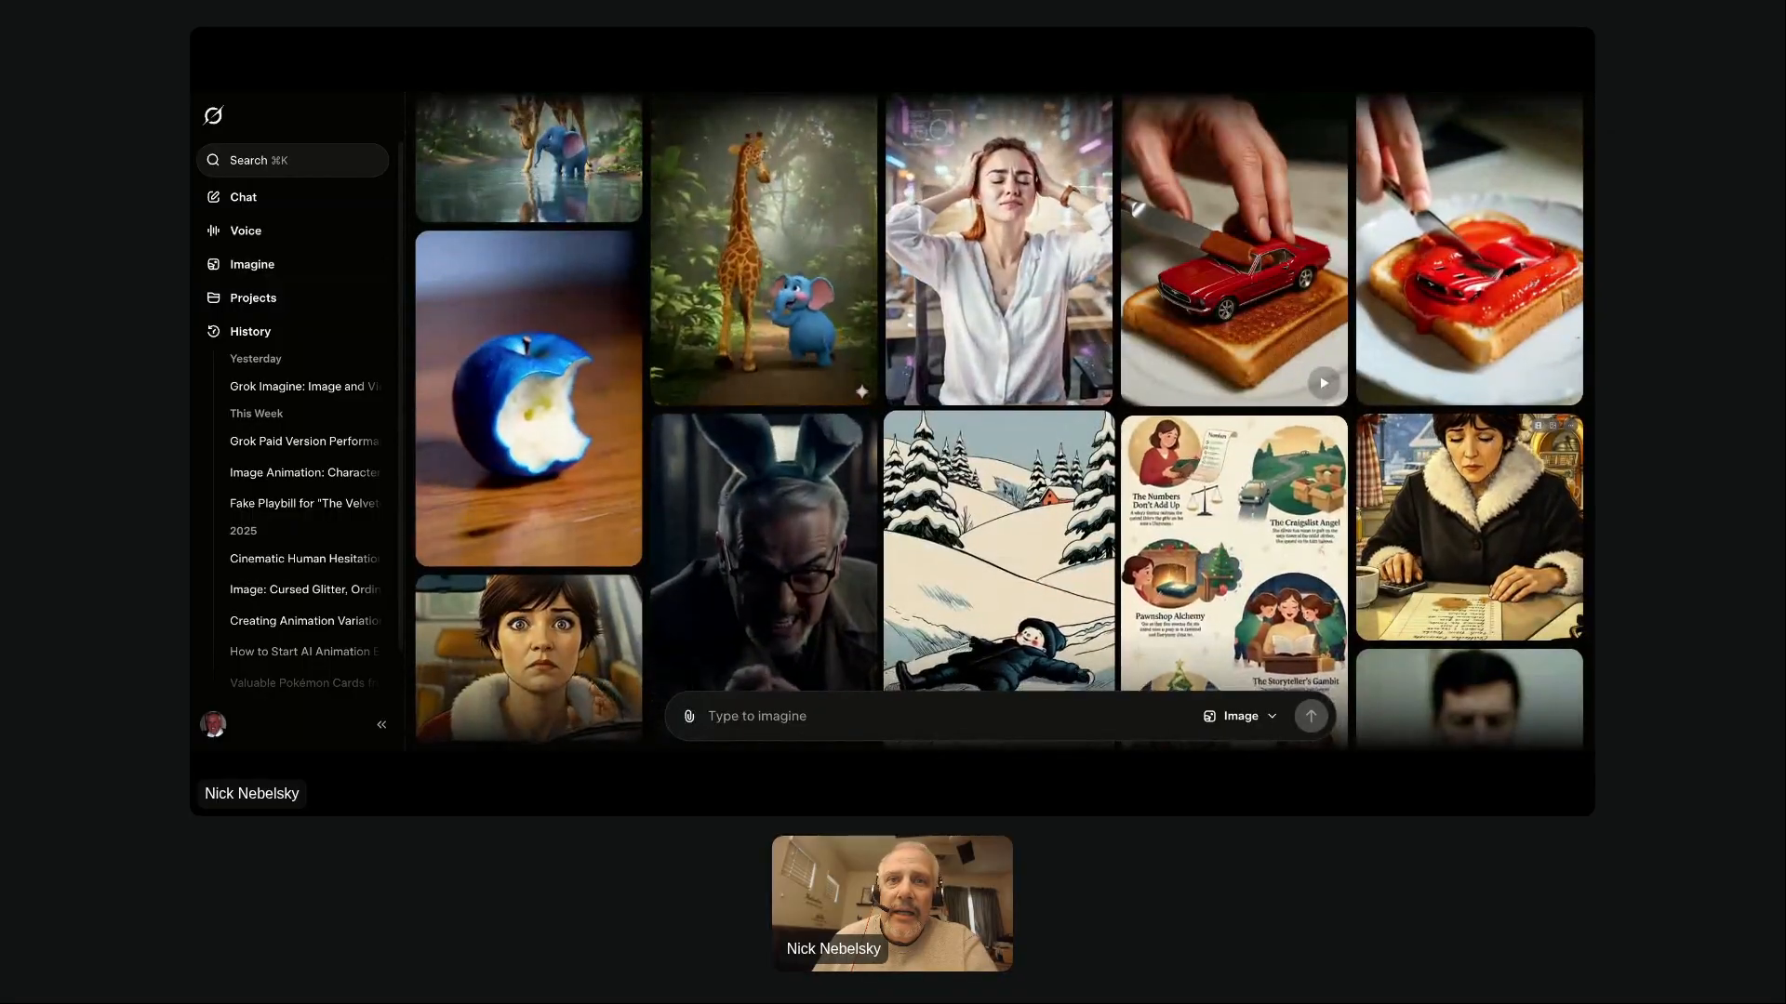
scroll(773, 488, down, 3)
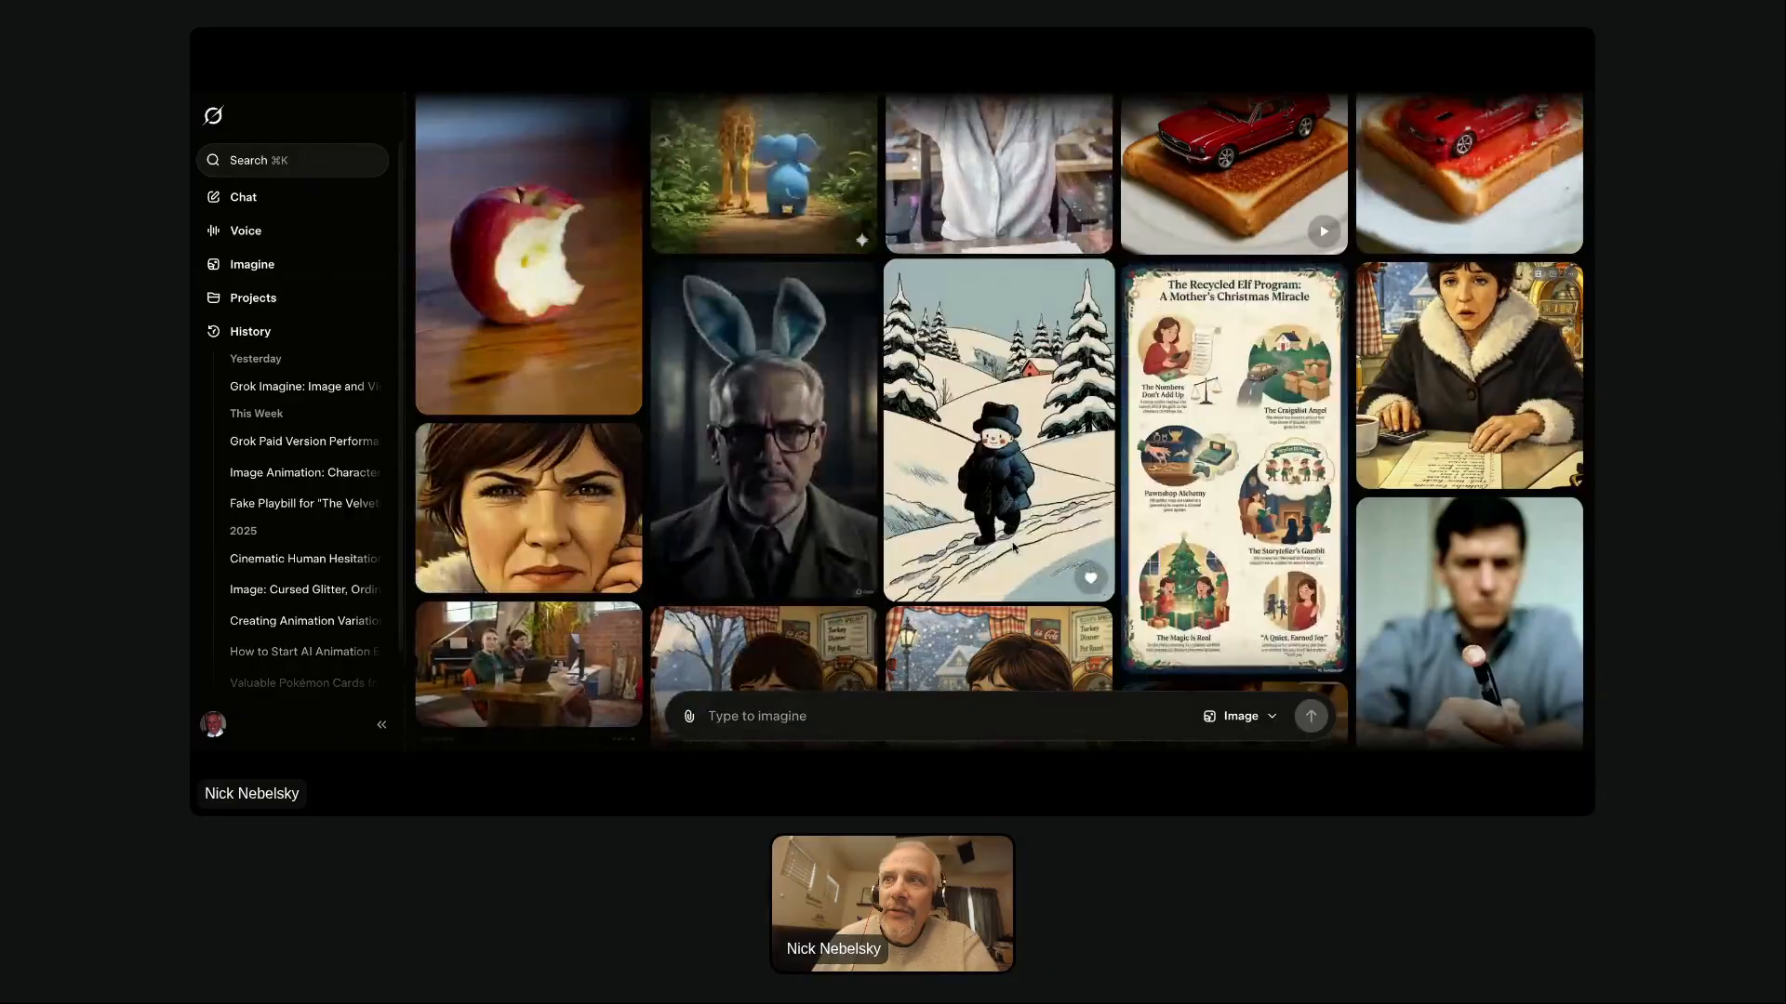
scroll(1014, 548, down, 1)
scroll(1014, 548, down, 6)
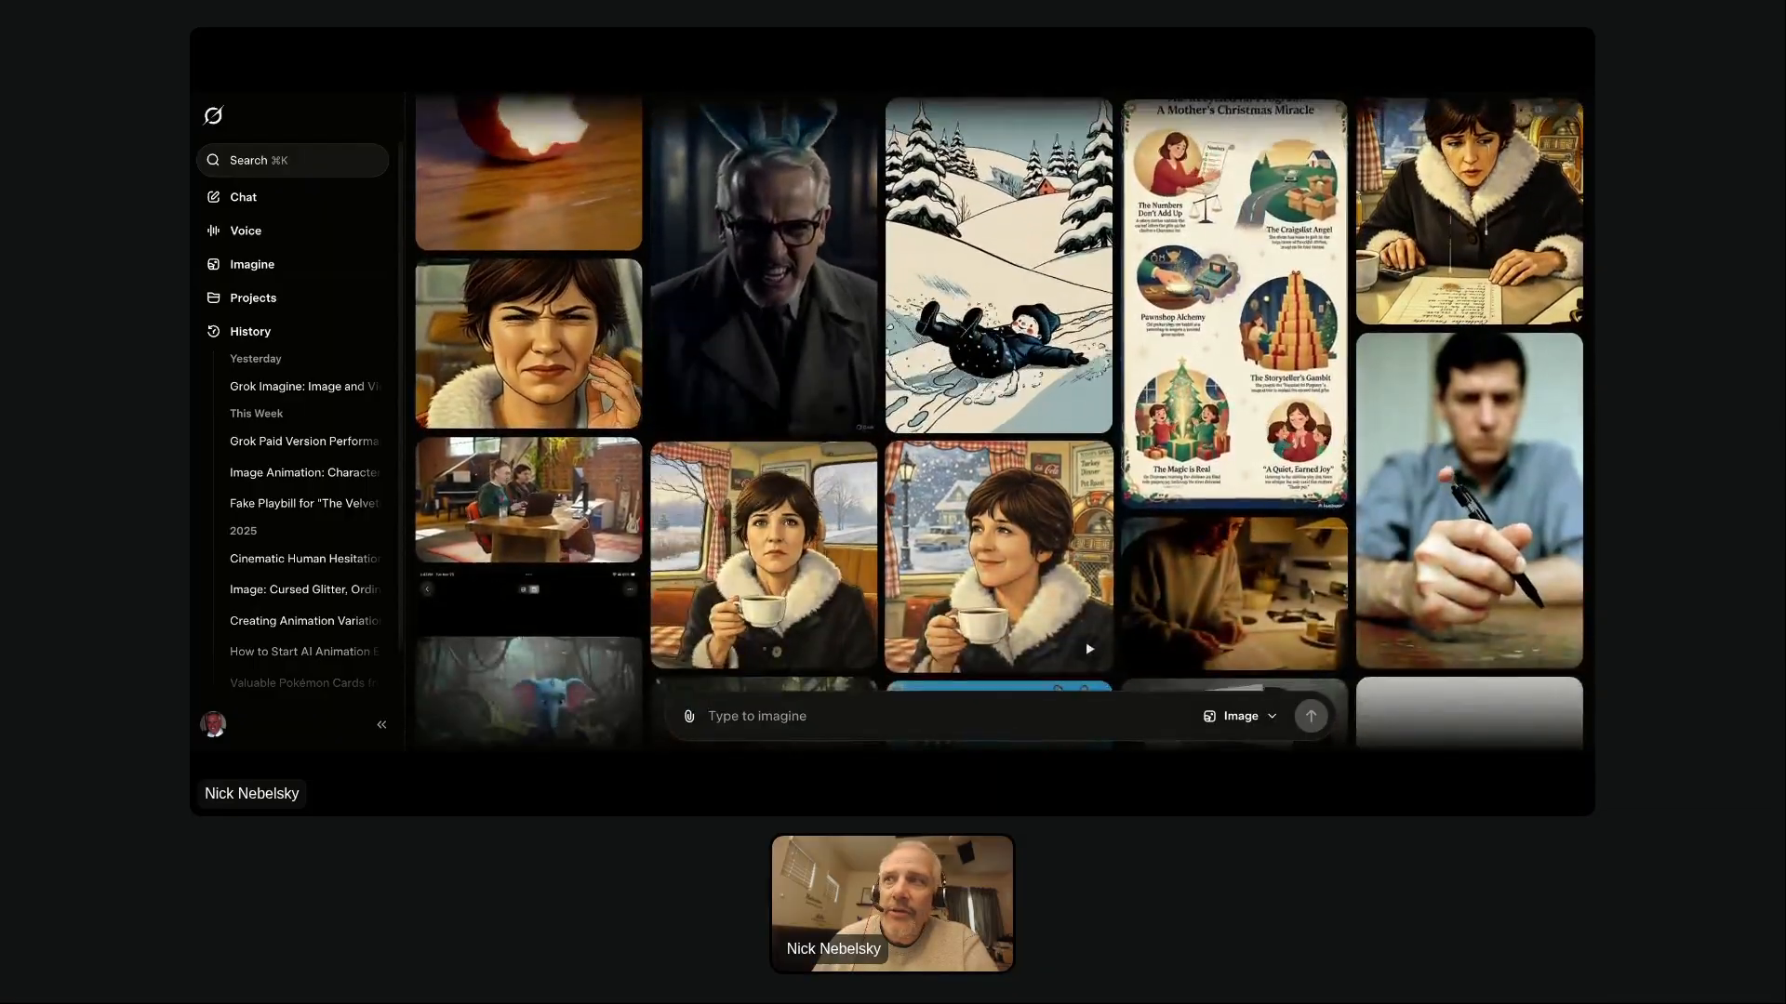
scroll(1014, 548, down, 4)
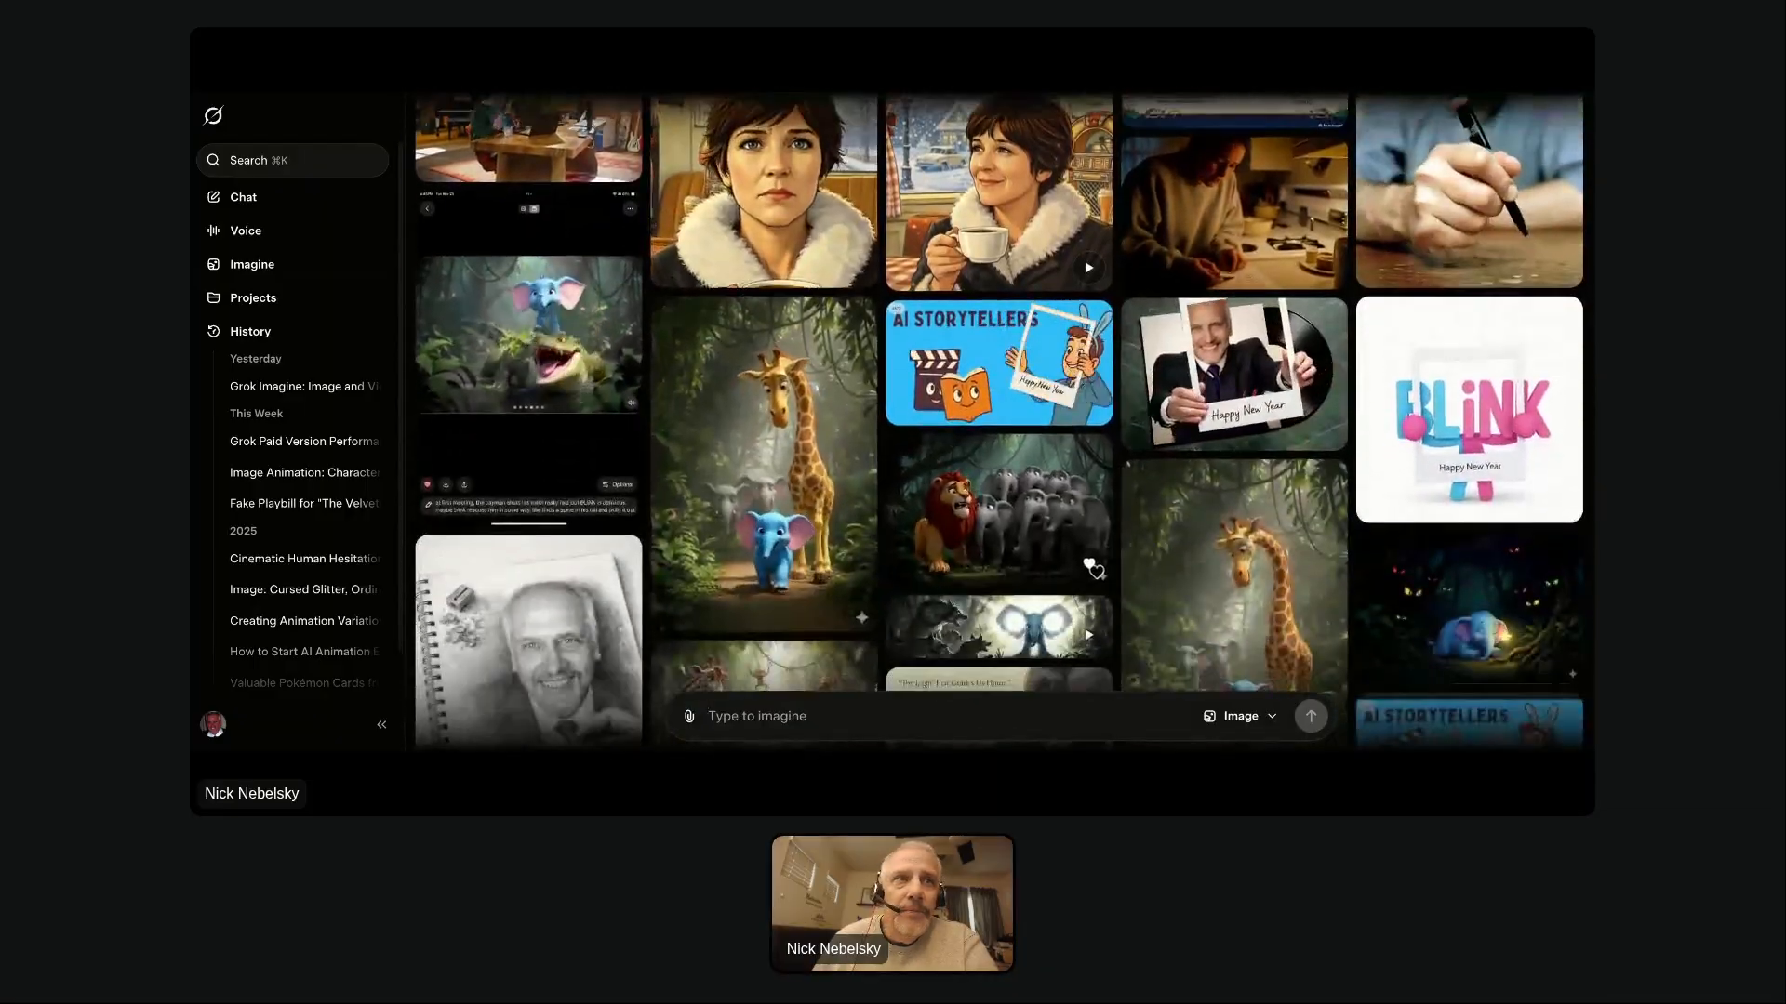
scroll(1100, 562, down, 2)
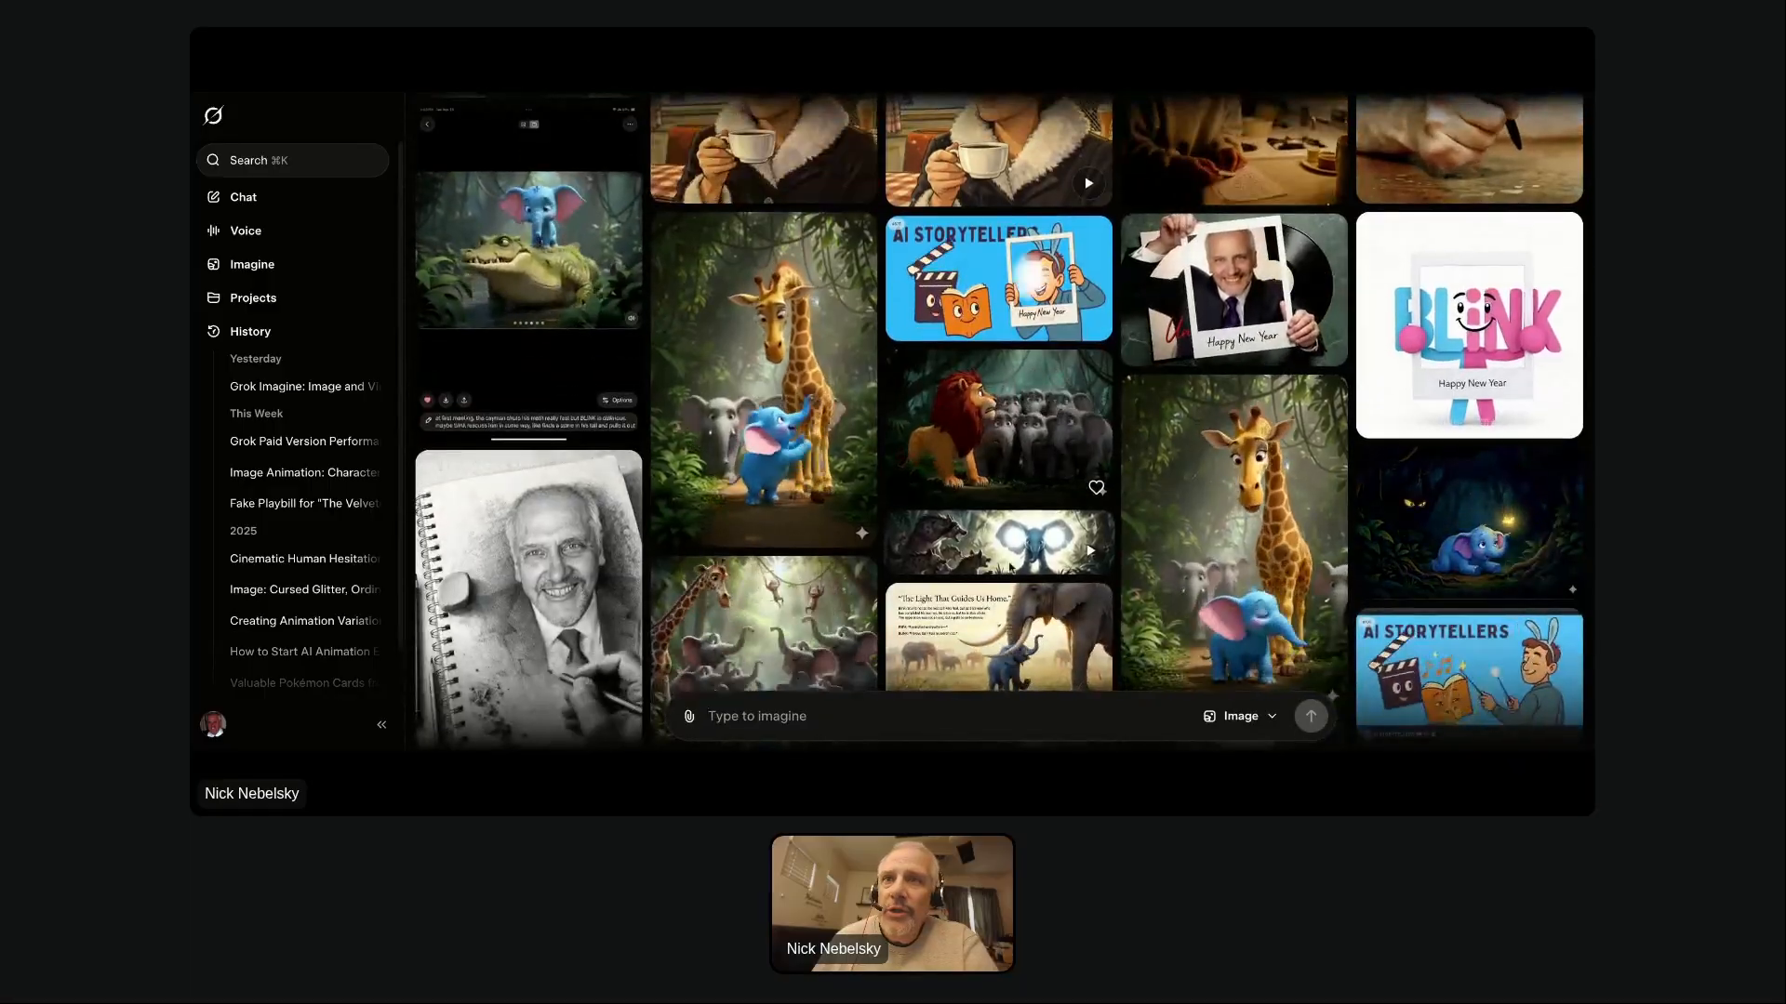
scroll(1007, 563, down, 1)
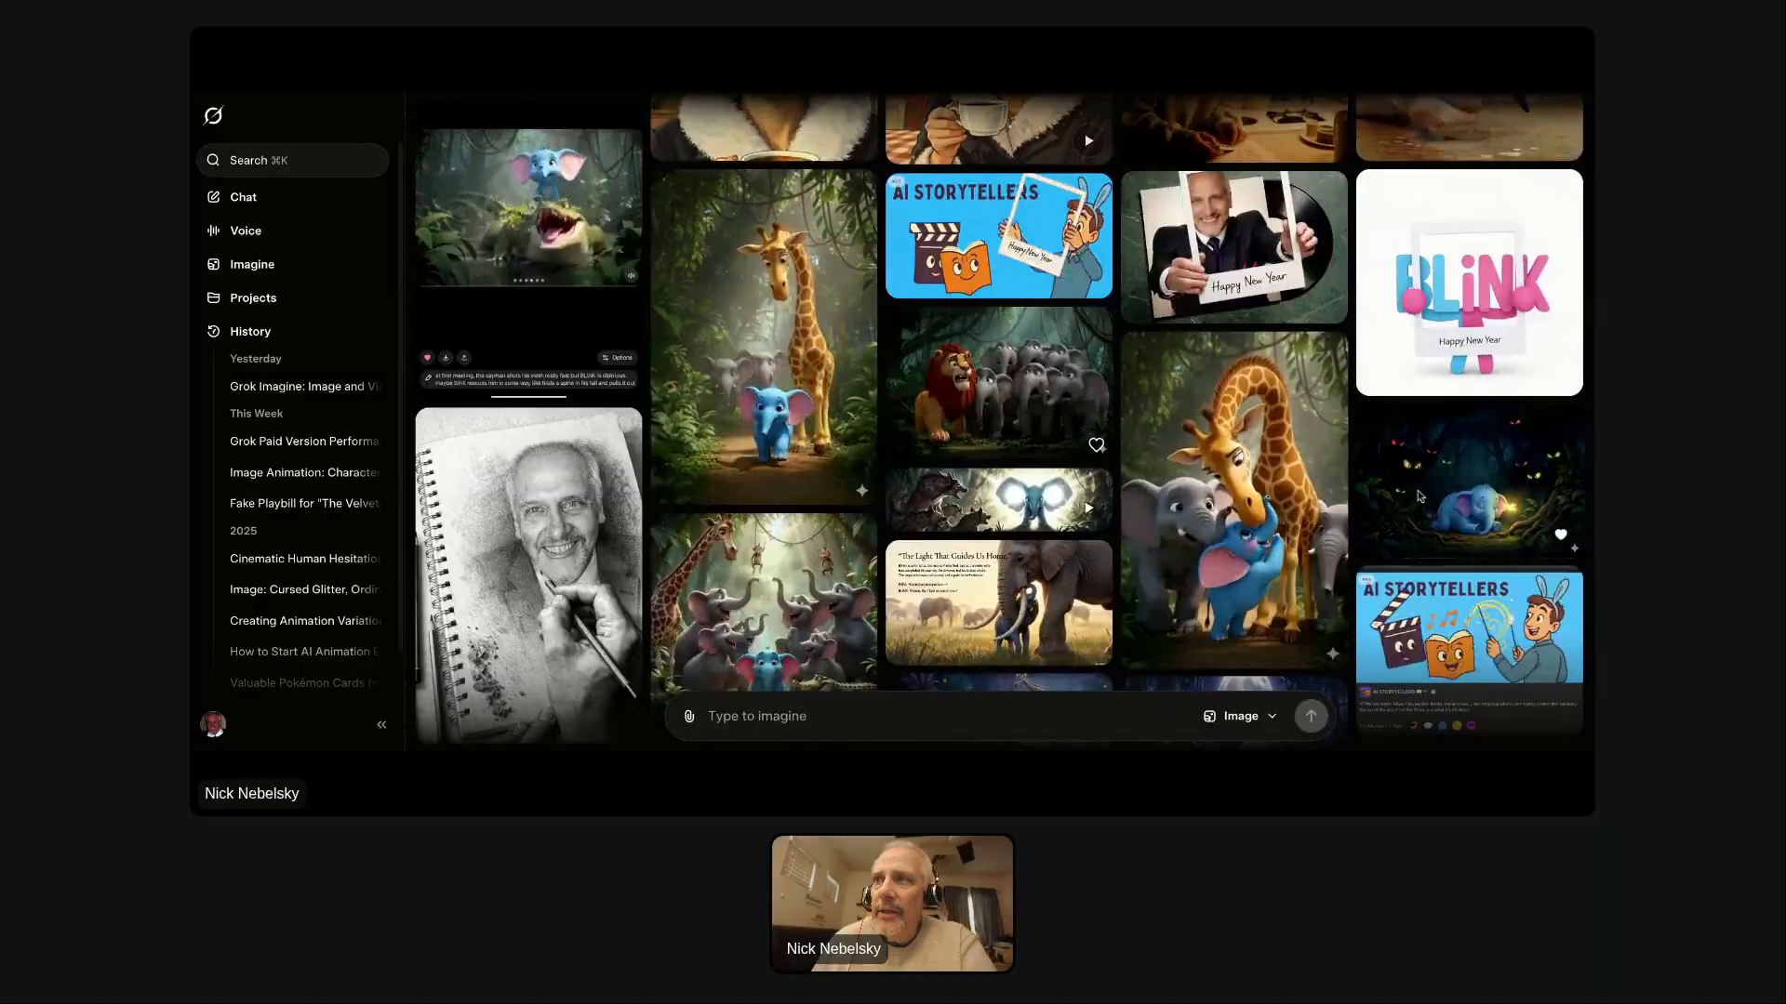
click(1428, 491)
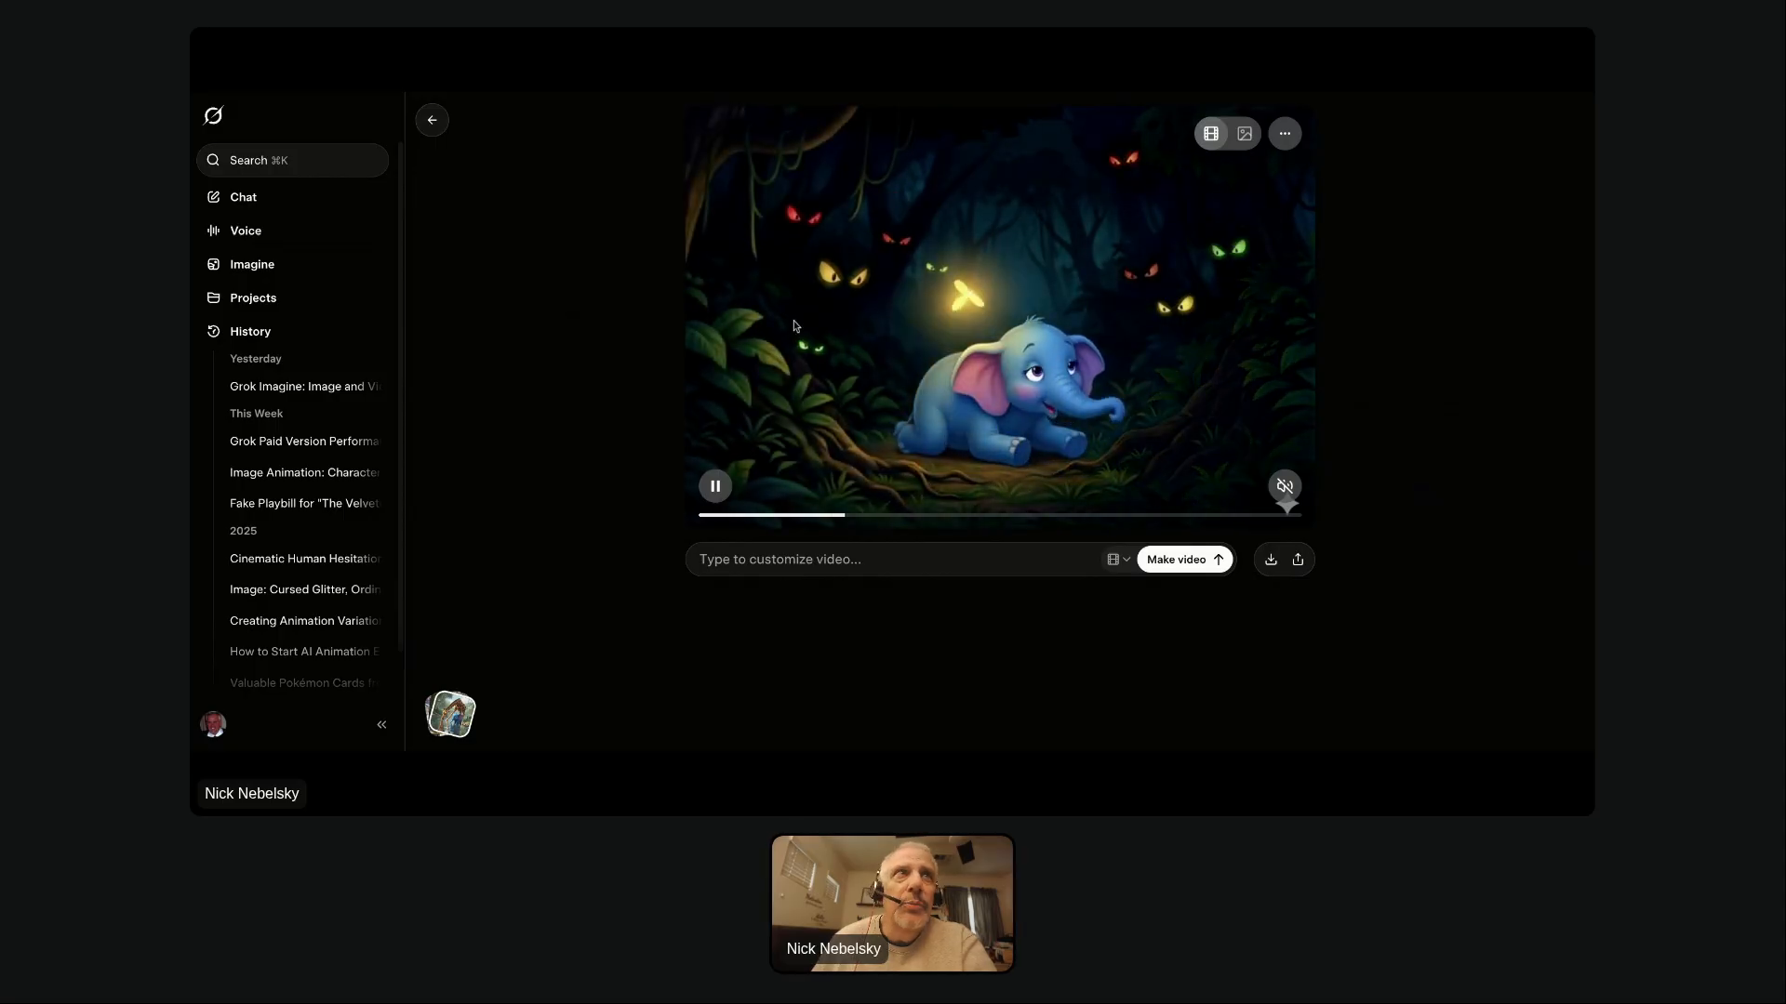
click(431, 120)
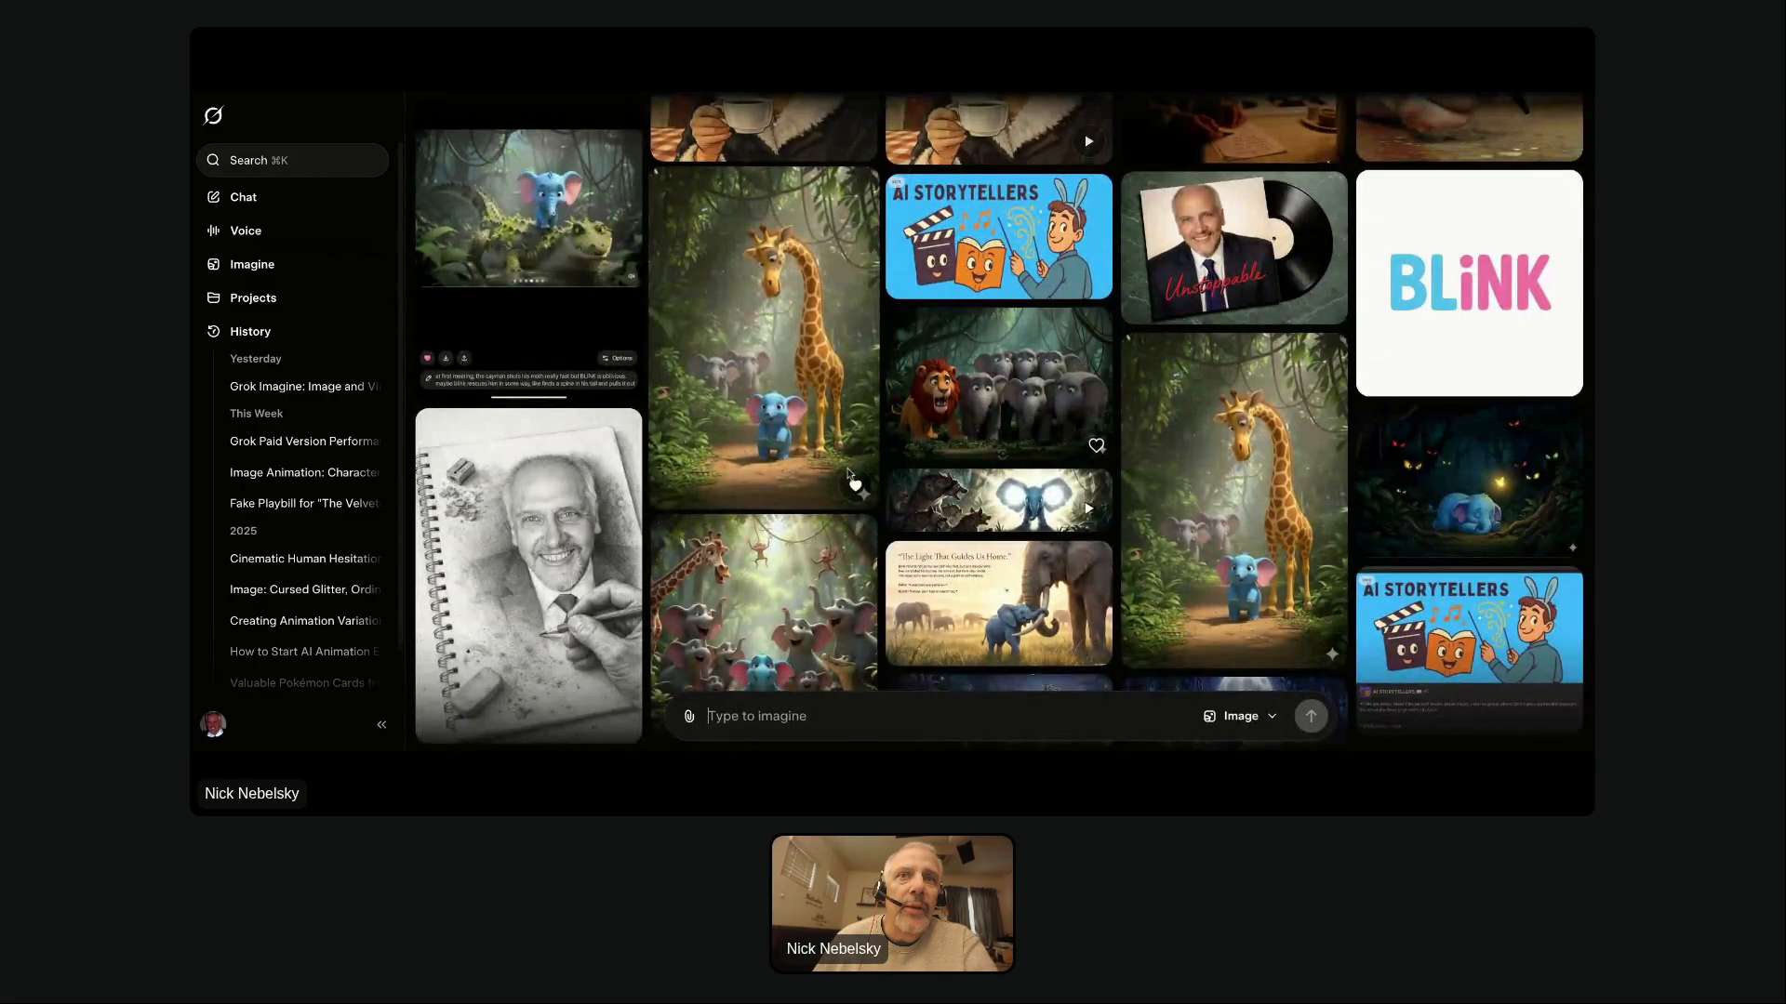
Look further through Favorites and open the video of the blue elephant standing on the crocodile in the jungle.
scroll(846, 467, down, 4)
scroll(846, 467, down, 7)
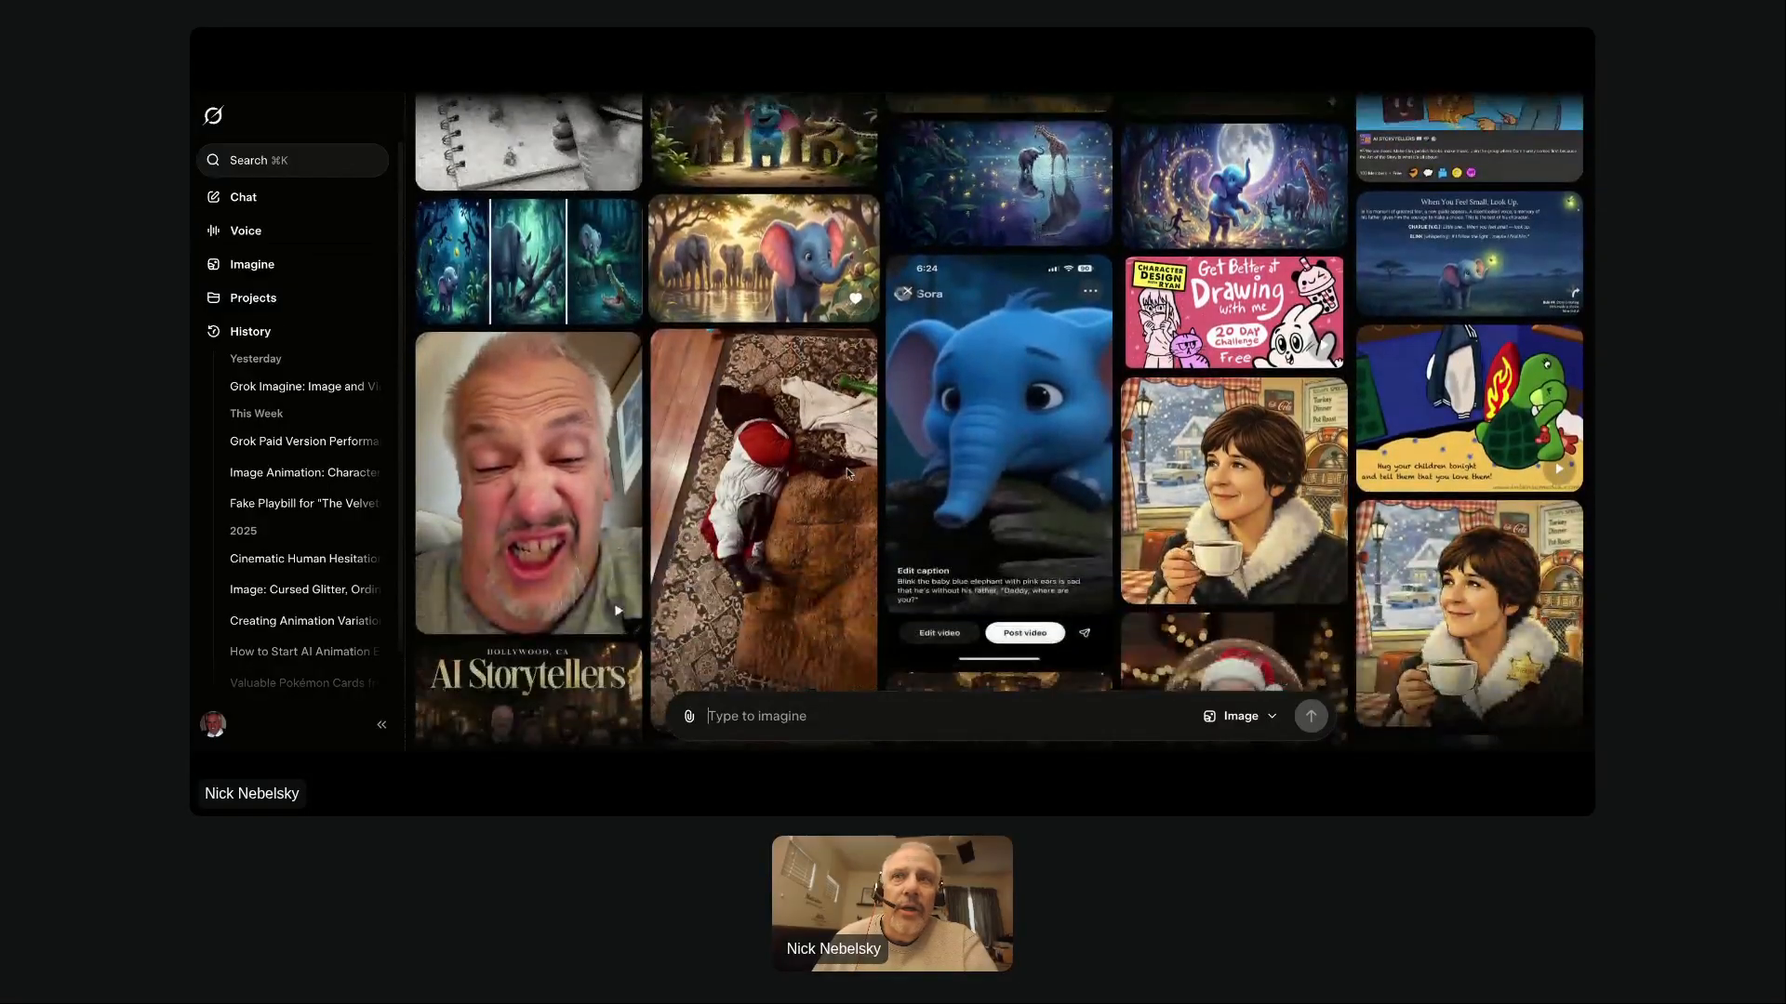
scroll(1012, 502, down, 1)
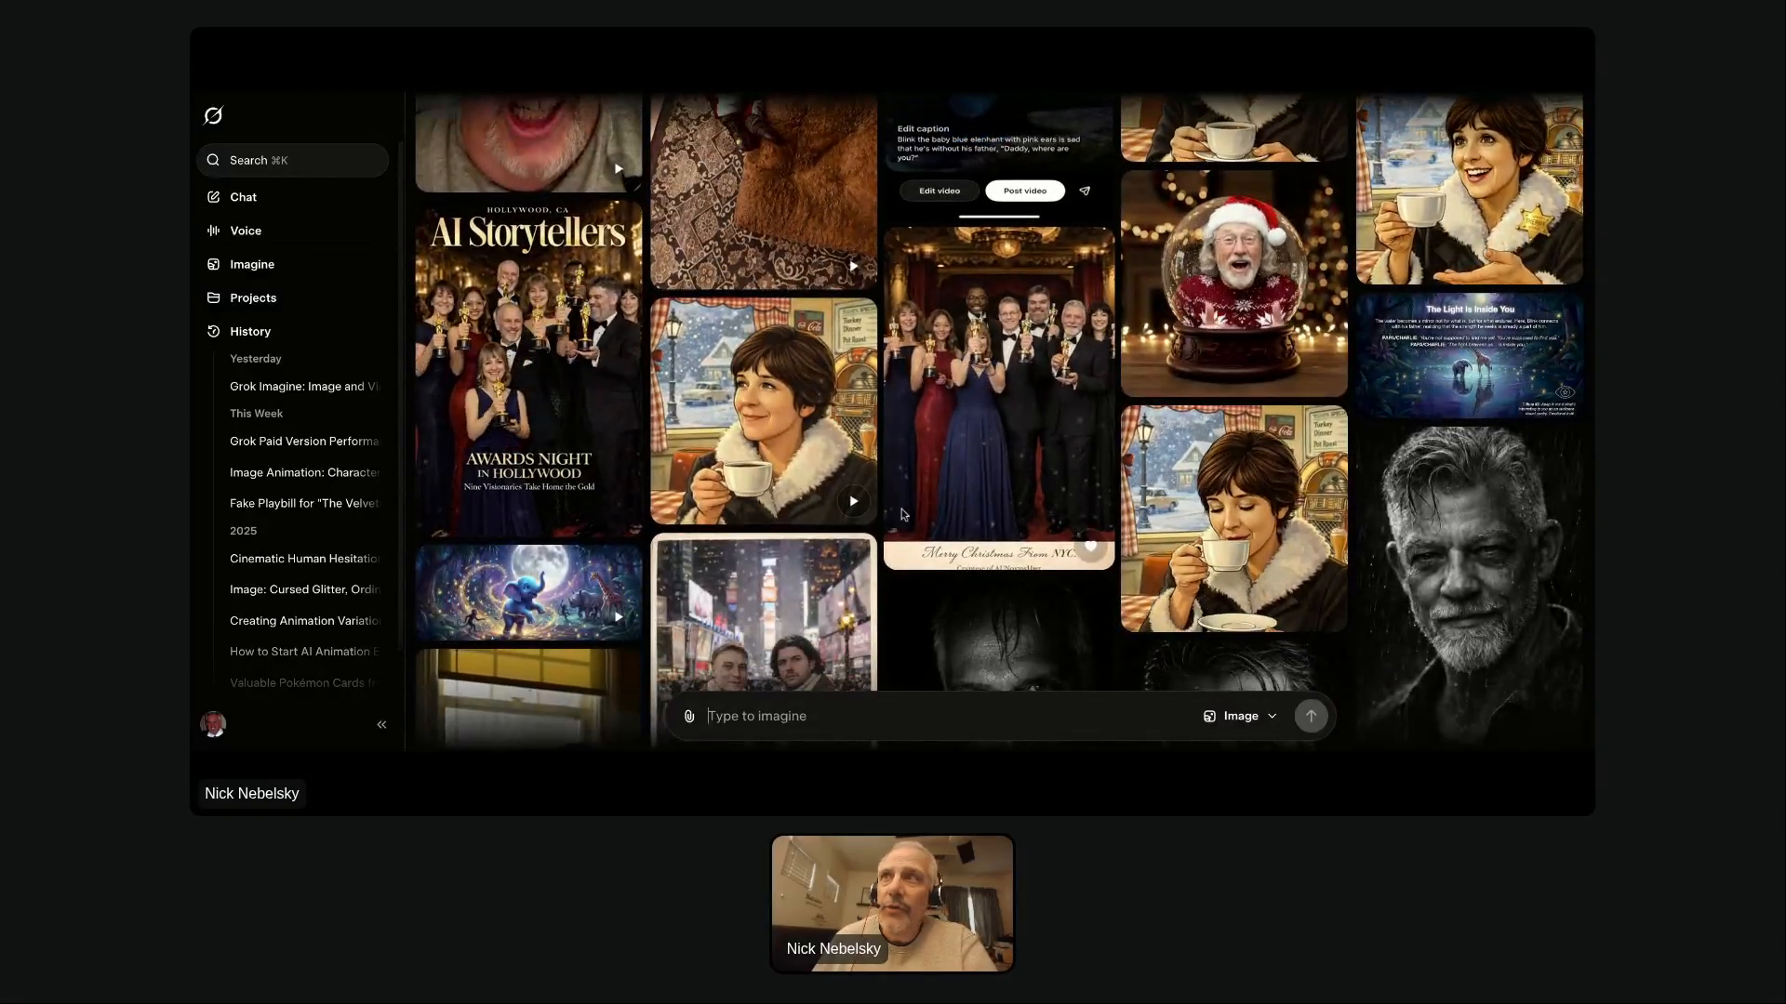
scroll(902, 515, down, 5)
scroll(902, 514, down, 10)
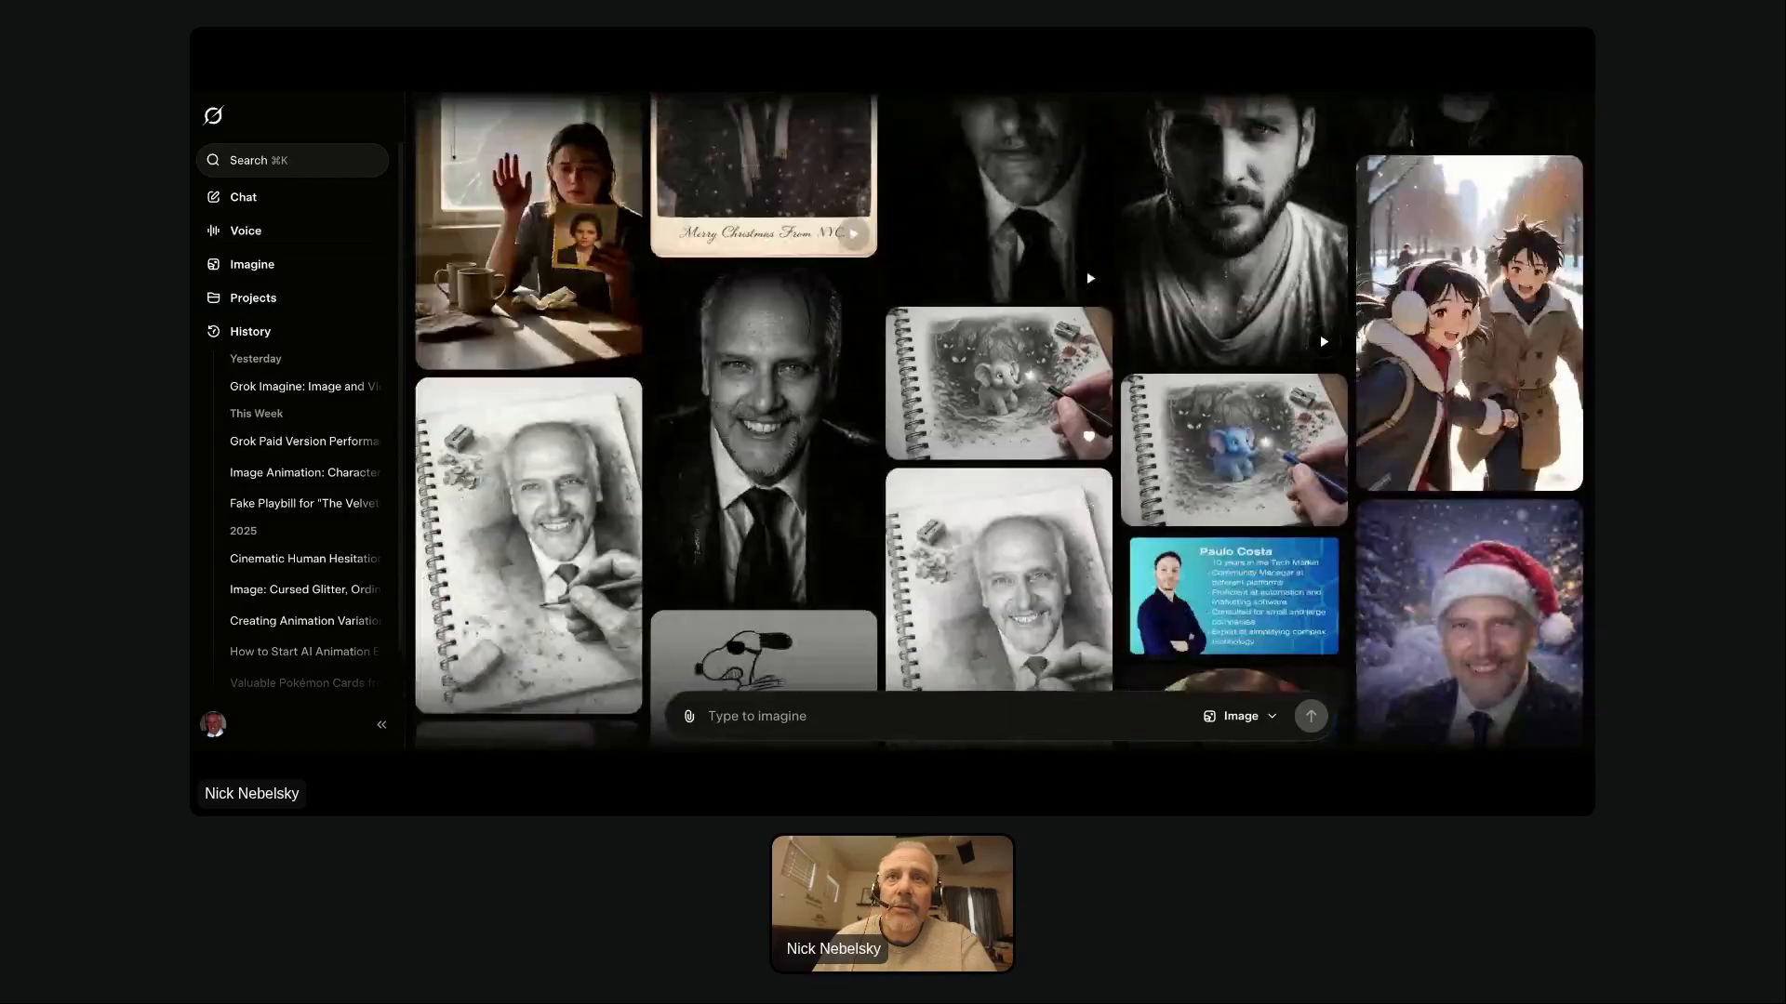
scroll(997, 419, down, 3)
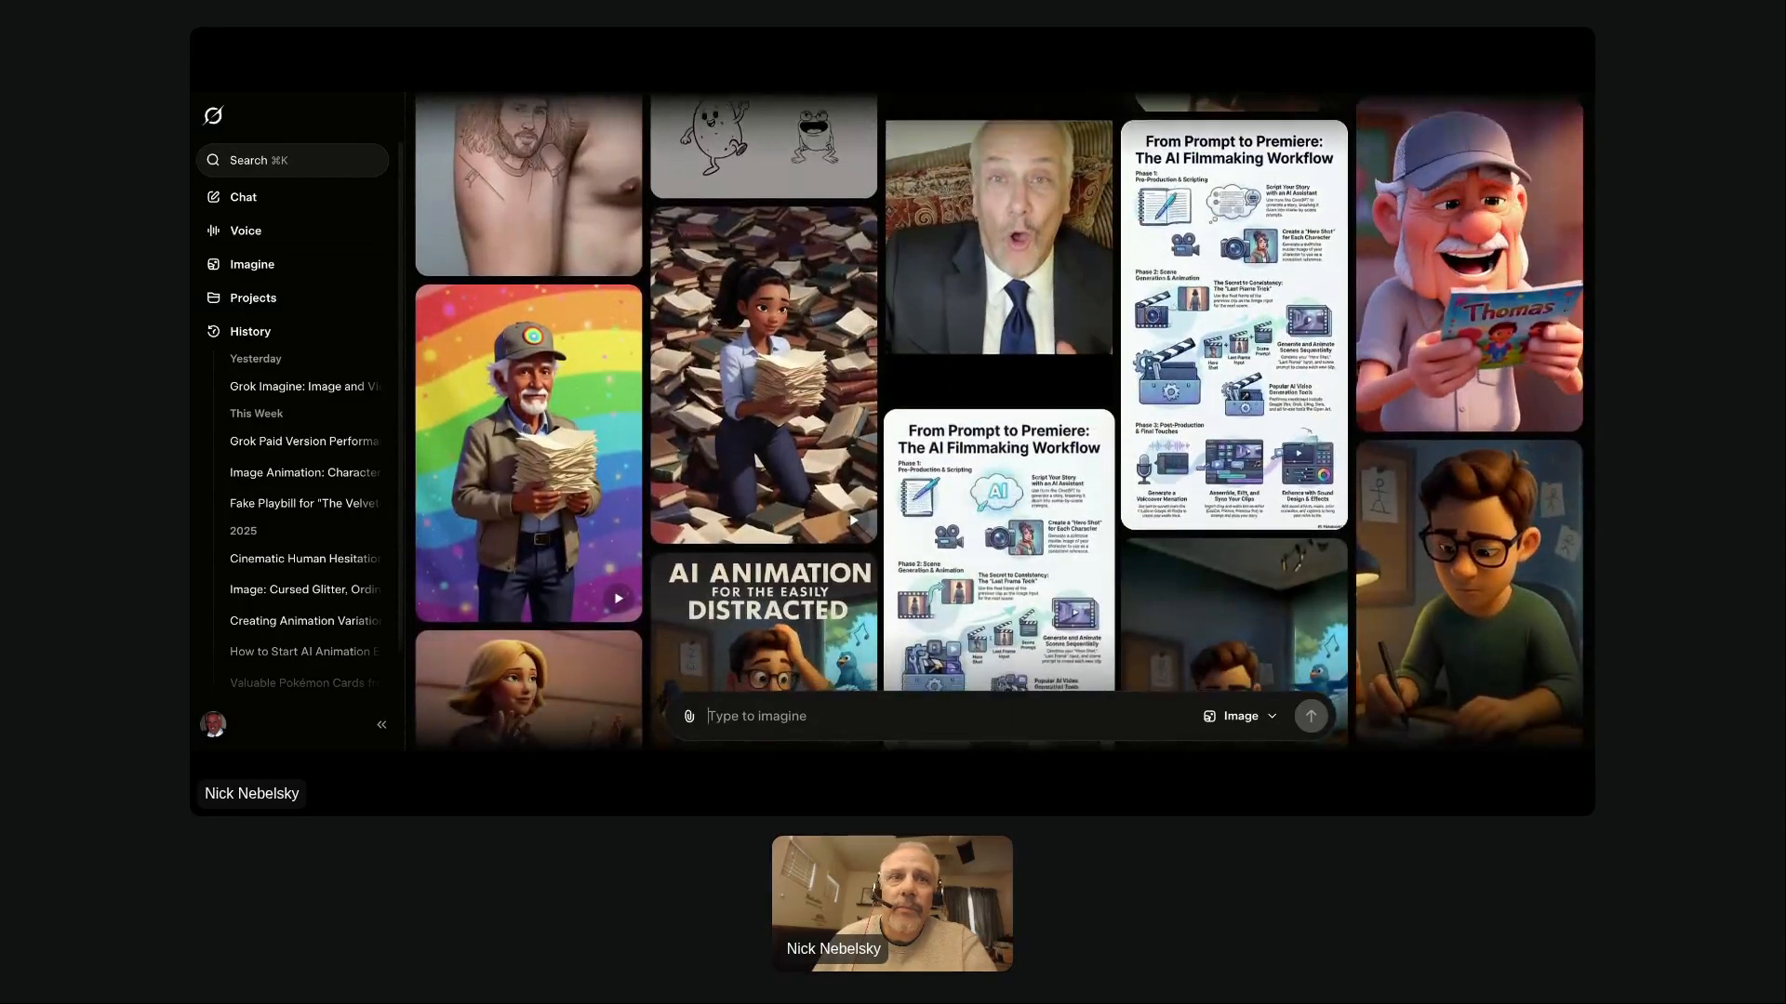
scroll(998, 418, down, 6)
scroll(998, 418, down, 5)
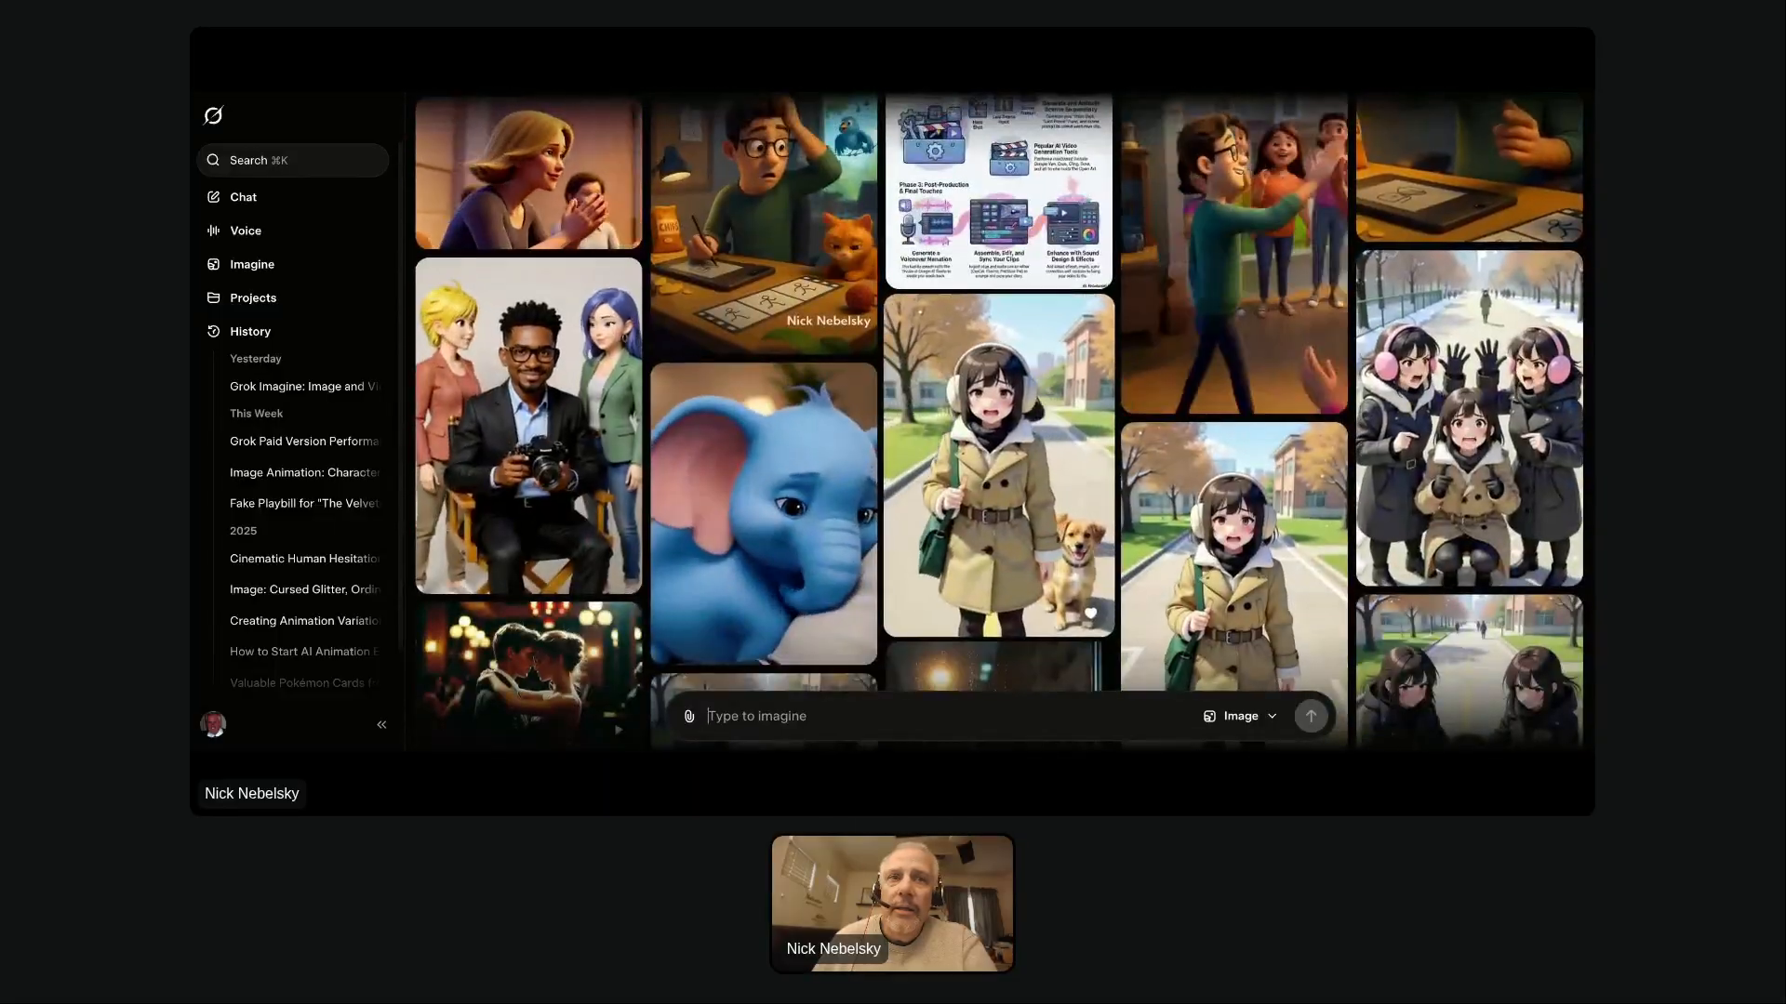
scroll(998, 418, down, 10)
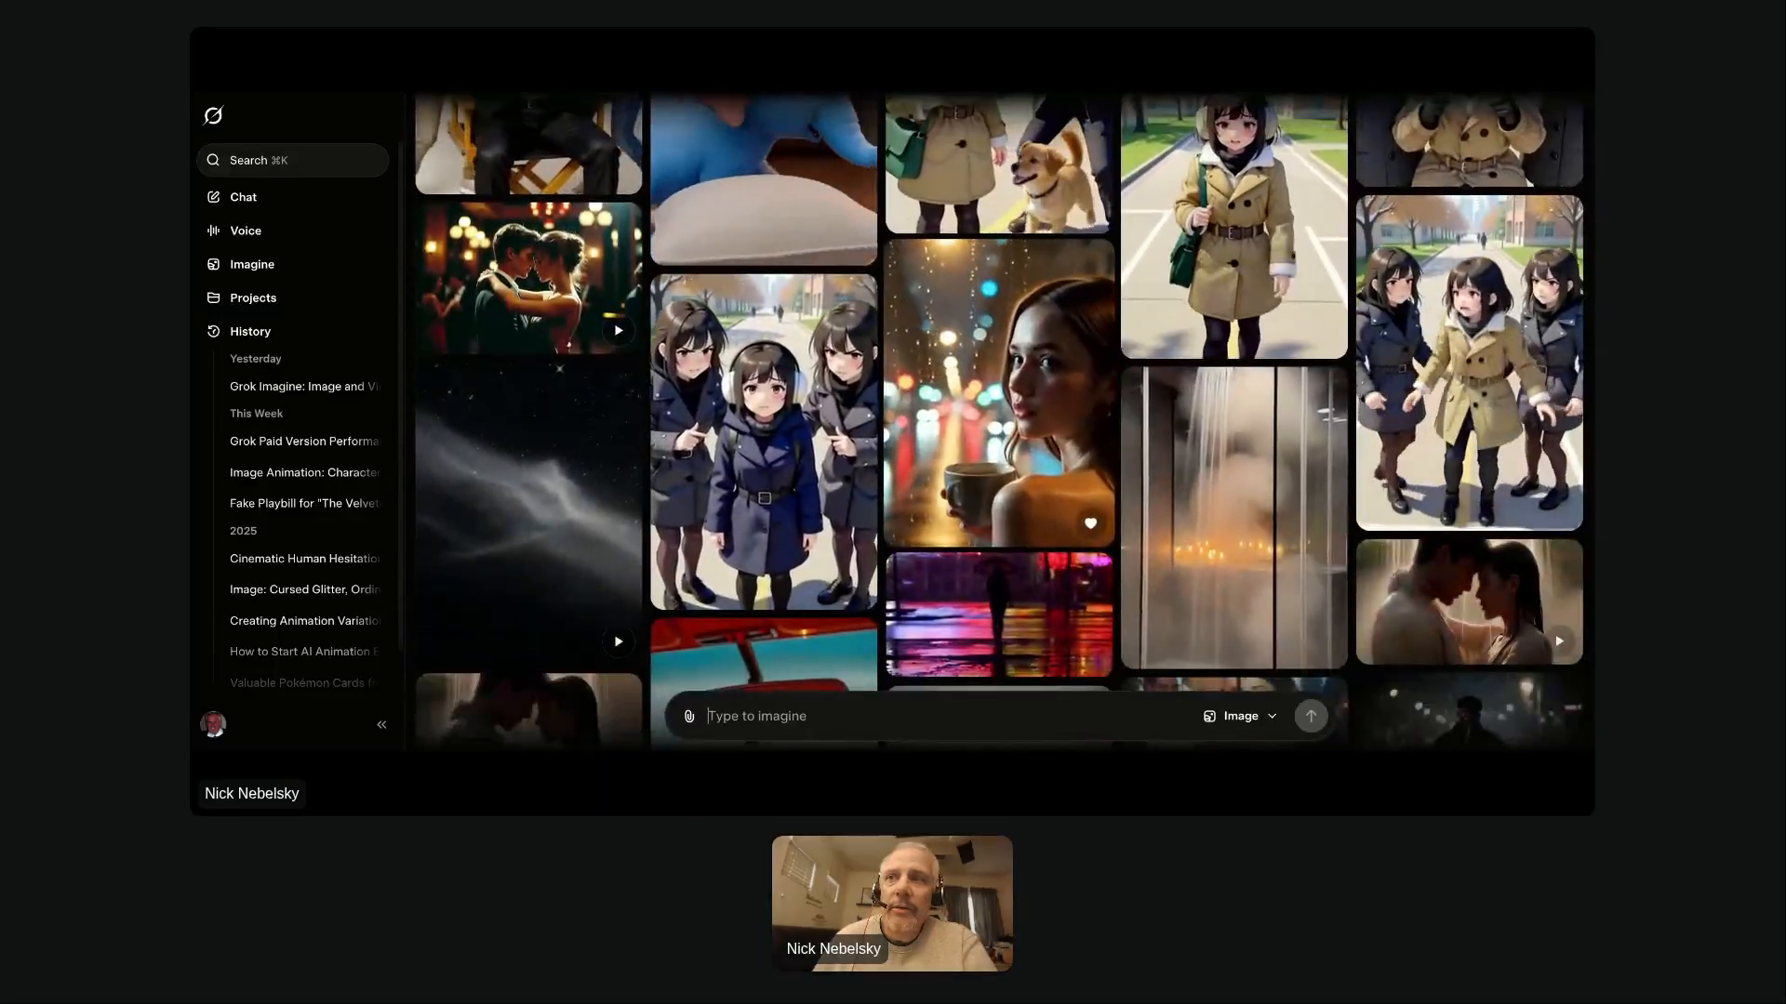
scroll(998, 419, down, 6)
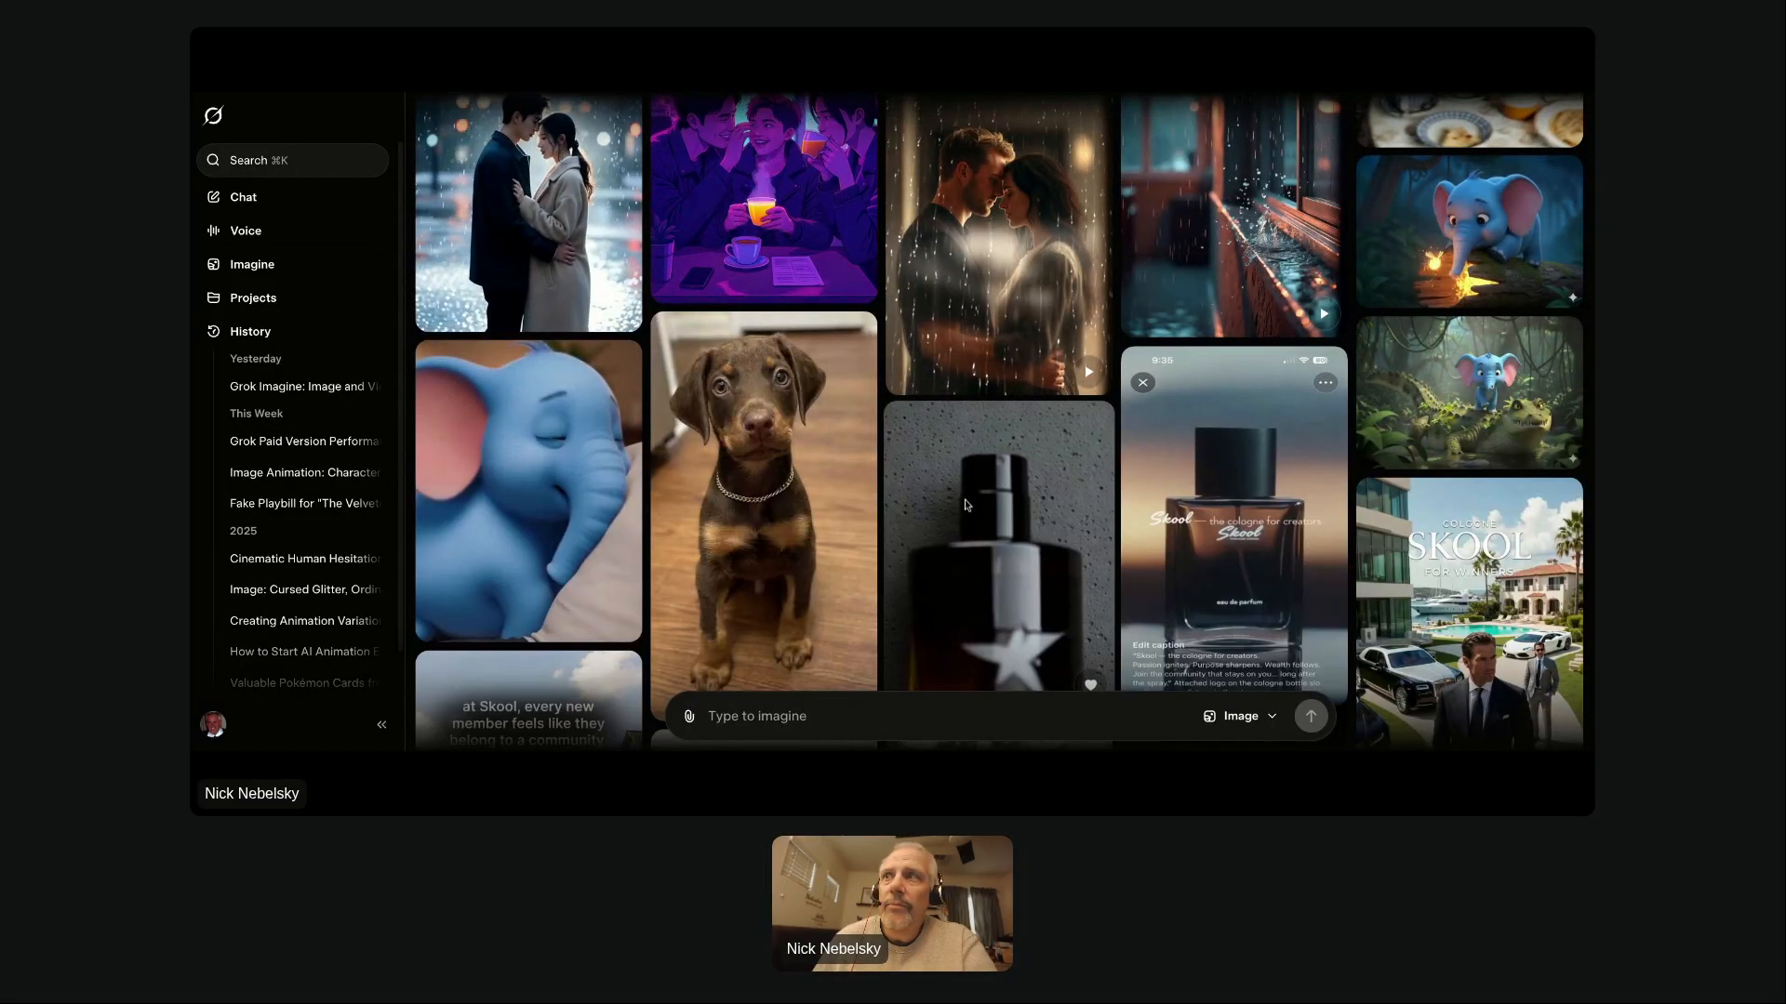
click(1494, 432)
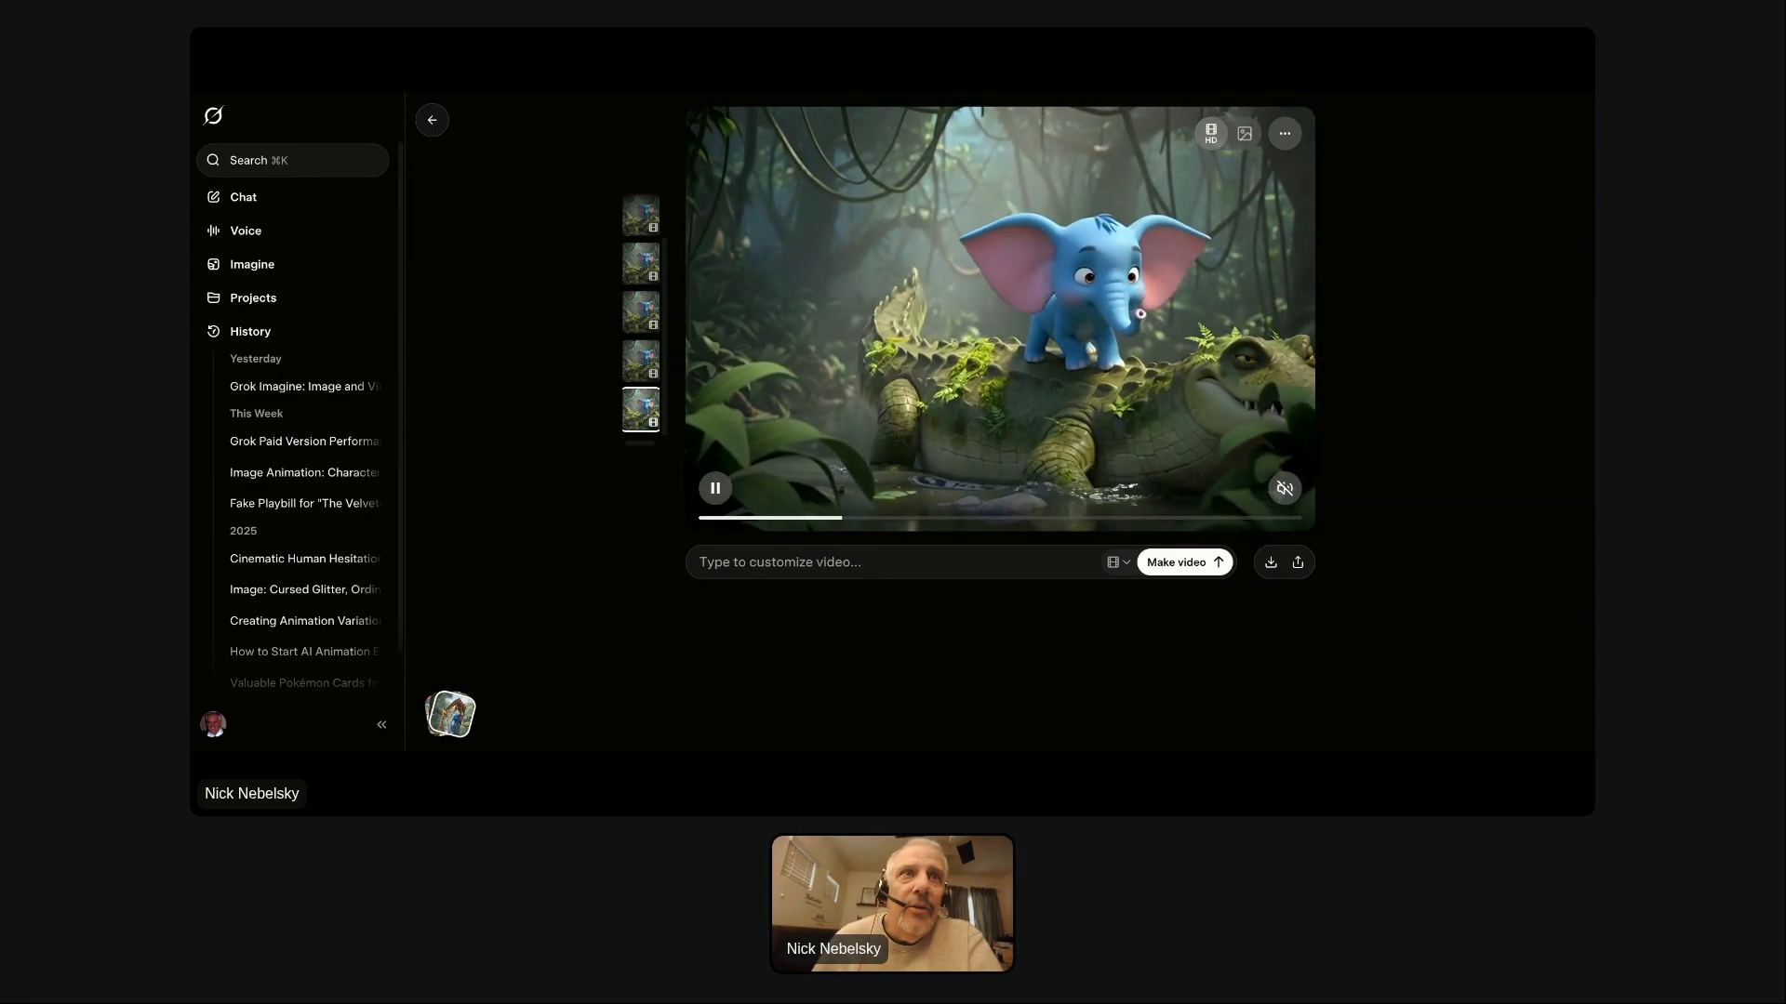
View three other versions of the elephant-and-crocodile video with their prompts.
click(632, 370)
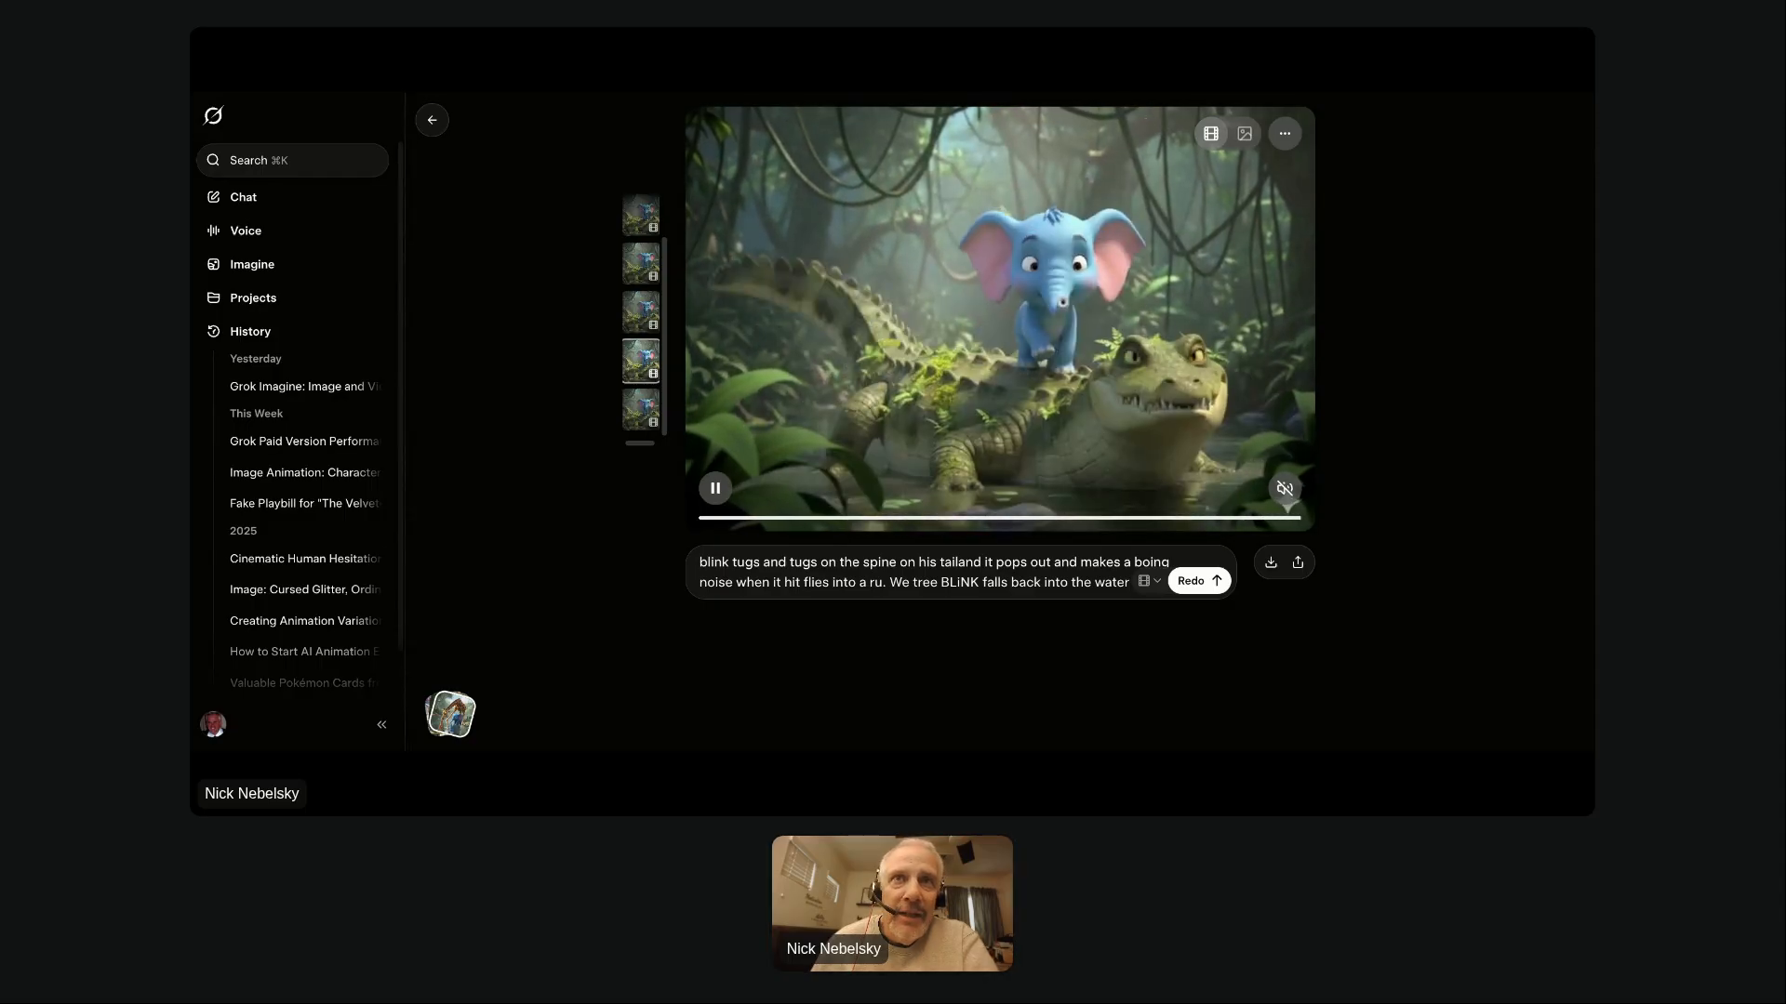
click(630, 318)
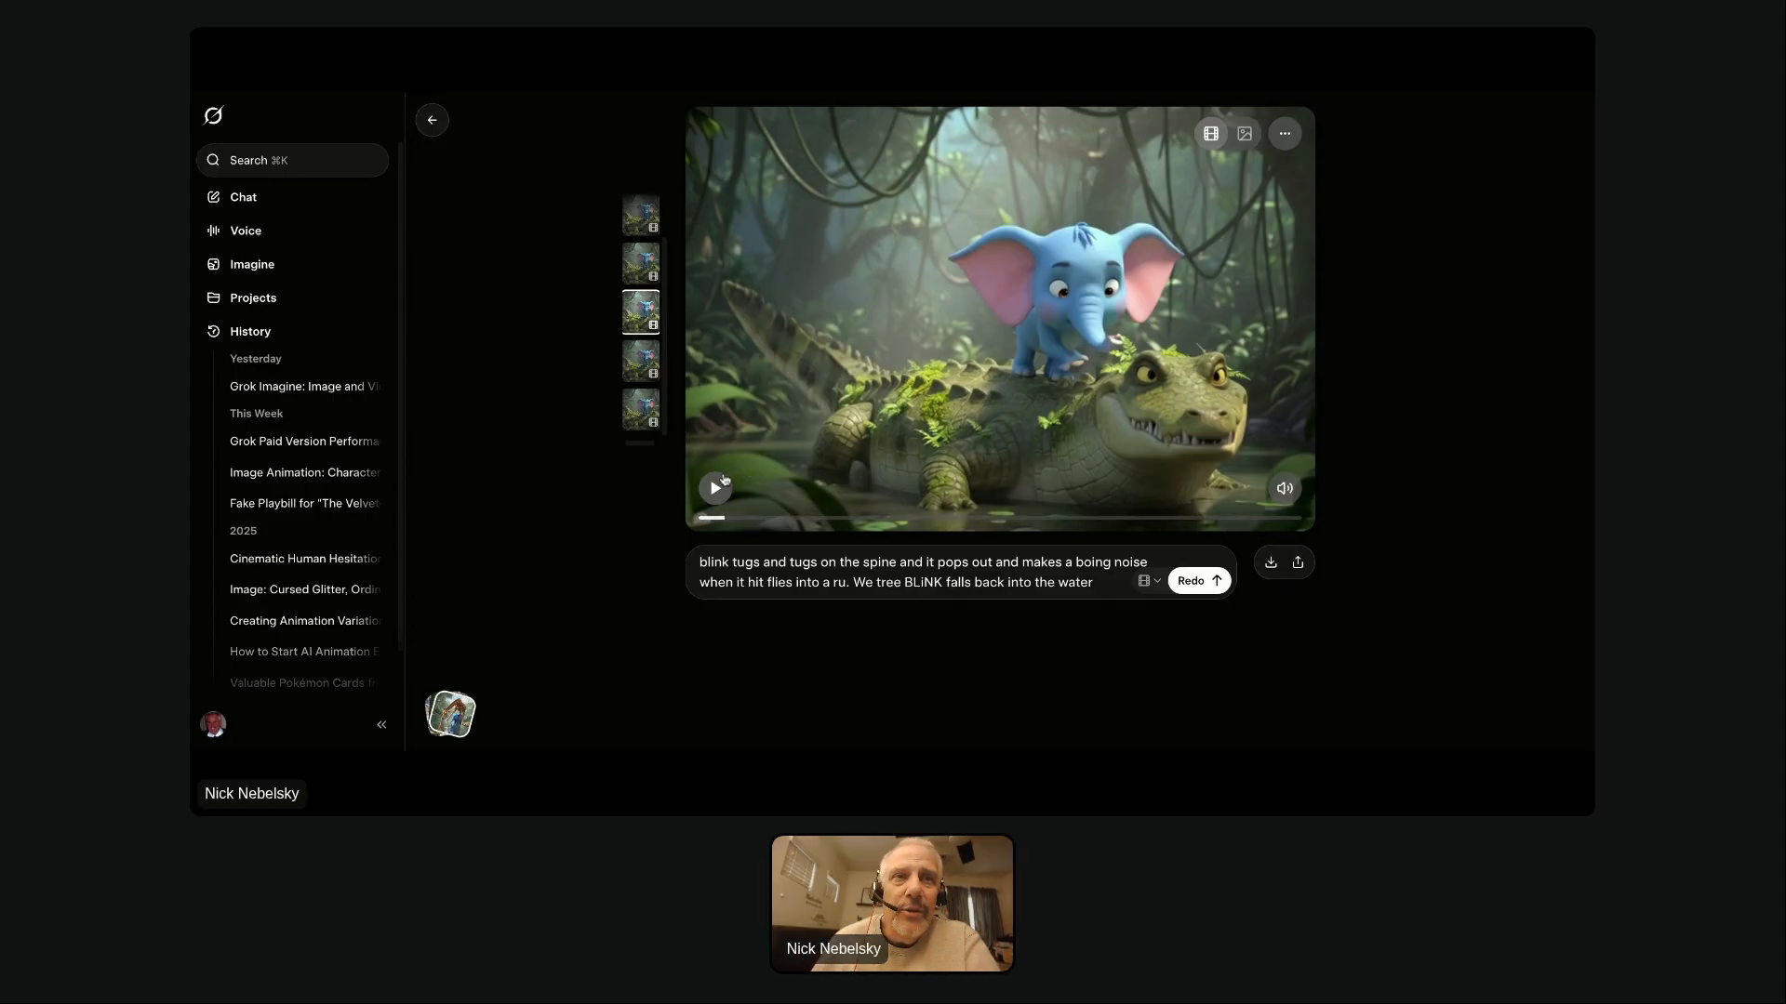
click(641, 267)
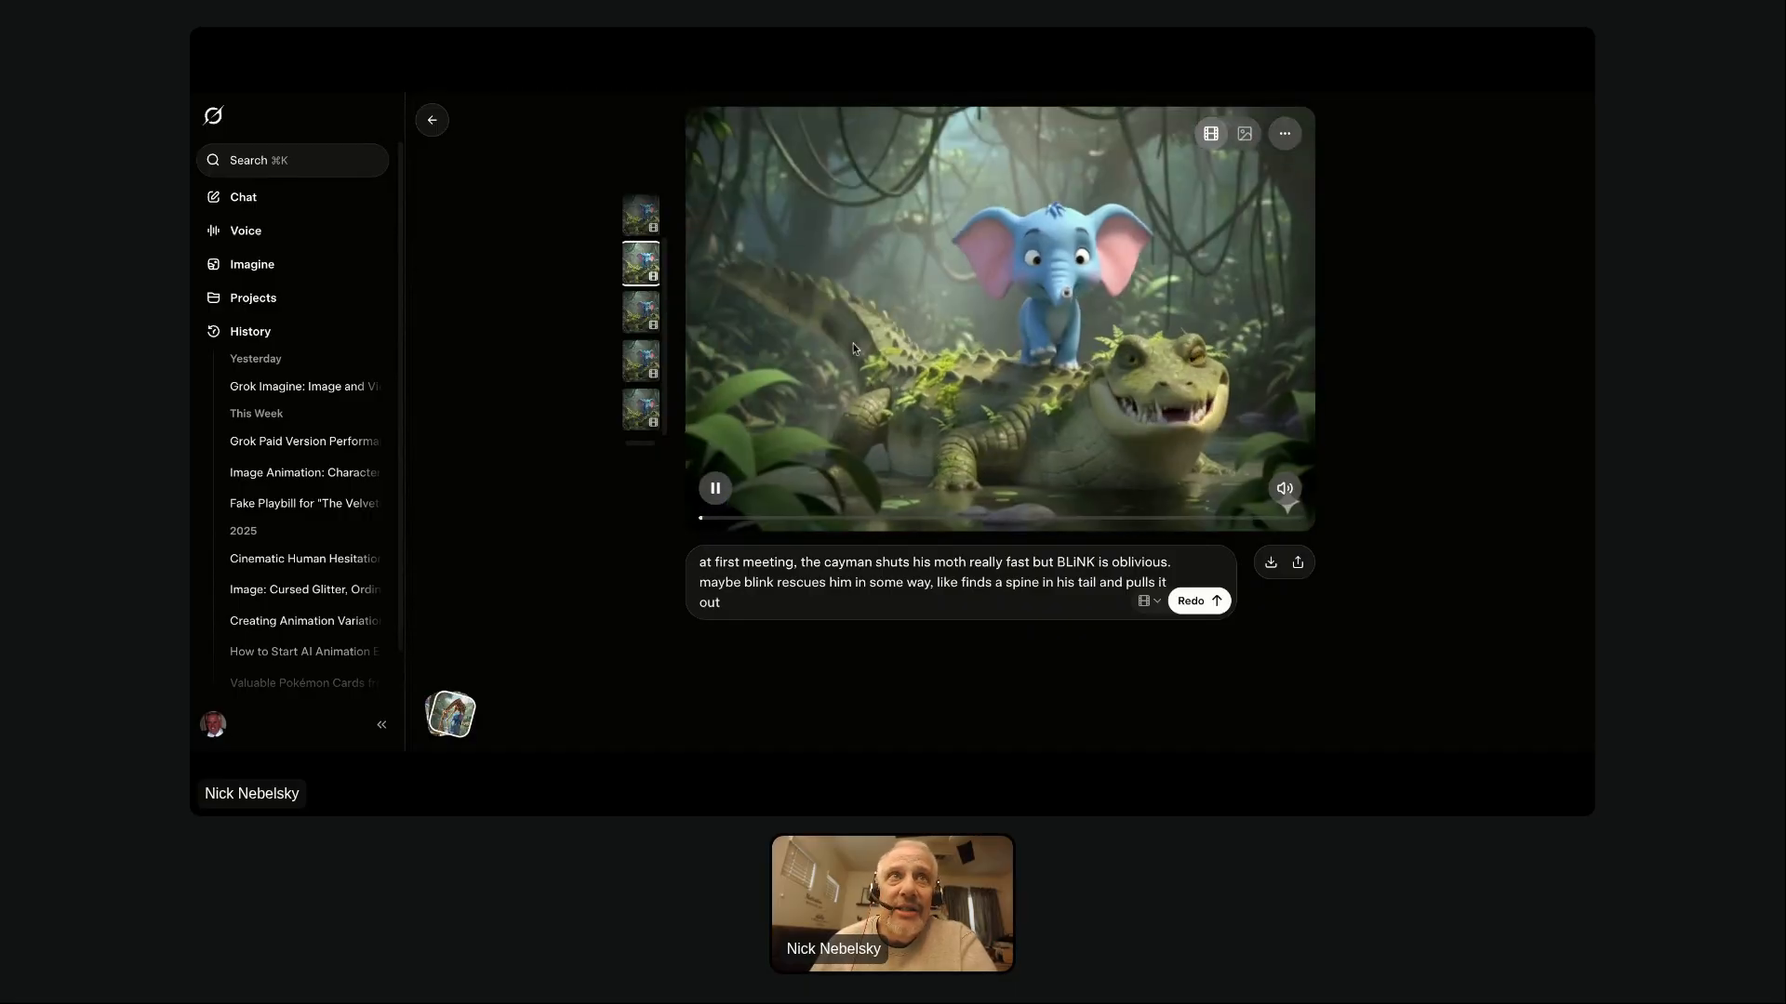
Compare the first-meeting, unprompted and spine-tugging versions of the elephant-and-crocodile video, ending on the first-meeting version.
click(645, 219)
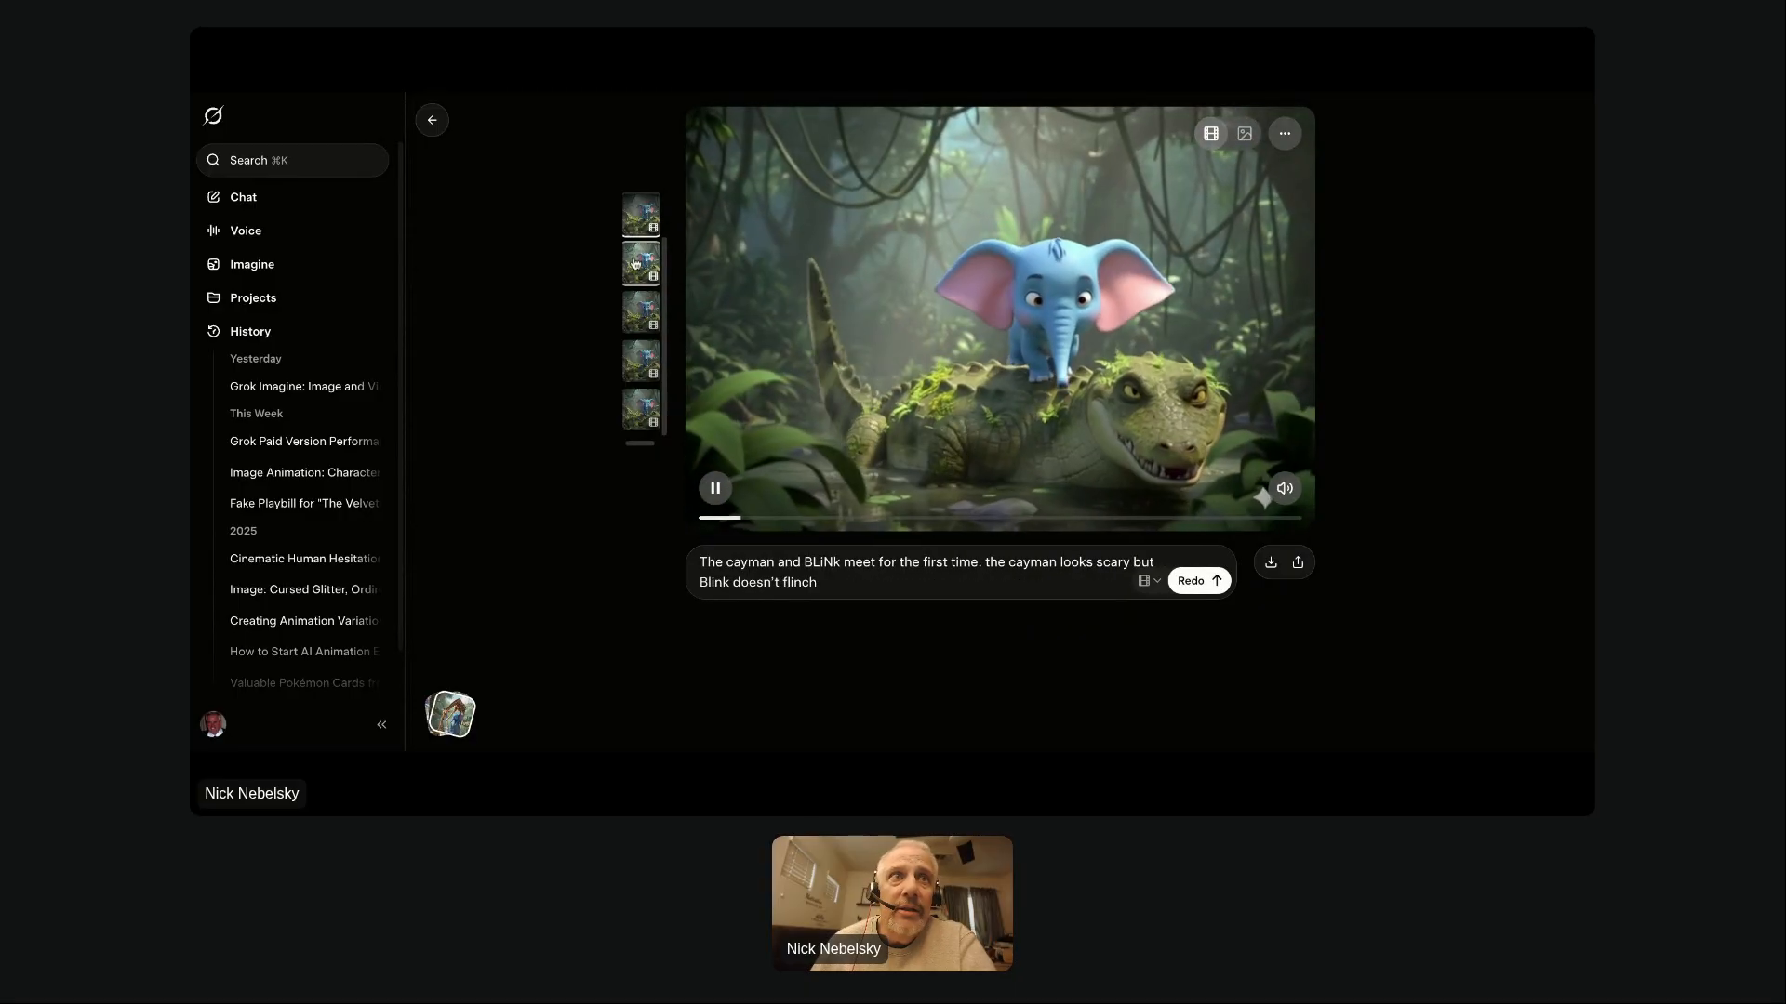
click(649, 409)
click(644, 274)
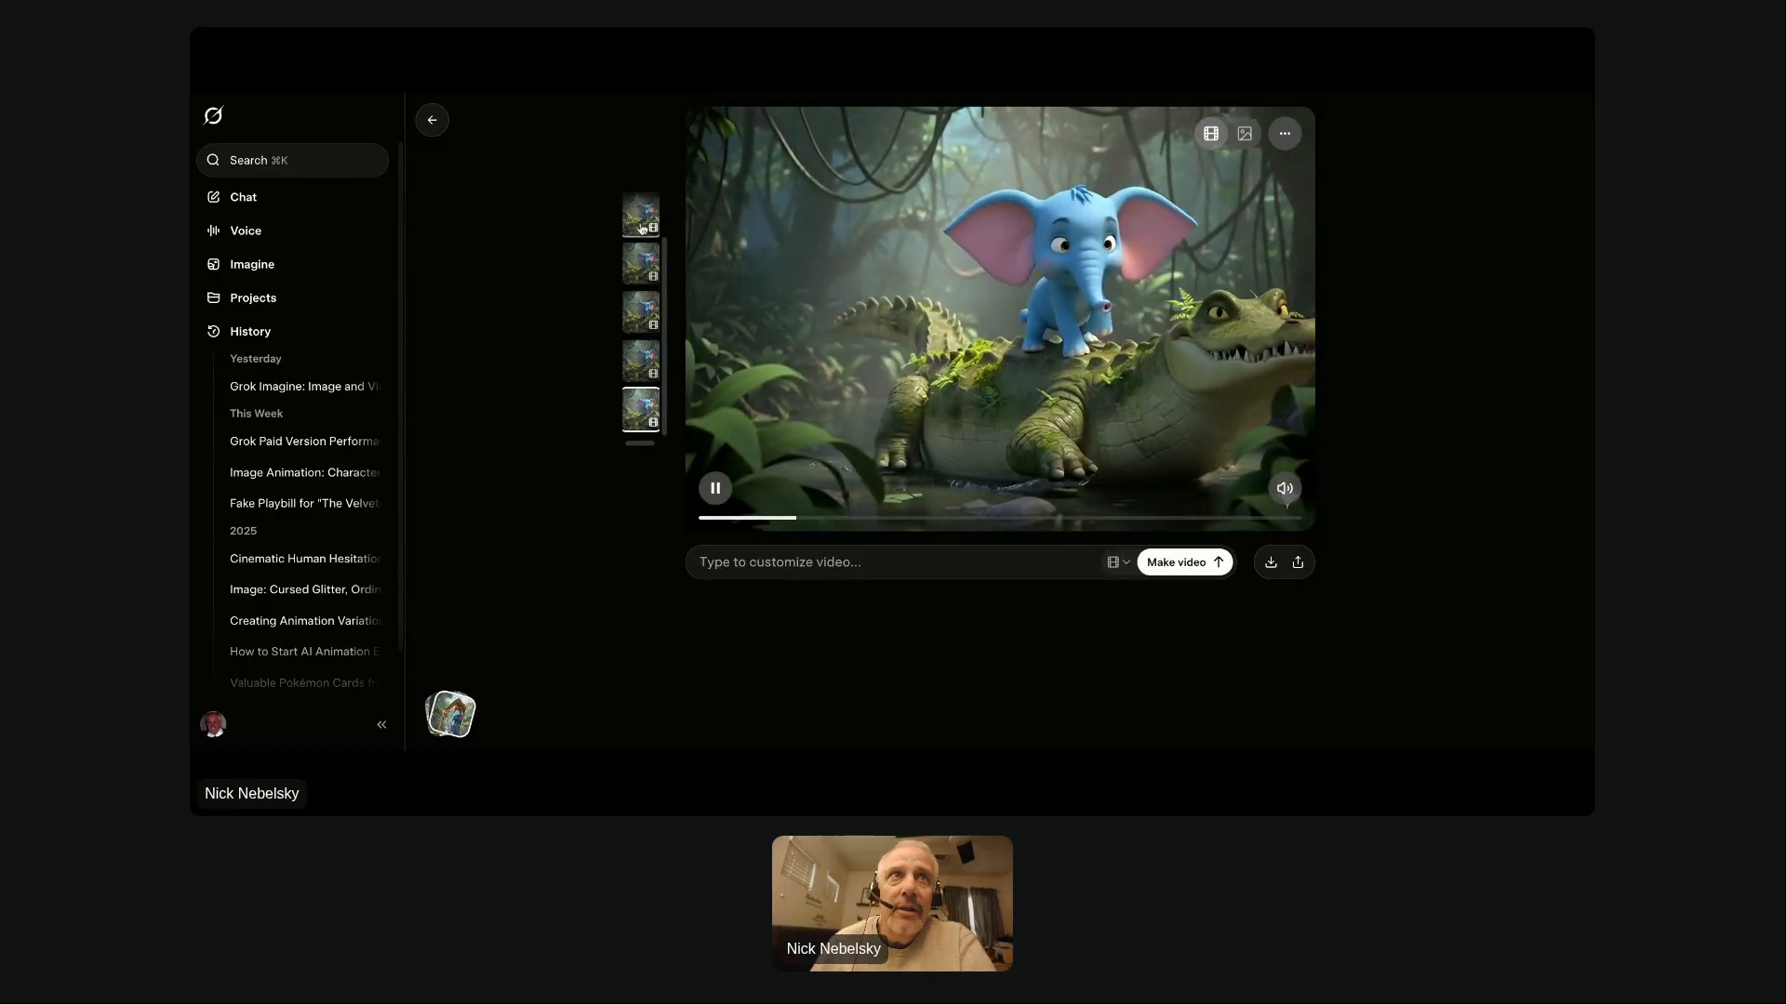
click(641, 312)
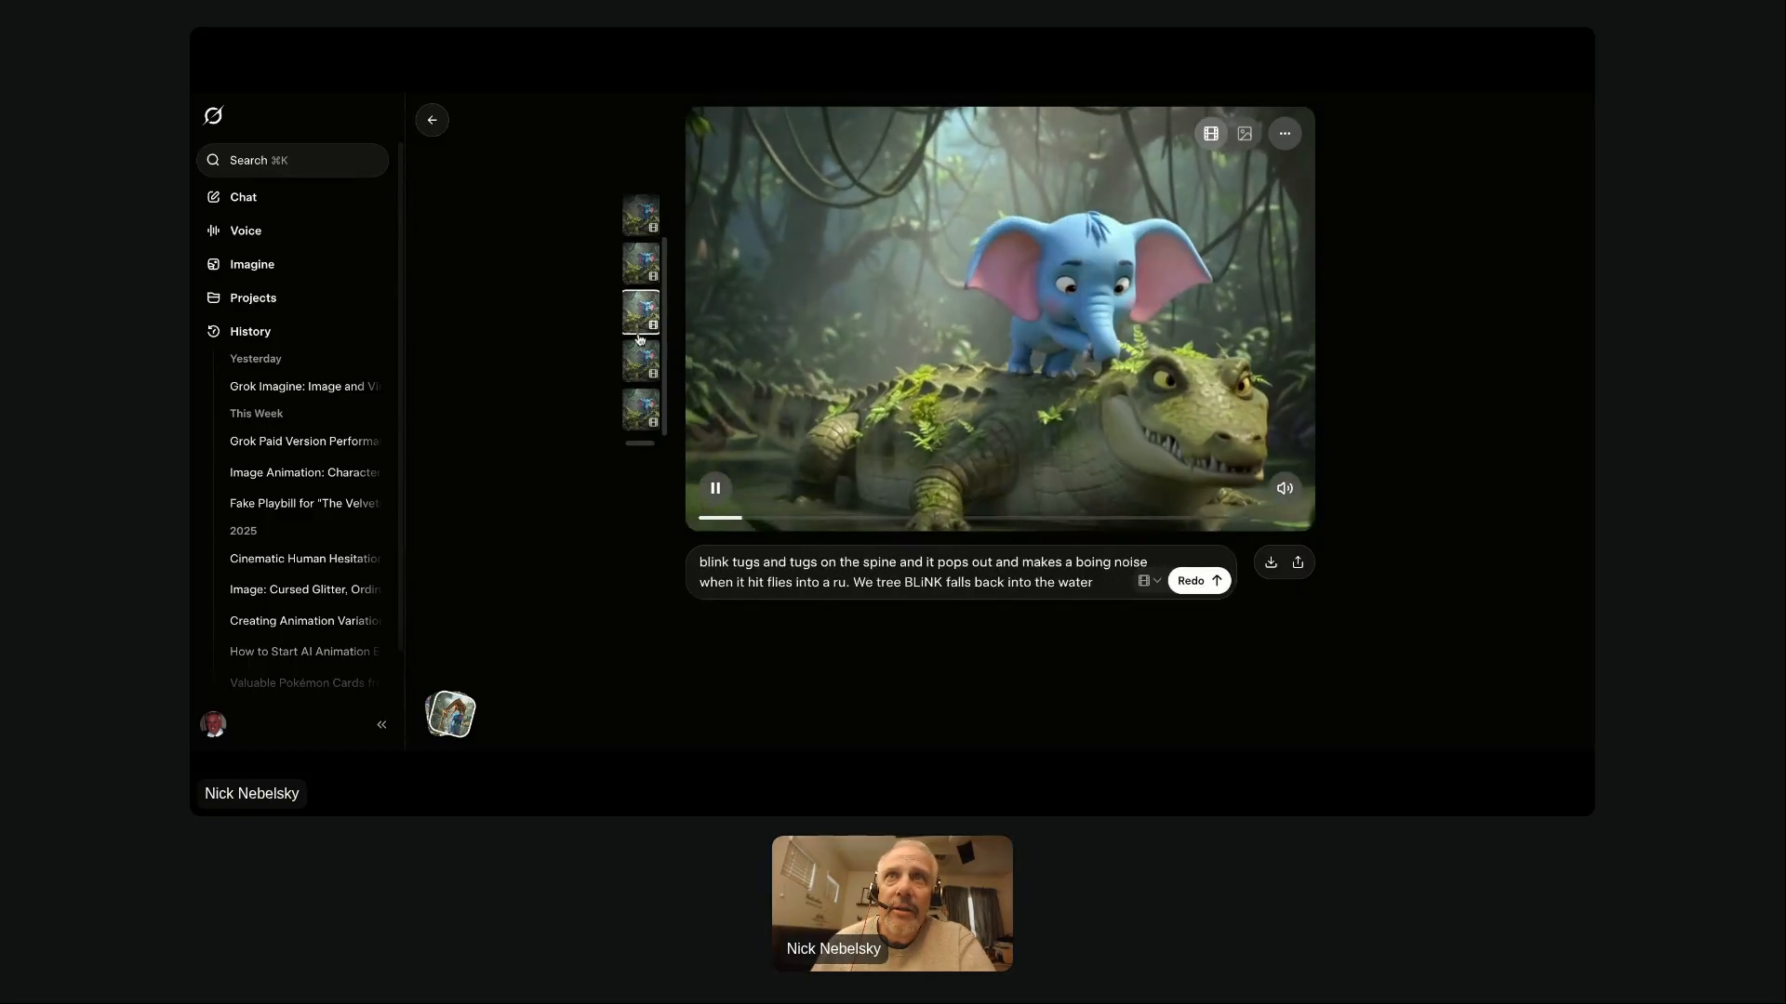
click(634, 205)
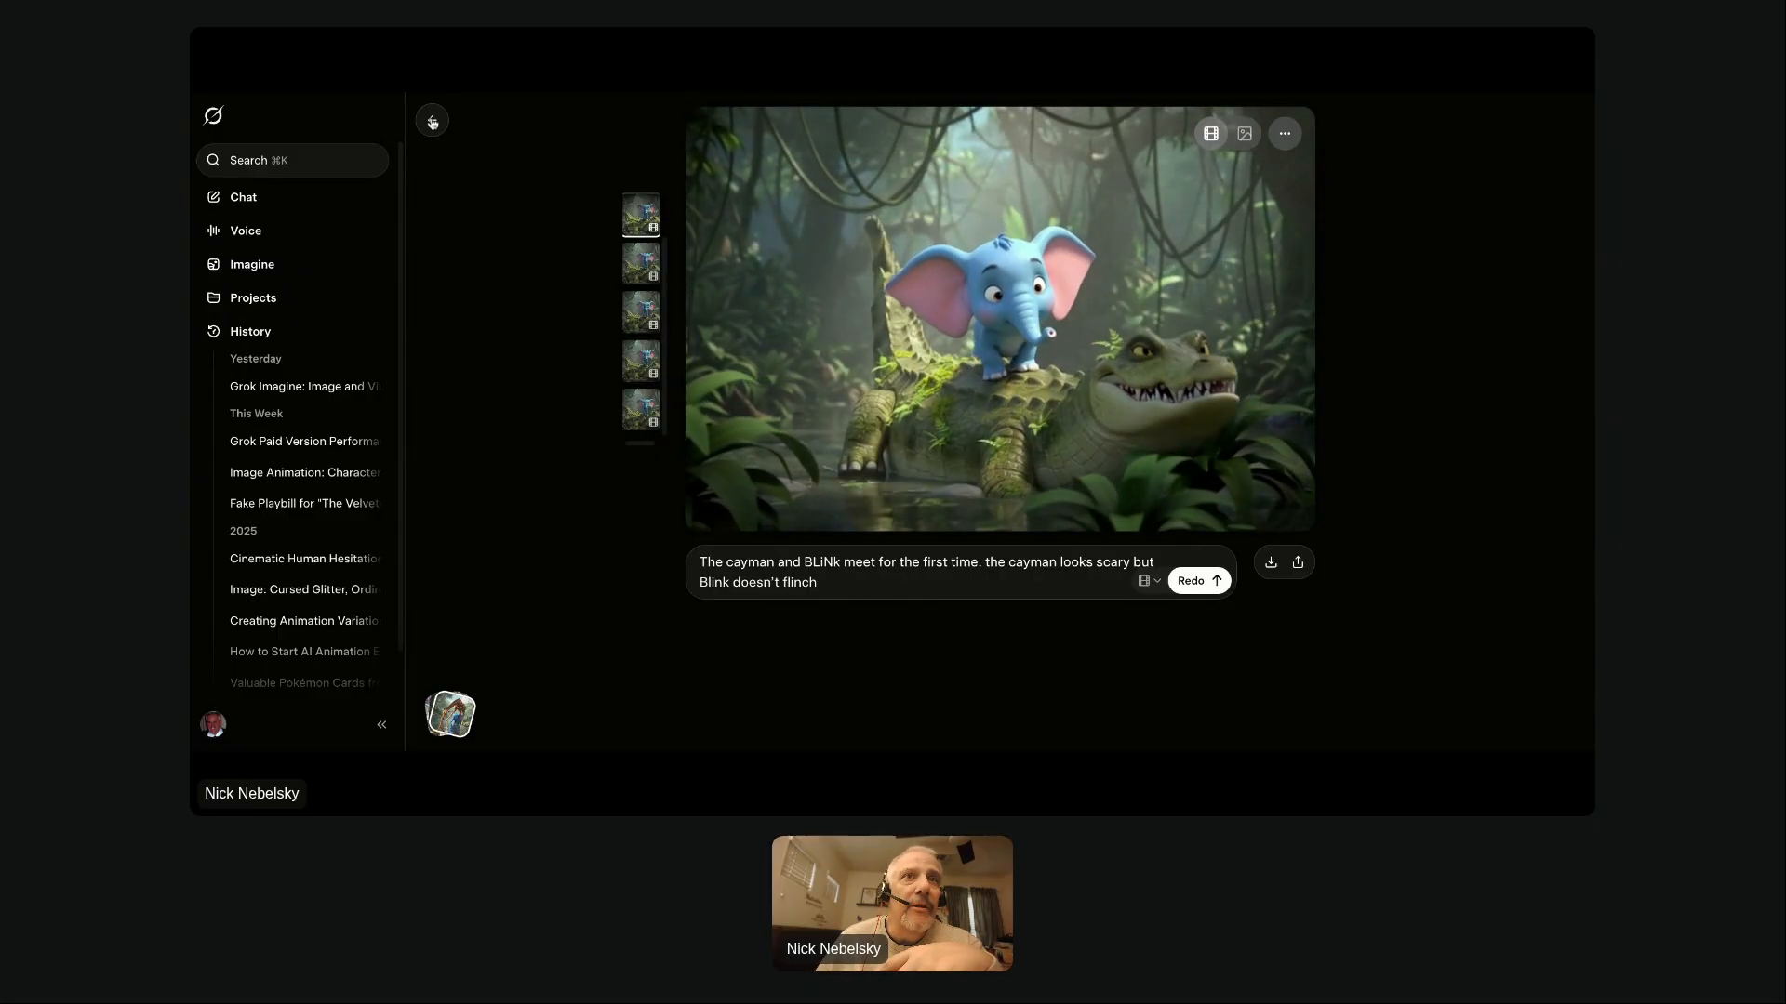
Return to Favorites and browse further down through the saved Skool, dog and book cover images and videos.
click(431, 121)
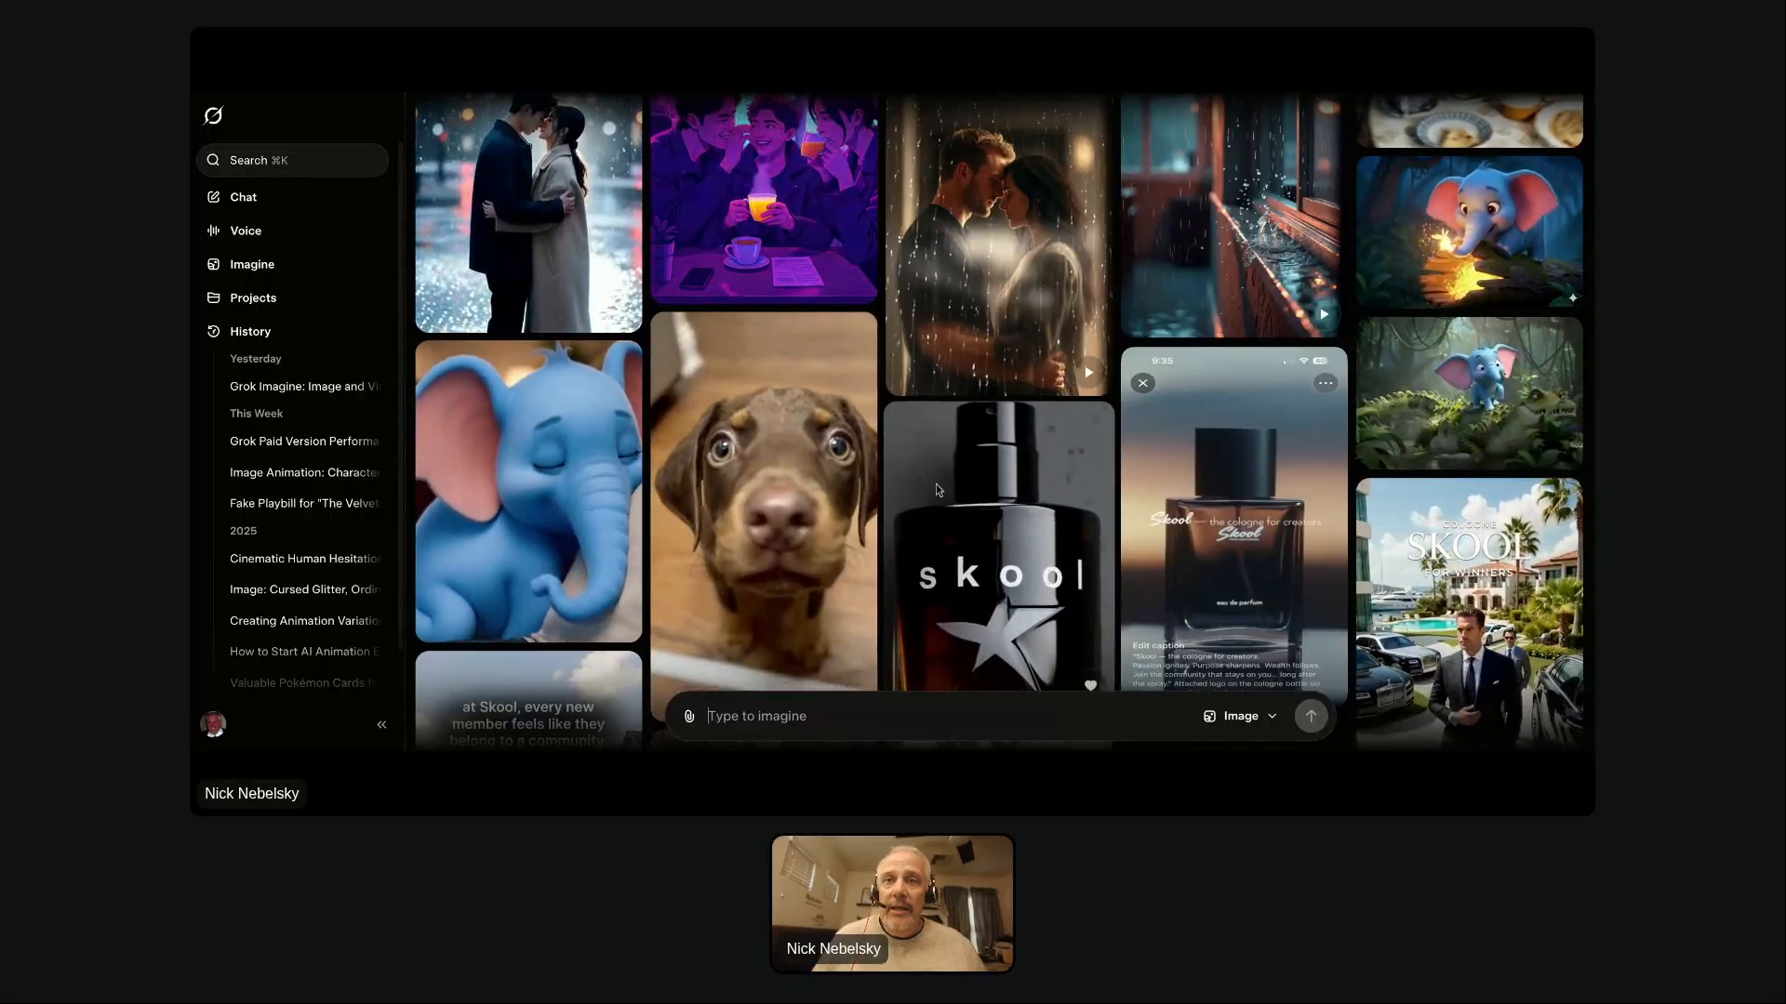
scroll(947, 549, down, 2)
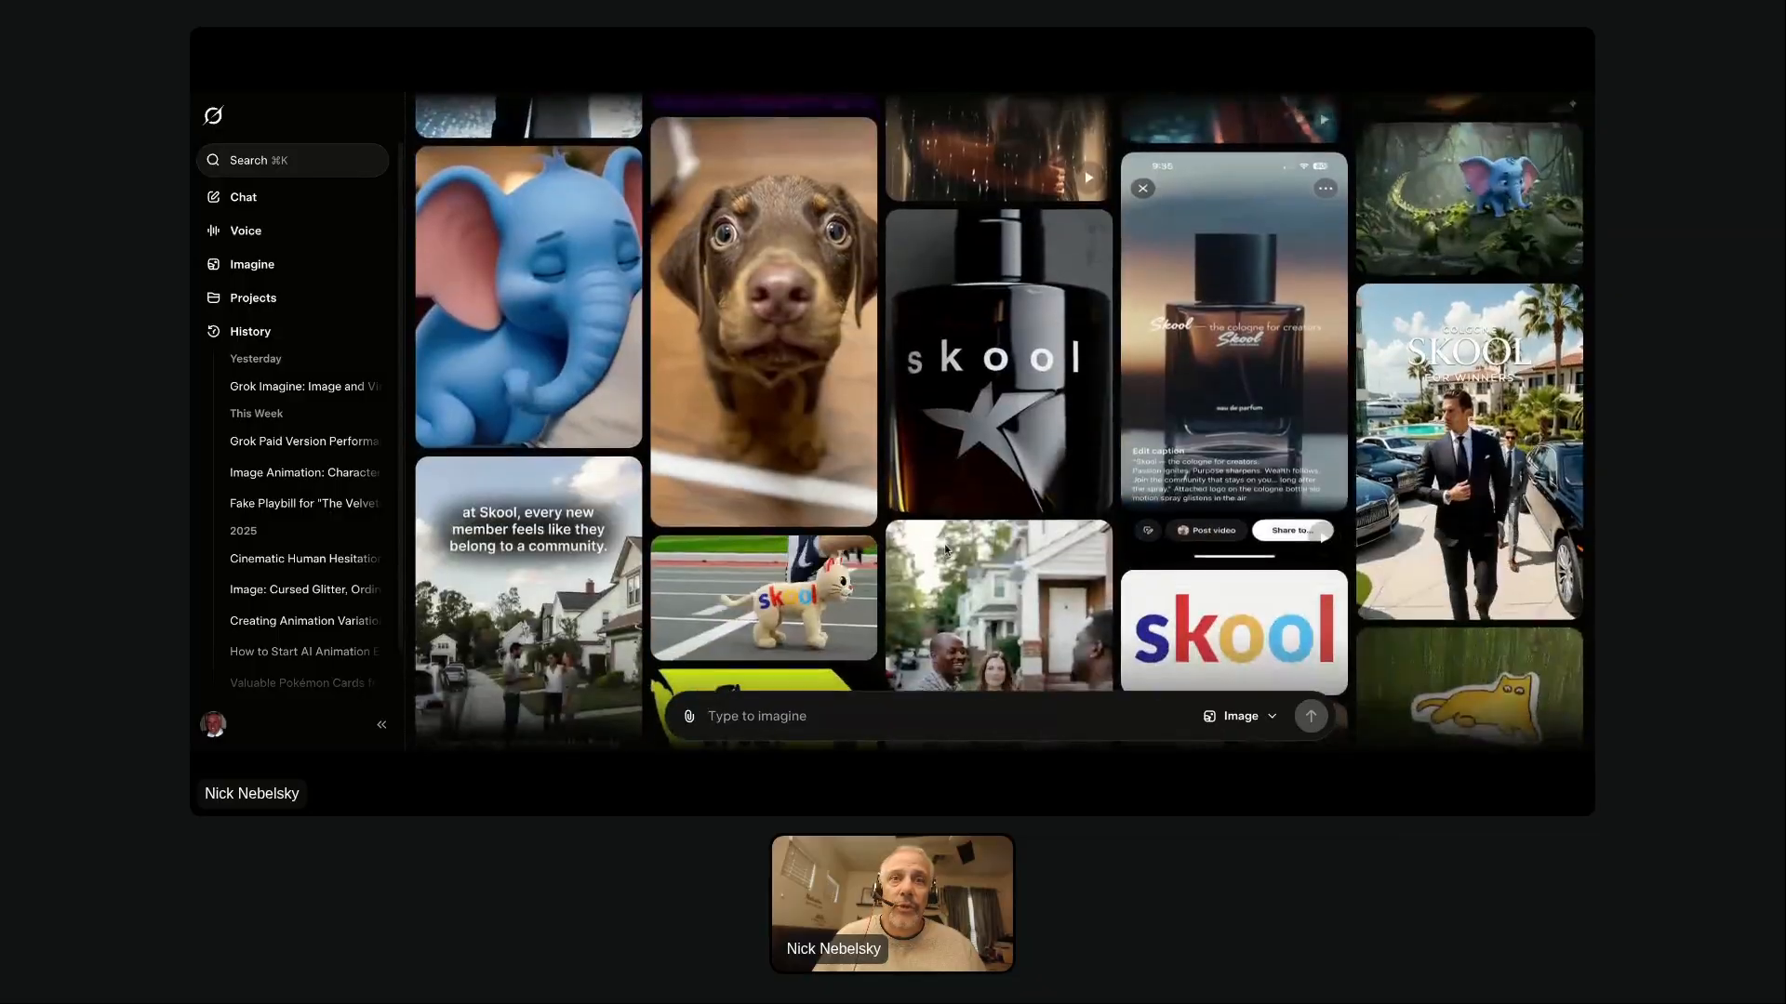
scroll(946, 549, down, 3)
scroll(947, 549, down, 2)
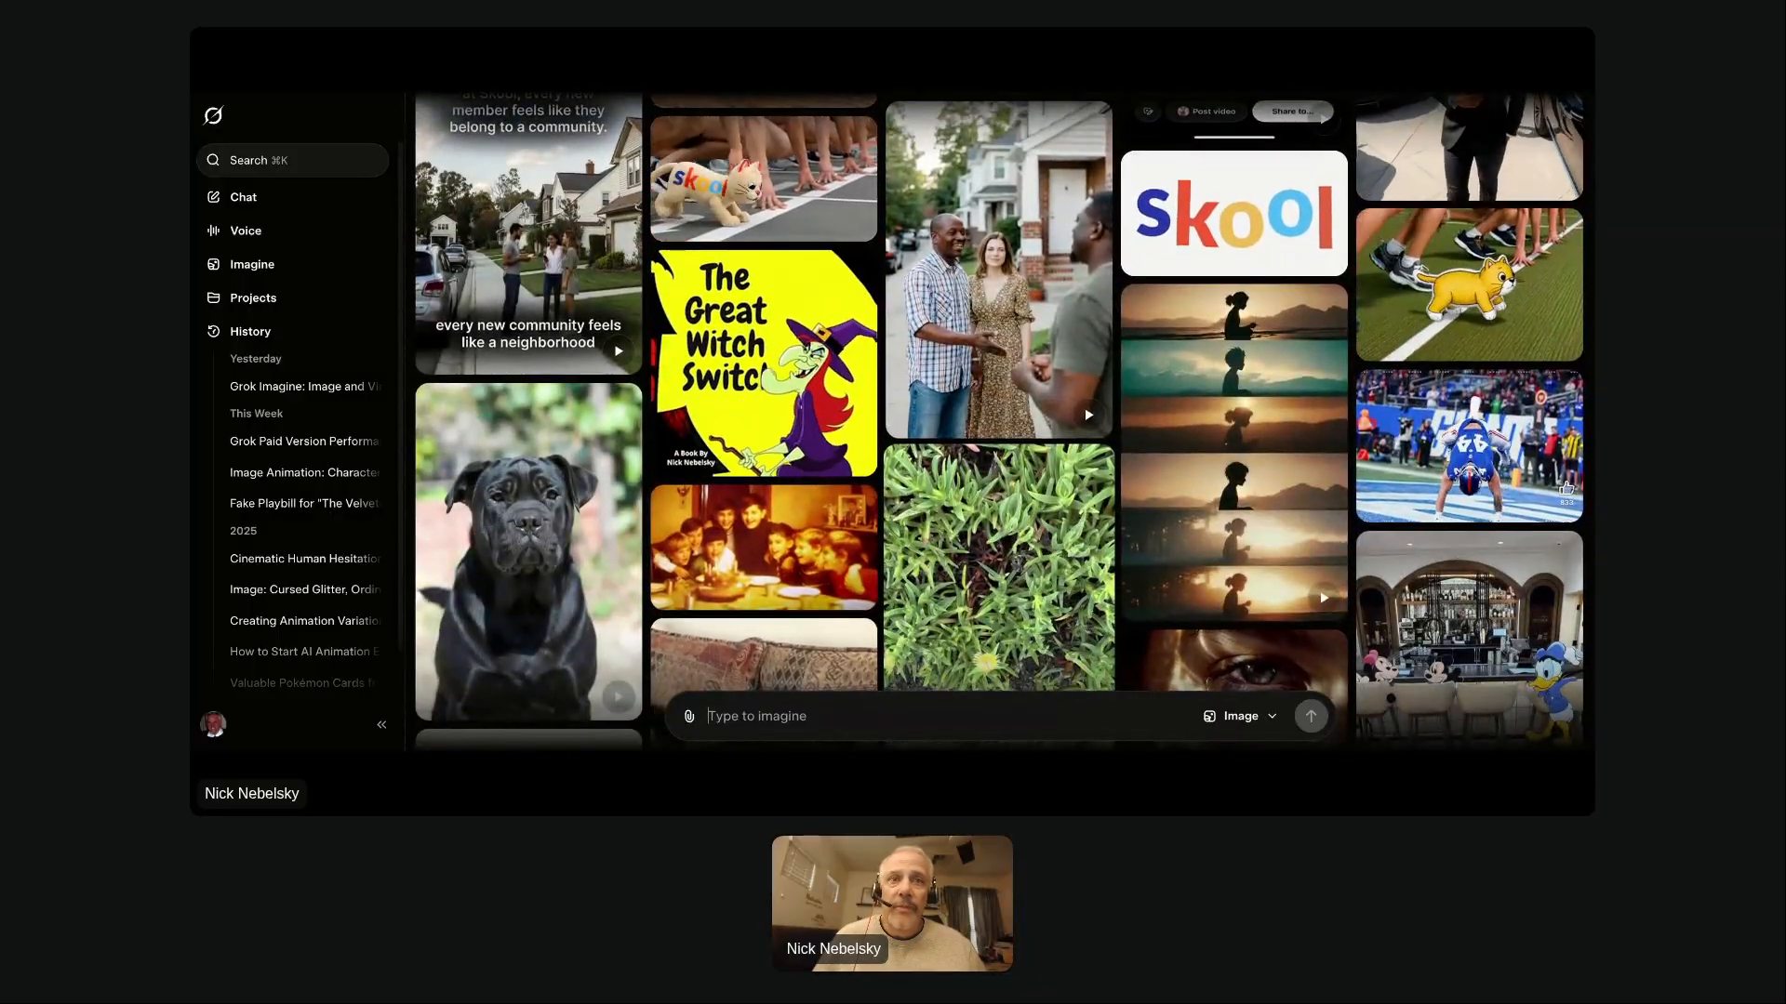
scroll(812, 609, down, 1)
scroll(812, 610, down, 3)
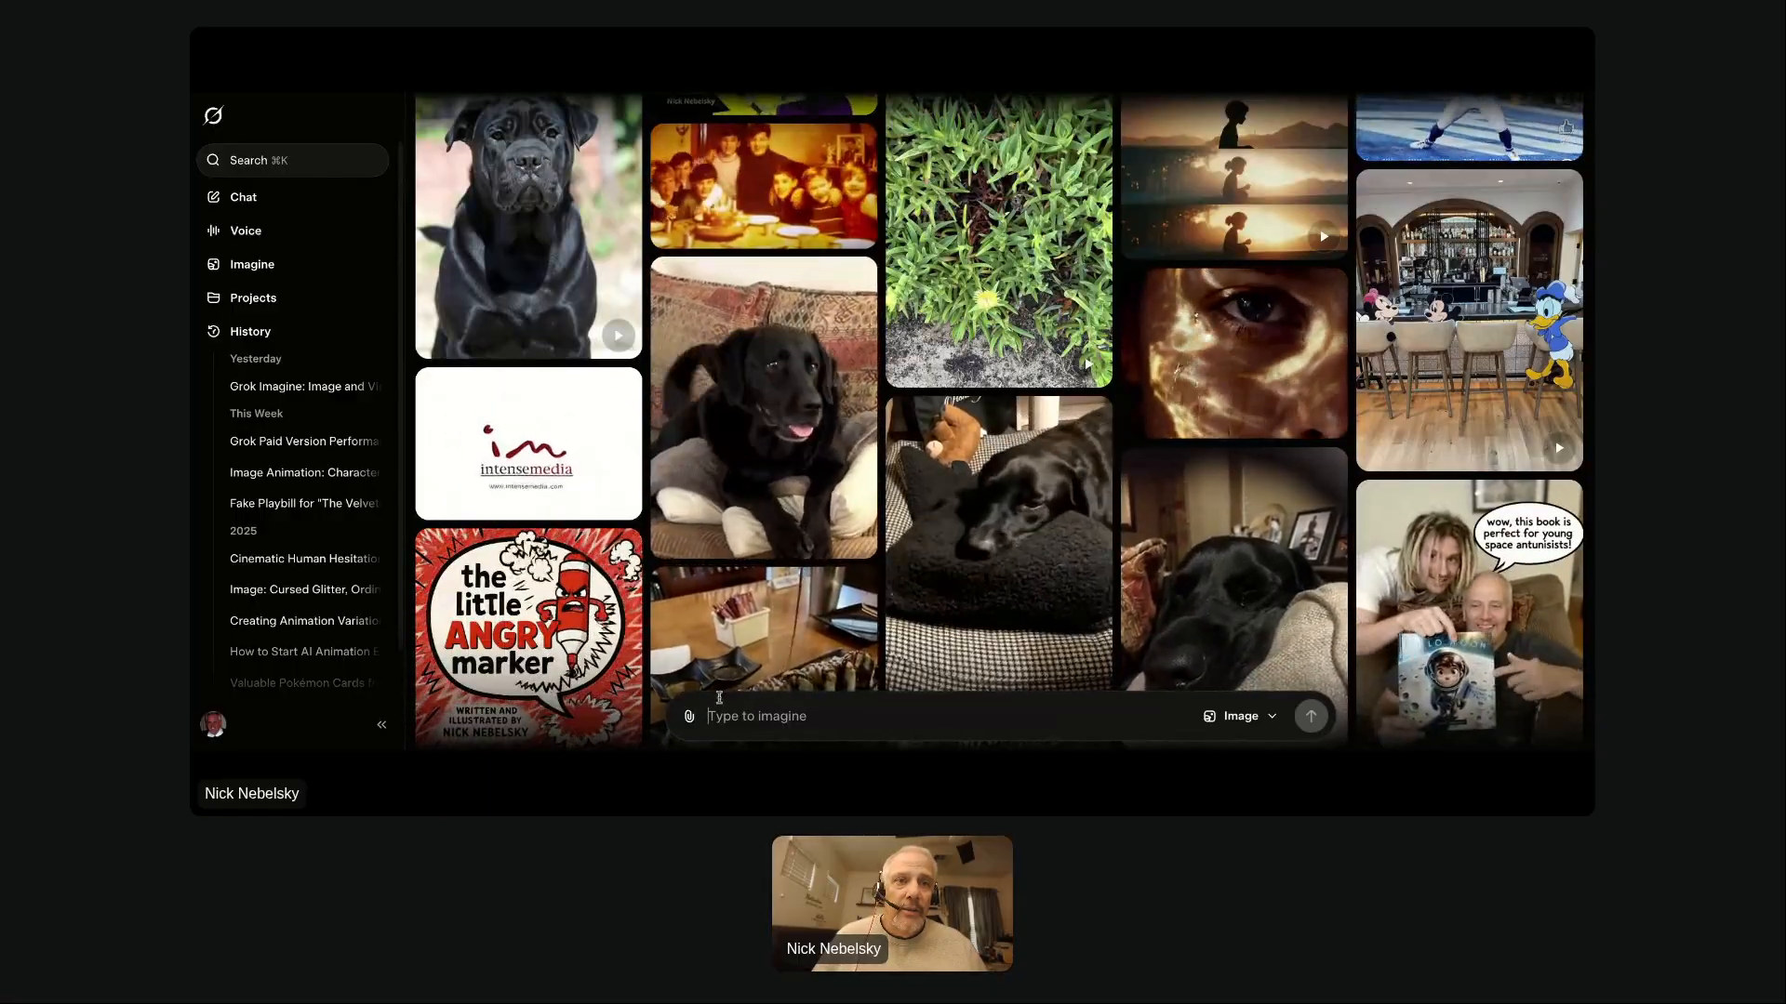
Generate images from a prompt for a woman sipping a cup of coffee in a 1950s diner, ending with "make it in a comic book feel".
click(727, 717)
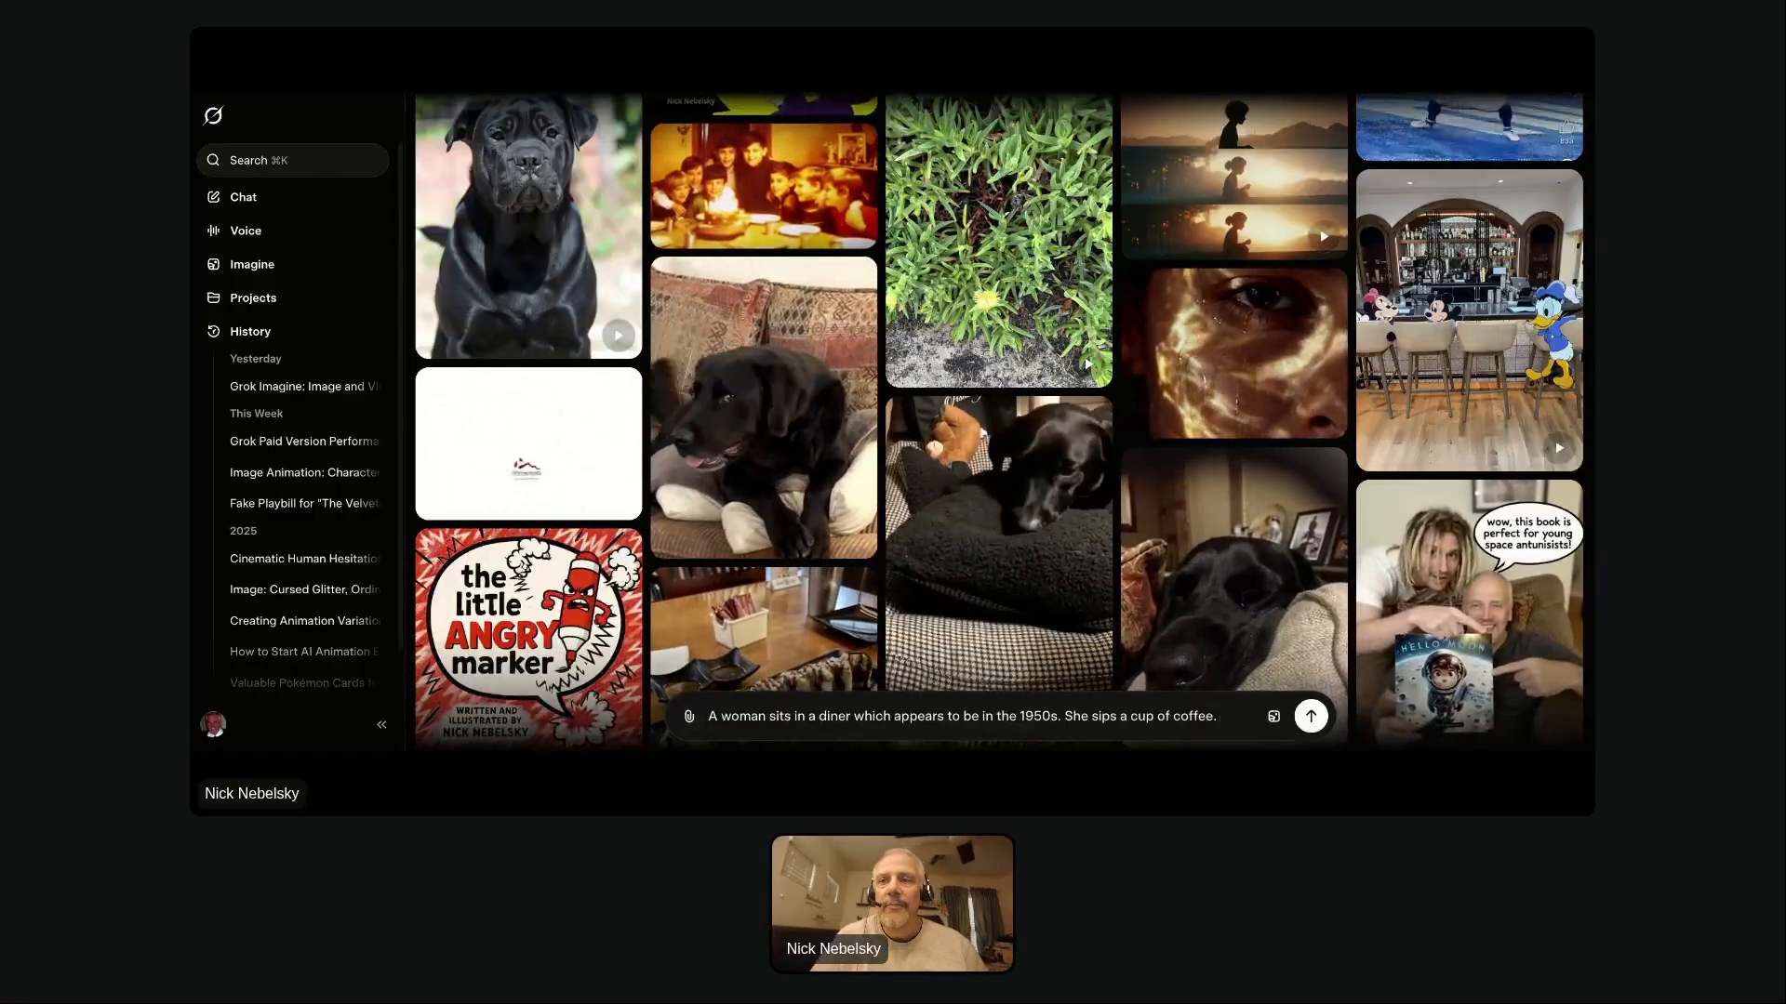
text(make)
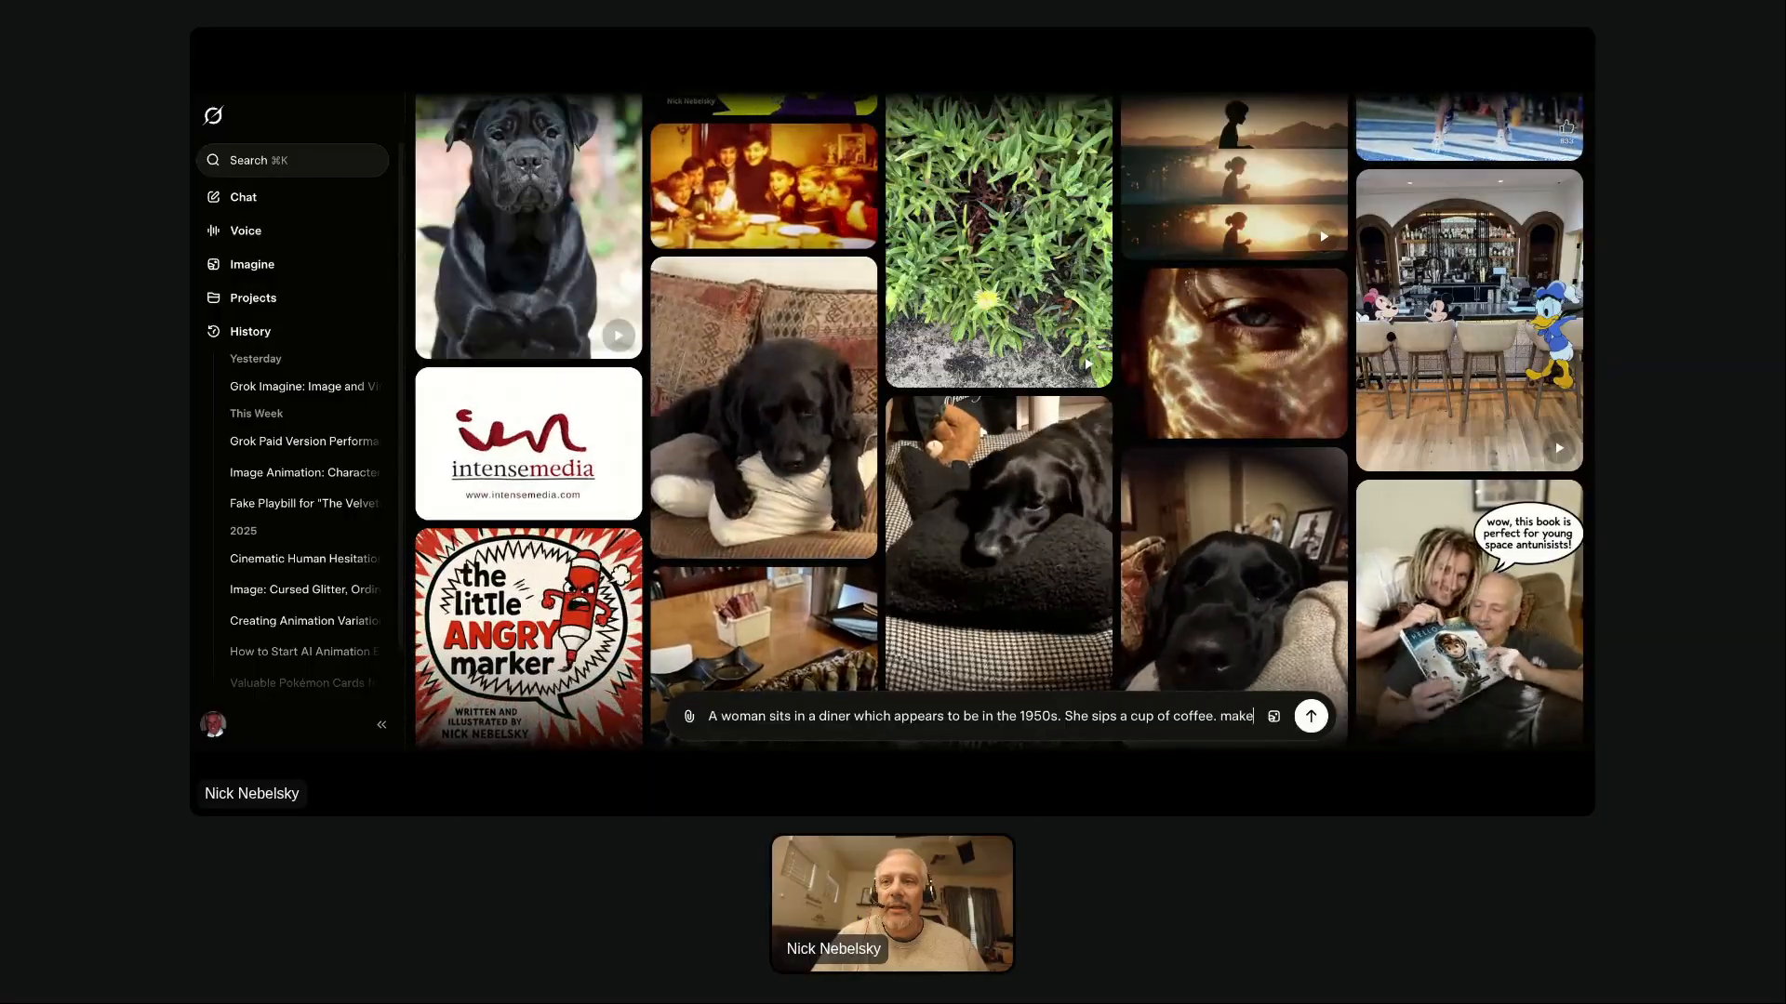
text( it in a)
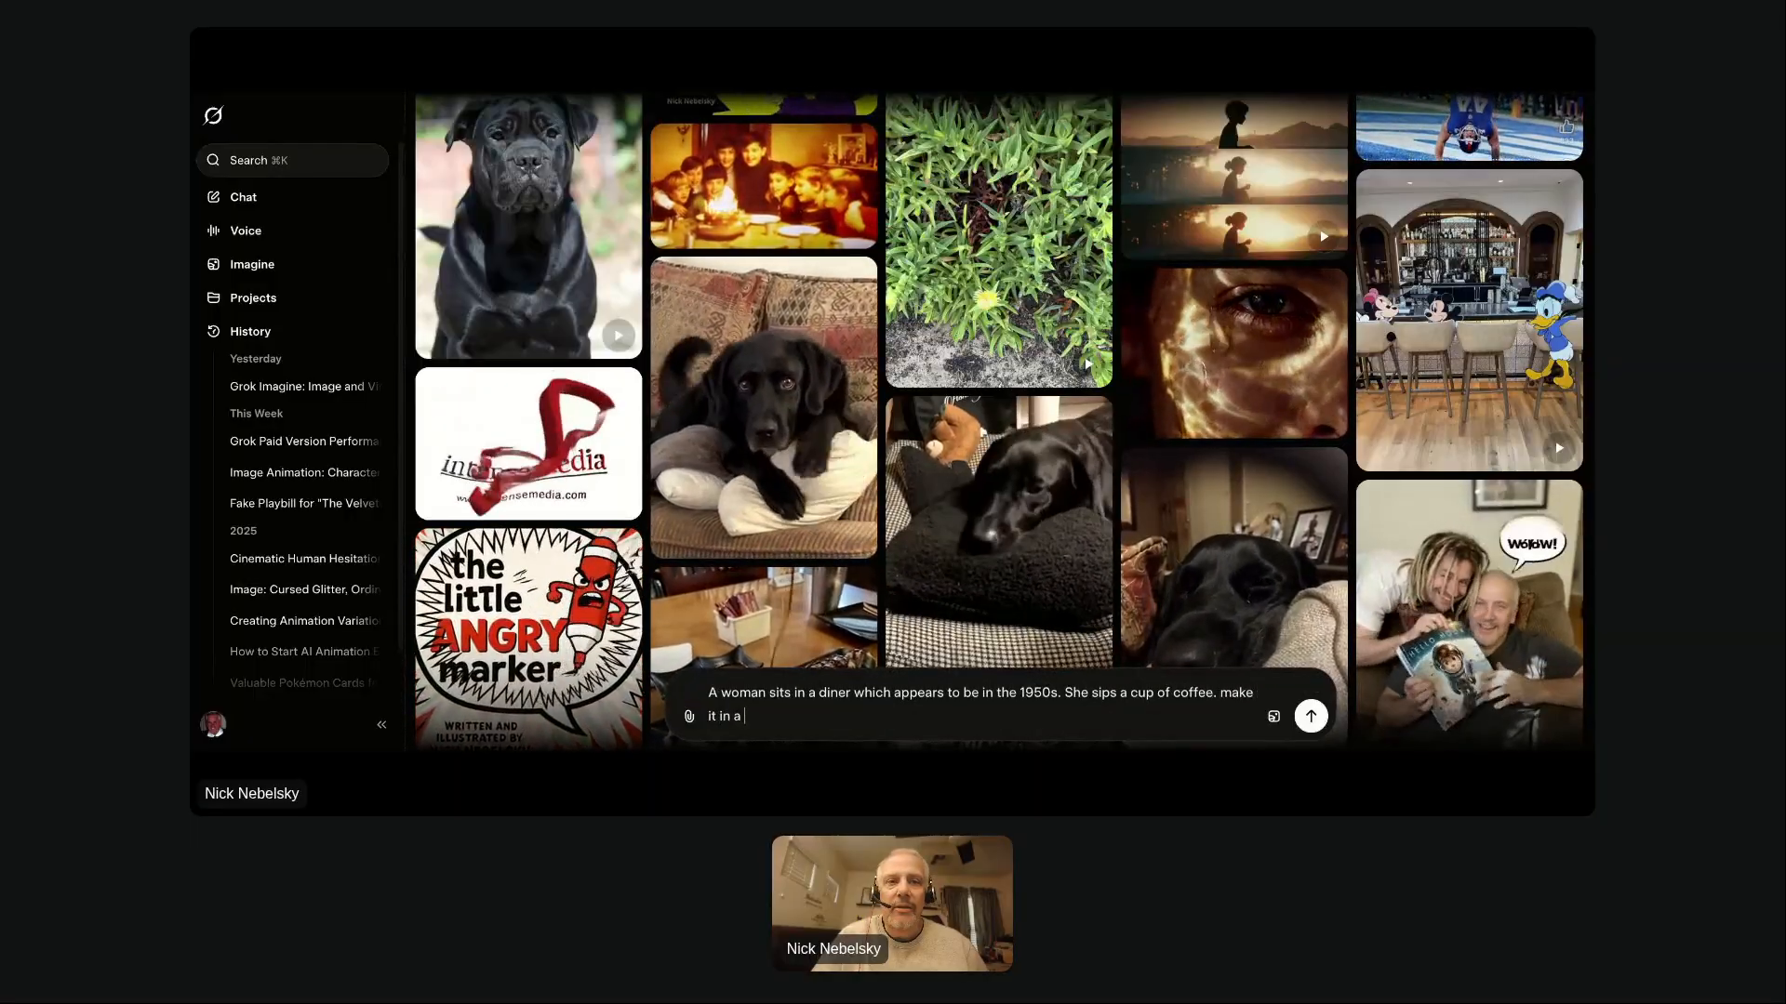
text( comic )
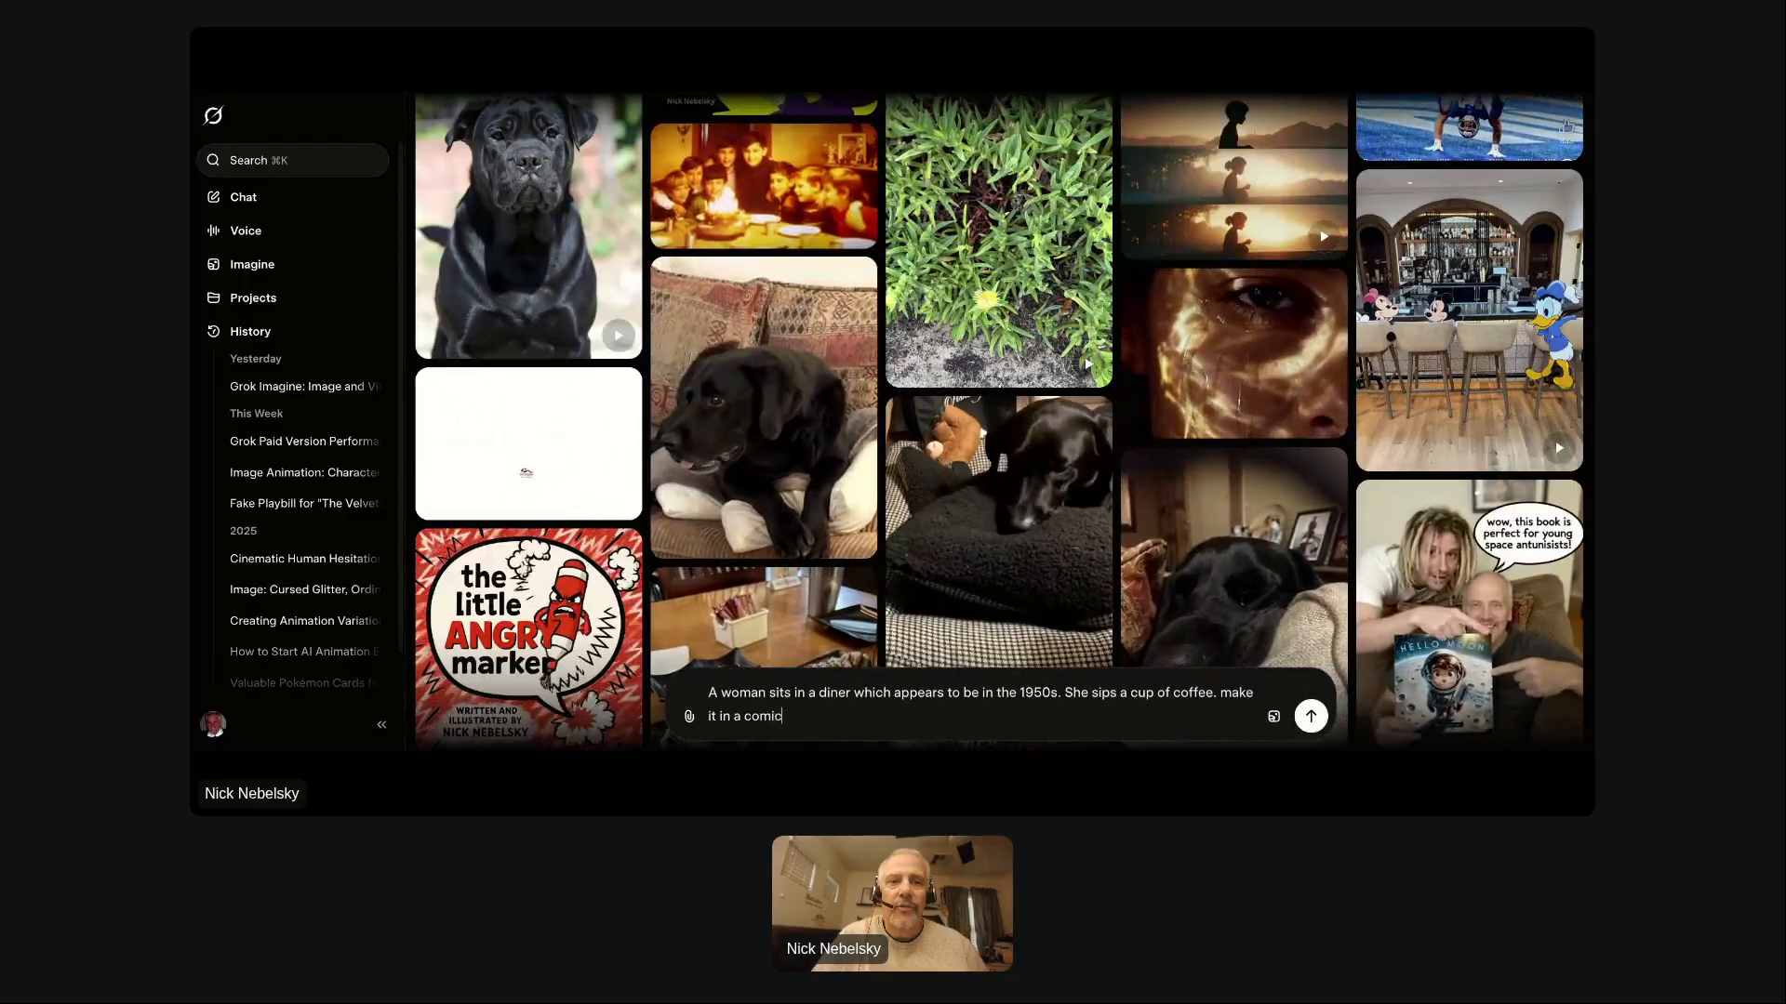
text(book f)
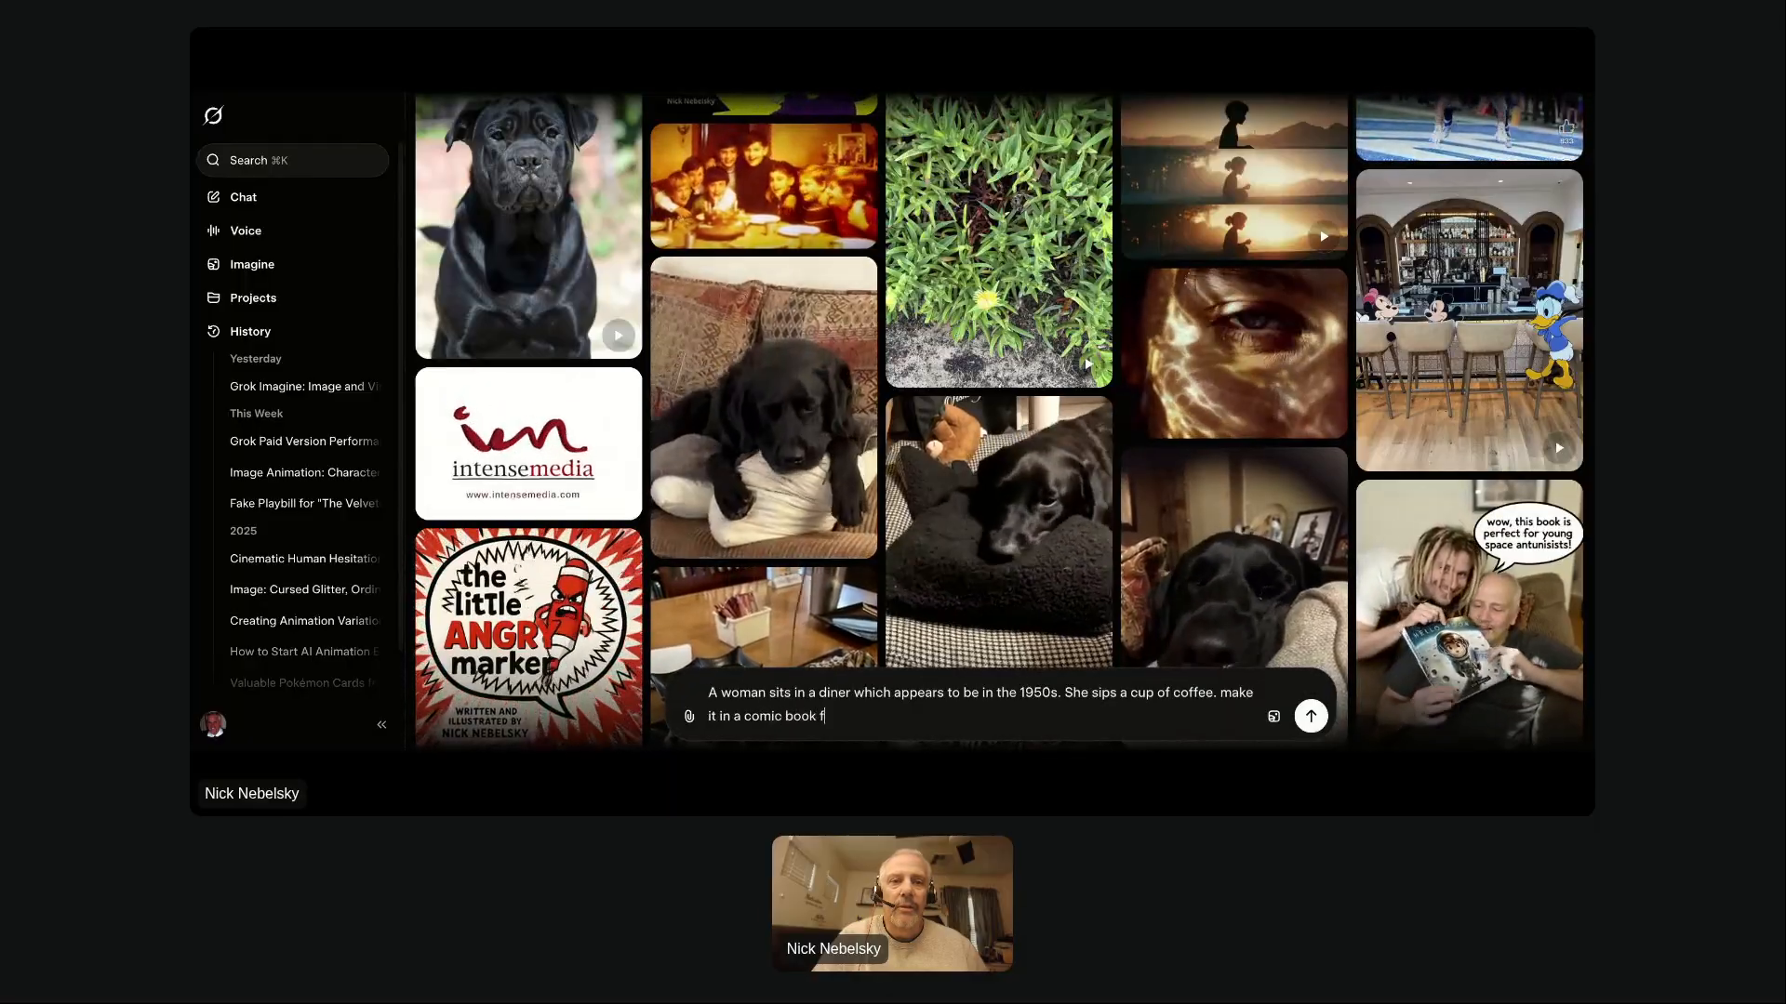
text(eel)
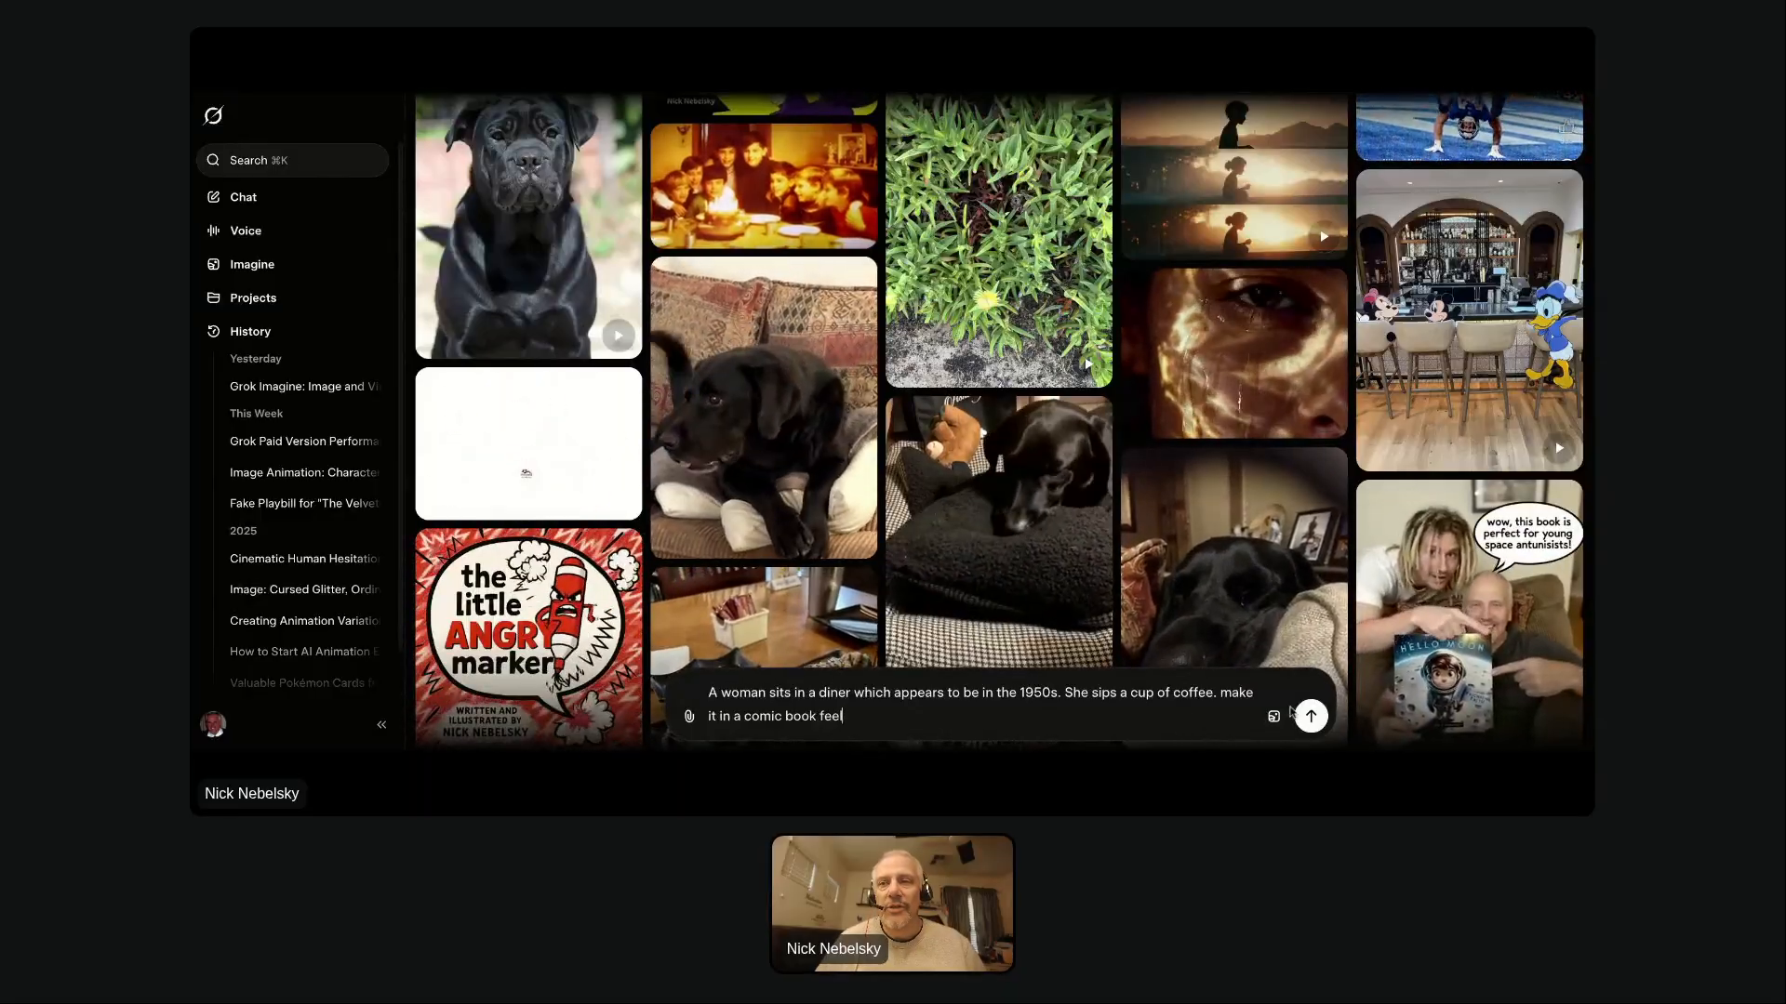
click(1311, 717)
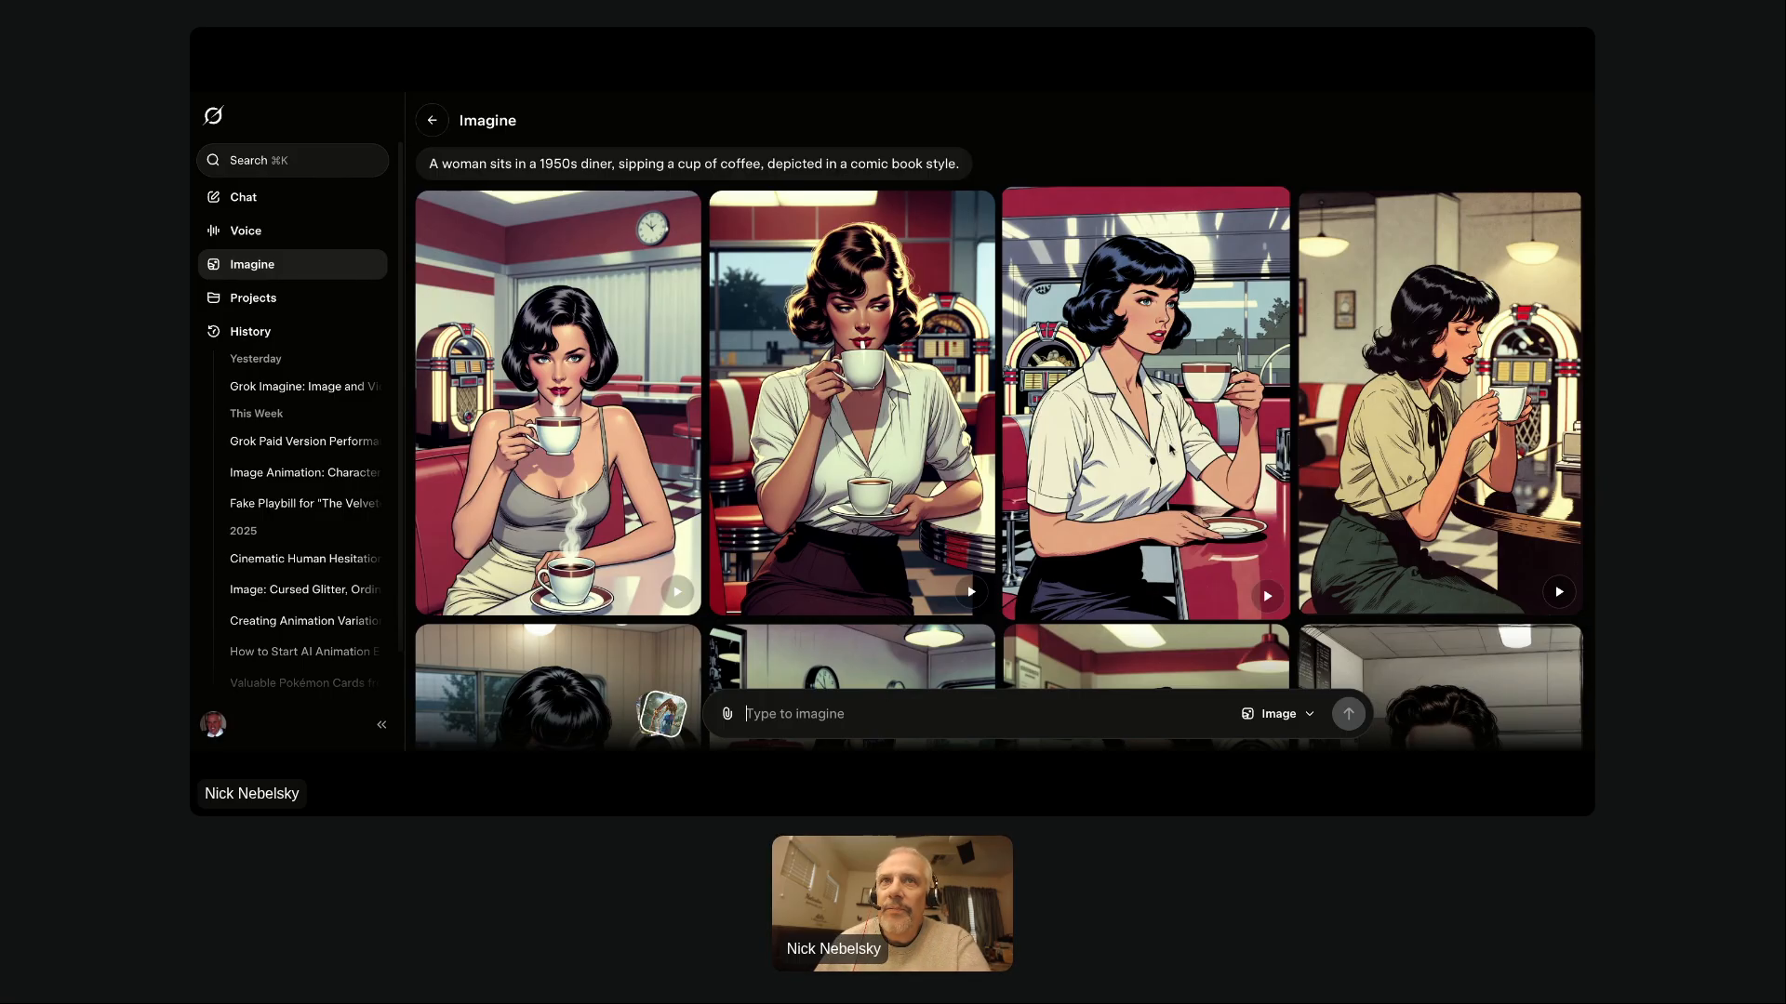
Look through the generated comic book images of the woman in the diner, then return to the first row of results.
scroll(1169, 449, down, 3)
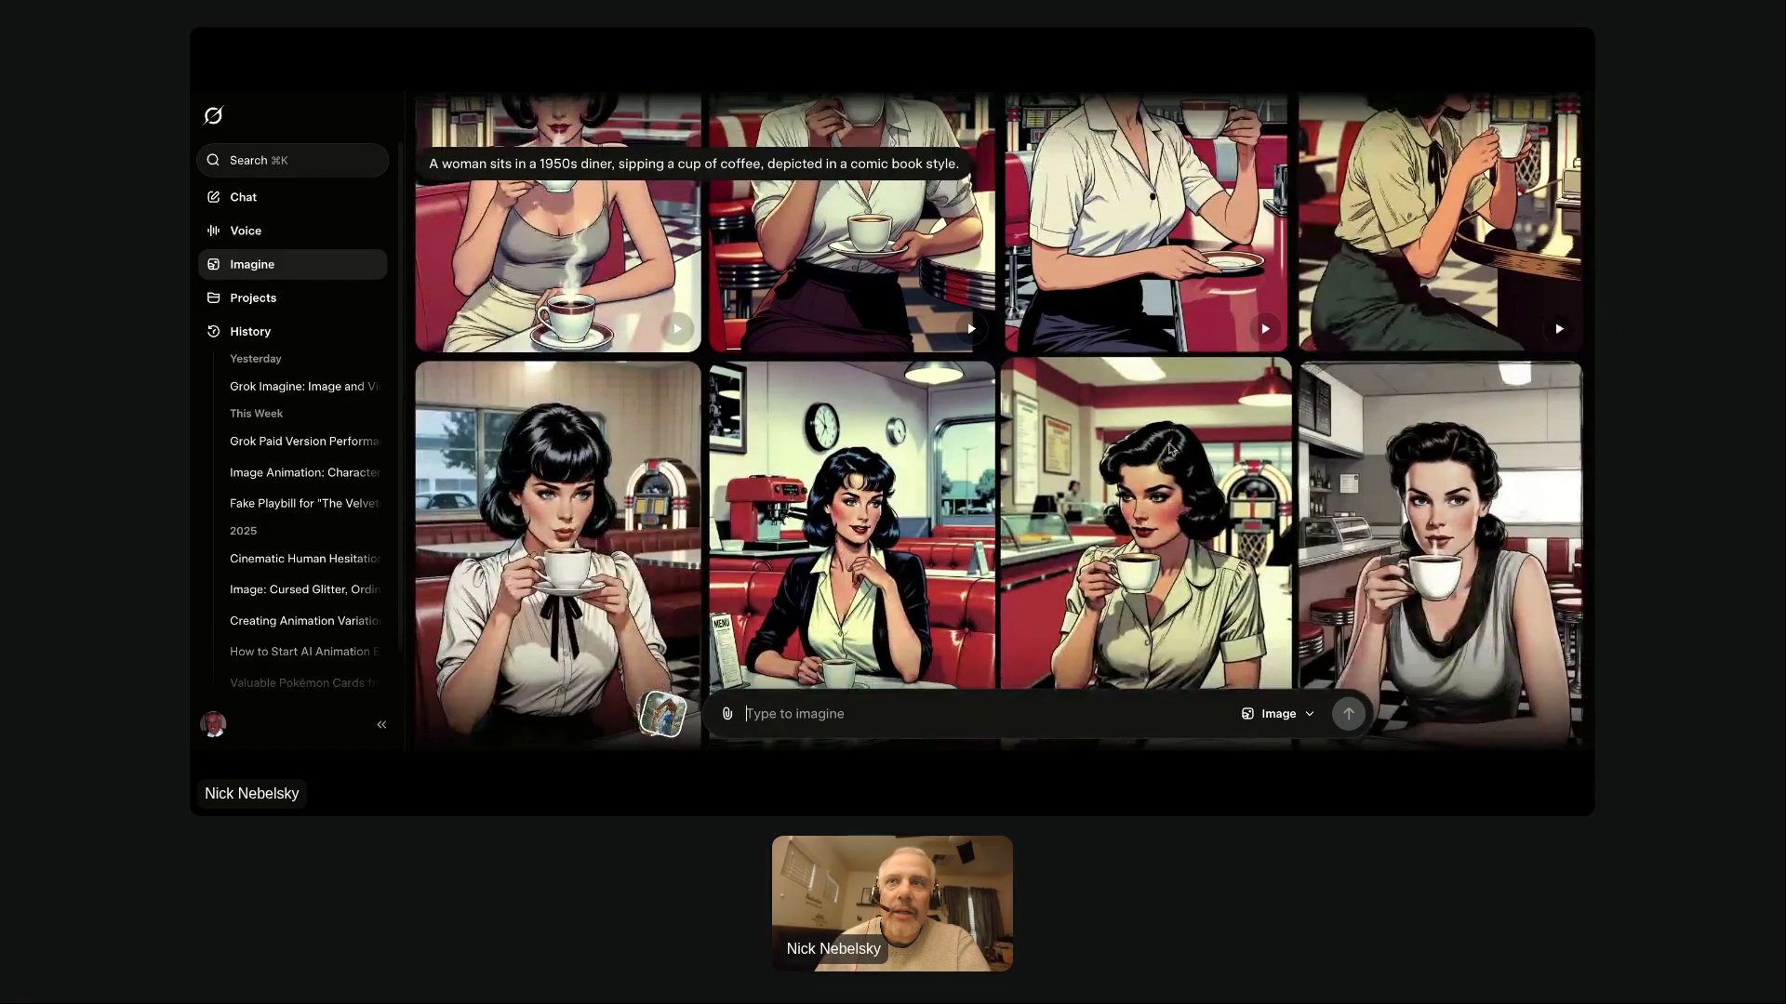
scroll(1170, 449, down, 3)
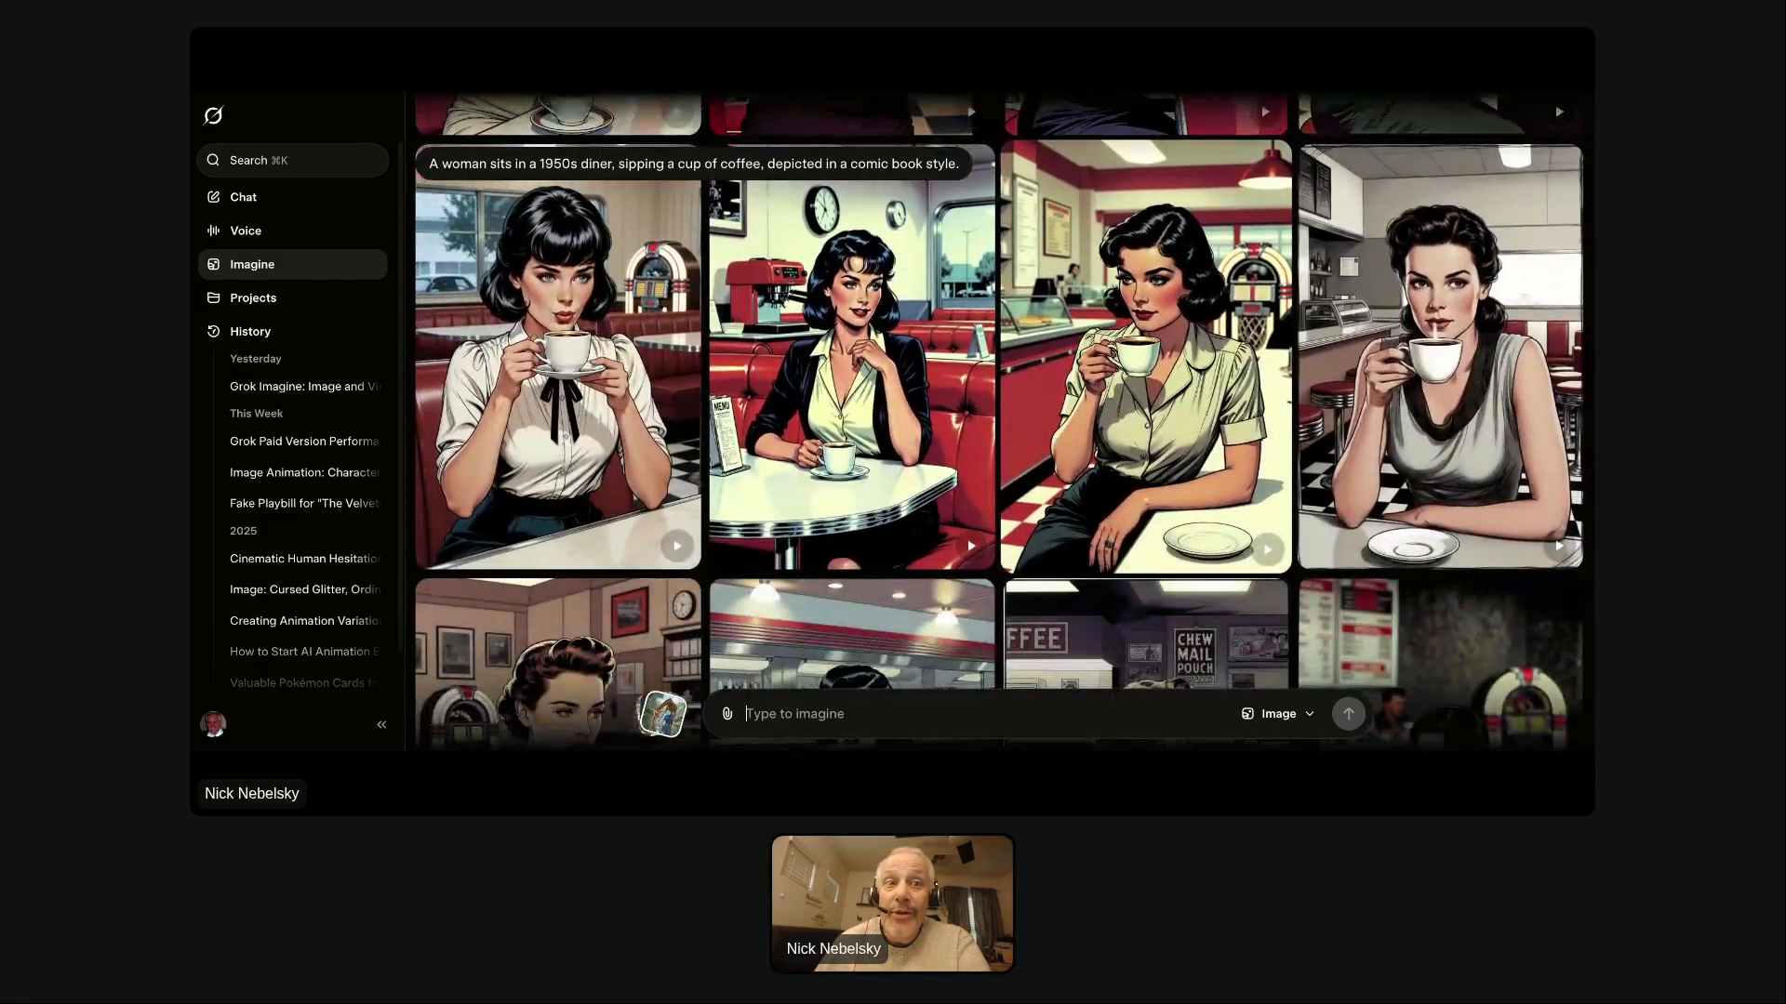
scroll(999, 421, down, 1)
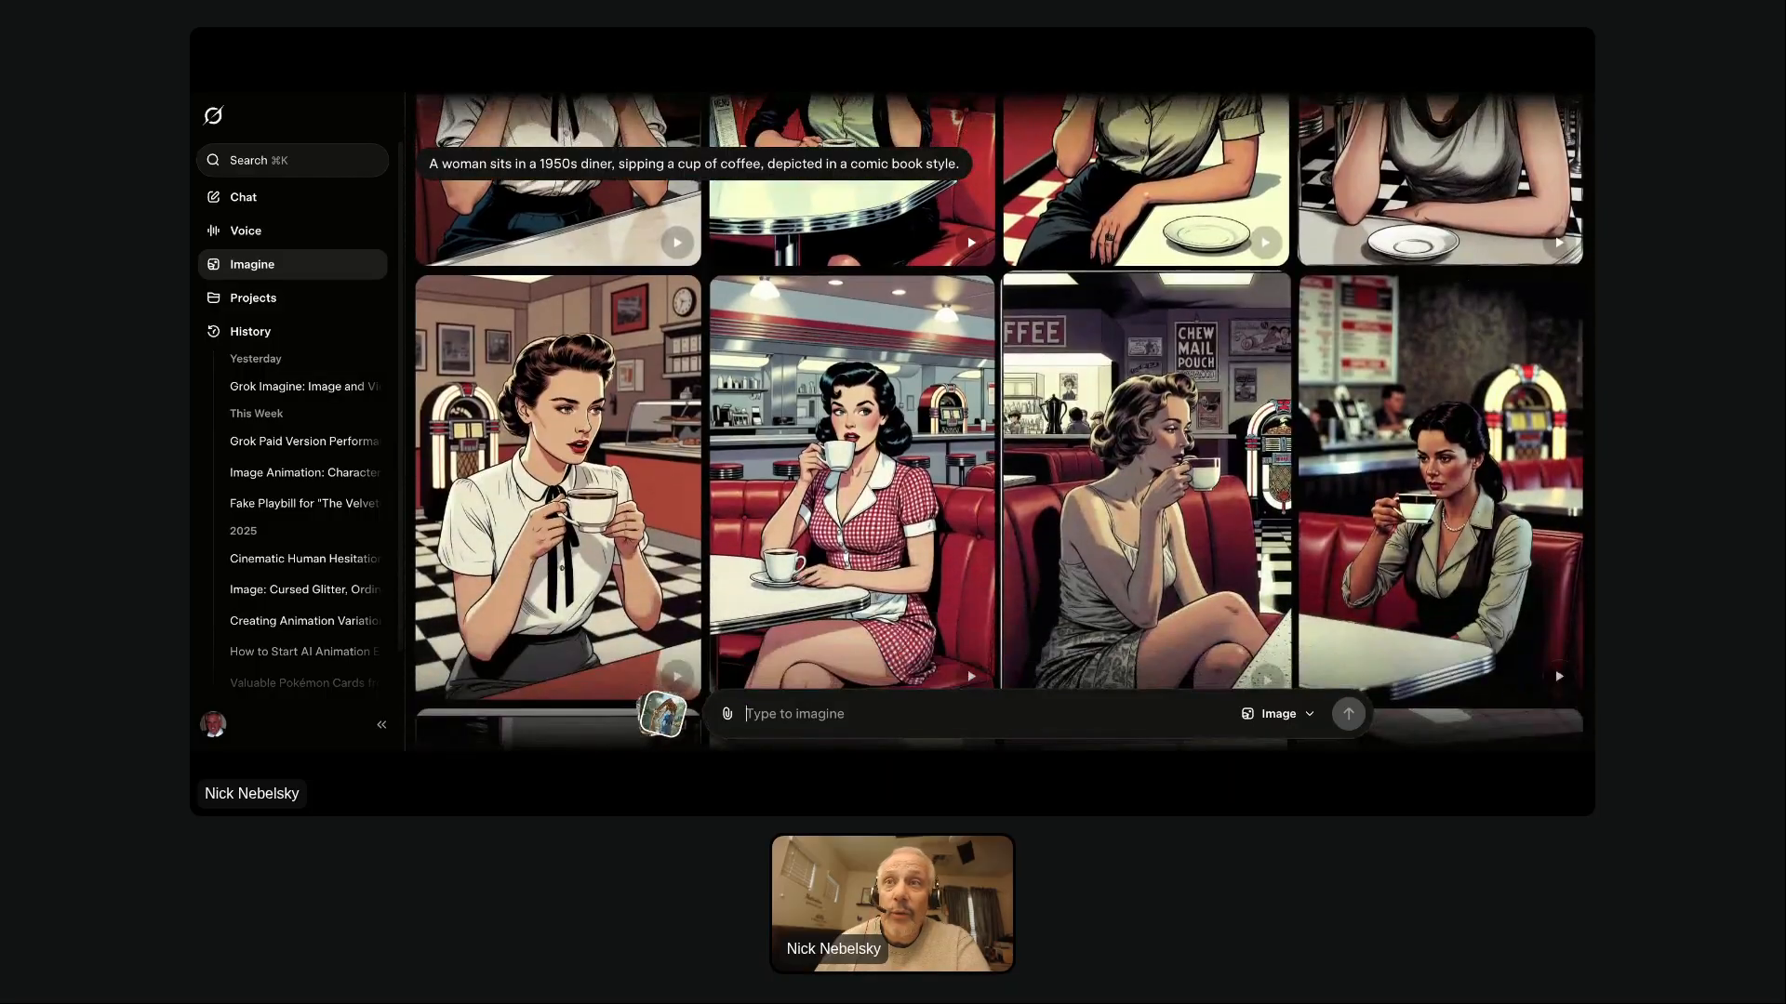
scroll(998, 421, down, 1)
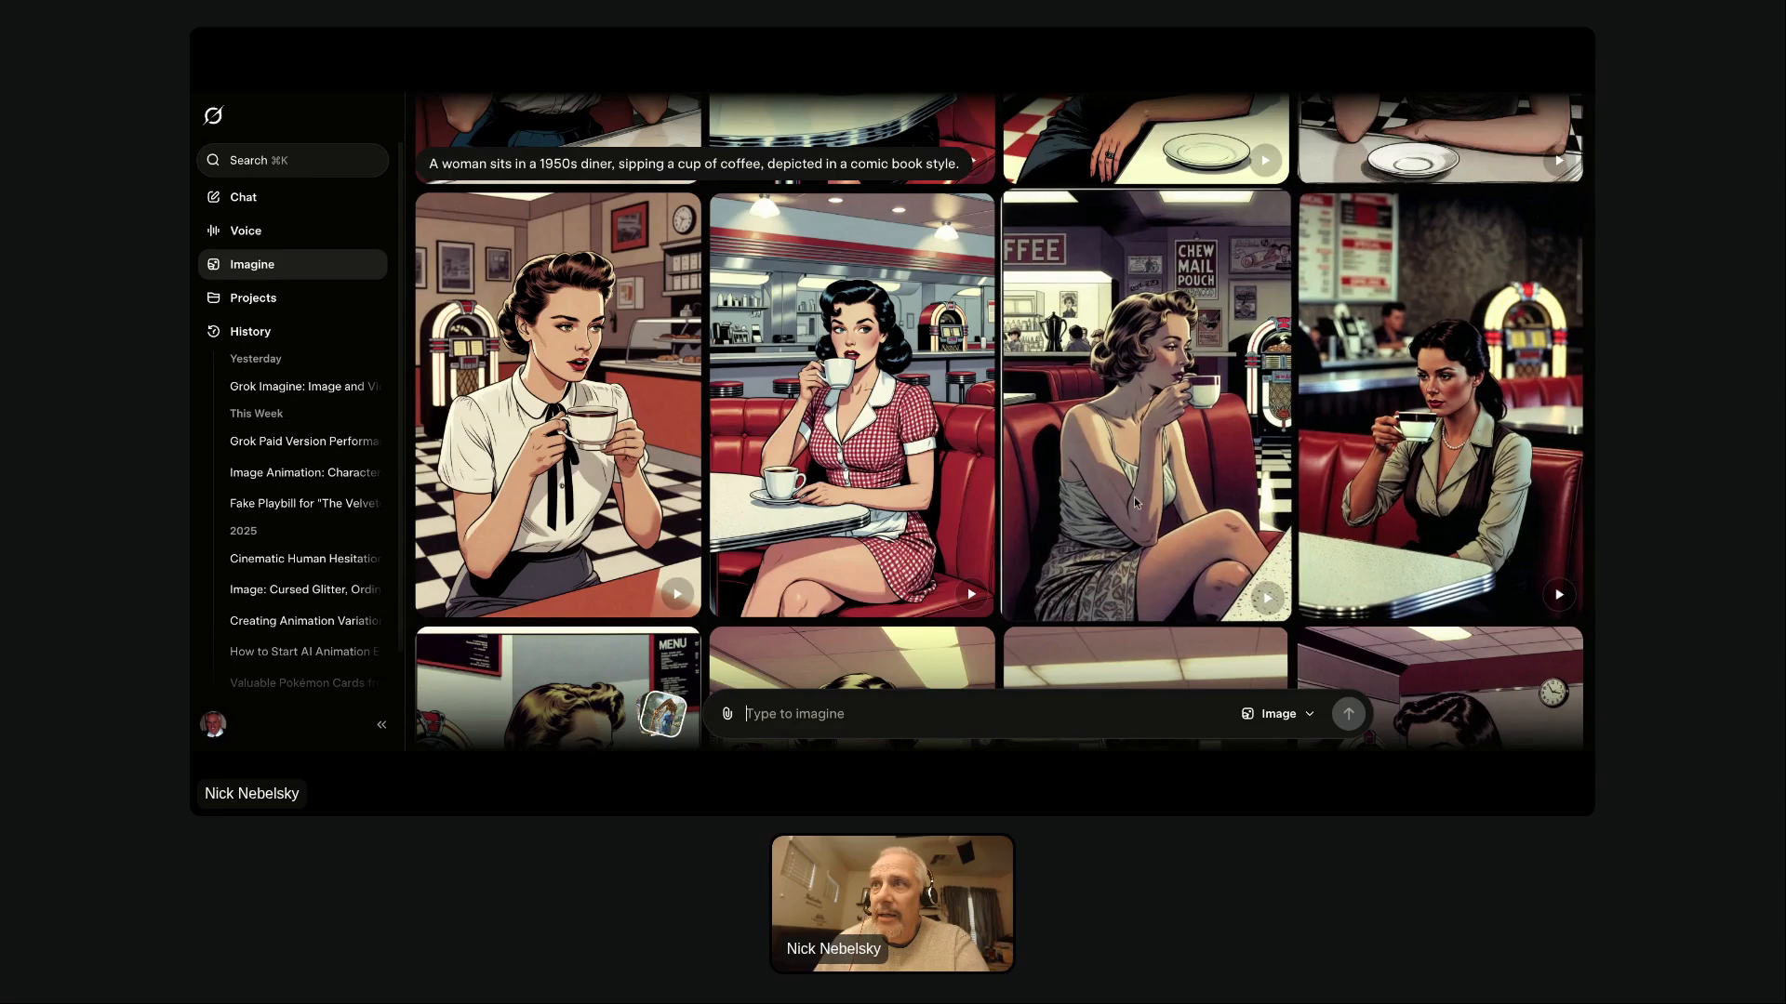
scroll(1133, 504, down, 1)
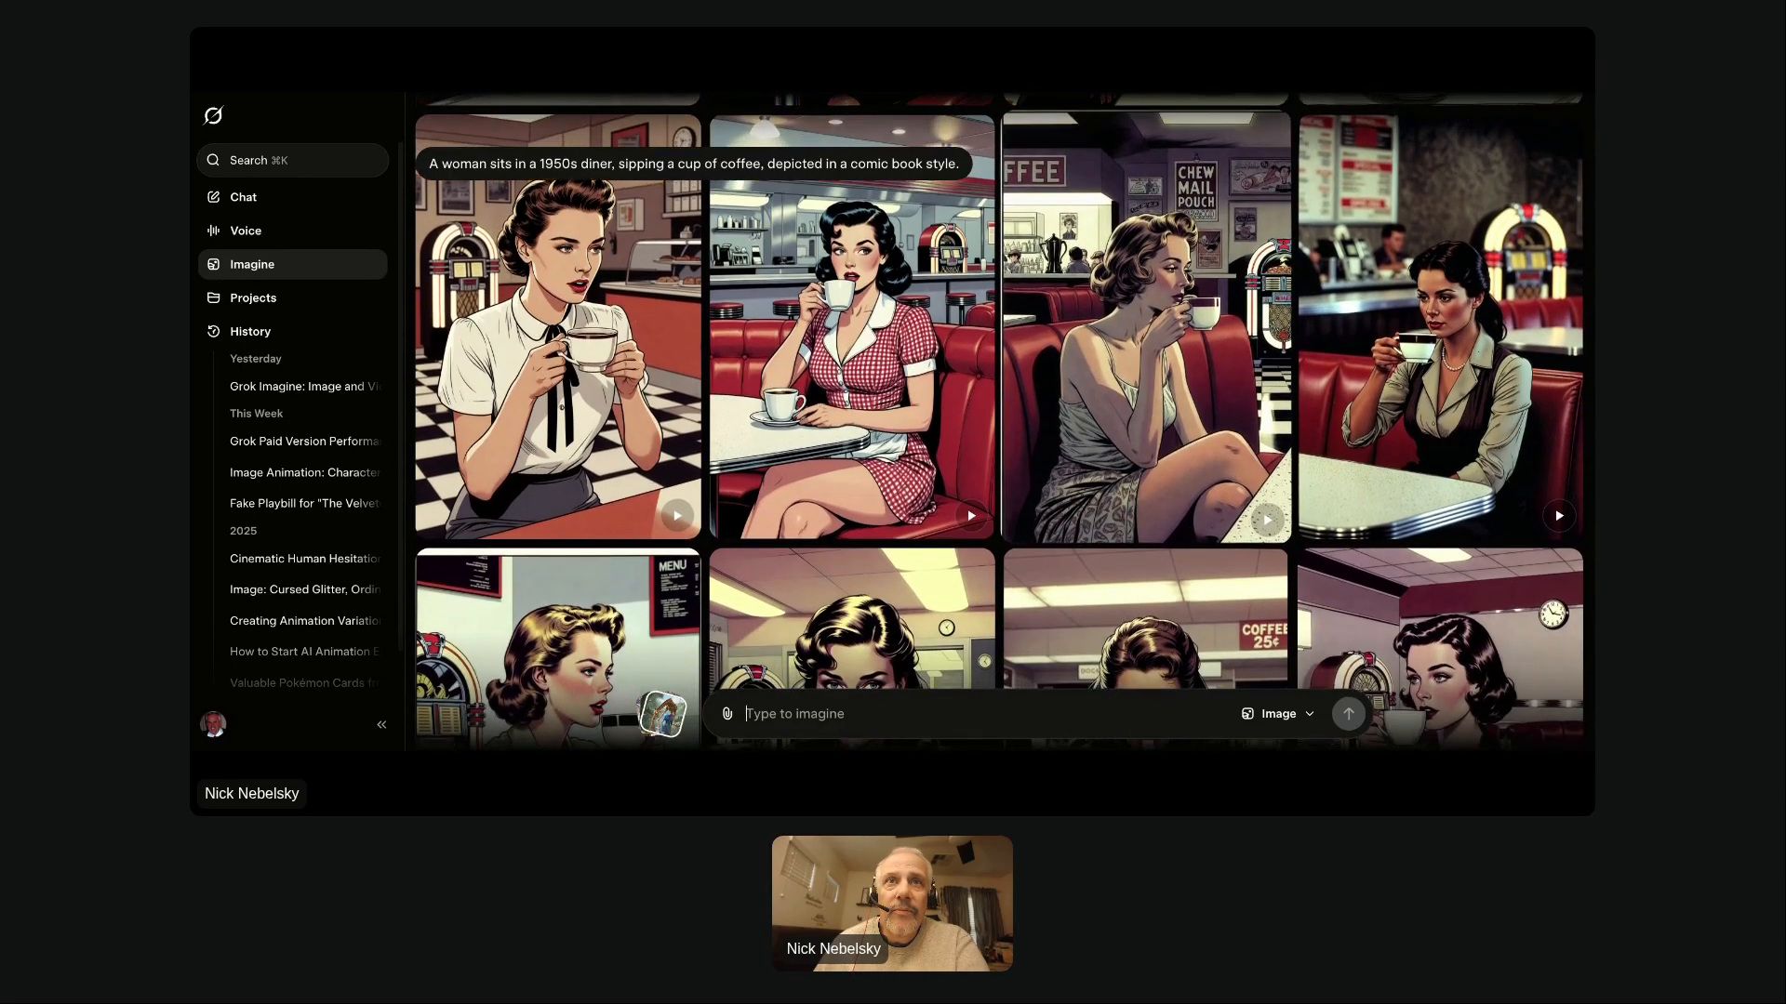
scroll(938, 481, down, 3)
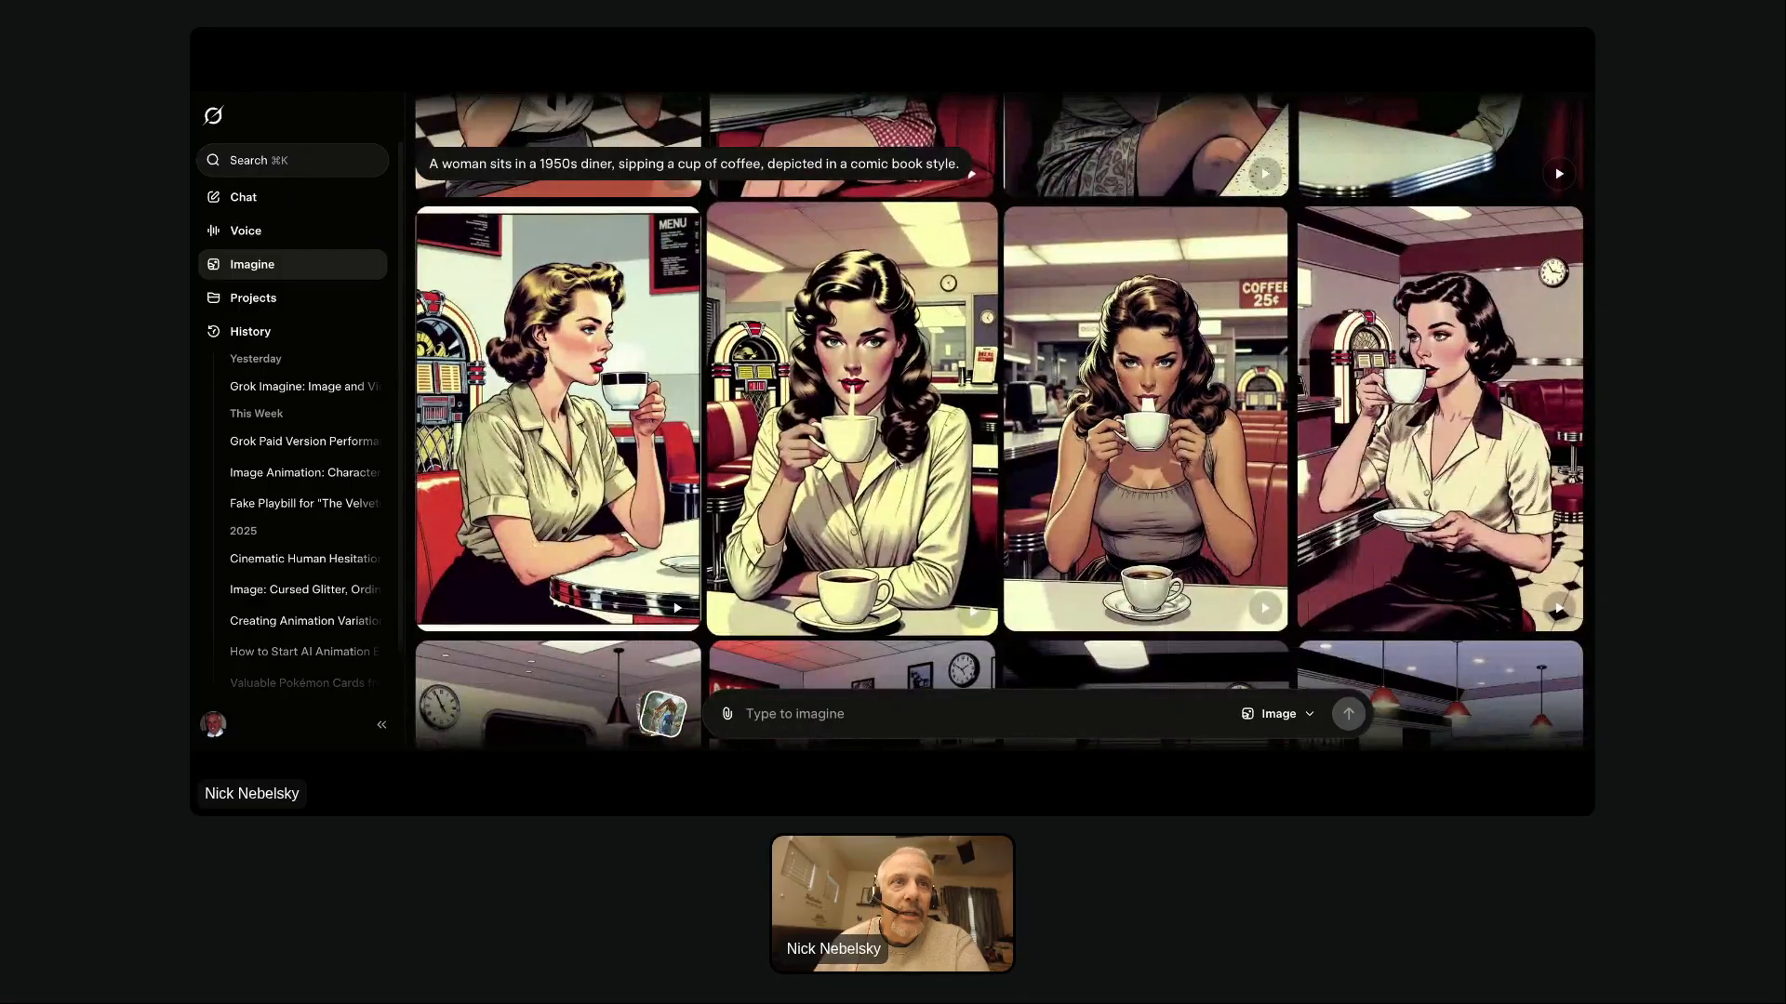
scroll(938, 481, down, 2)
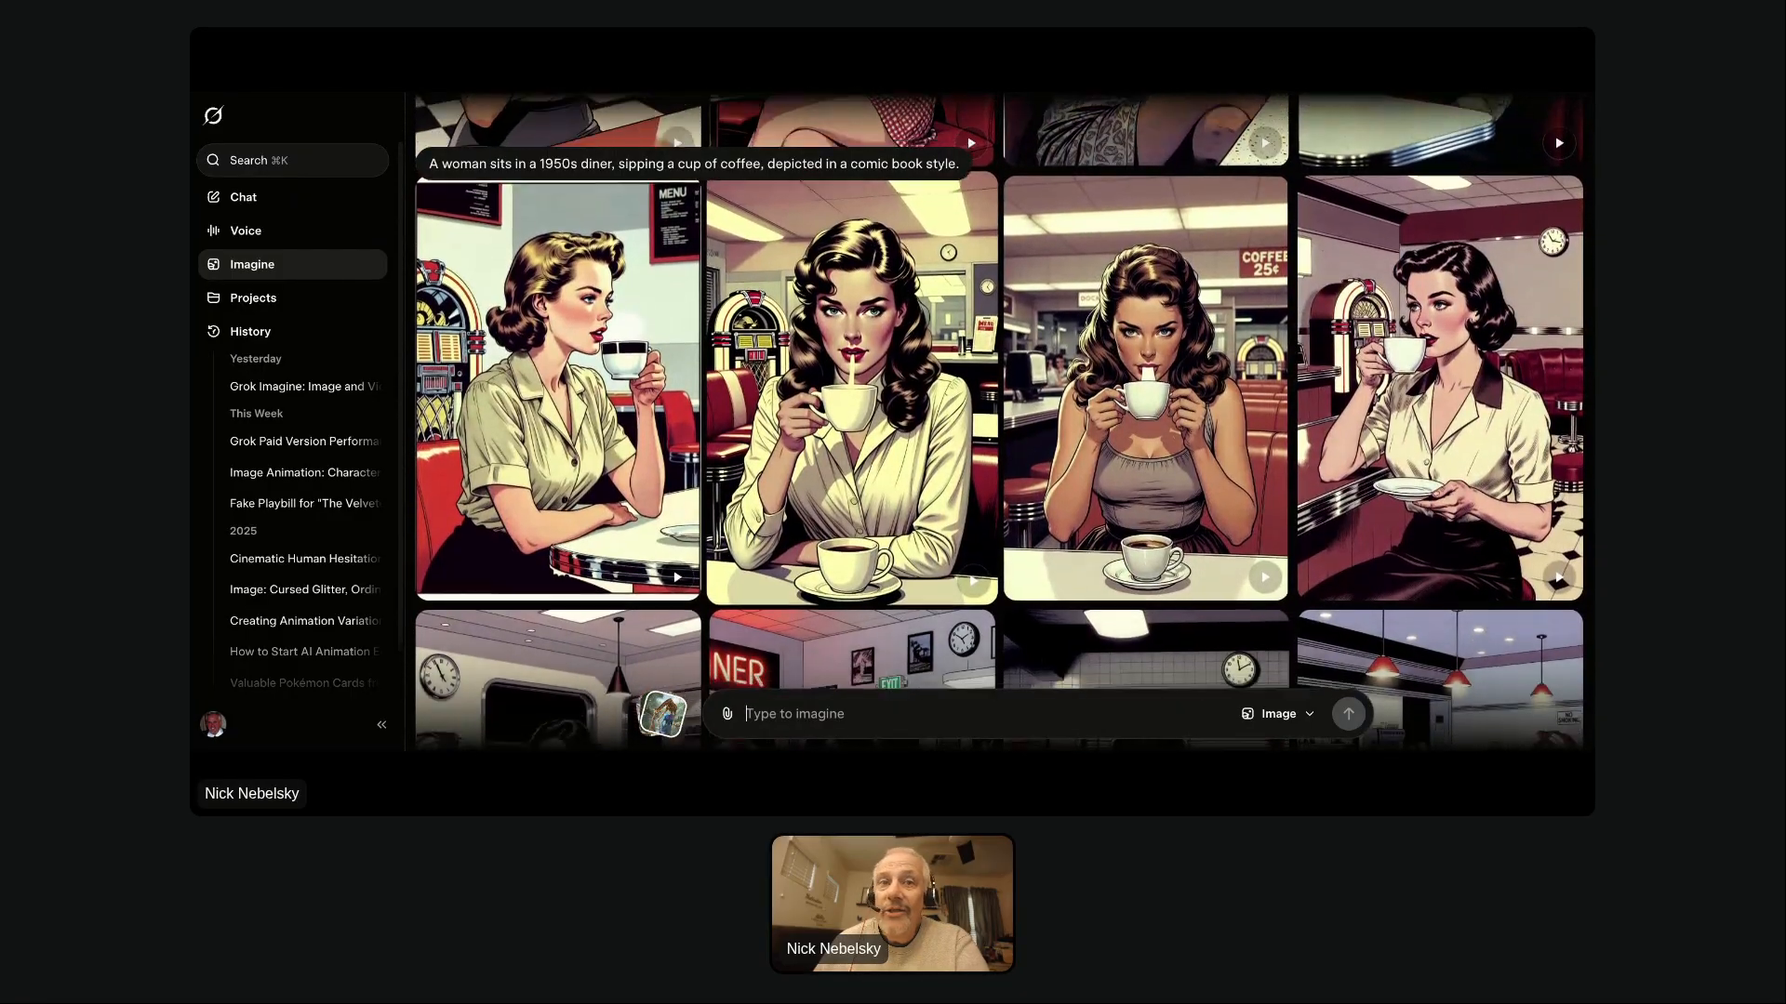
scroll(939, 480, down, 3)
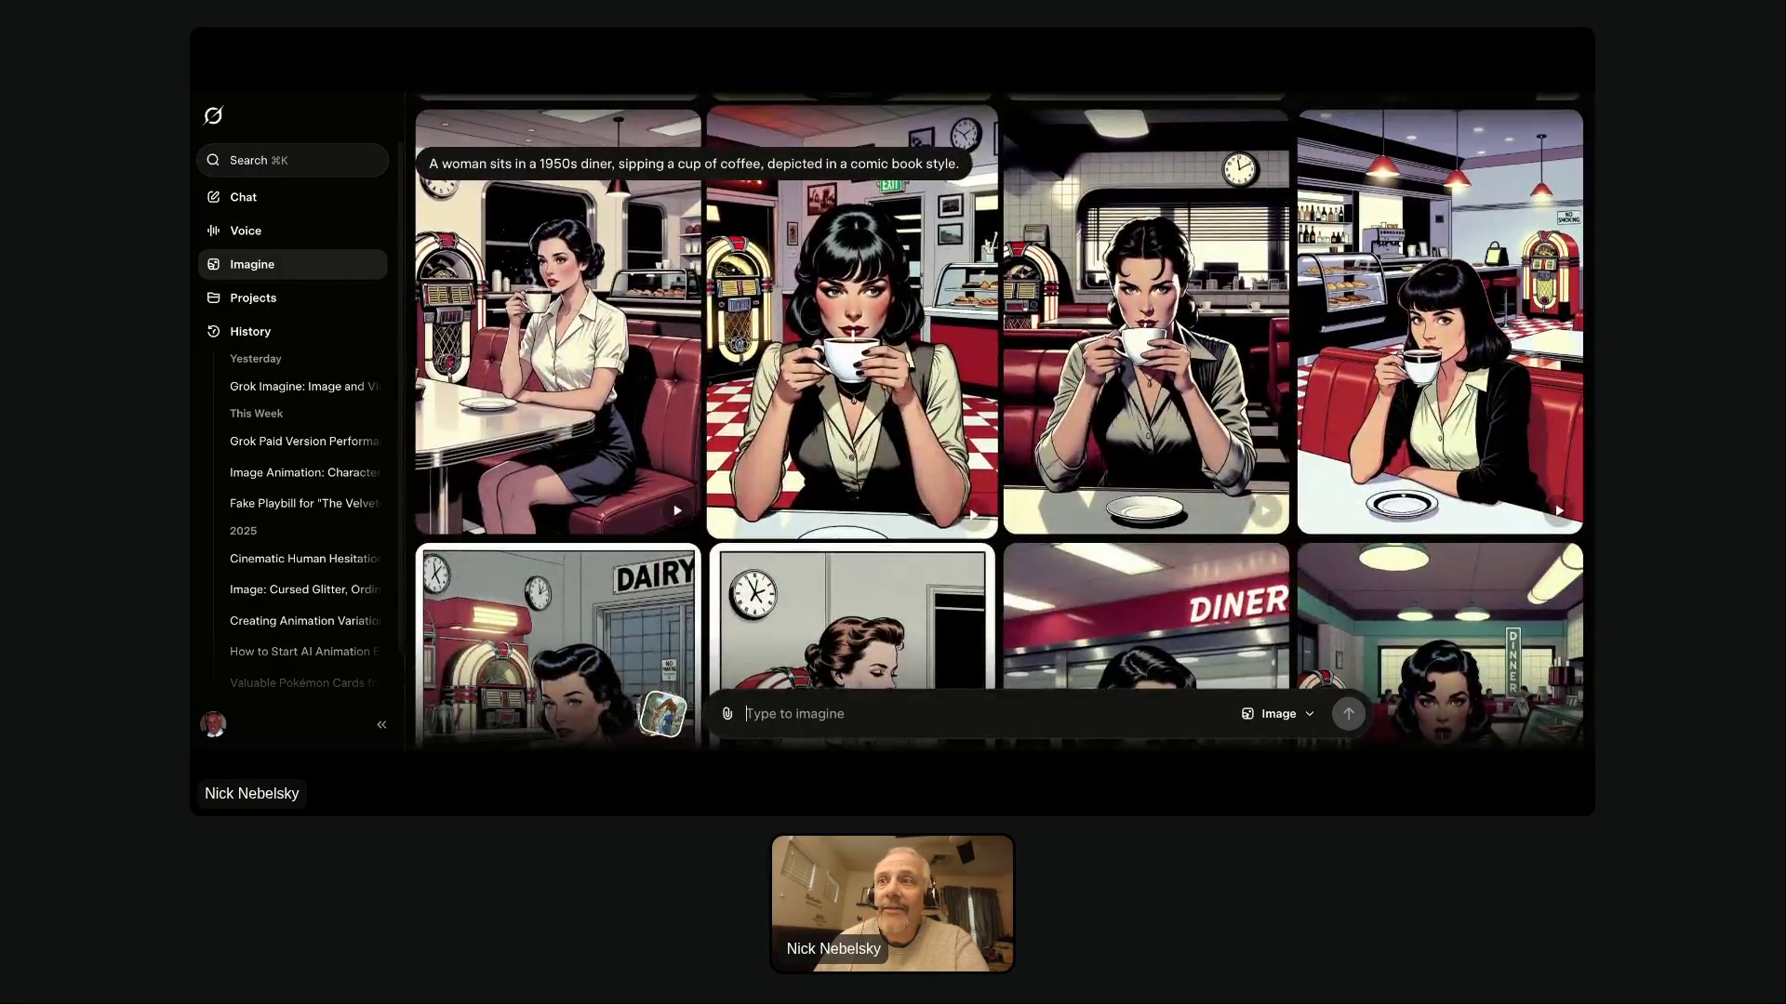
scroll(938, 481, down, 2)
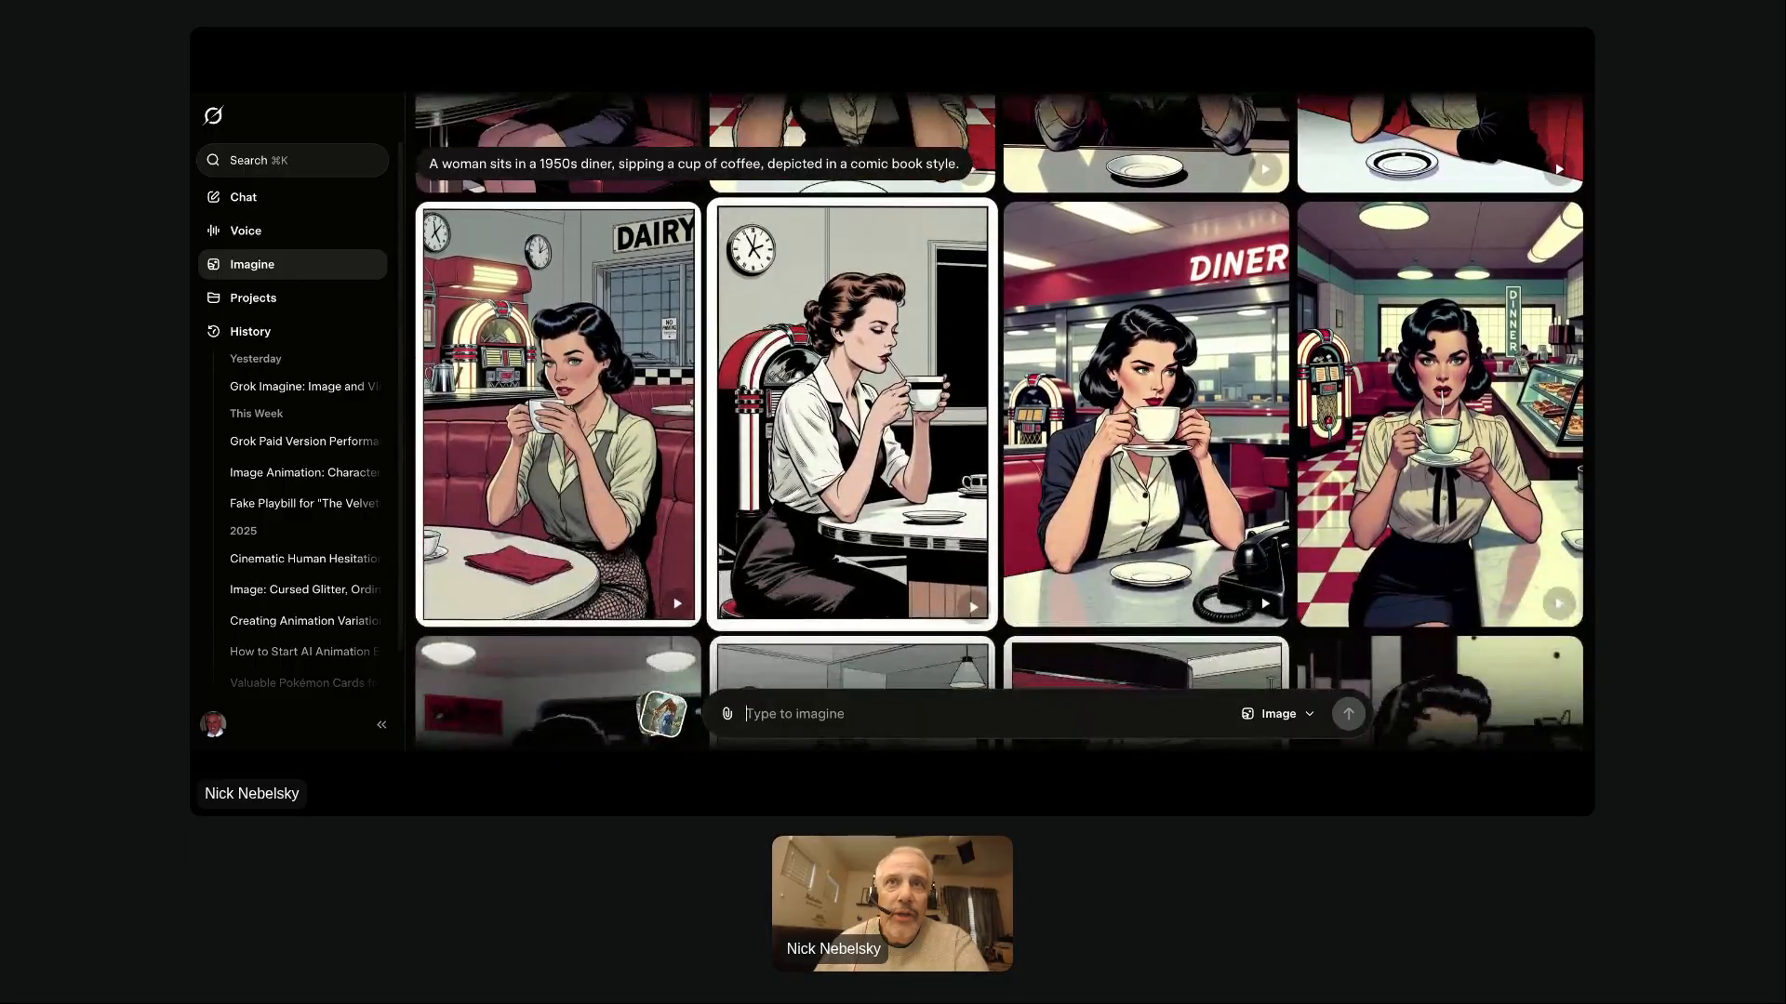
scroll(939, 481, down, 1)
scroll(938, 481, down, 2)
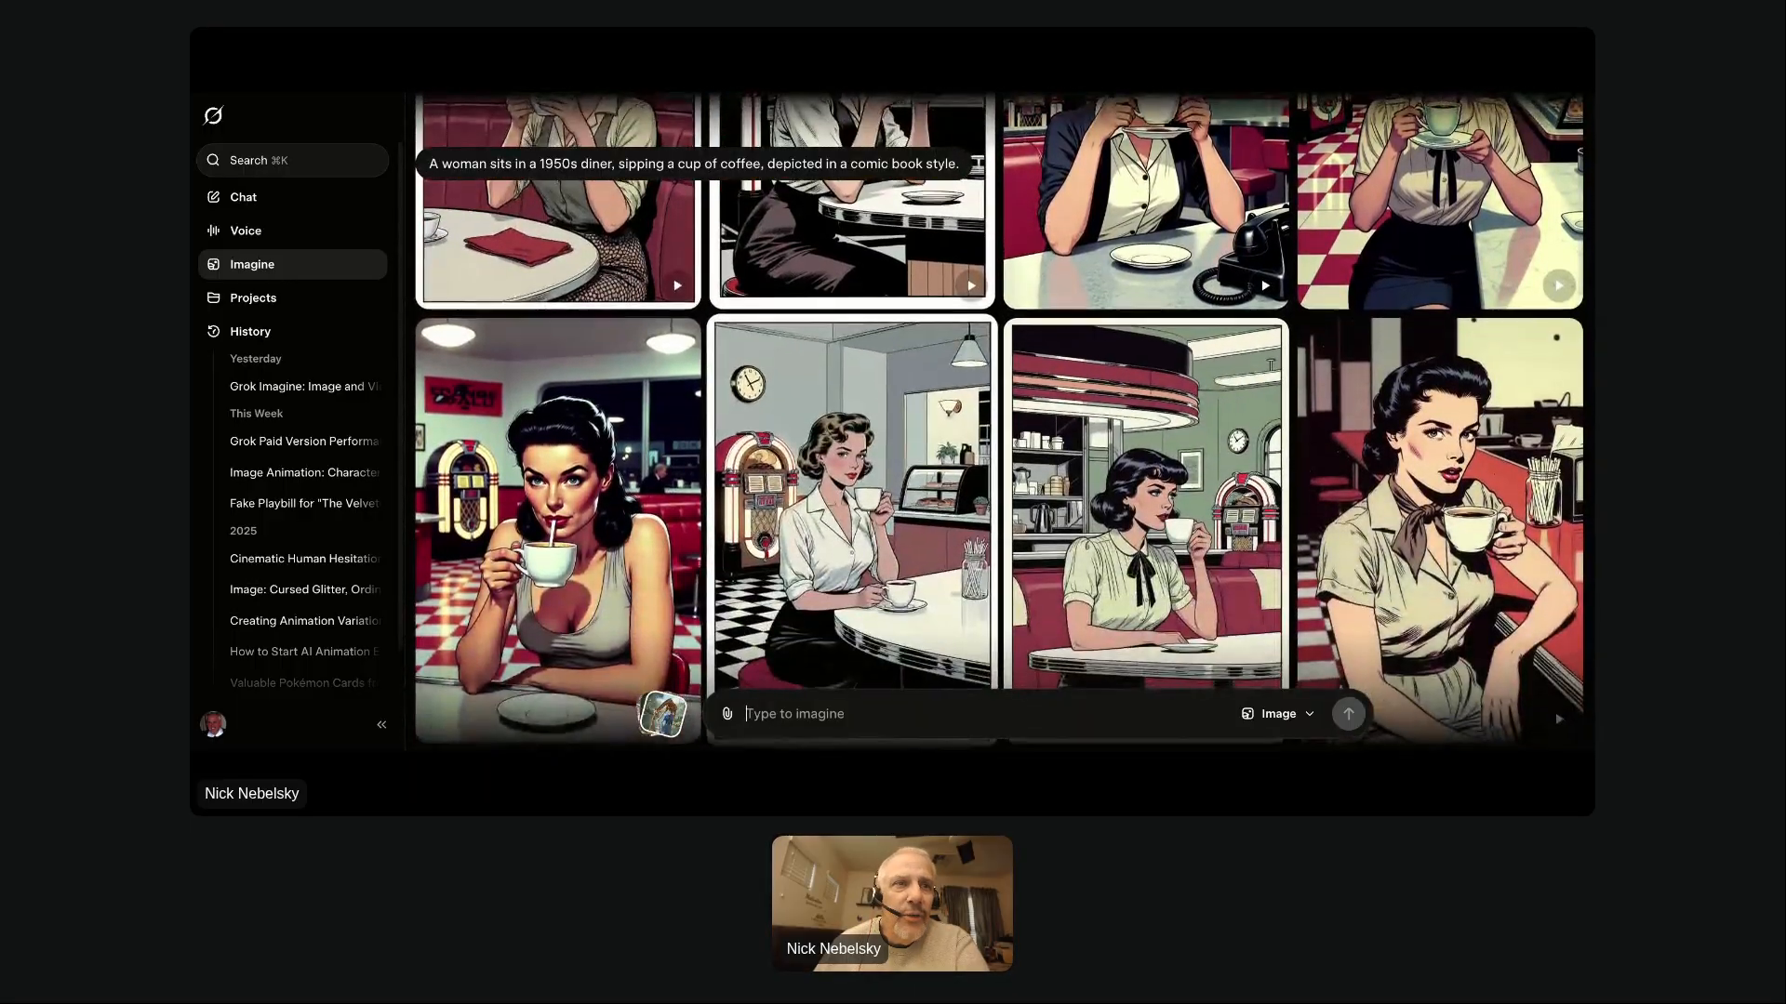
scroll(958, 565, down, 1)
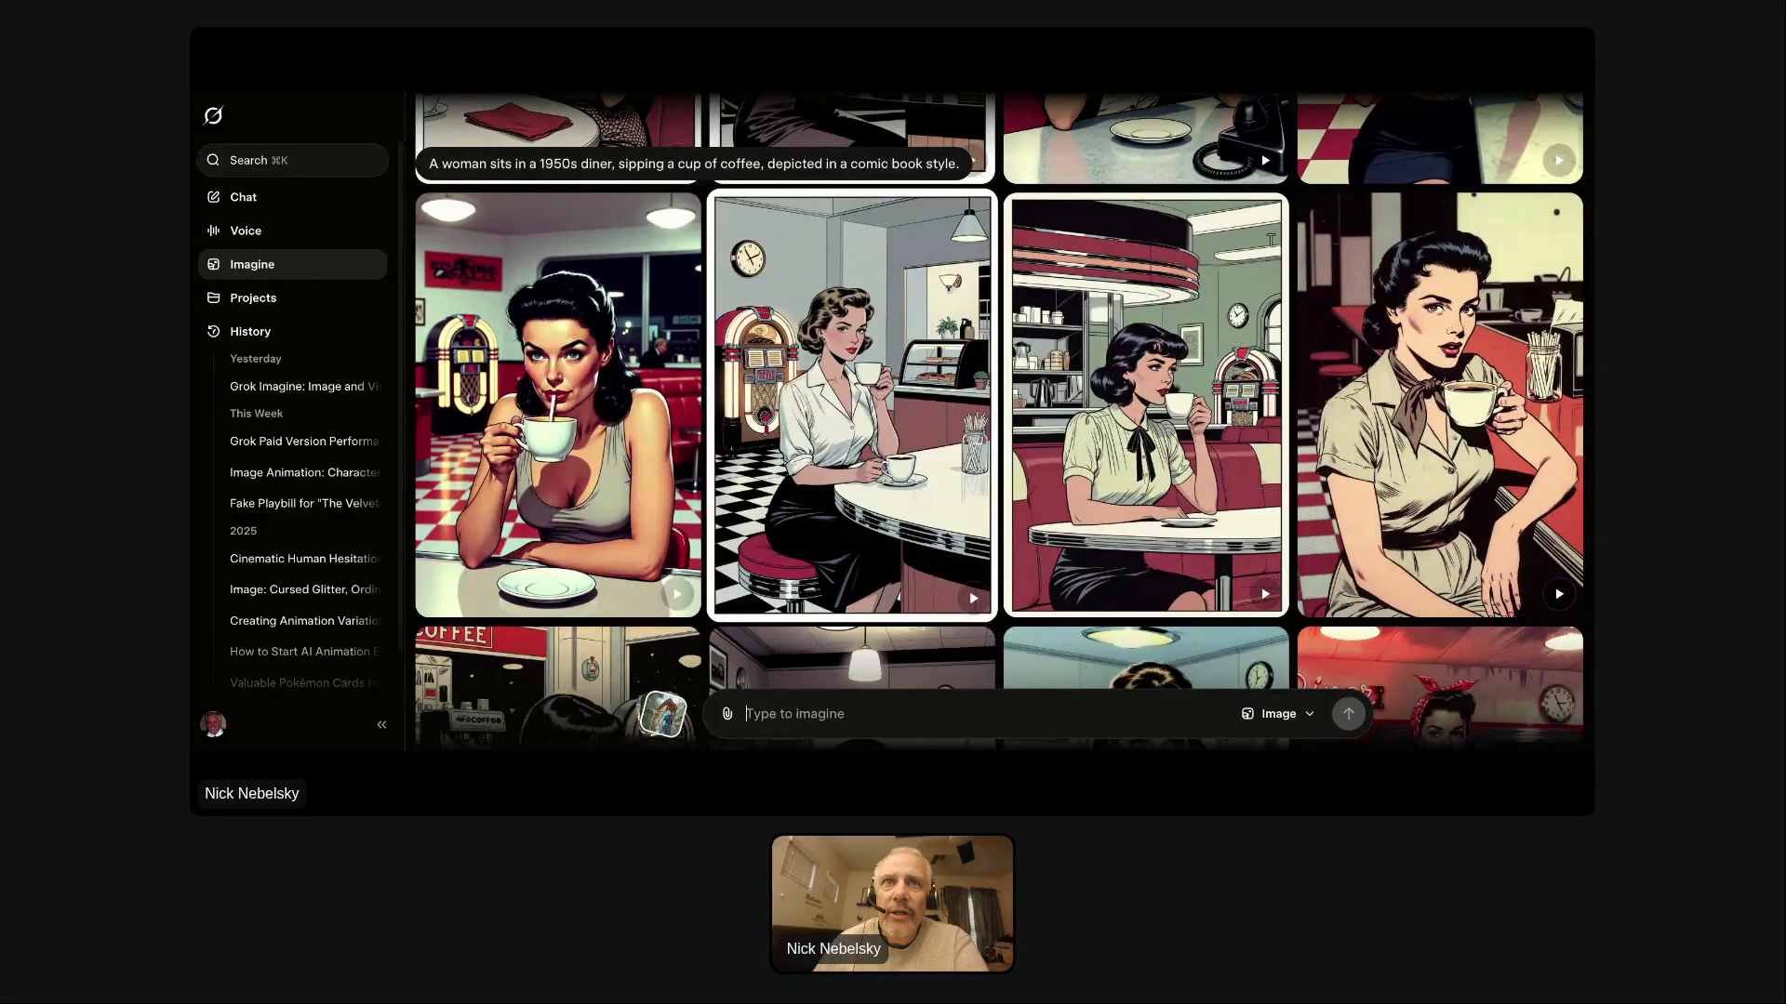
scroll(958, 565, down, 4)
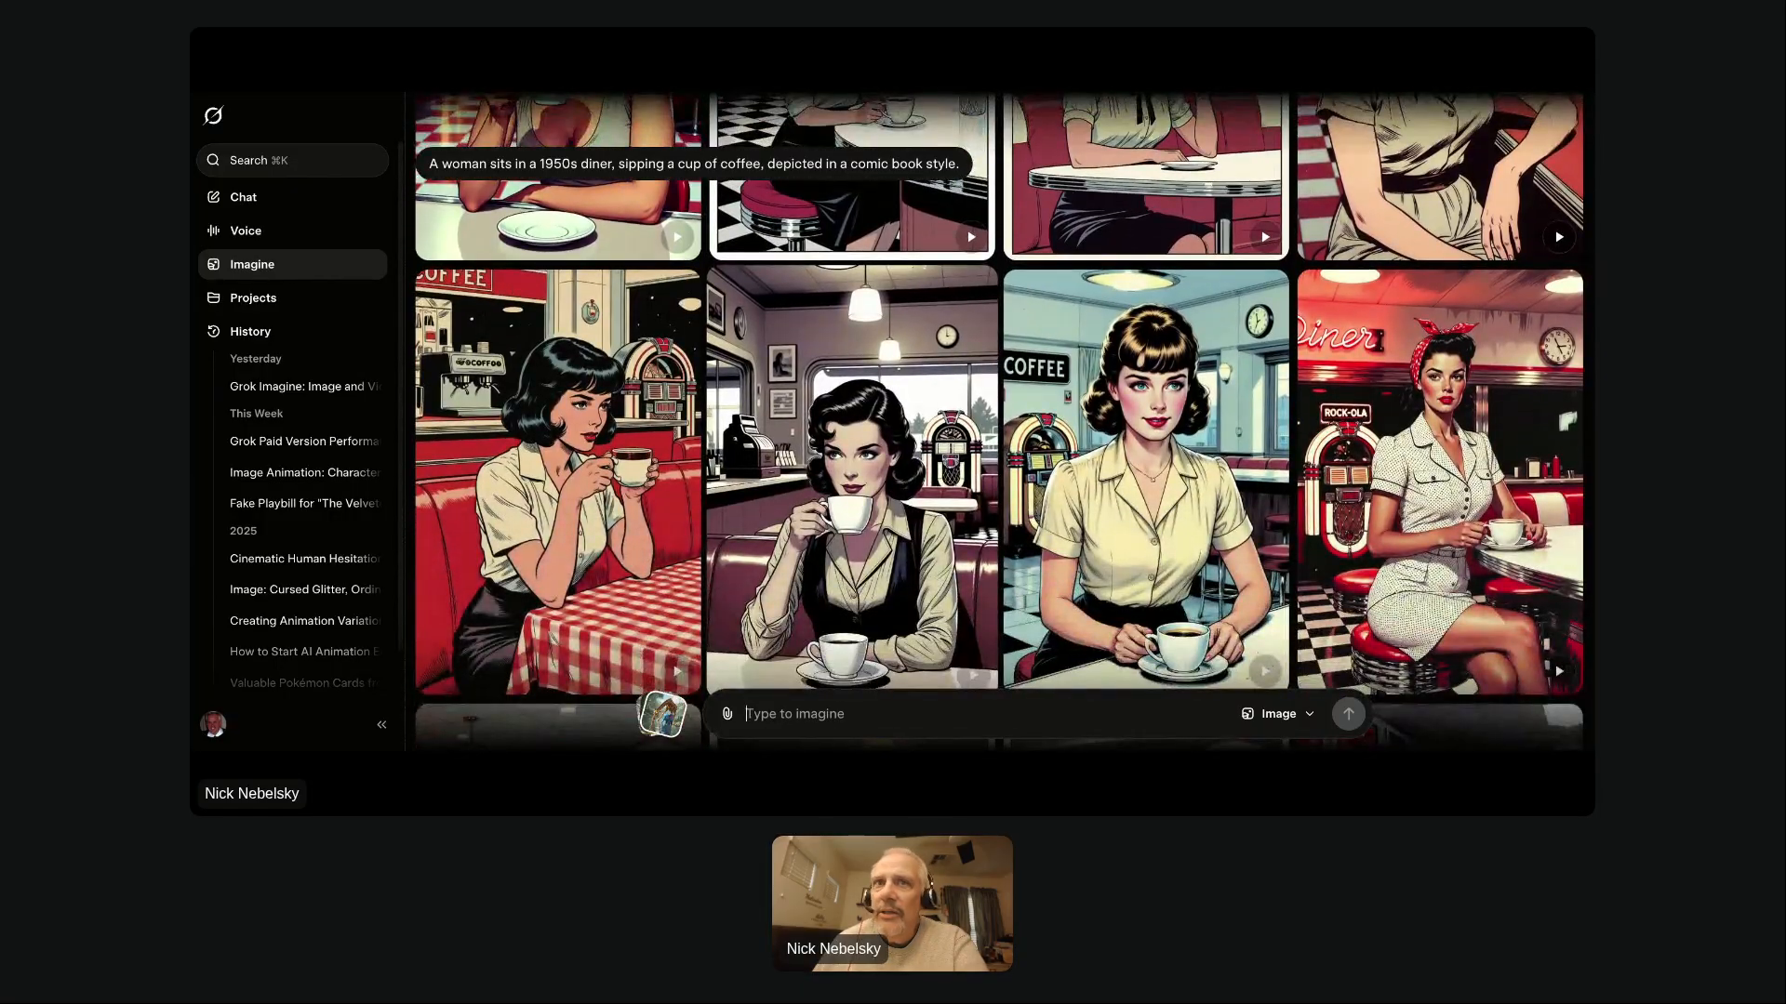
scroll(999, 418, down, 4)
scroll(998, 419, down, 5)
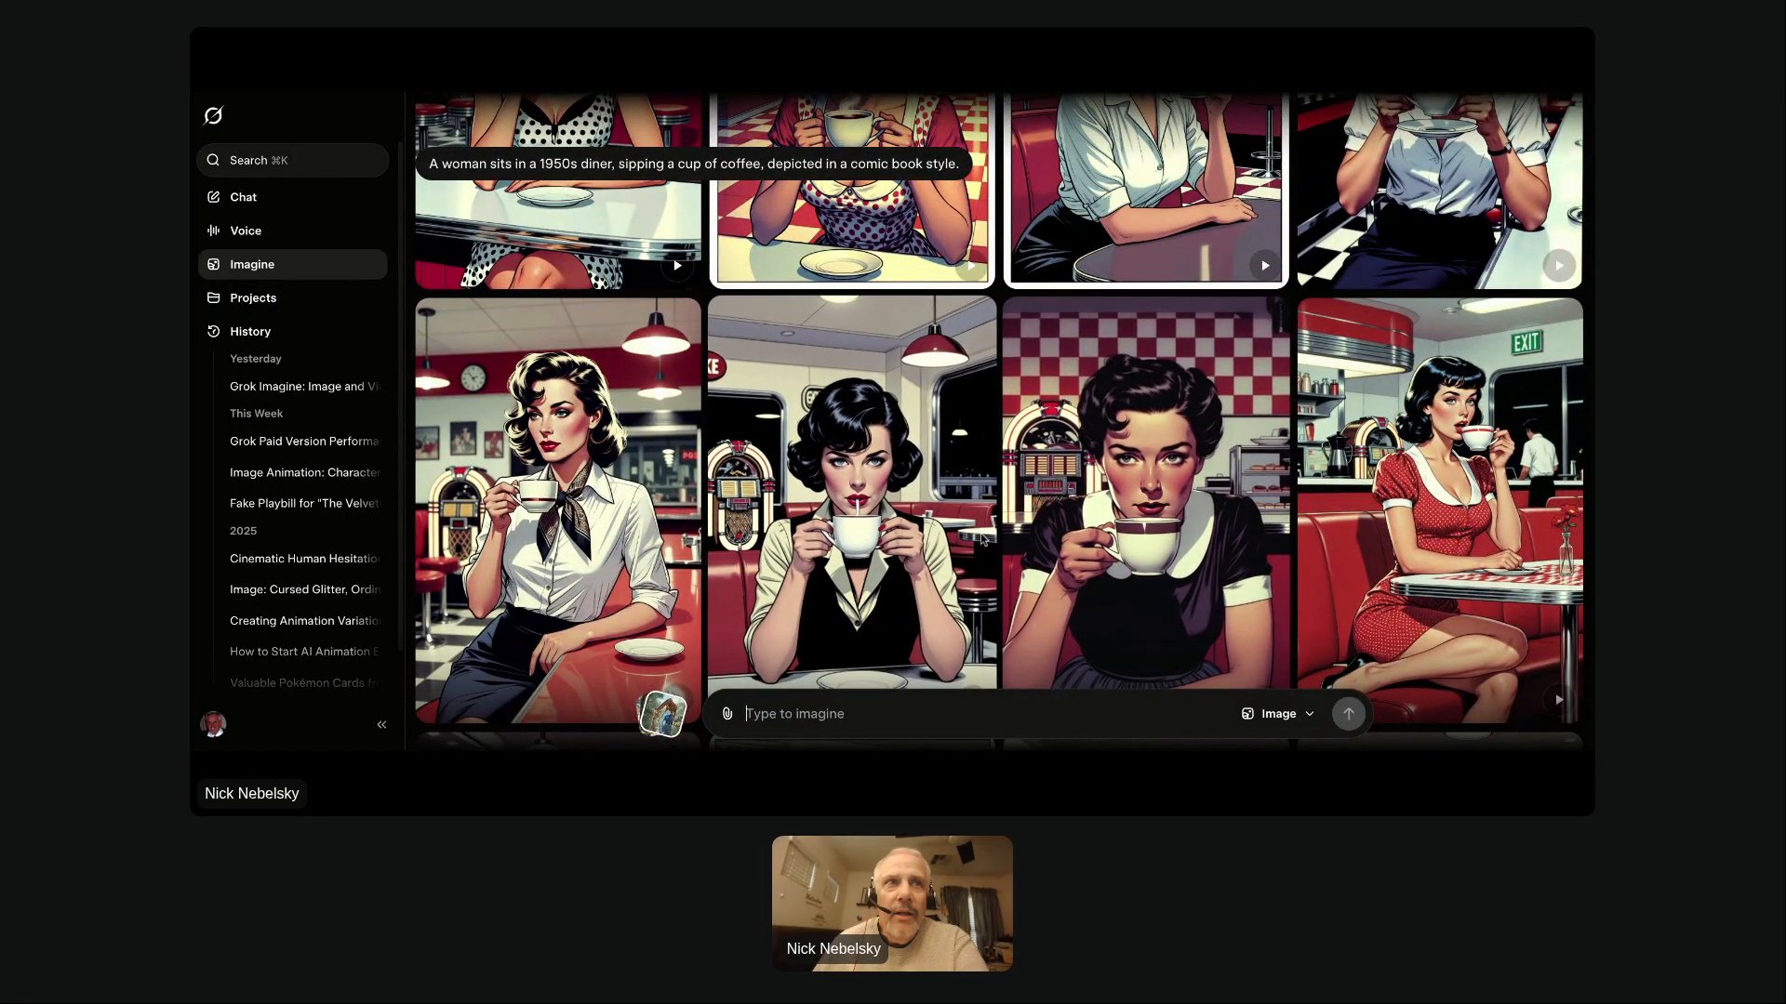
scroll(1116, 532, down, 2)
scroll(981, 540, down, 5)
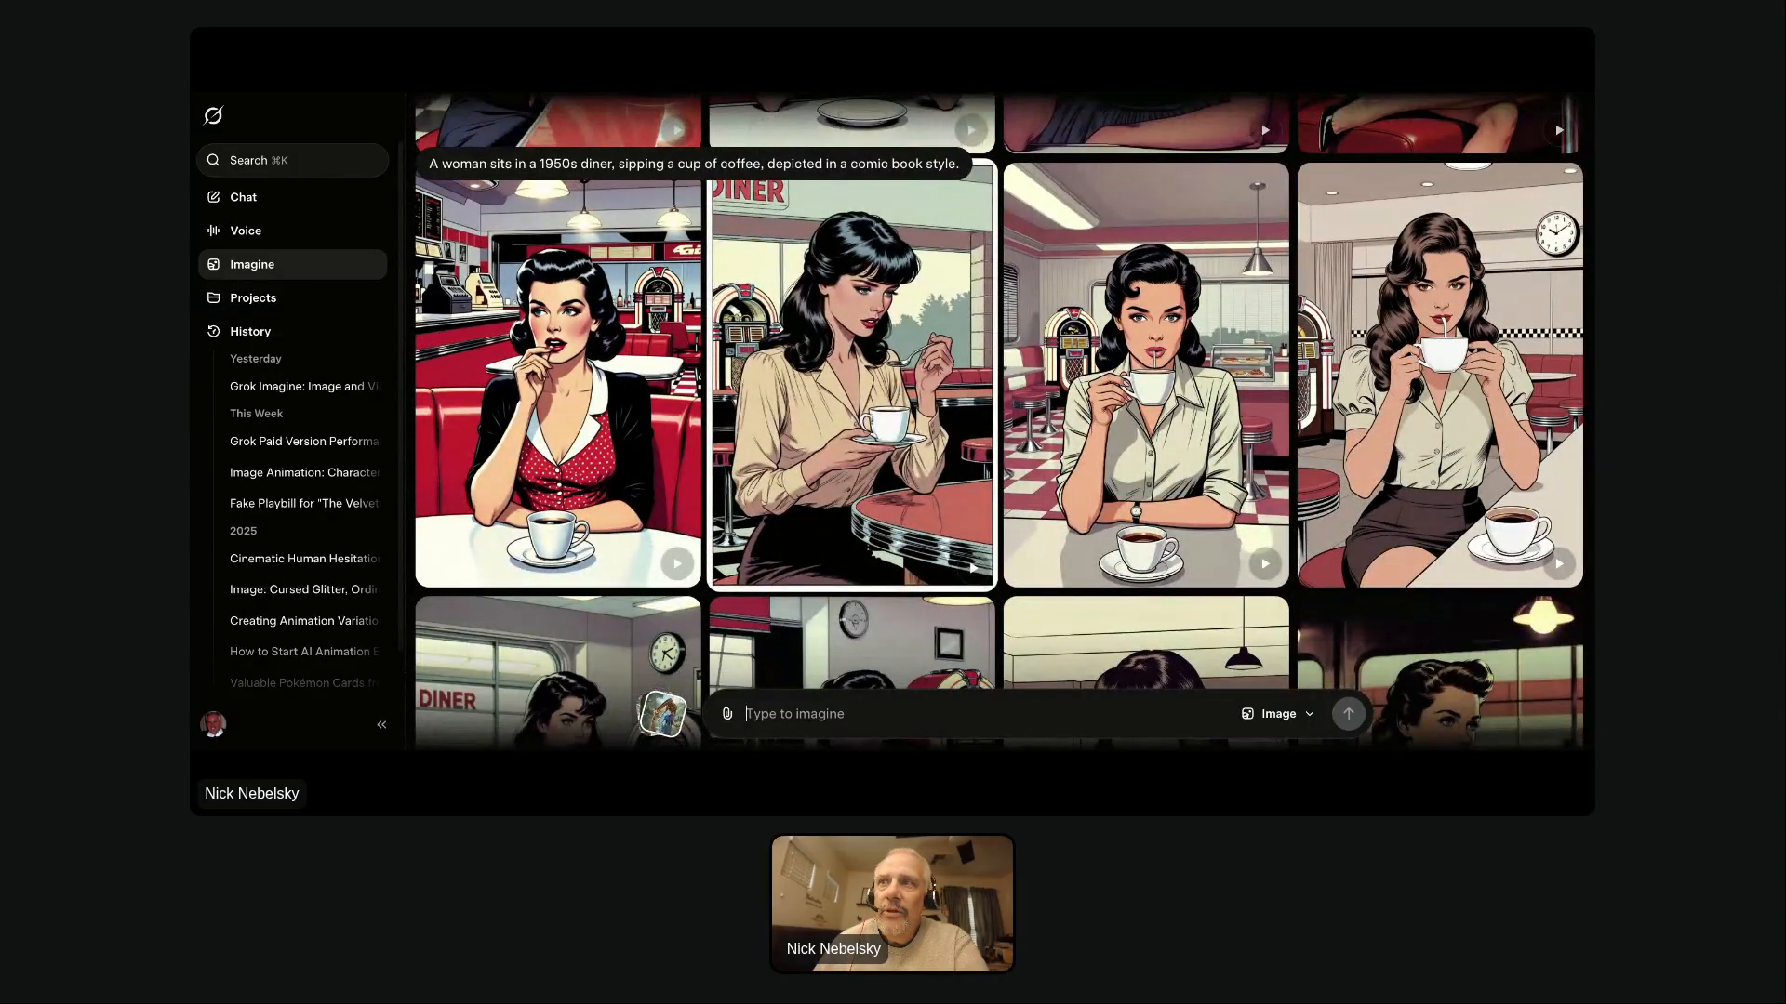
scroll(852, 419, down, 2)
scroll(852, 419, down, 15)
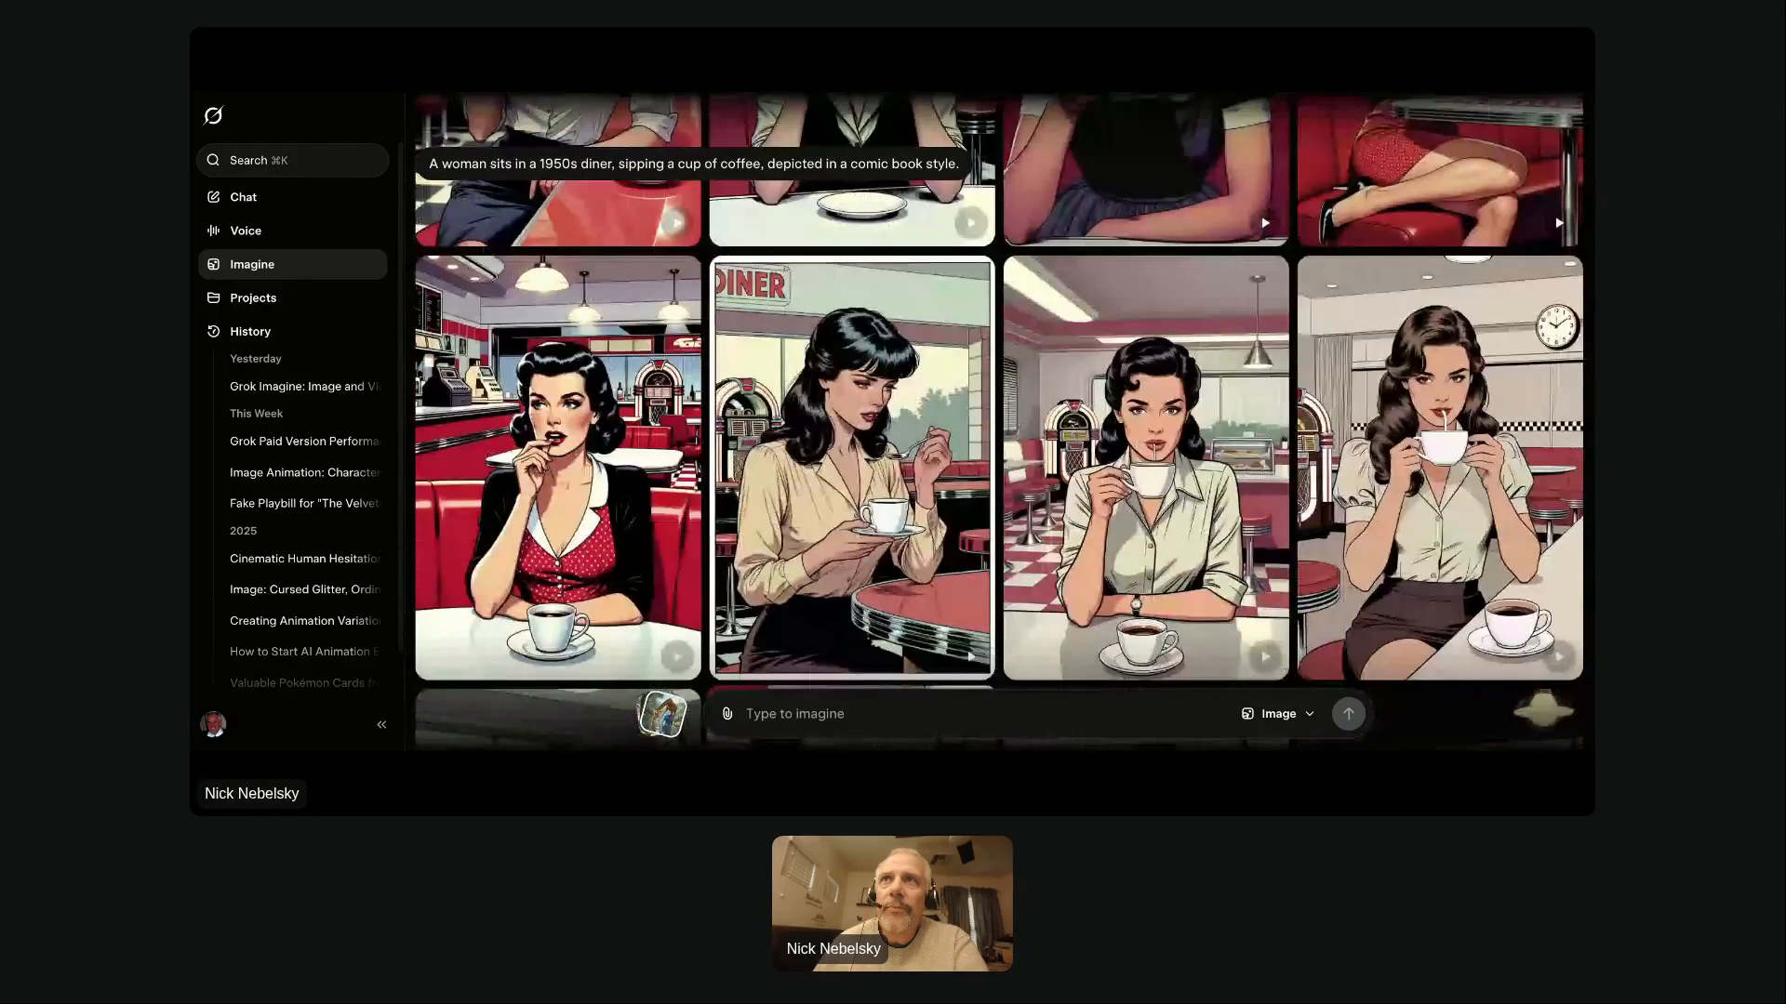
scroll(999, 423, up, 15)
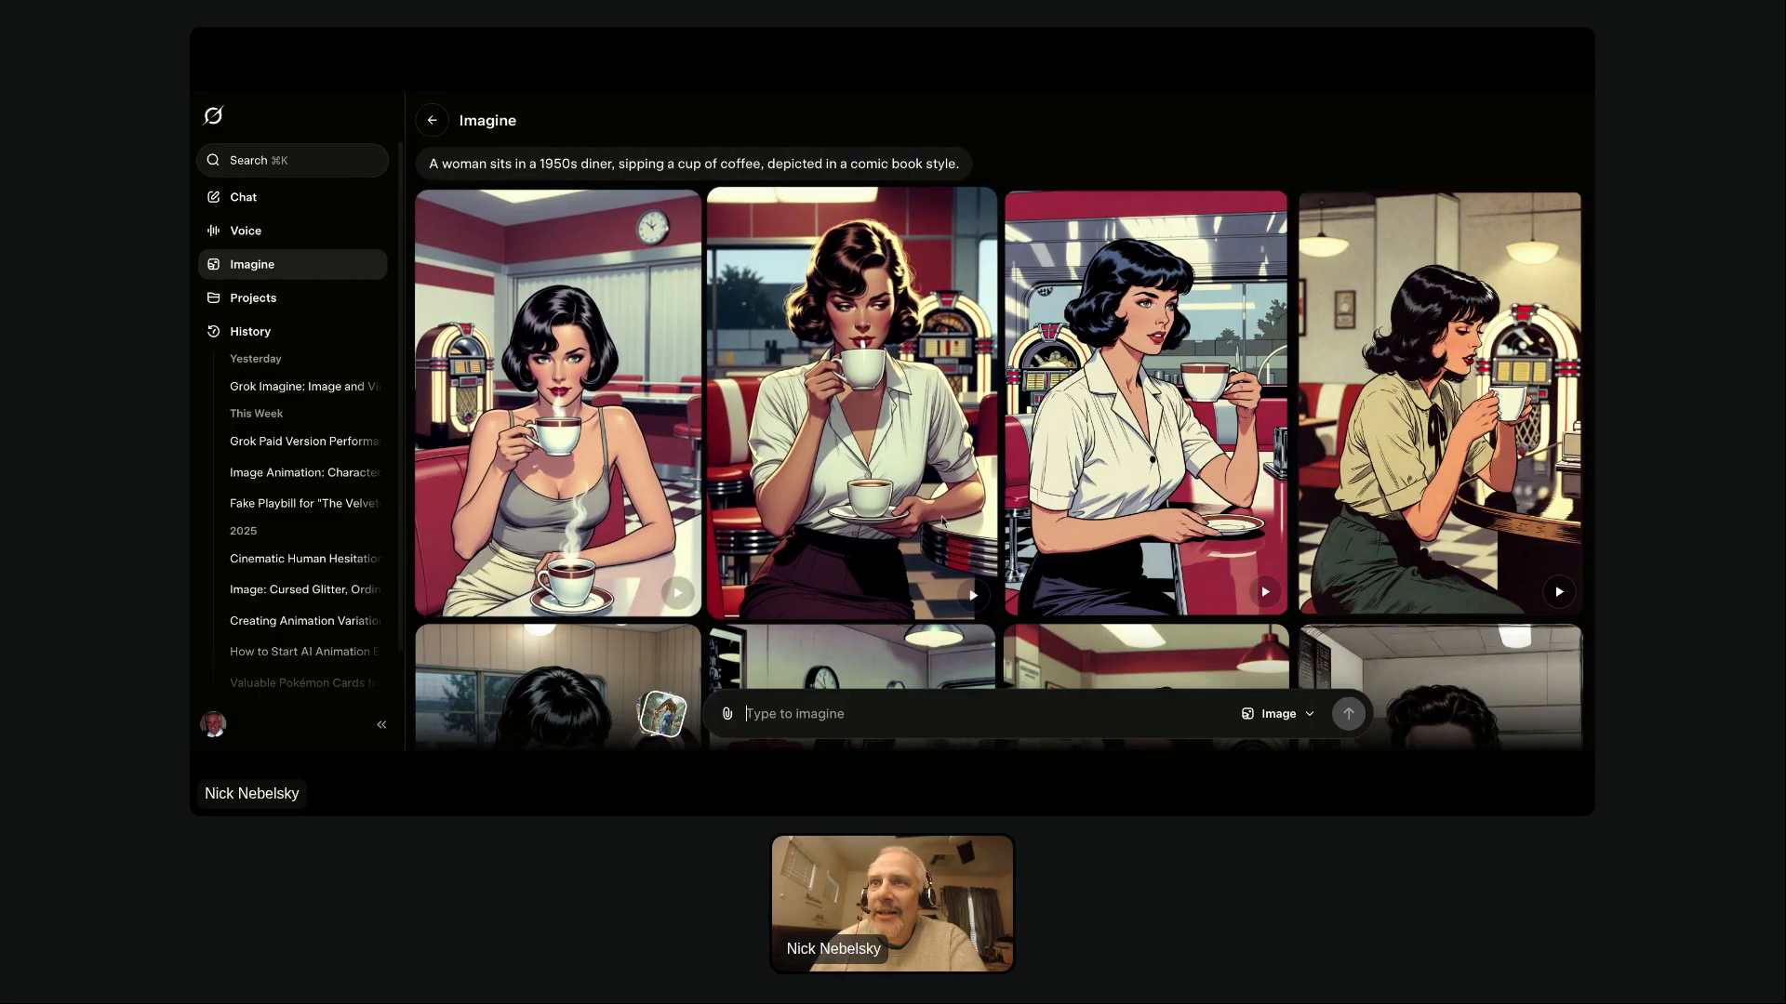
Make a video of the third diner image after entering the edit prompt "have steam rising from the cup, she turns to the camera and says, "ooo that's too hot!"".
click(1130, 442)
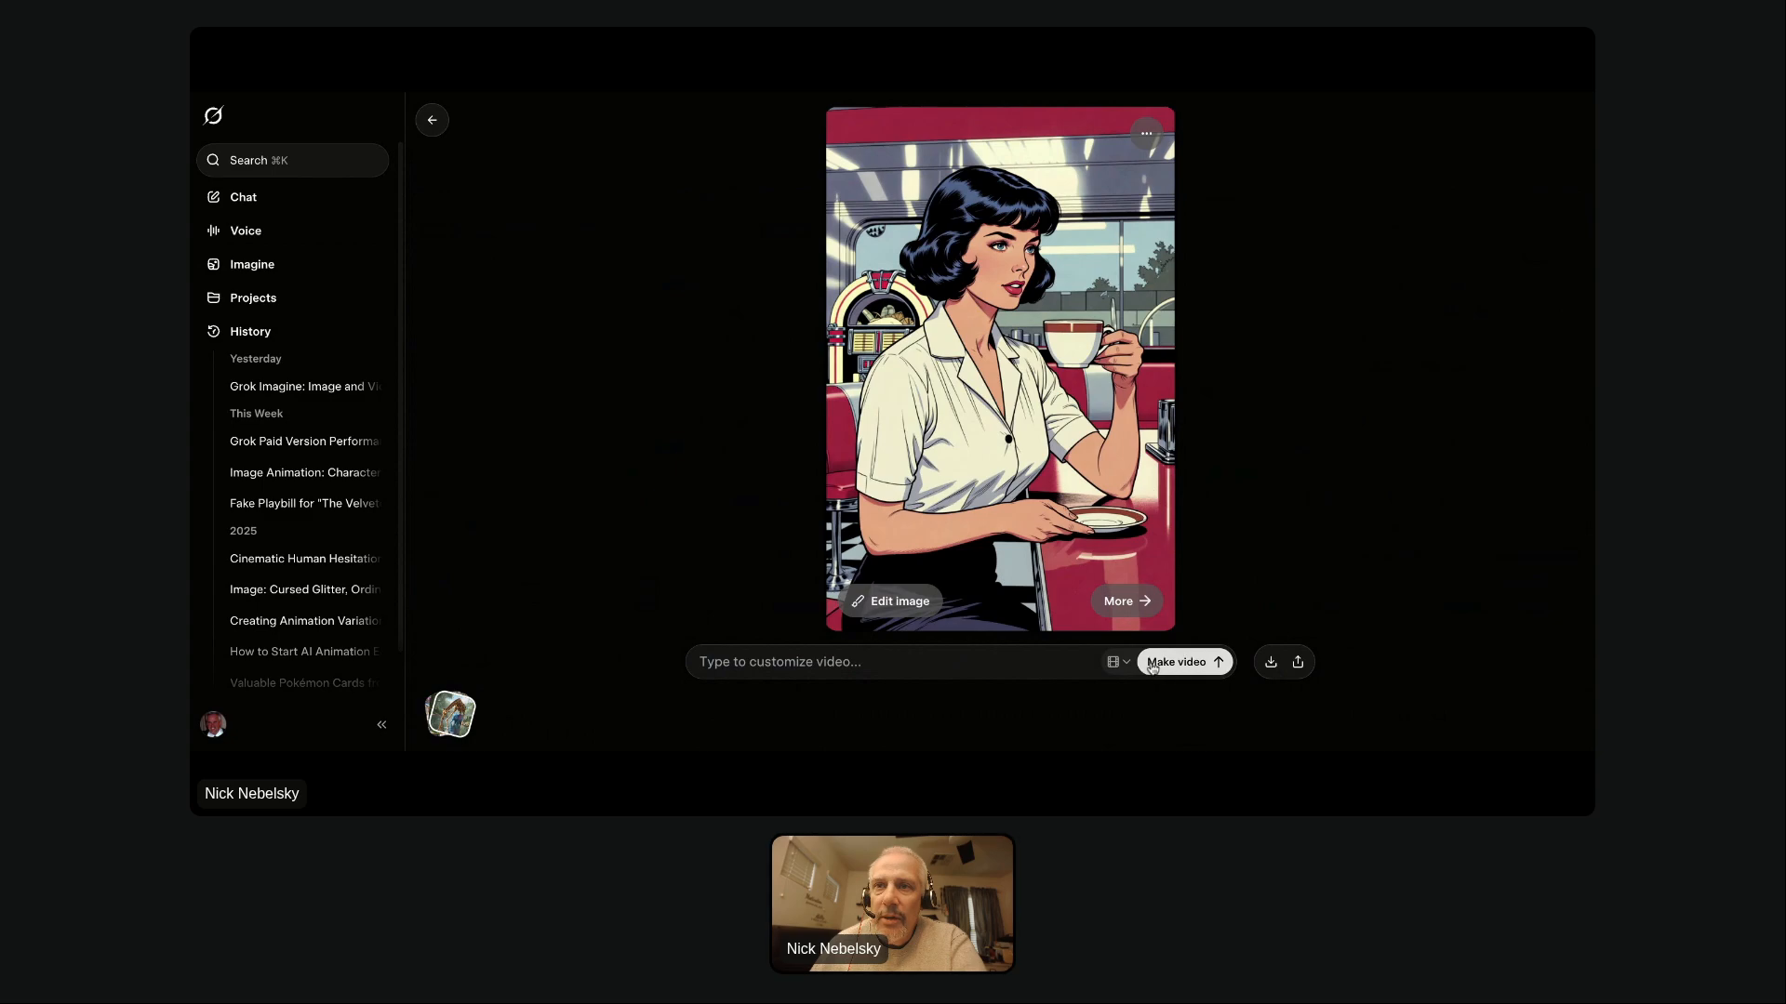
click(902, 605)
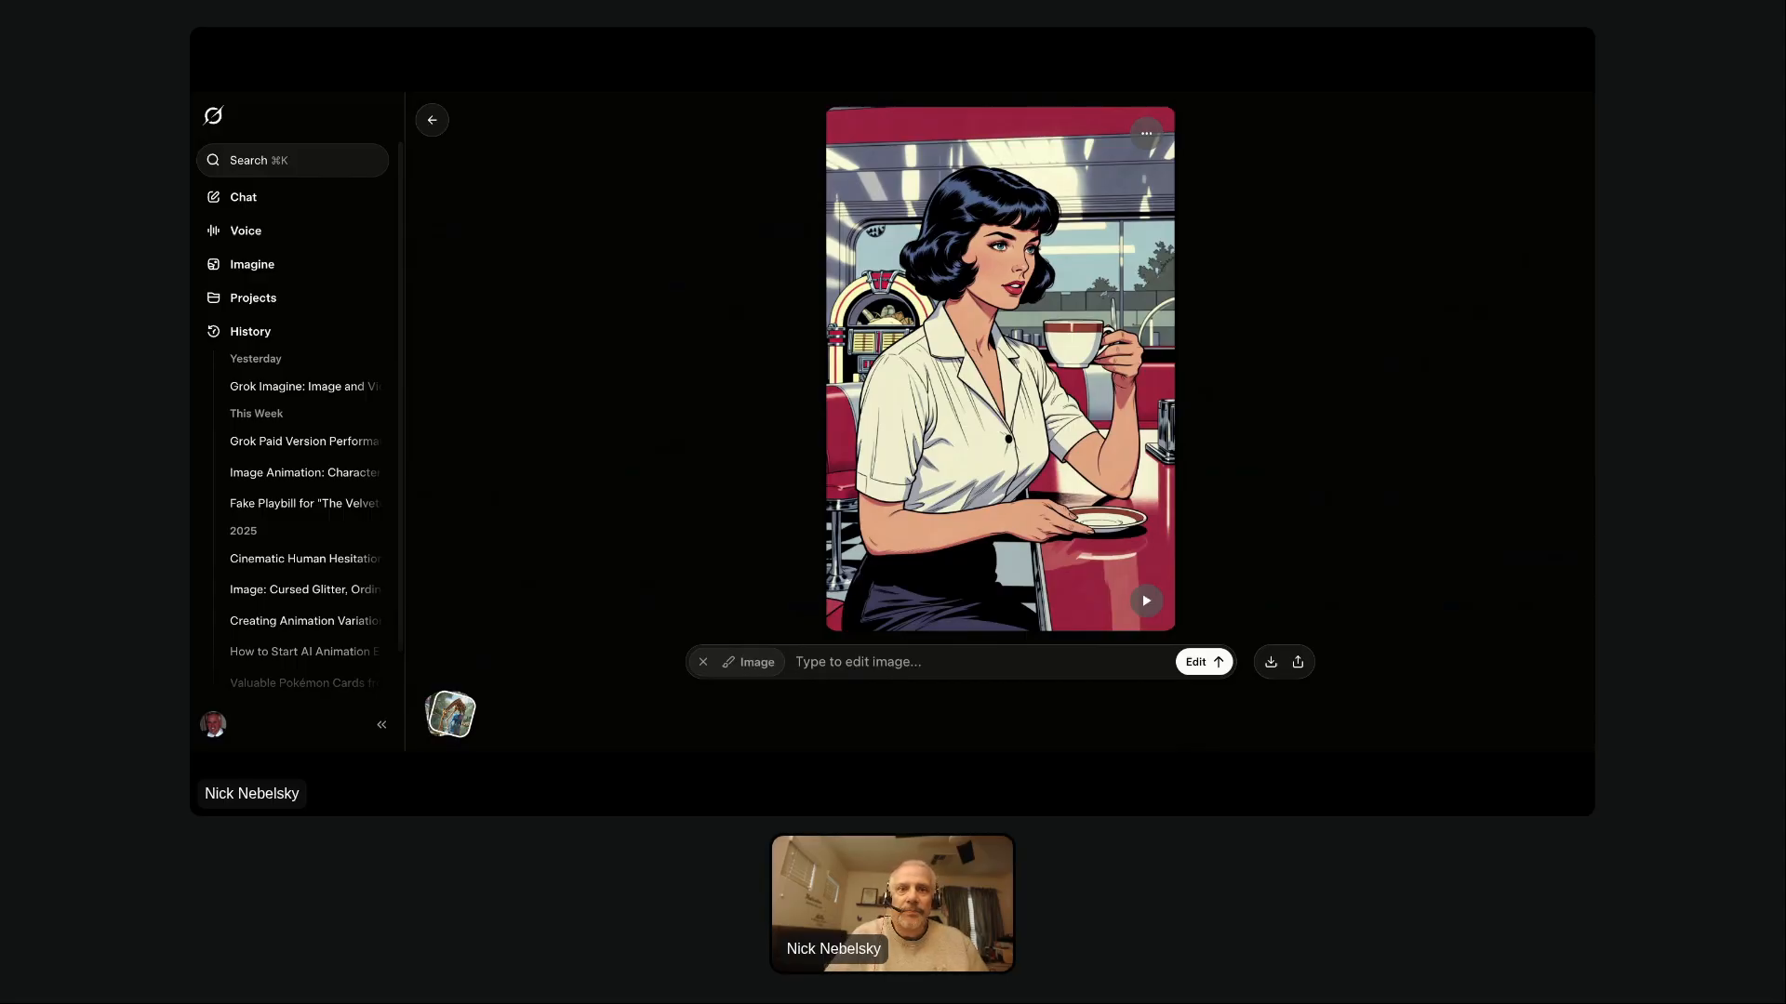
text(ha)
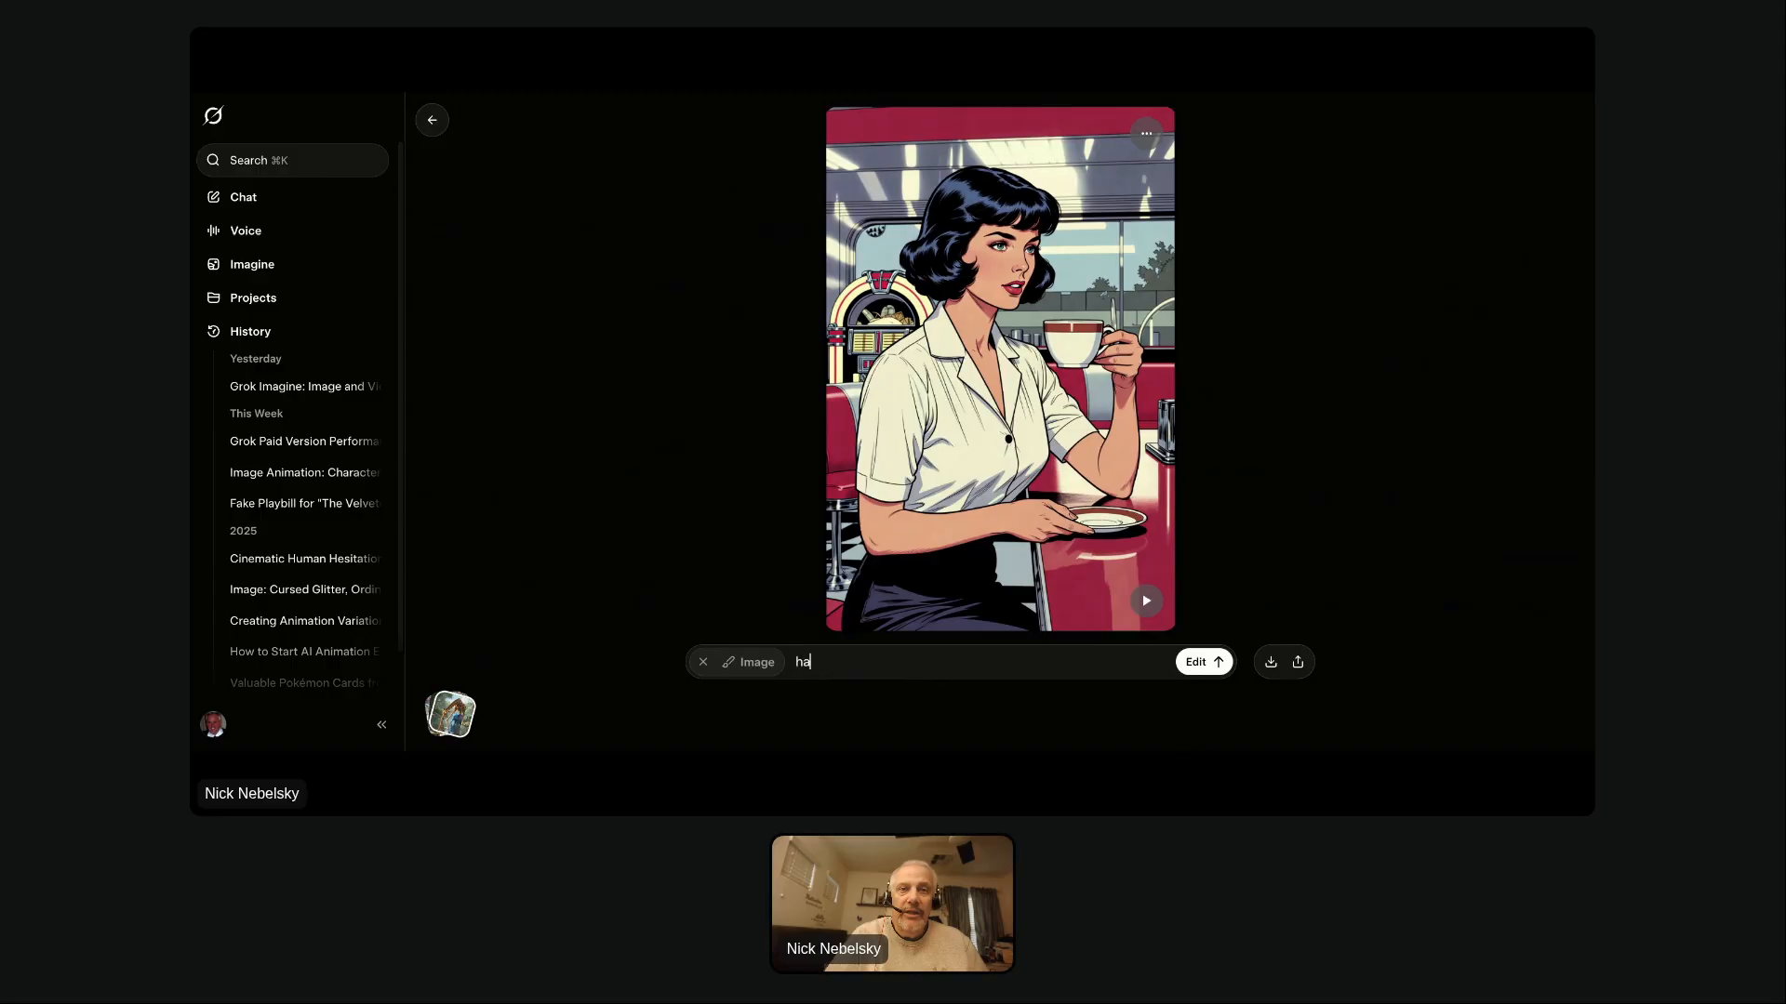
text(ve steam)
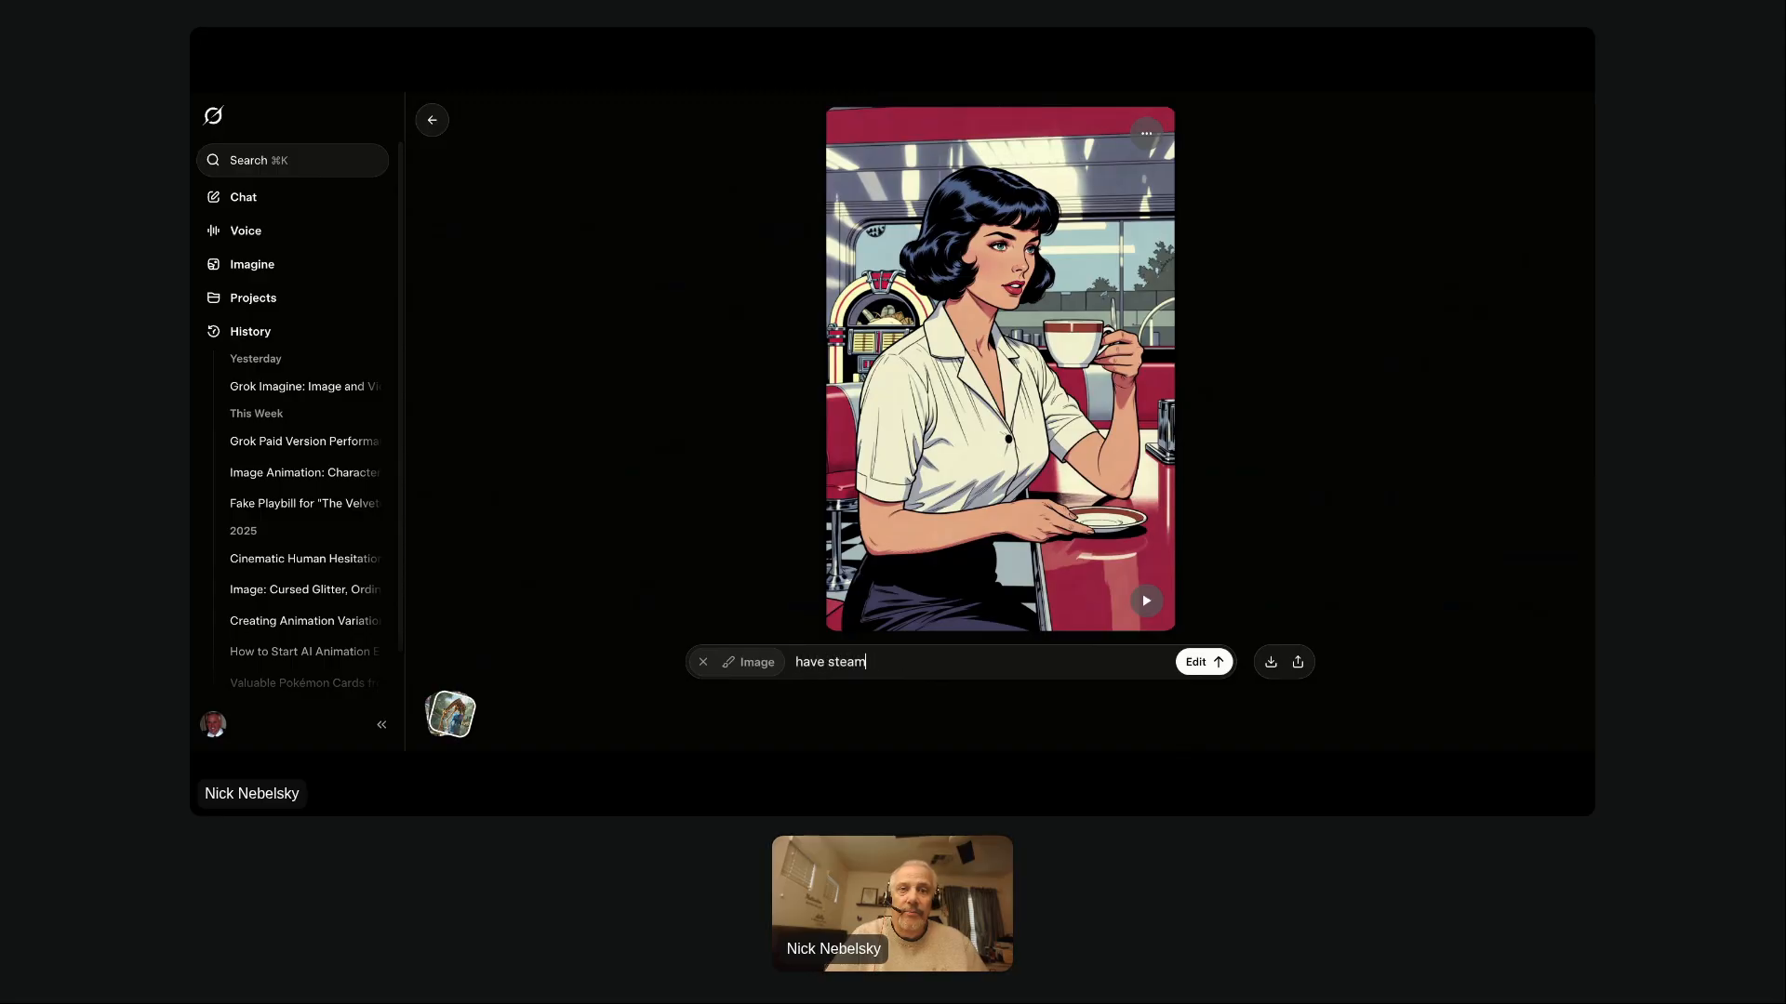
text( rising )
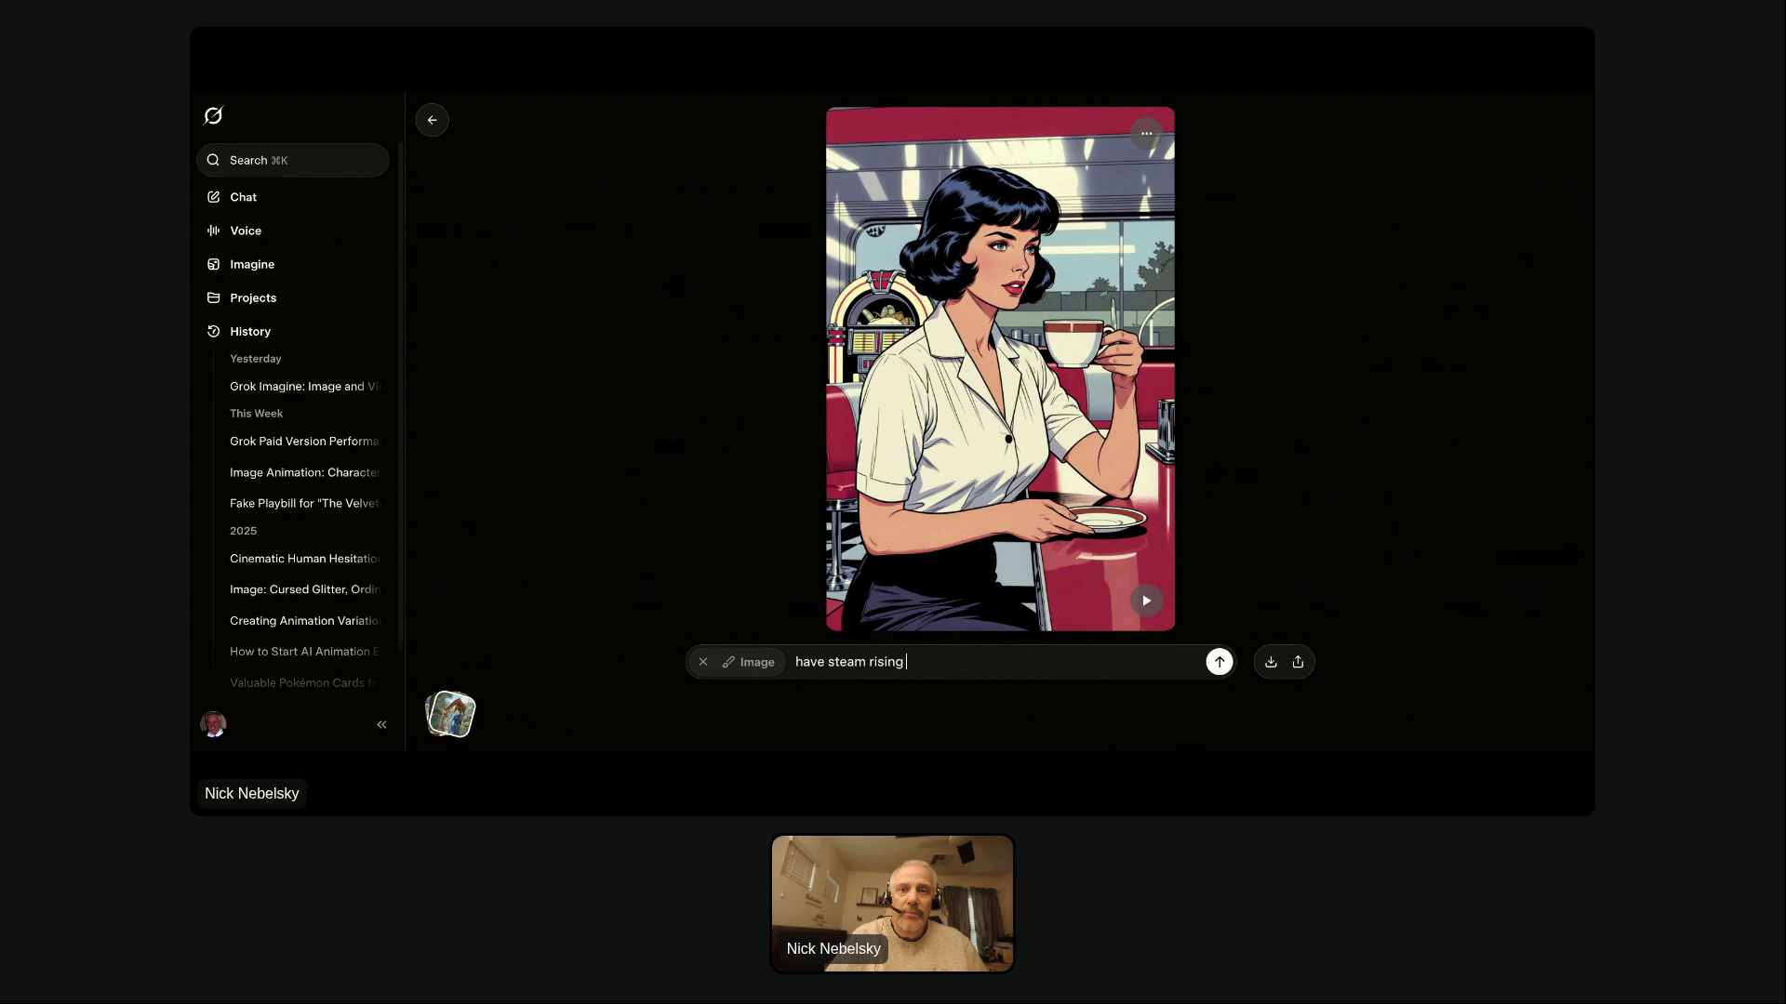
text(from the cu)
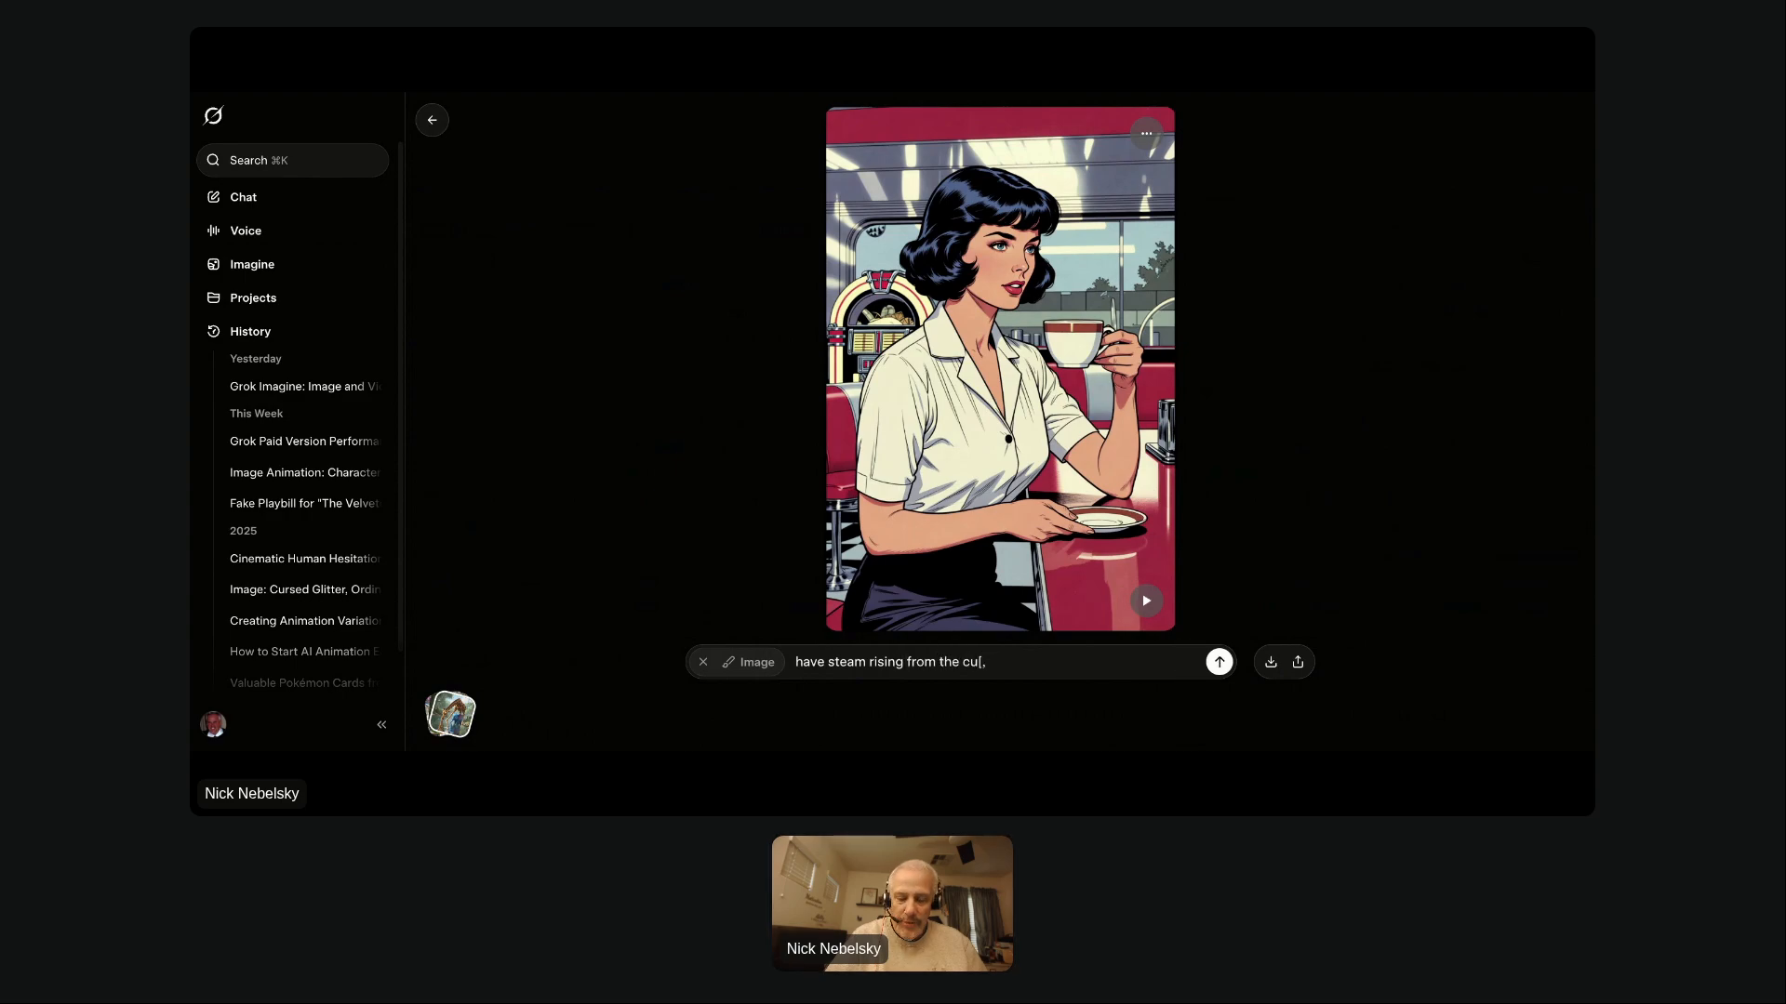
text(p, )
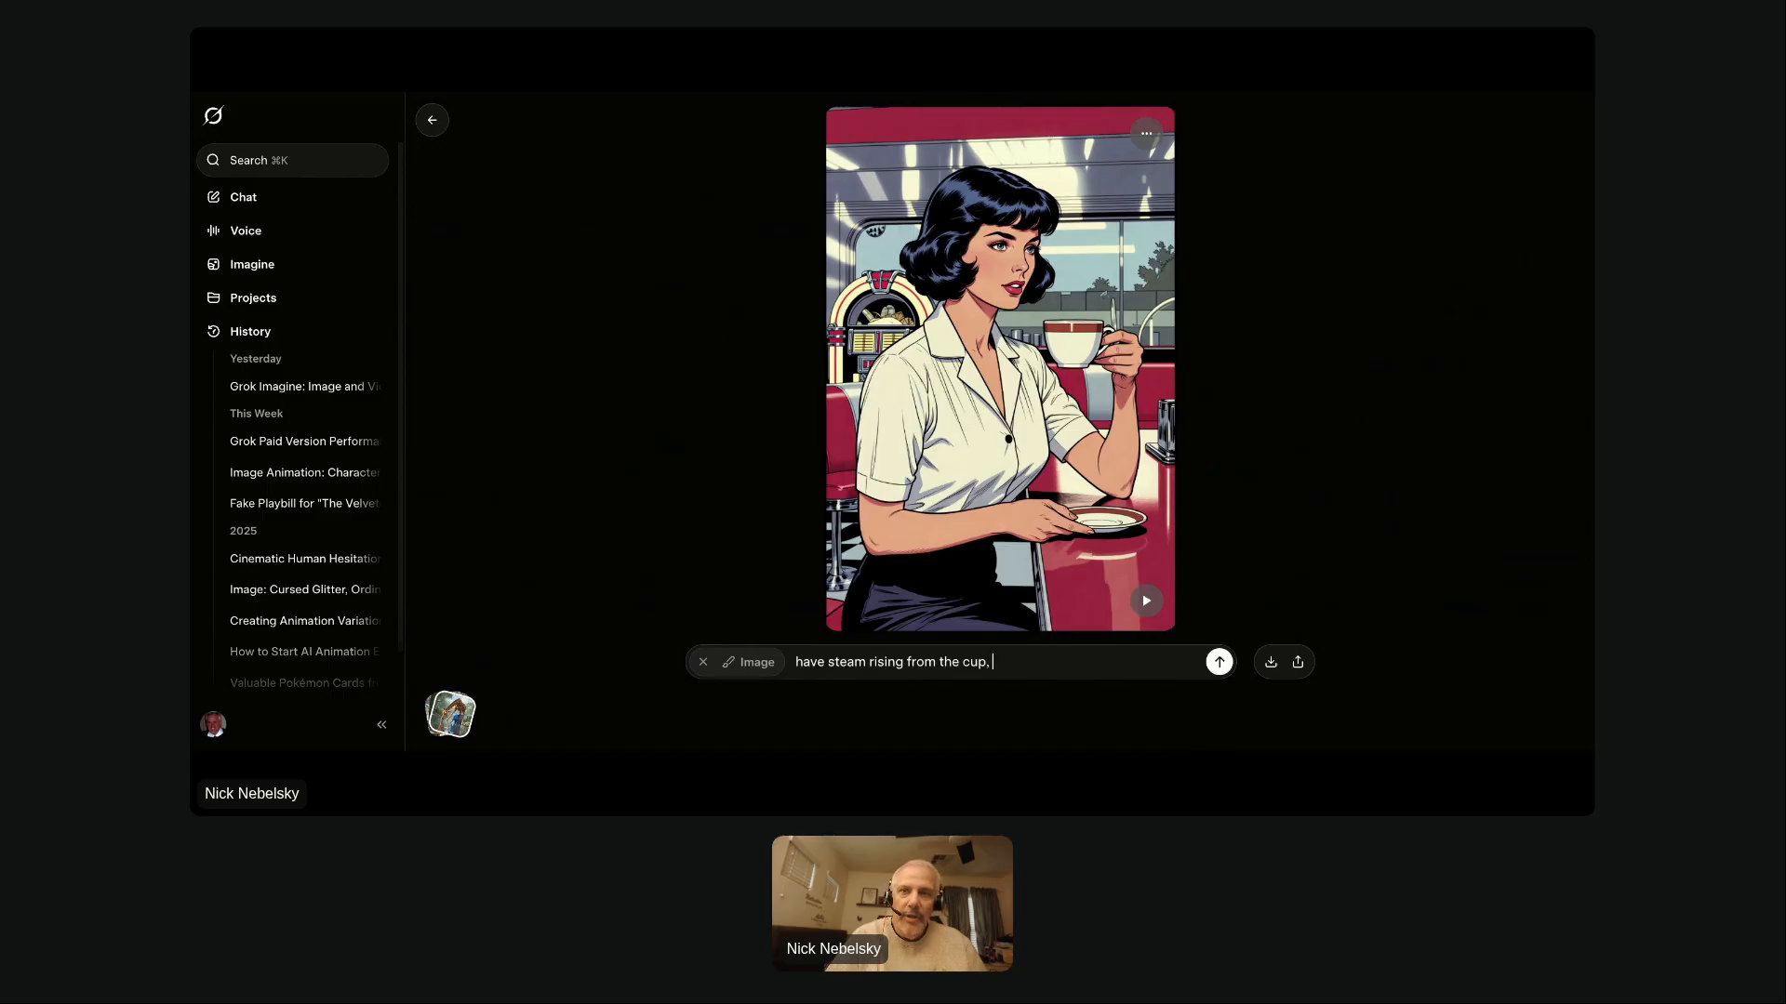
text(she turn)
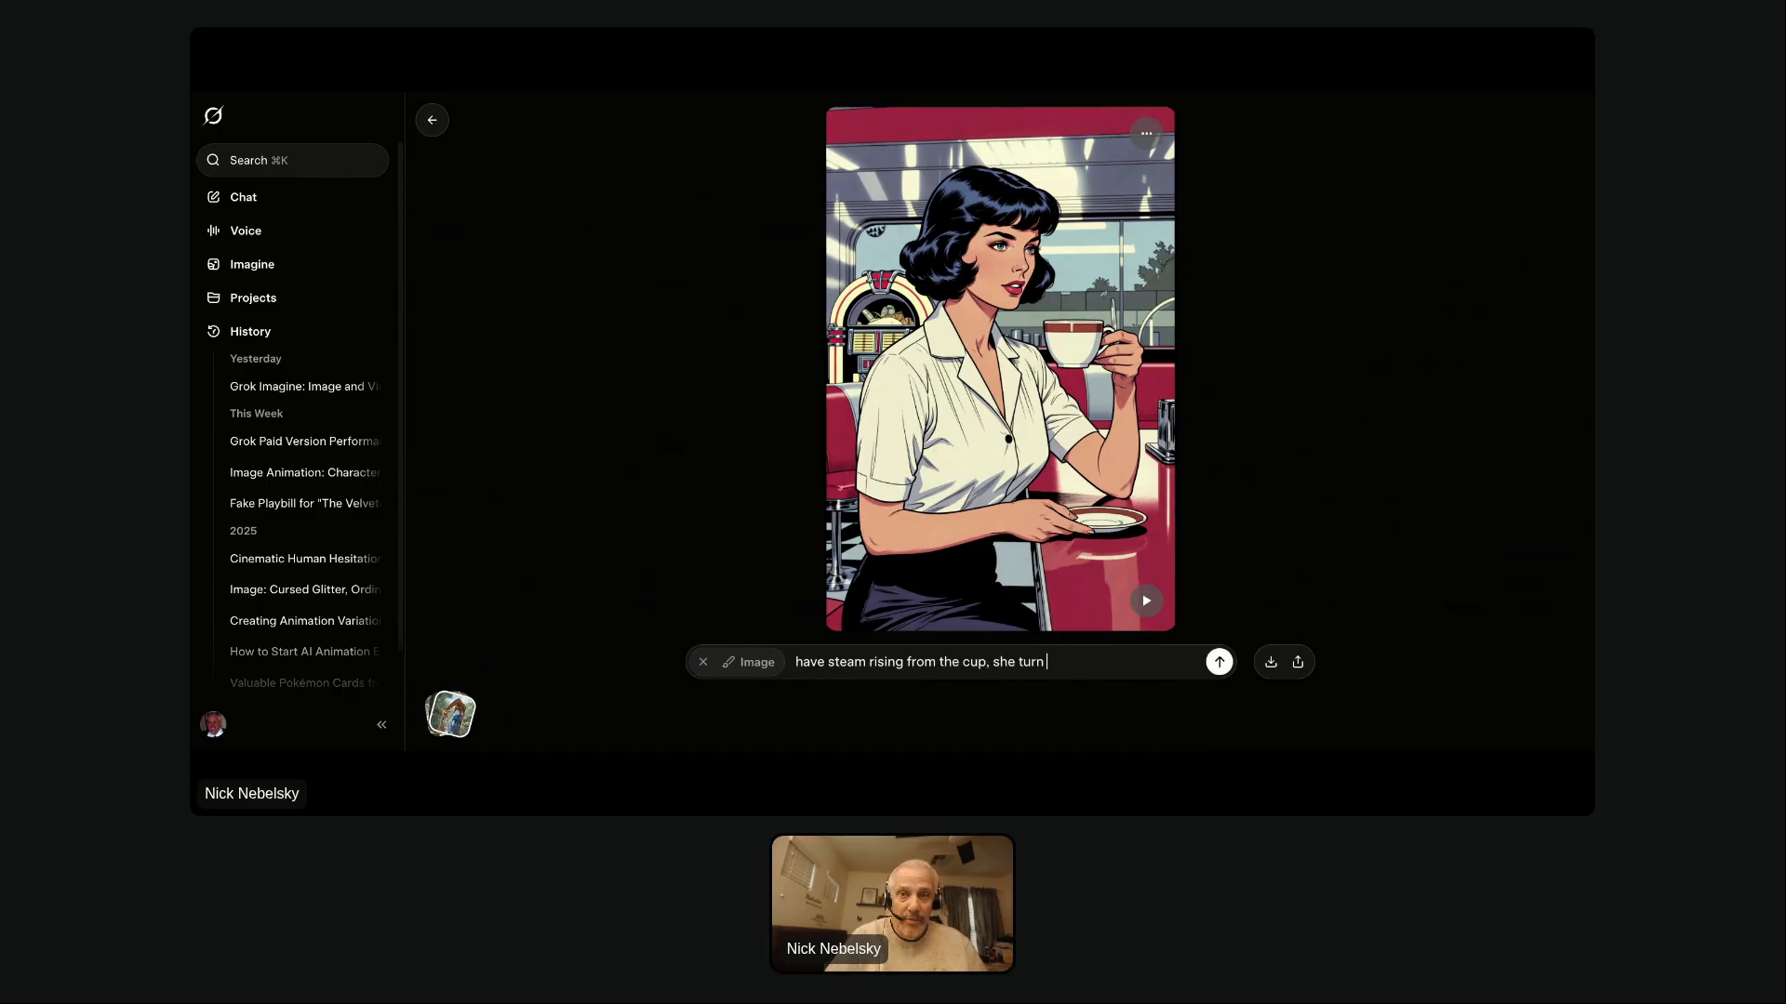
text(s to the ca)
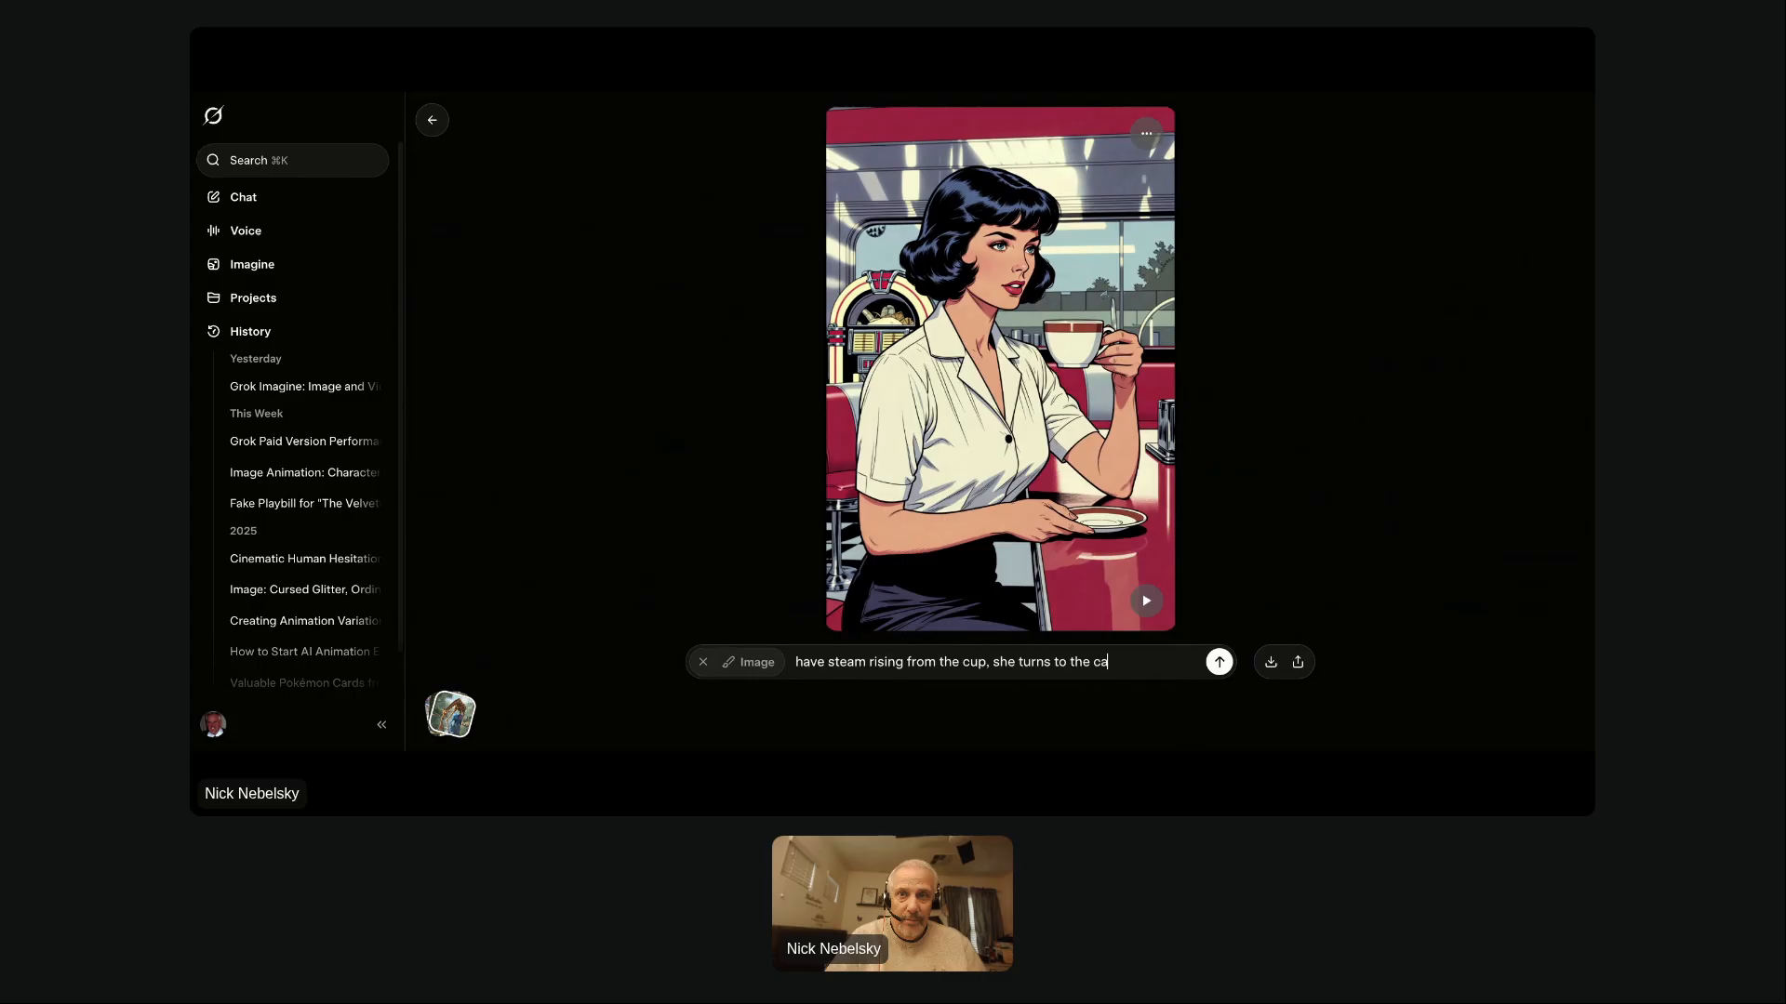
text(mera and says, ")
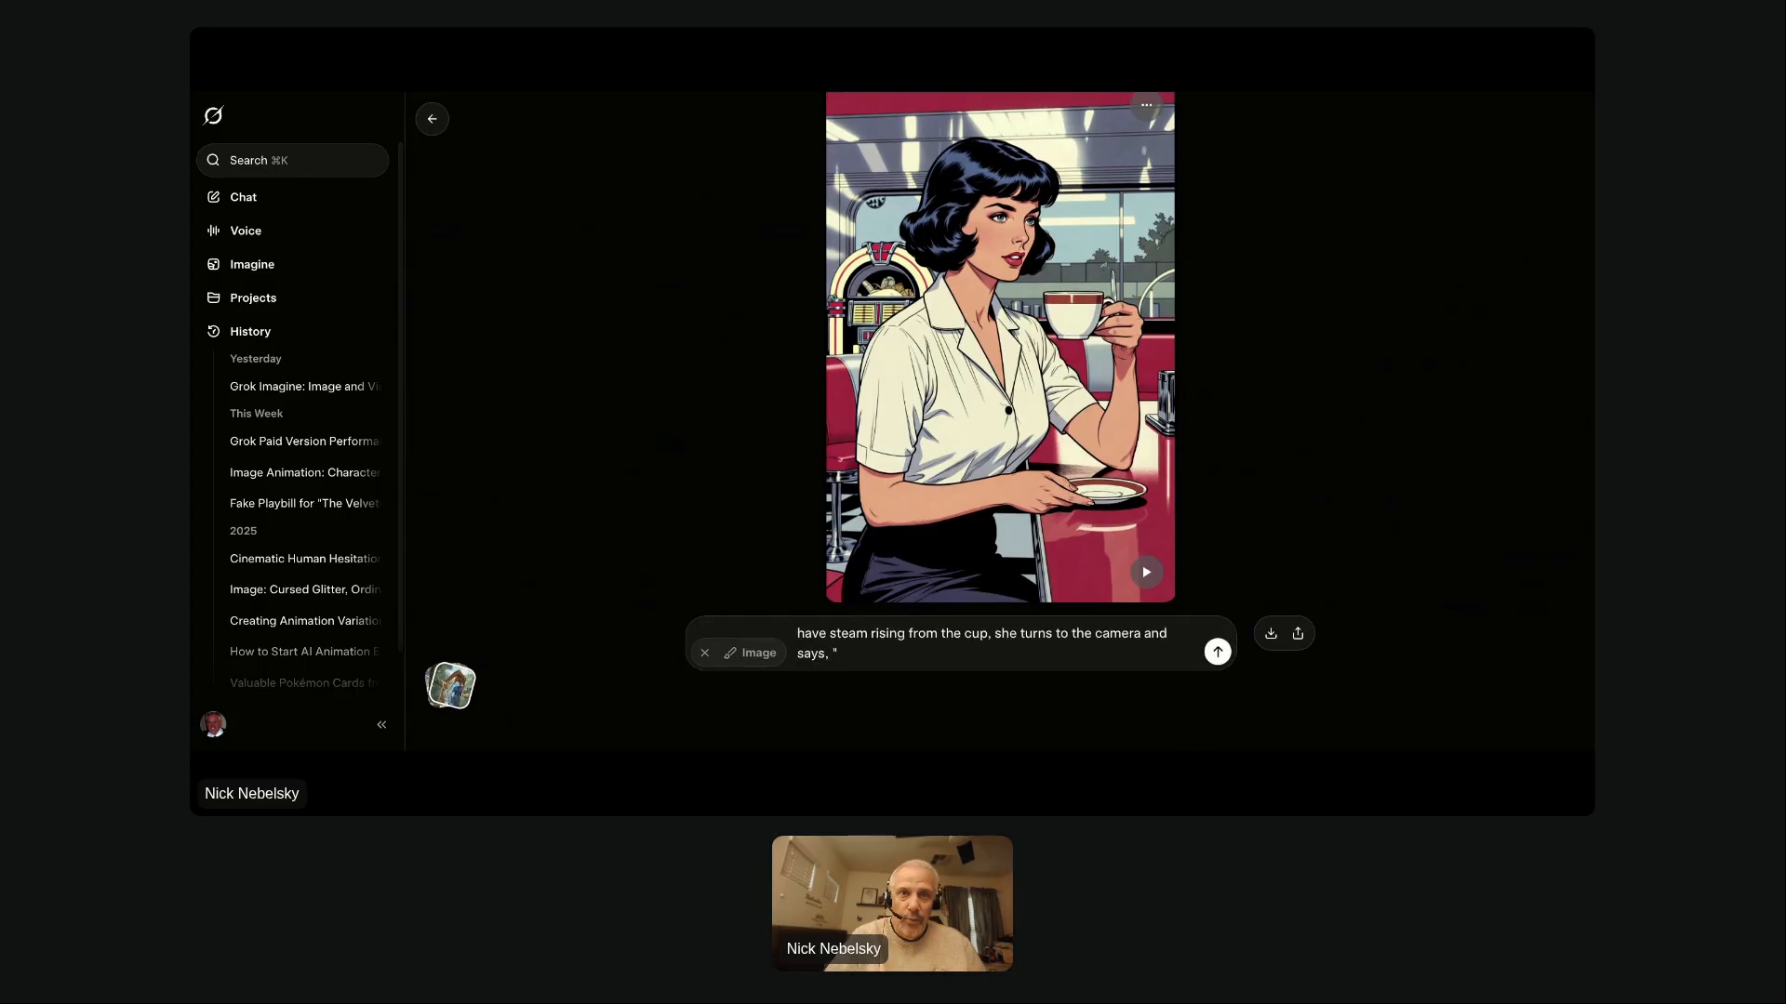
text(ooo that's too hot!")
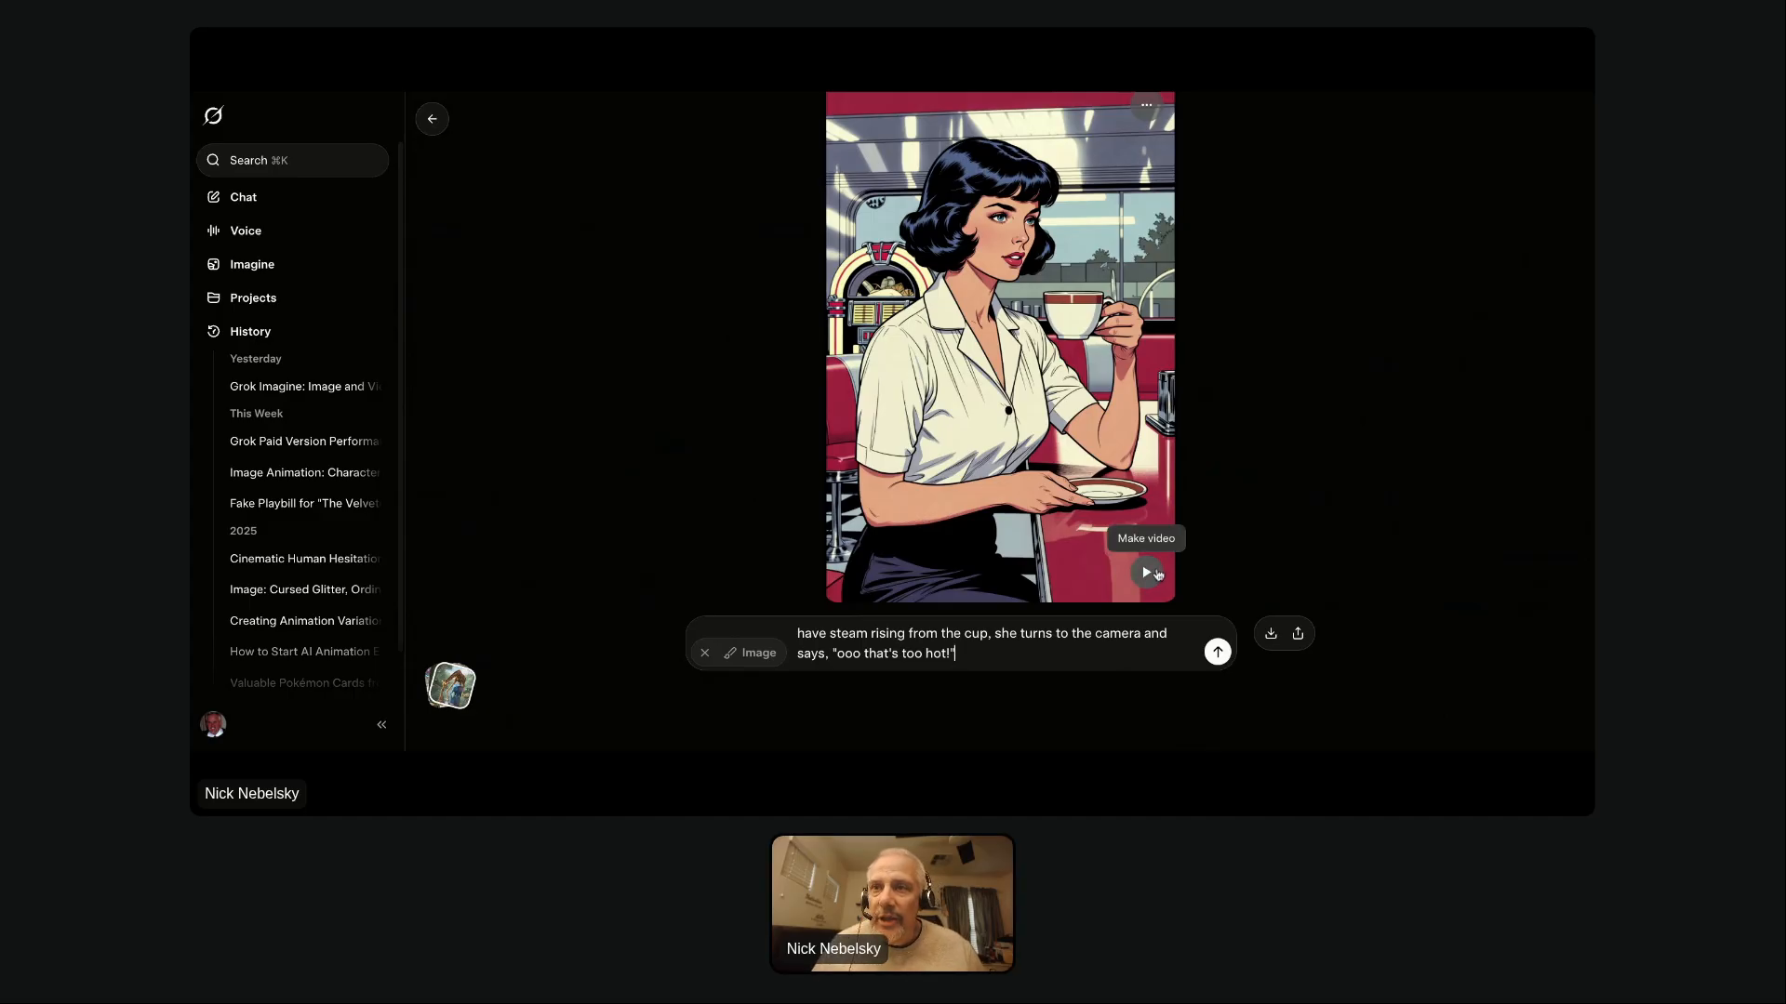
click(1153, 574)
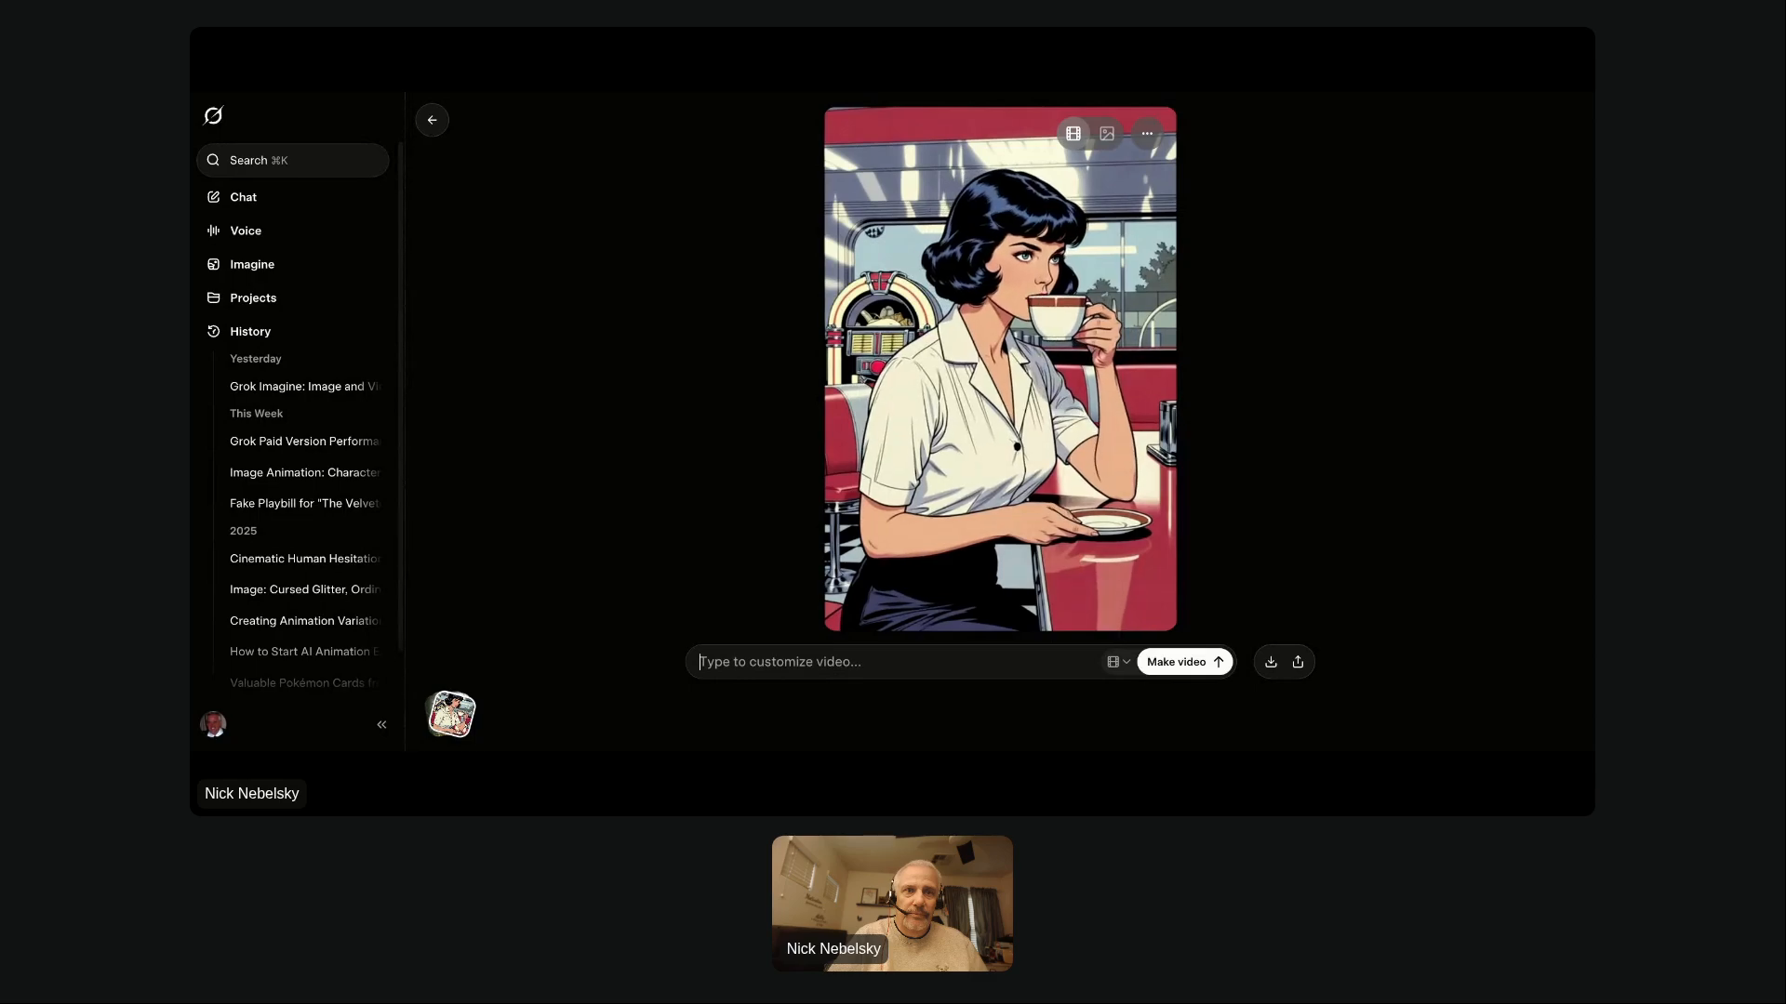
Make another video with the prompt "She turns to the front, Blows on the cup's rim and says, "Oh that's too hot!"".
click(834, 667)
text(She )
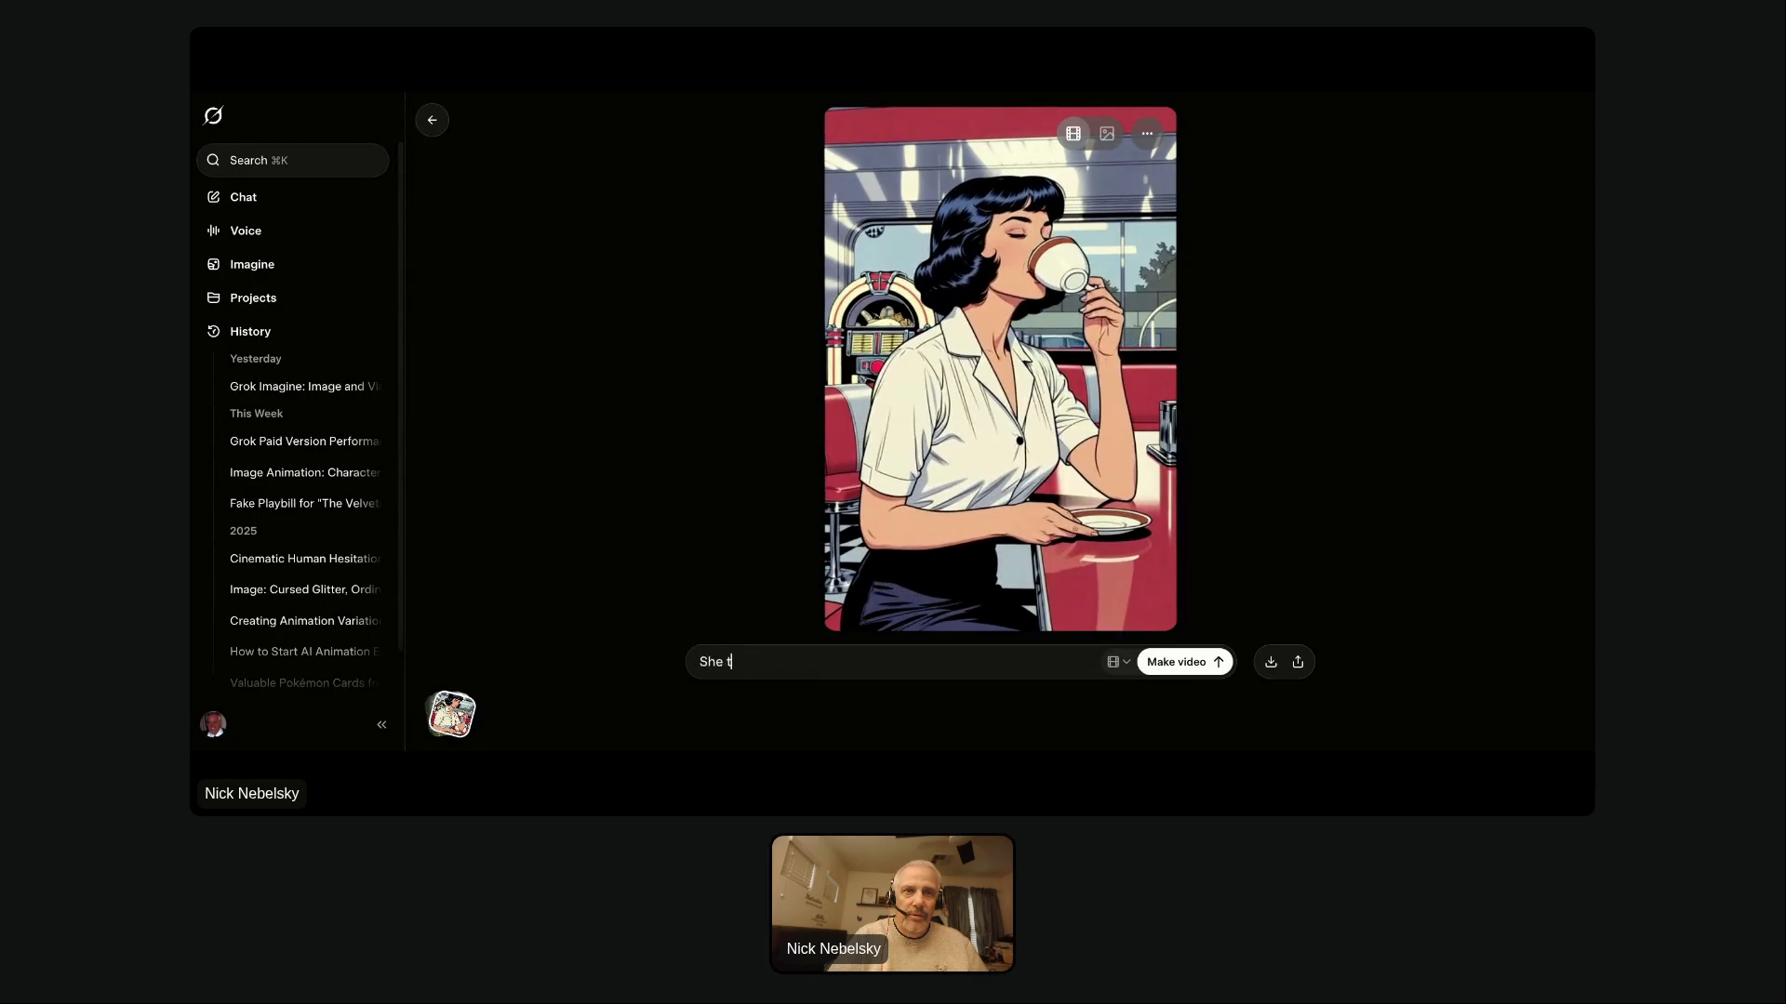
text(turns to the )
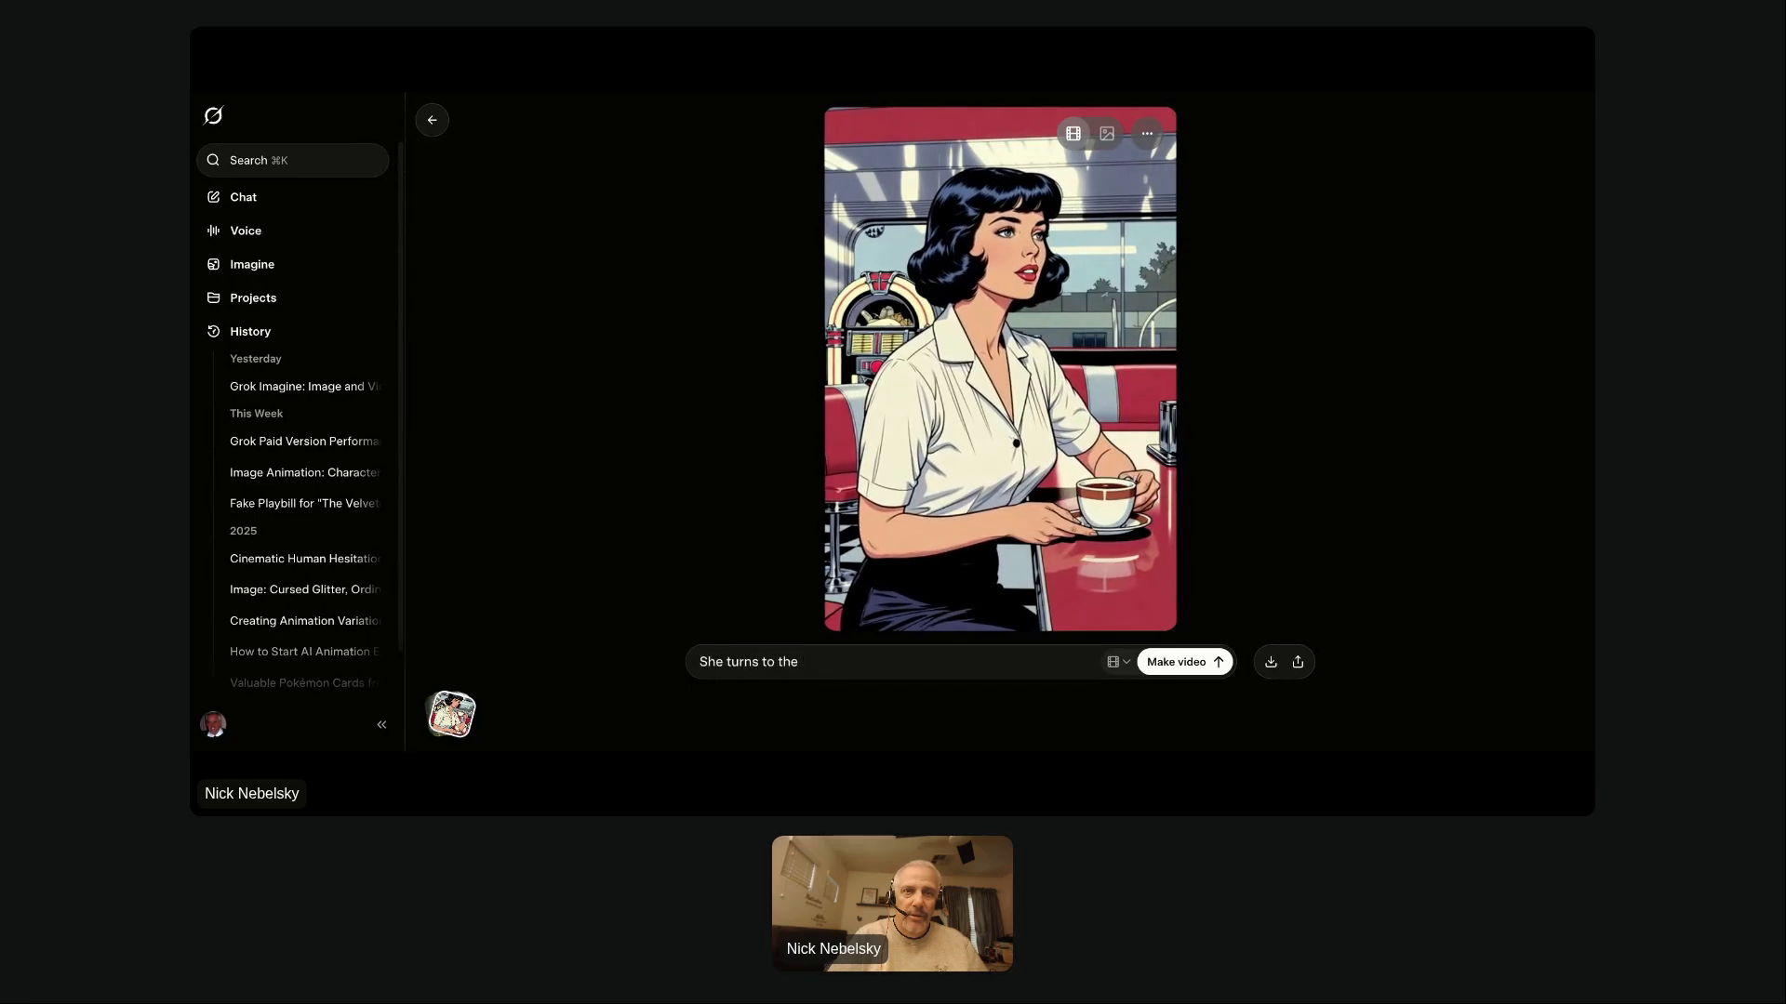
text(f)
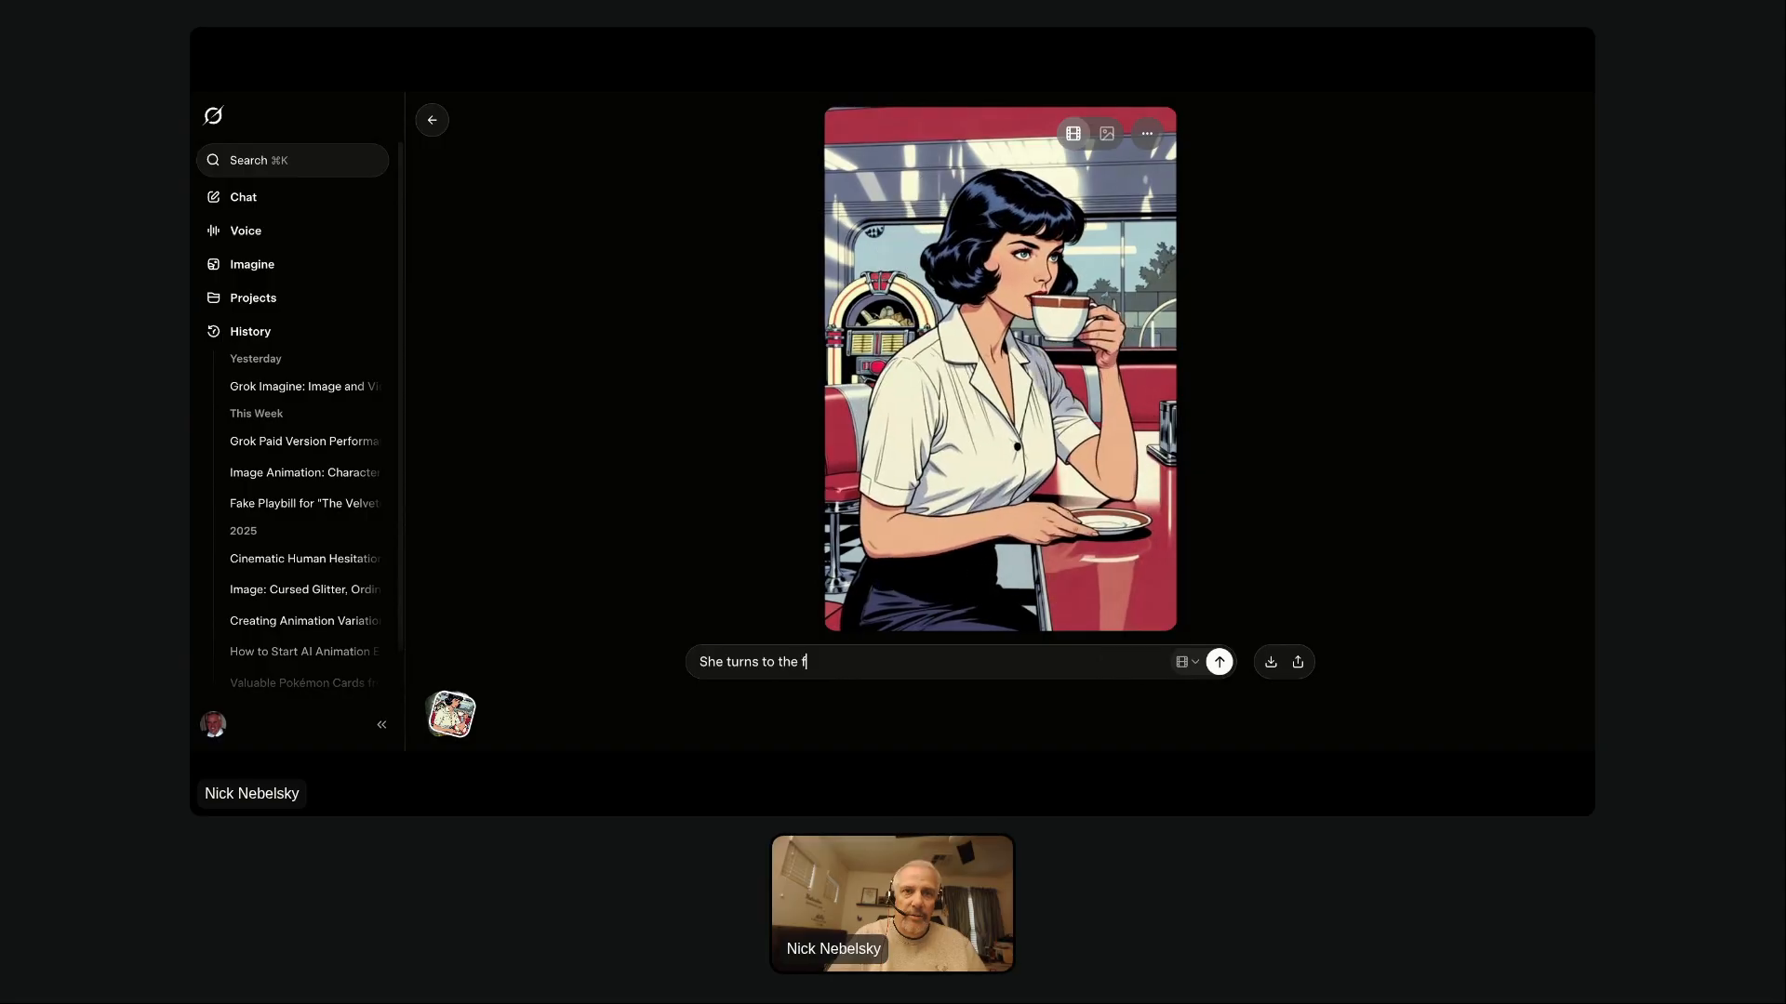
text(ront, ")
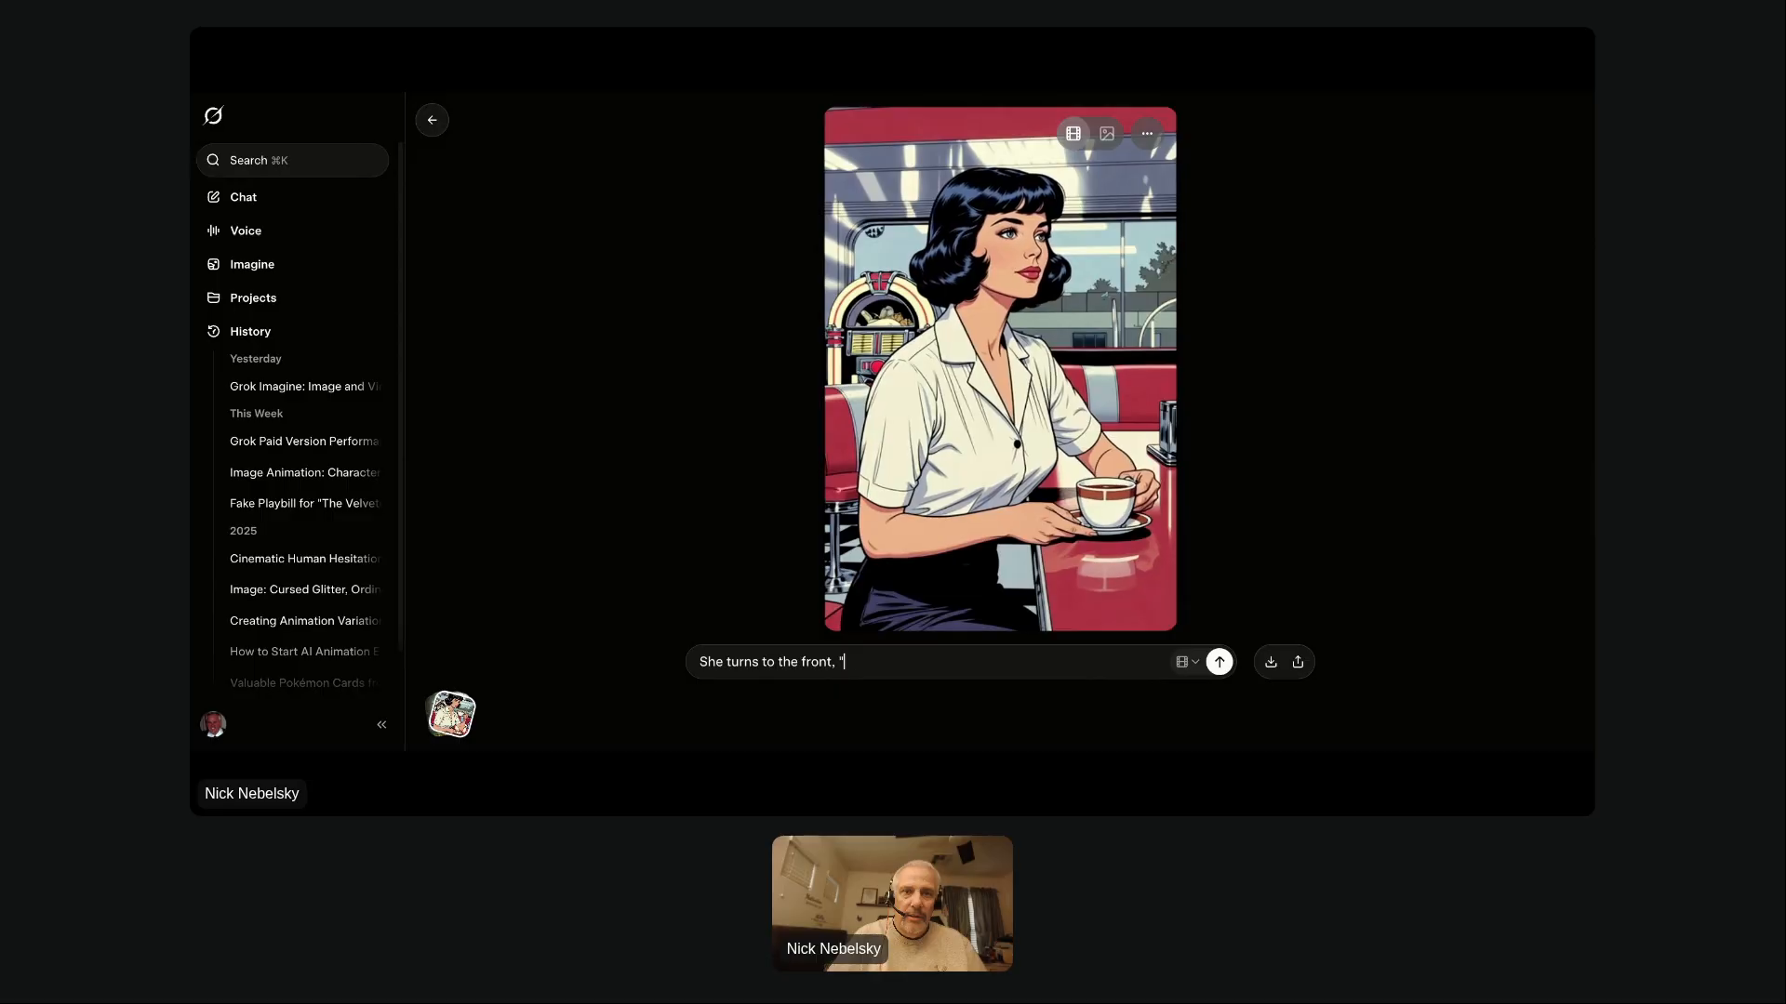
text(Blows on the cup's rim and says, "Oh that)
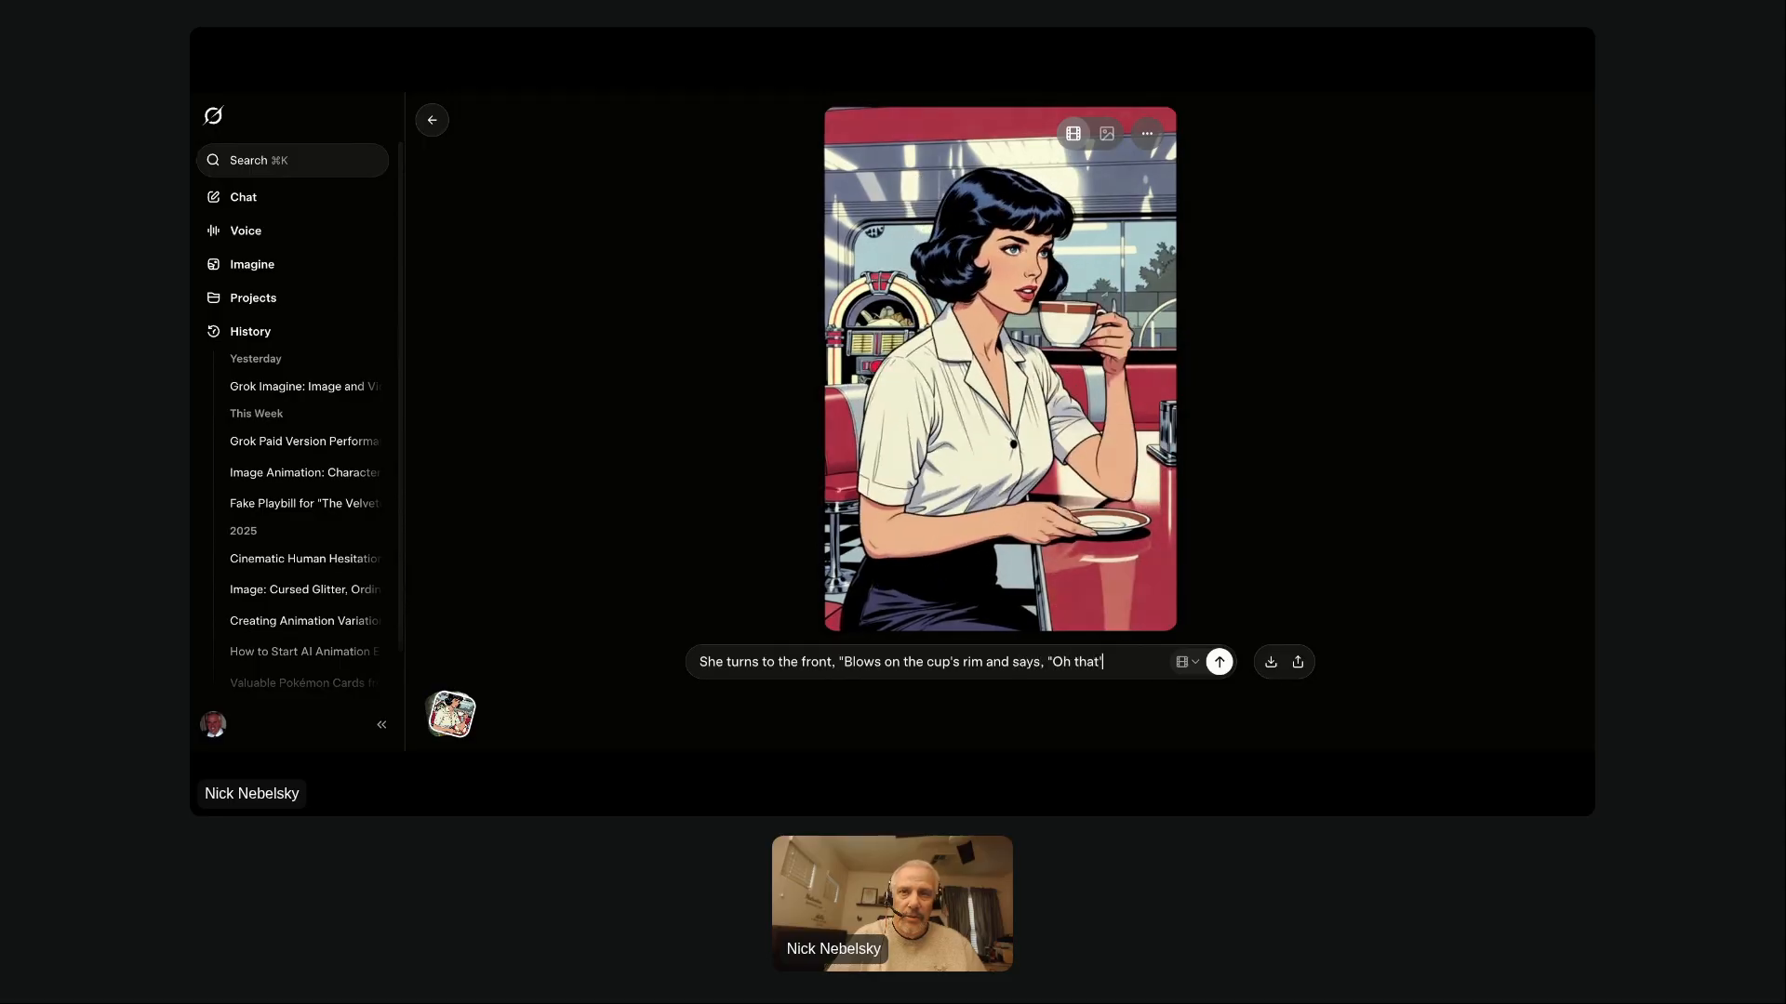
text(ot!)
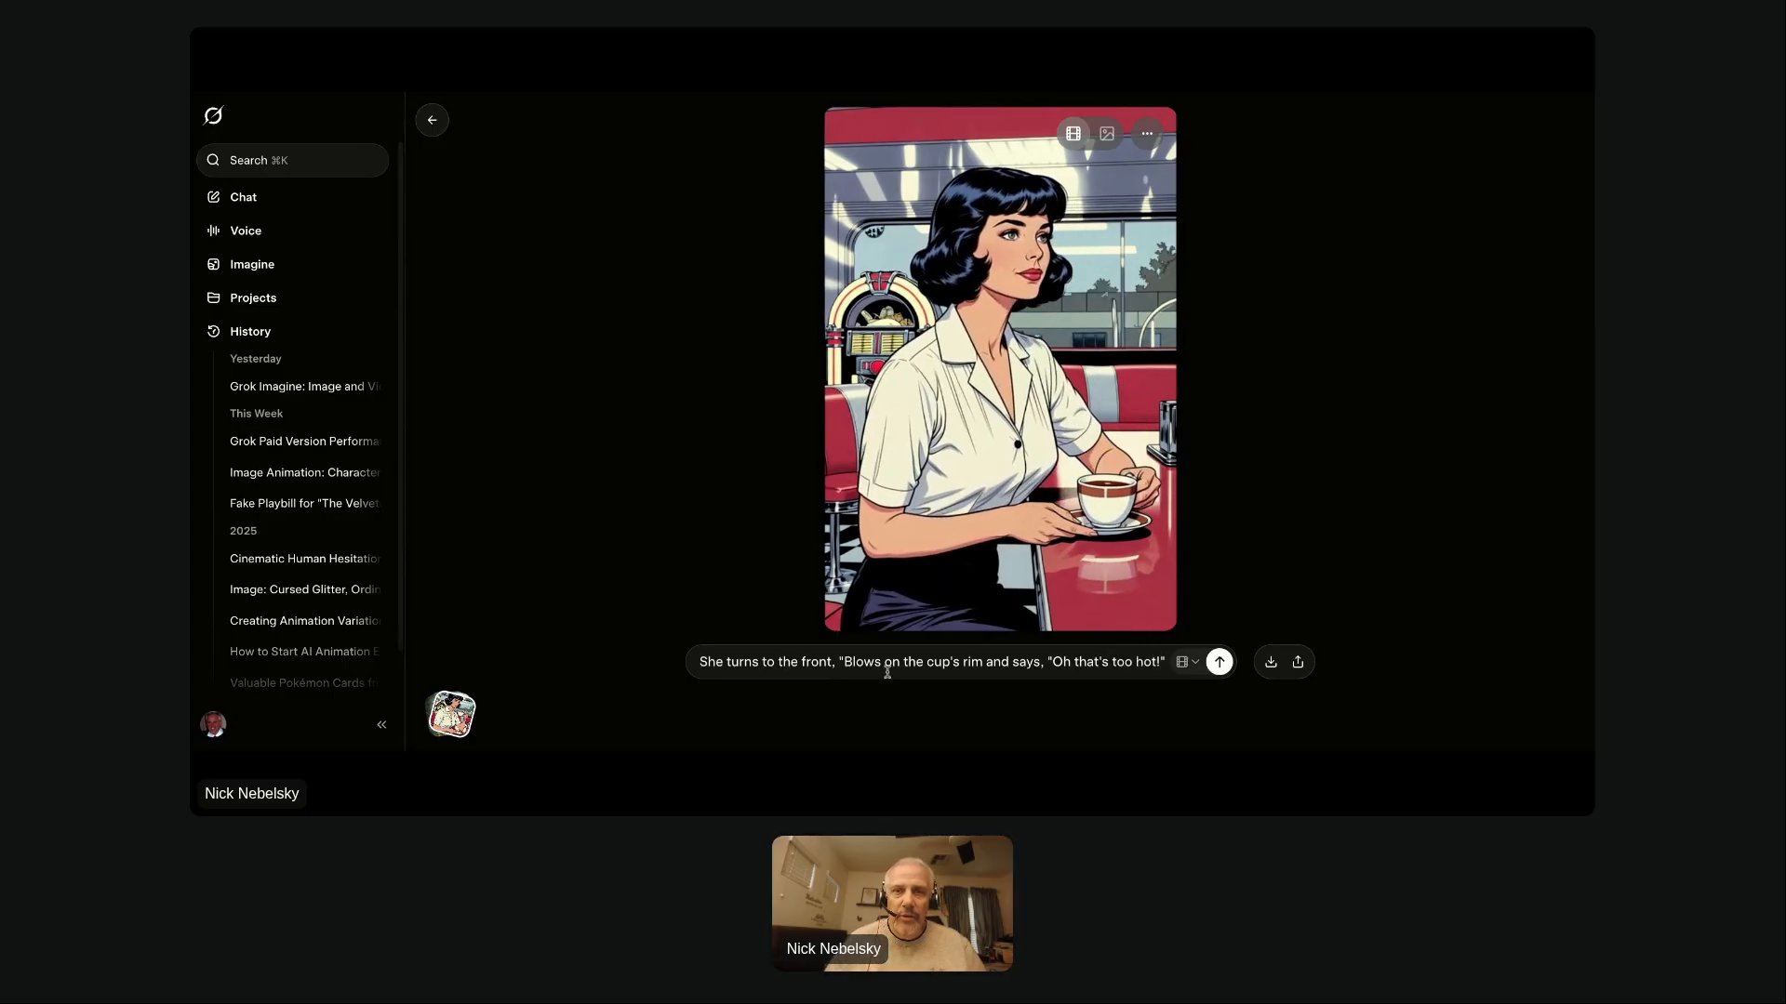
click(845, 661)
key(BackSpace)
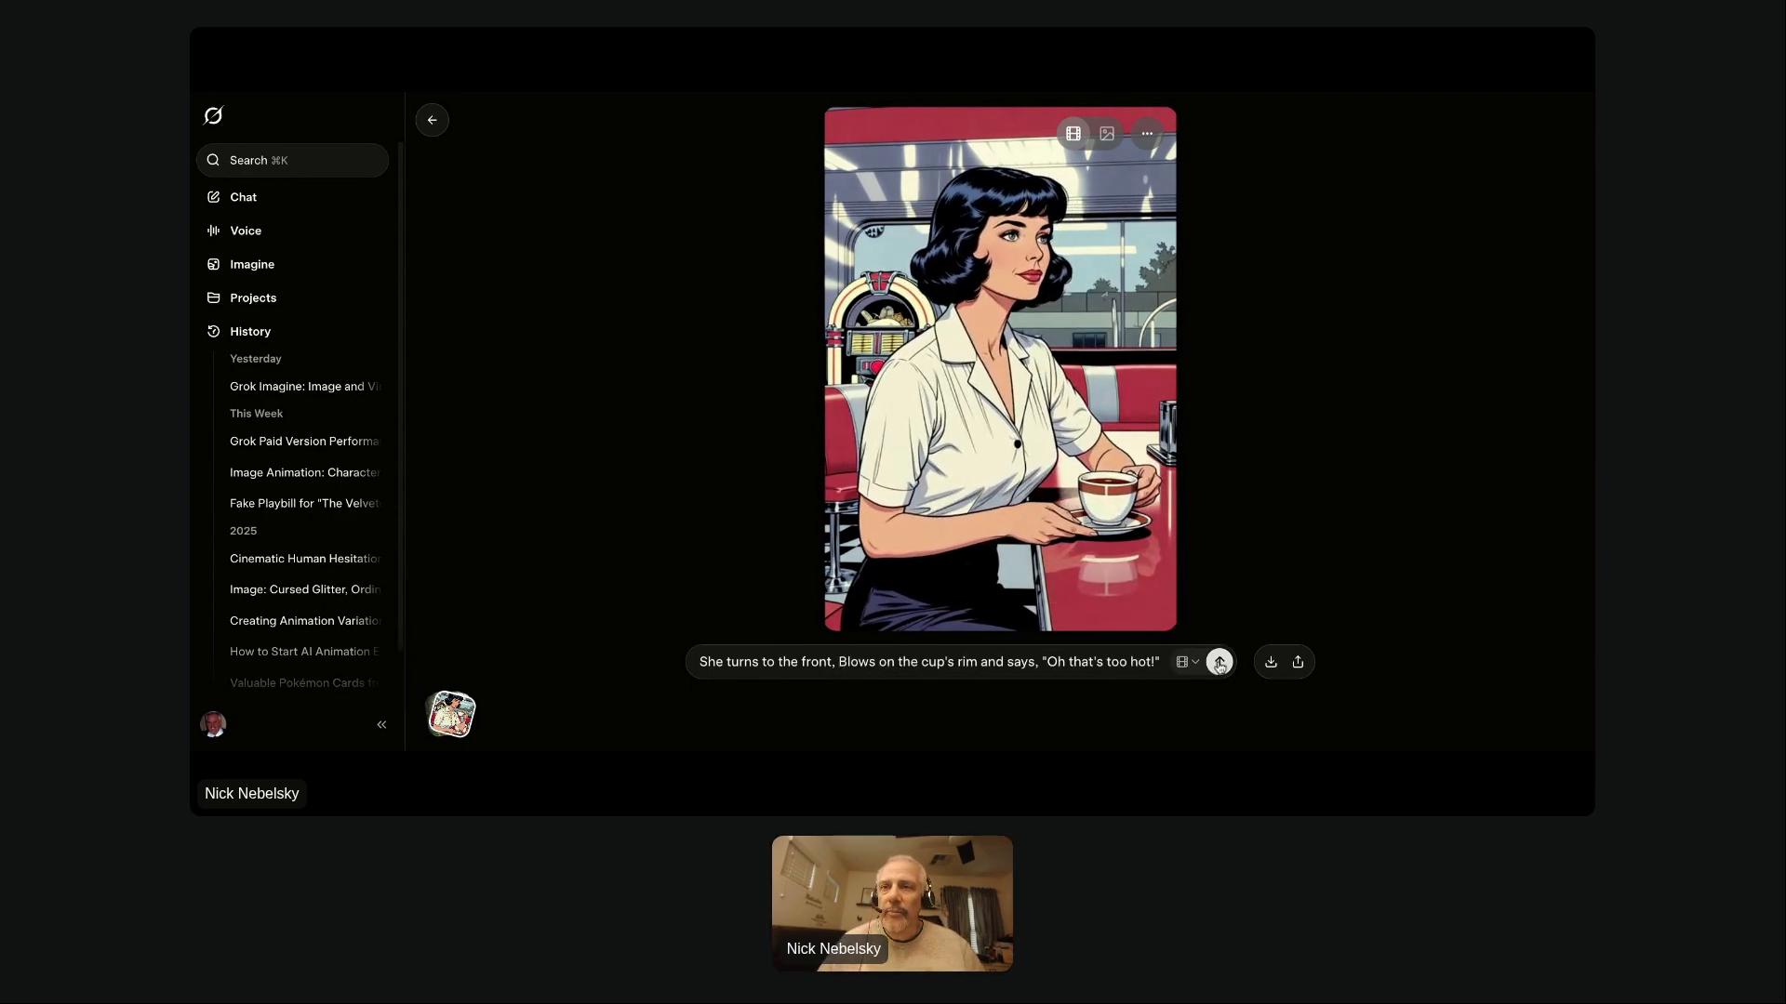
click(1220, 663)
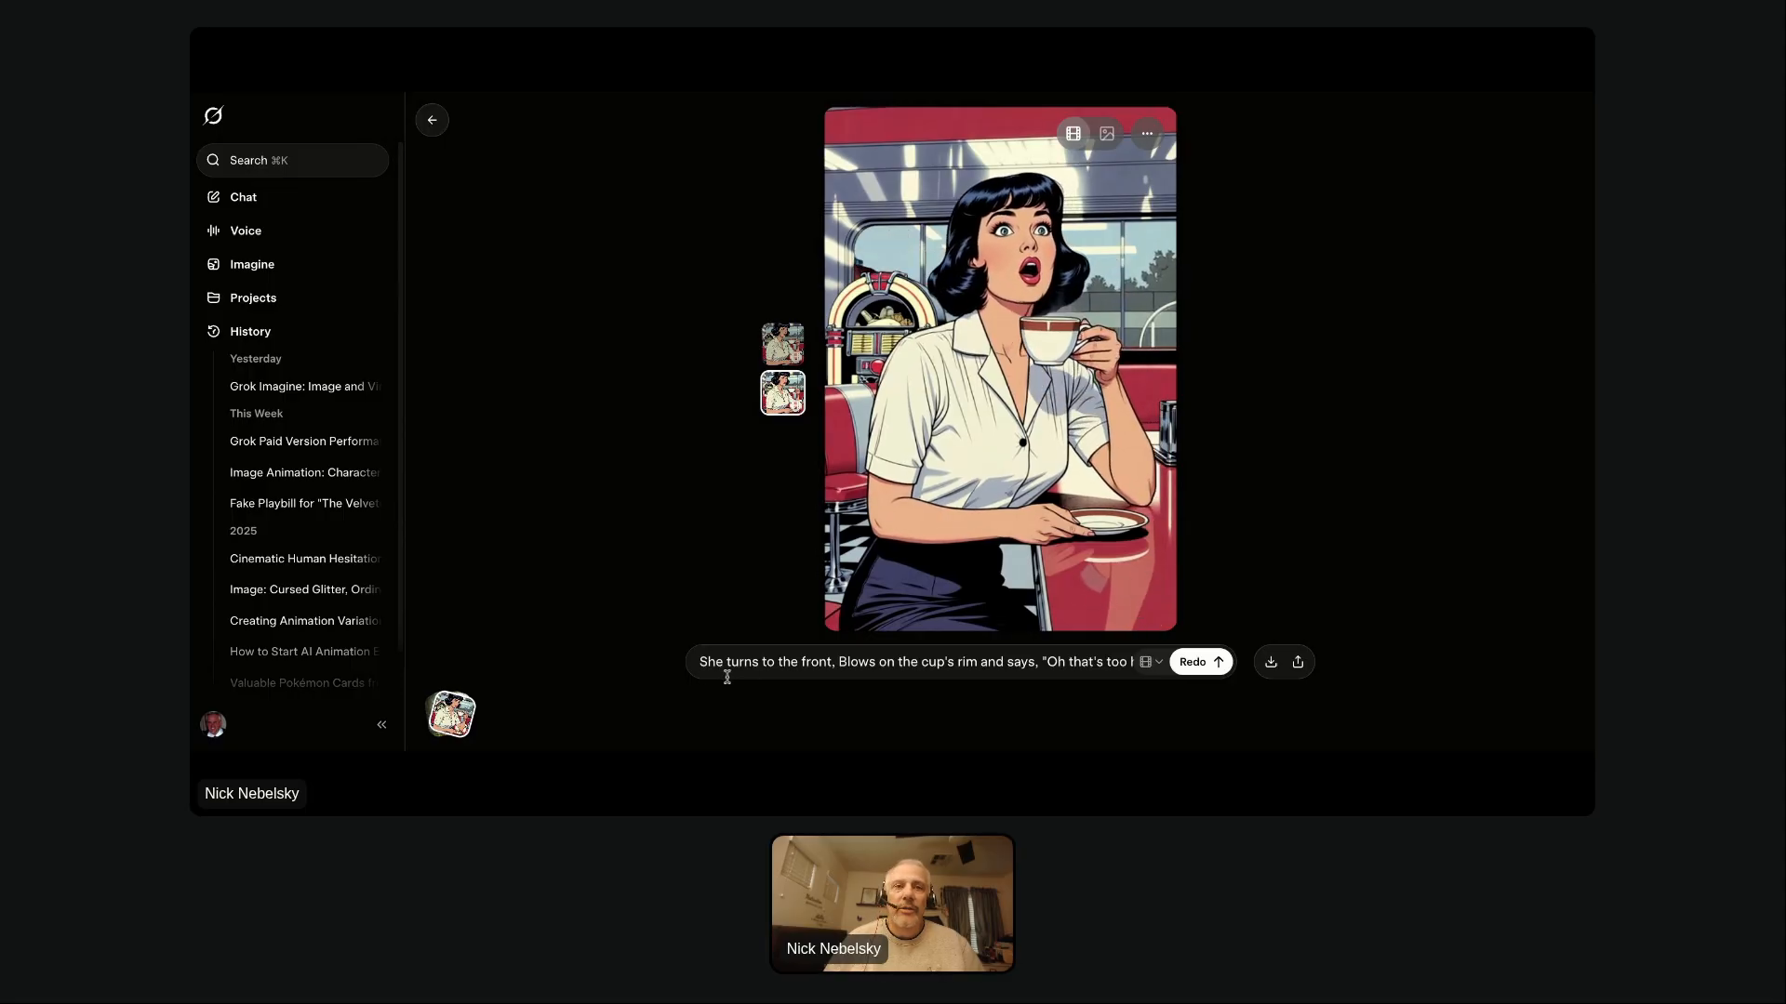
Replace the video prompt with the copied "A sun-drenched Parisian café, morning light filtering through fogged windows" text and generate a video from it.
click(698, 662)
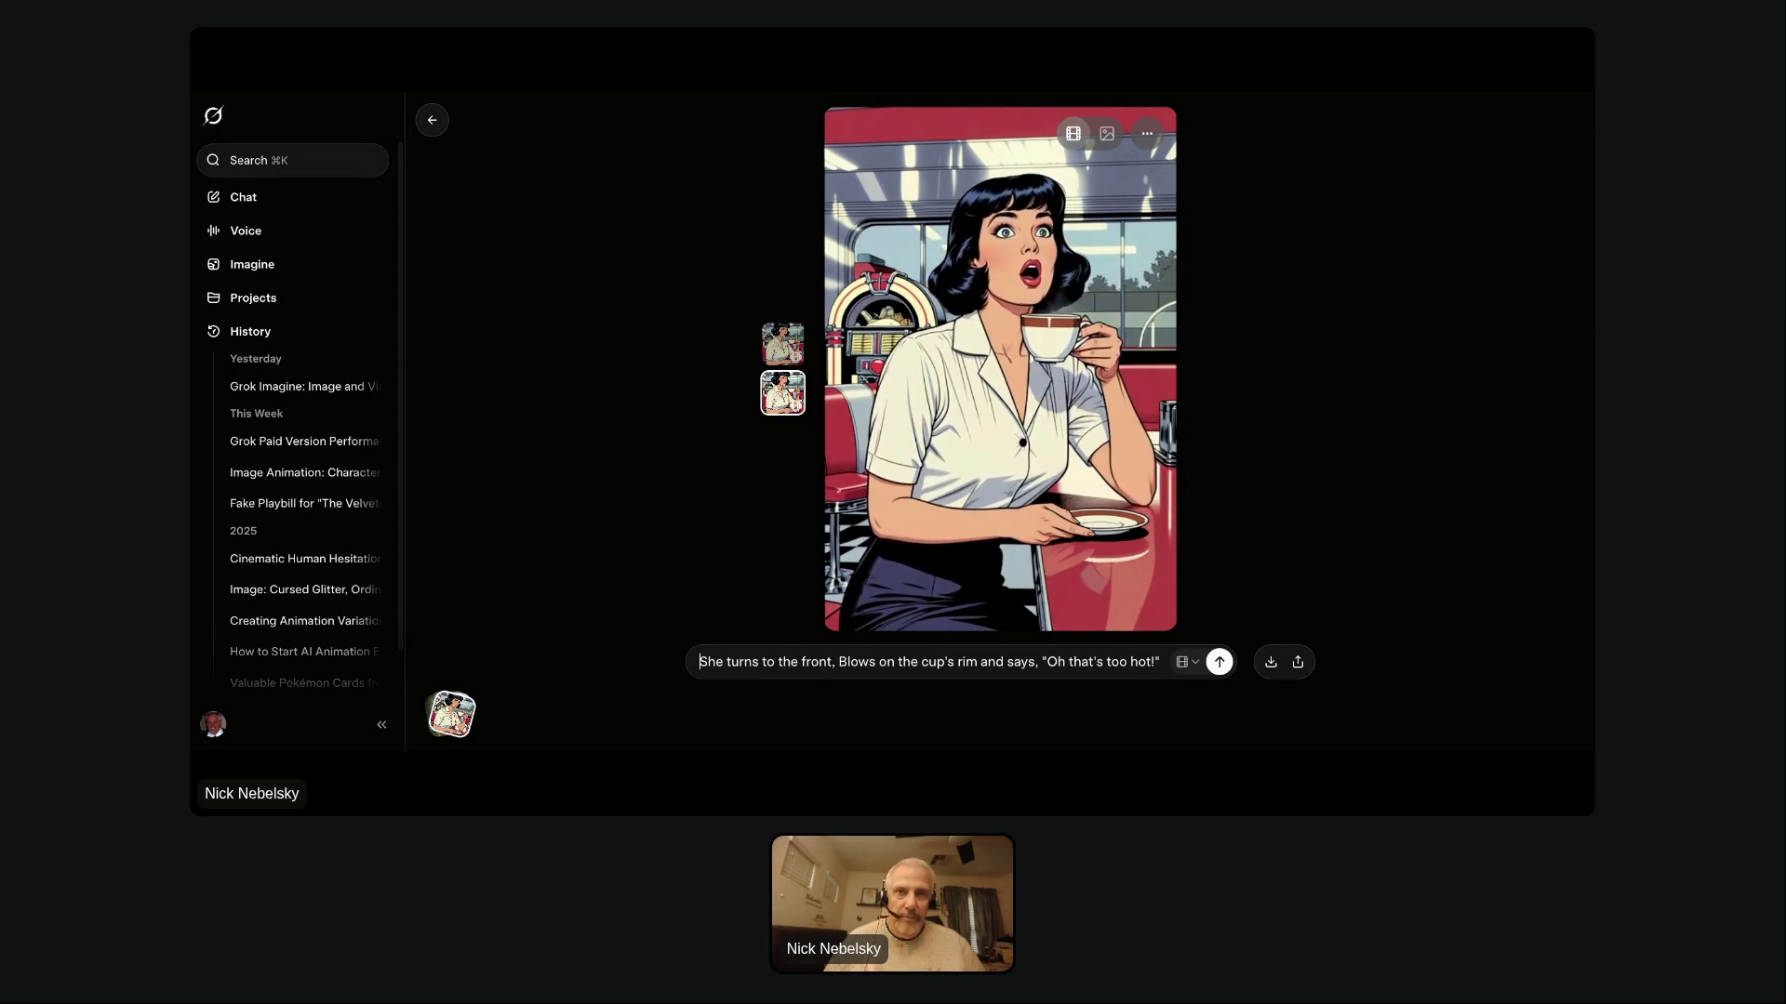
key(ctrl+a)
key(ctrl+v)
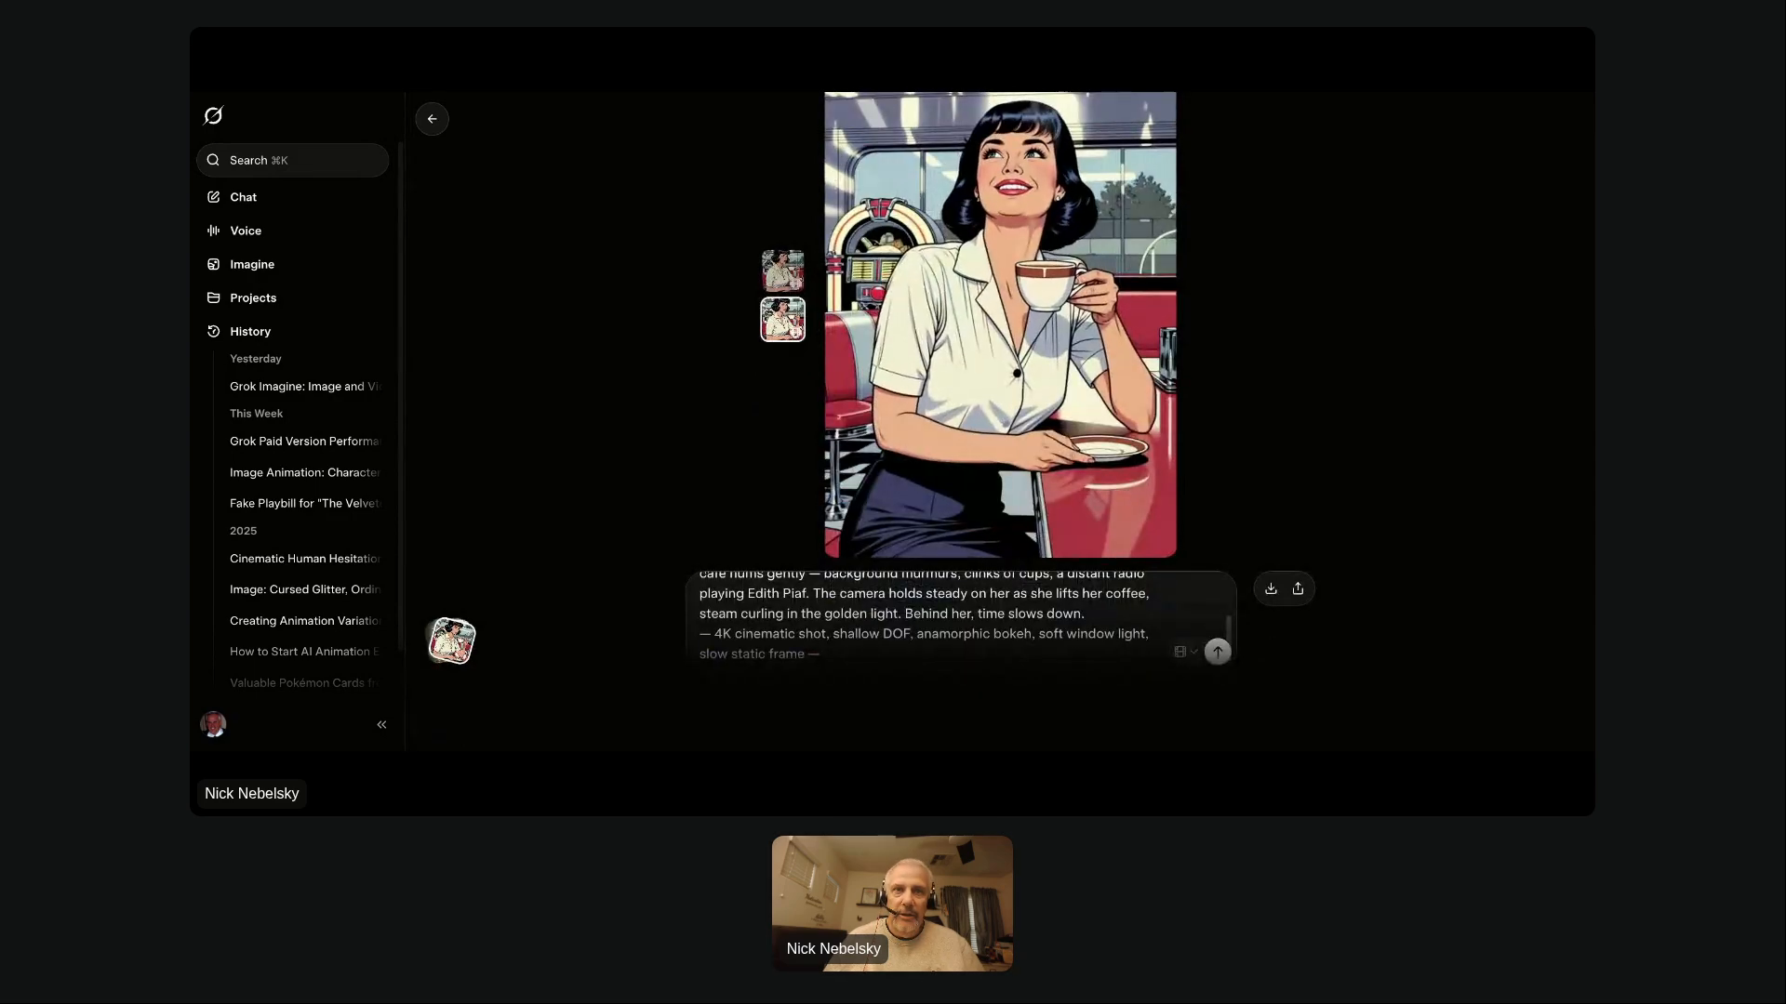
click(1217, 653)
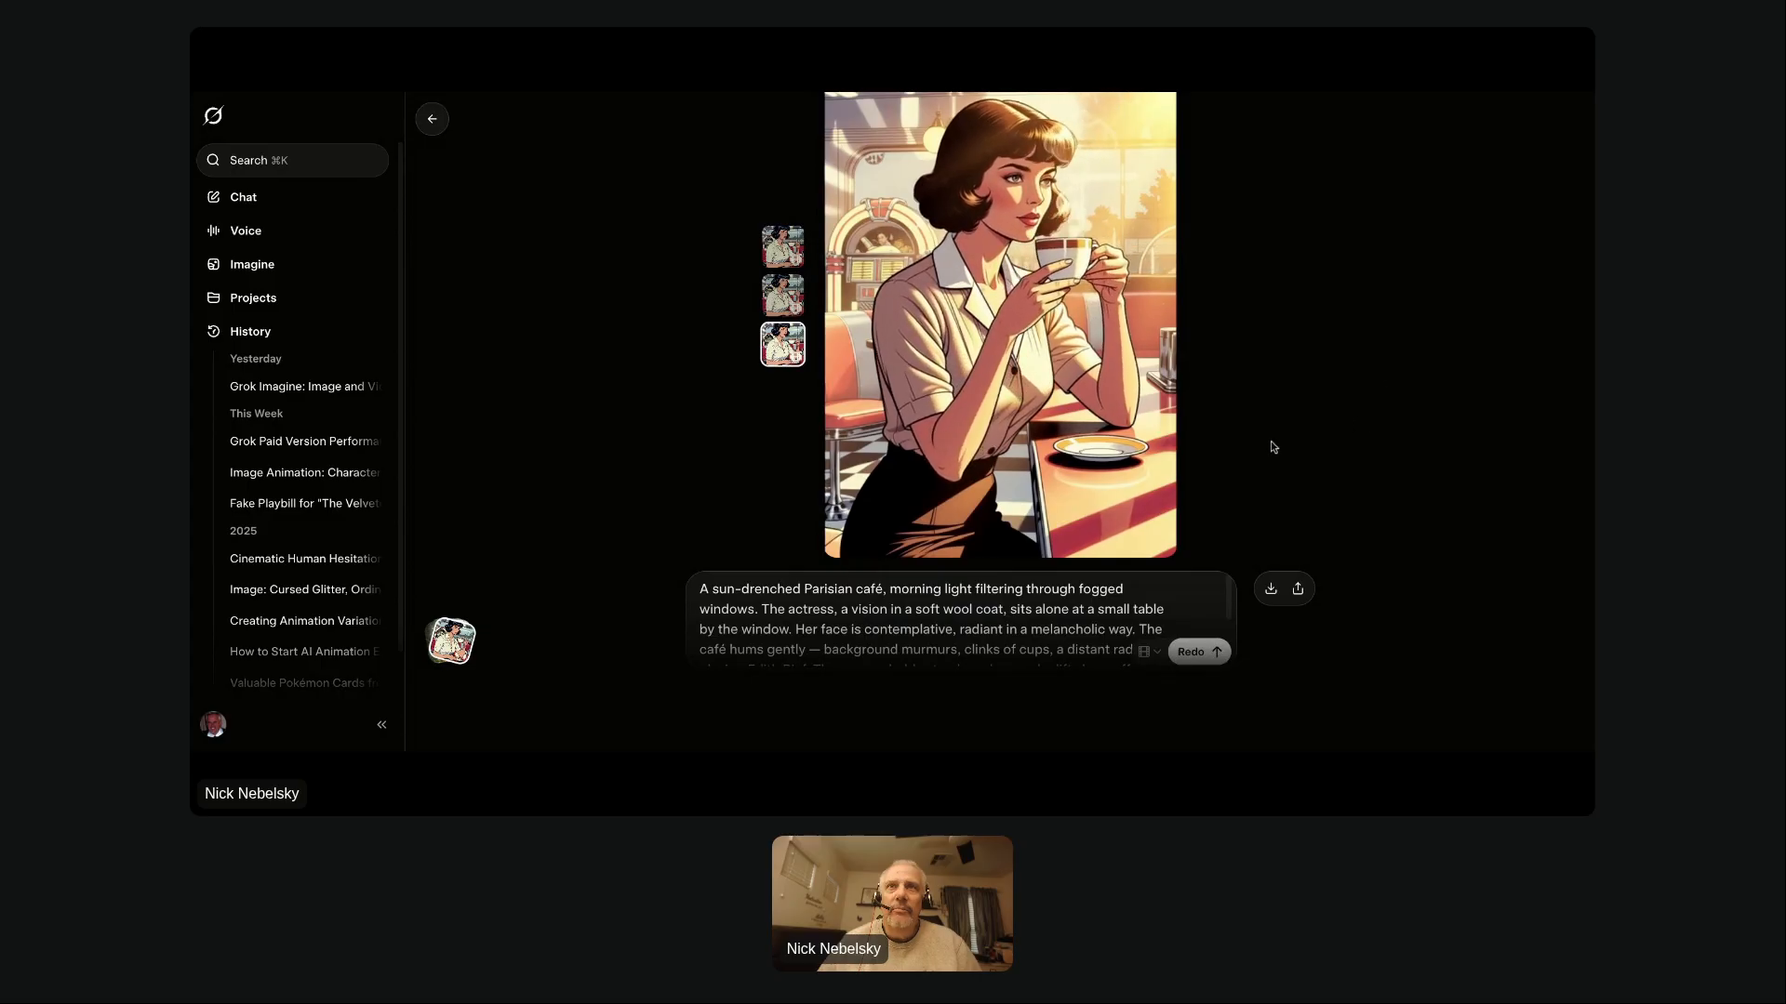
Pause the café-prompt video and read its prompt through to the "4K cinematic shot, shallow DOF" line at the end.
click(876, 520)
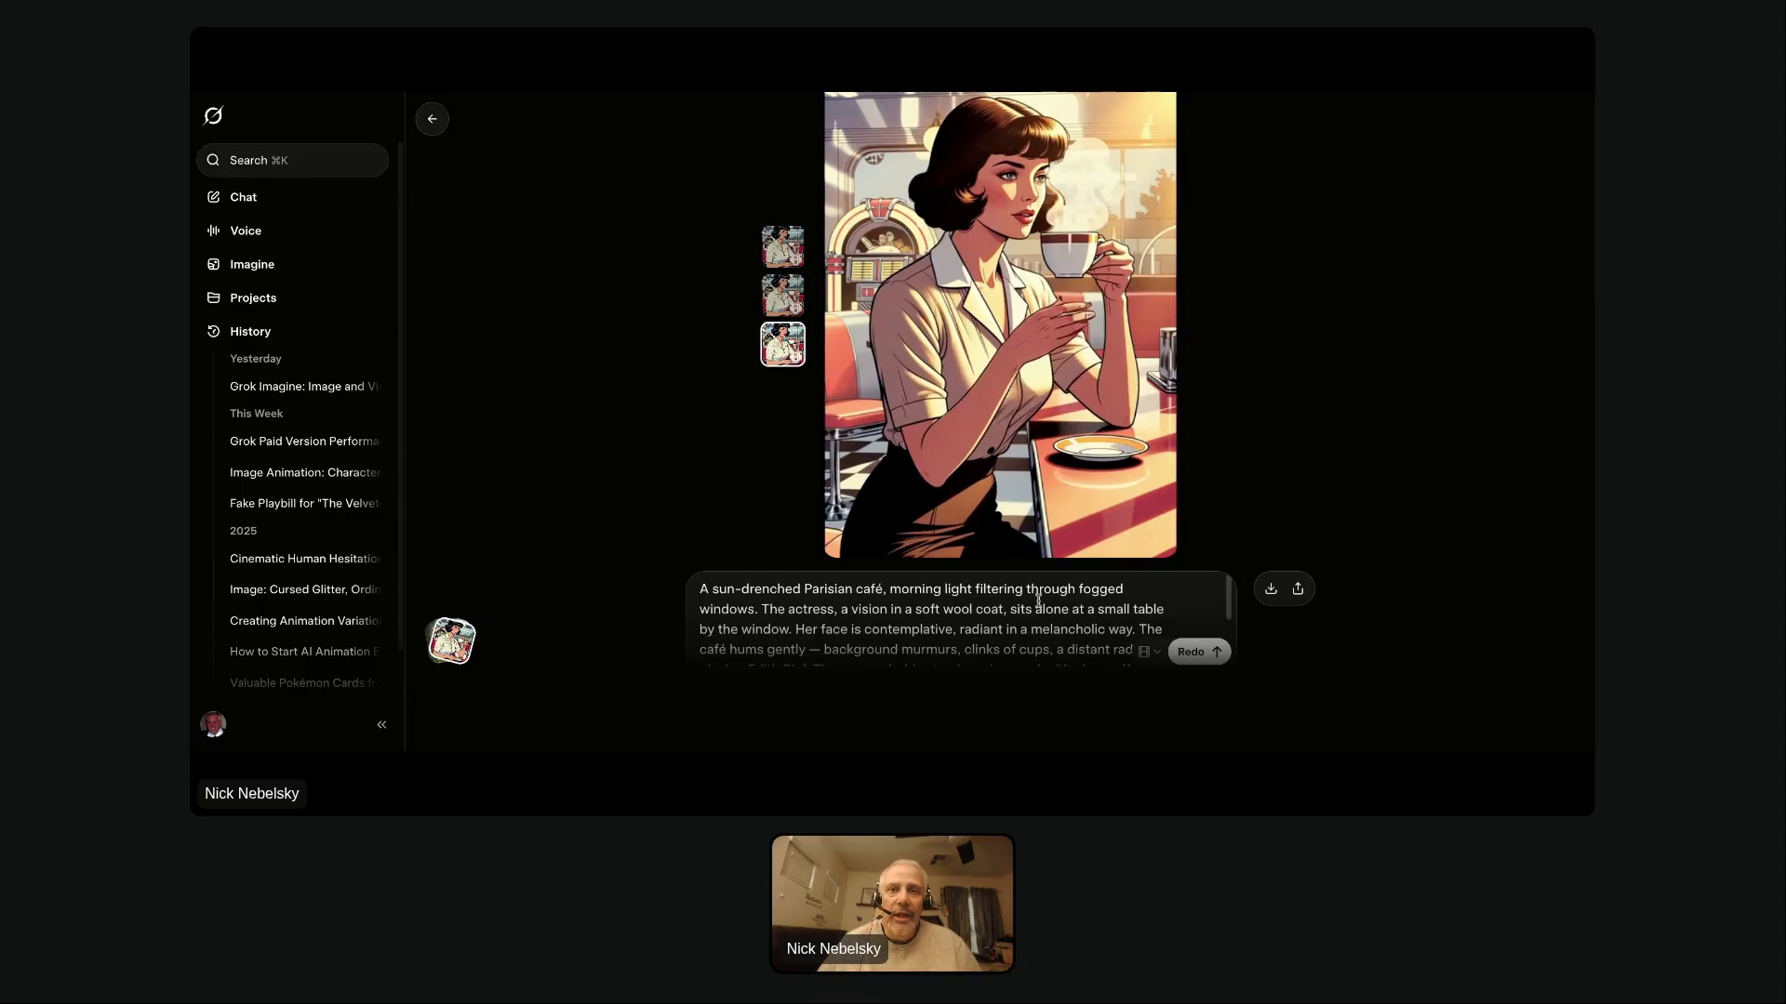
scroll(1036, 605, down, 2)
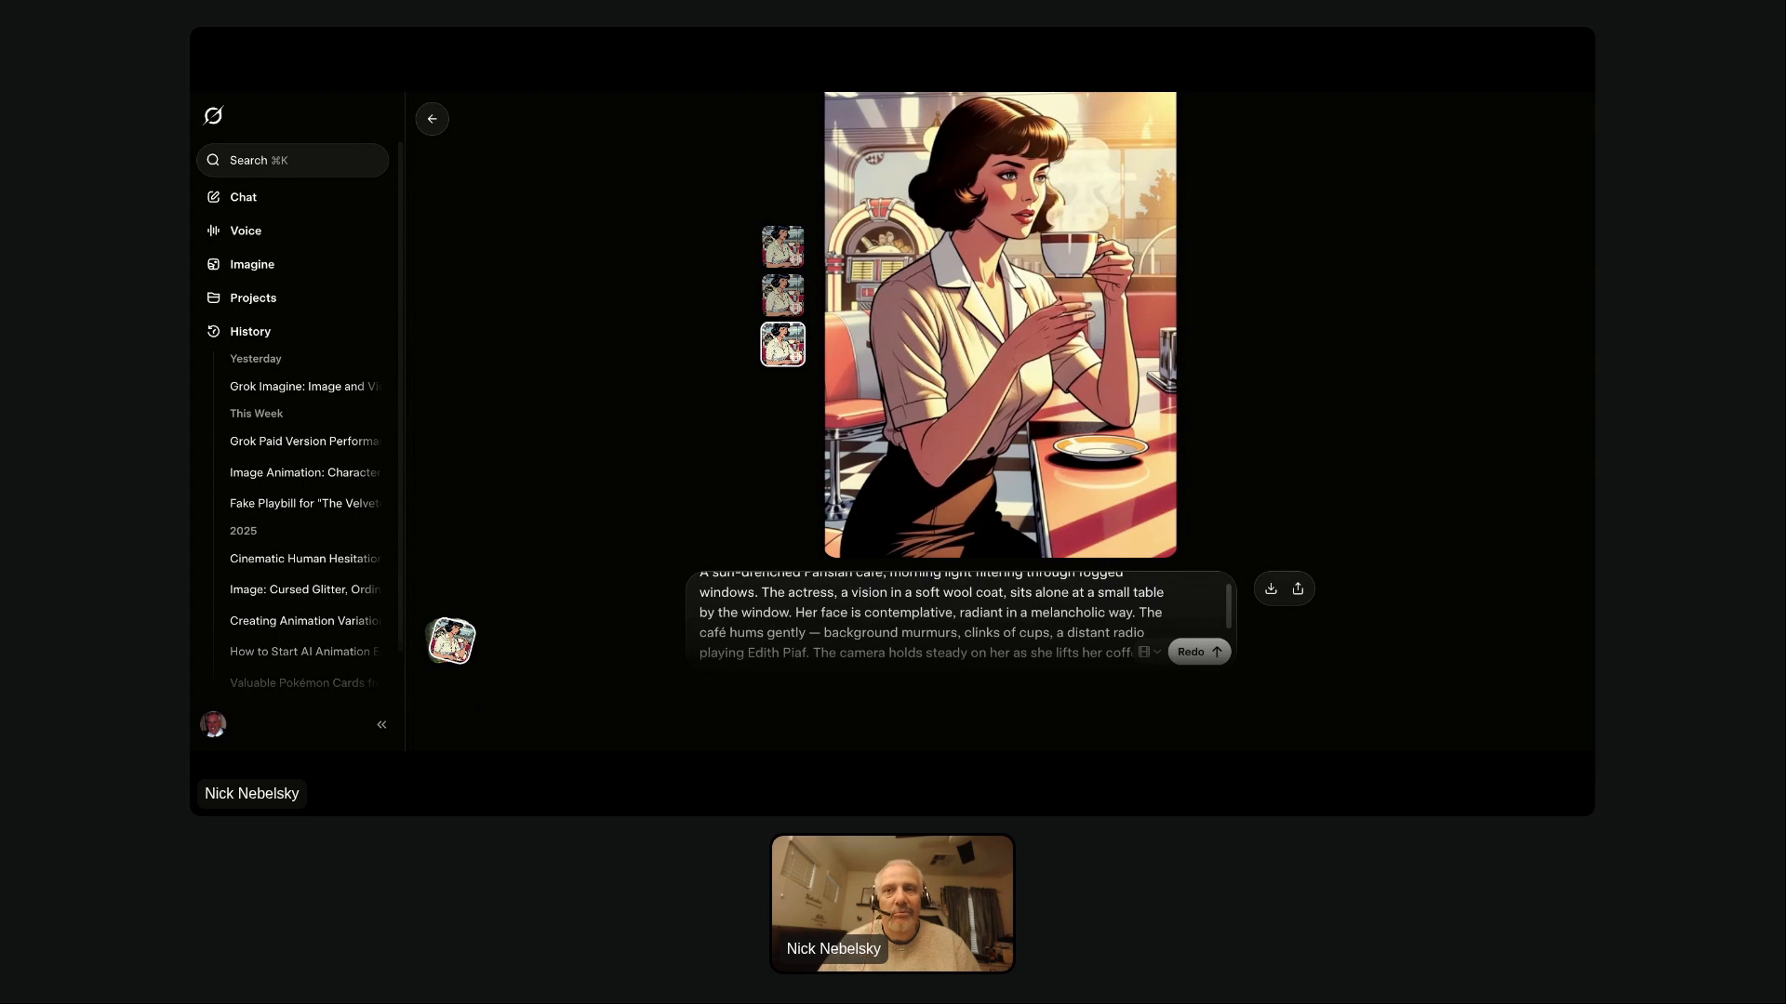
scroll(958, 618, down, 1)
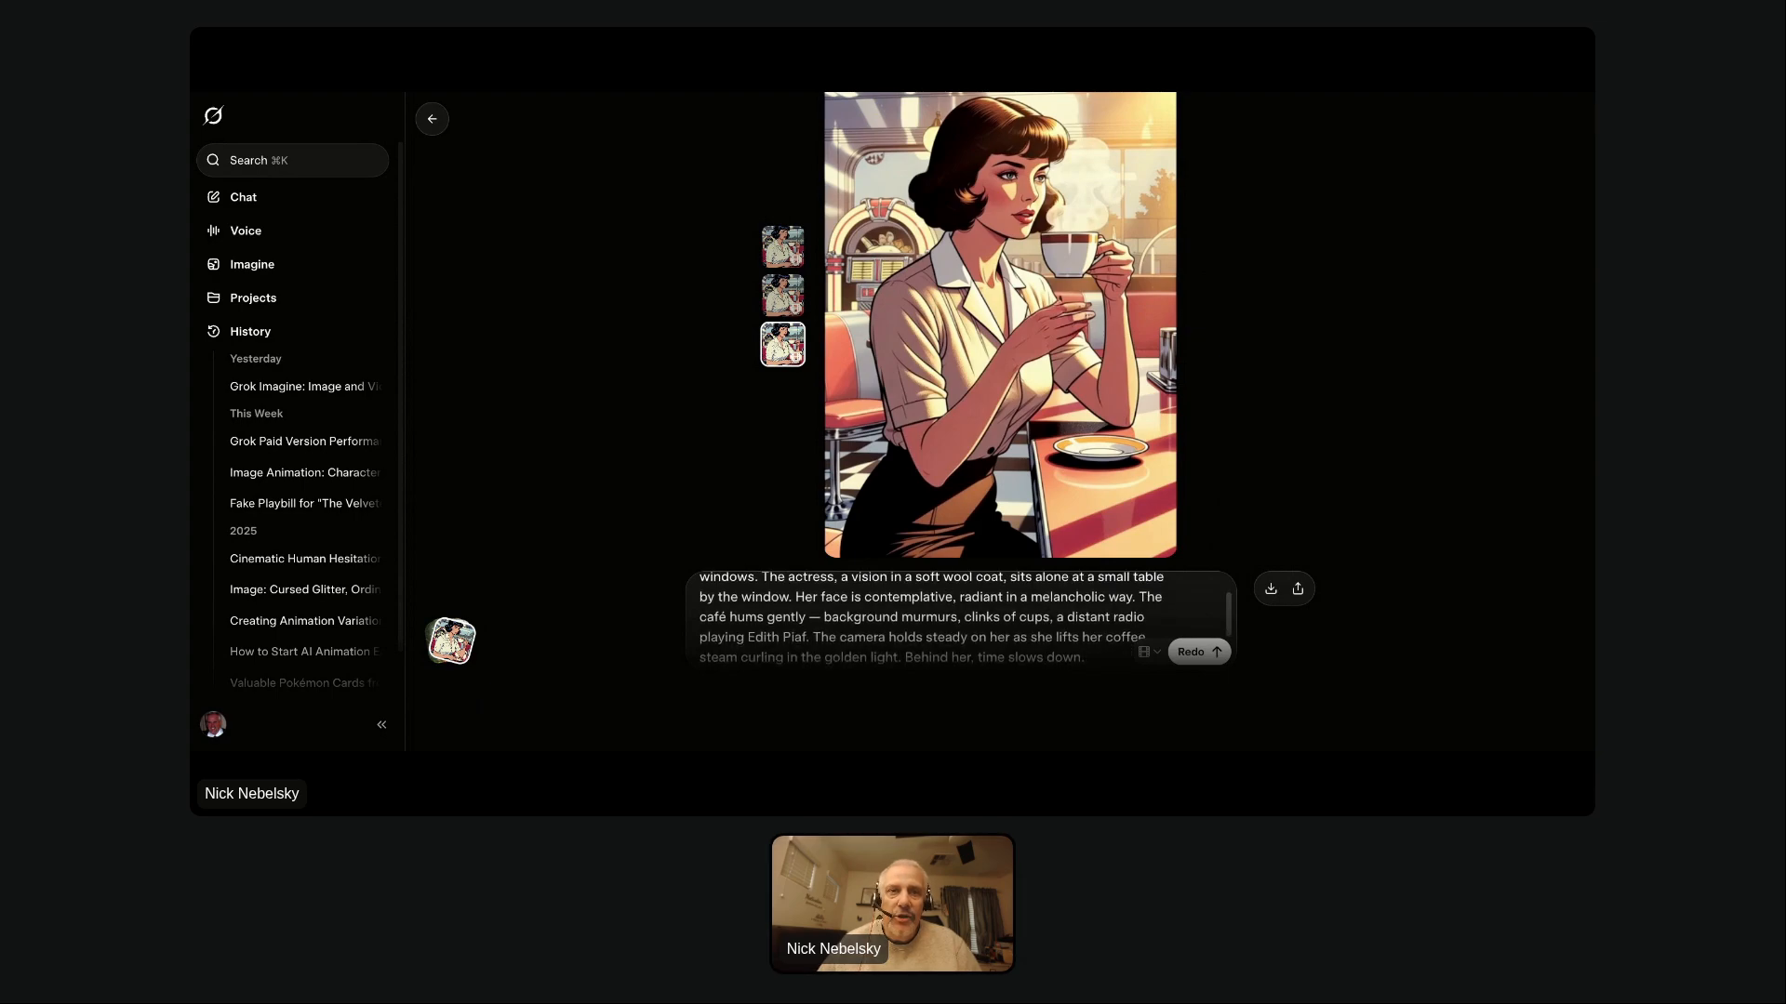
scroll(958, 619, down, 1)
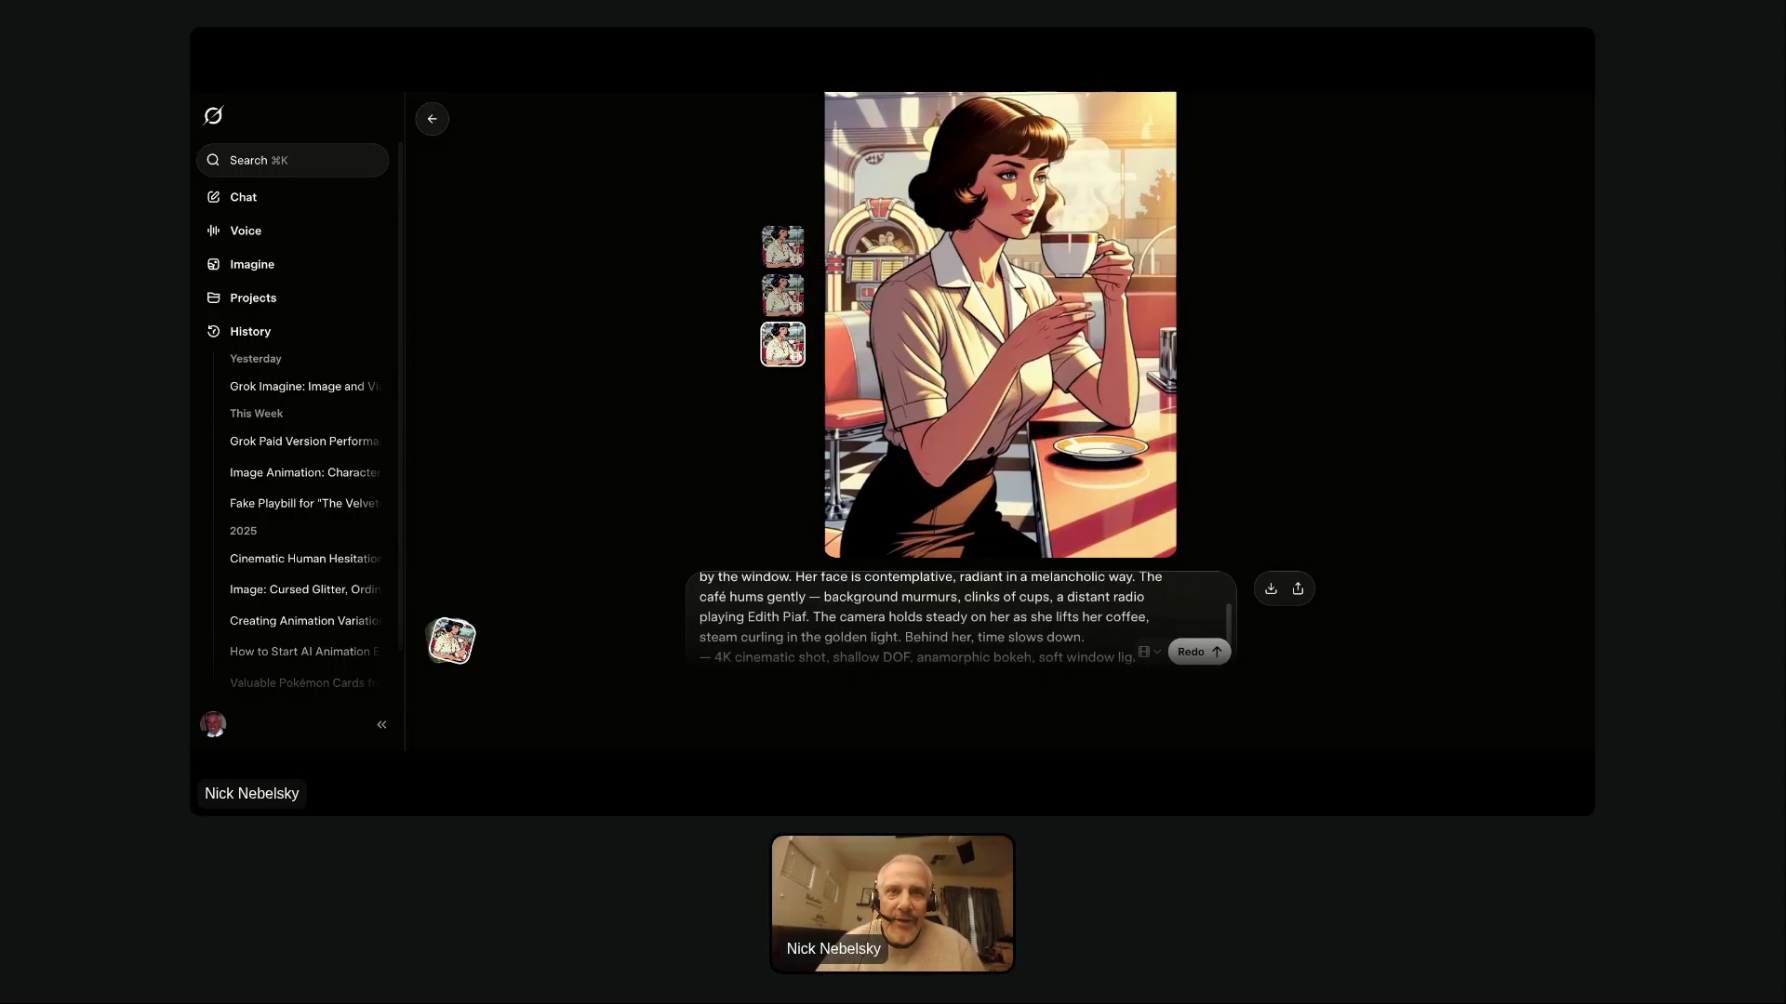
scroll(958, 619, down, 1)
scroll(957, 618, down, 2)
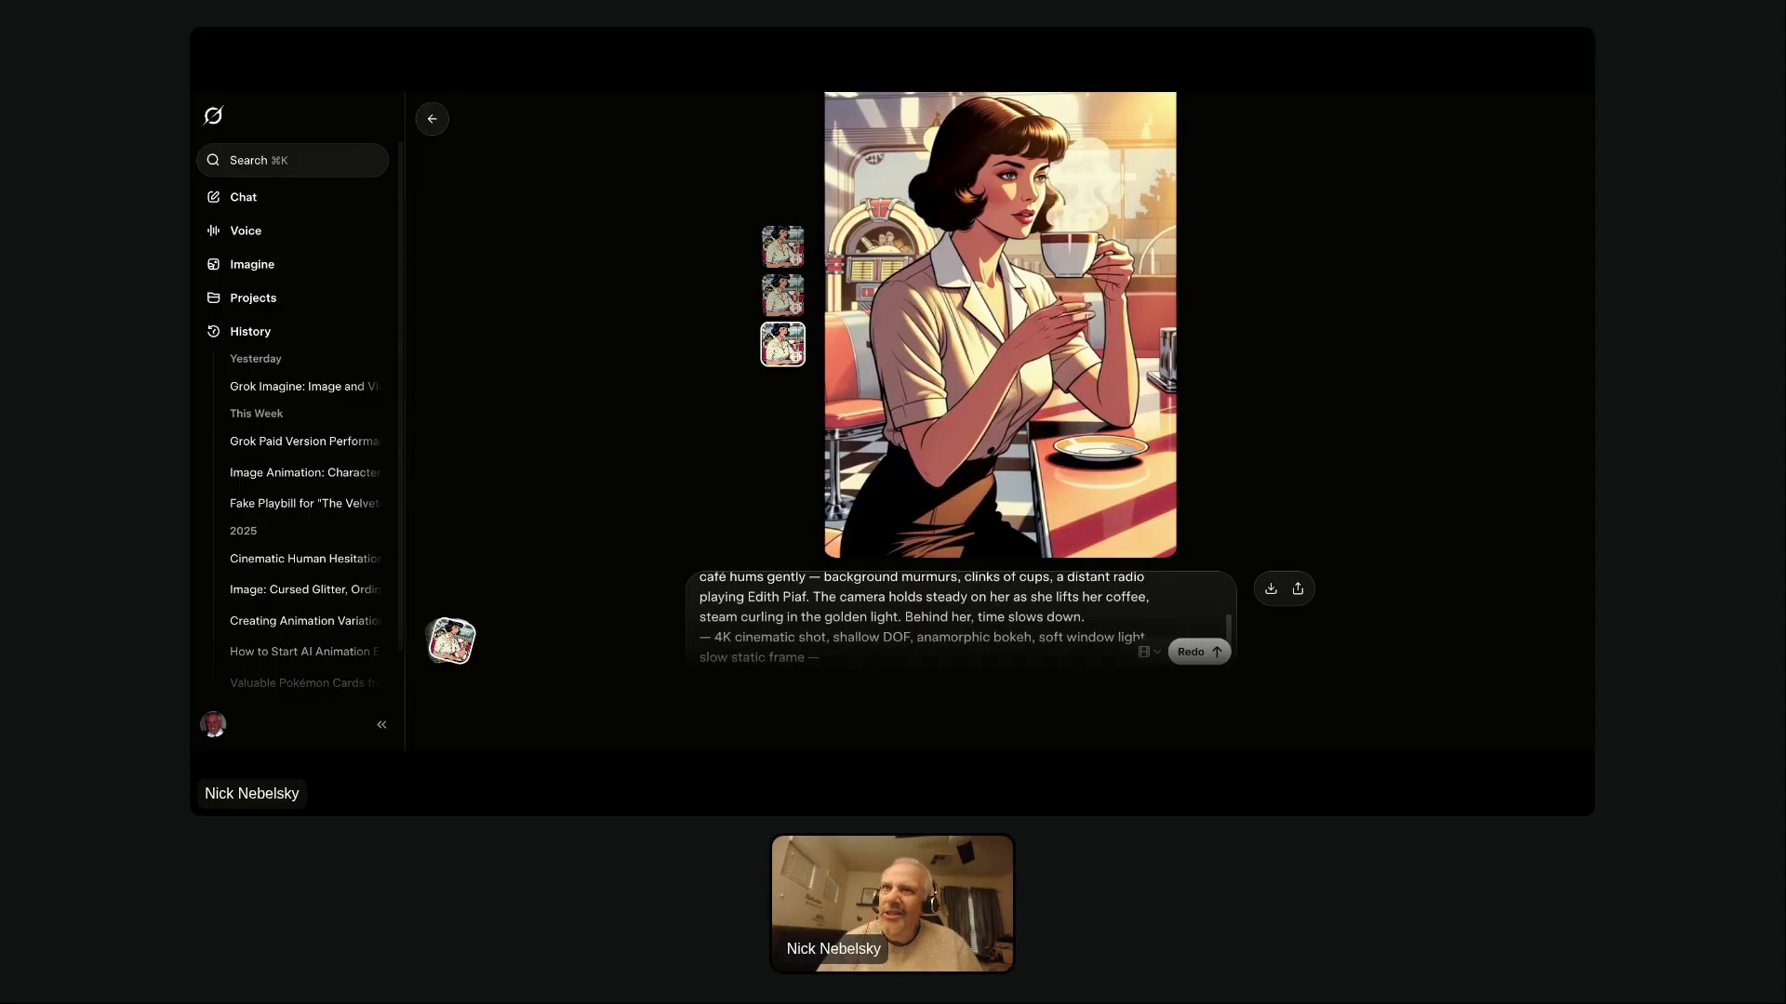
Copy the whole Parisian café prompt, return to the main Imagine page and generate new images from it.
click(880, 598)
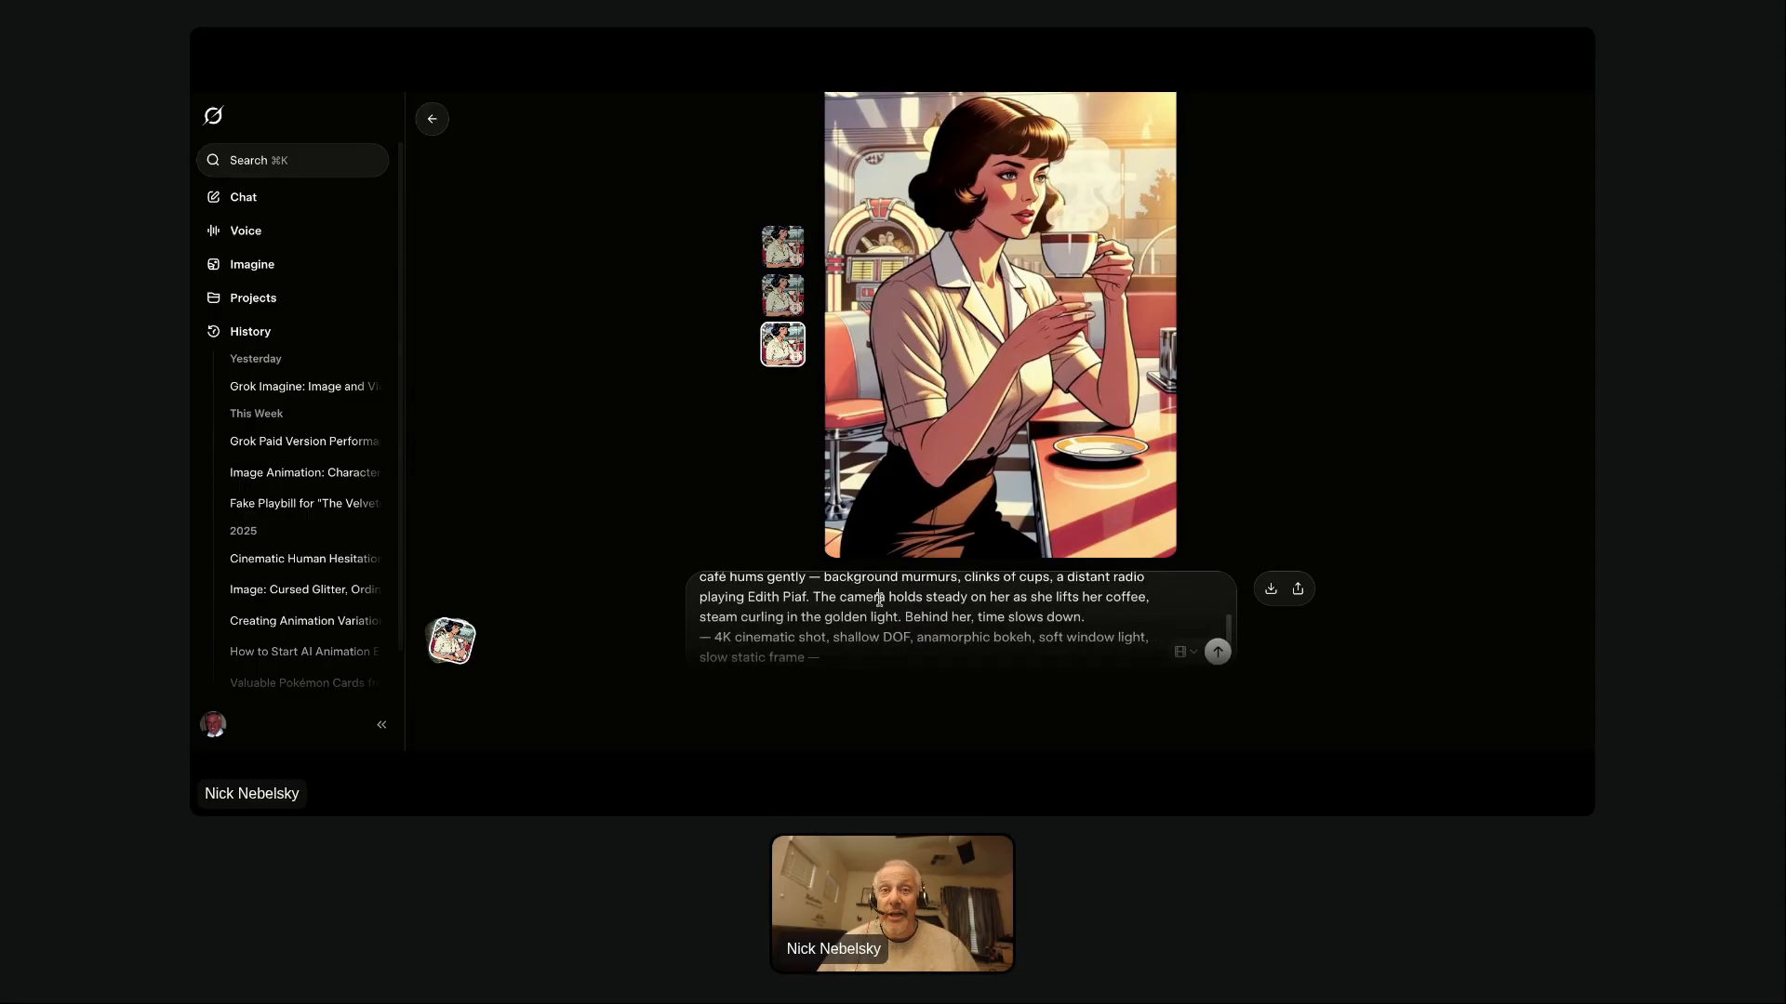
key(super+a)
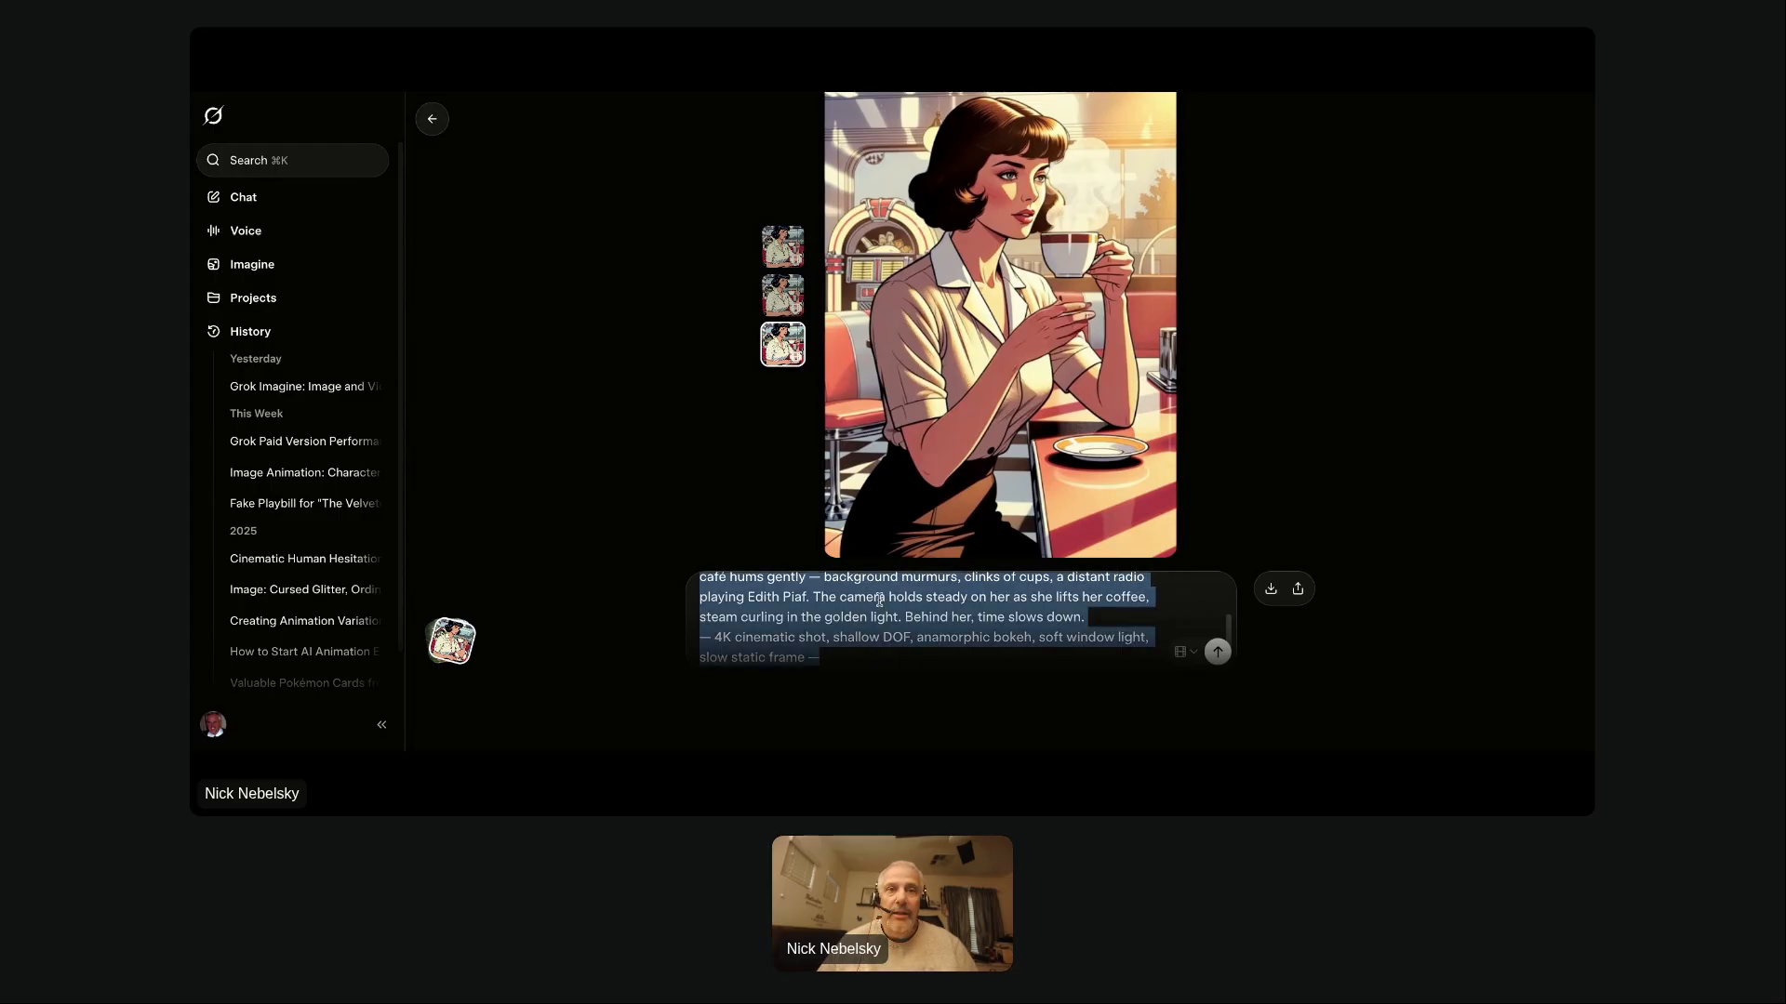
click(432, 119)
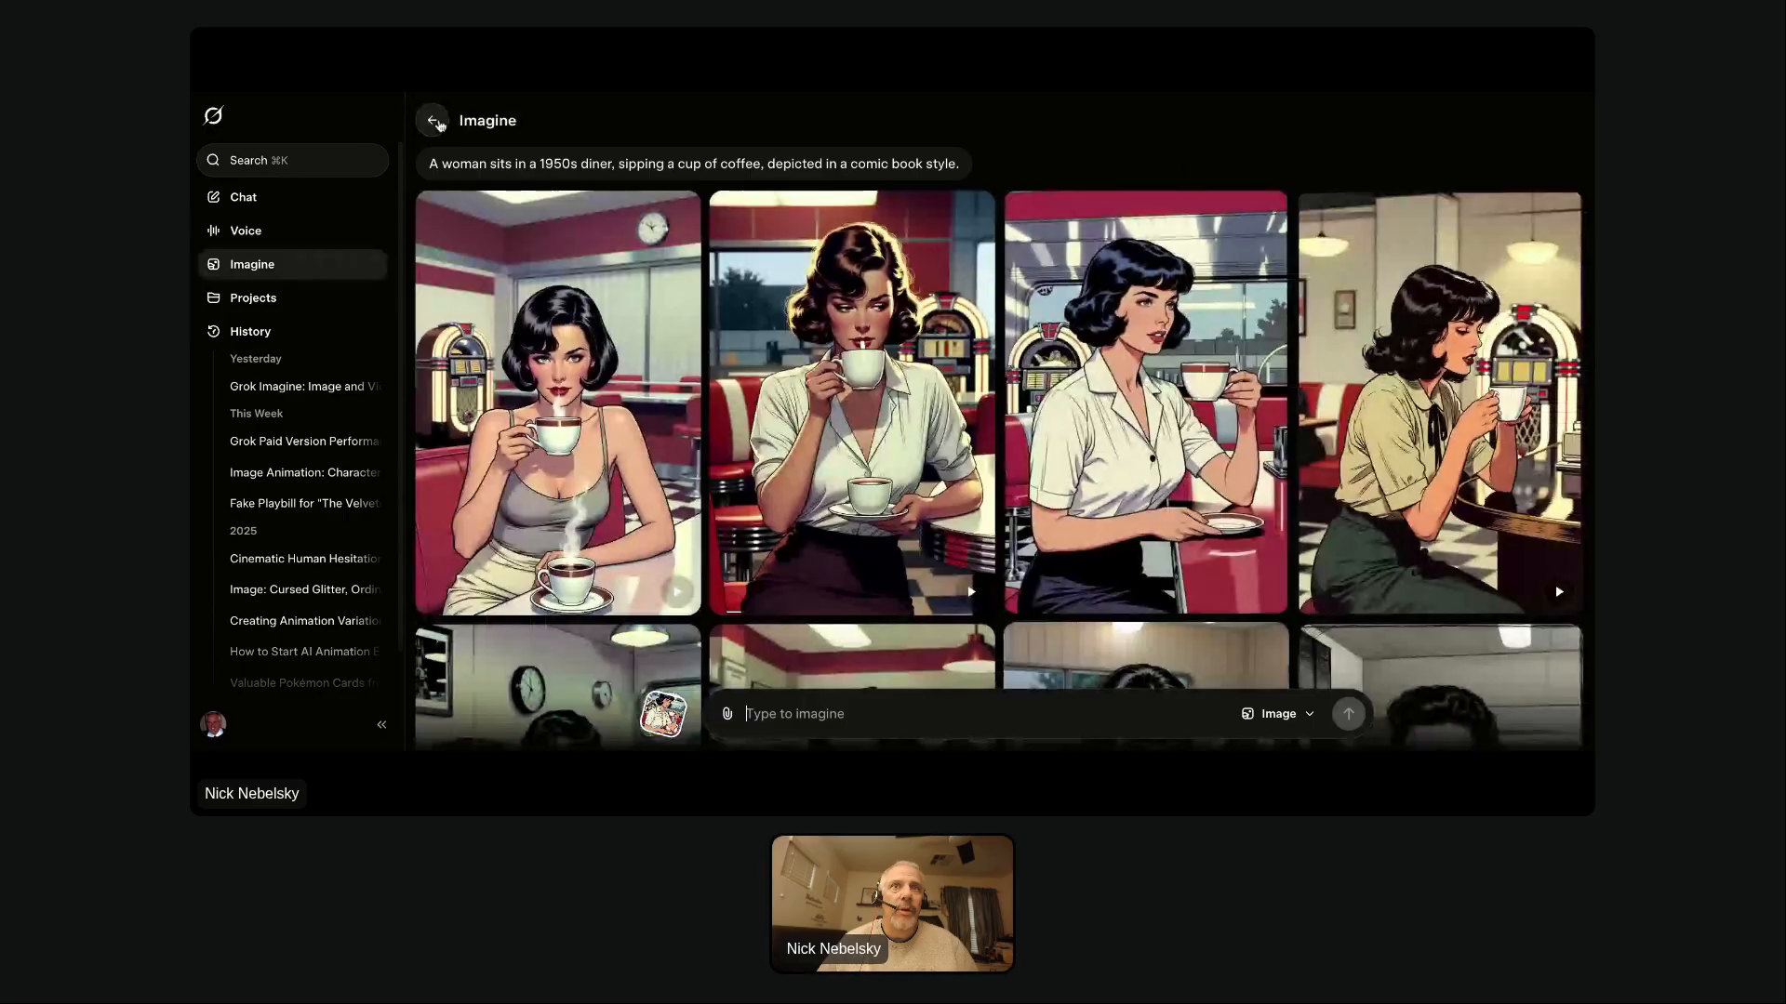
click(434, 121)
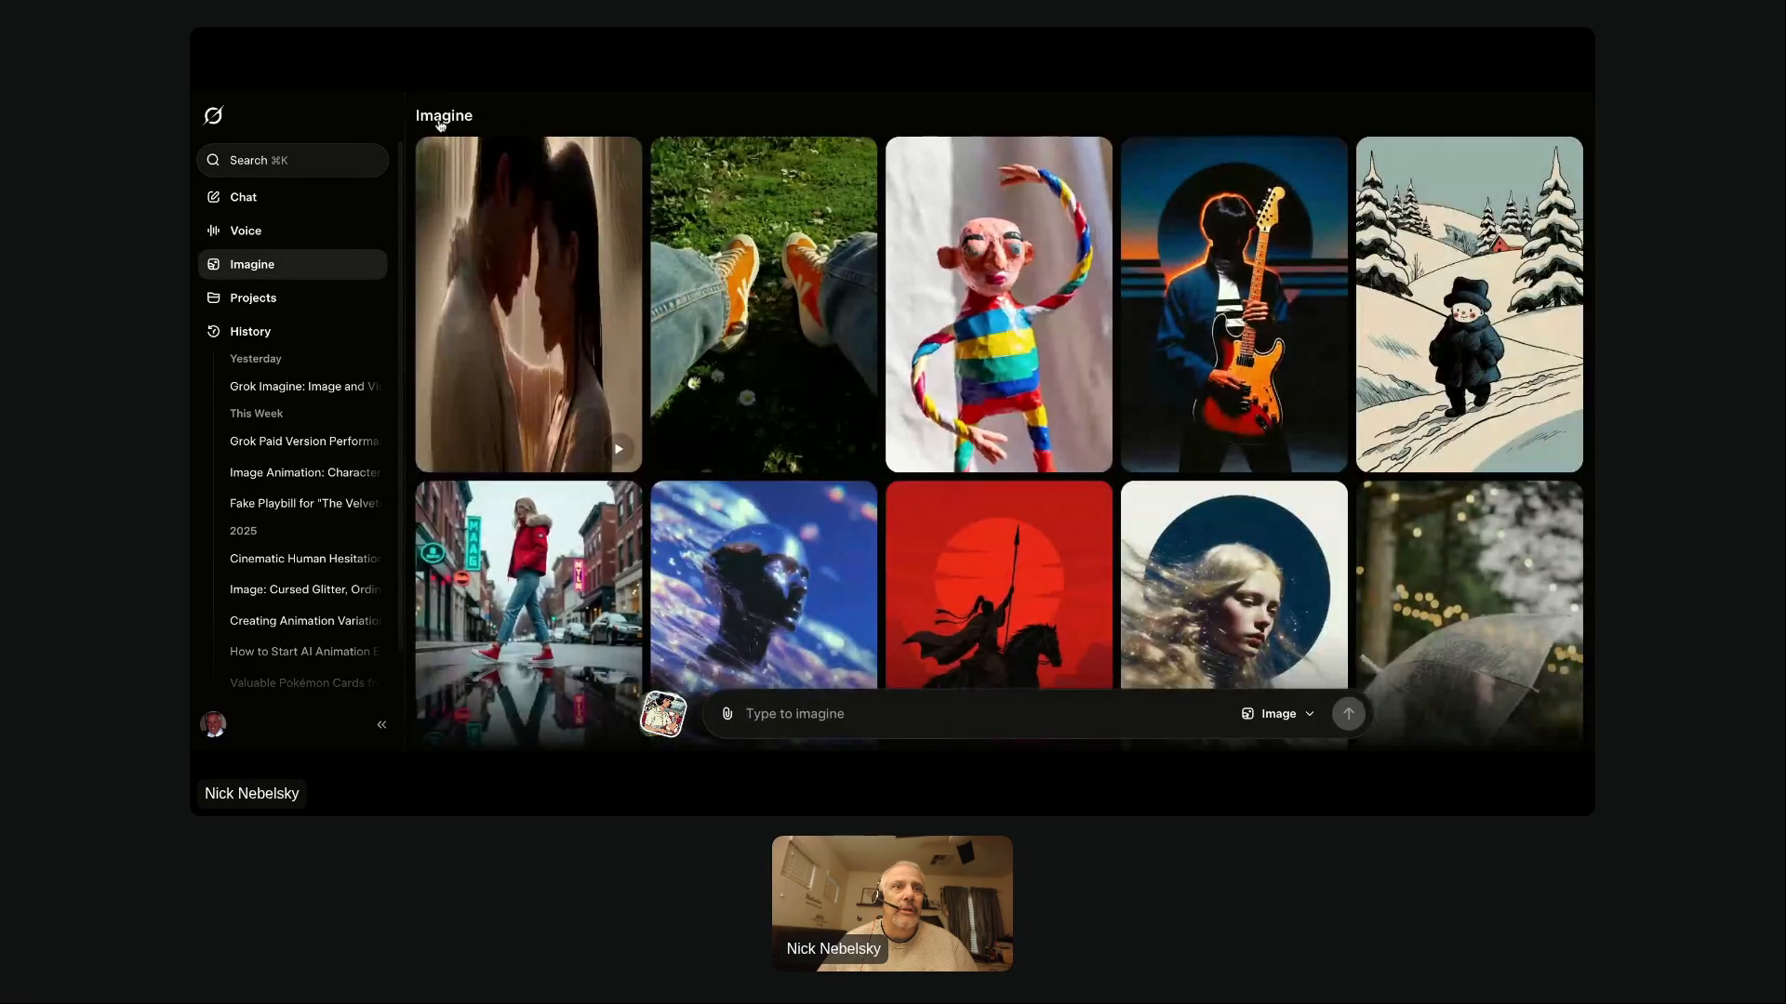
click(761, 713)
text(A sun-drenched Parisian café, morning light filtering through fogged windows. The actress, a vision in a soft wool coat, sits alone at a small table by the window. Her face is contemplative, radiant in a melancholic way. The café hums gently — background murmurs, clinks of cups, a distant radio playing Edith Piaf. The camera holds steady on her as she lifts her coffee, steam curling in the golden light. Behind her, time slows down. — 4K cinematic shot, shallow DOF, anamorphic bokeh, soft window light, slow static frame —)
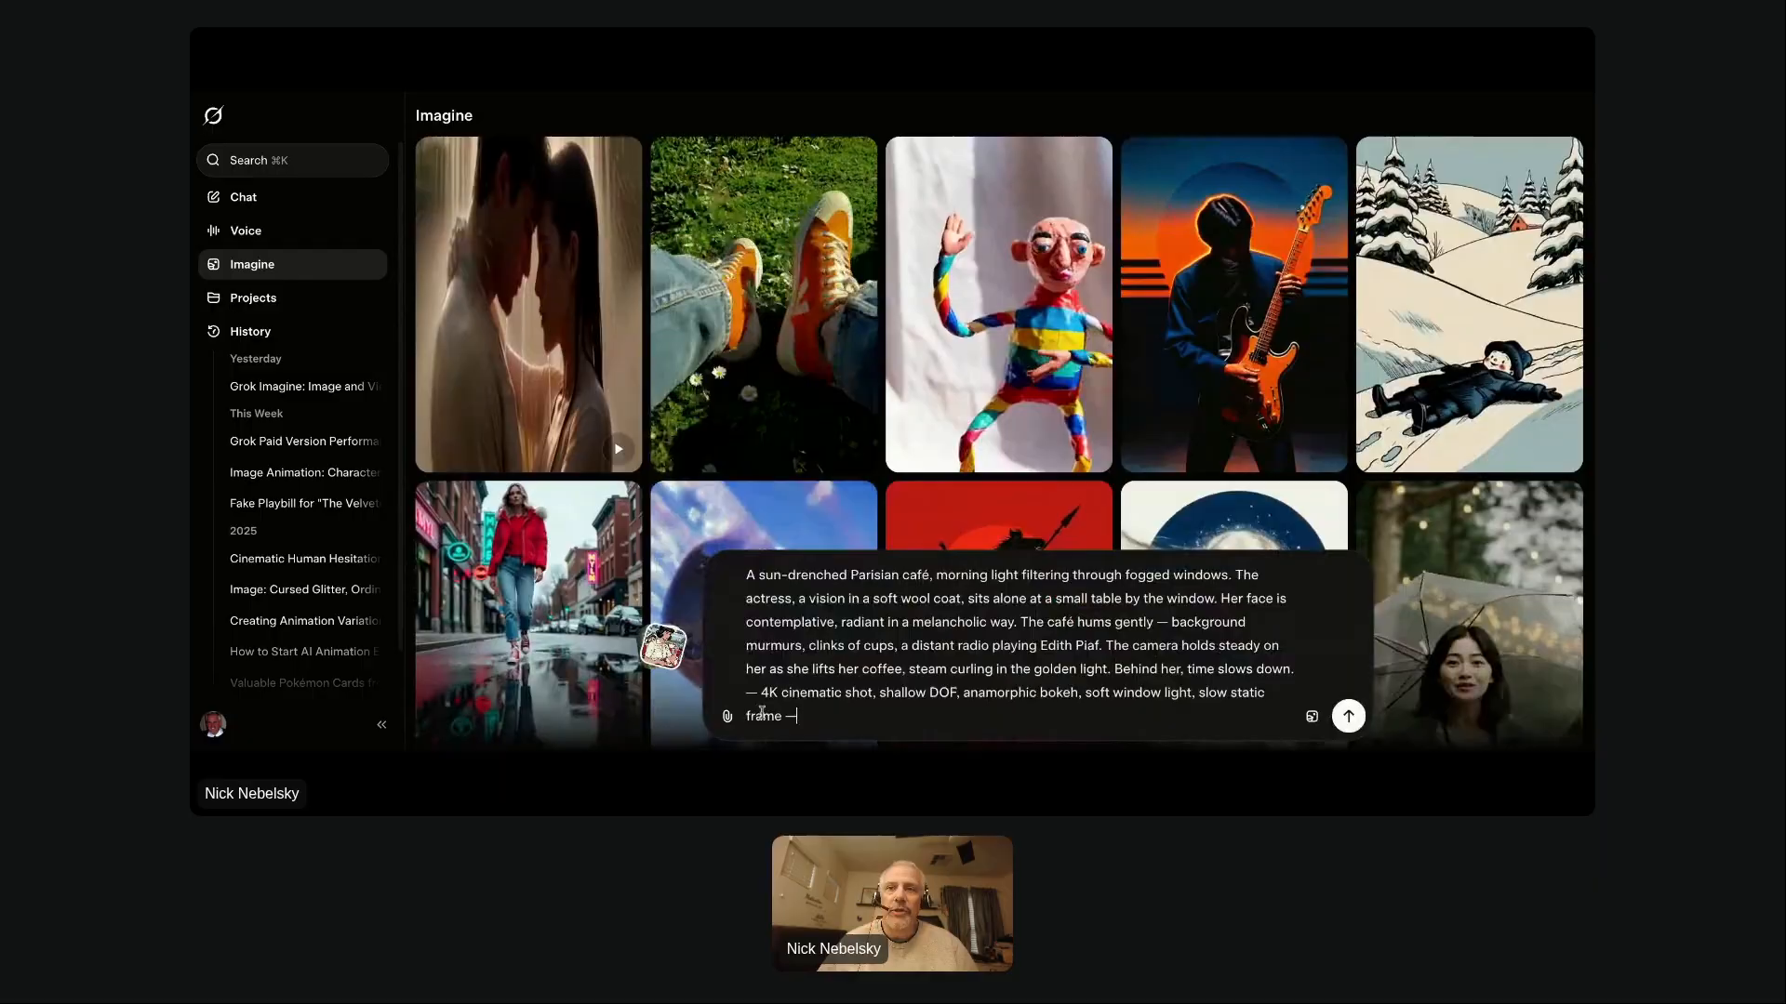
click(1347, 717)
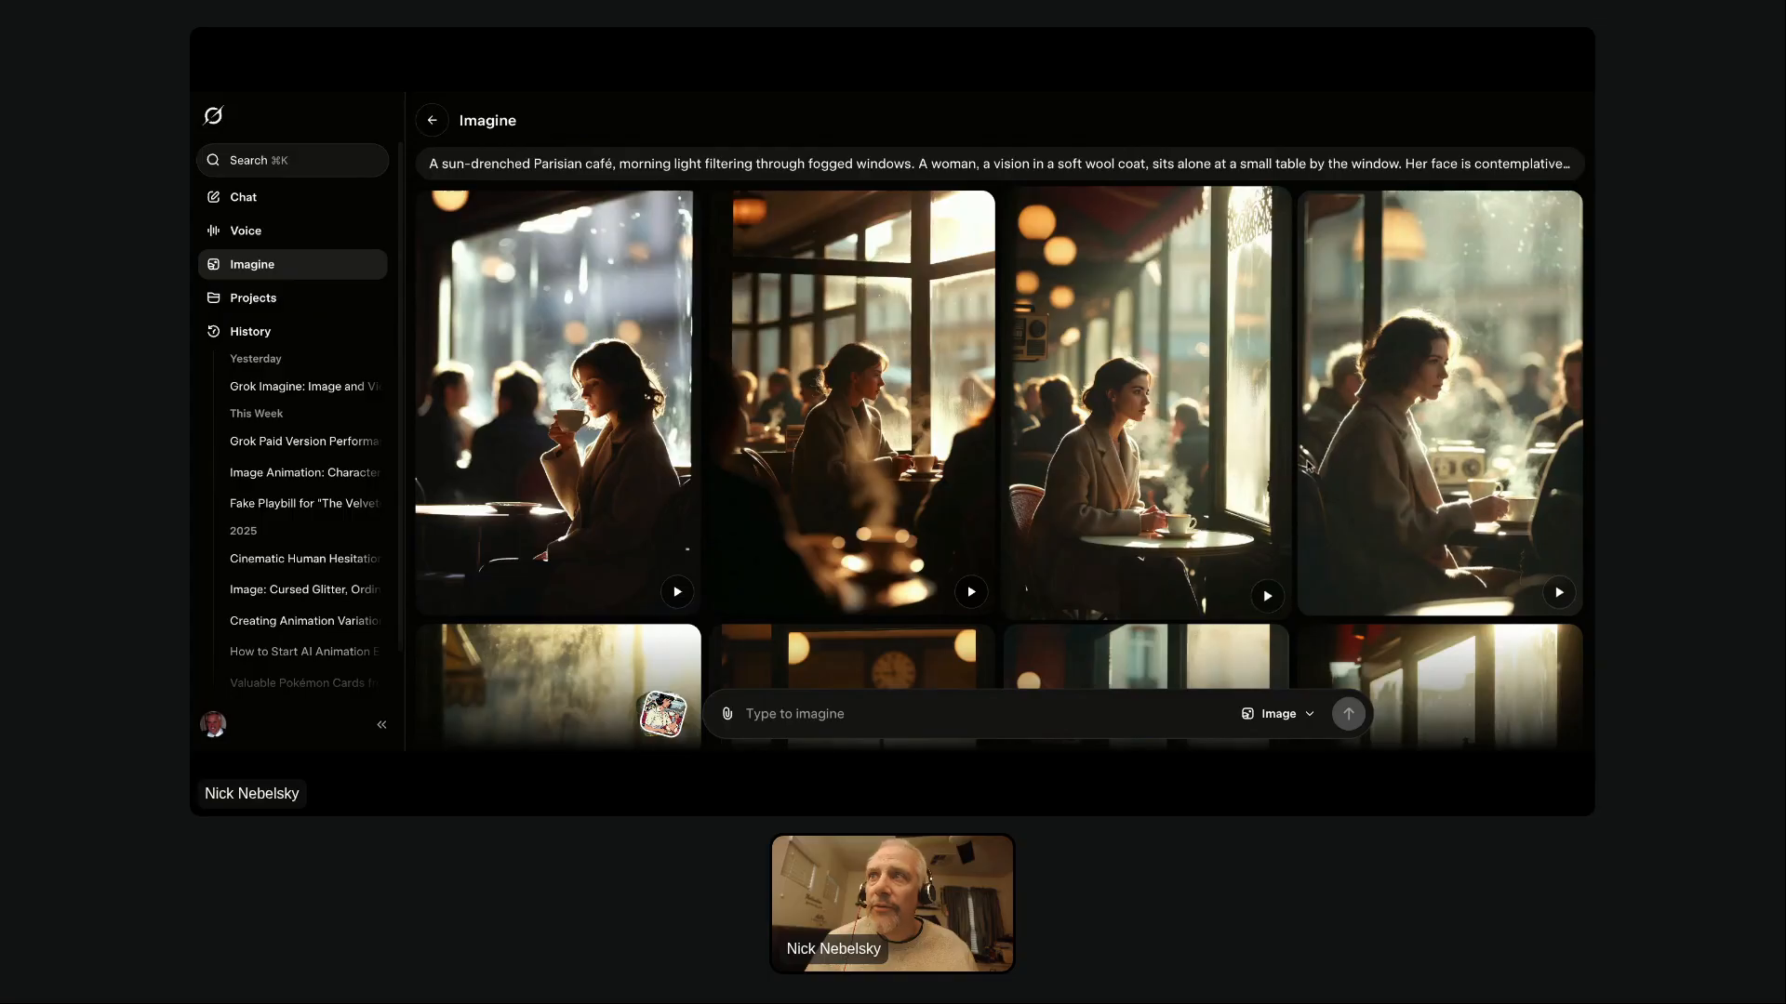
scroll(1374, 456, down, 5)
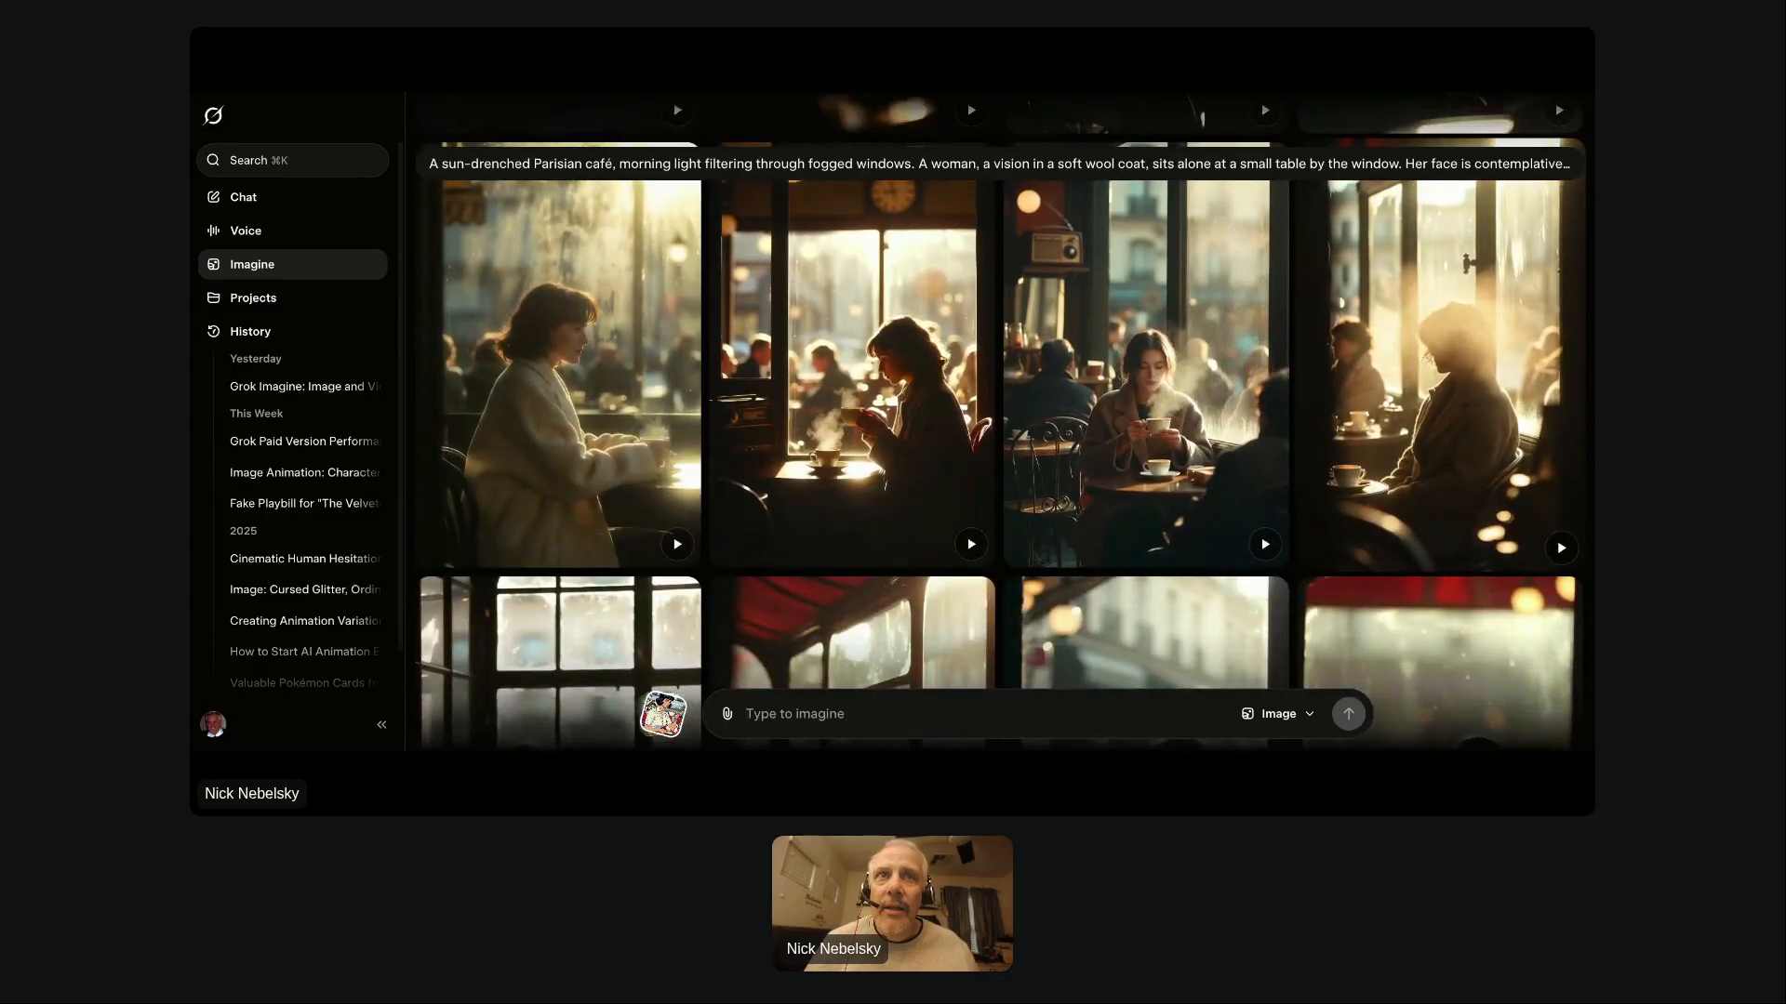
Browse the generated Parisian café images and view the third and second images of the first row enlarged.
scroll(1116, 523, down, 3)
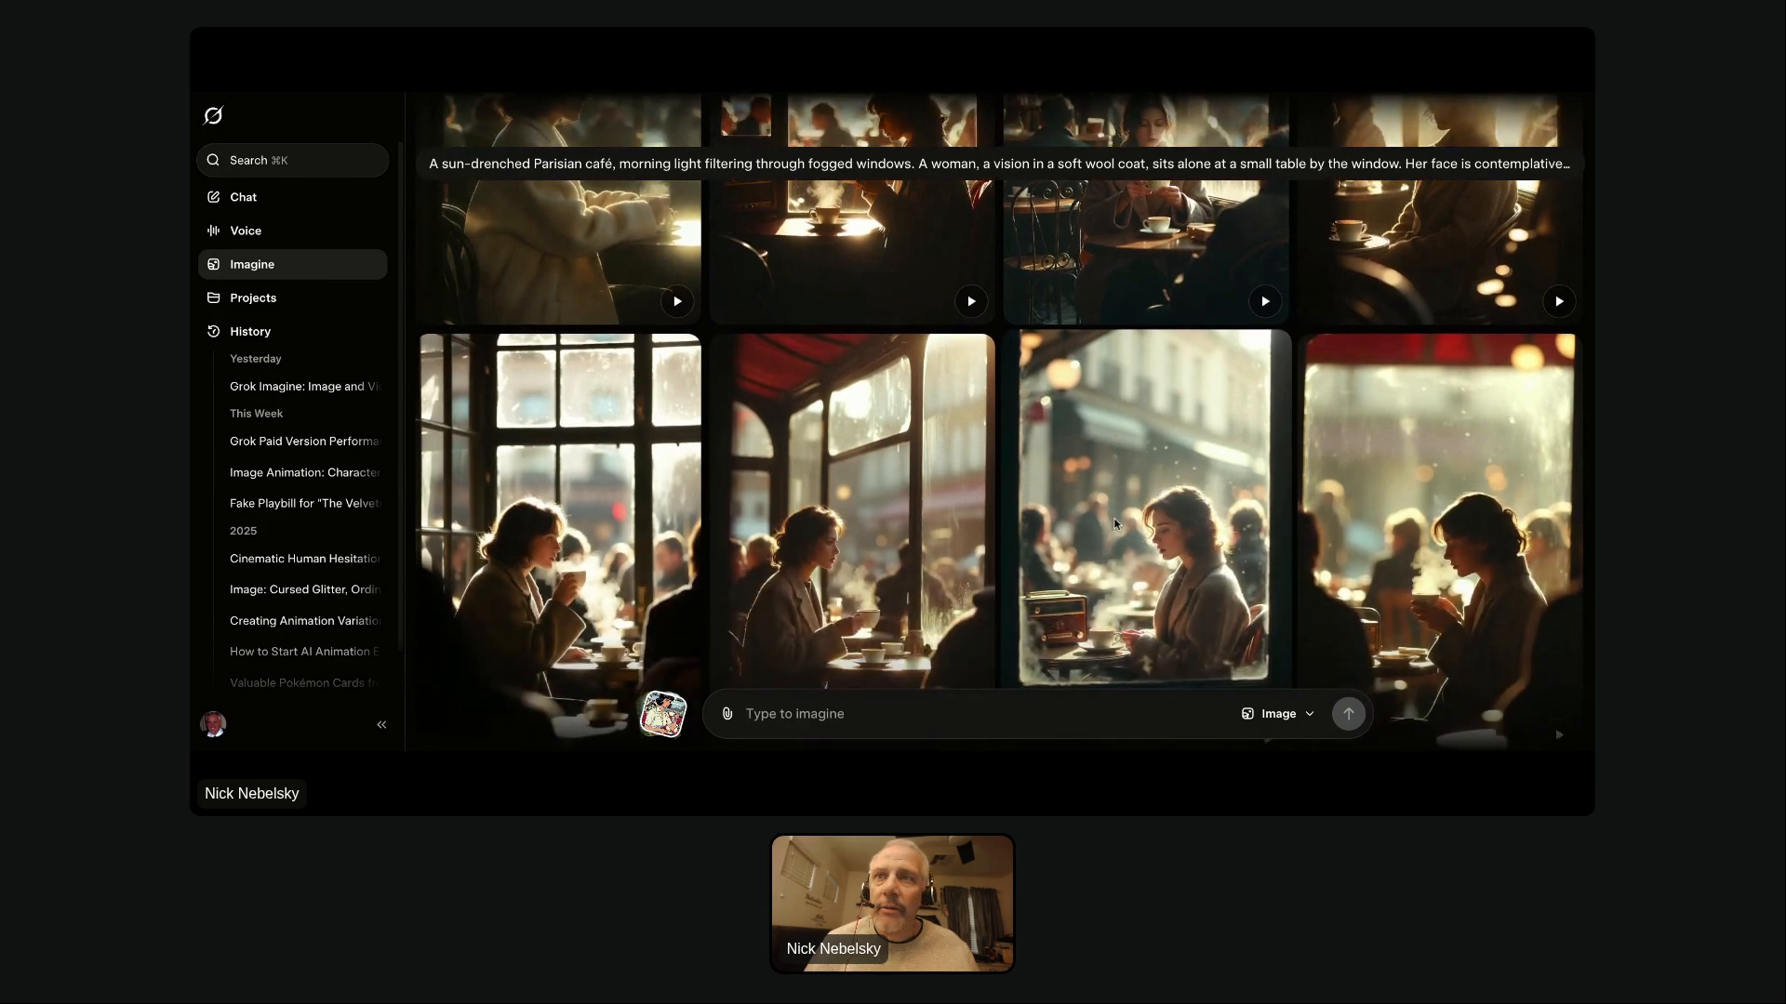
scroll(1116, 523, down, 2)
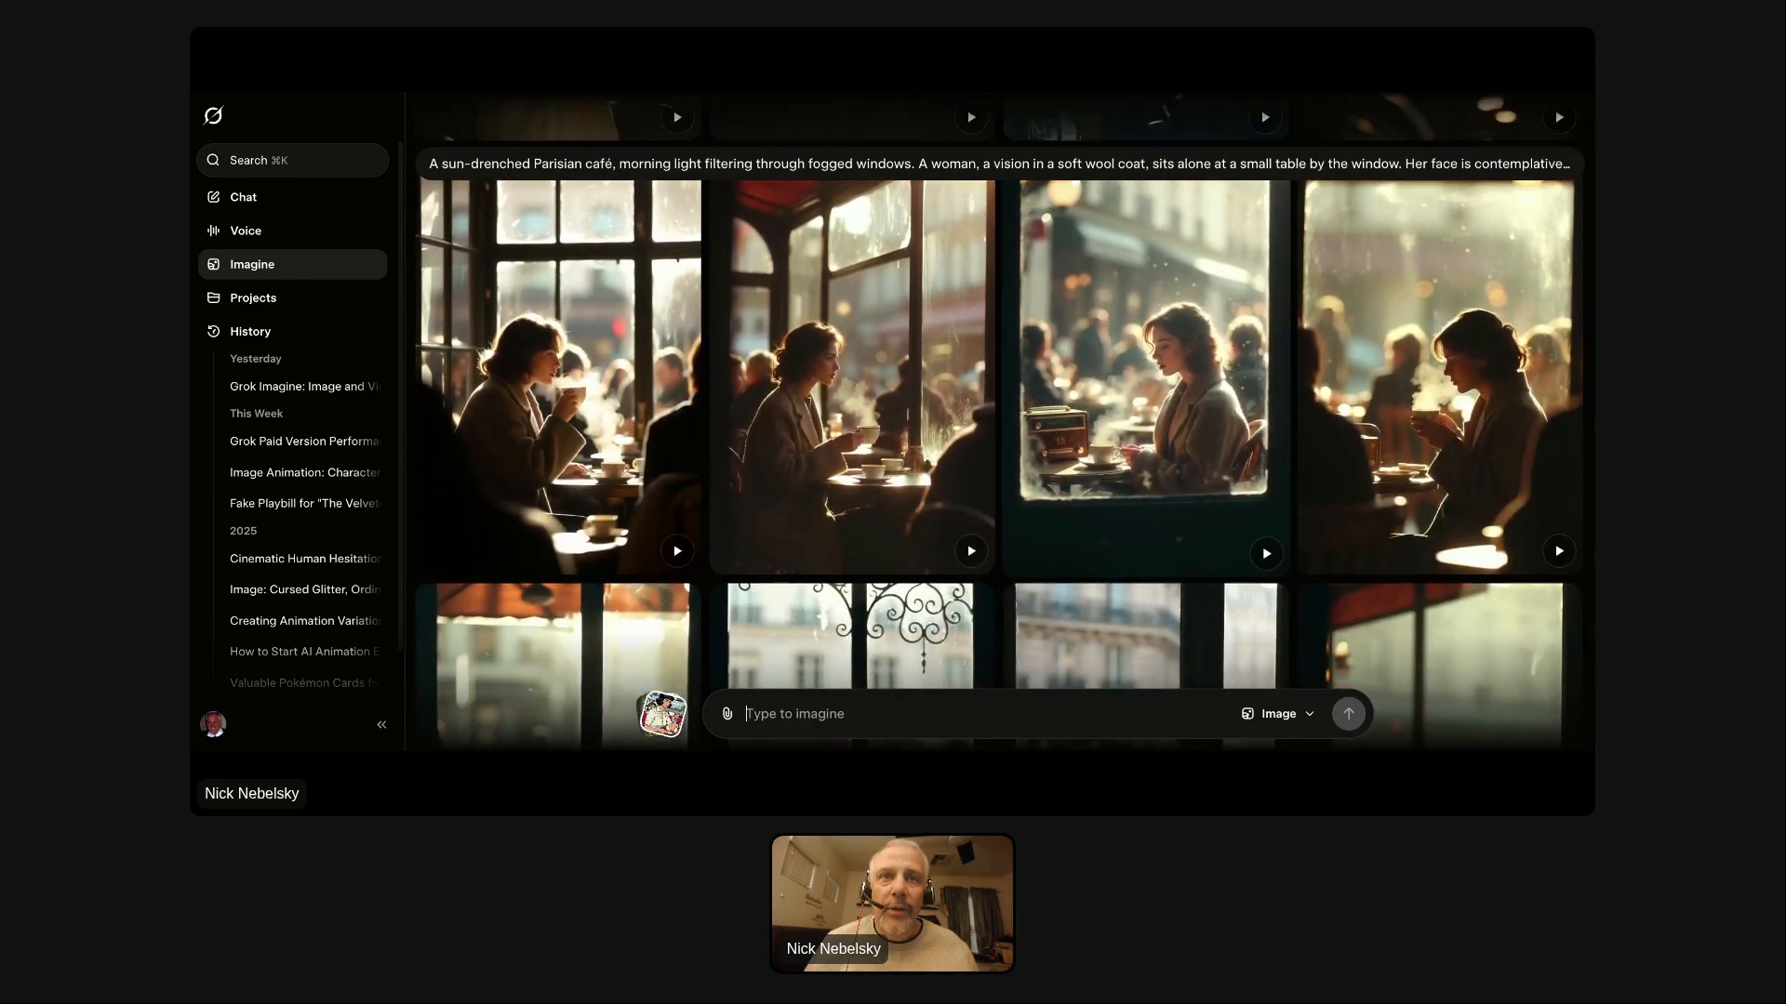
scroll(1116, 523, down, 3)
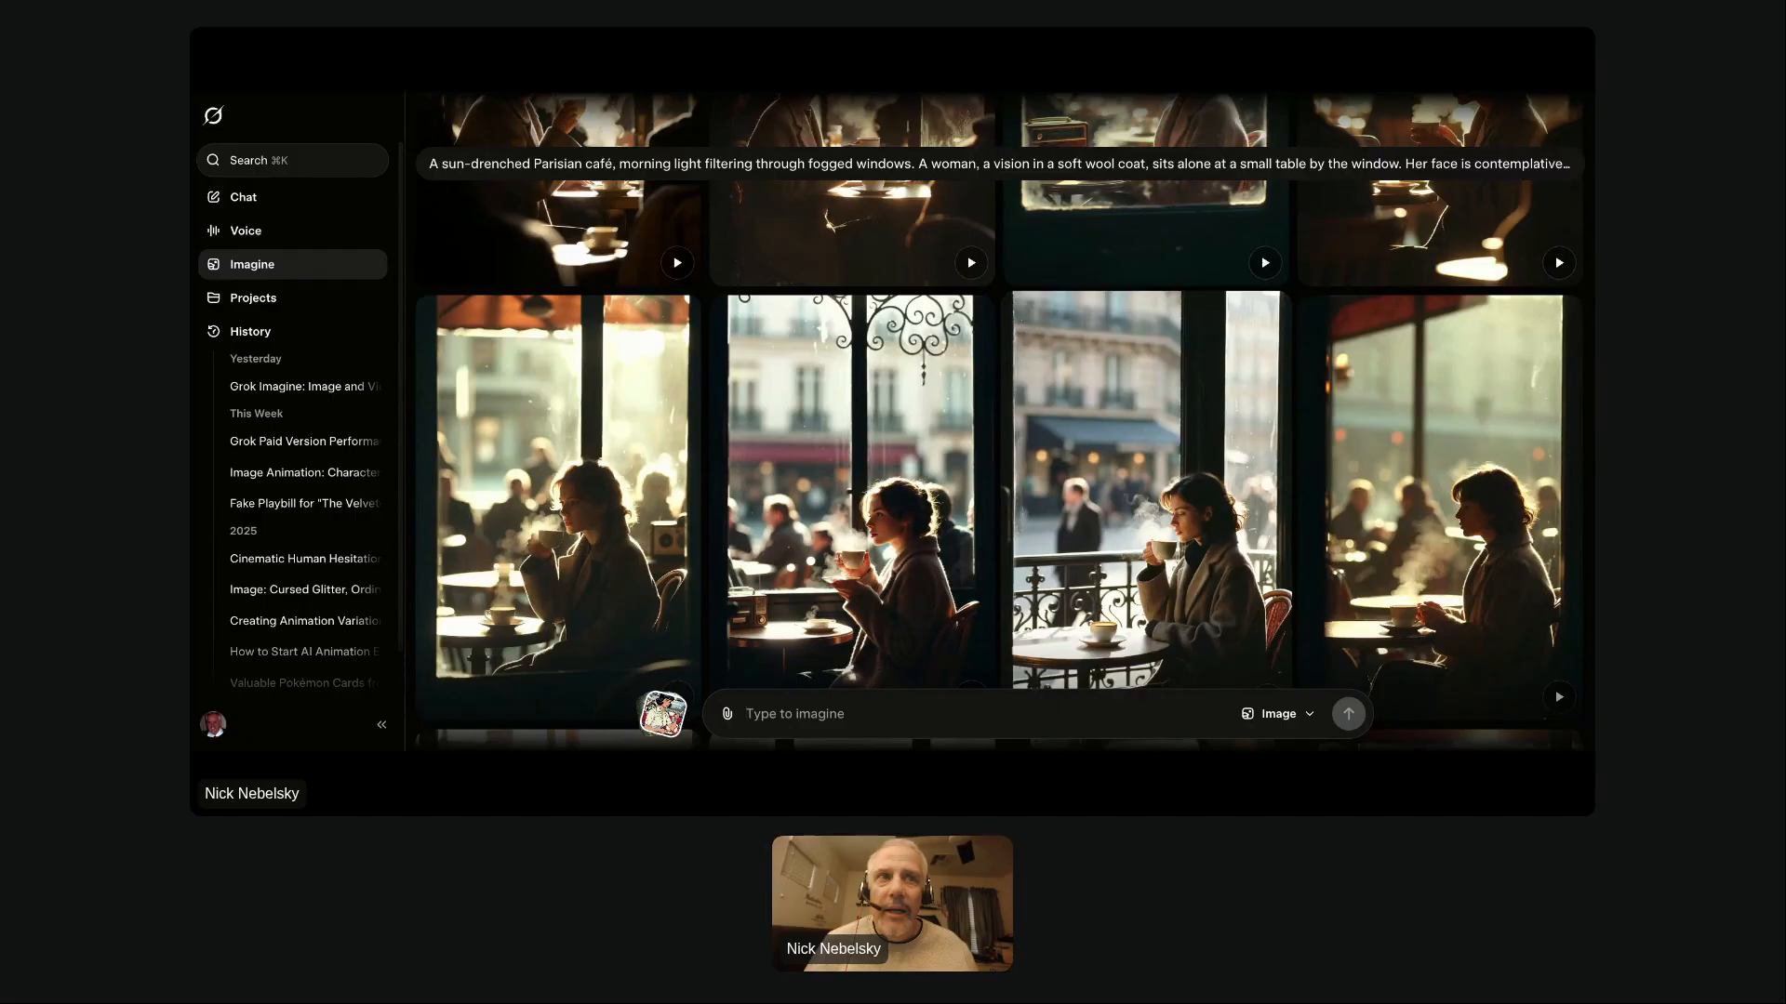
scroll(1116, 523, down, 5)
scroll(999, 418, up, 5)
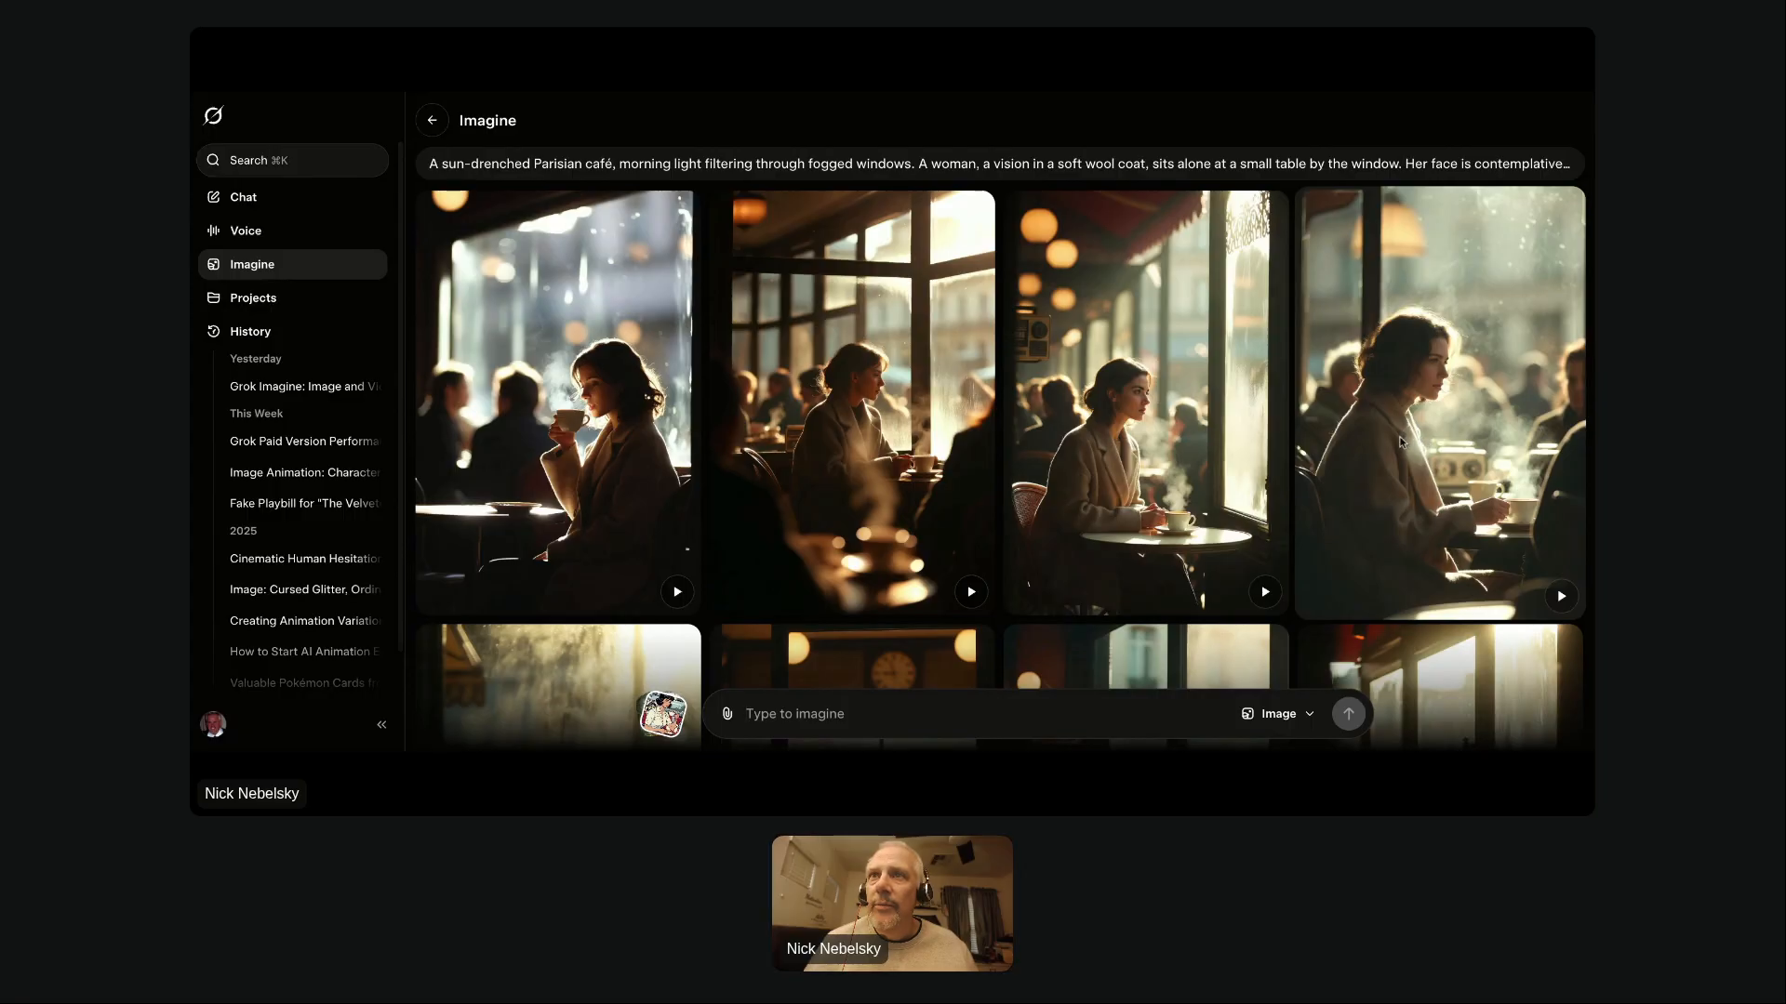
click(1177, 462)
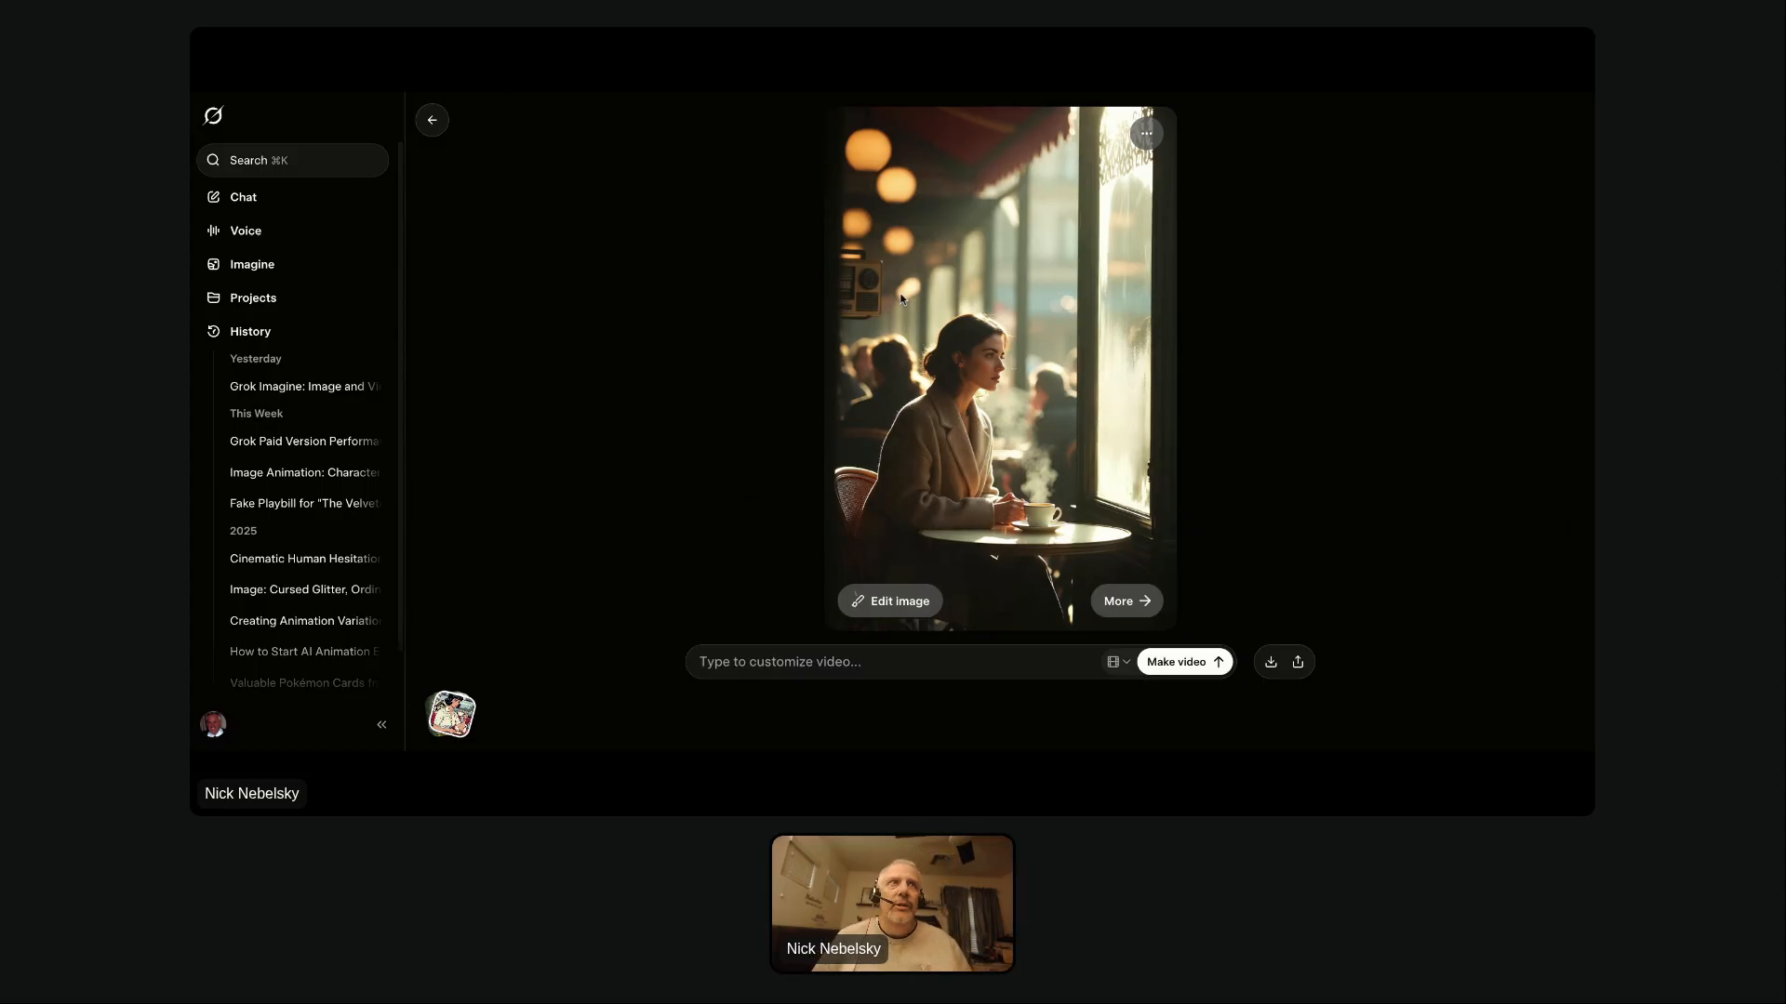
click(433, 120)
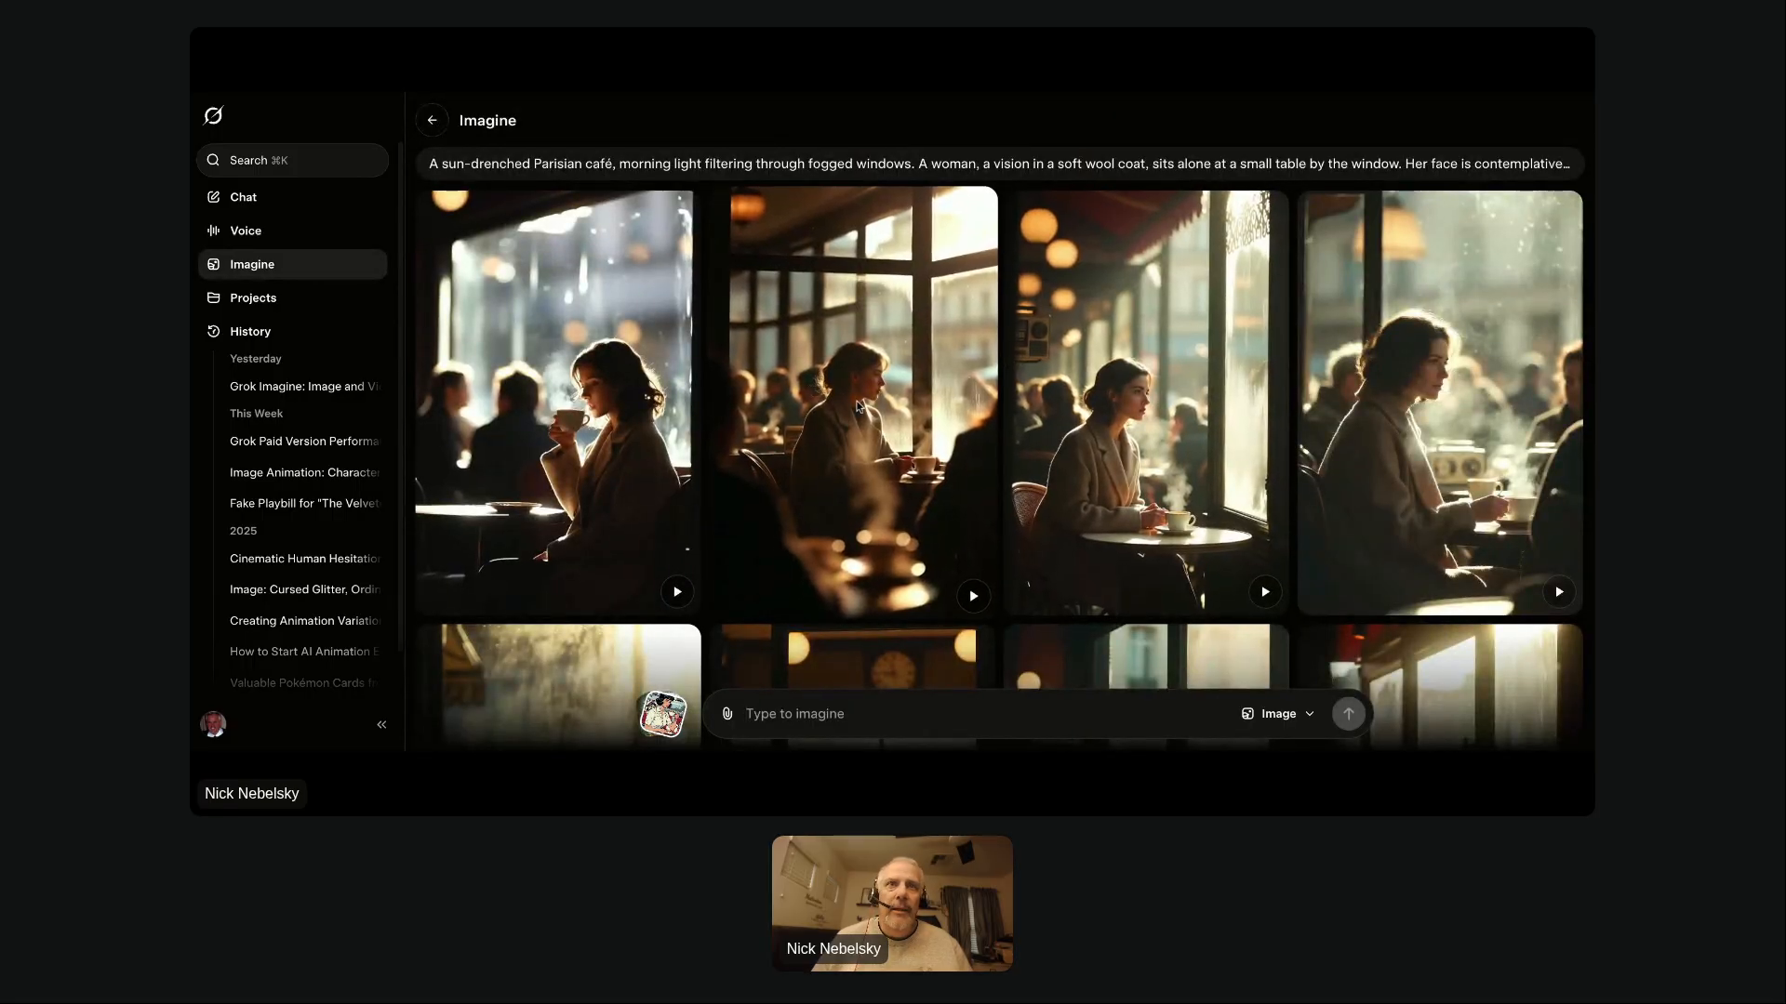
click(857, 406)
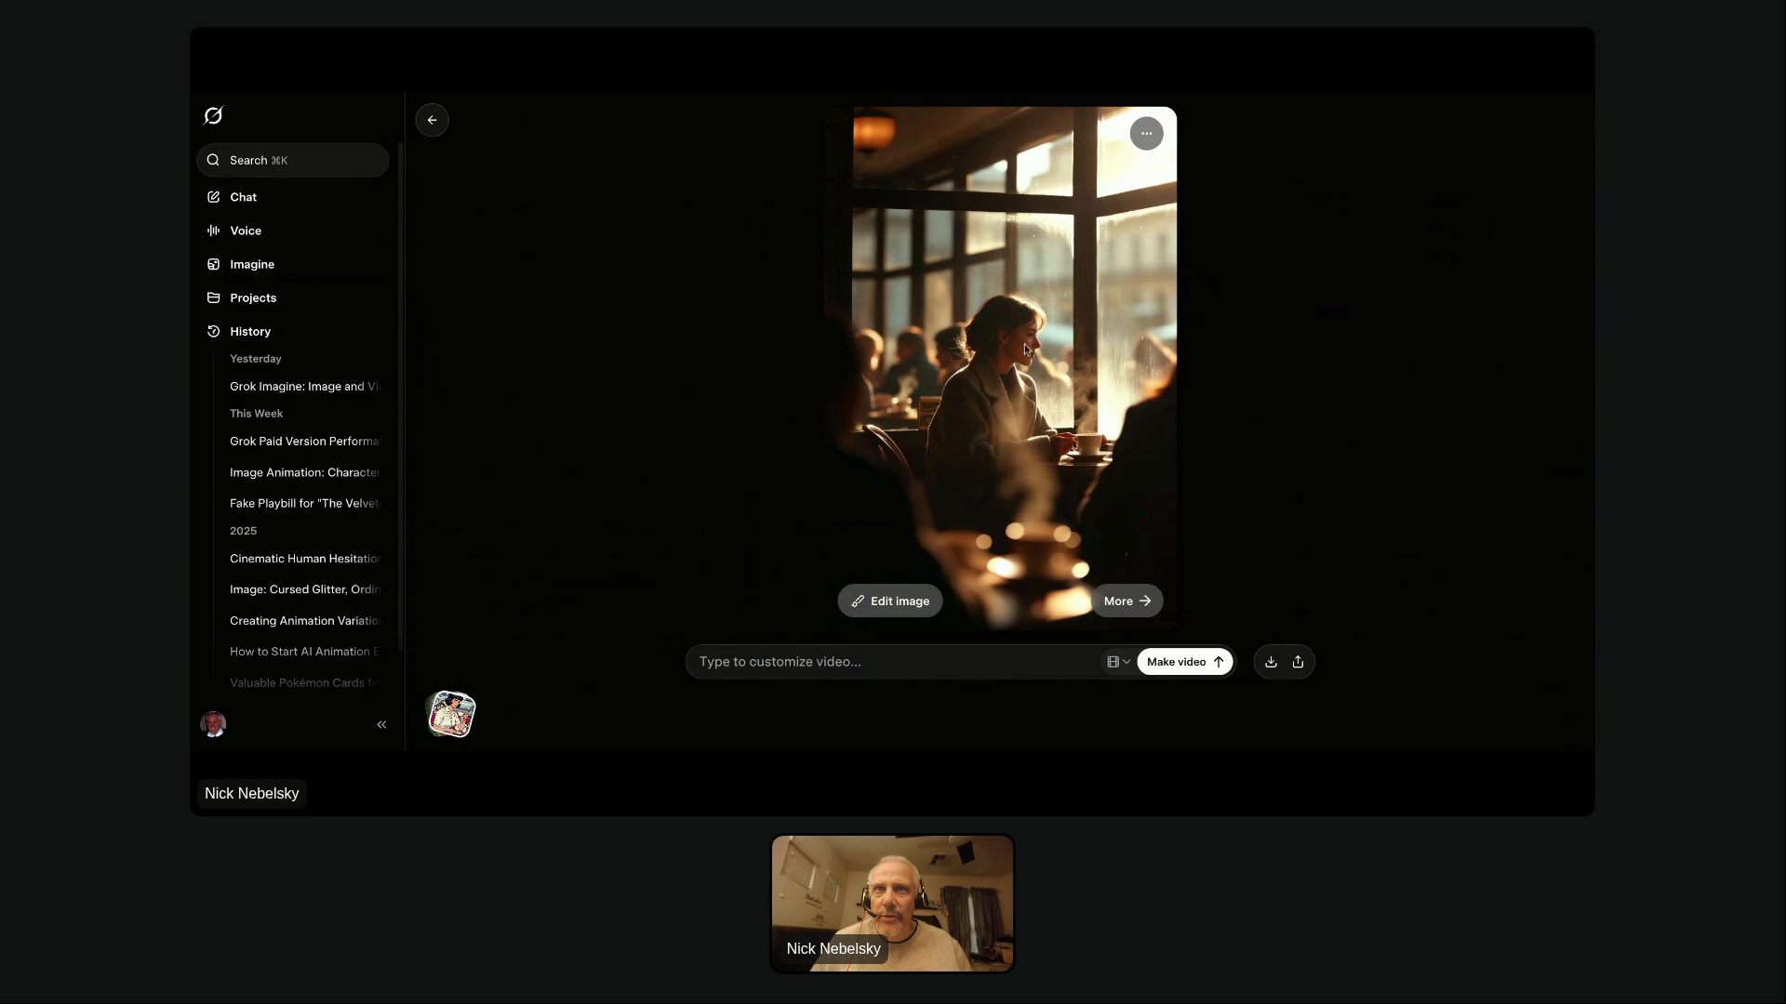
click(432, 120)
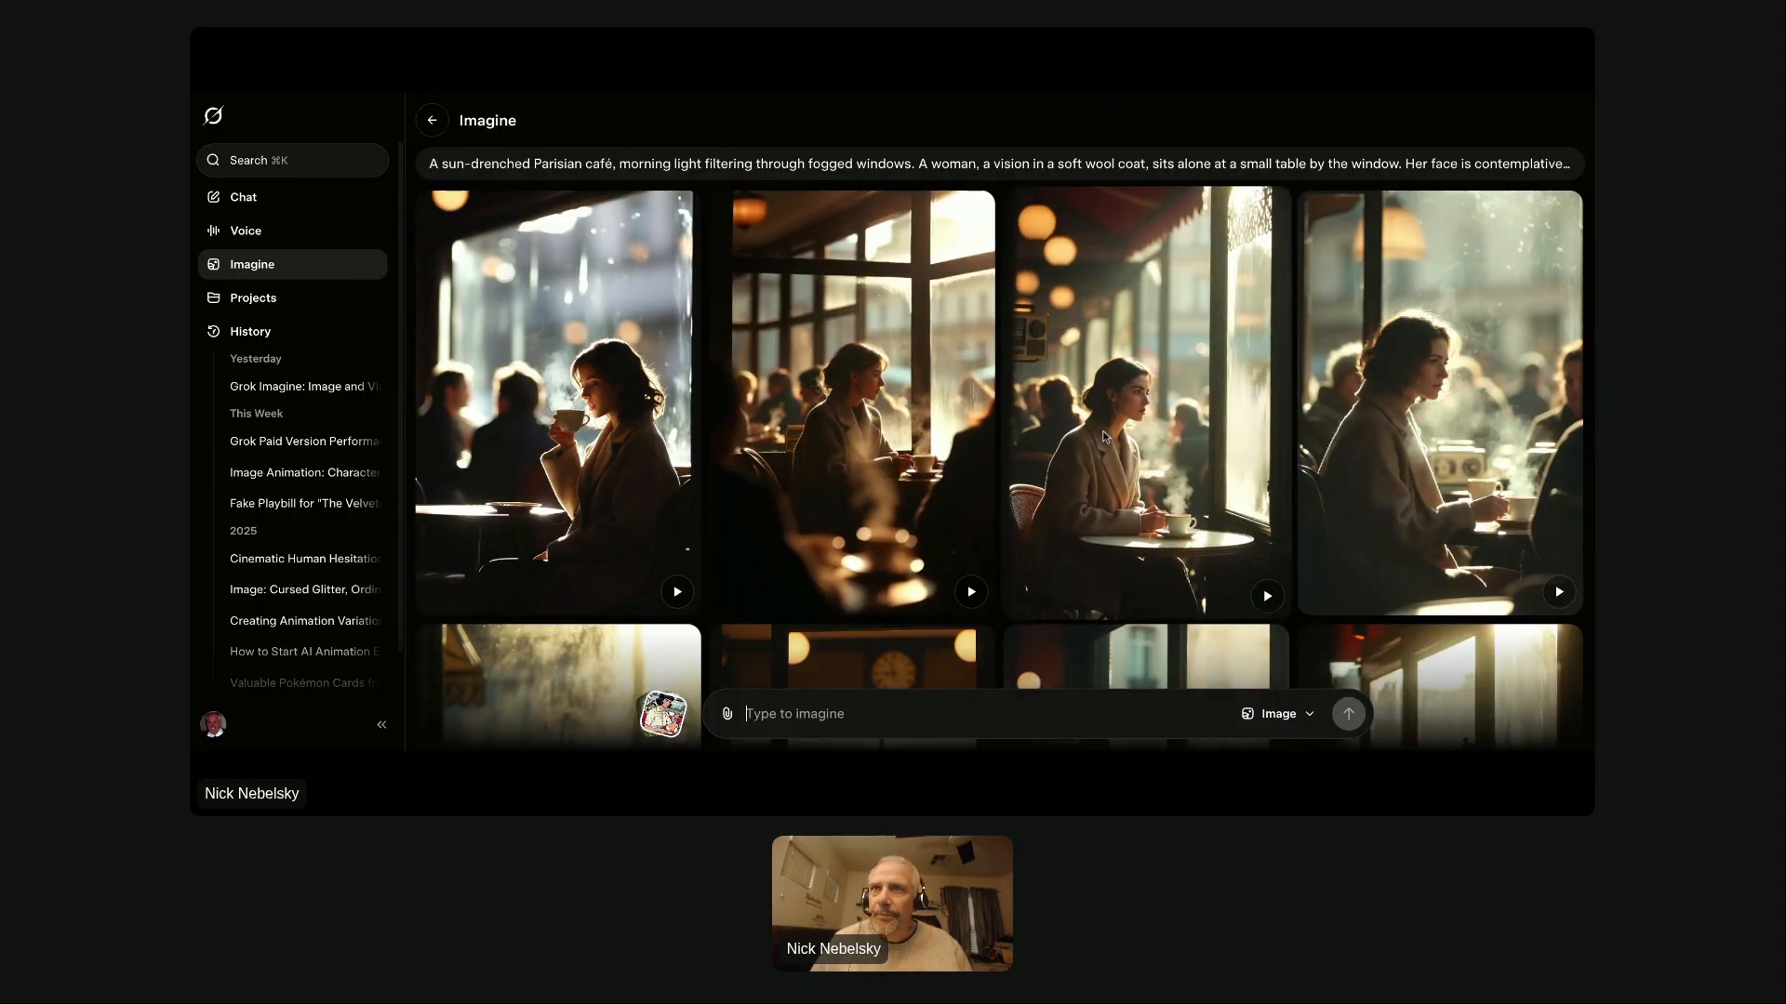
Open the fourth café image of the first row and make a video from it without a custom prompt.
click(1453, 469)
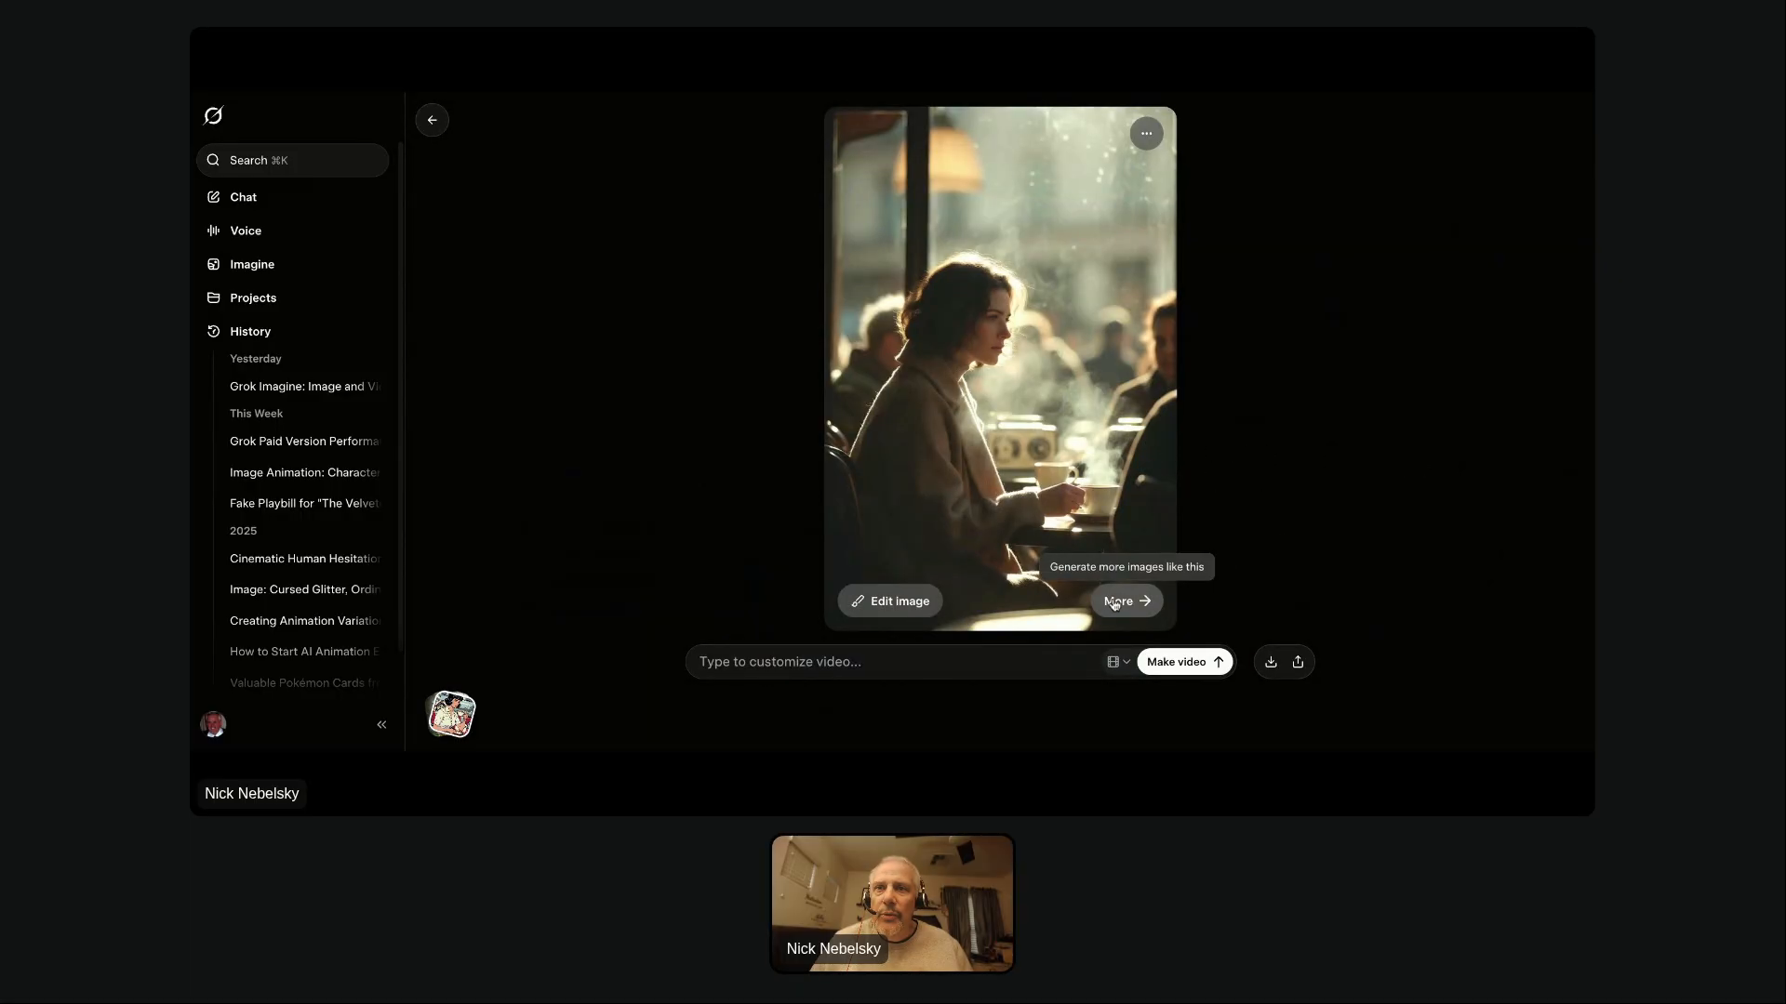
click(1179, 661)
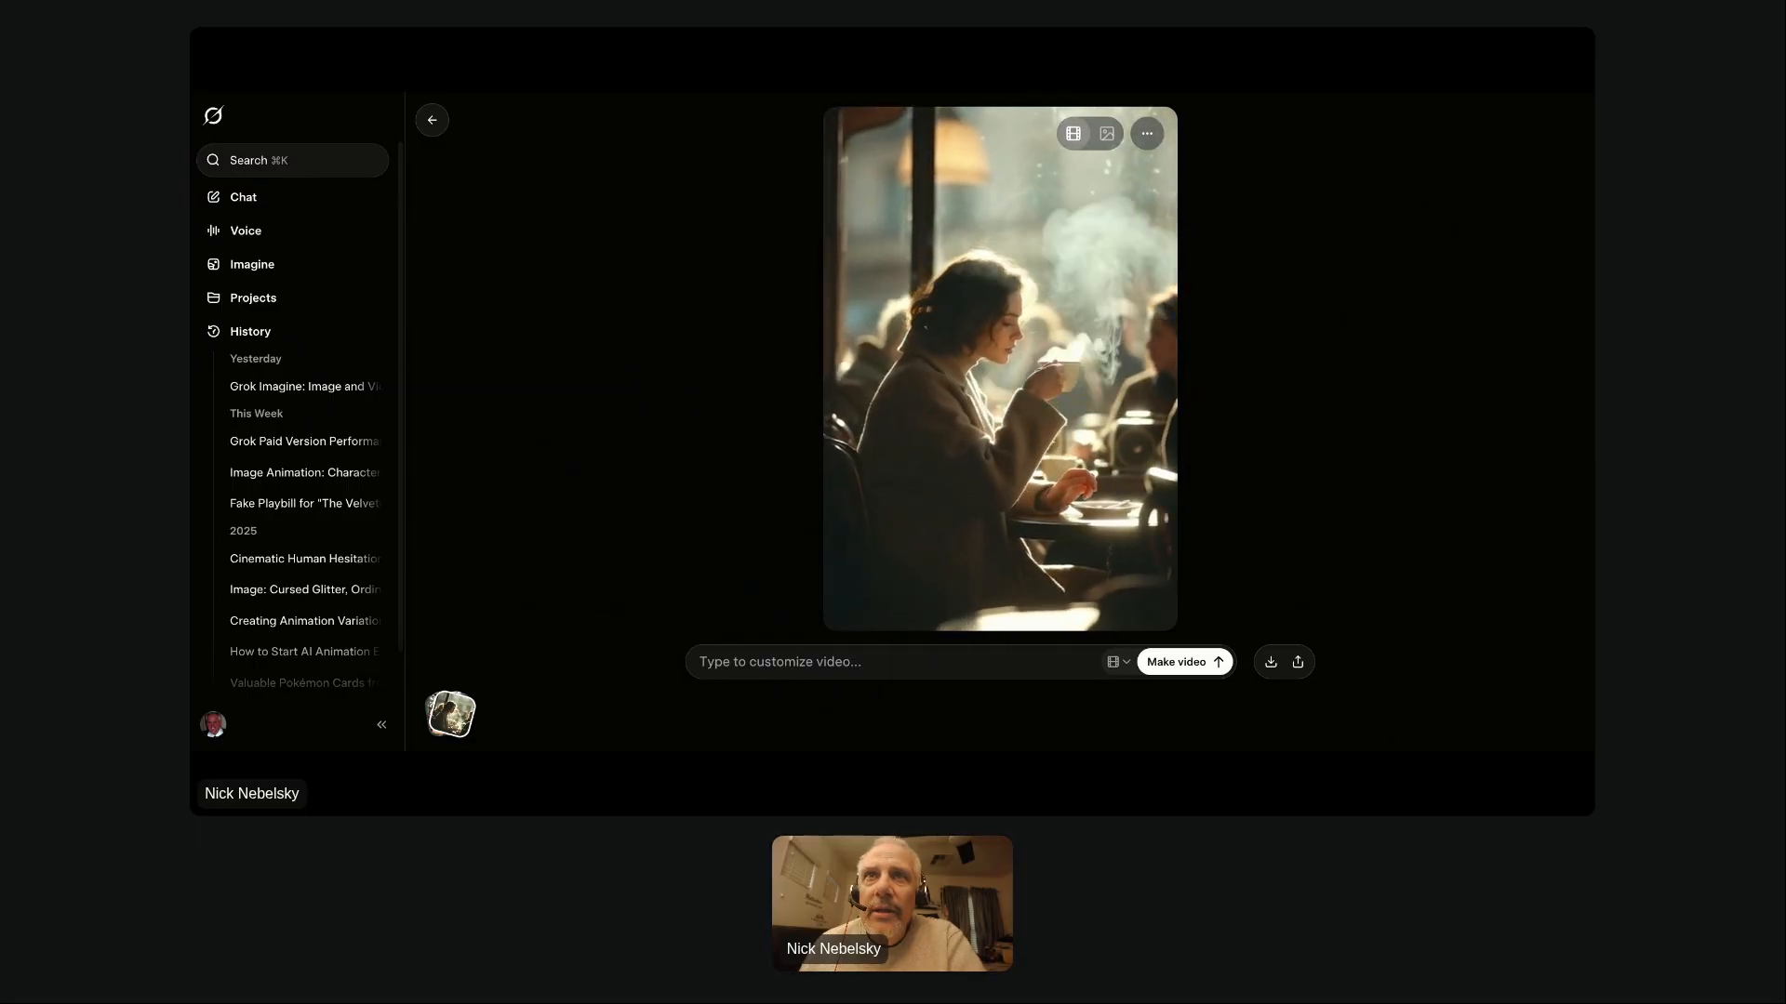
mouse_move(1108, 340)
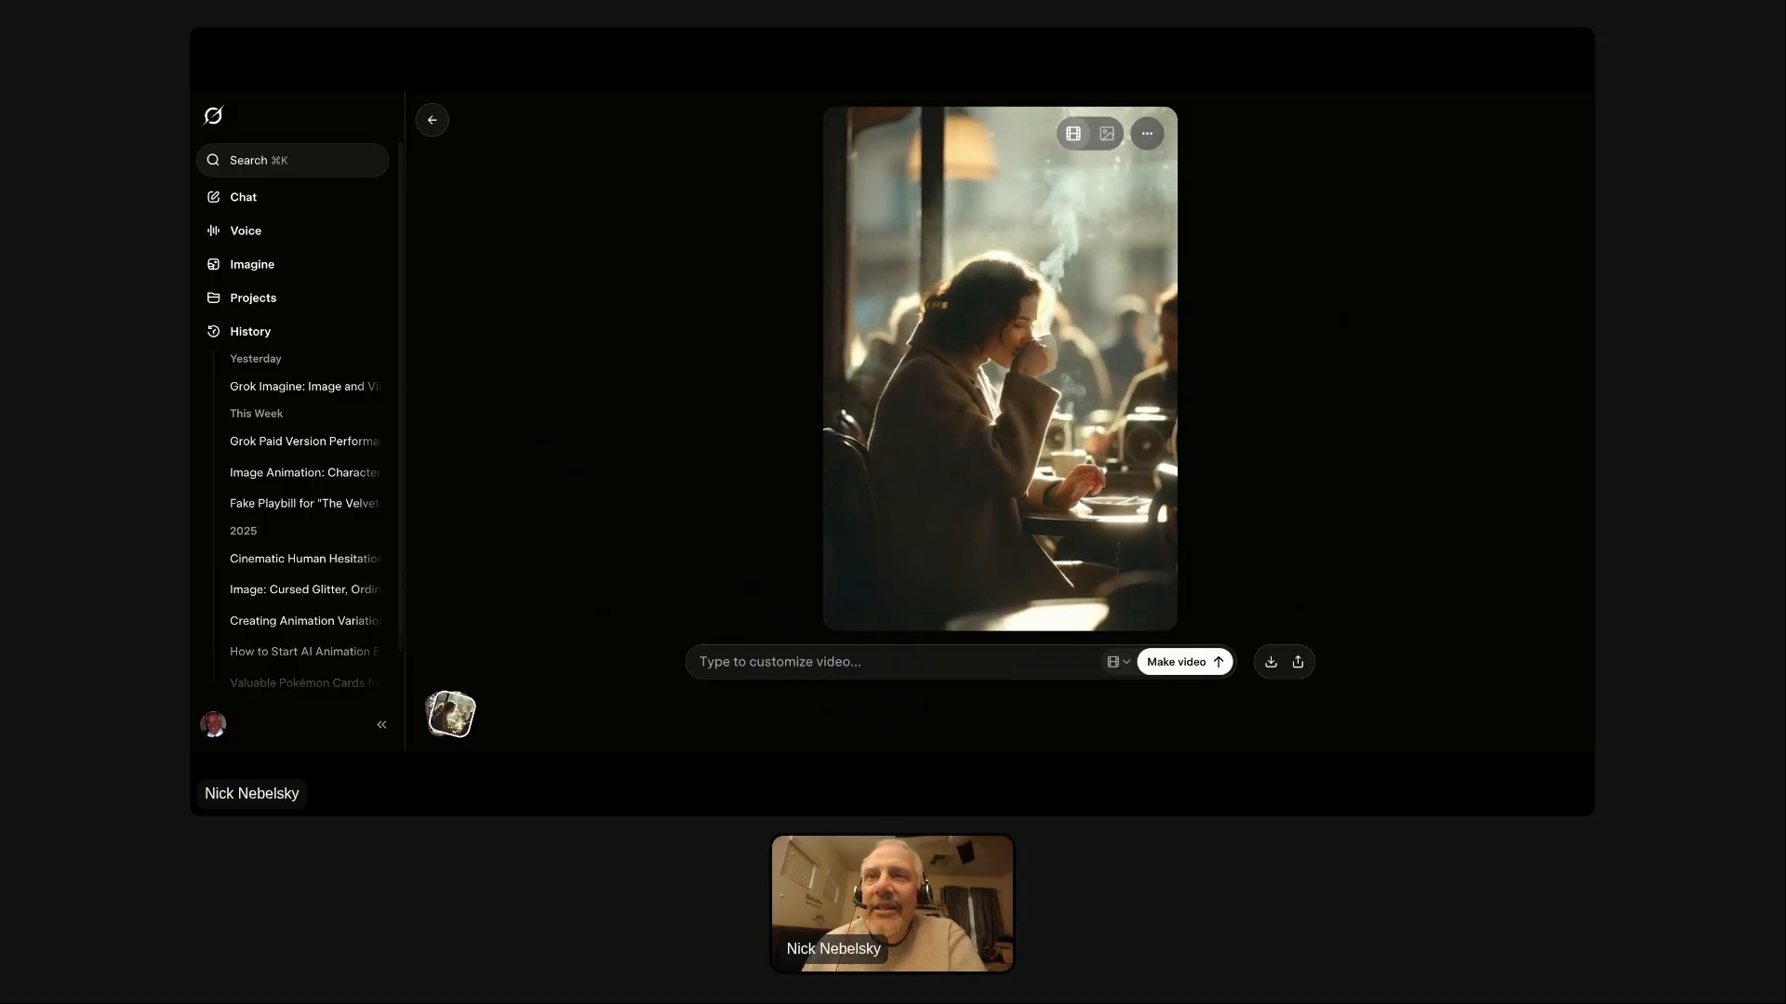
mouse_move(1057, 392)
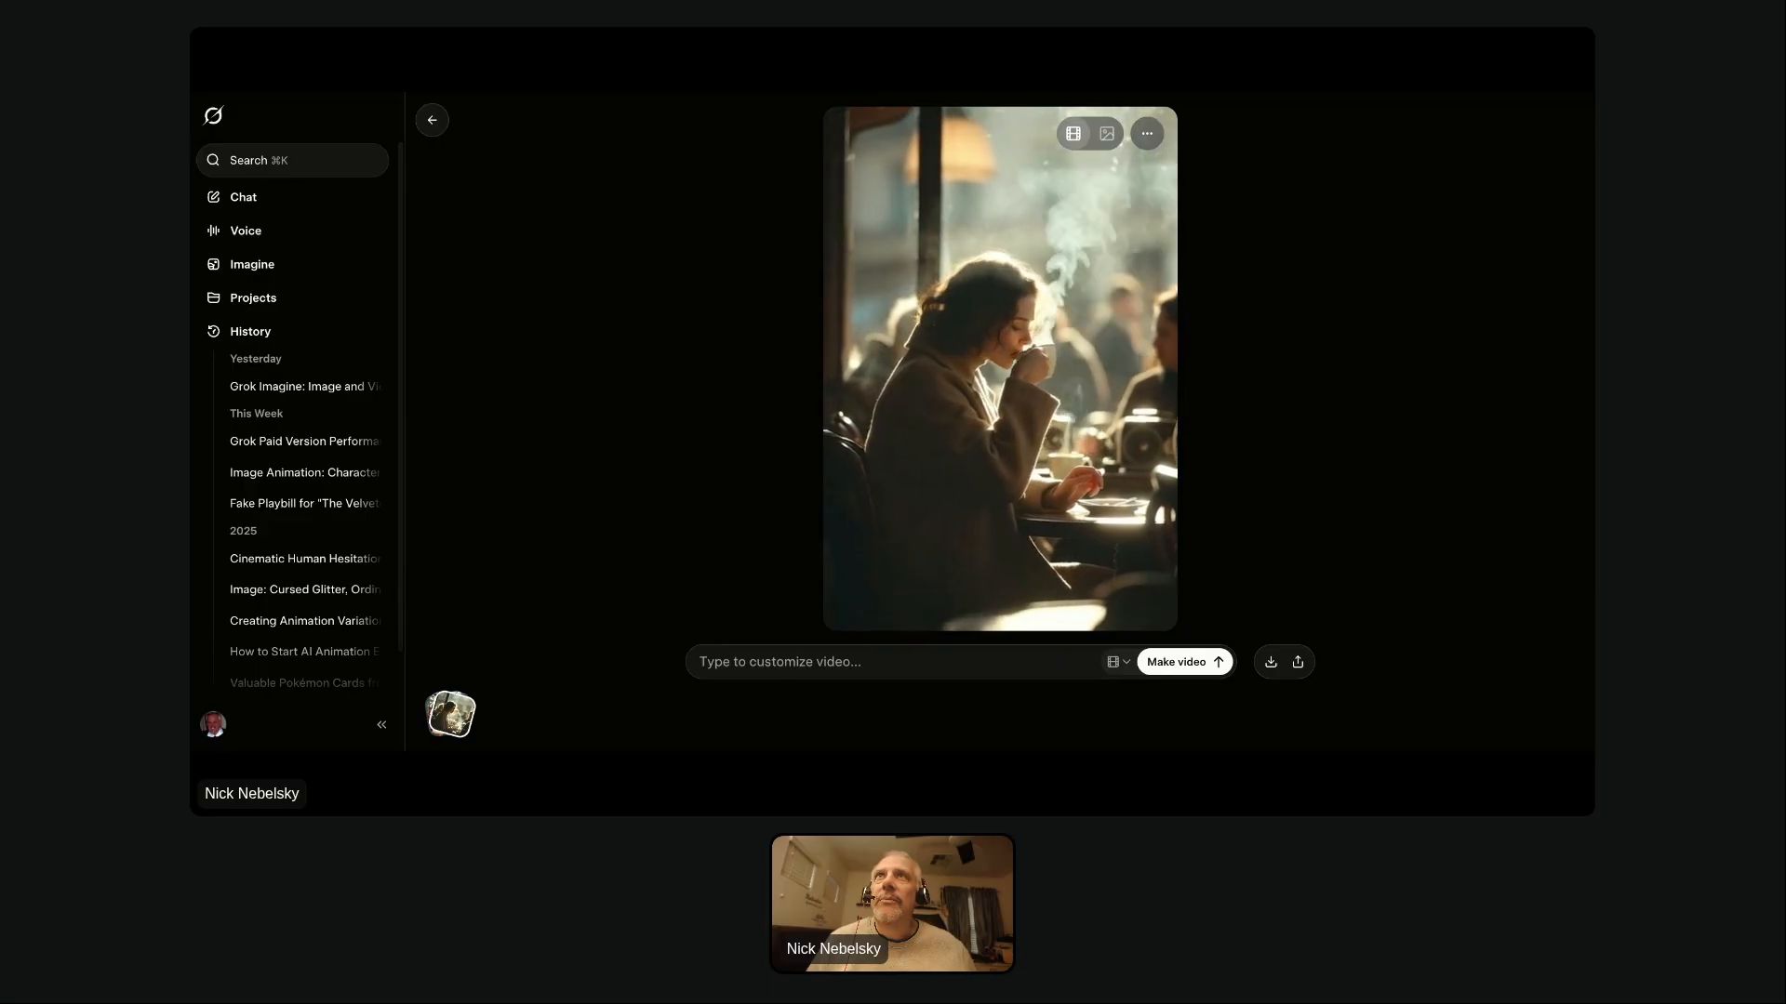
Generate another video from the copied "Tilt down to a close-up of her hands" prompt and mute its playback.
click(744, 666)
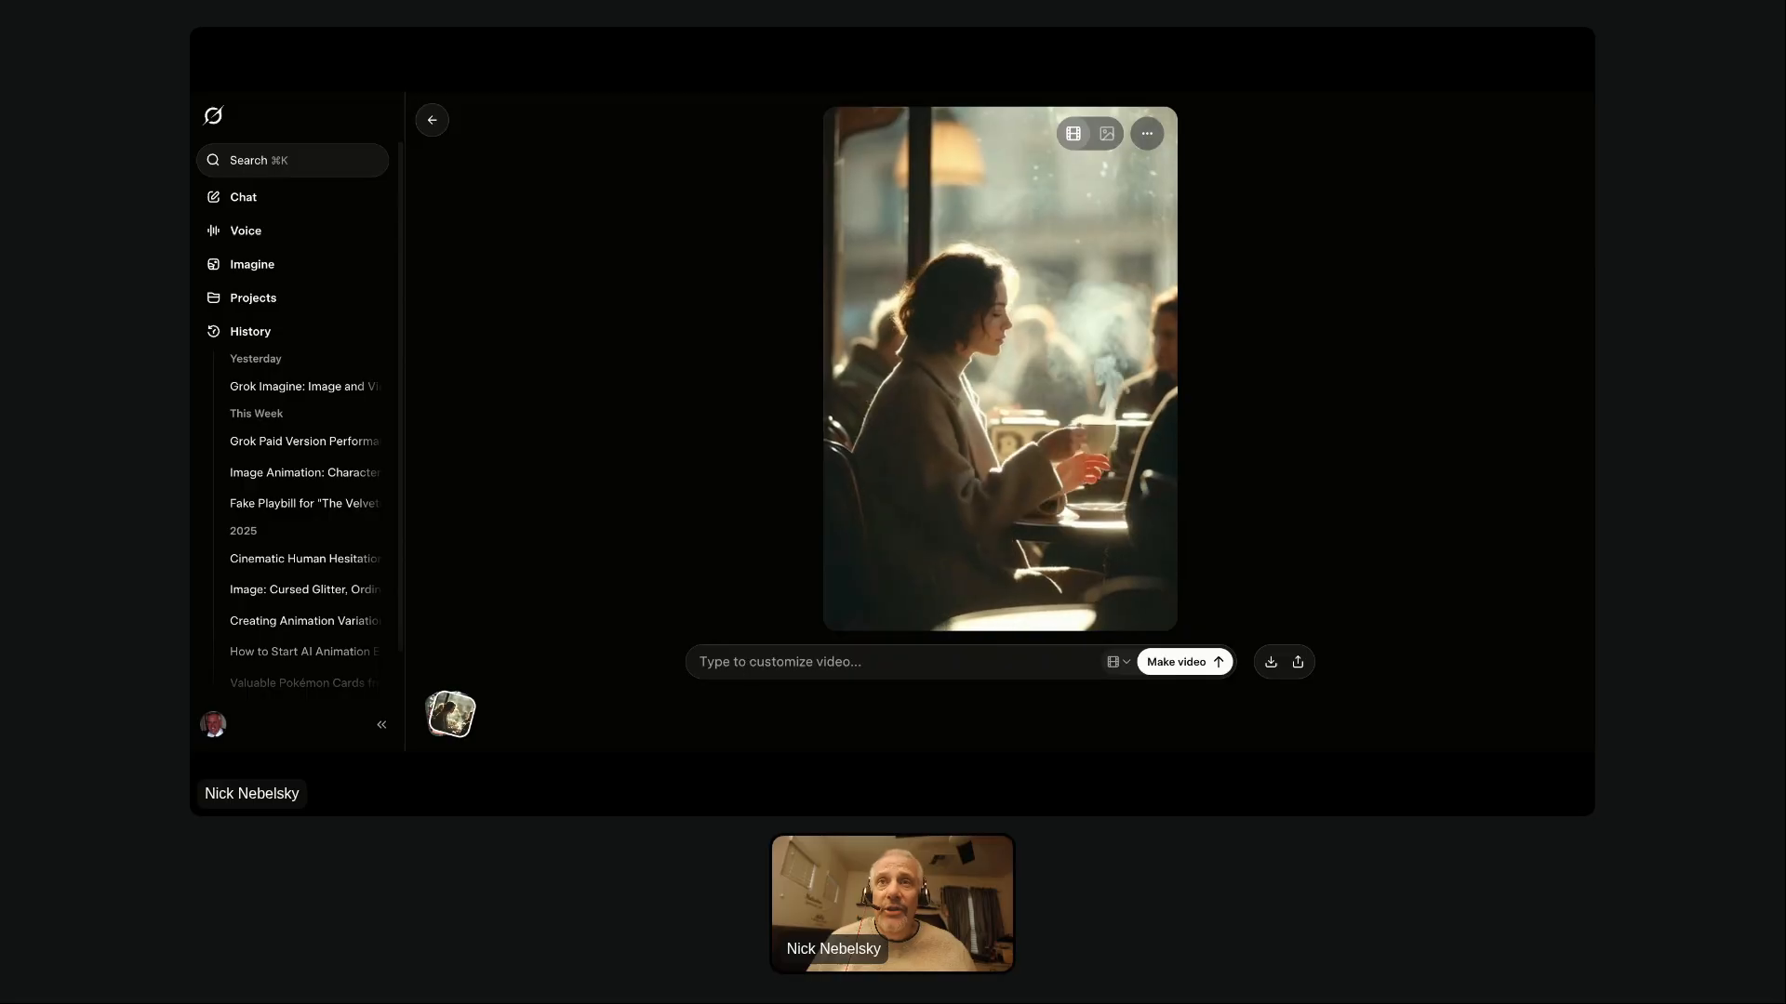
key(super+v)
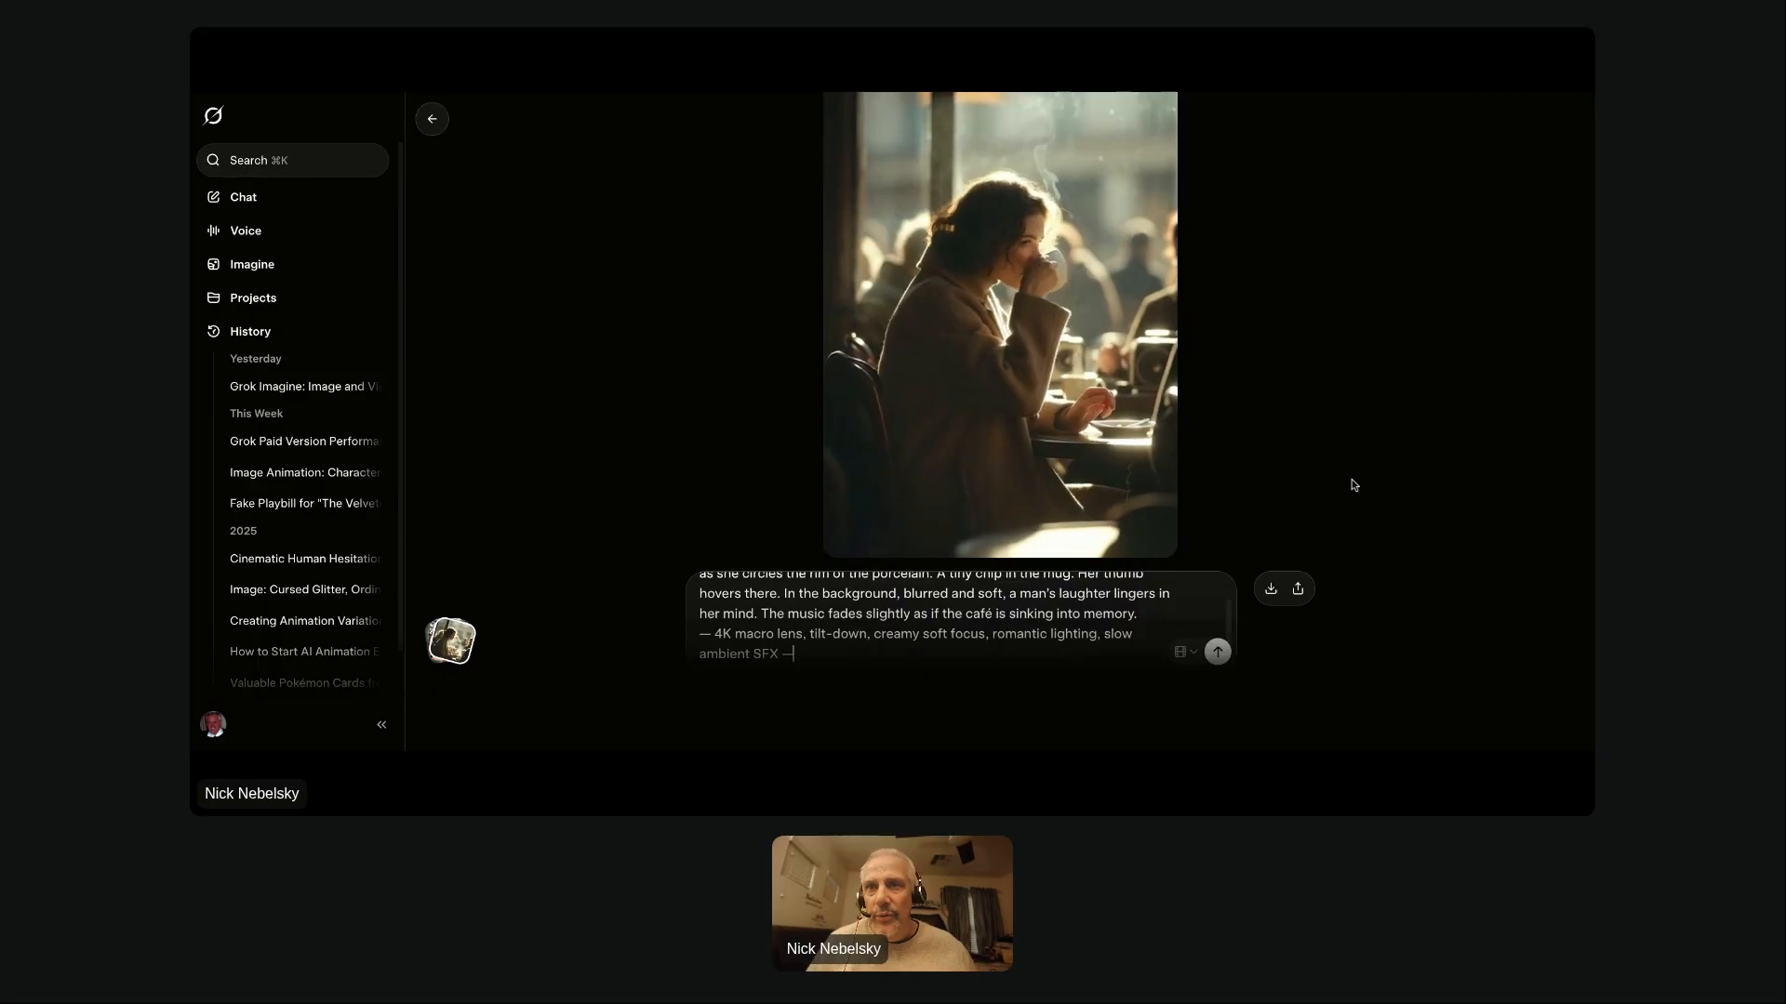
click(1218, 651)
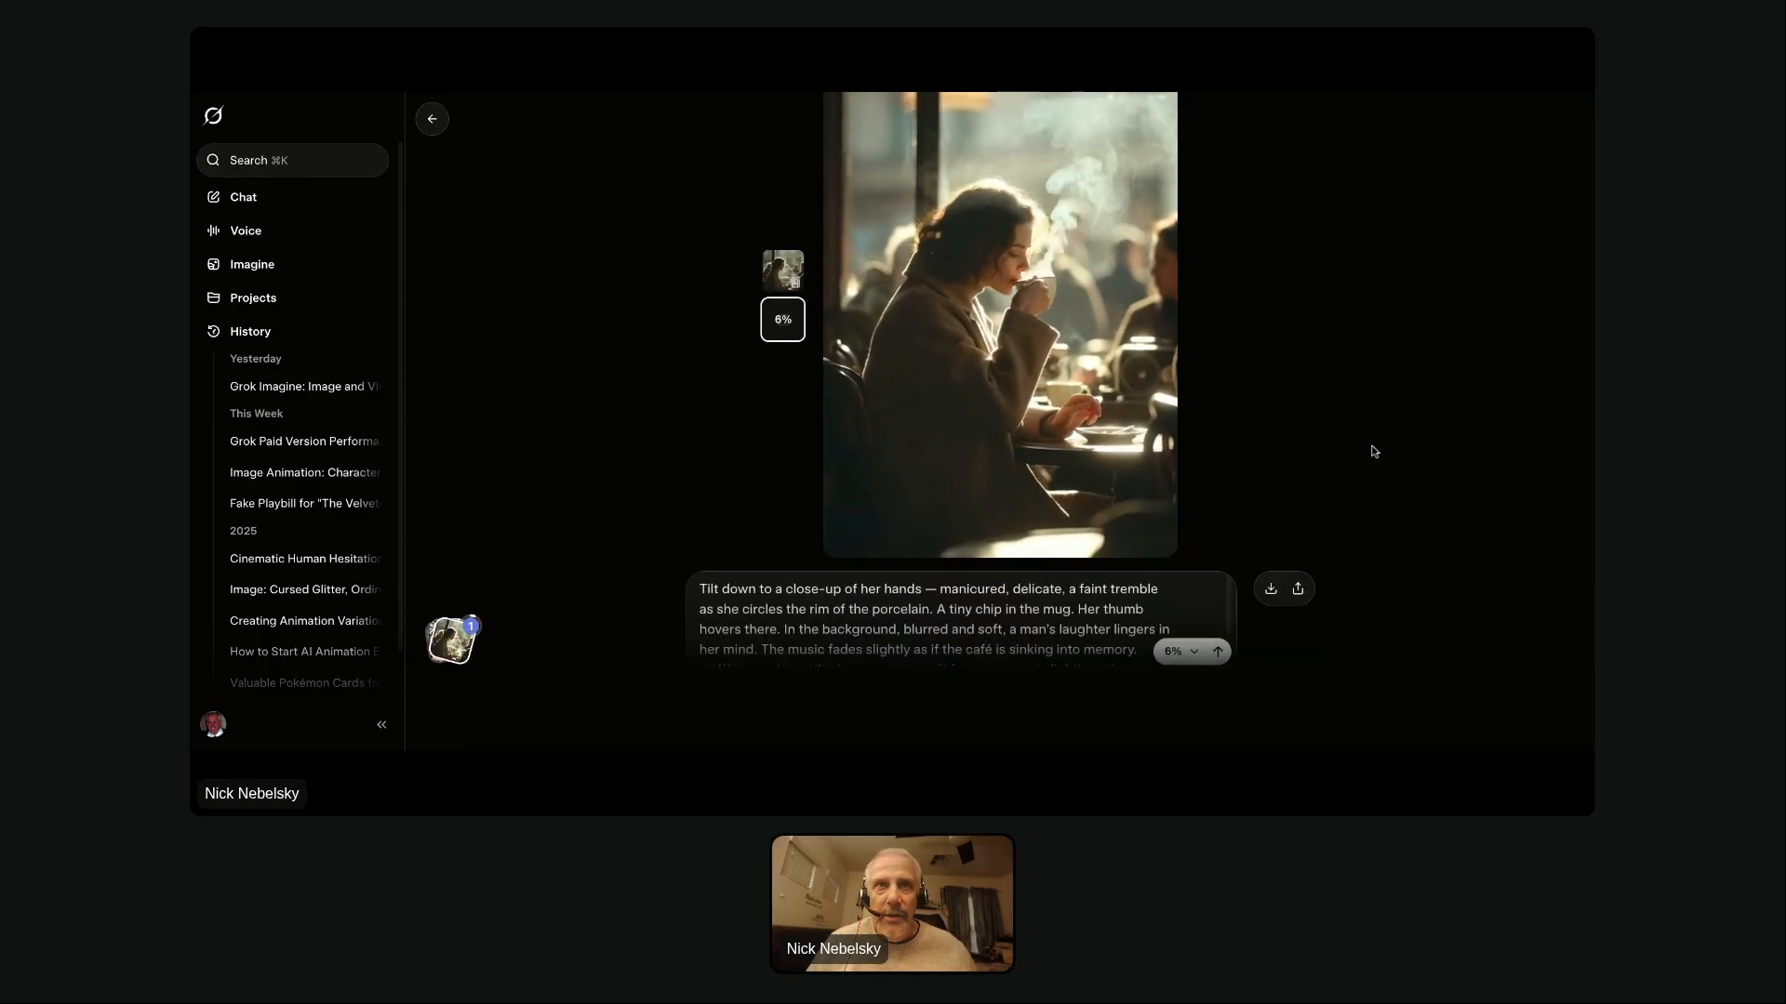
click(1149, 517)
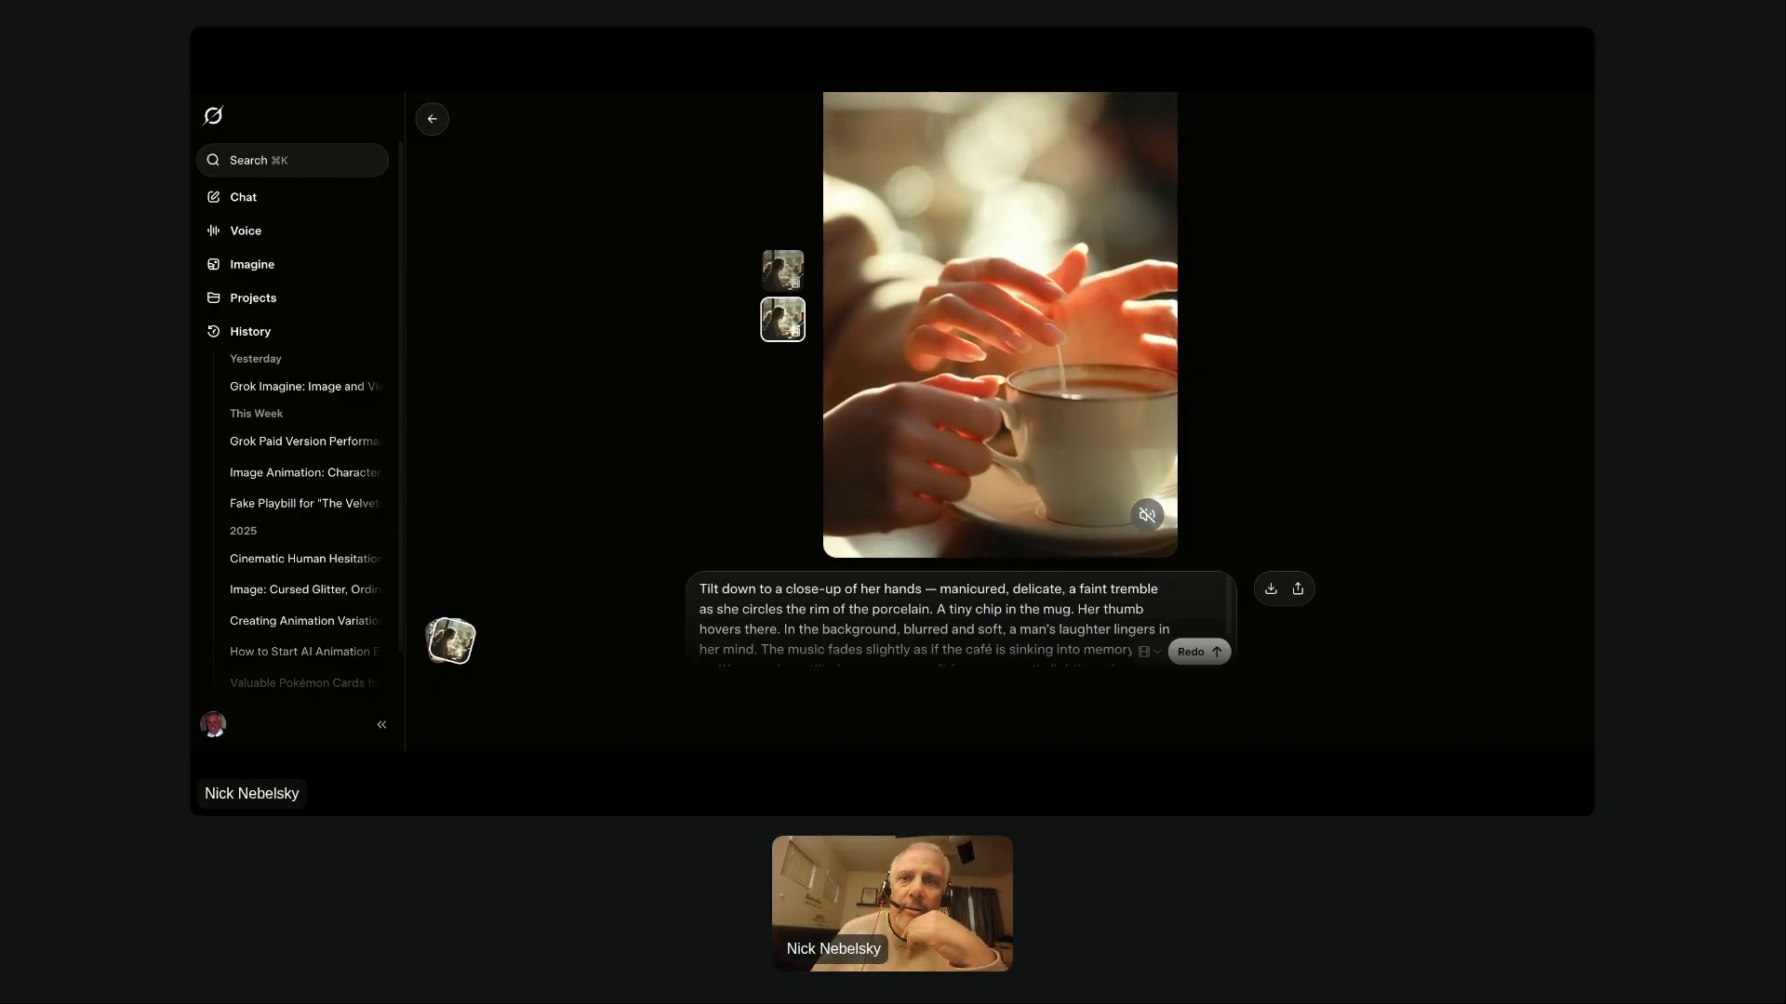
Insert the line "Negative Prompt: Do not add hands, fingers, extra hands." above the "4K macro lens" line and regenerate the video.
scroll(1009, 614, down, 1)
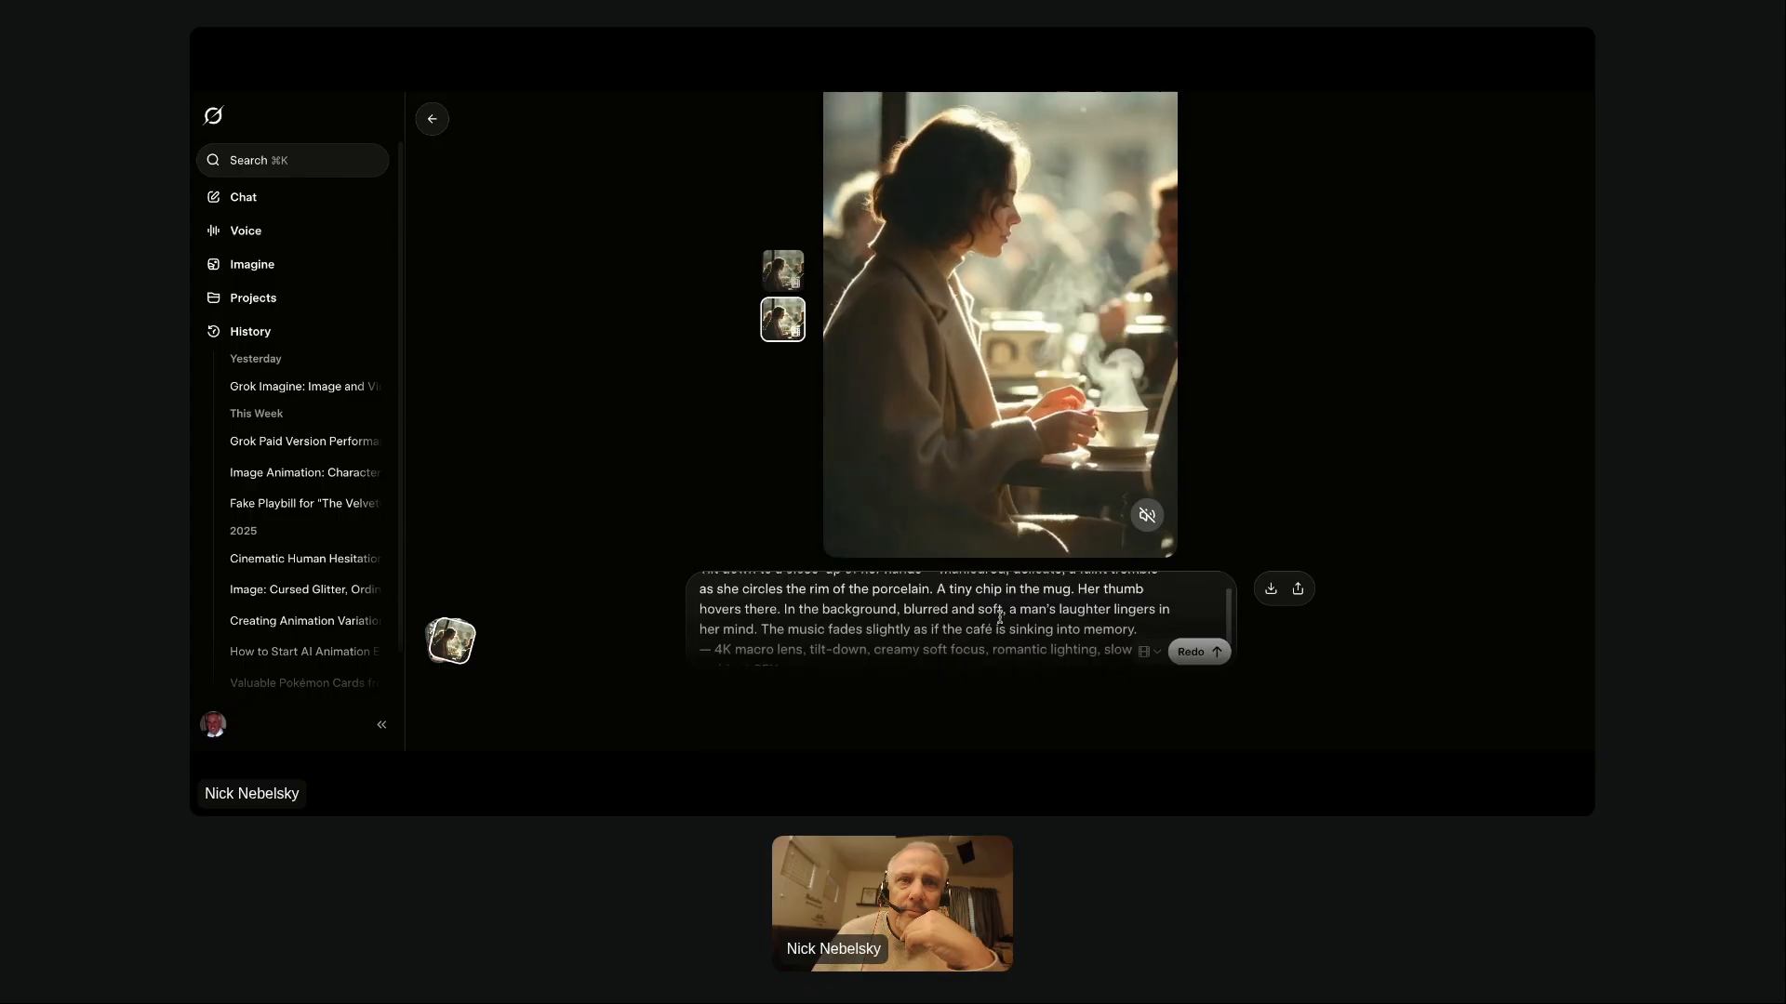
scroll(999, 625, down, 1)
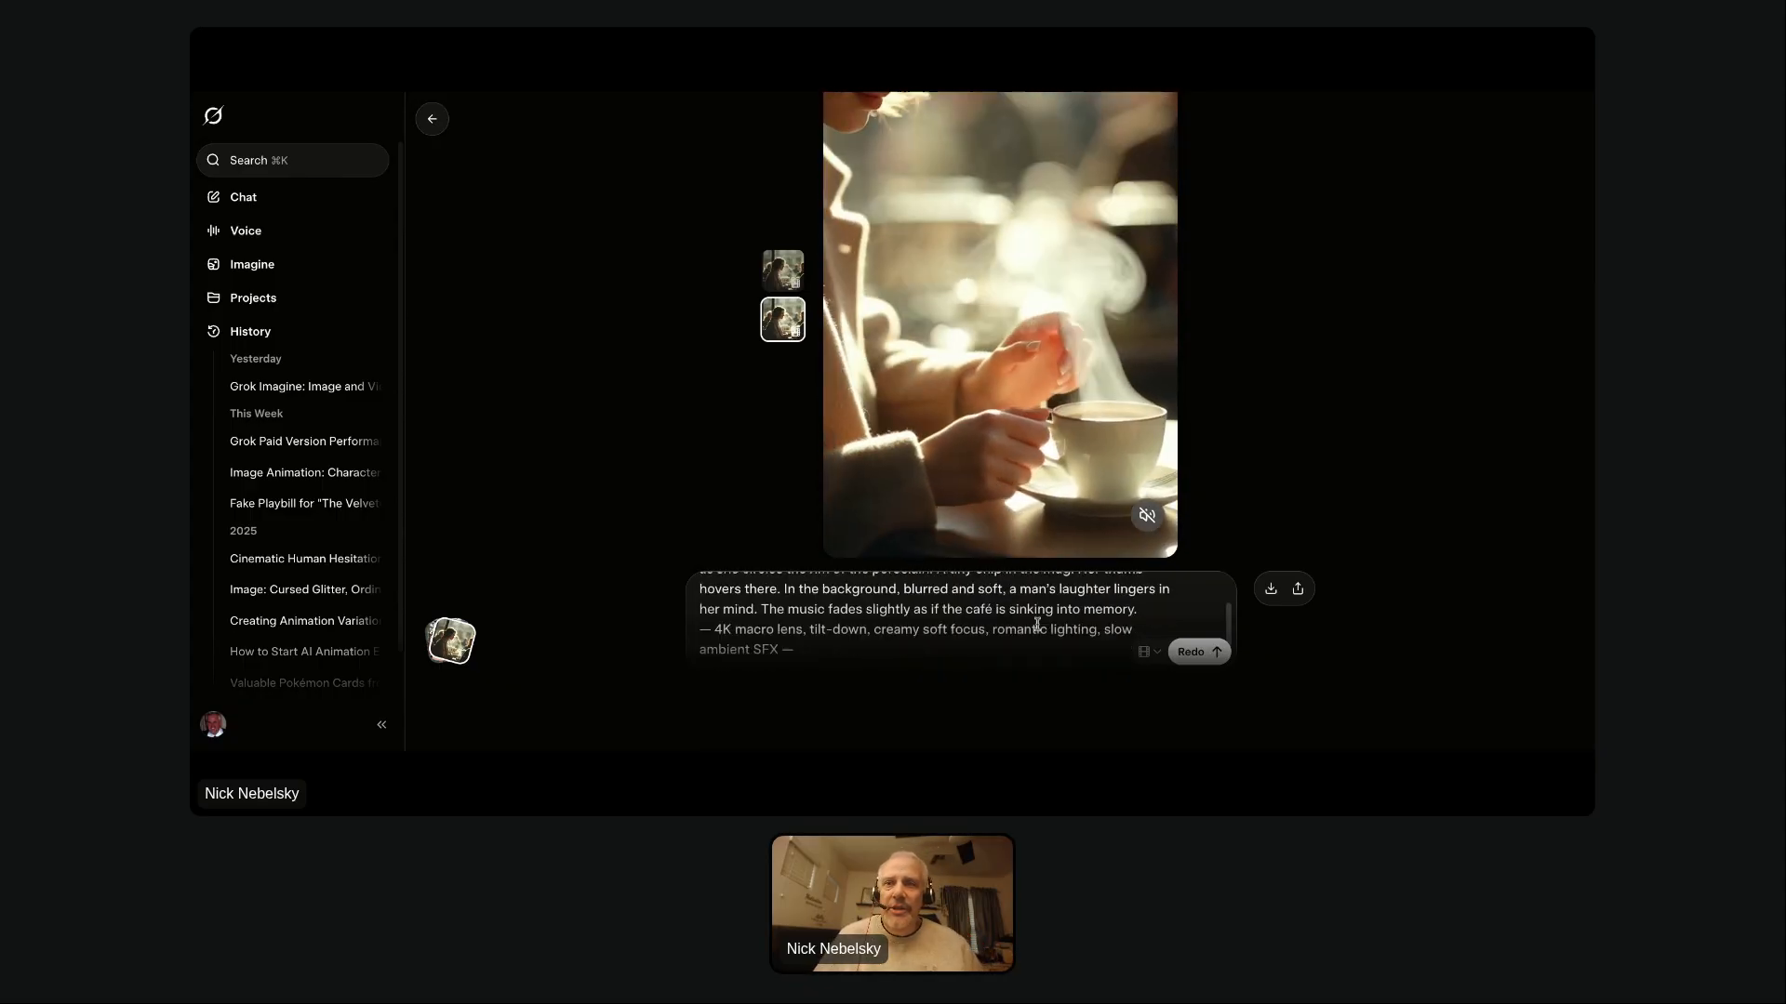
click(1161, 611)
key(shift+Return)
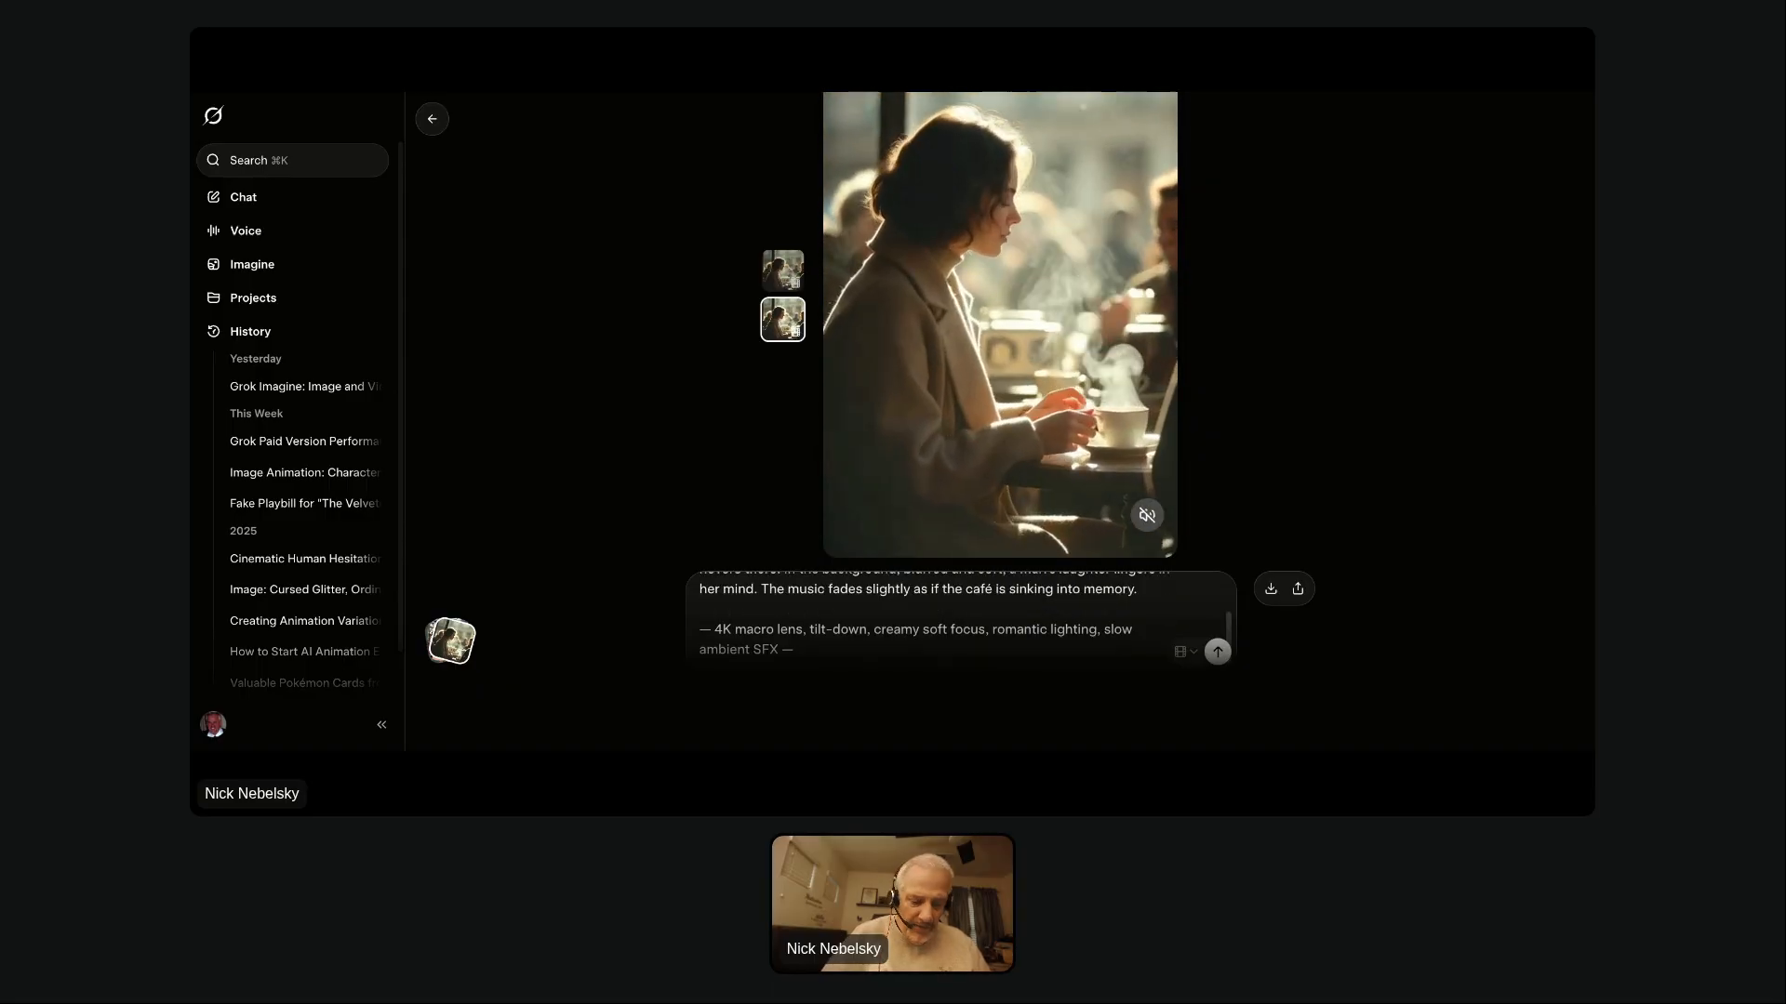
text(Negative )
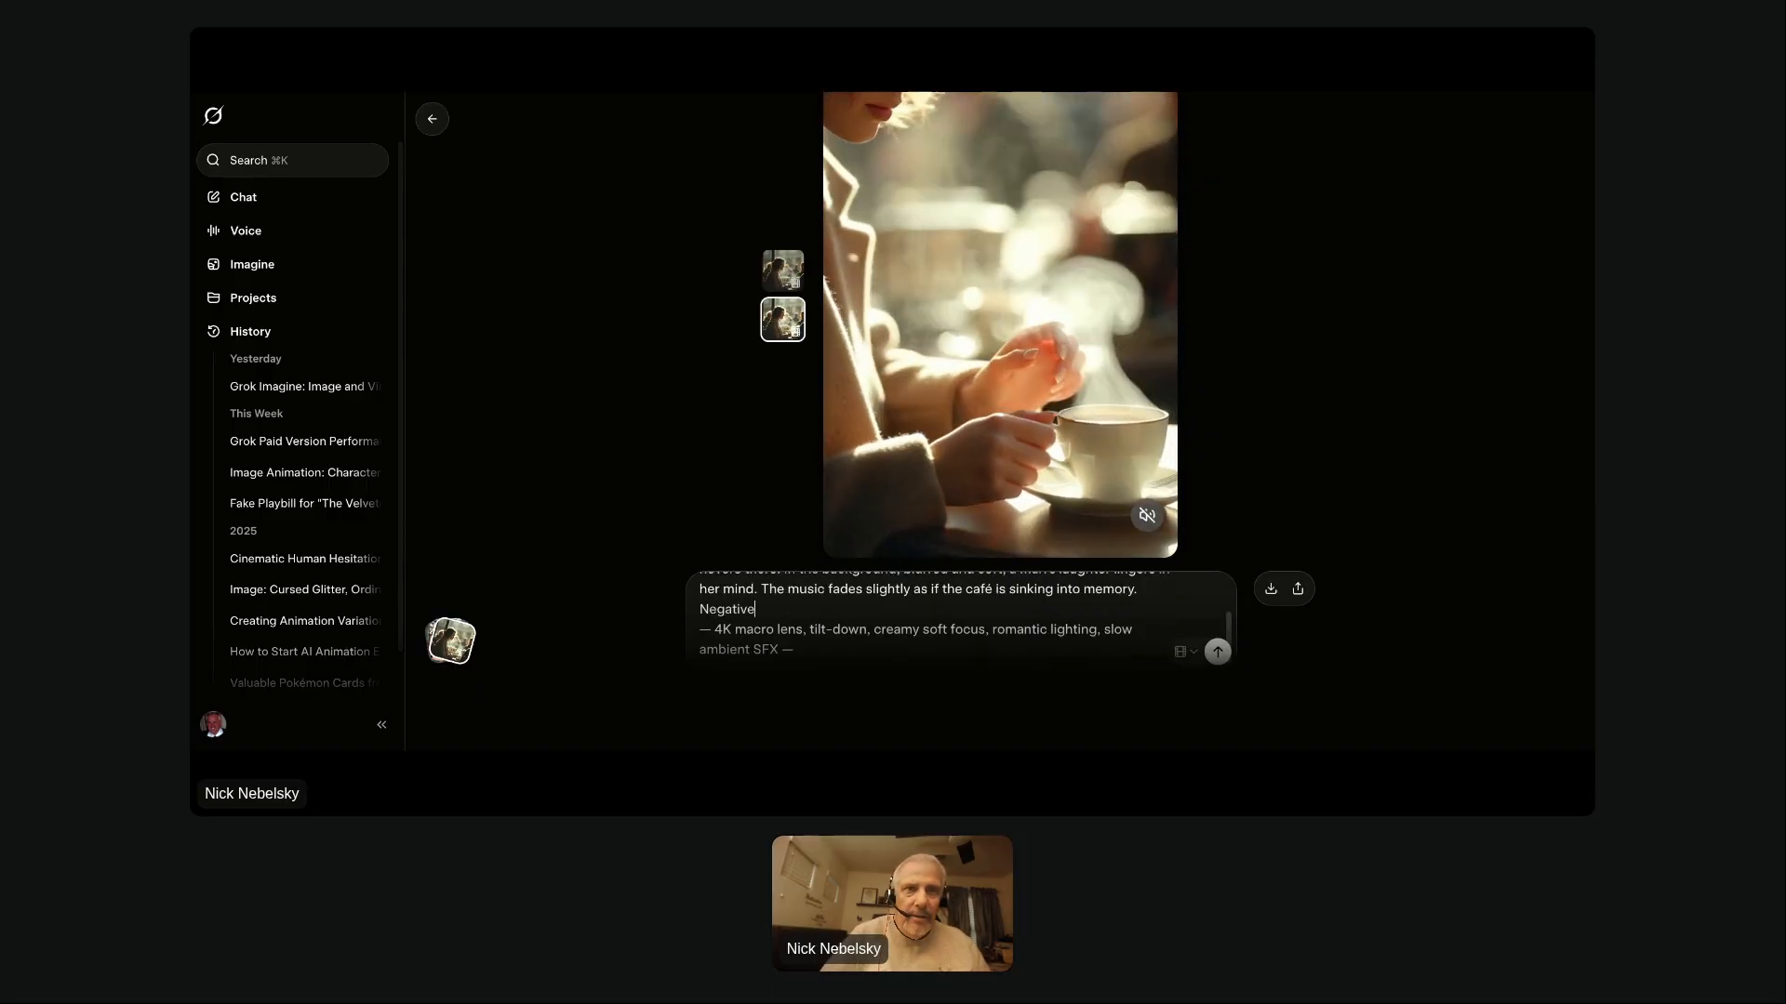
text(Prompt)
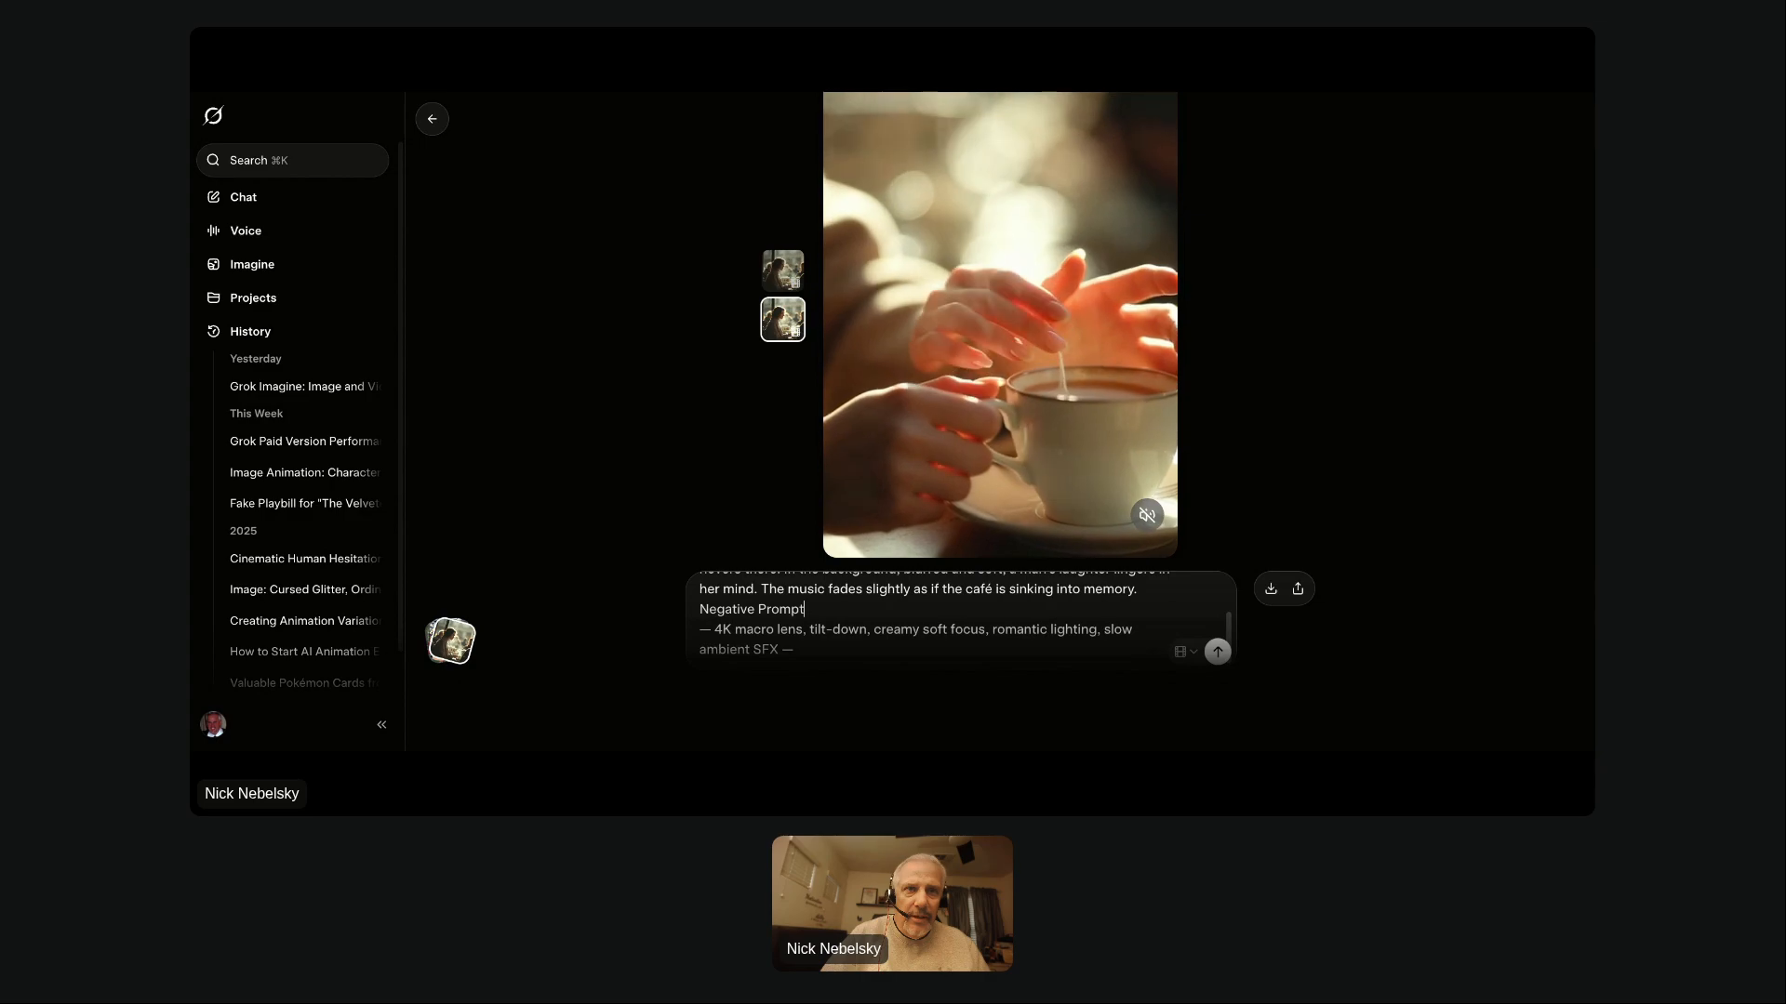
text(: Do n)
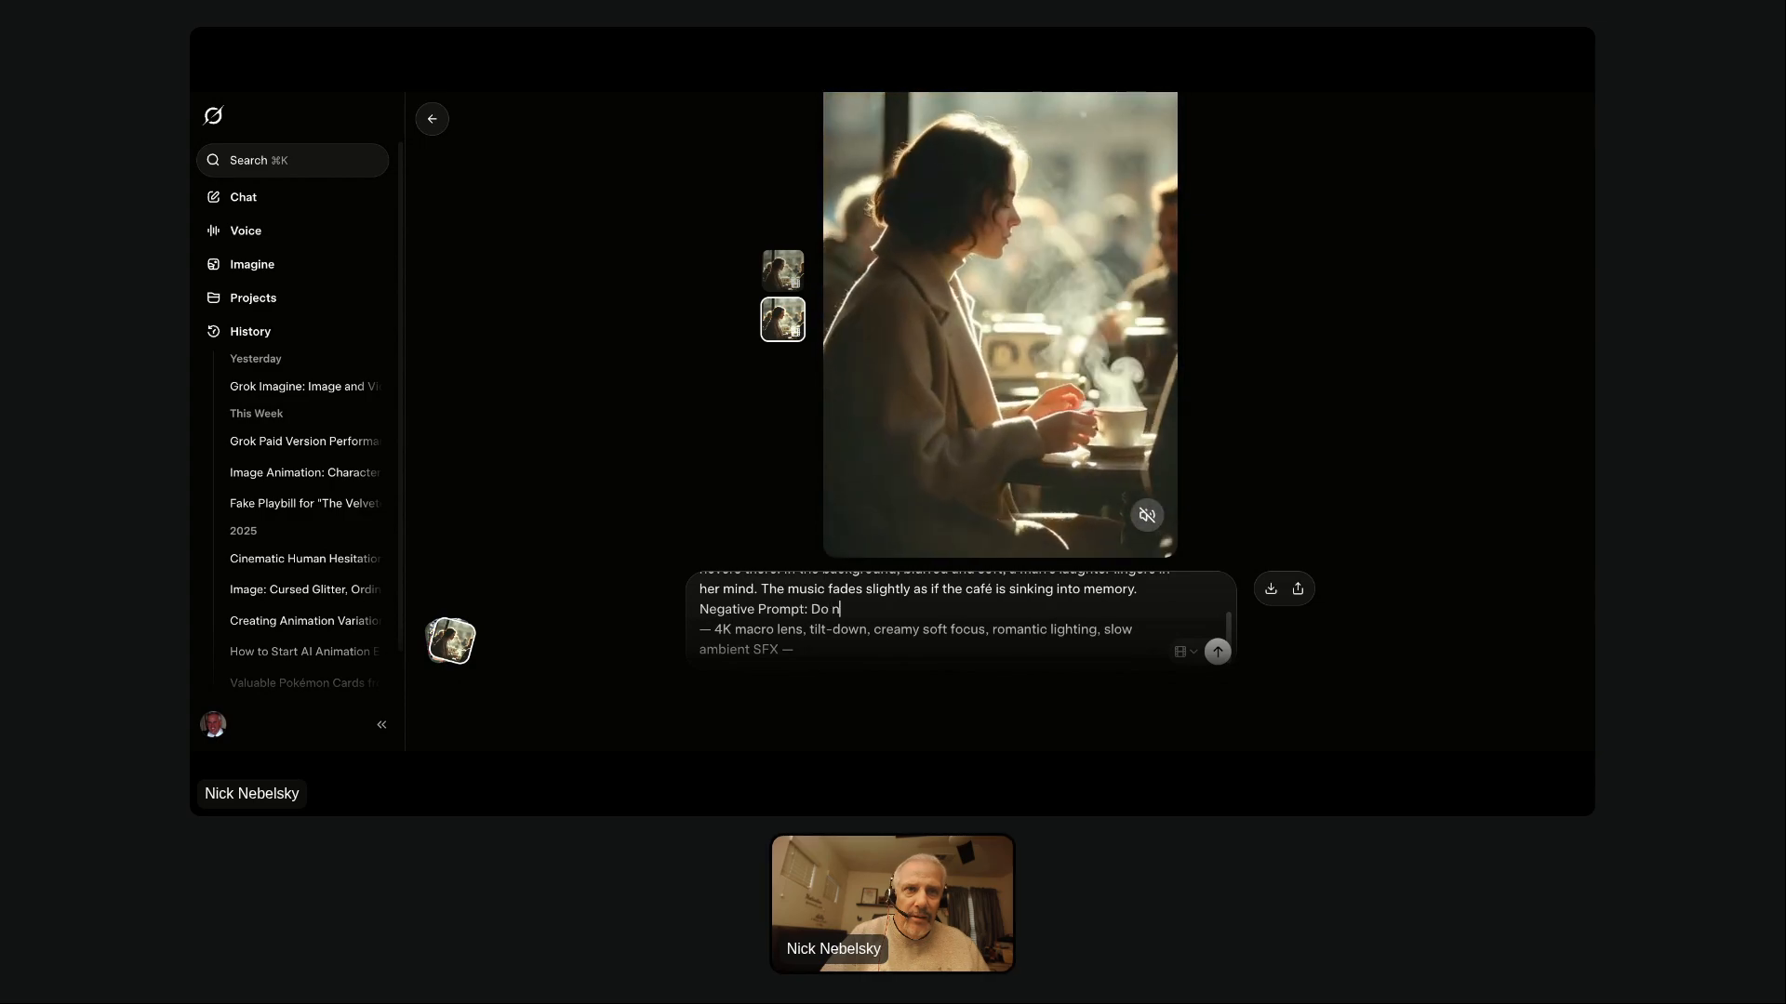
text(ot add hand)
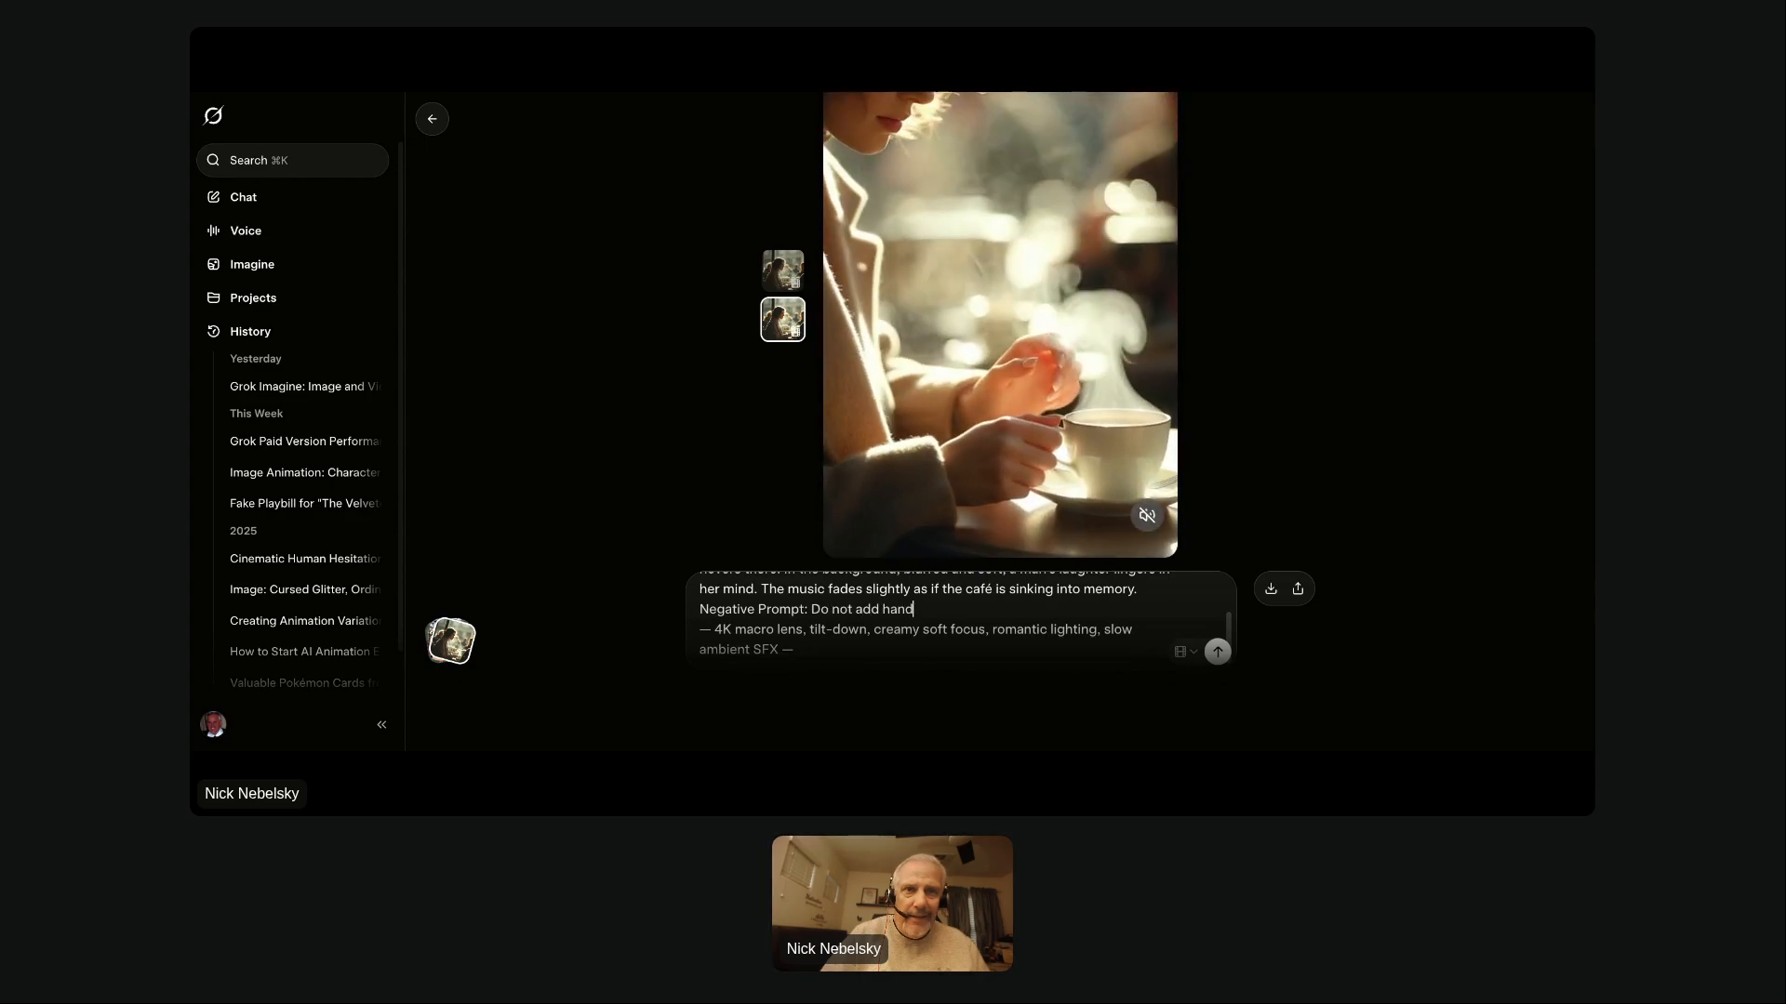
text(s, fingers, extra hands.)
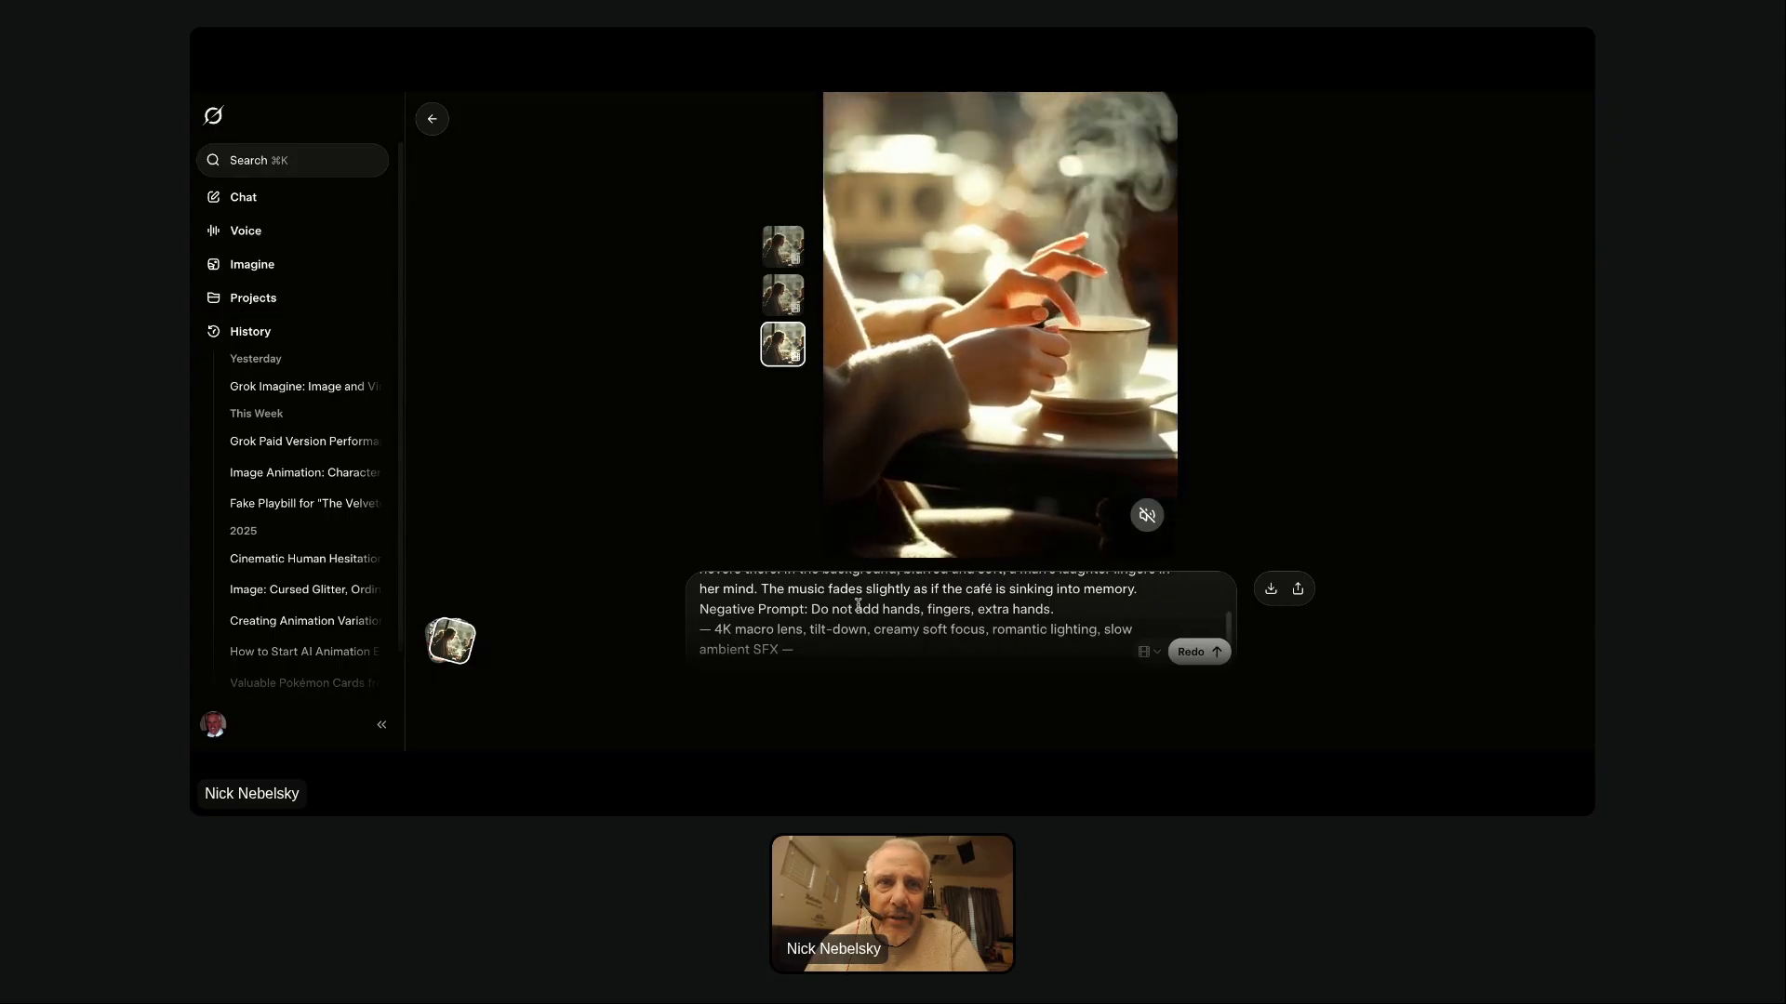
Replace "she circles the" in the video prompt's first sentence with "her fingertip circles on the edge of the coffee cup".
scroll(856, 605, up, 1)
scroll(857, 605, up, 1)
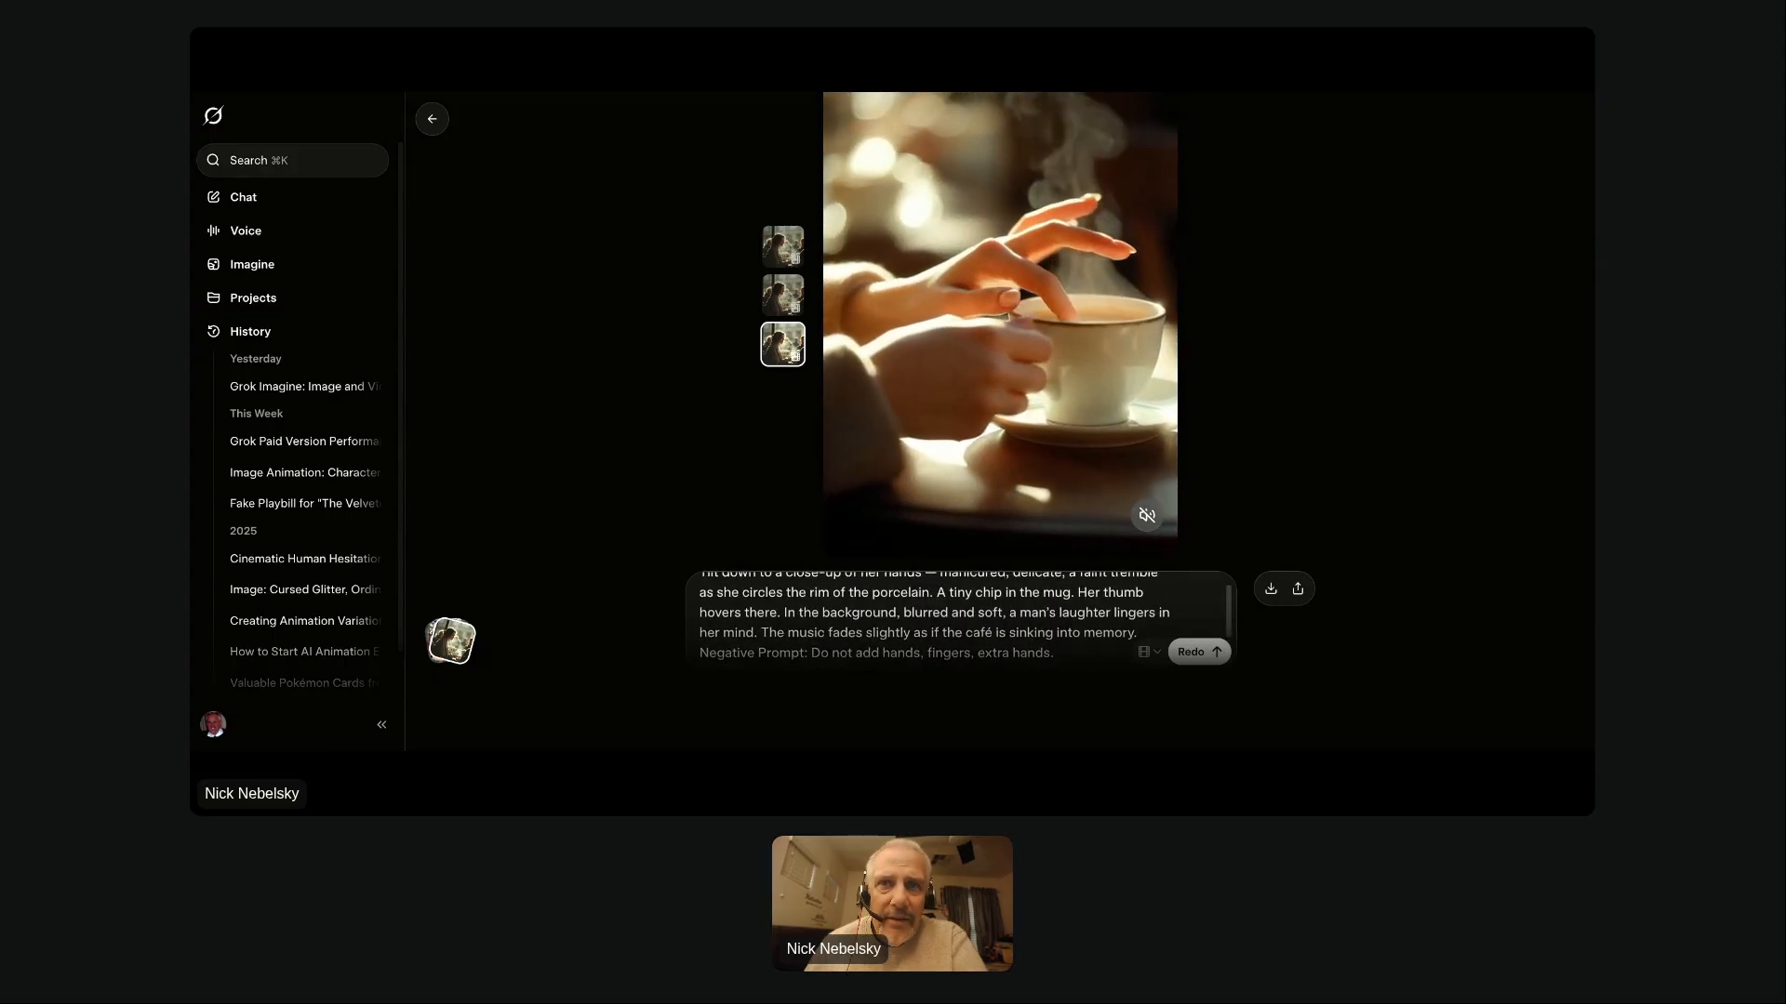
scroll(856, 604, up, 1)
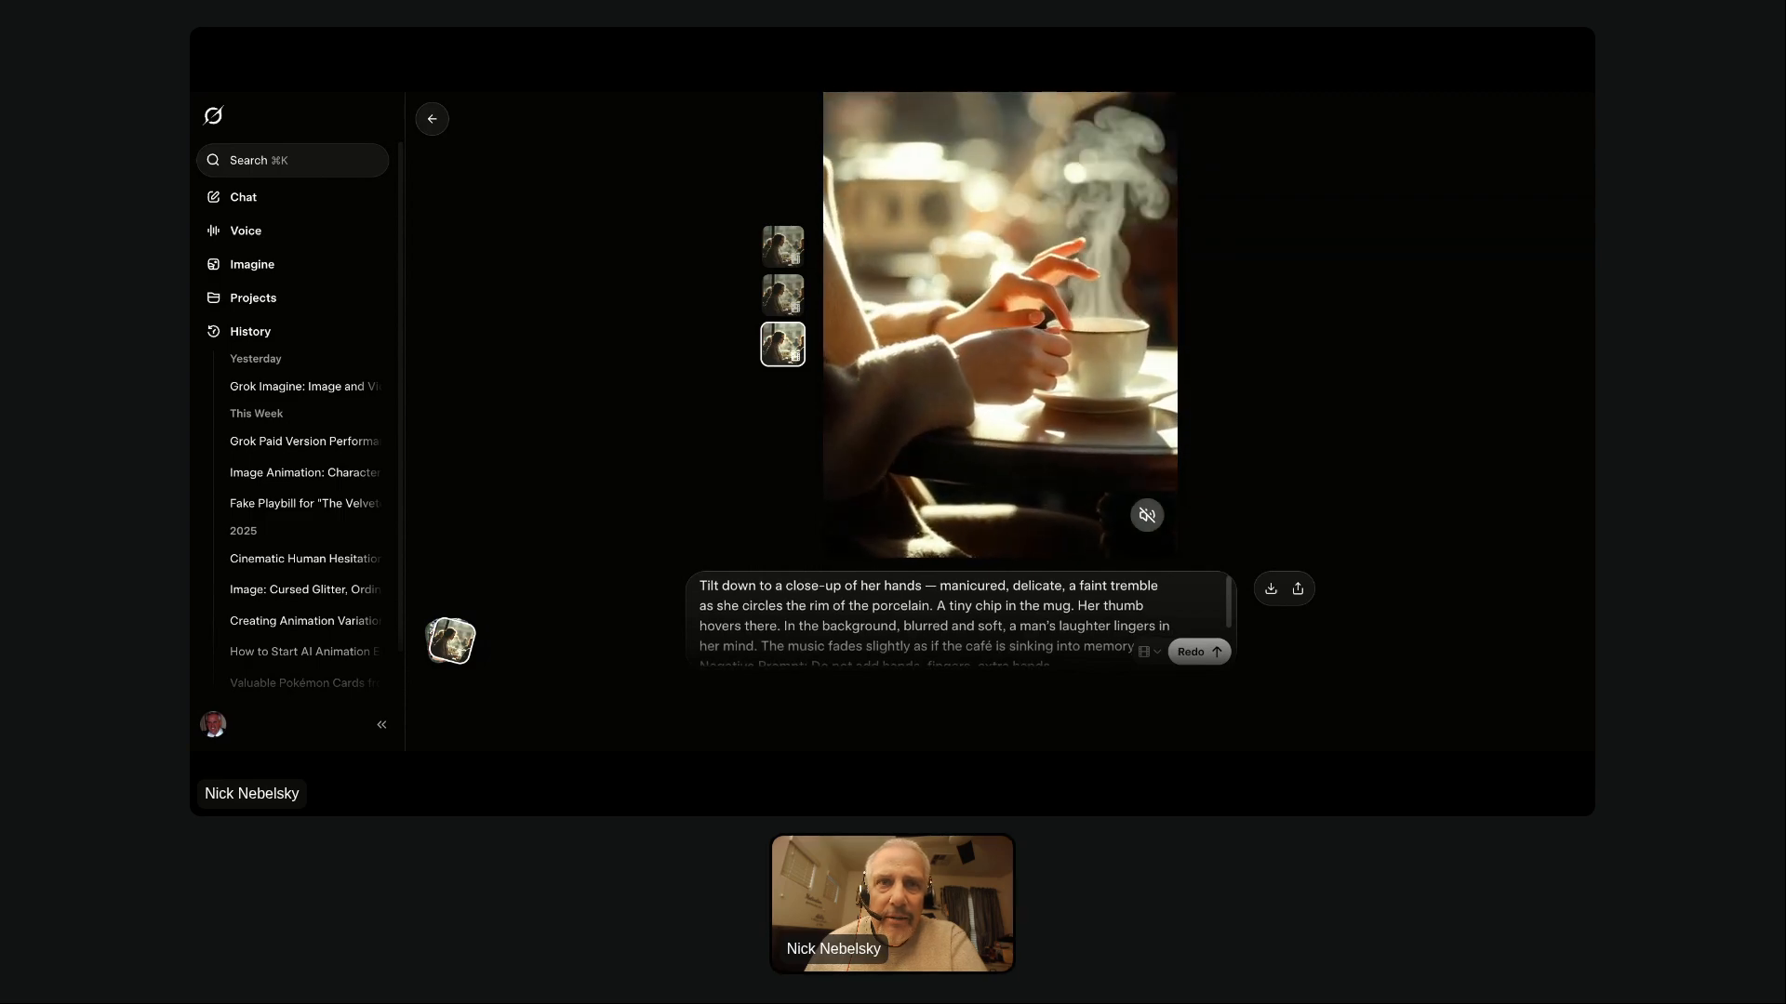
scroll(957, 620, down, 1)
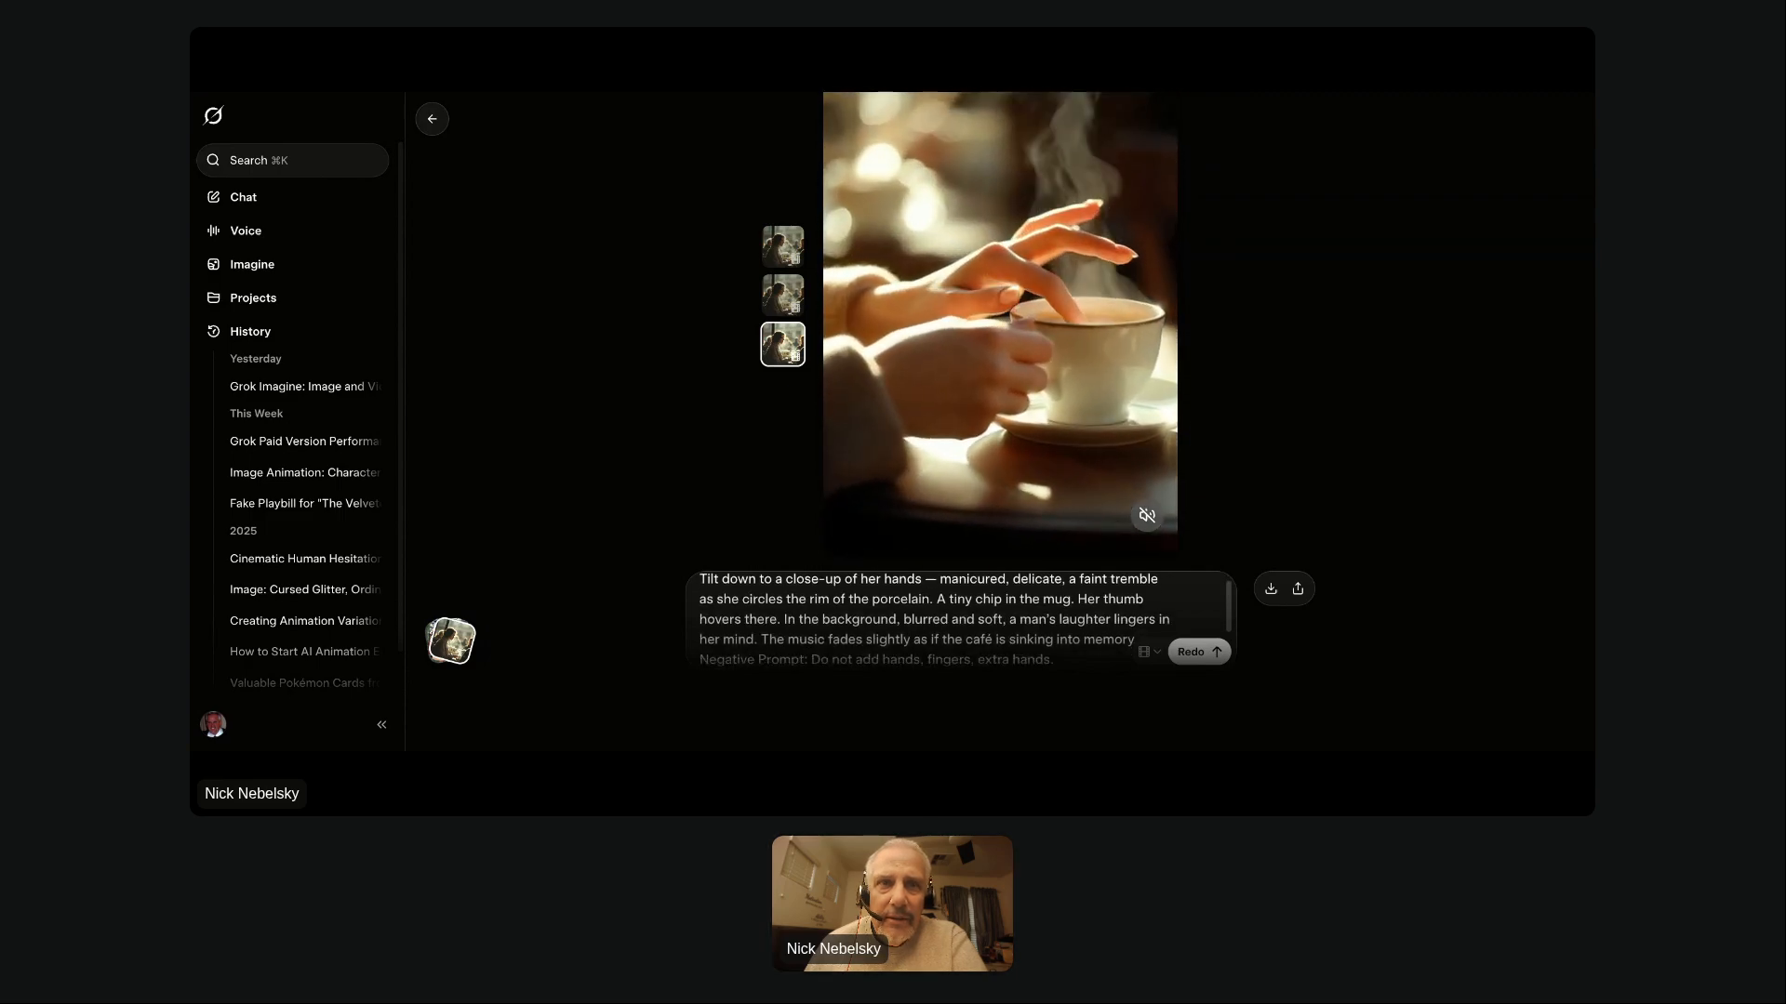
scroll(958, 620, up, 1)
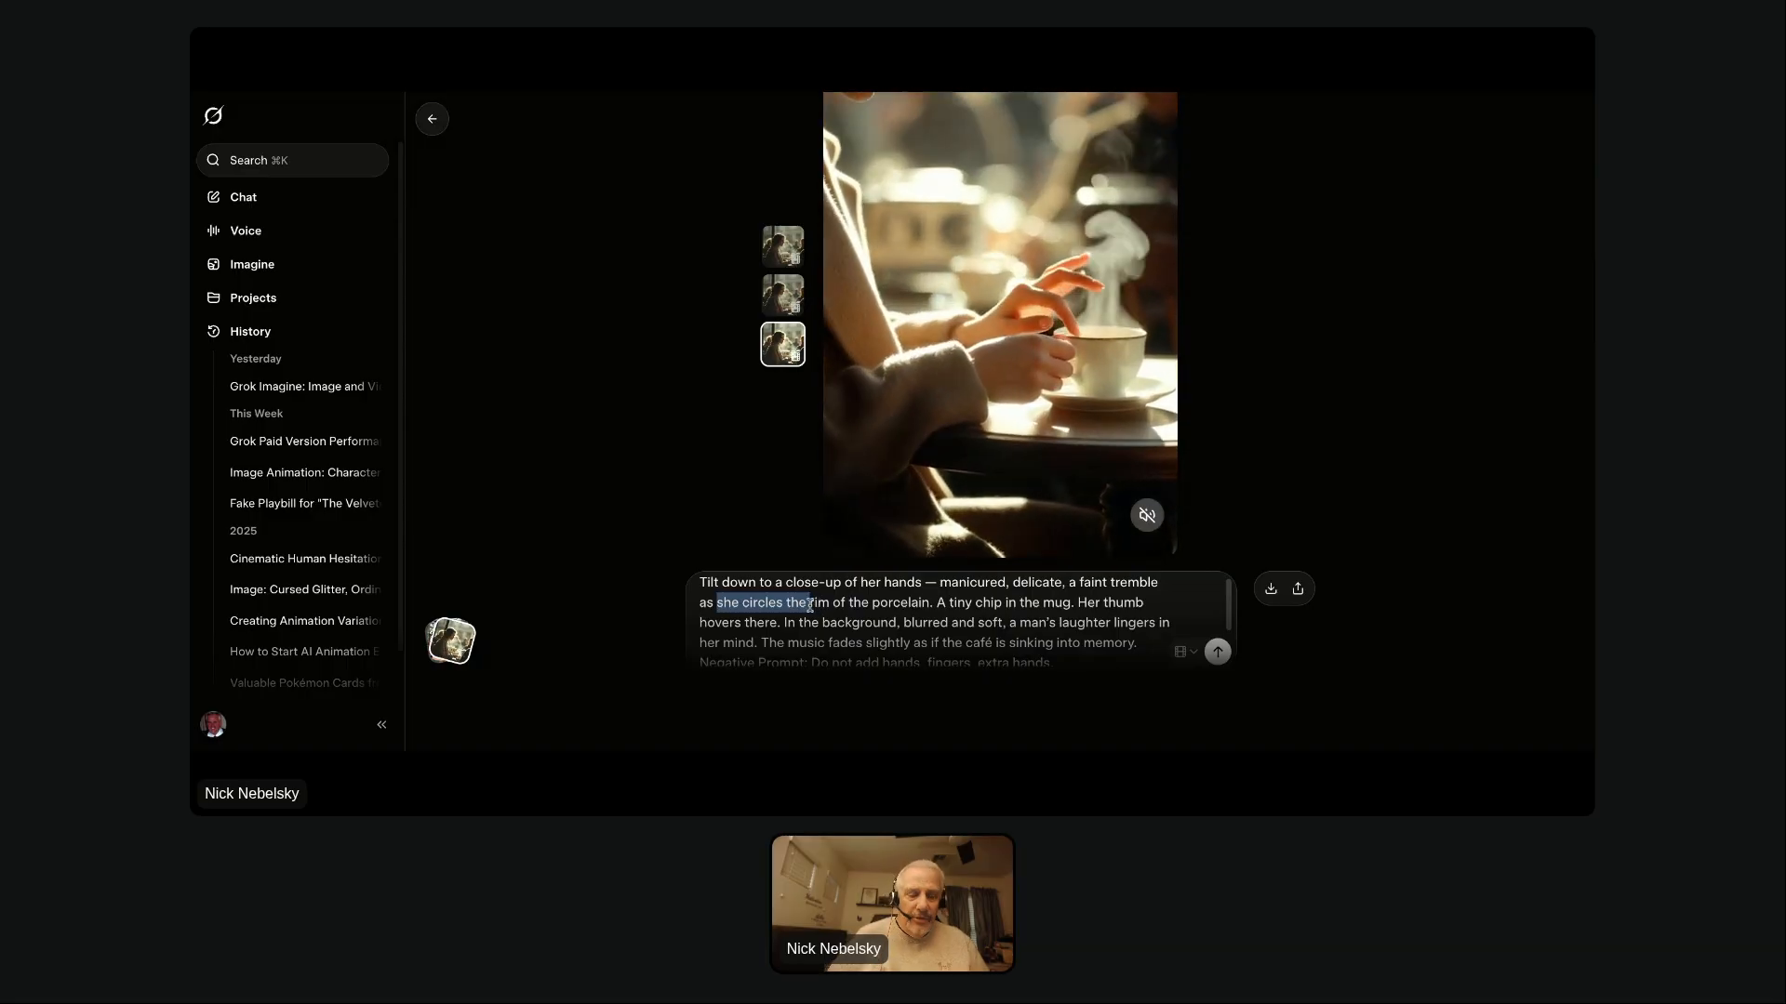
text(he)
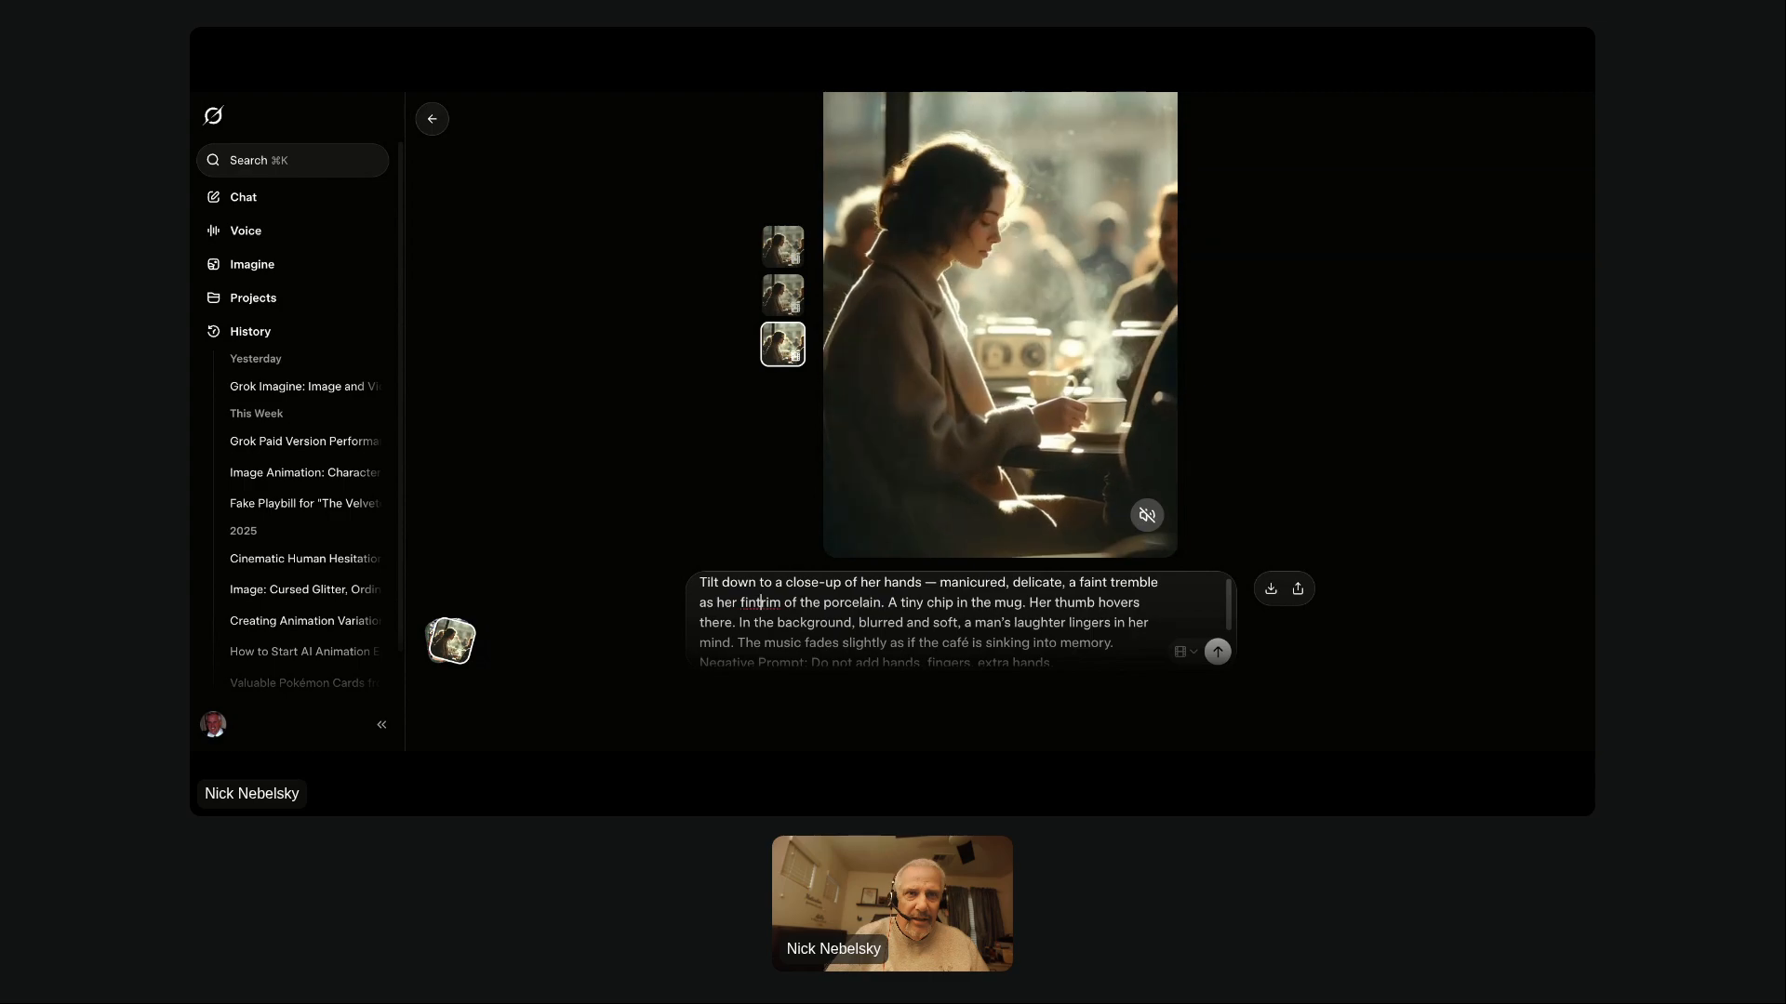
text(g)
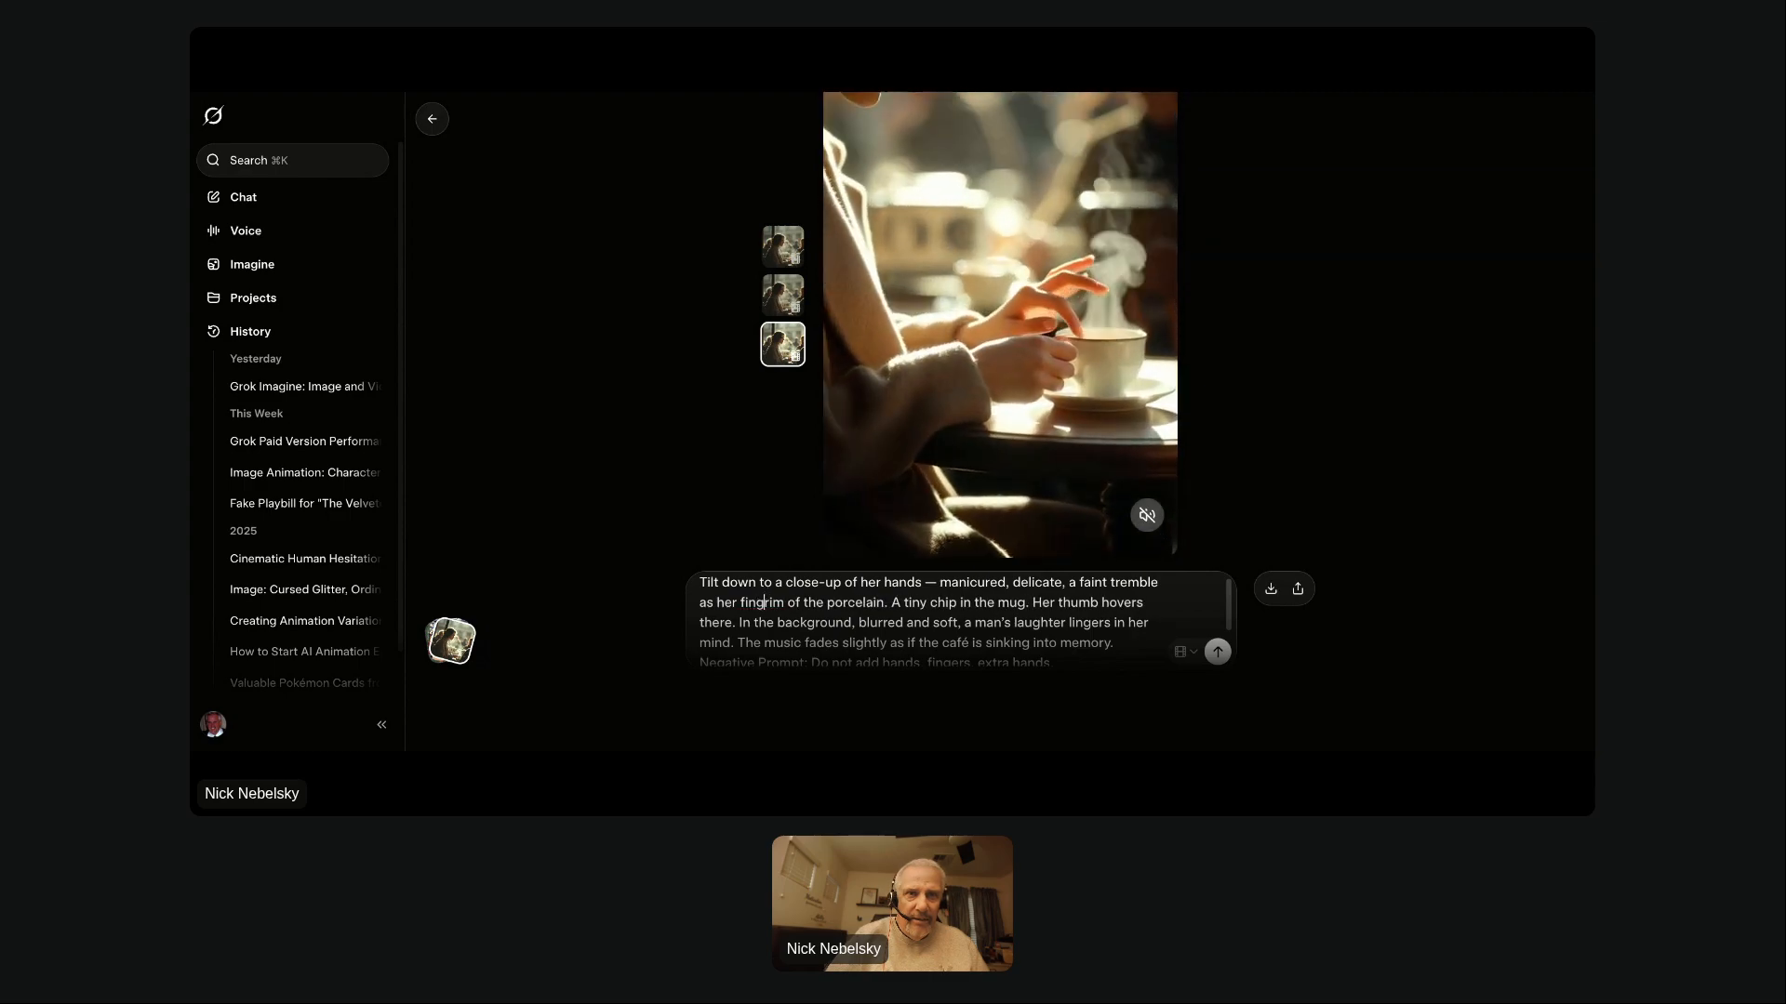
text(ertip c)
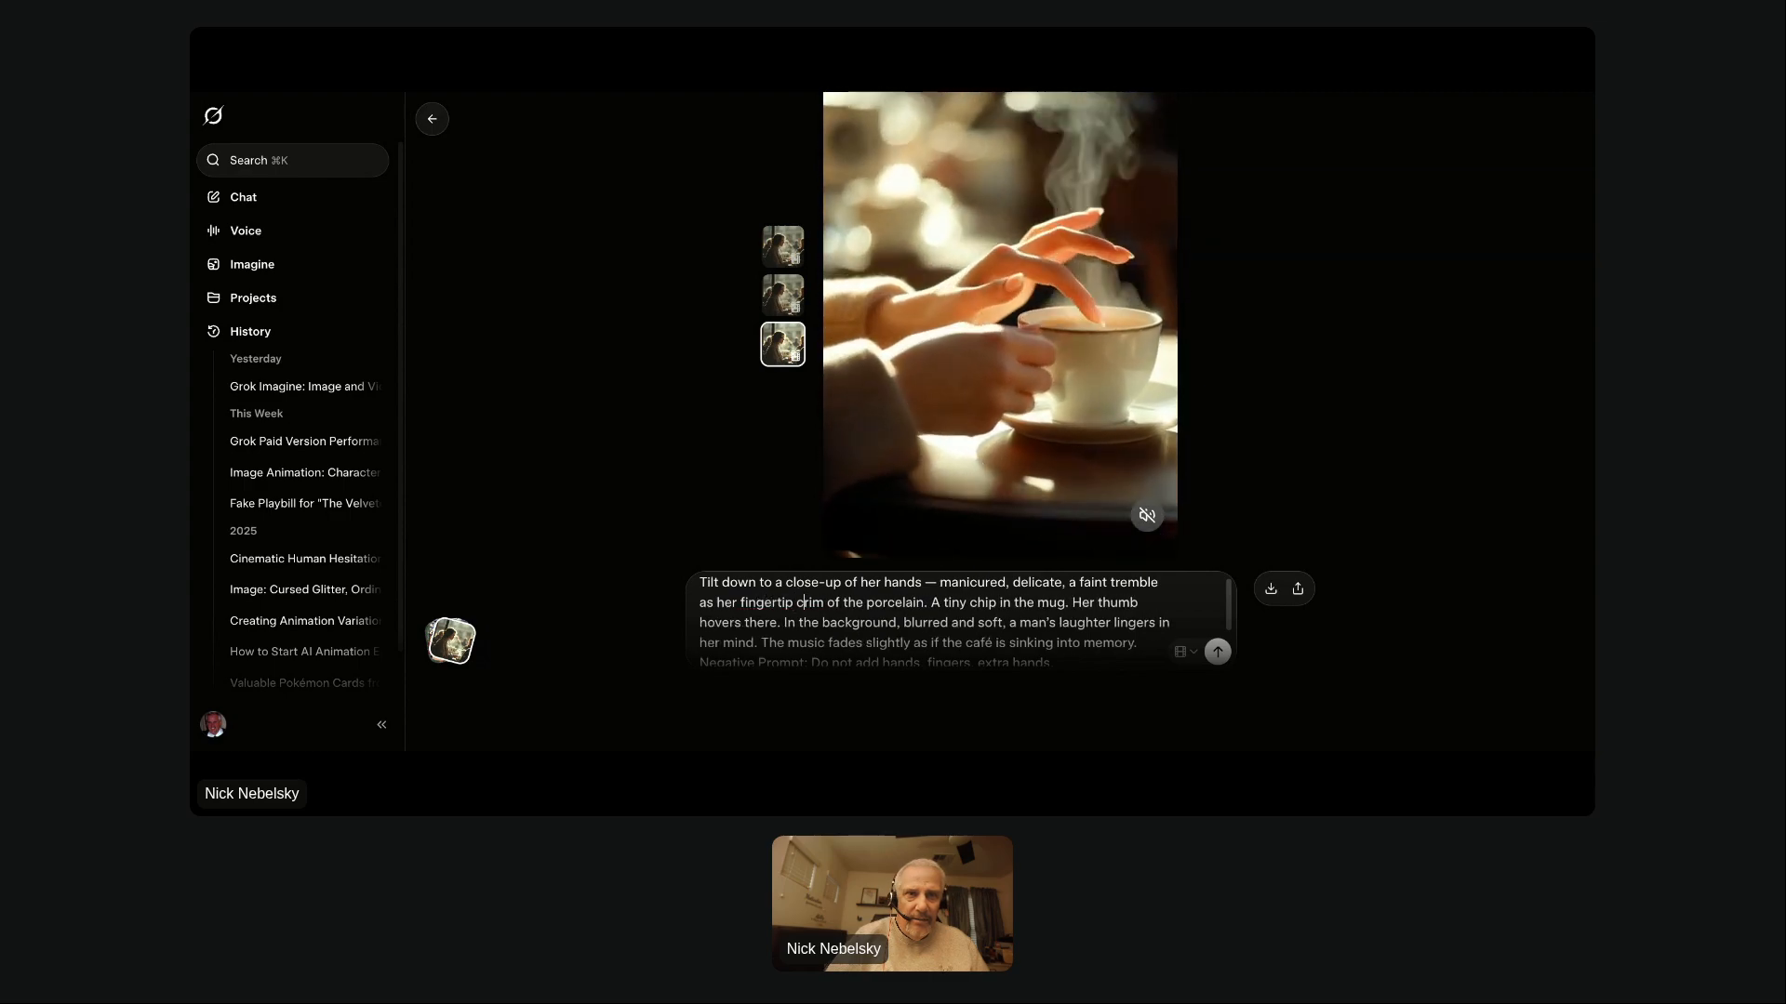
text(ir)
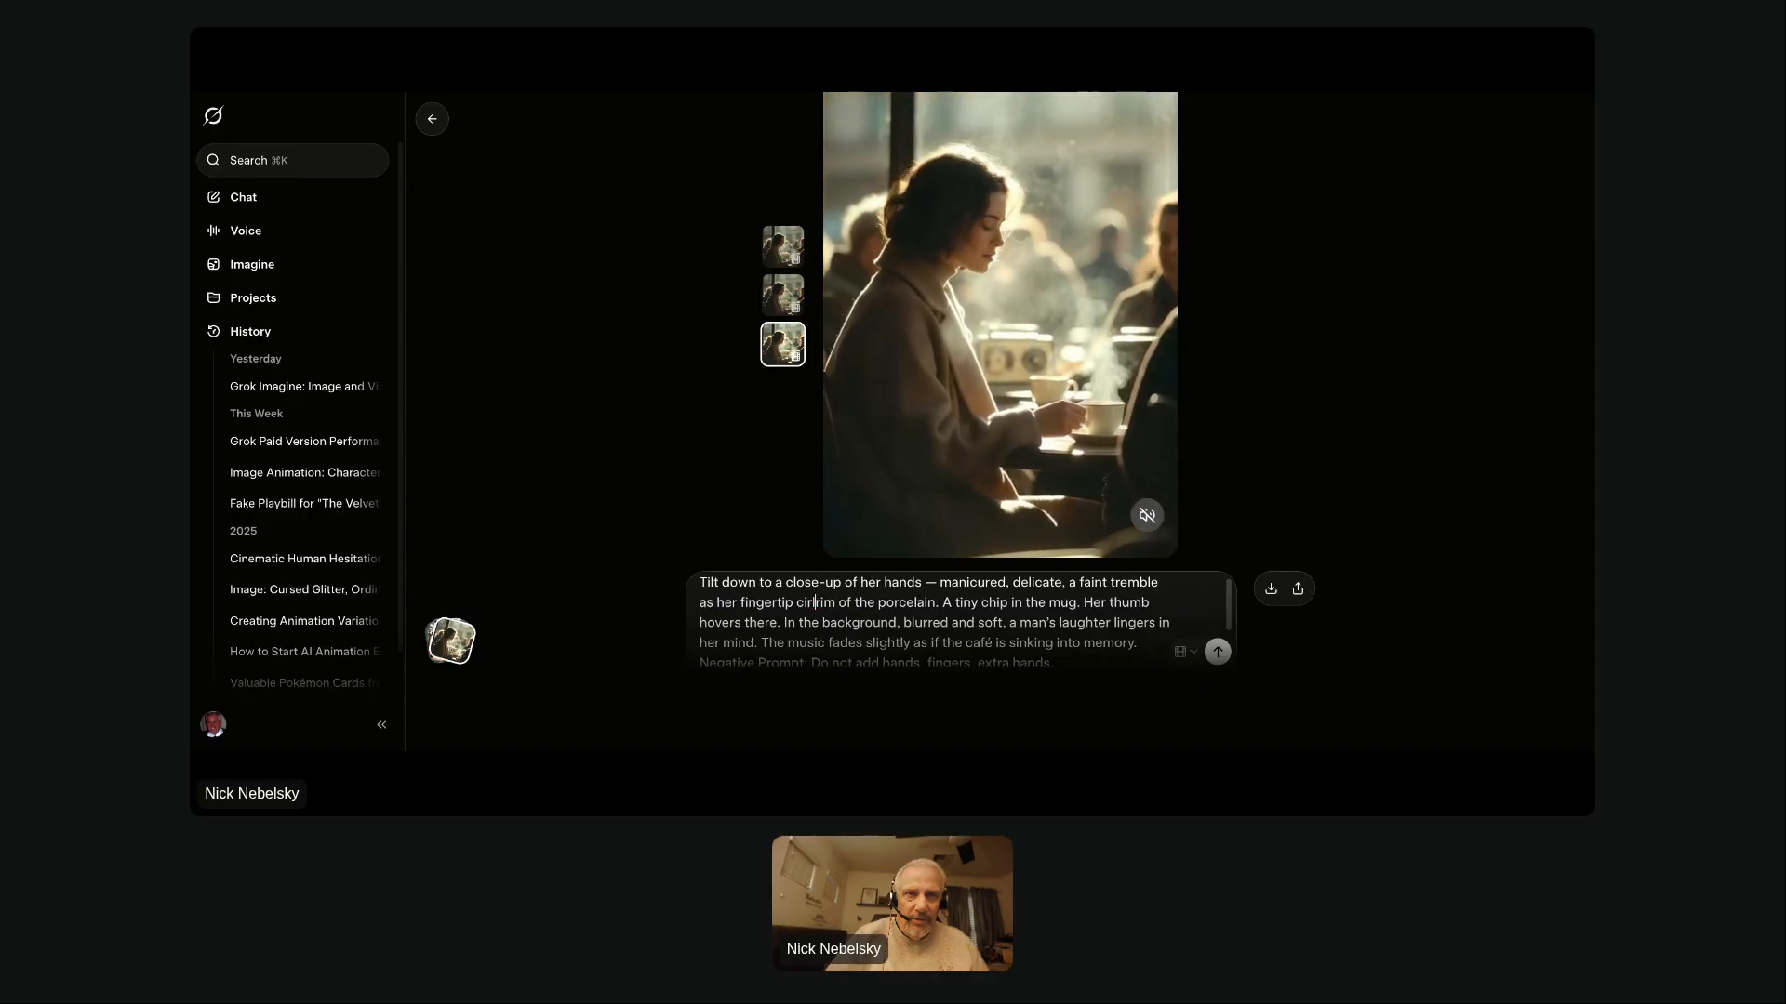
text(cles on the )
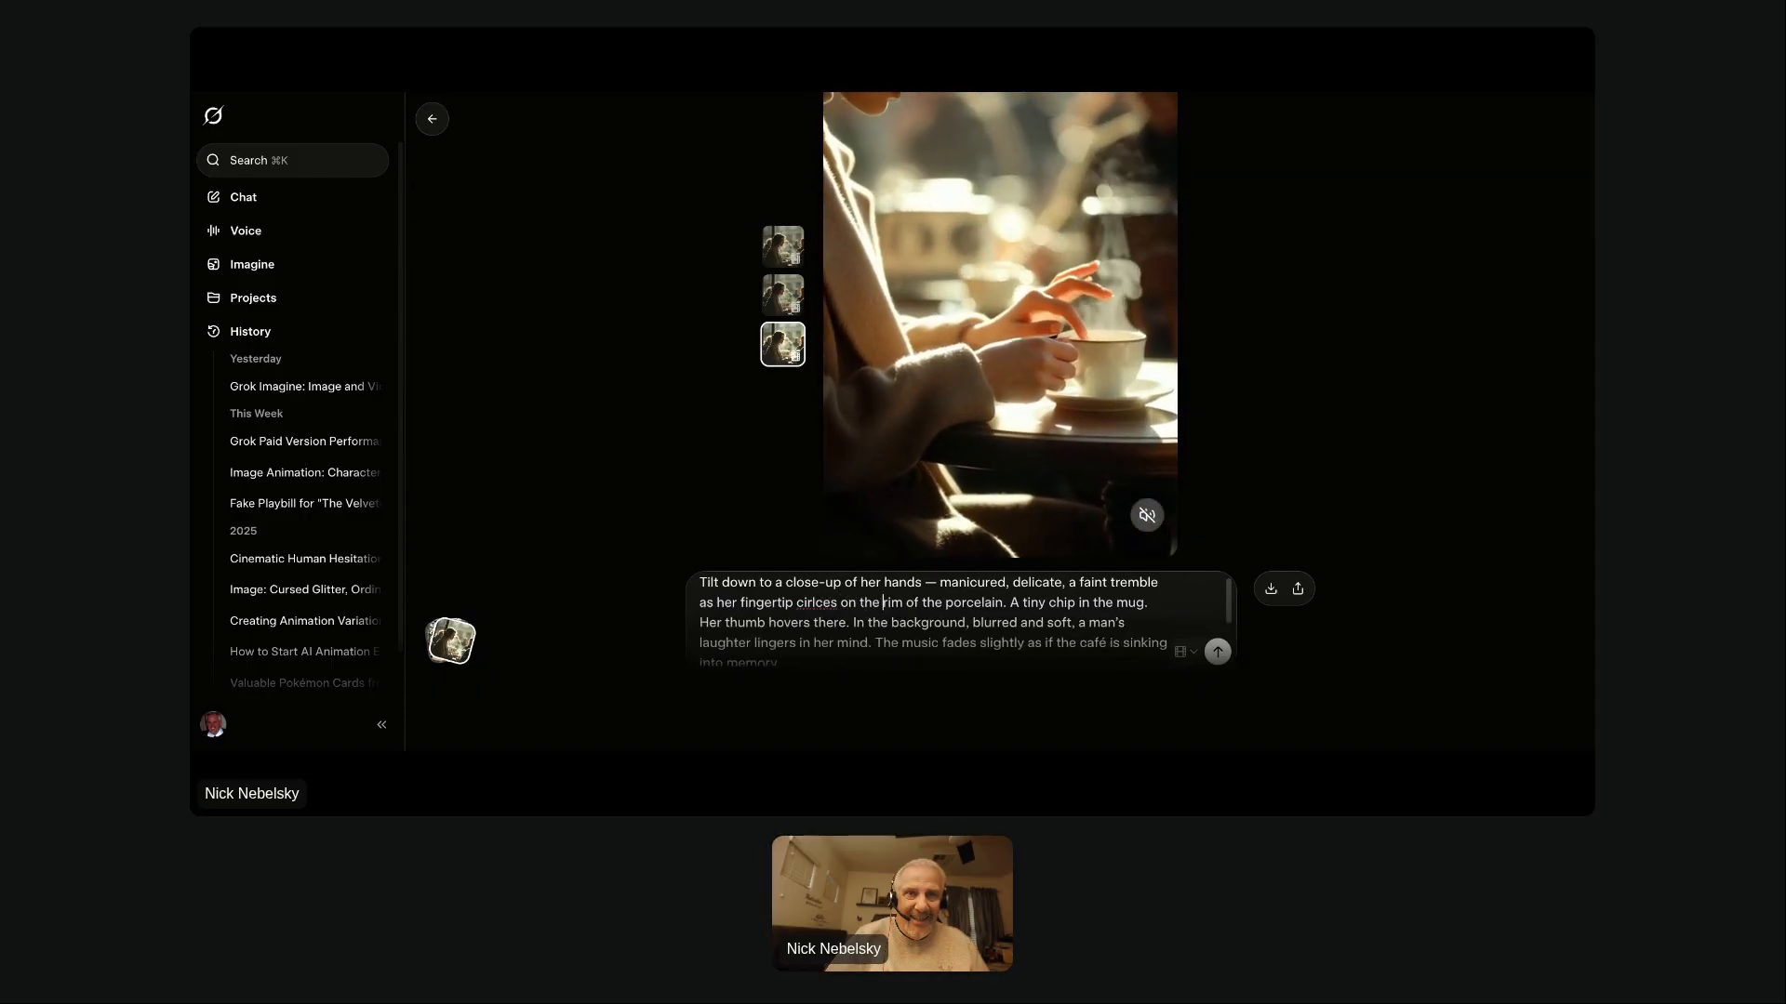
text(edge of the co)
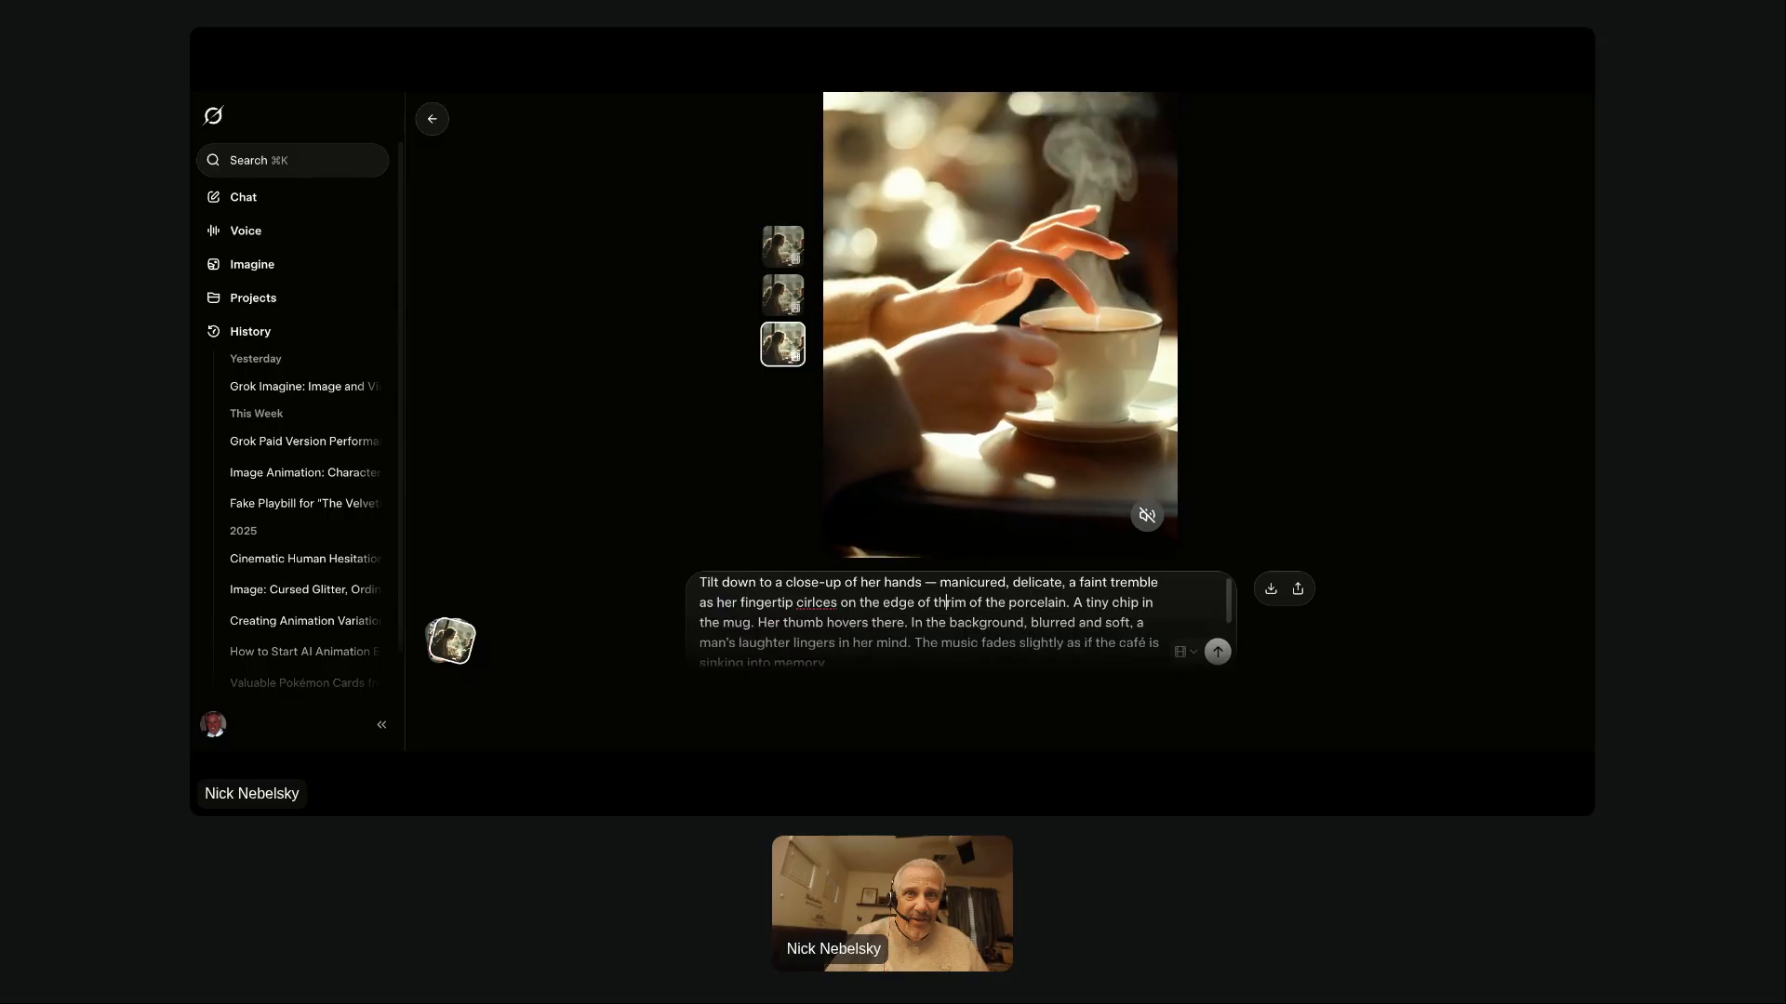
text(ffe)
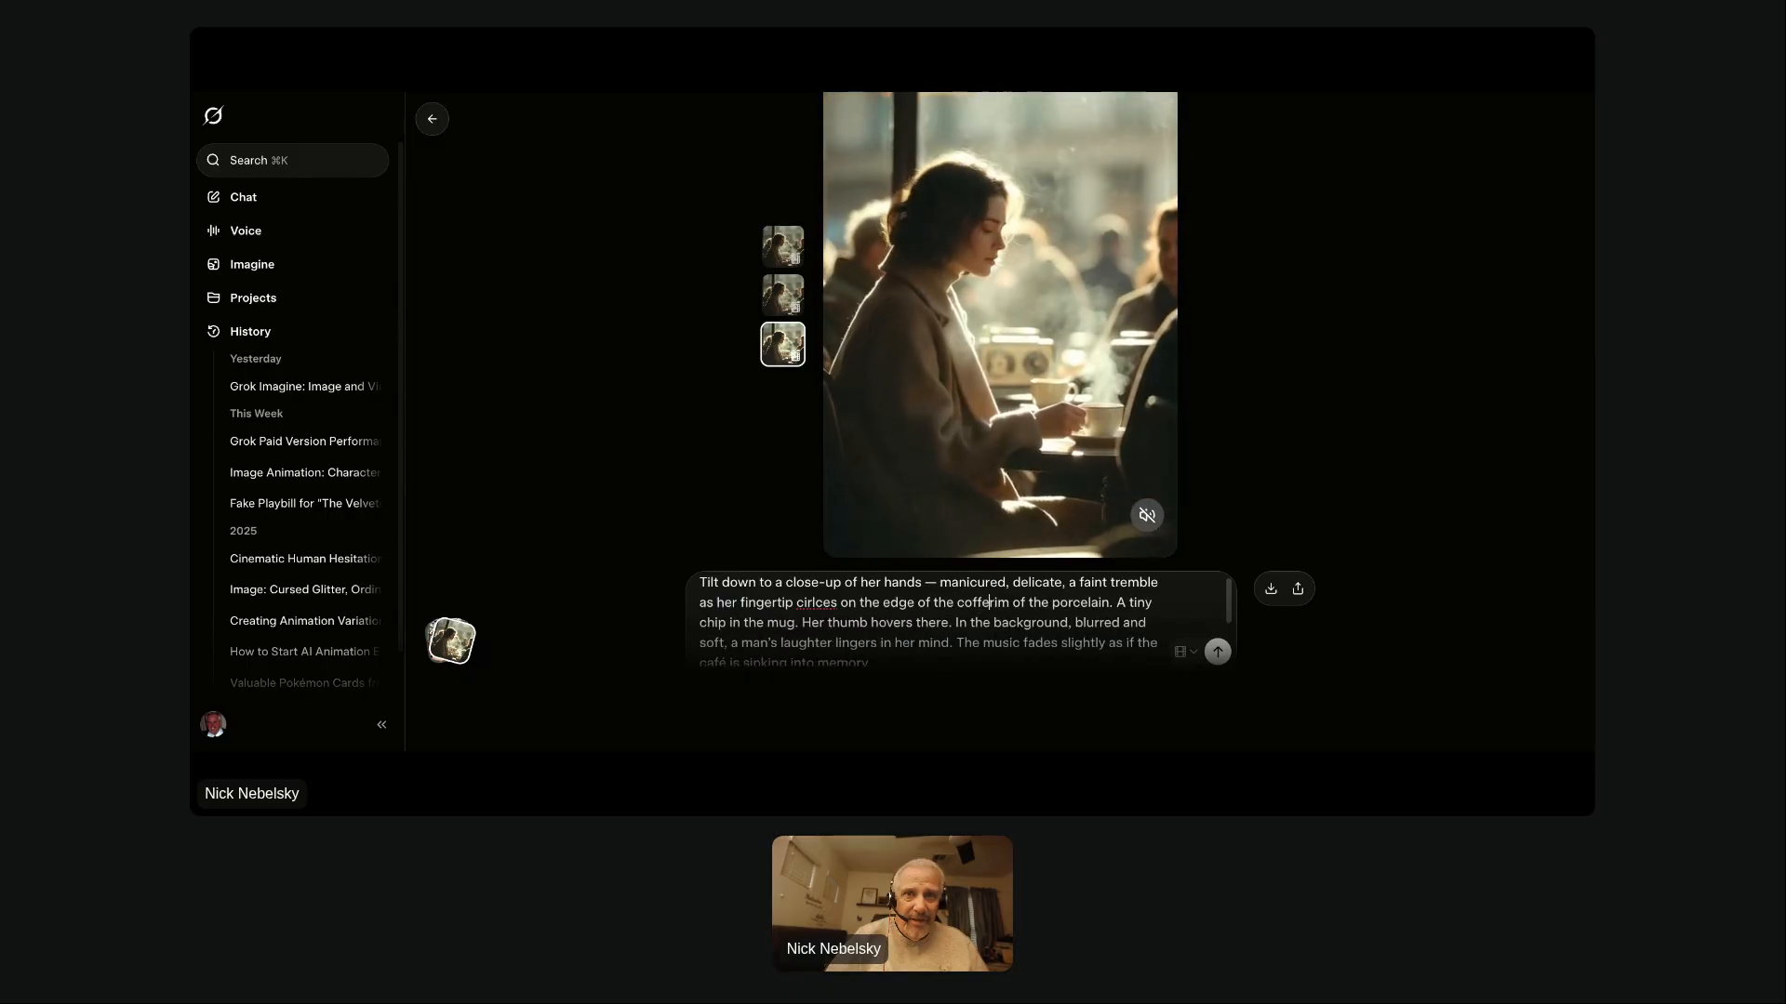
text(e cup)
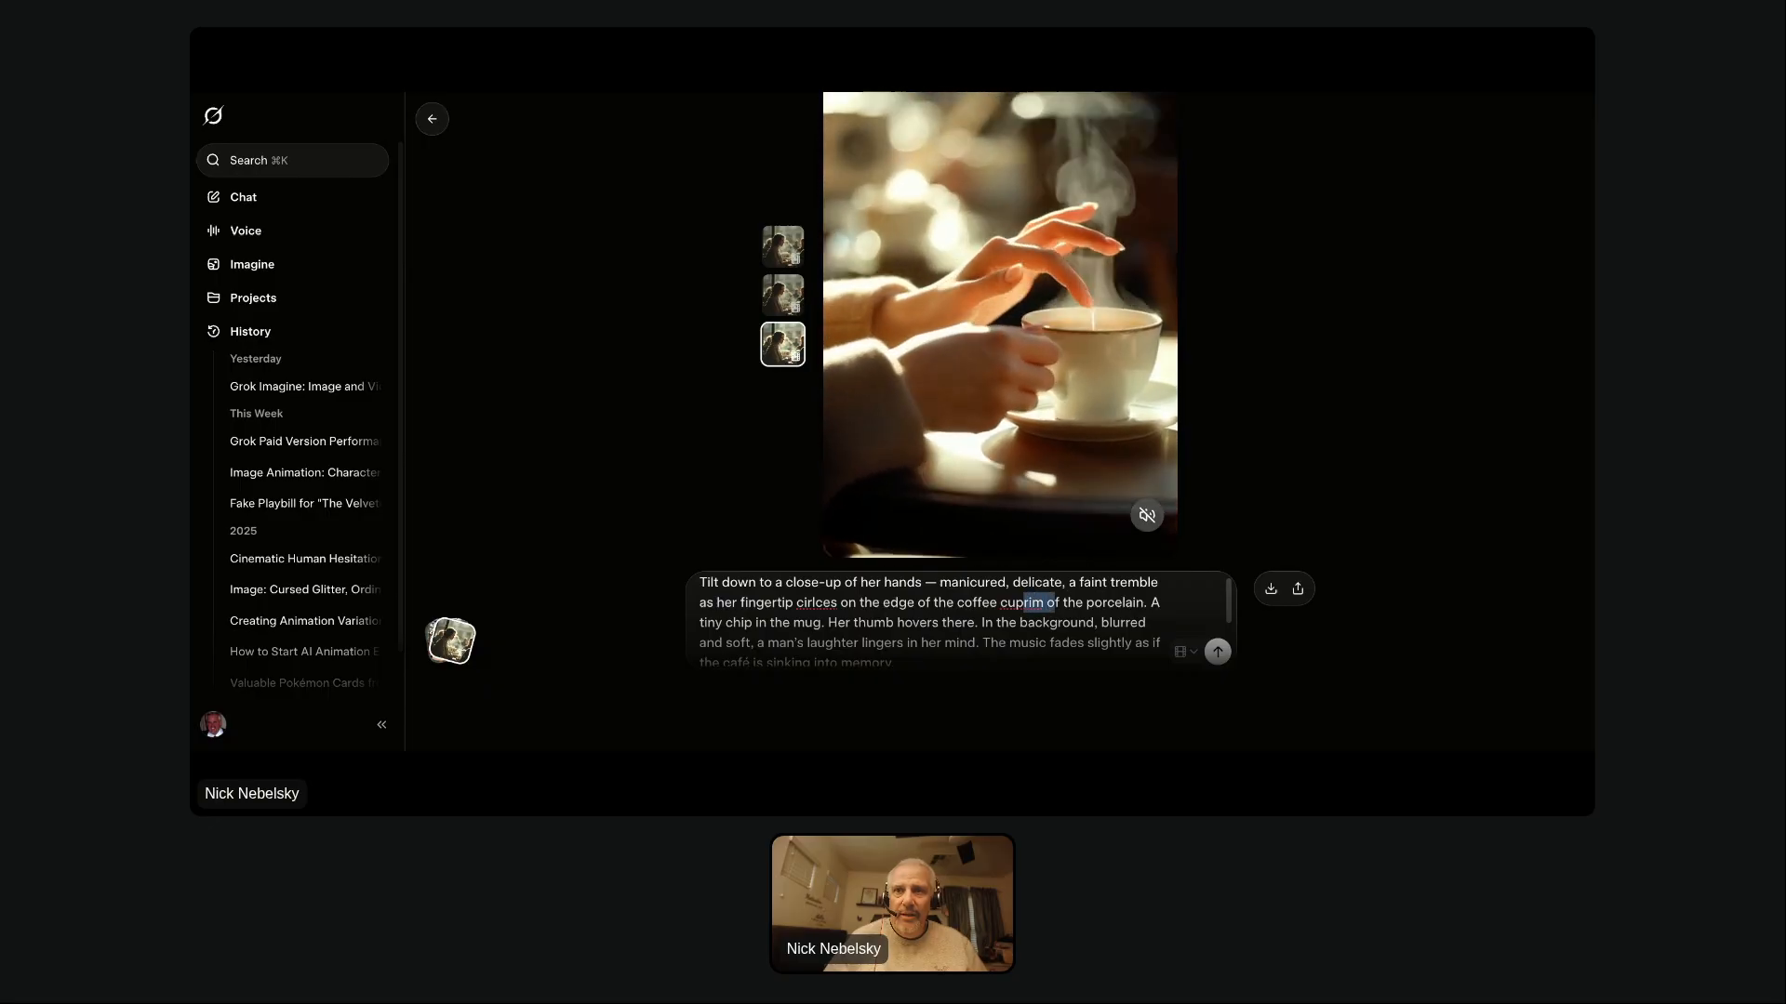
Delete the leftover words "rim of the porcelain" after "coffee cup" in the video prompt.
key(shift+Right)
key(shift+Right)
key(shift+Right)
key(shift+Right)
key(shift+Right)
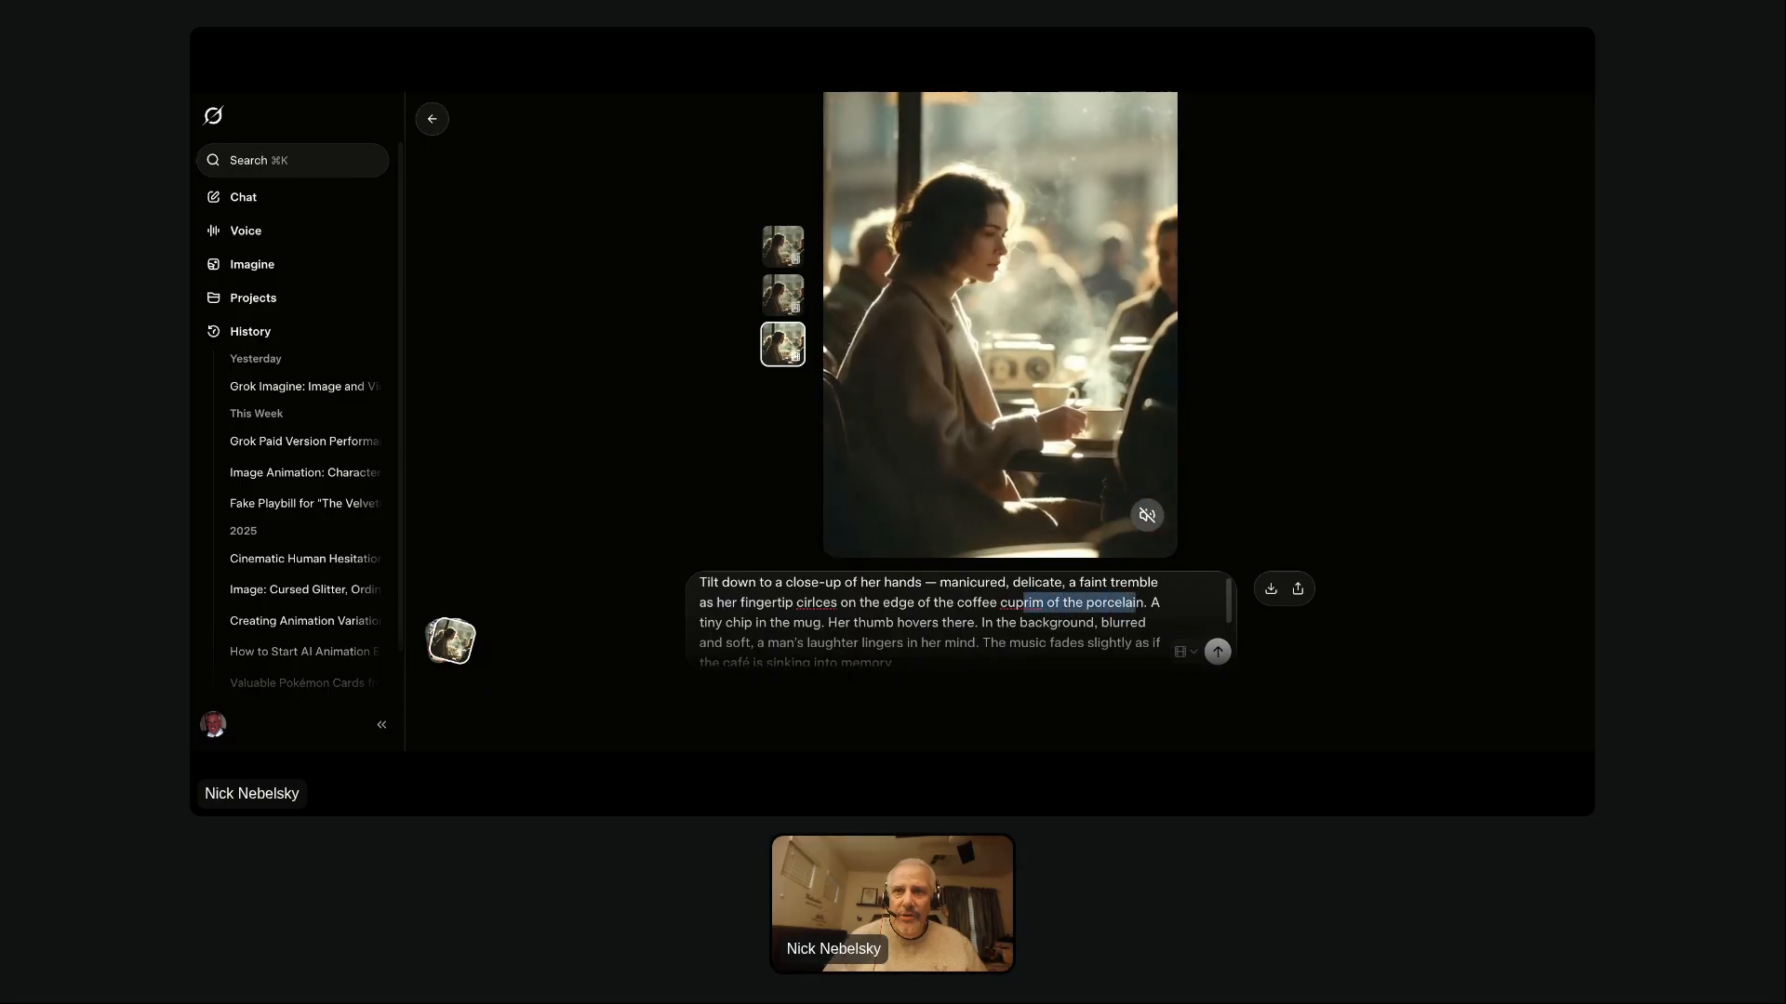
key(BackSpace)
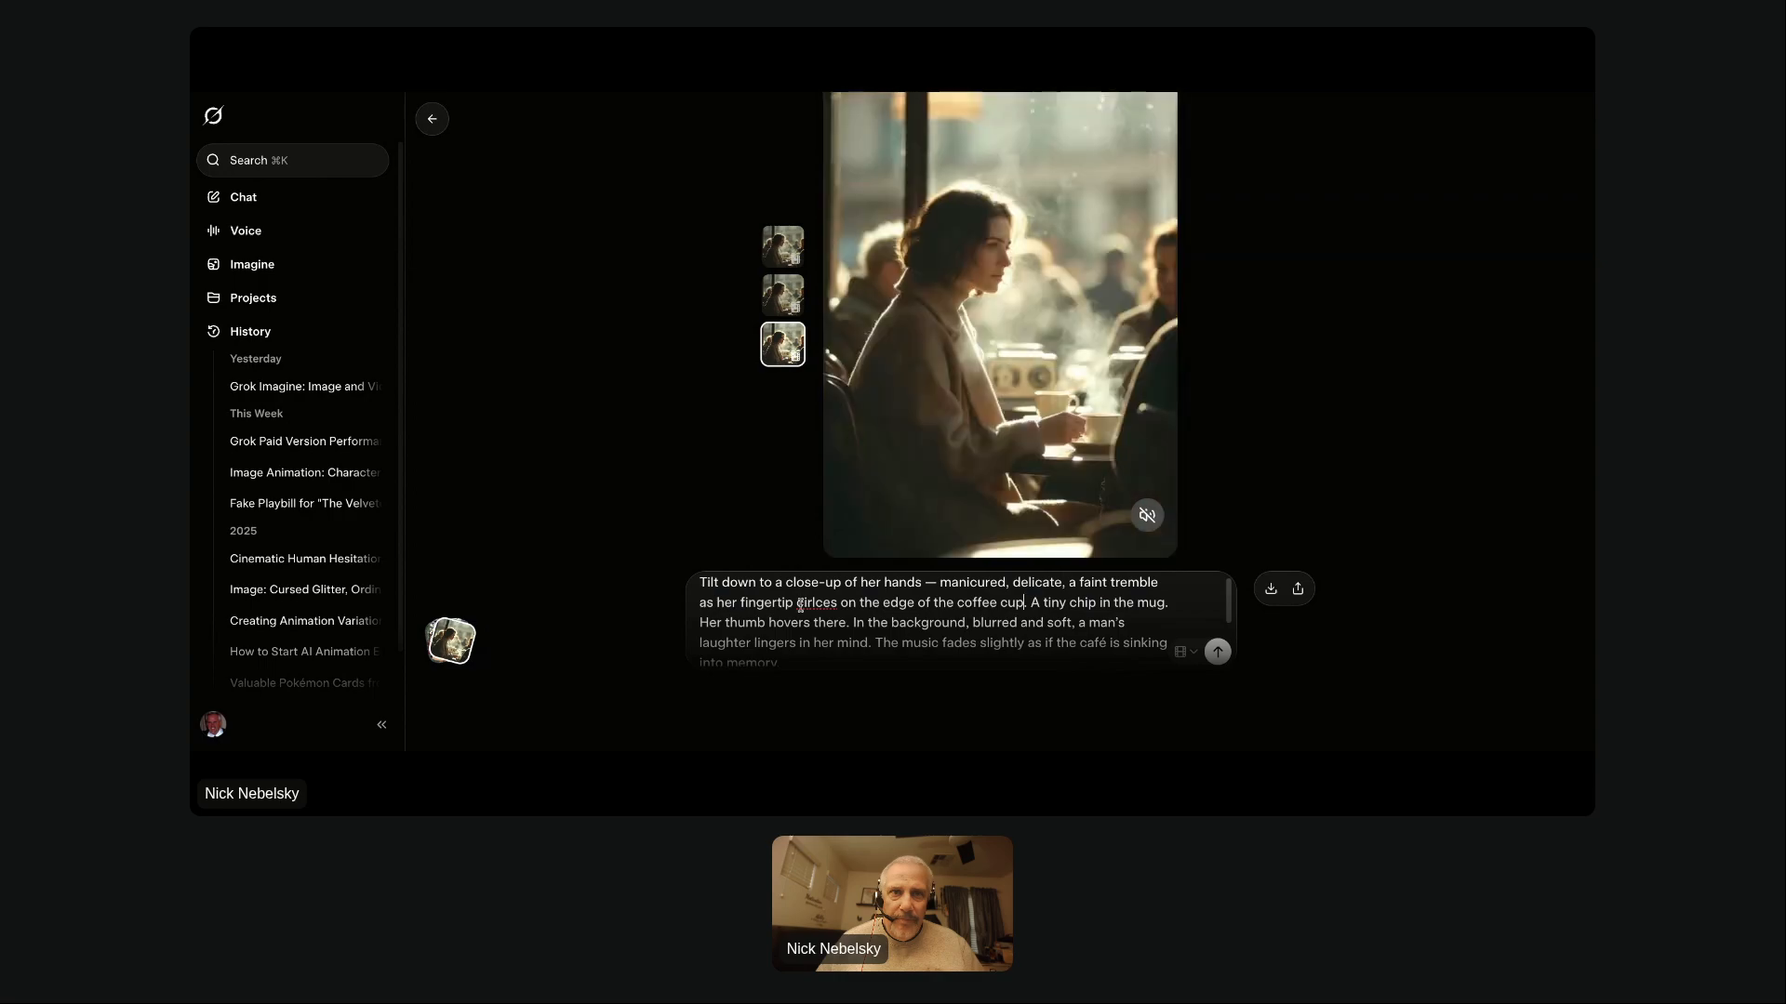
Change the misspelled verb after "her fingertip" to "hovers" and generate the video again.
drag(796, 605, 834, 605)
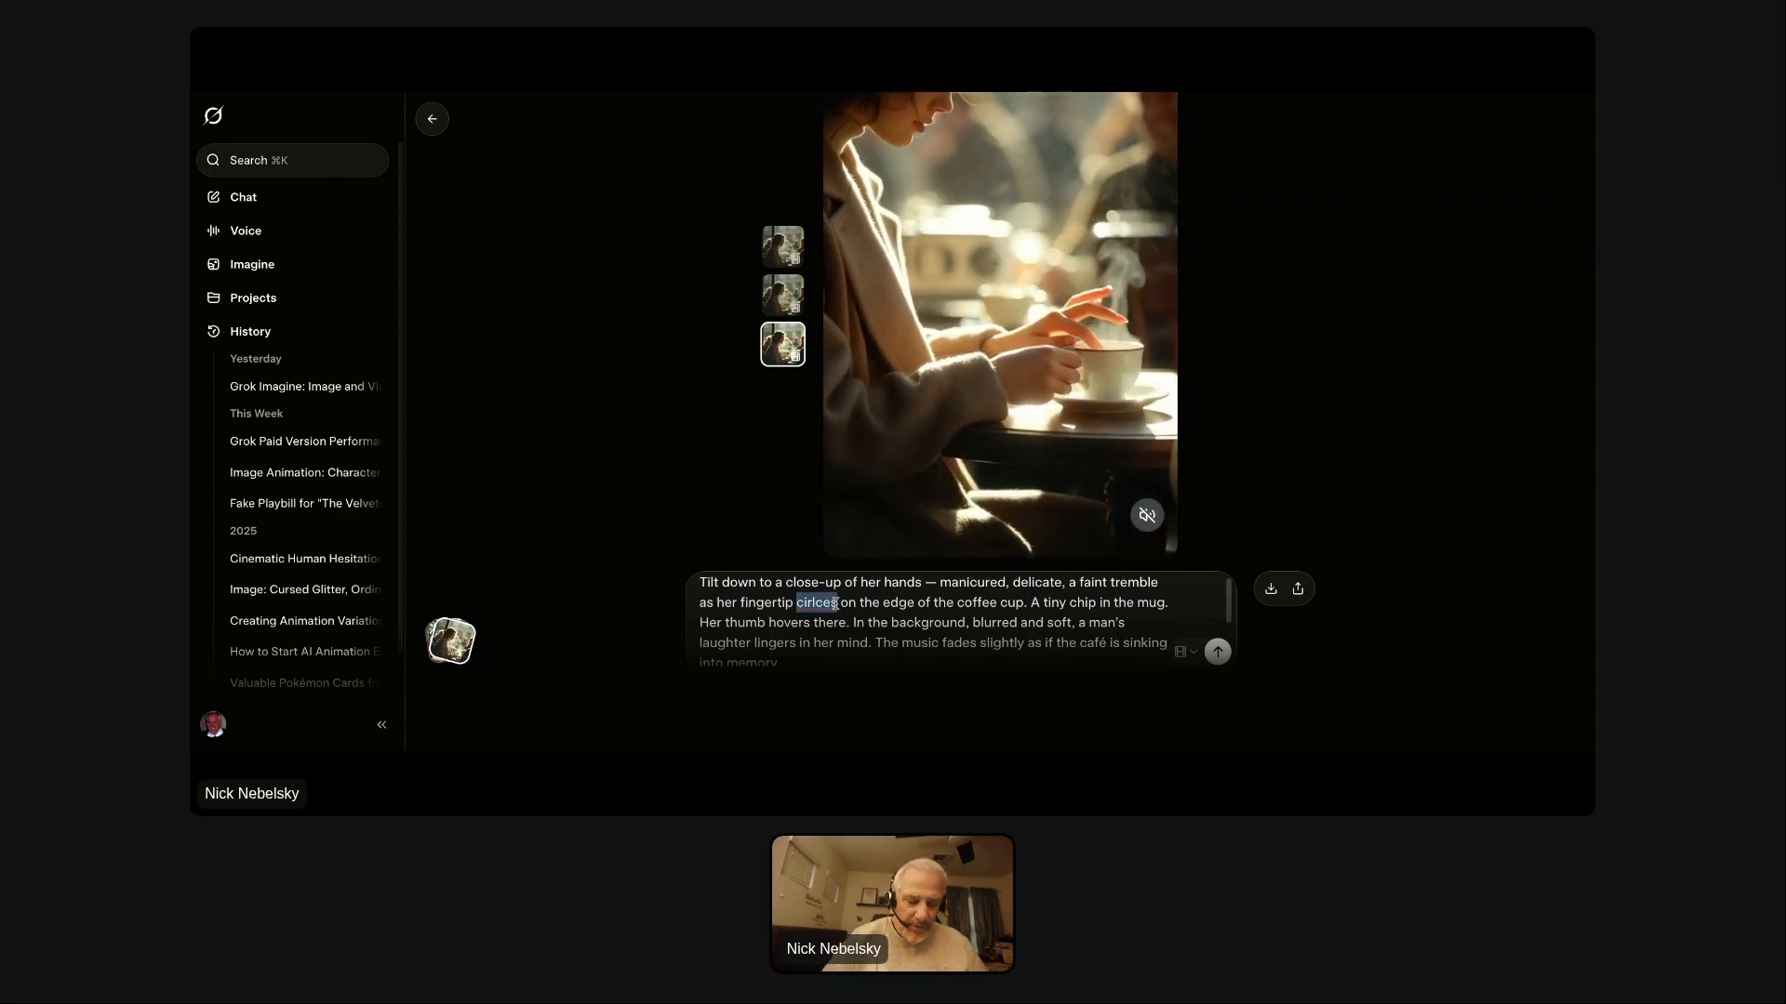
text(hob)
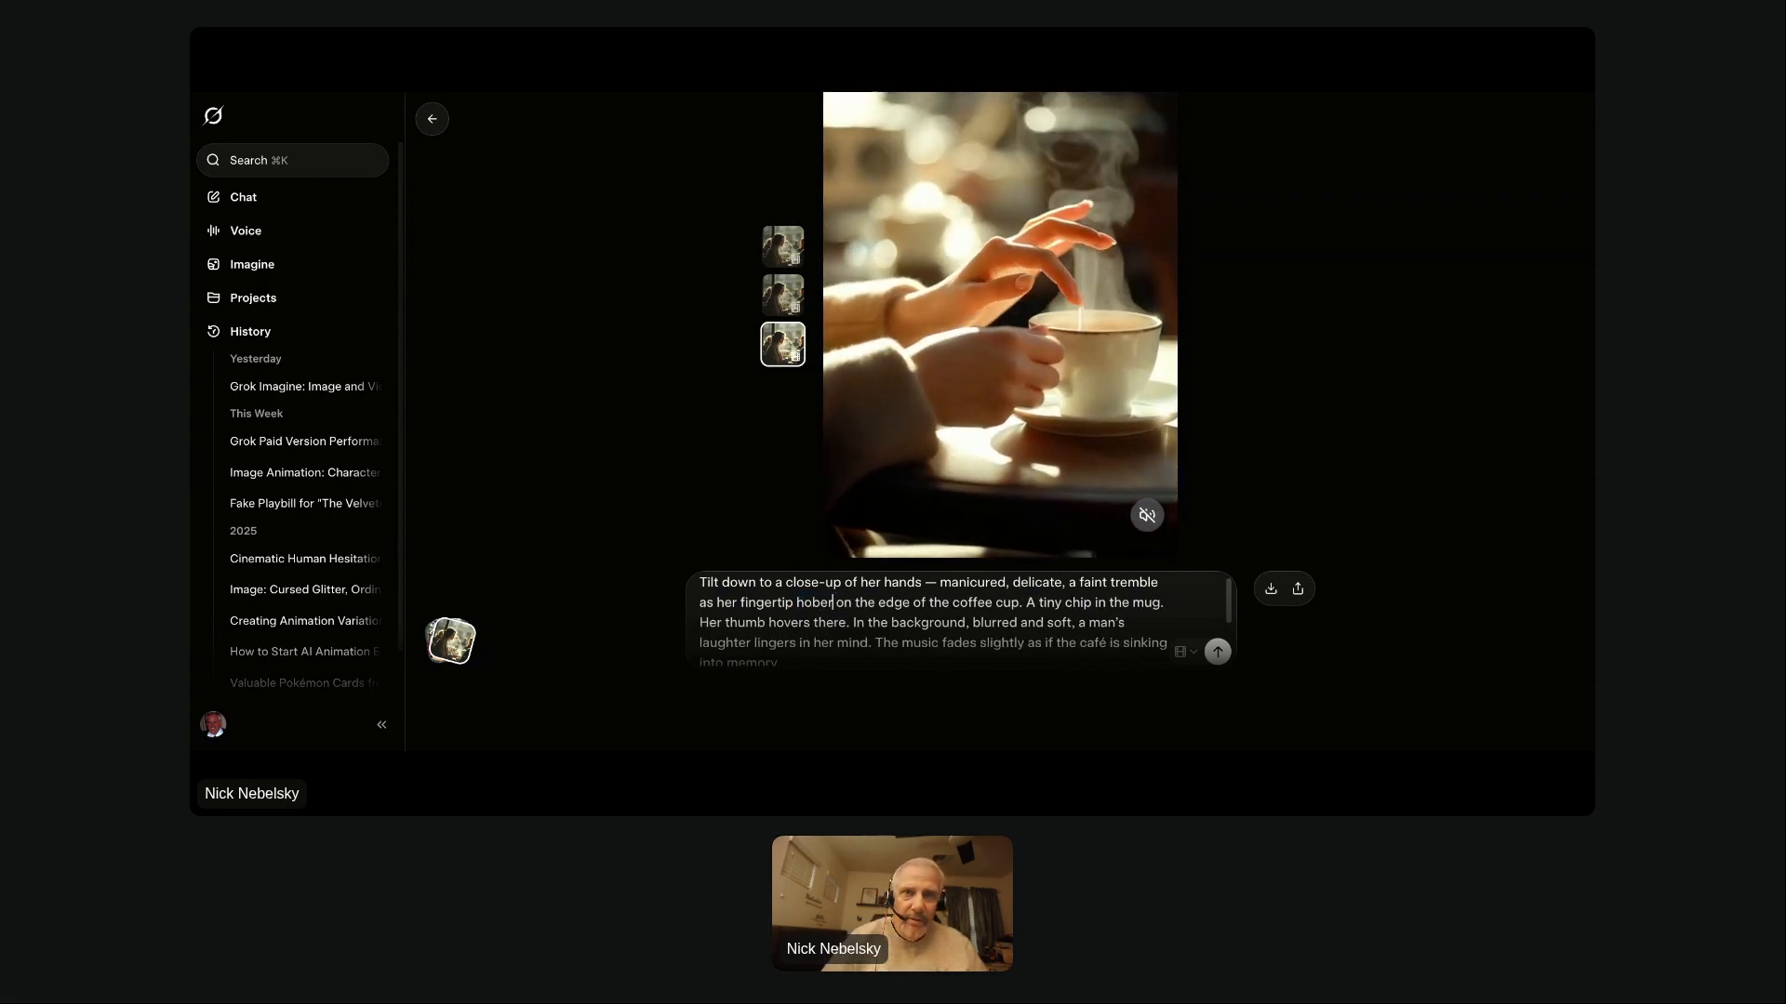
key(BackSpace)
text(vers)
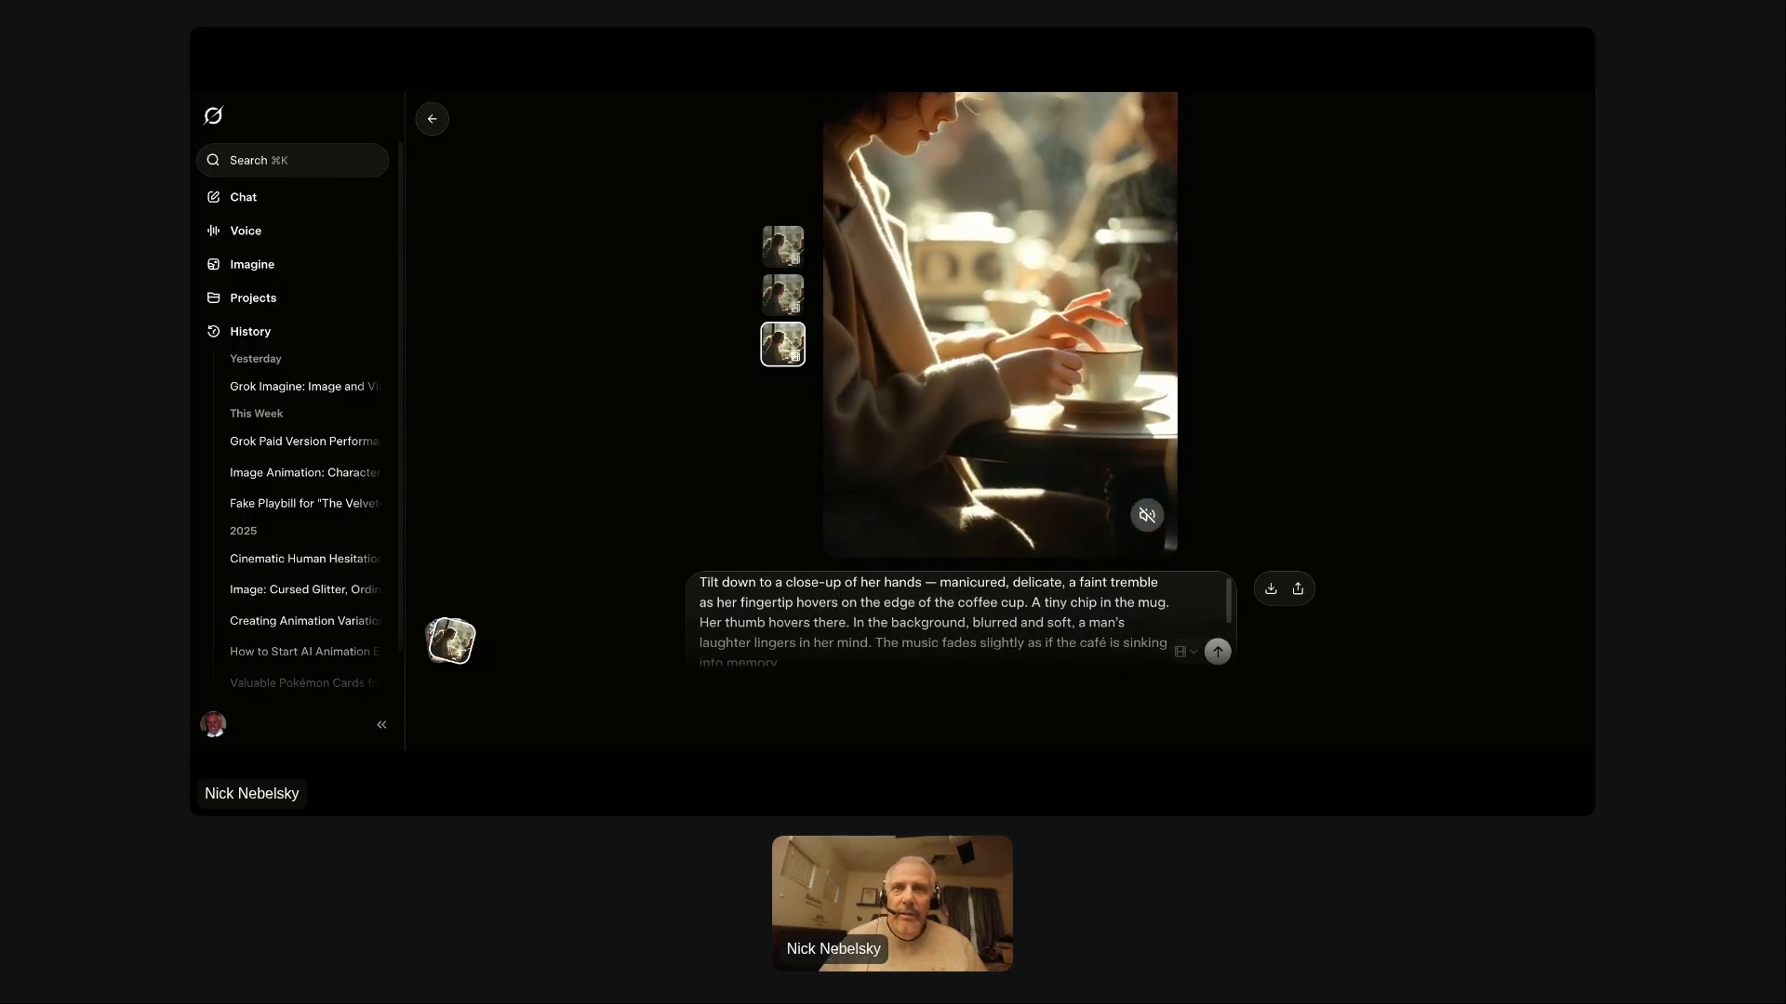
click(1217, 652)
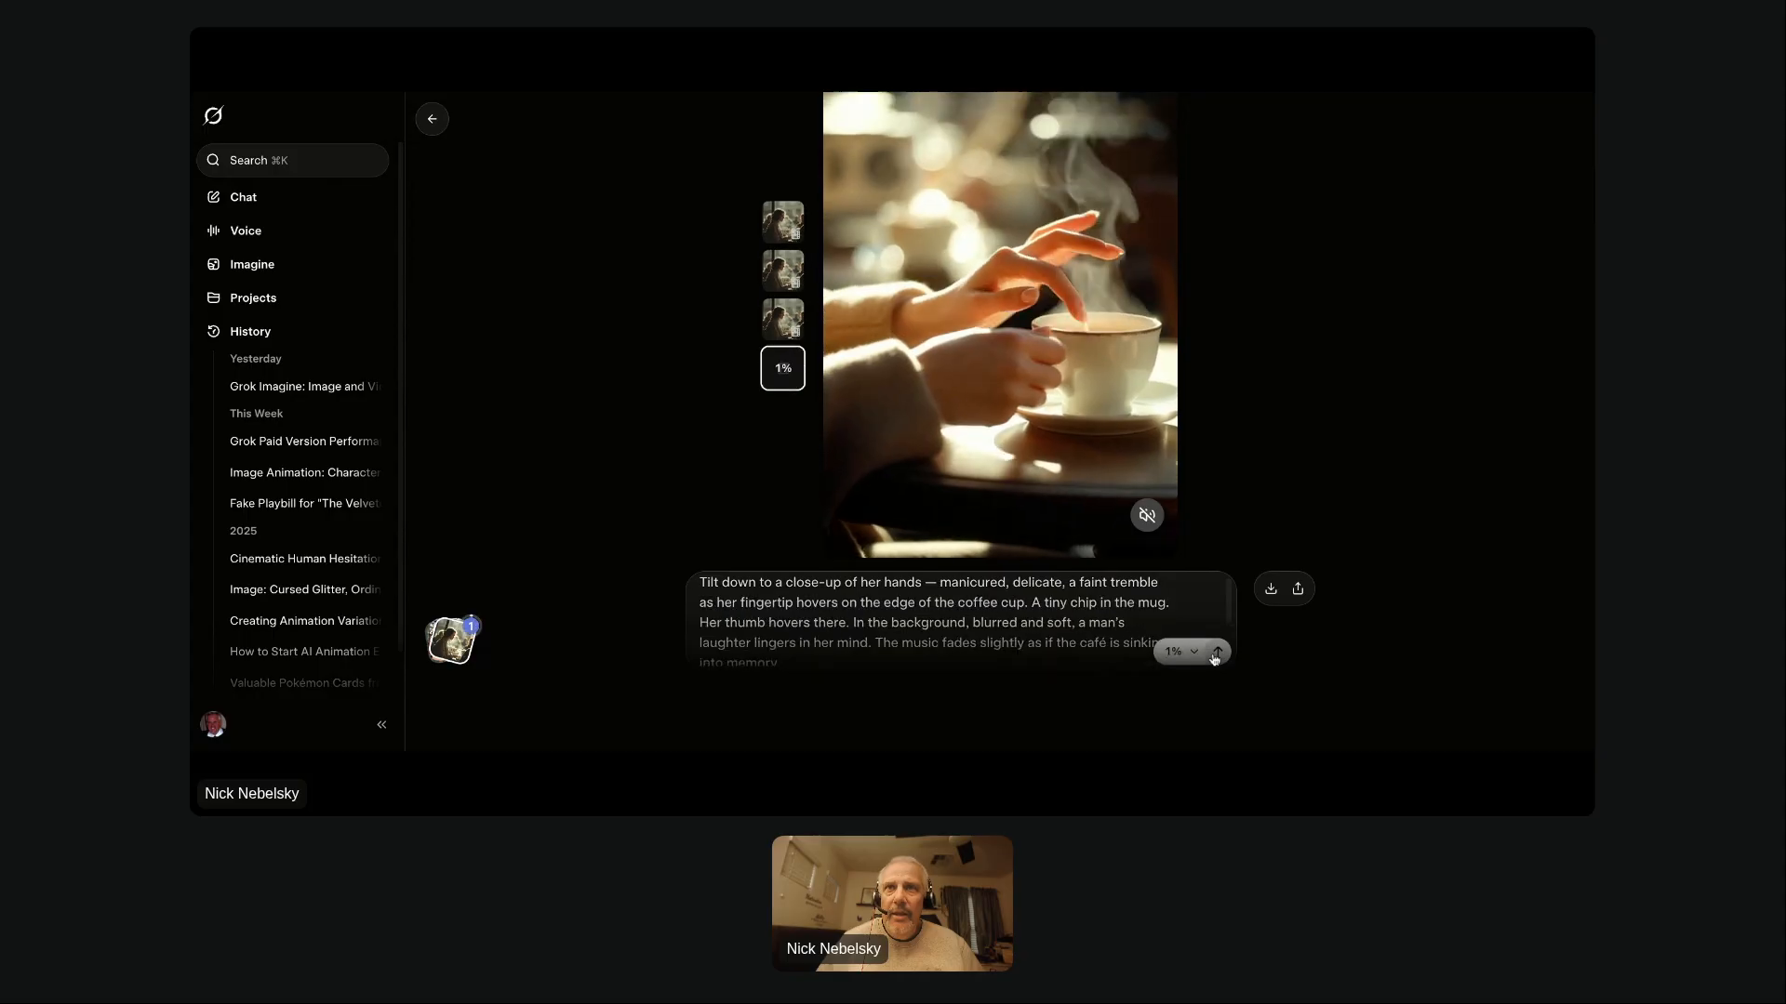
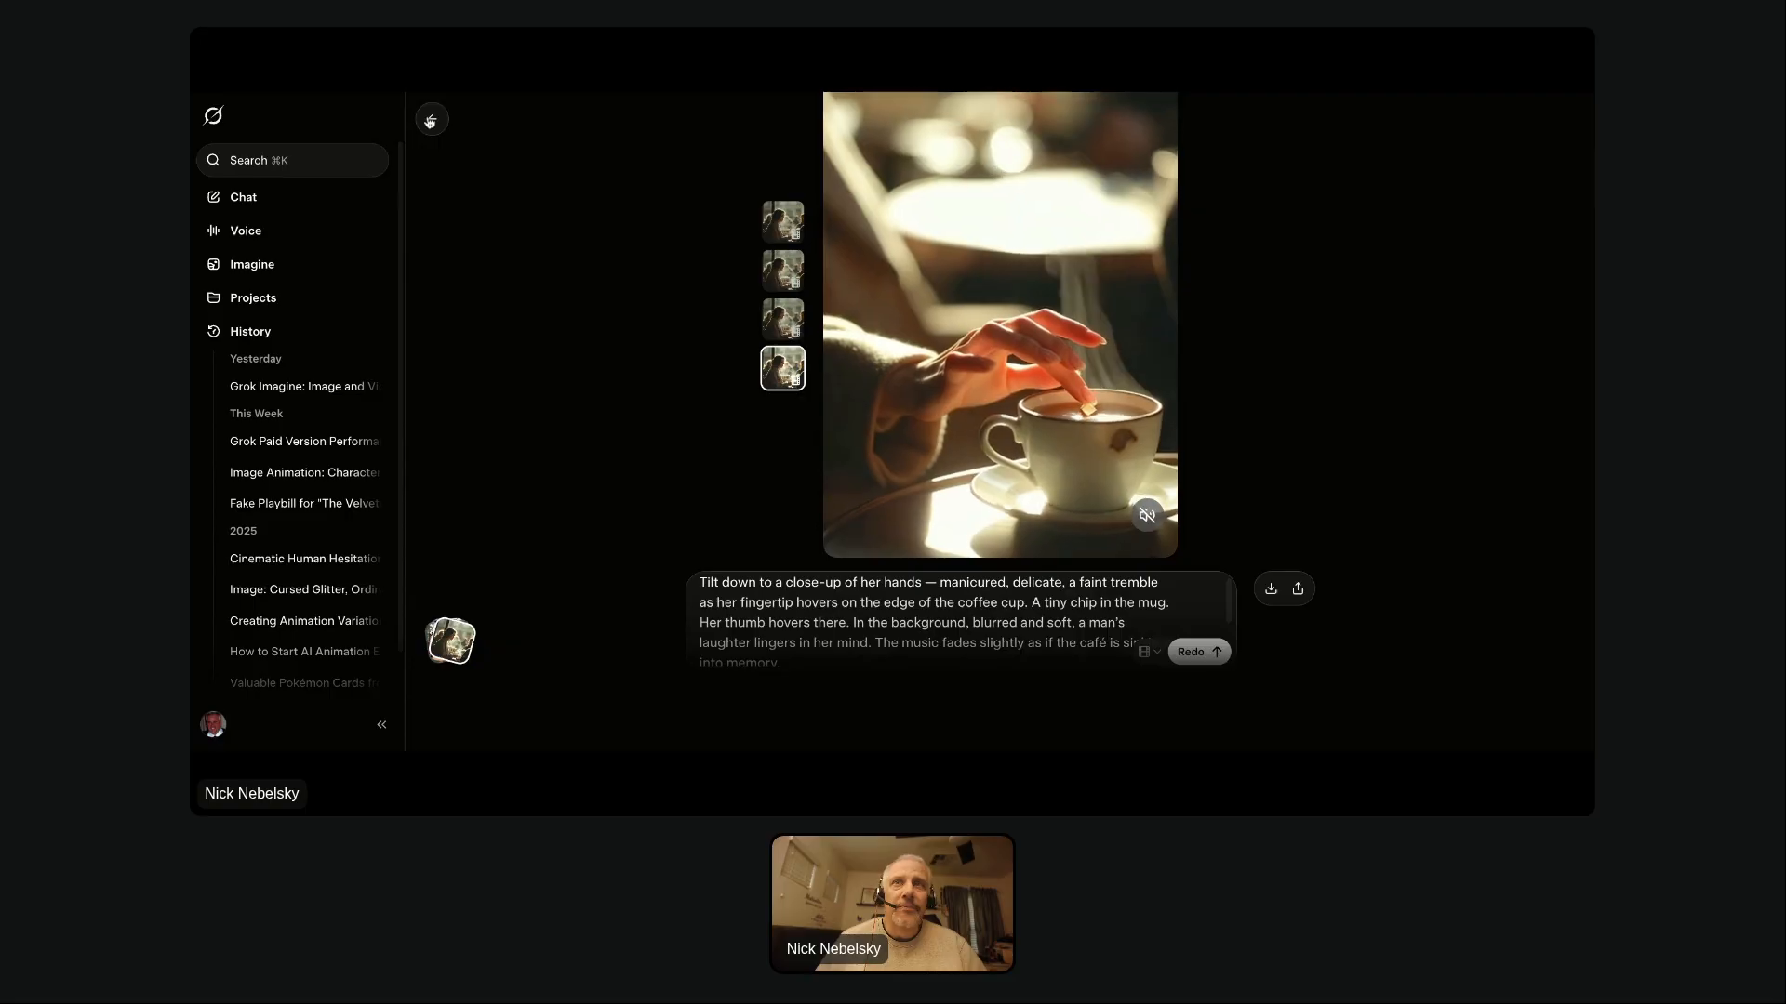
Return to the generated Parisian café images and browse through their rows.
click(431, 121)
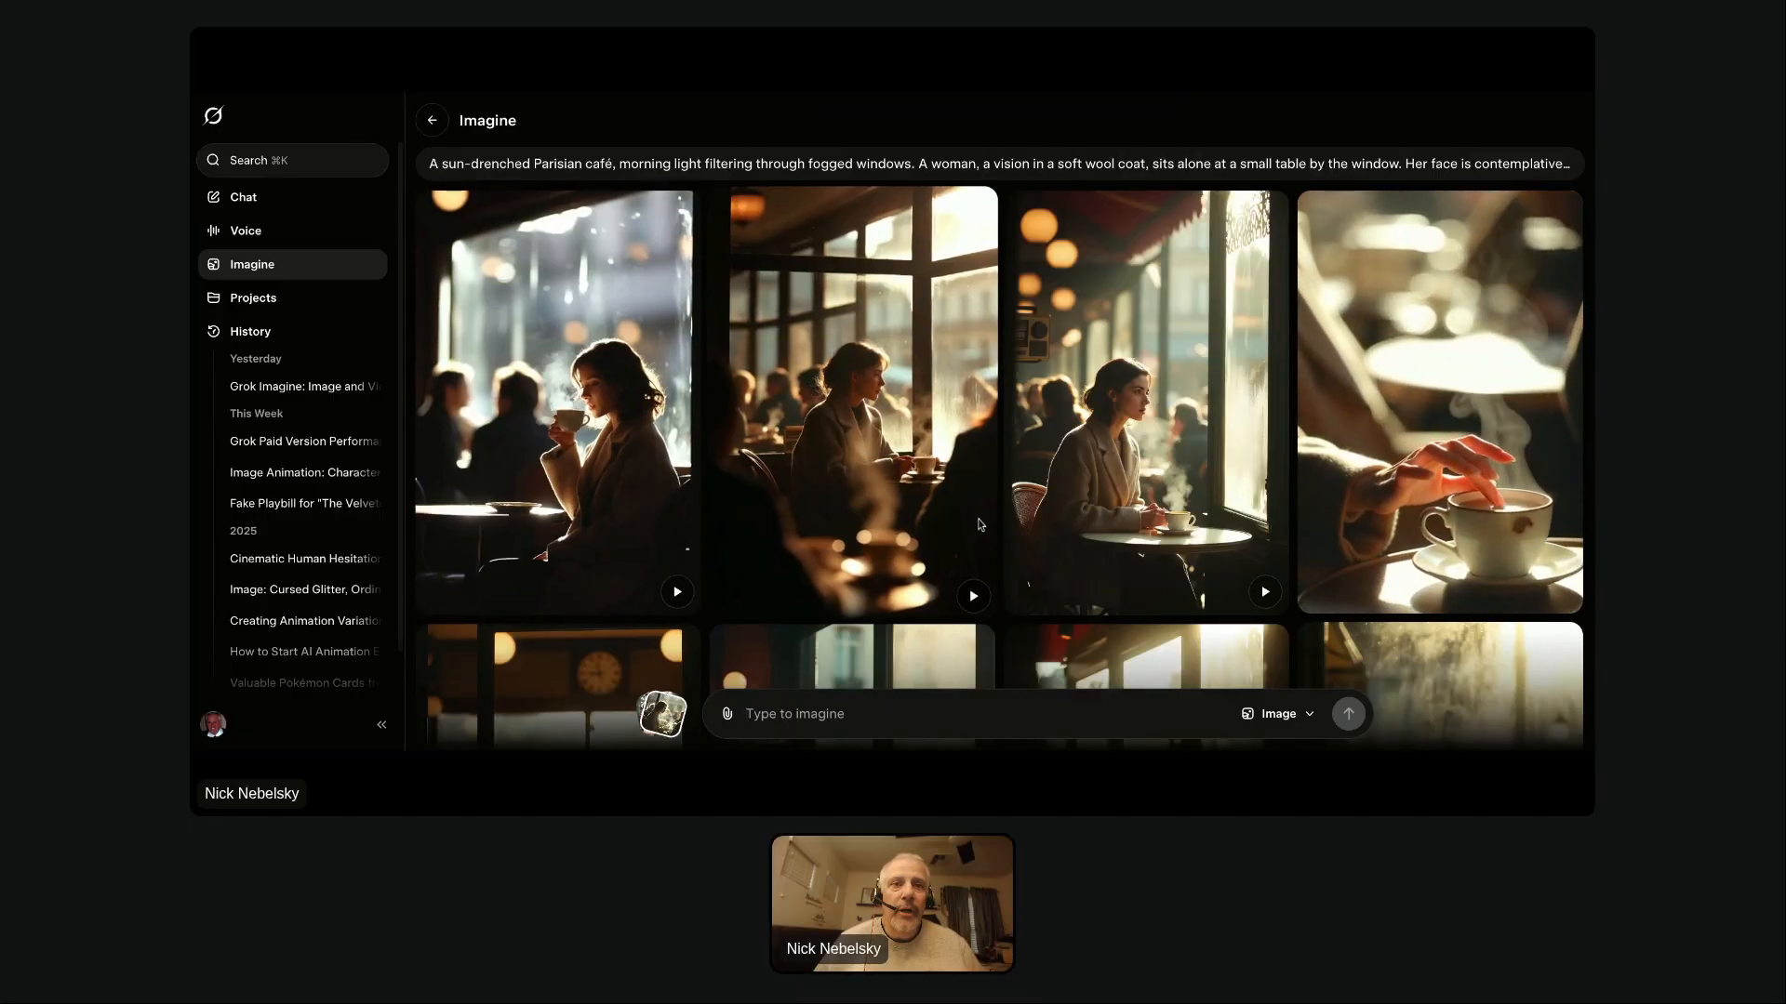
scroll(968, 504, down, 1)
scroll(968, 504, up, 1)
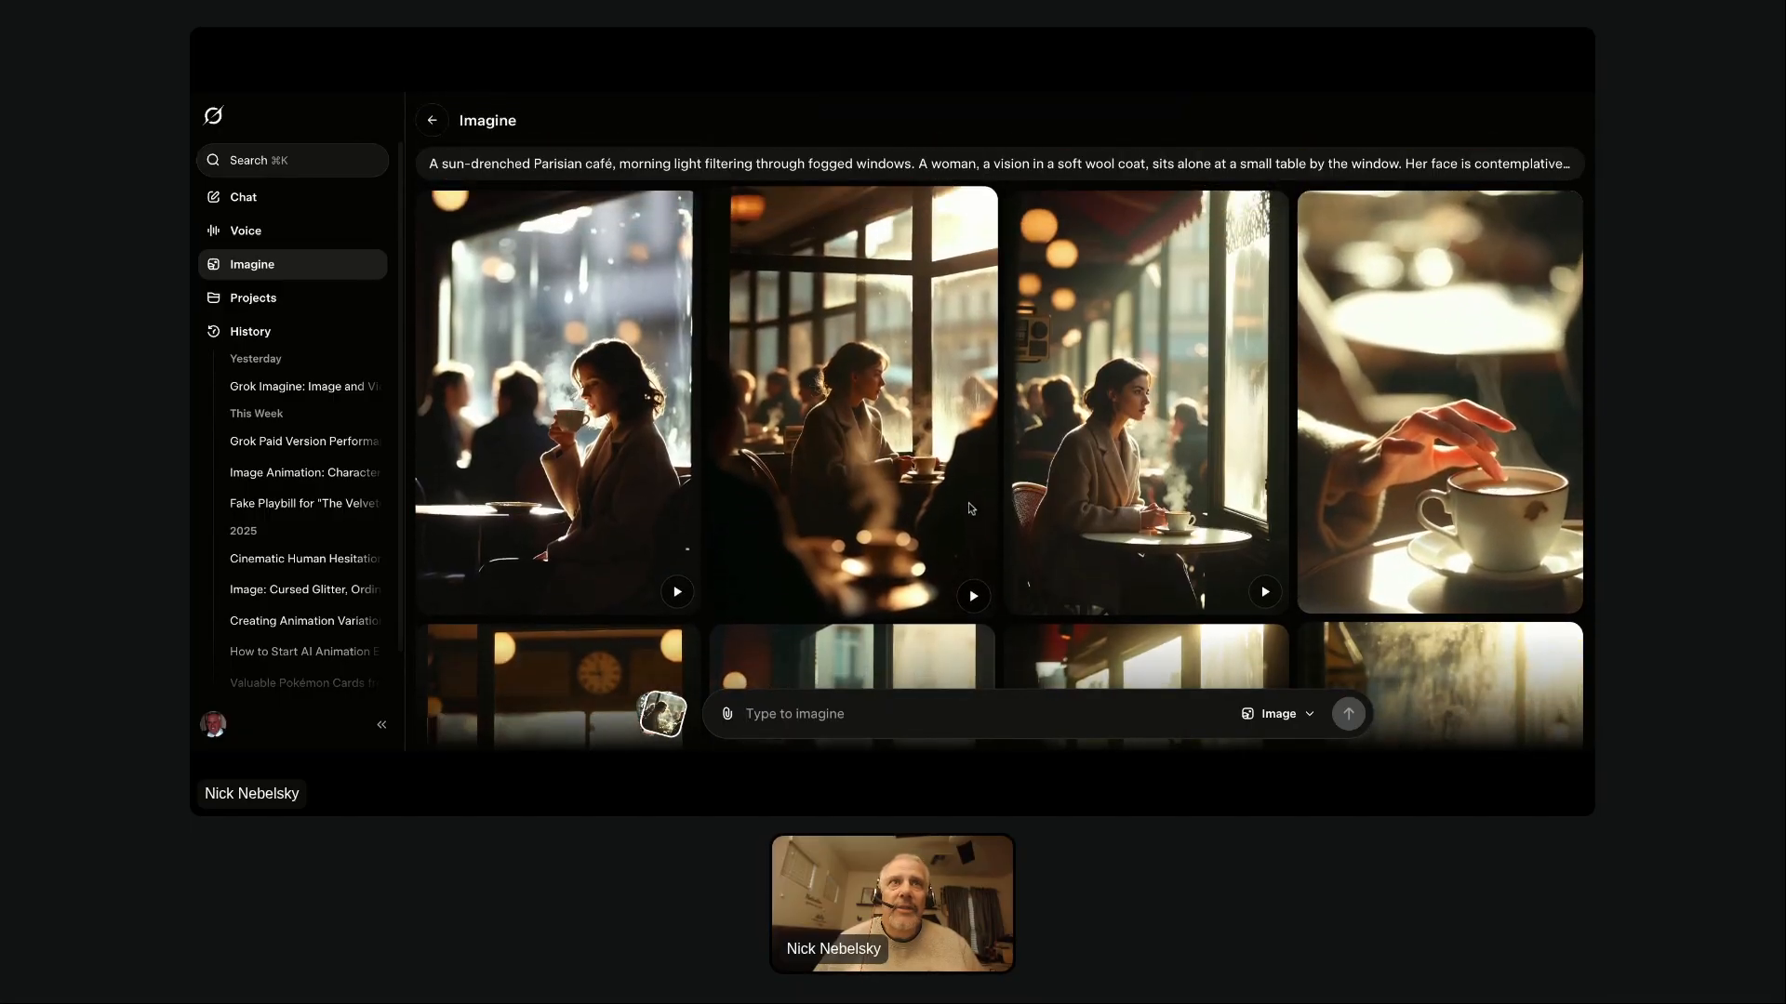
scroll(729, 532, down, 2)
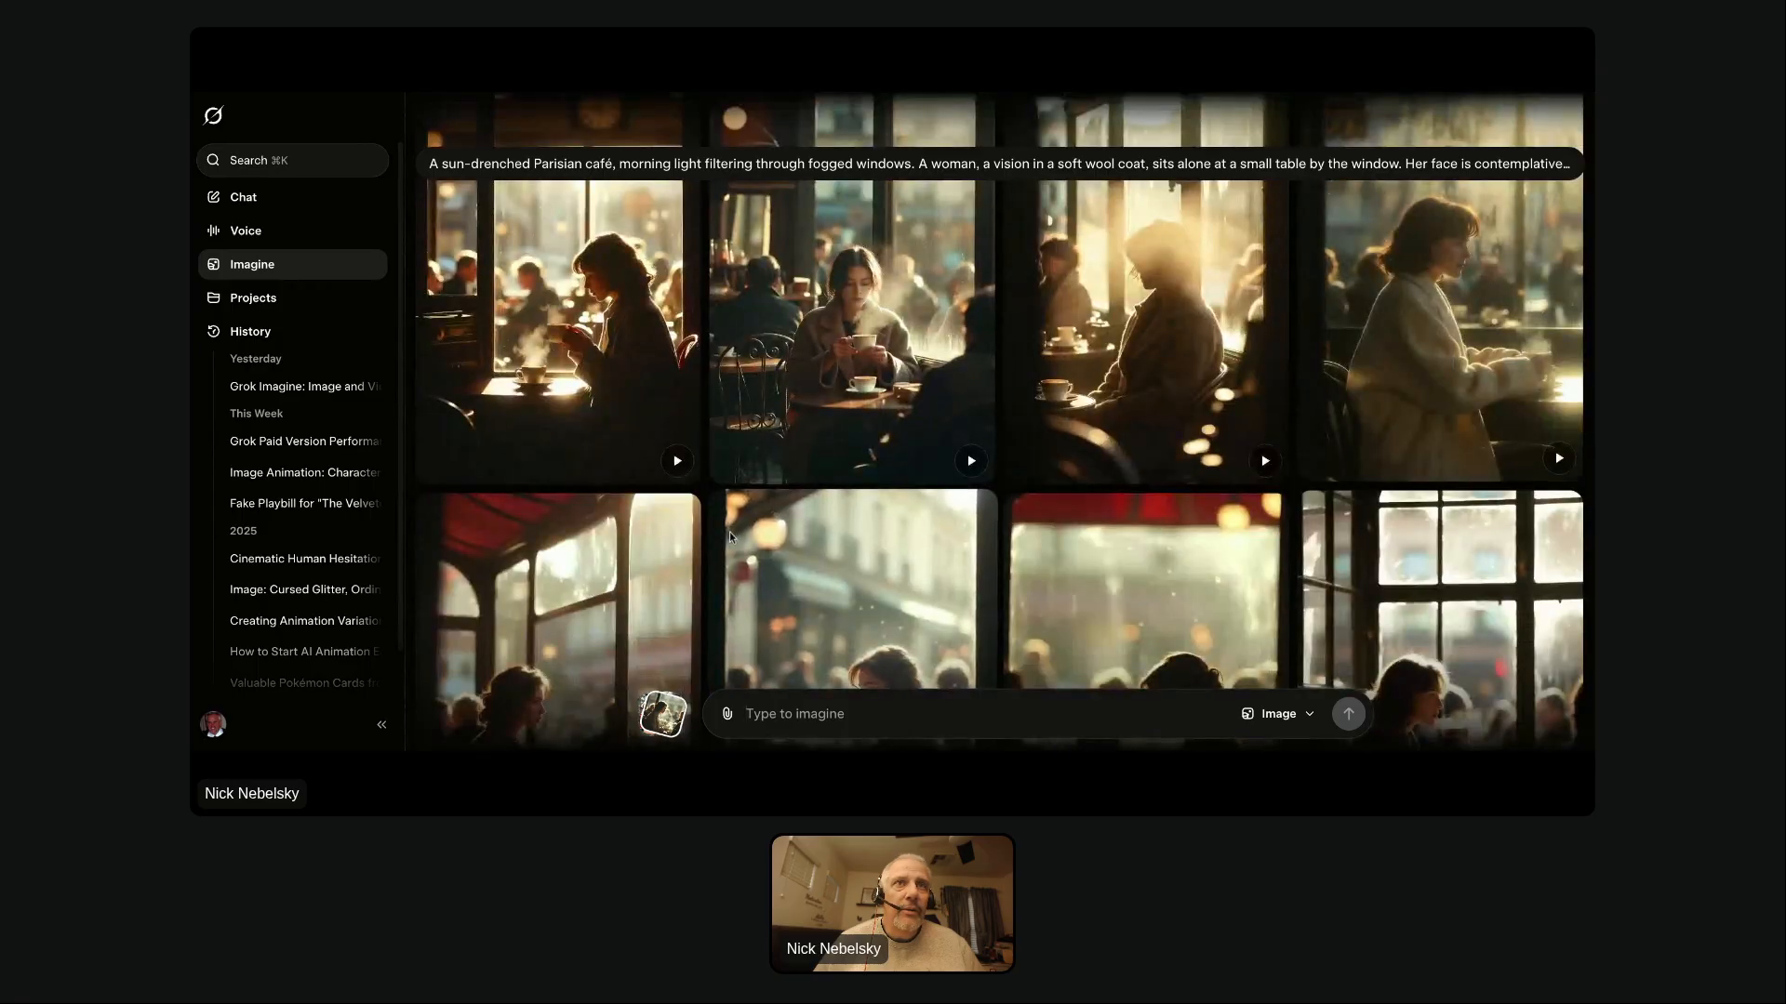
scroll(729, 532, down, 4)
scroll(729, 531, down, 3)
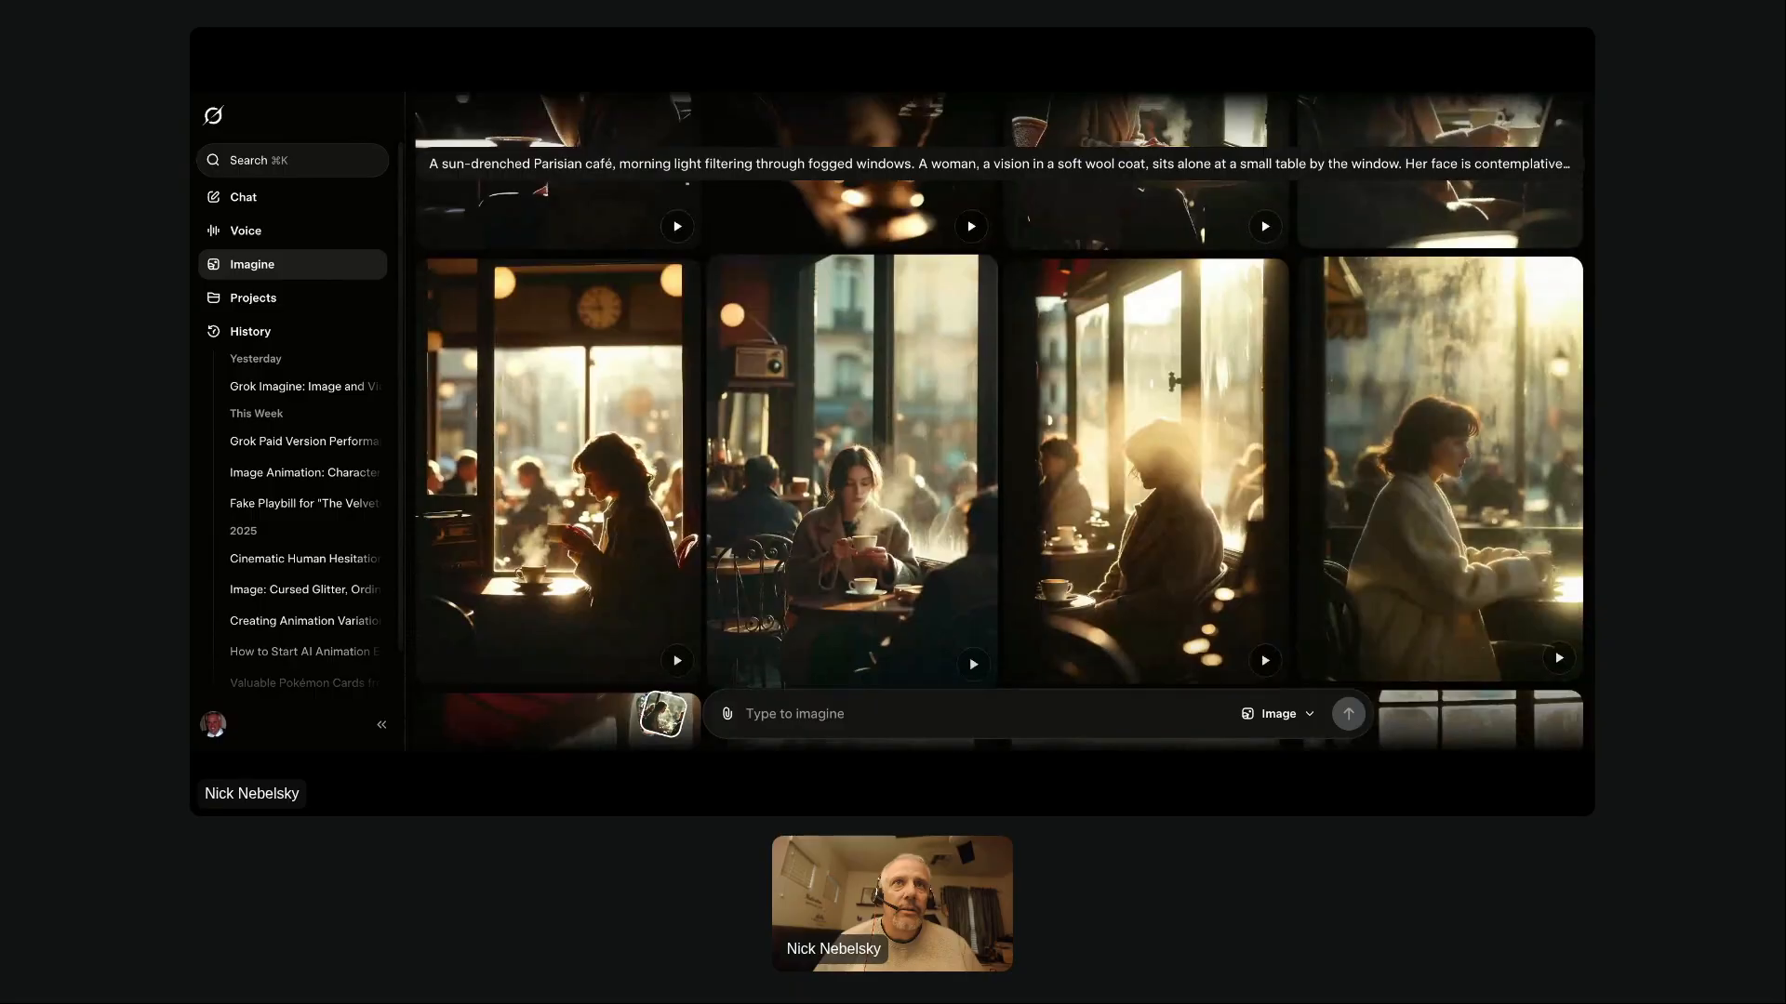
scroll(1440, 280, up, 5)
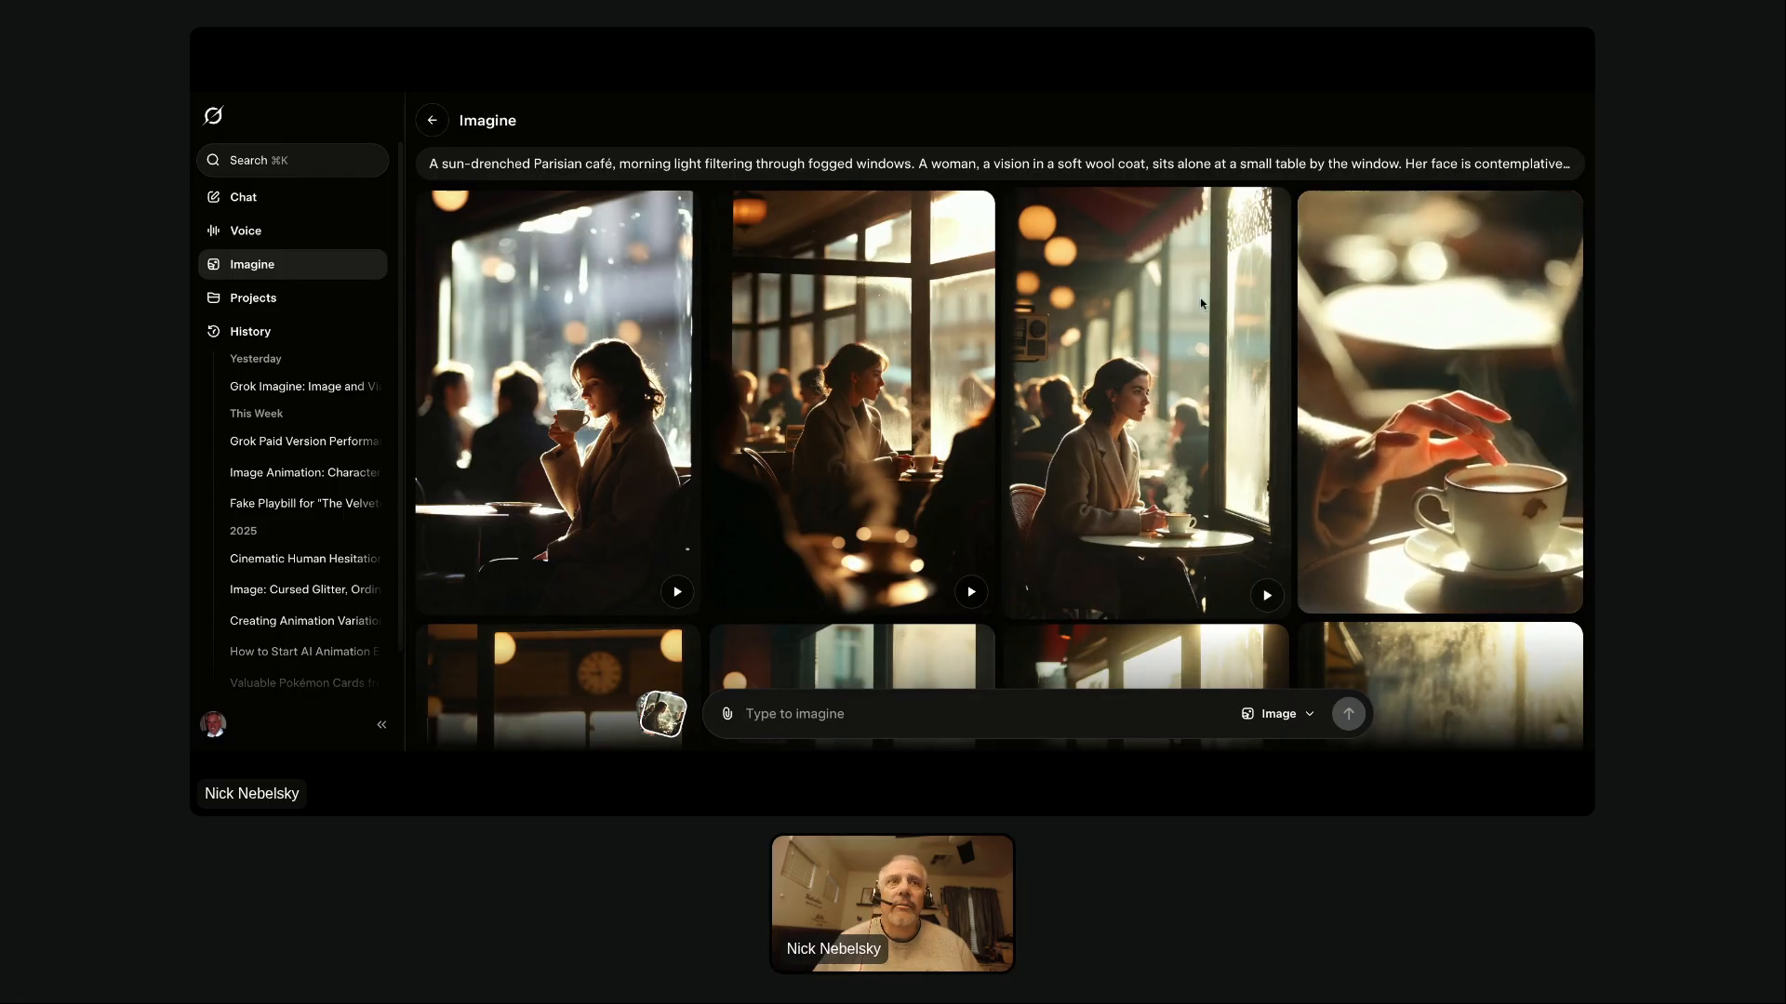
Start a new image prompt on the Imagine home page: "Create a comic book panel of" followed by the "A quiet corner table" scene description.
click(432, 122)
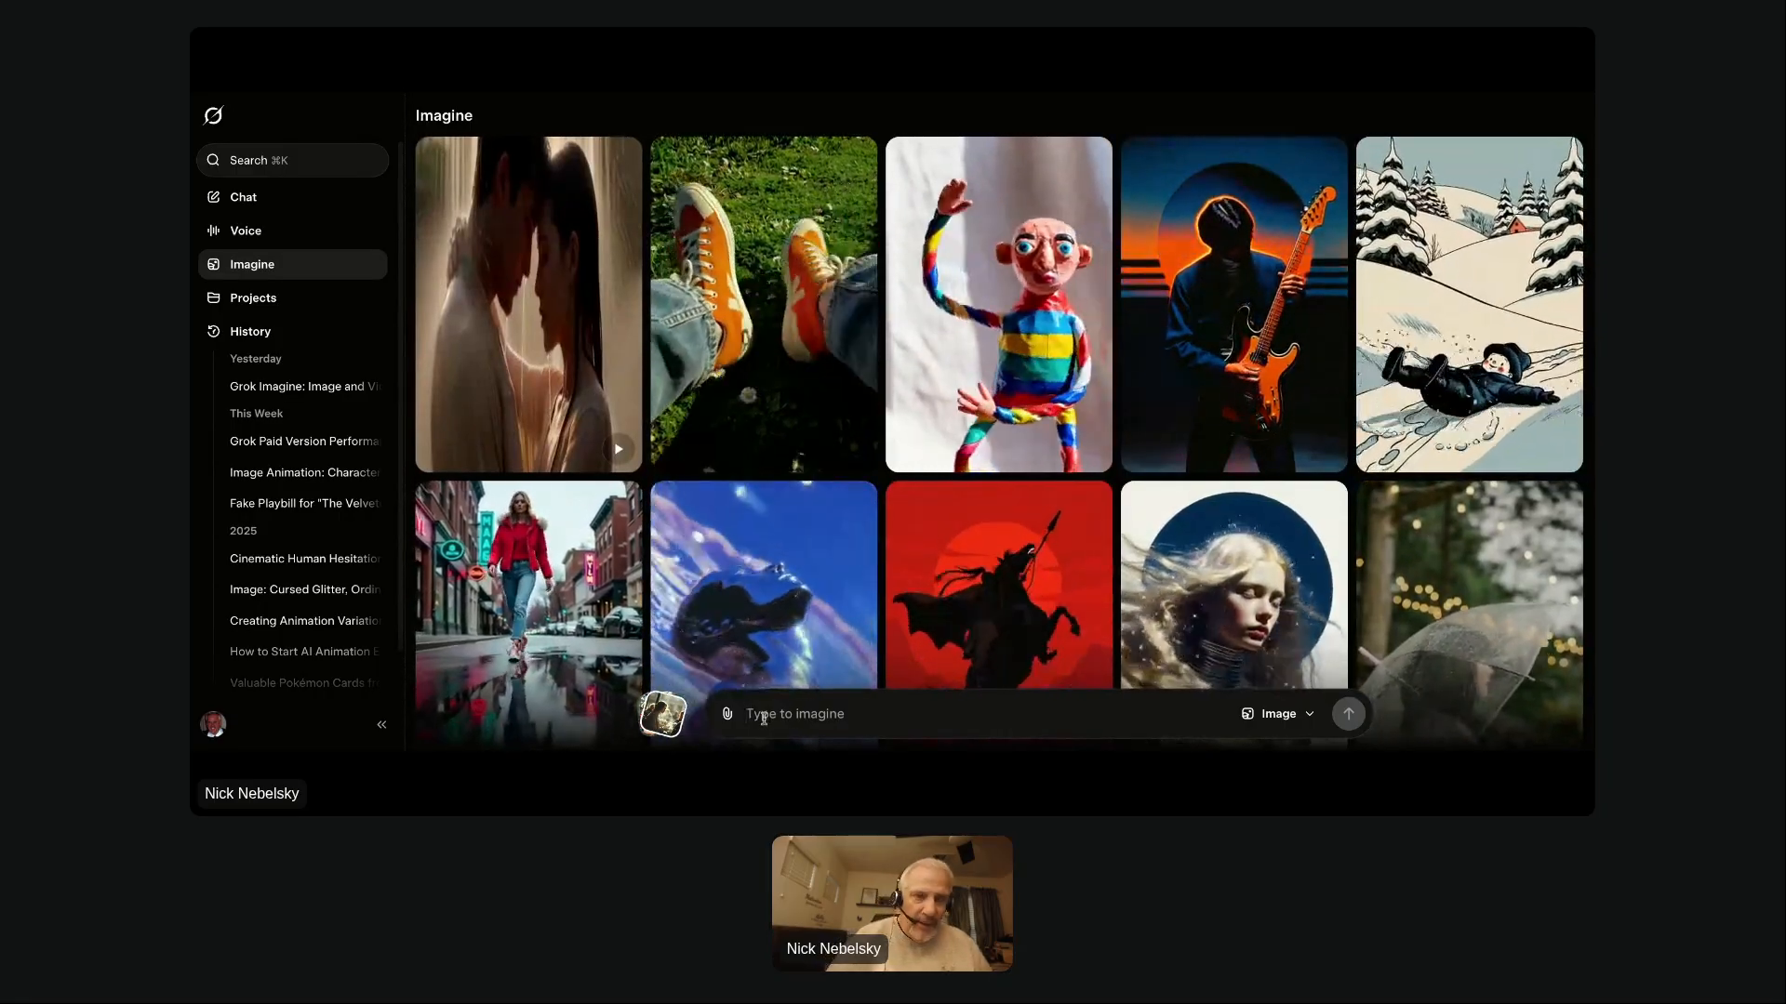
text(Create a)
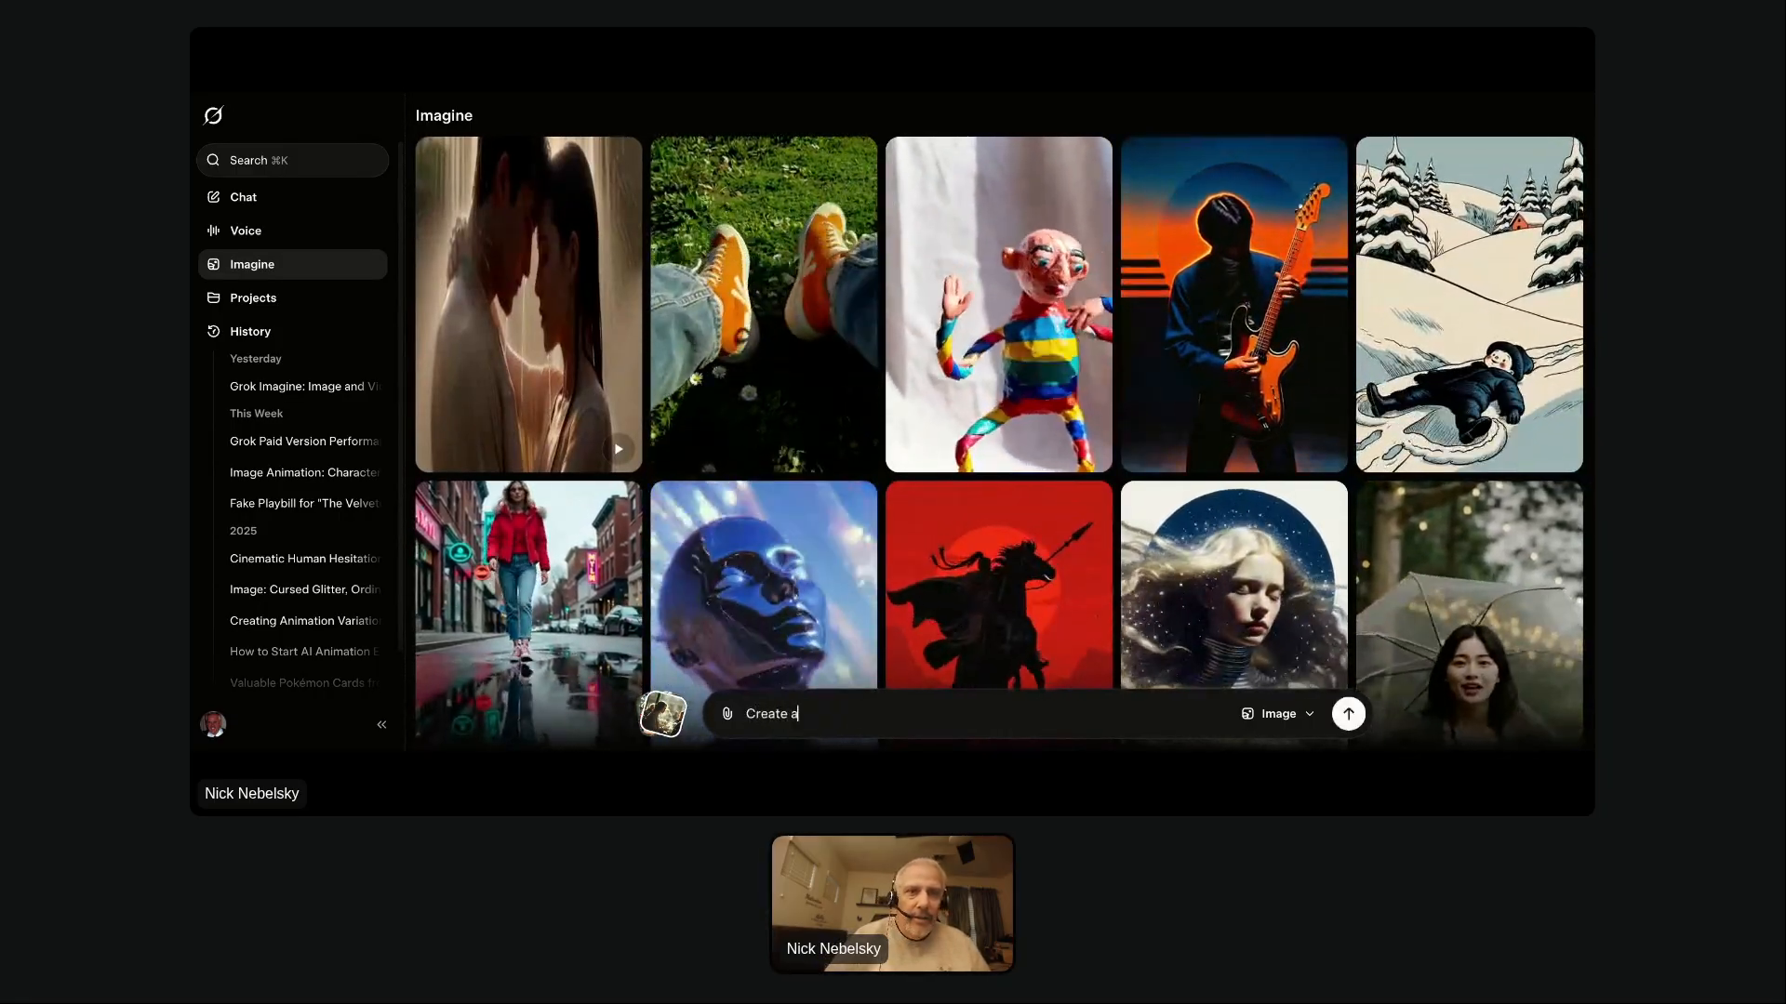
text( comic book panel)
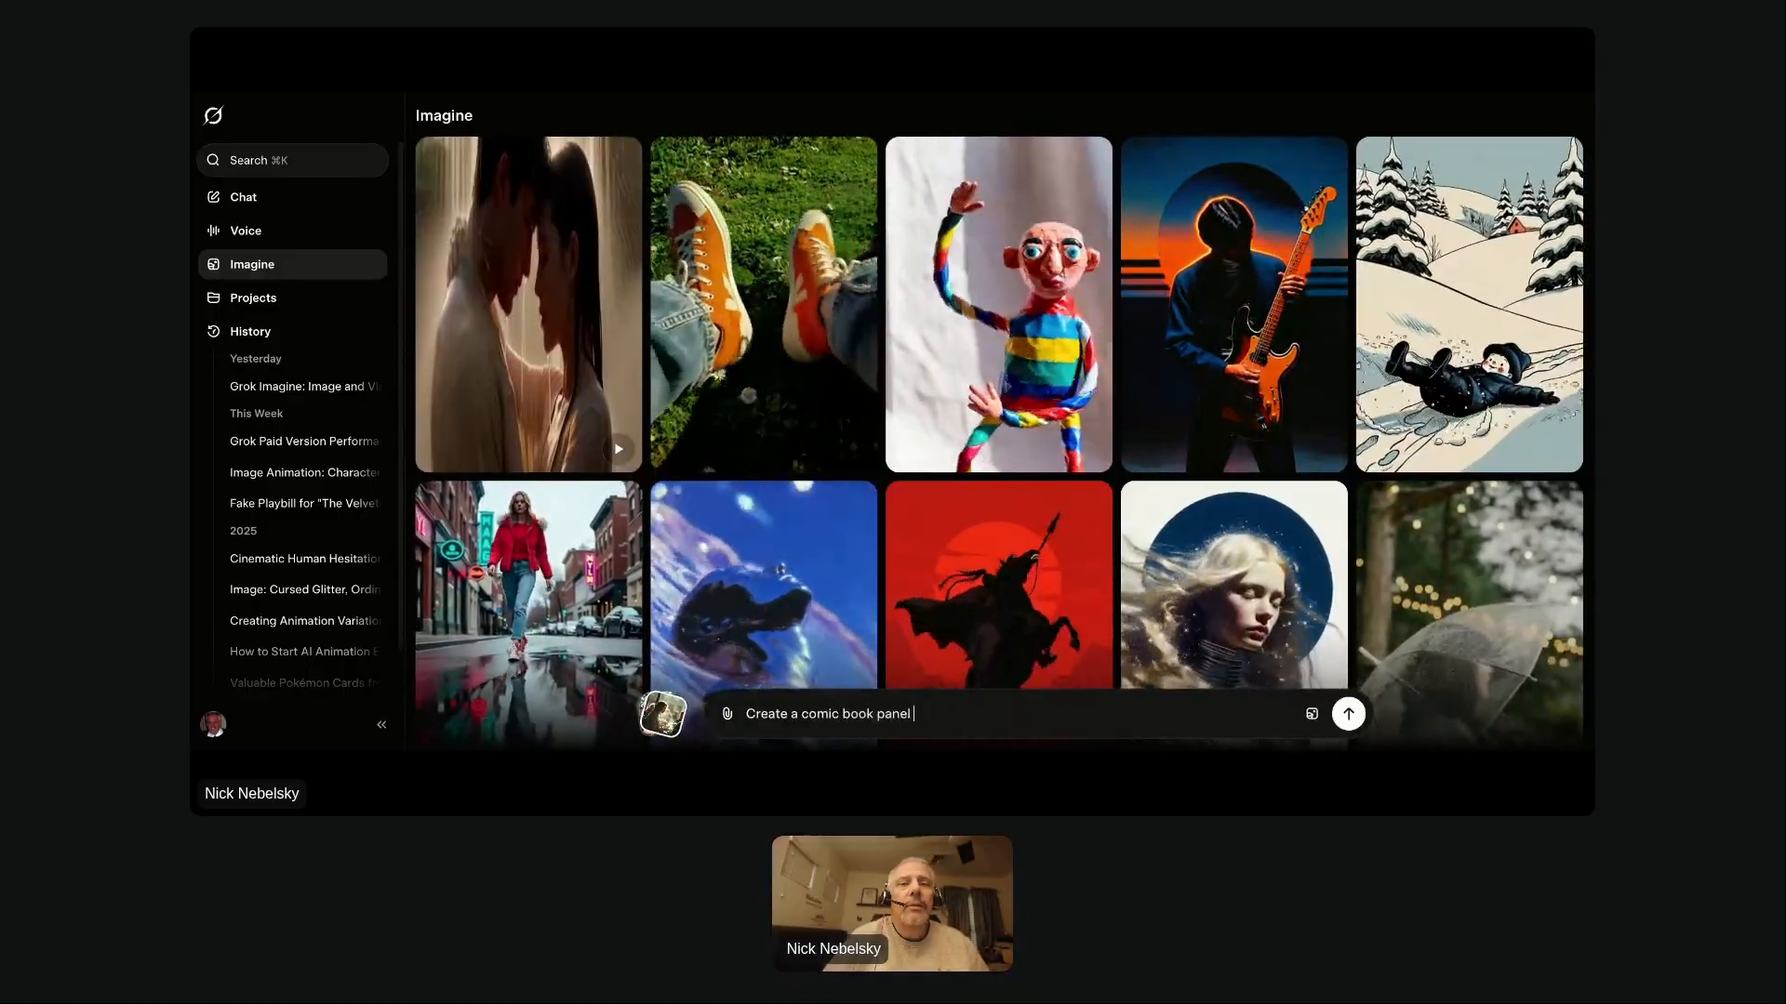
text( of)
text(A quiet corner table. She sits alone, elegant but subdued, steam rising between her lips and a world long gone.)
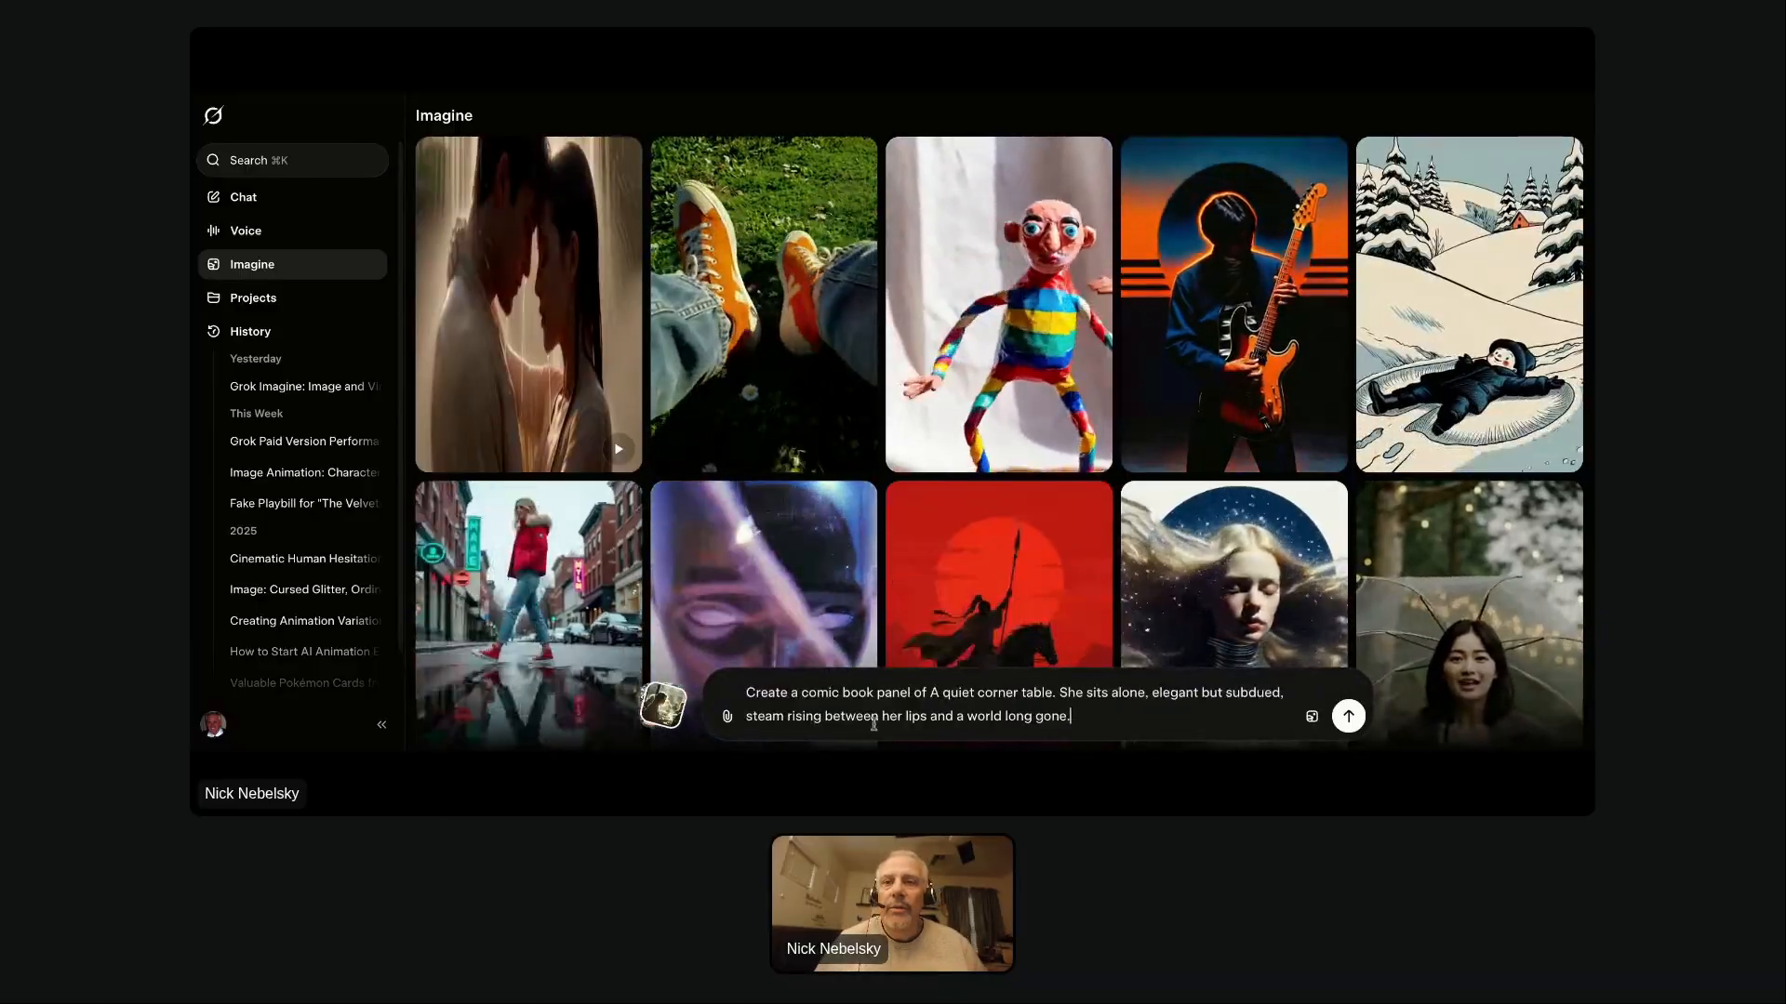
Replace "She" before "sits alone" in the comic book prompt with "A woman".
double_click(1079, 693)
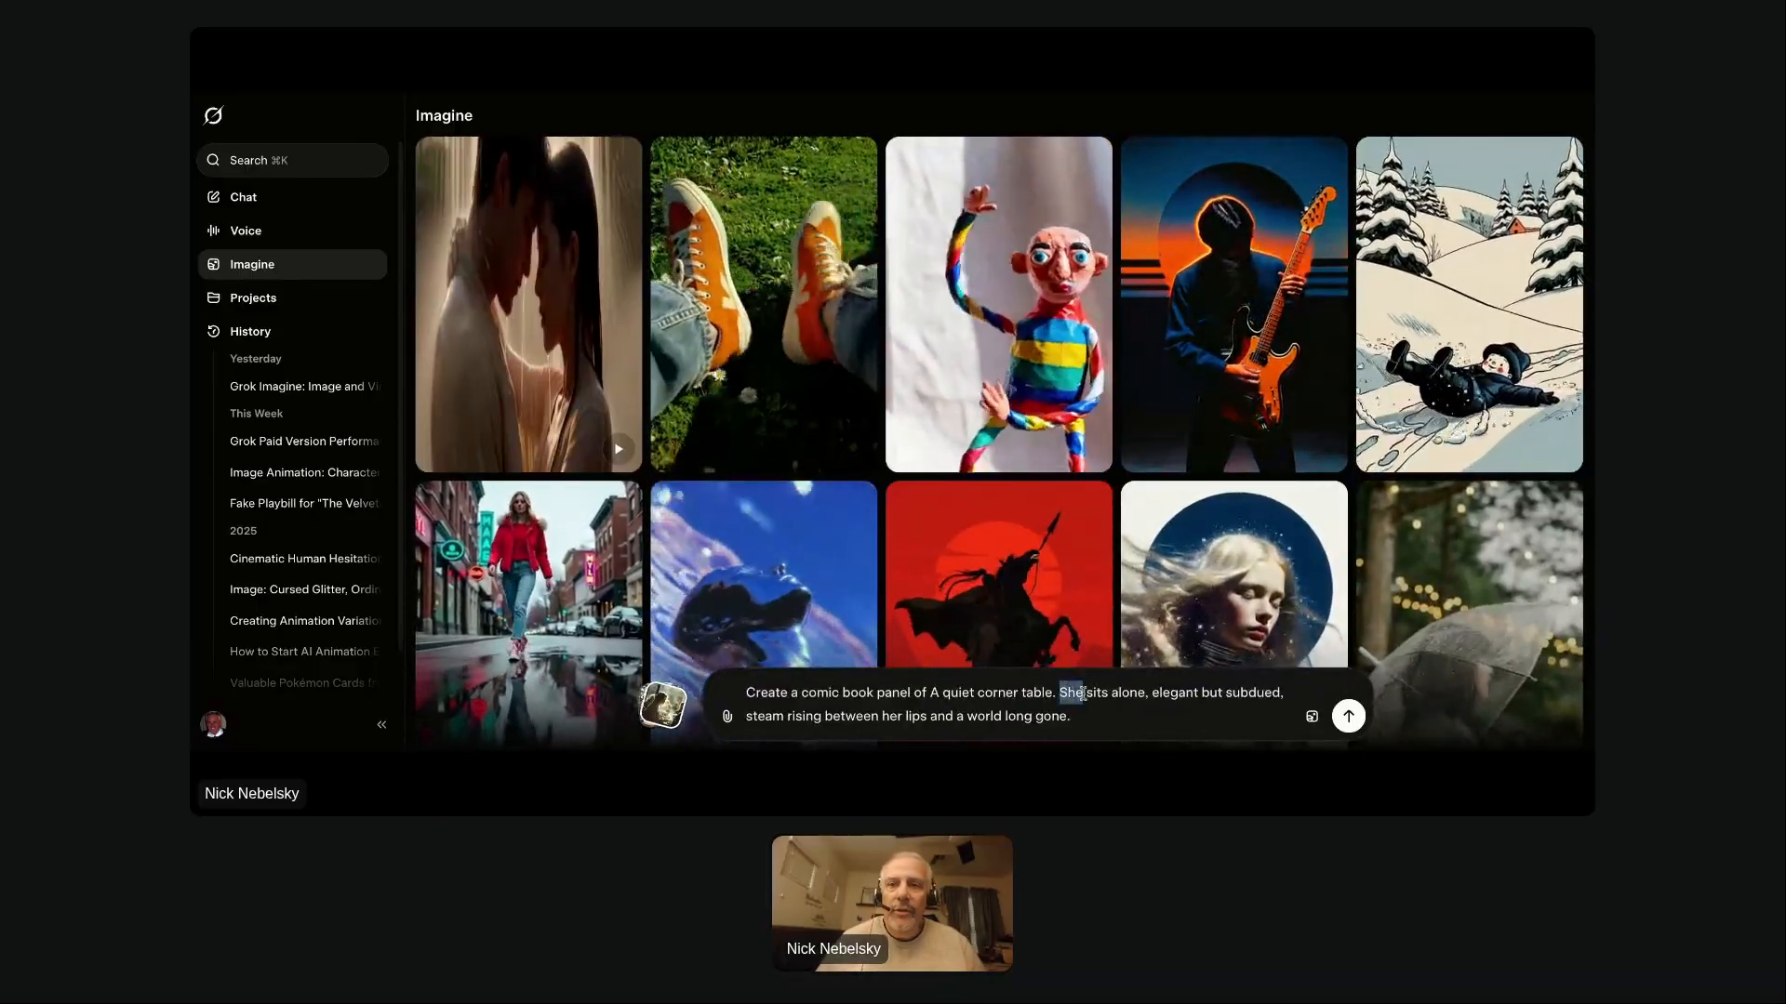
text(A)
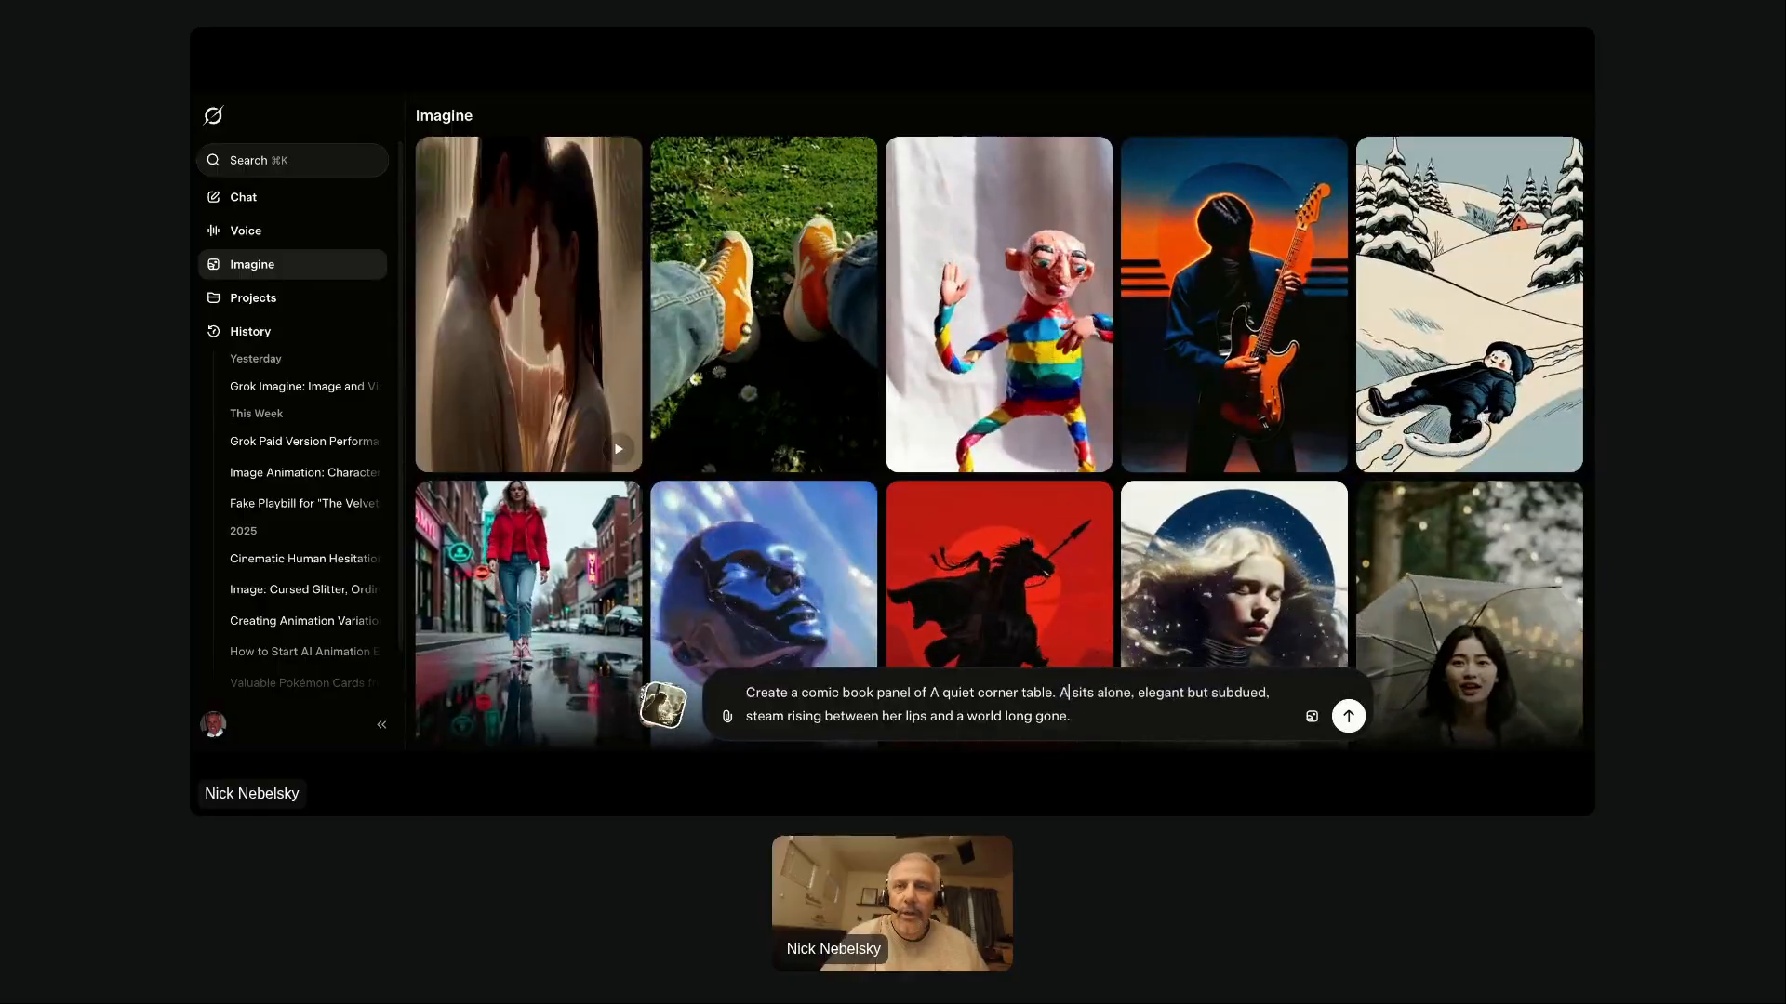
text( woman)
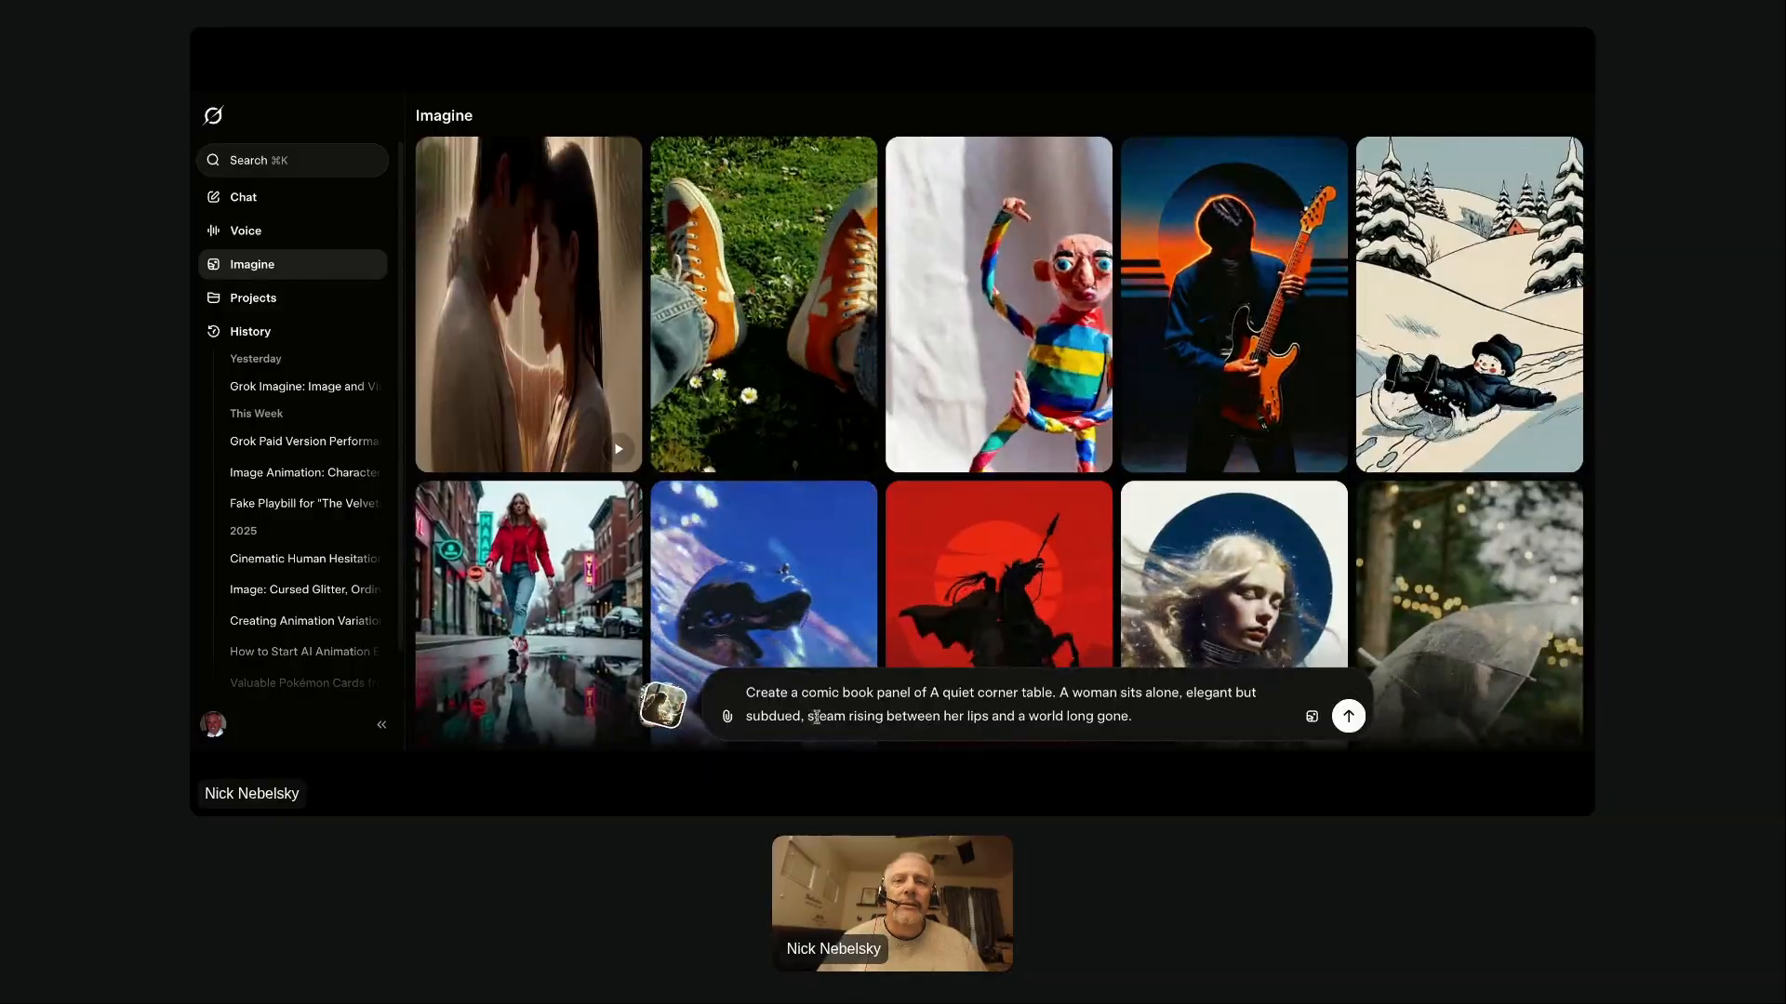
Replace the comic book prompt's ending after "steam rising" with "from the coffee cup. She blows on it".
drag(887, 722, 1127, 727)
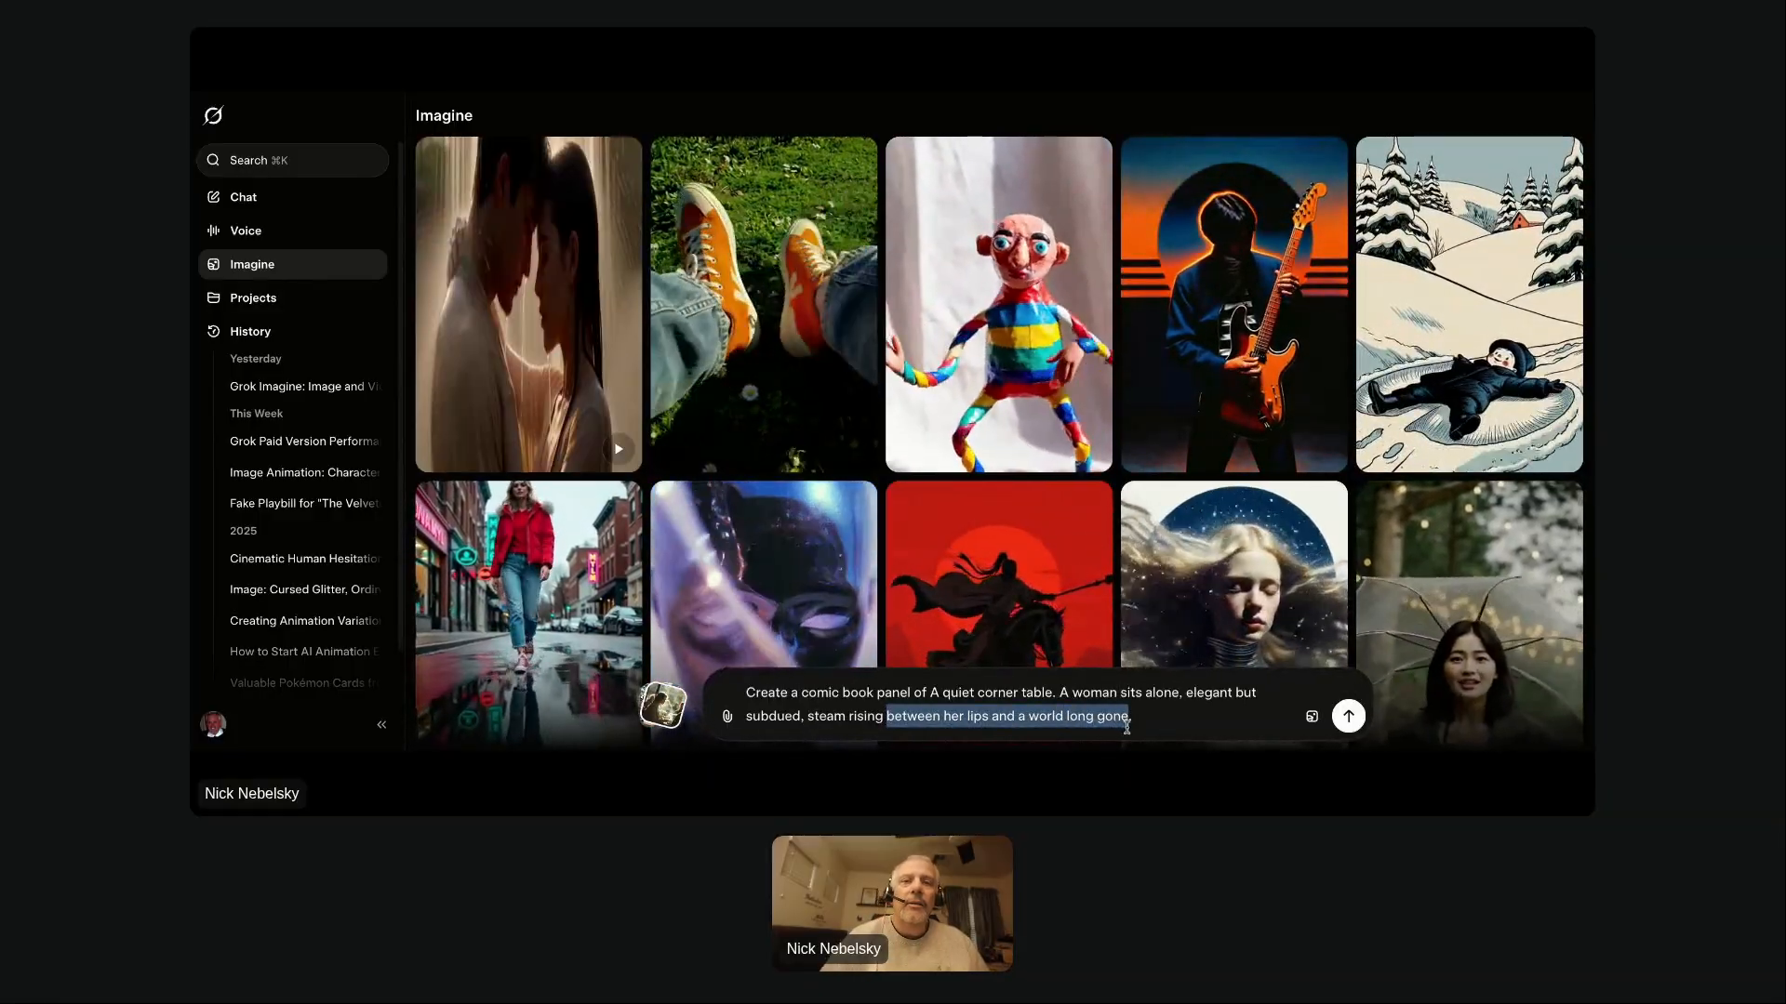
text(from the)
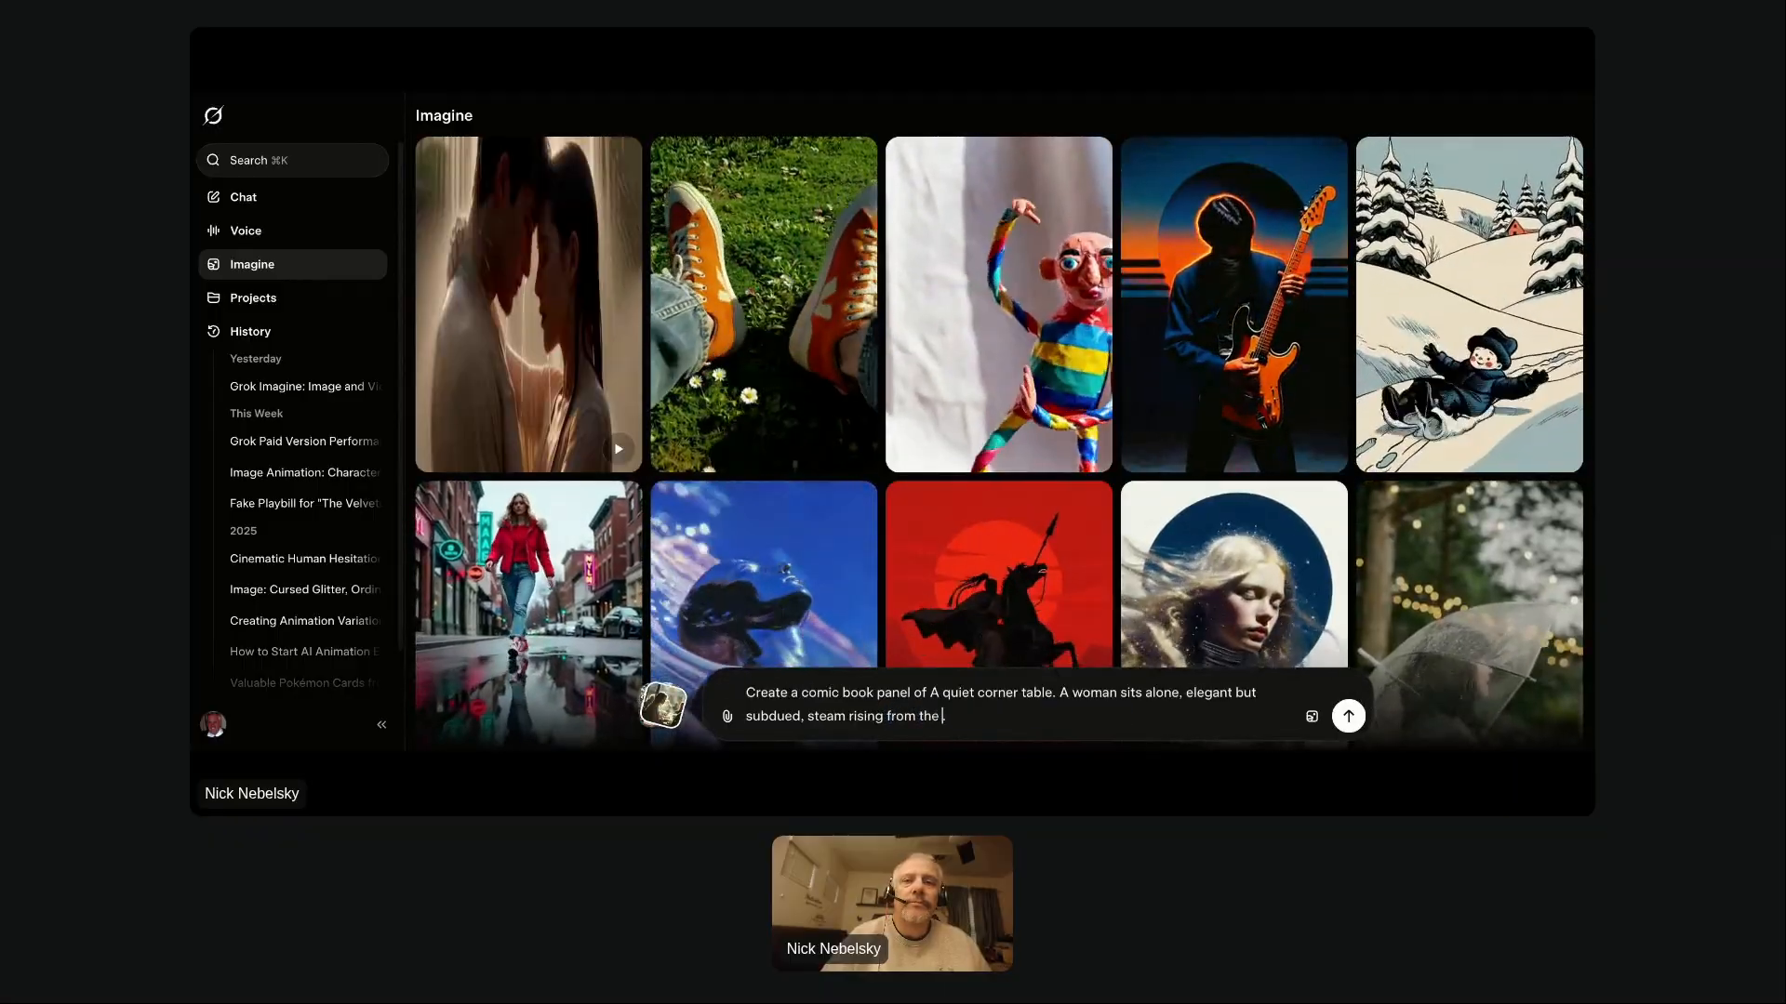
text( coffee )
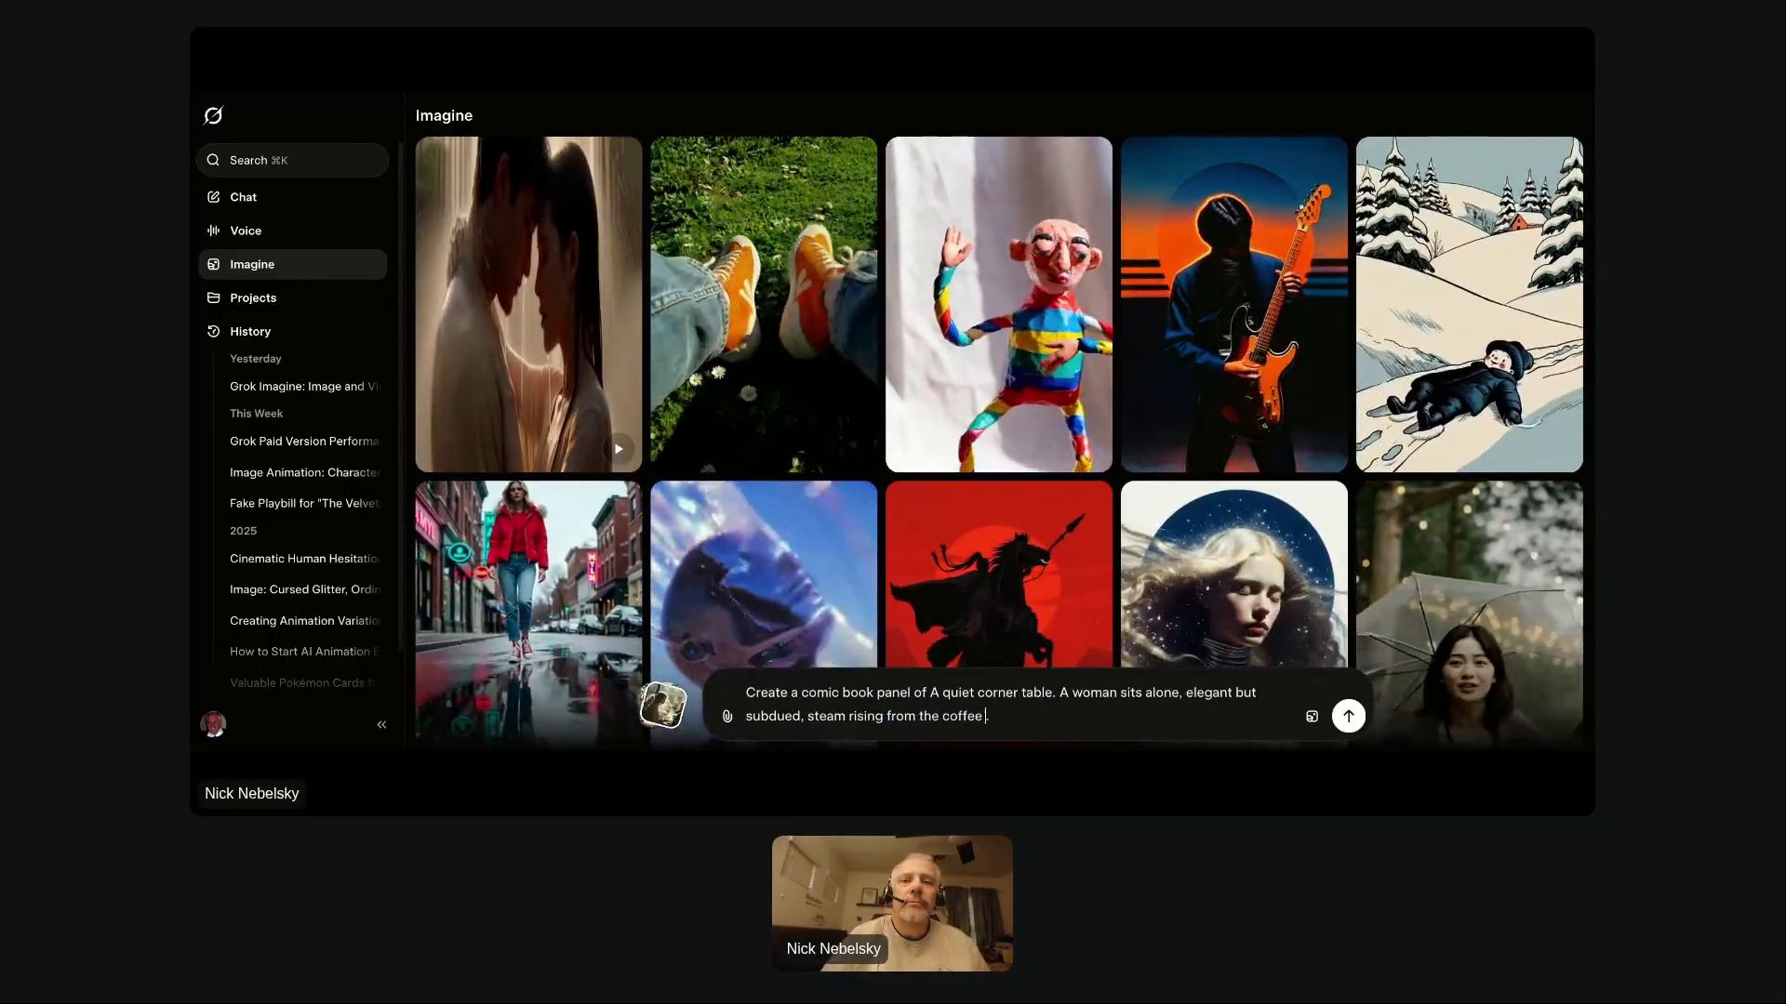
text(cup. She)
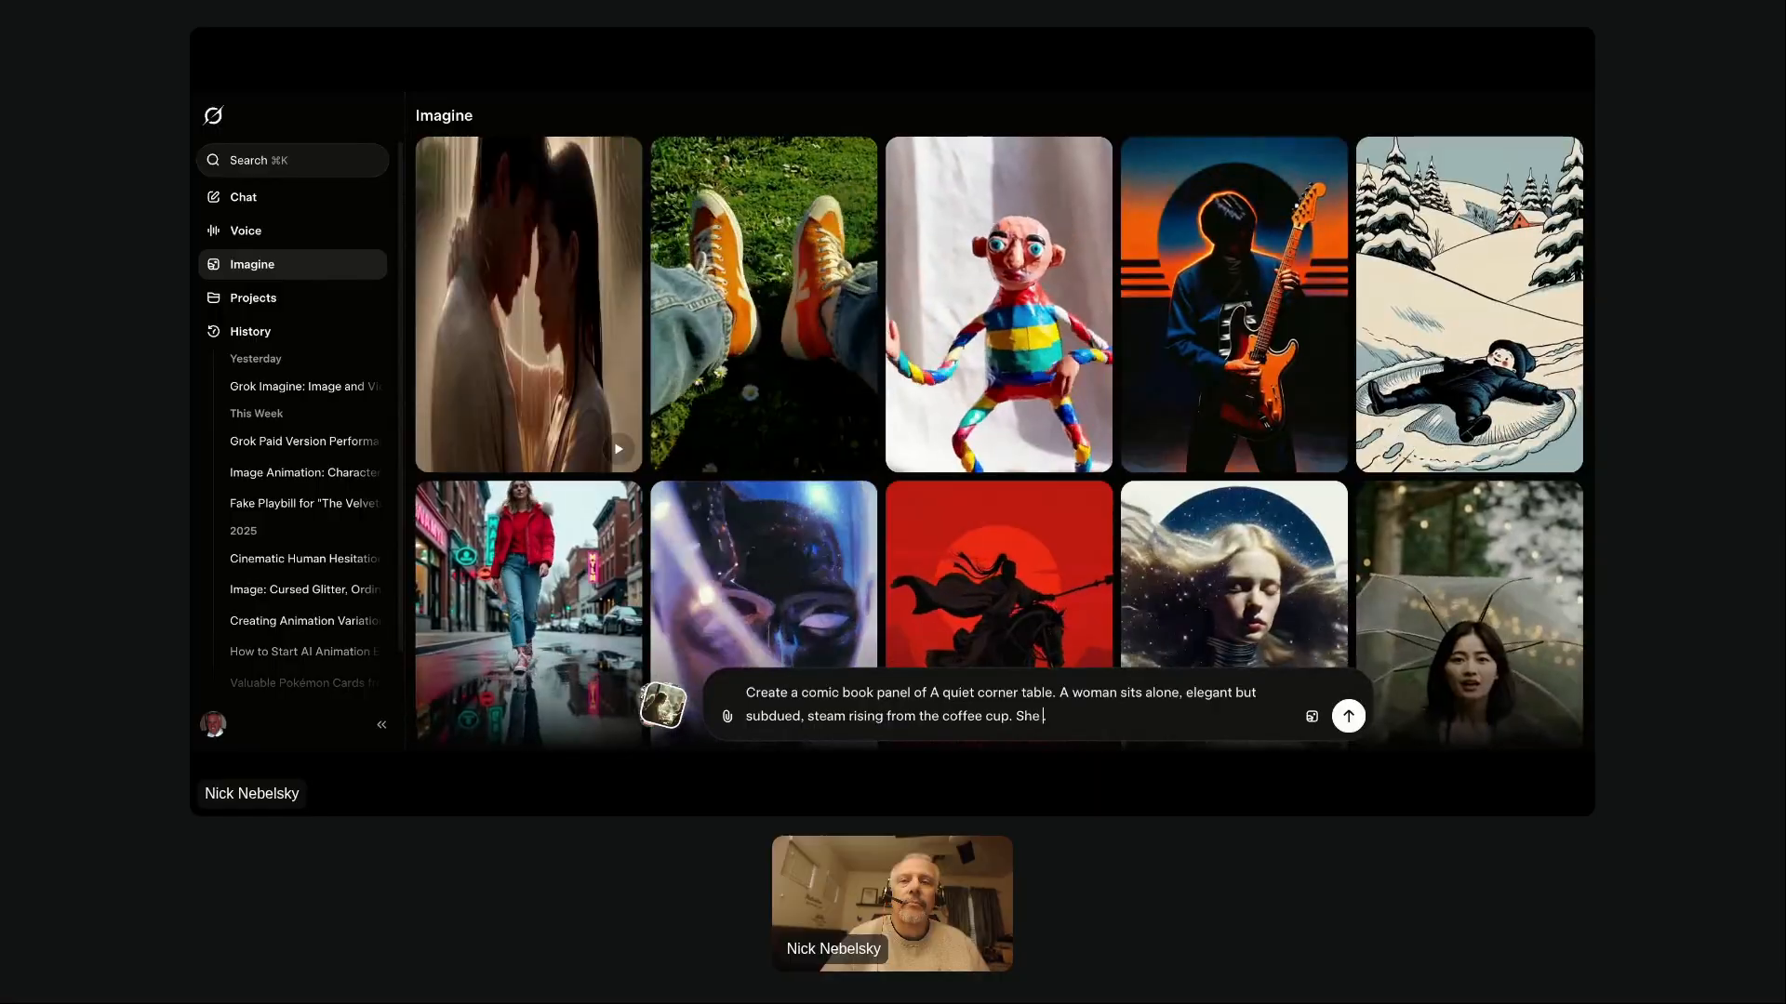
text( blows on it)
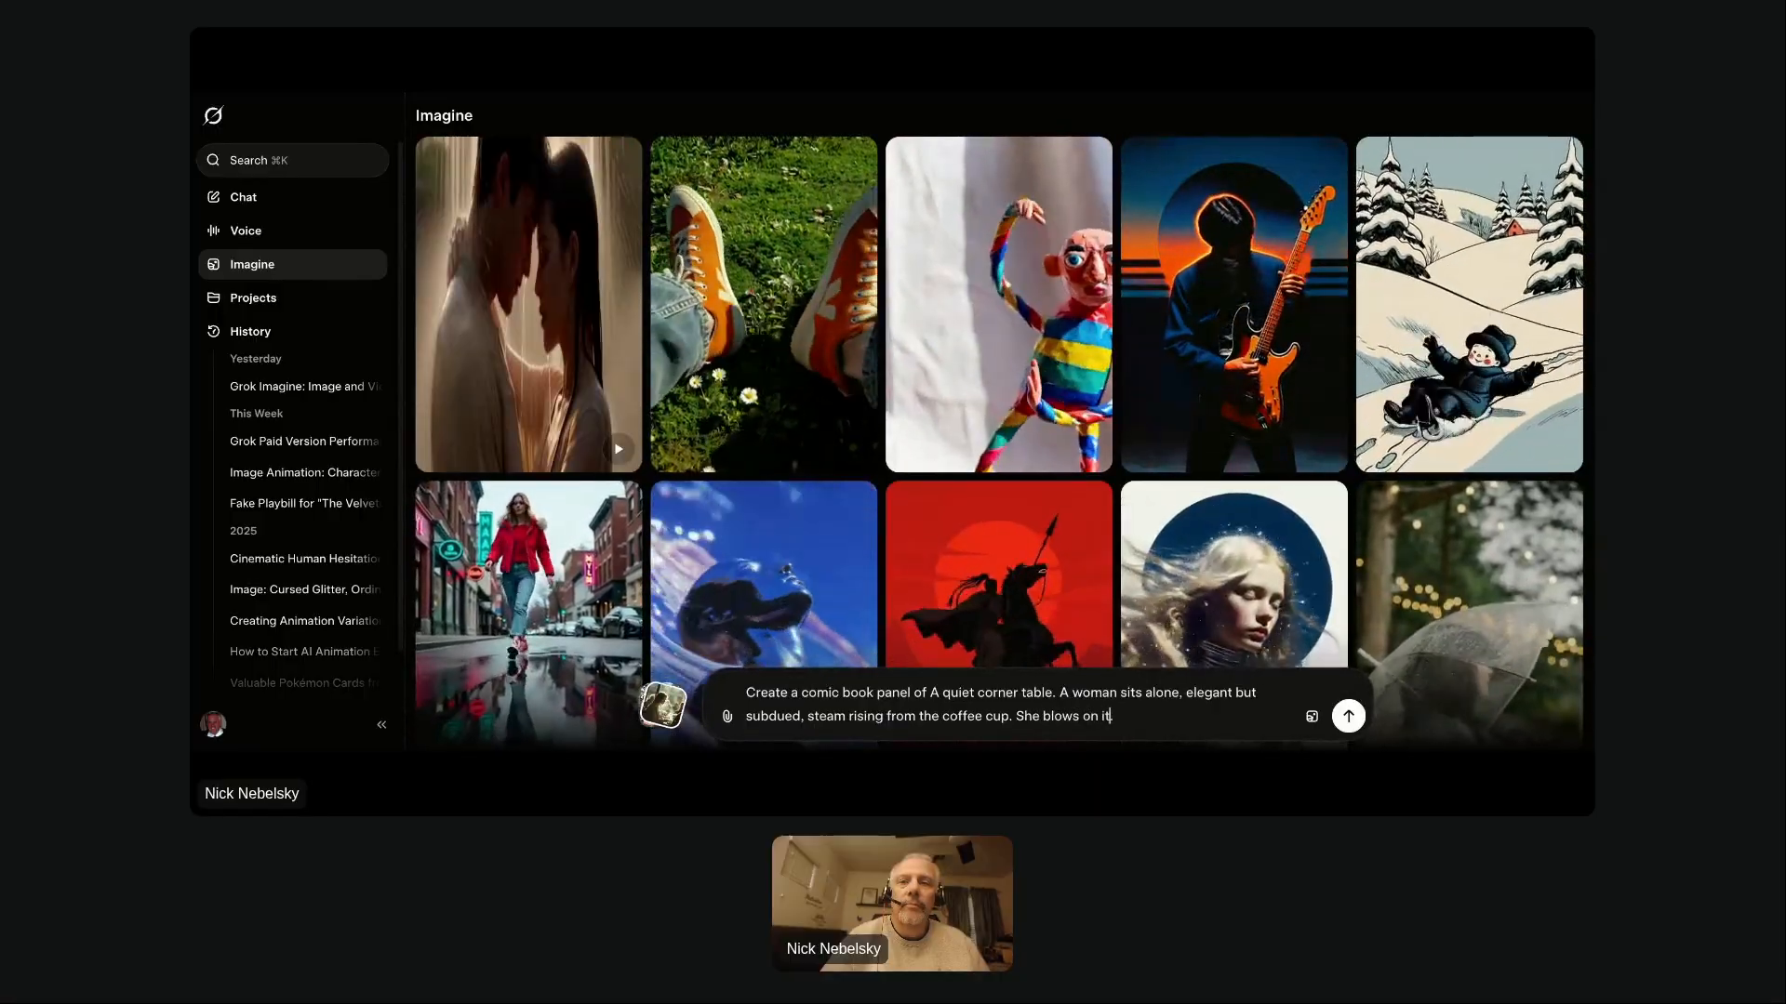
Finish the comic book prompt with the spoken line: and says, "CHECK PLEASE!".
text(. .)
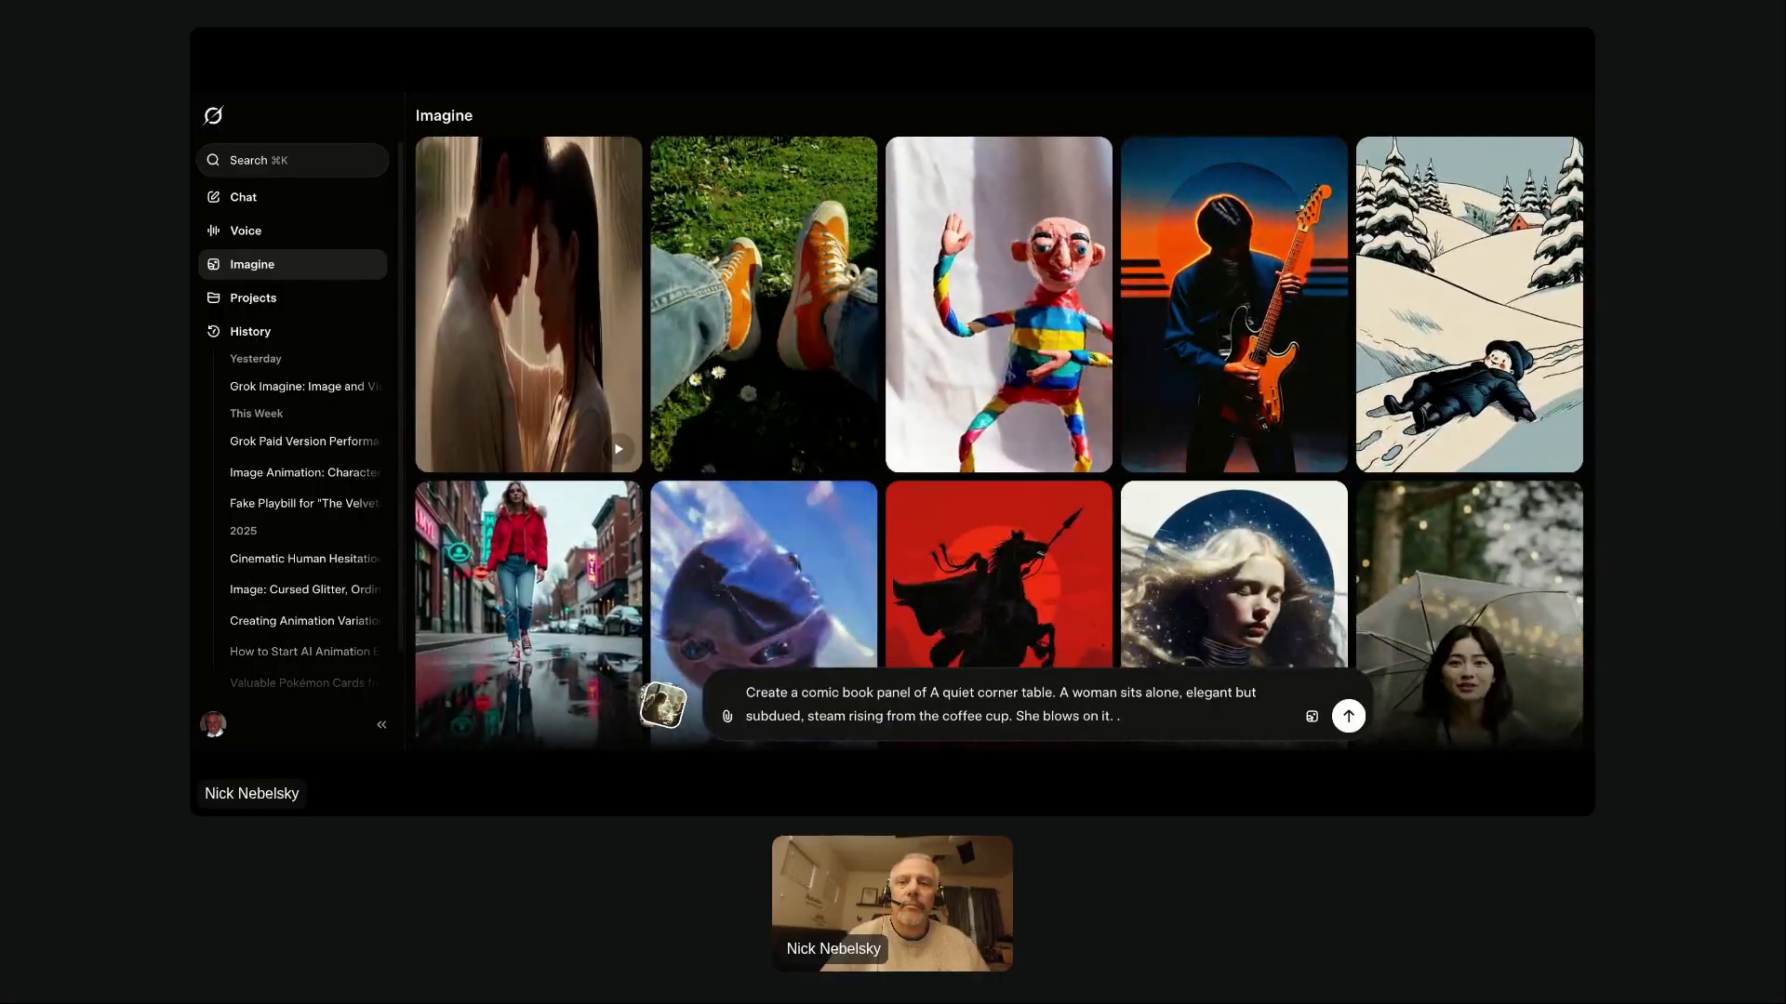
key(BackSpace)
text(and )
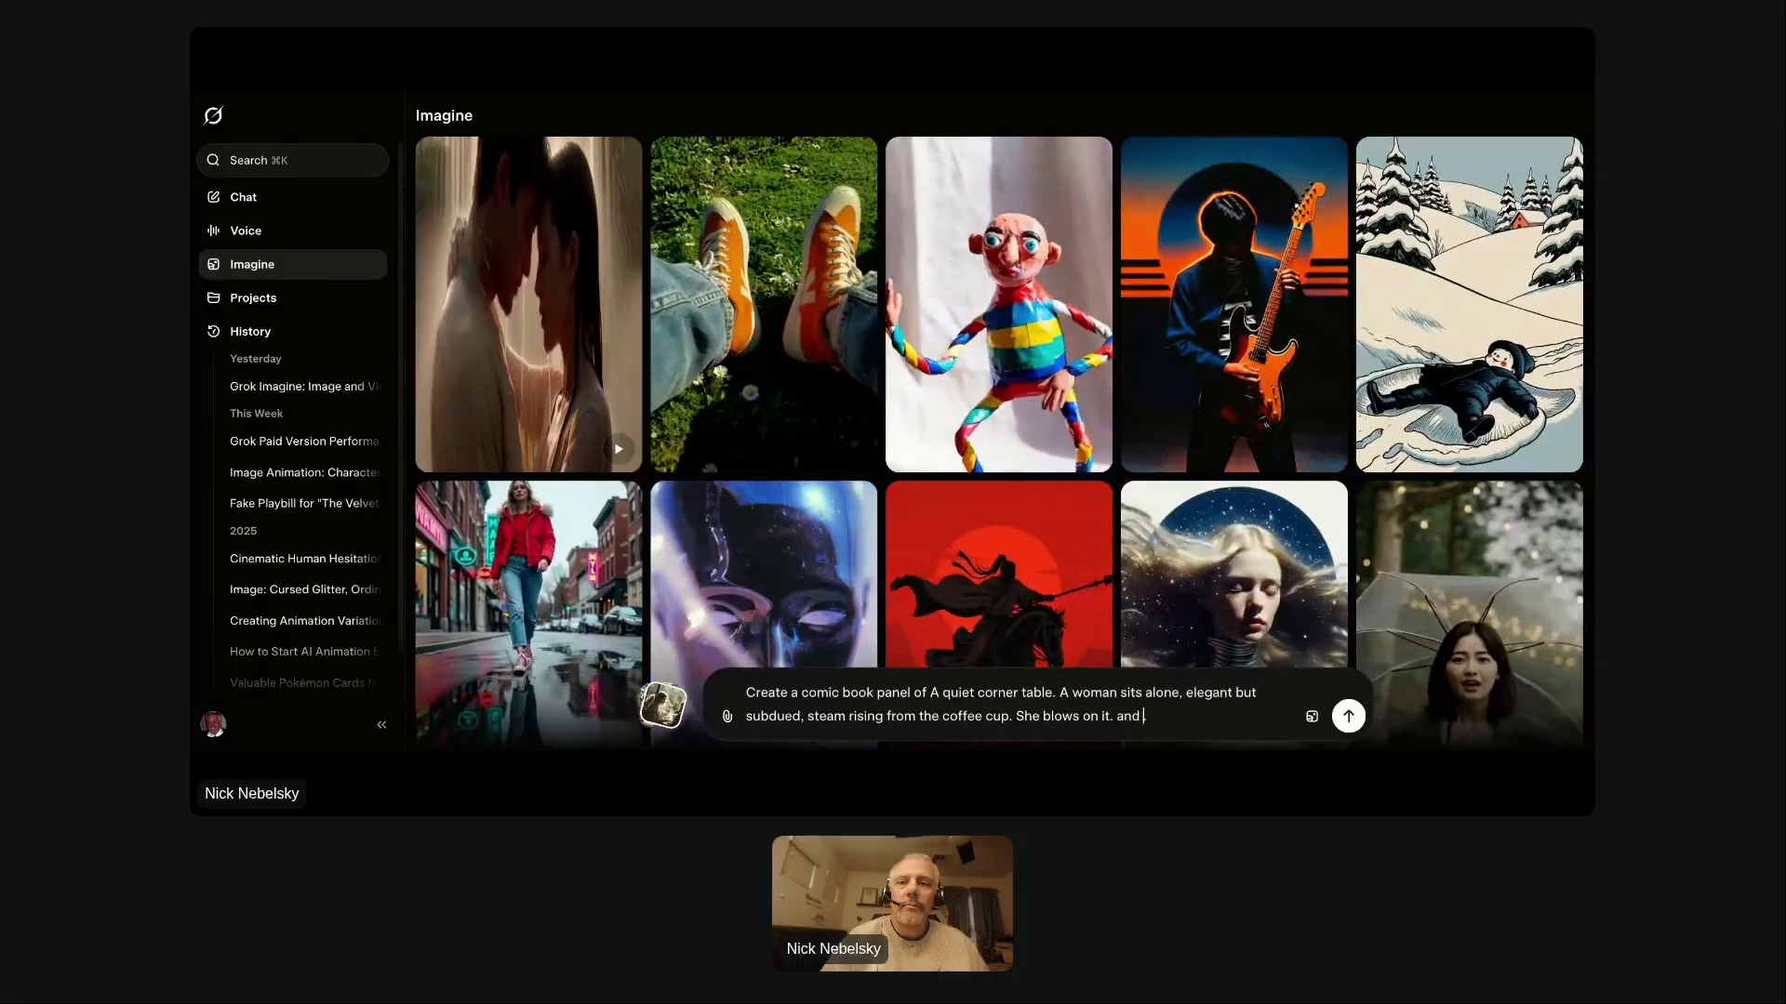
text(says,)
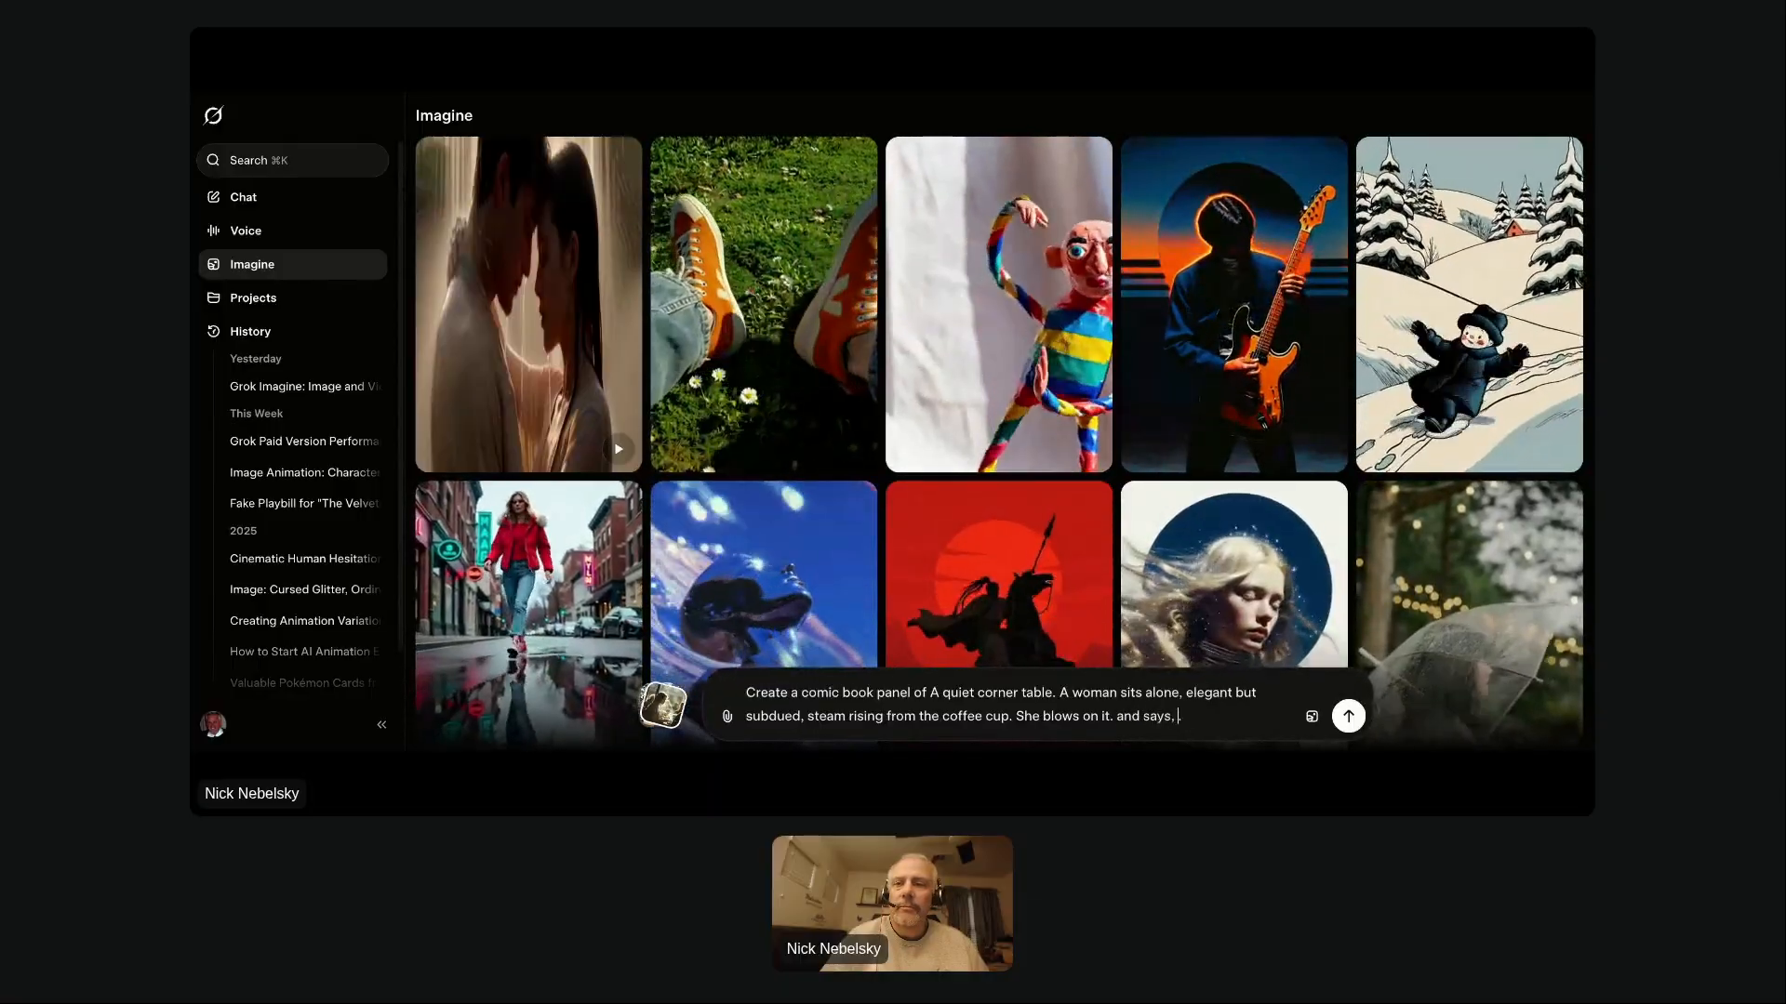
text( "CHECK P)
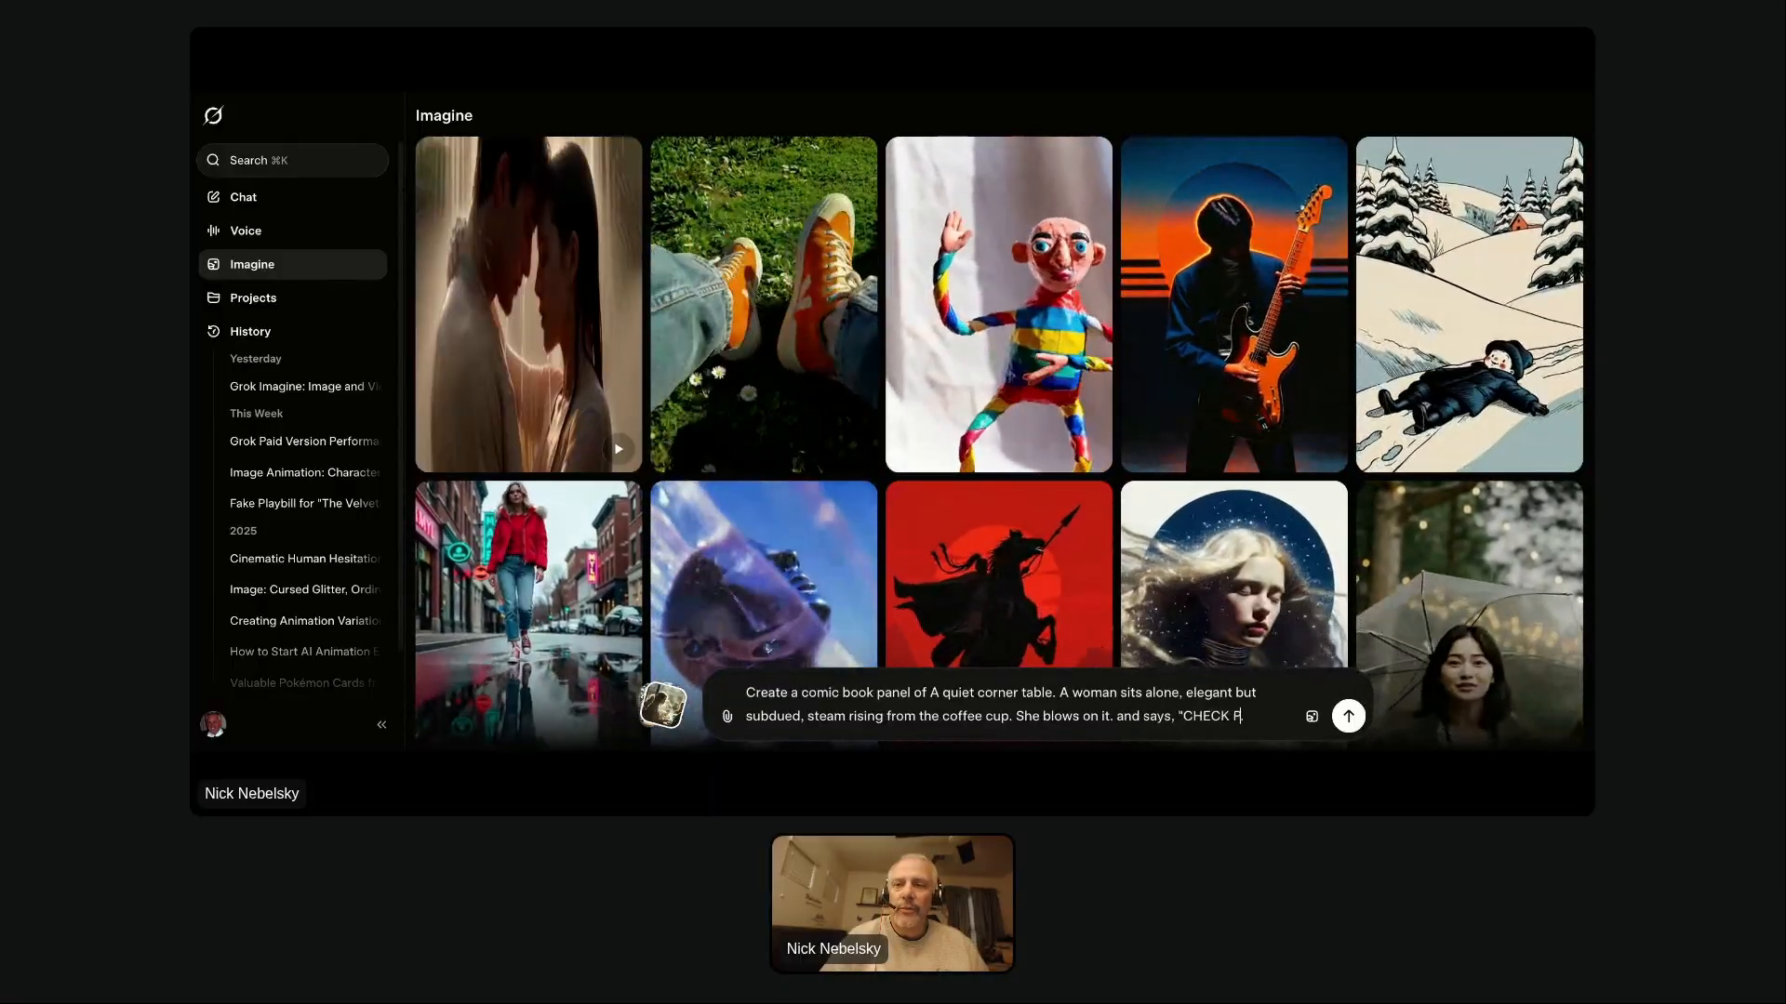
text(LEASE!".)
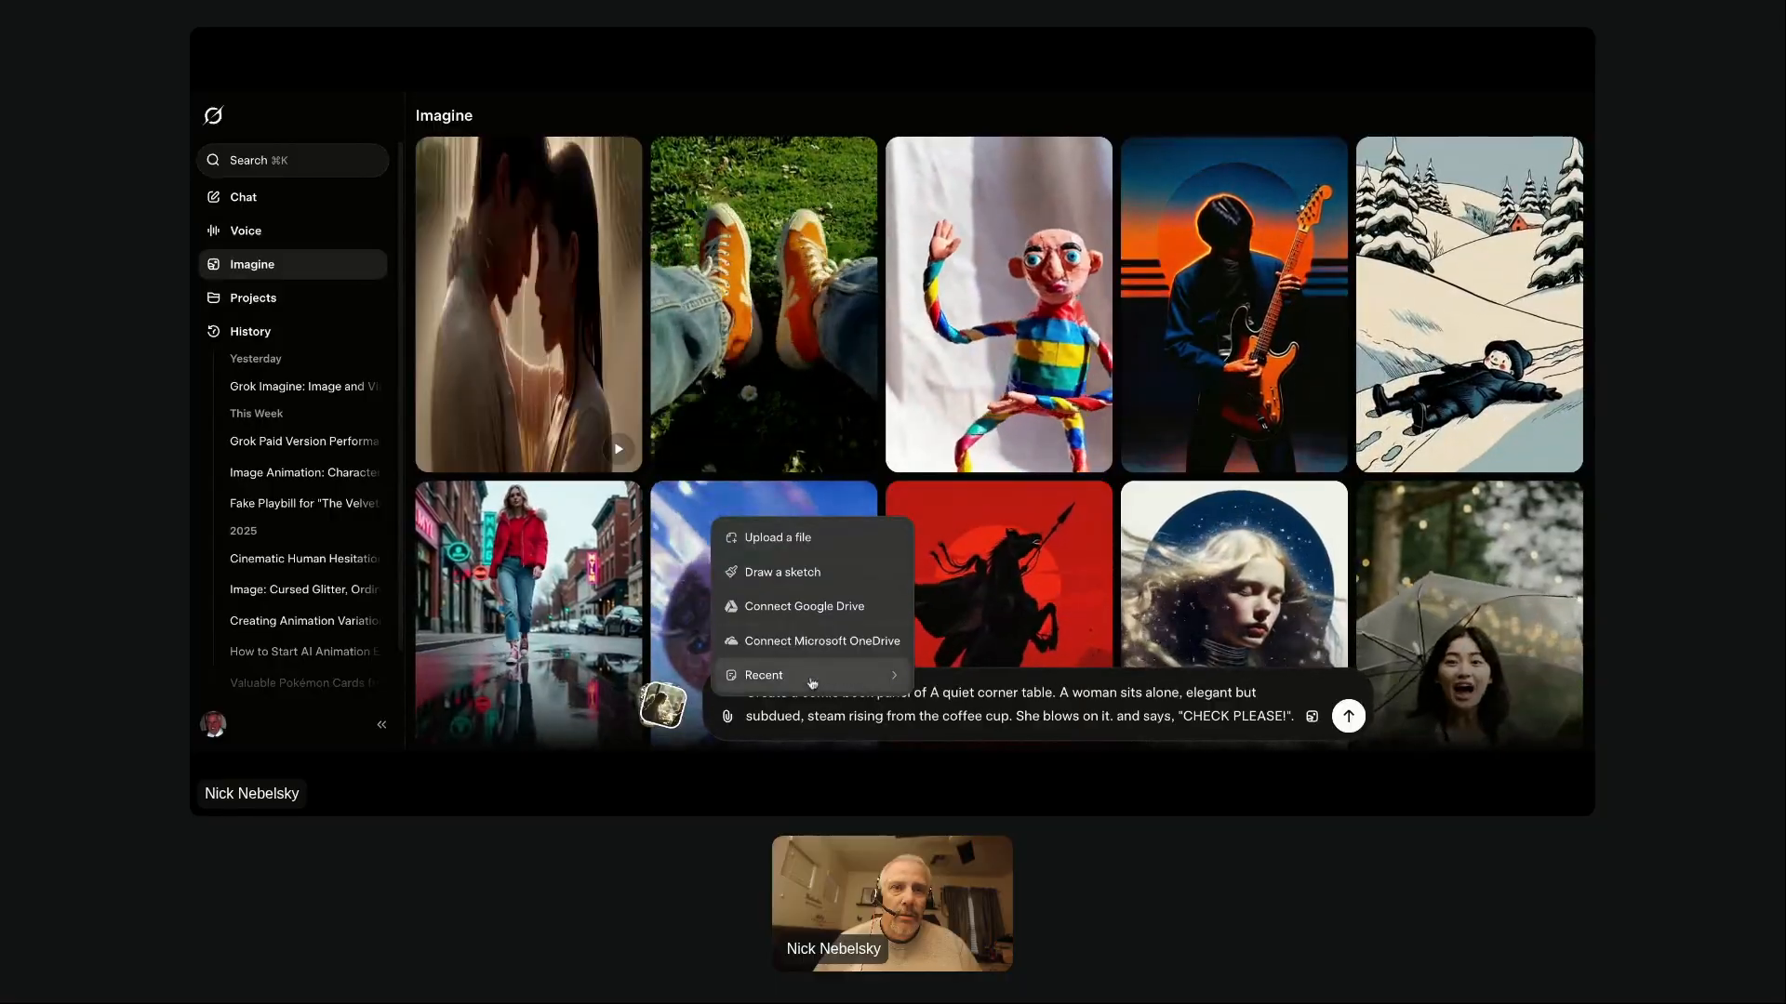
Look over the attachment options and the Imagine gallery, and submit the comic book panel prompt.
mouse_move(818, 684)
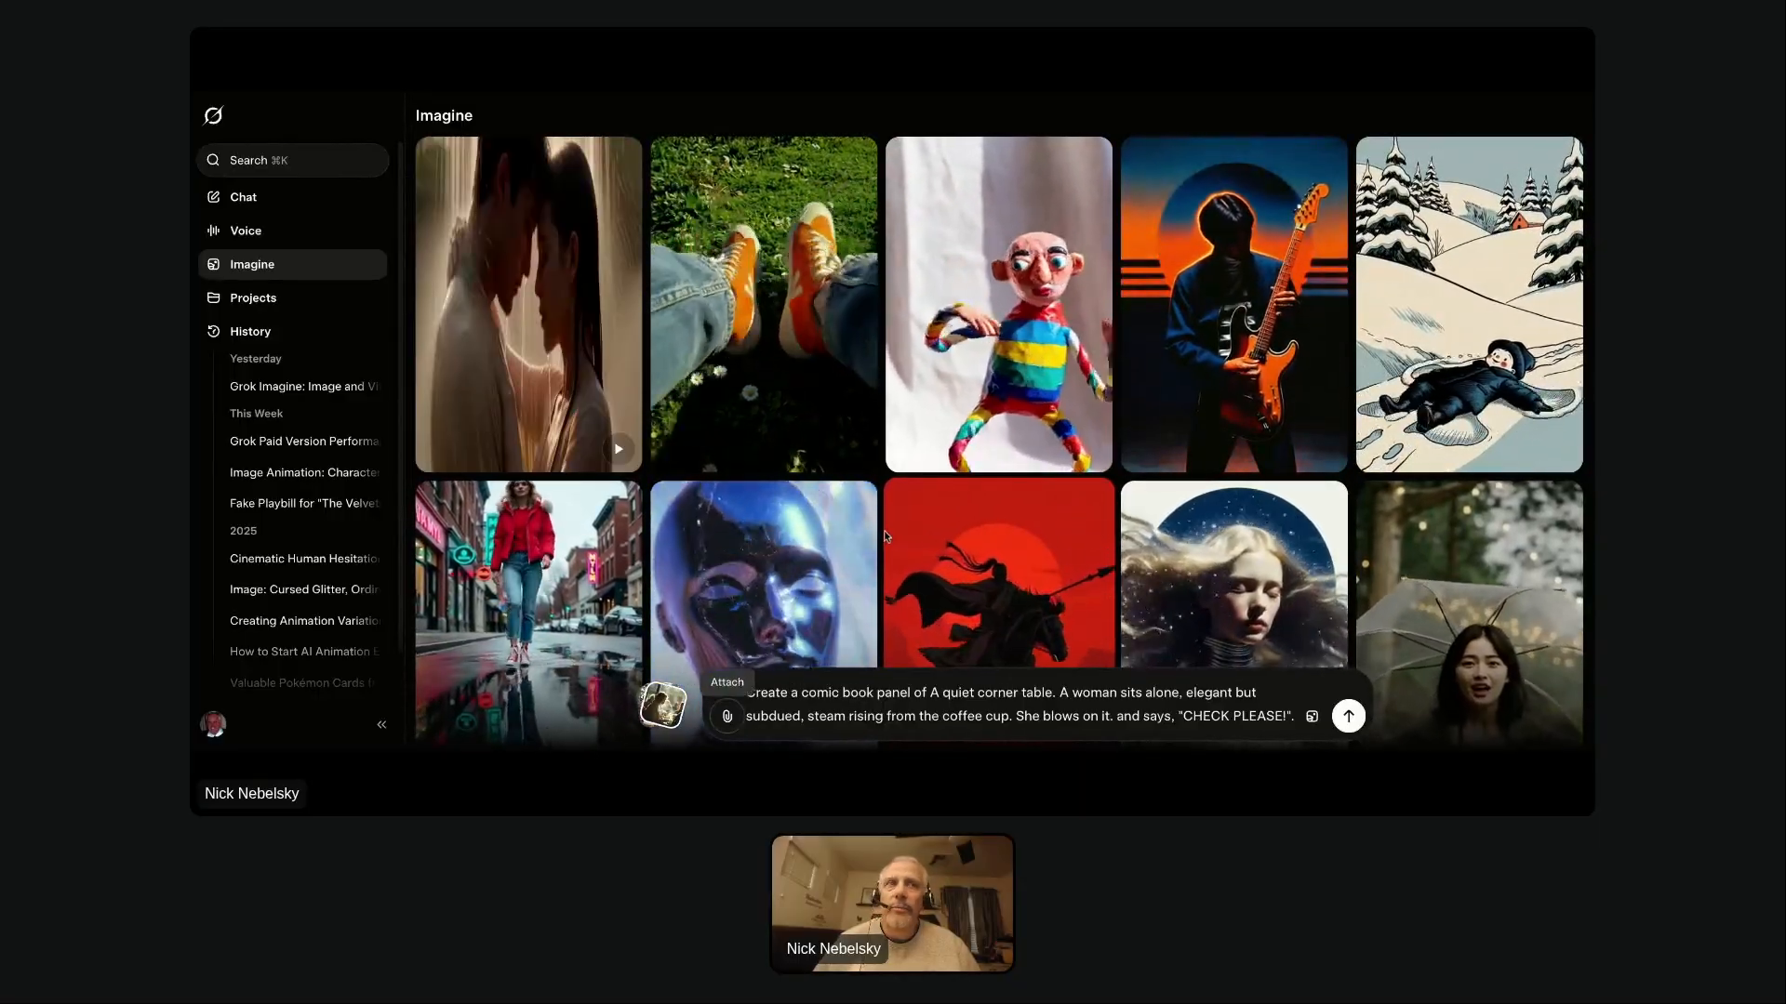
scroll(884, 535, down, 10)
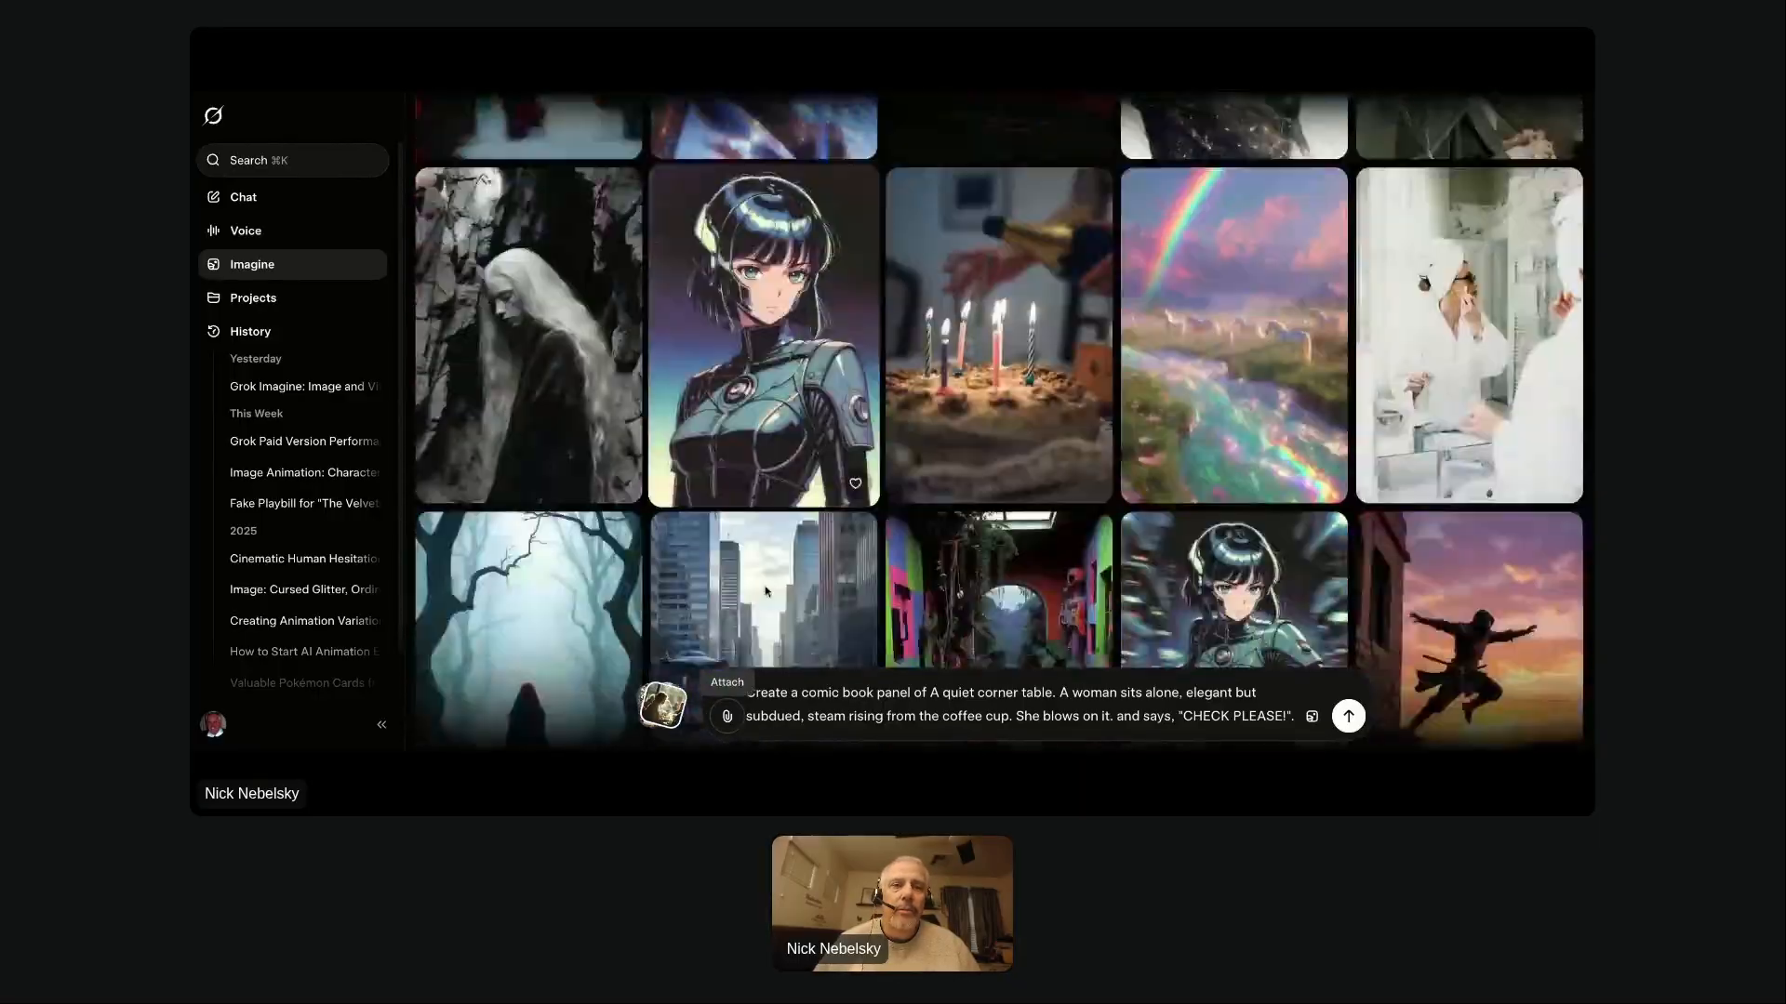
scroll(766, 591, down, 3)
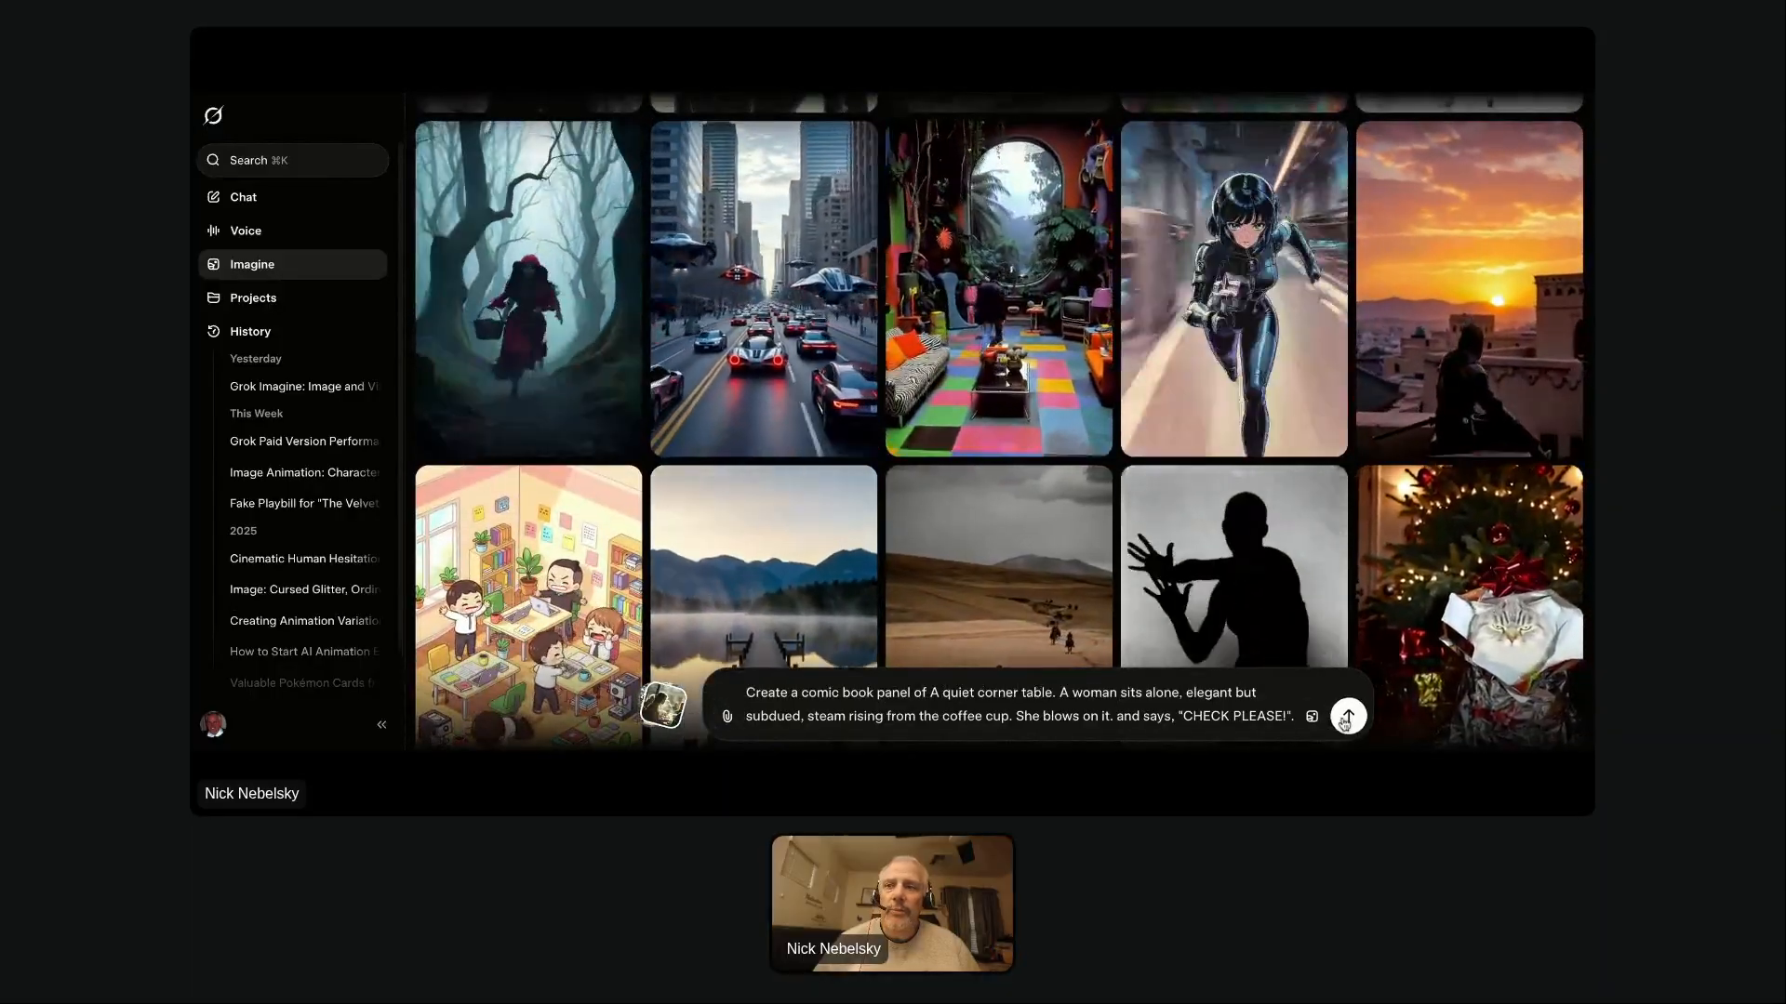
key(Return)
Go to the Favorites collection and bring up the illustrated image of the woman holding coffee in a snowy diner for video making.
click(666, 716)
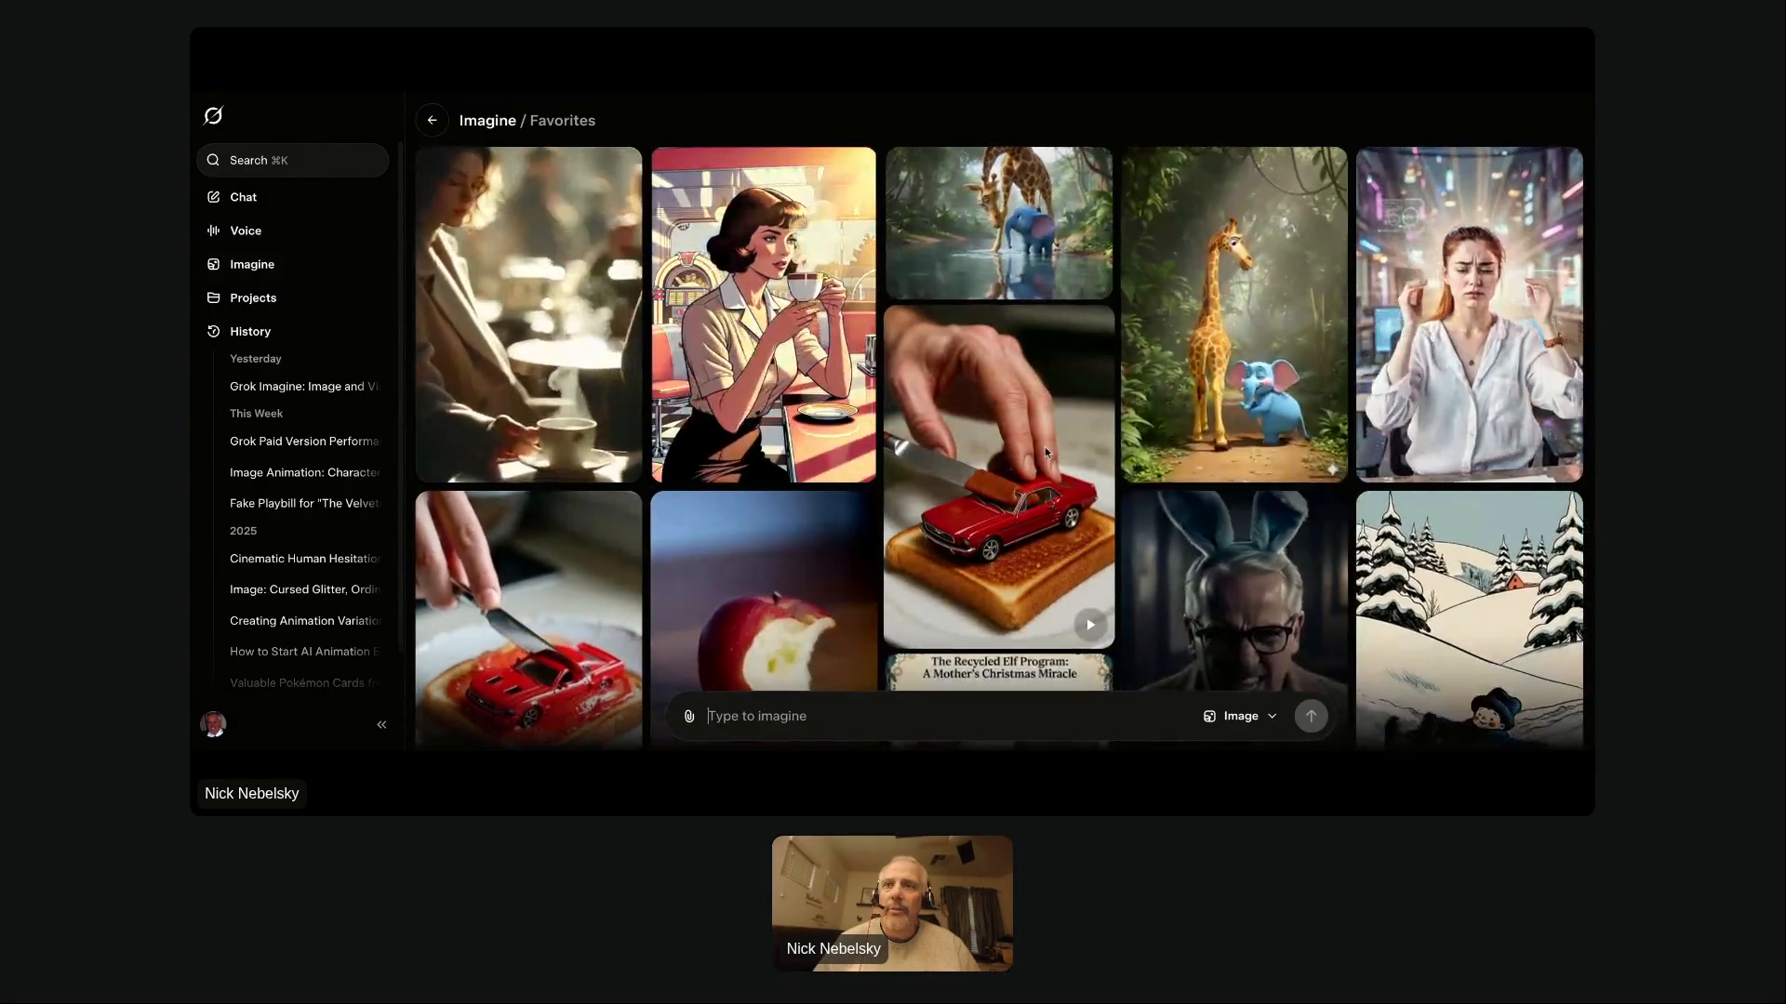
scroll(1046, 453, down, 5)
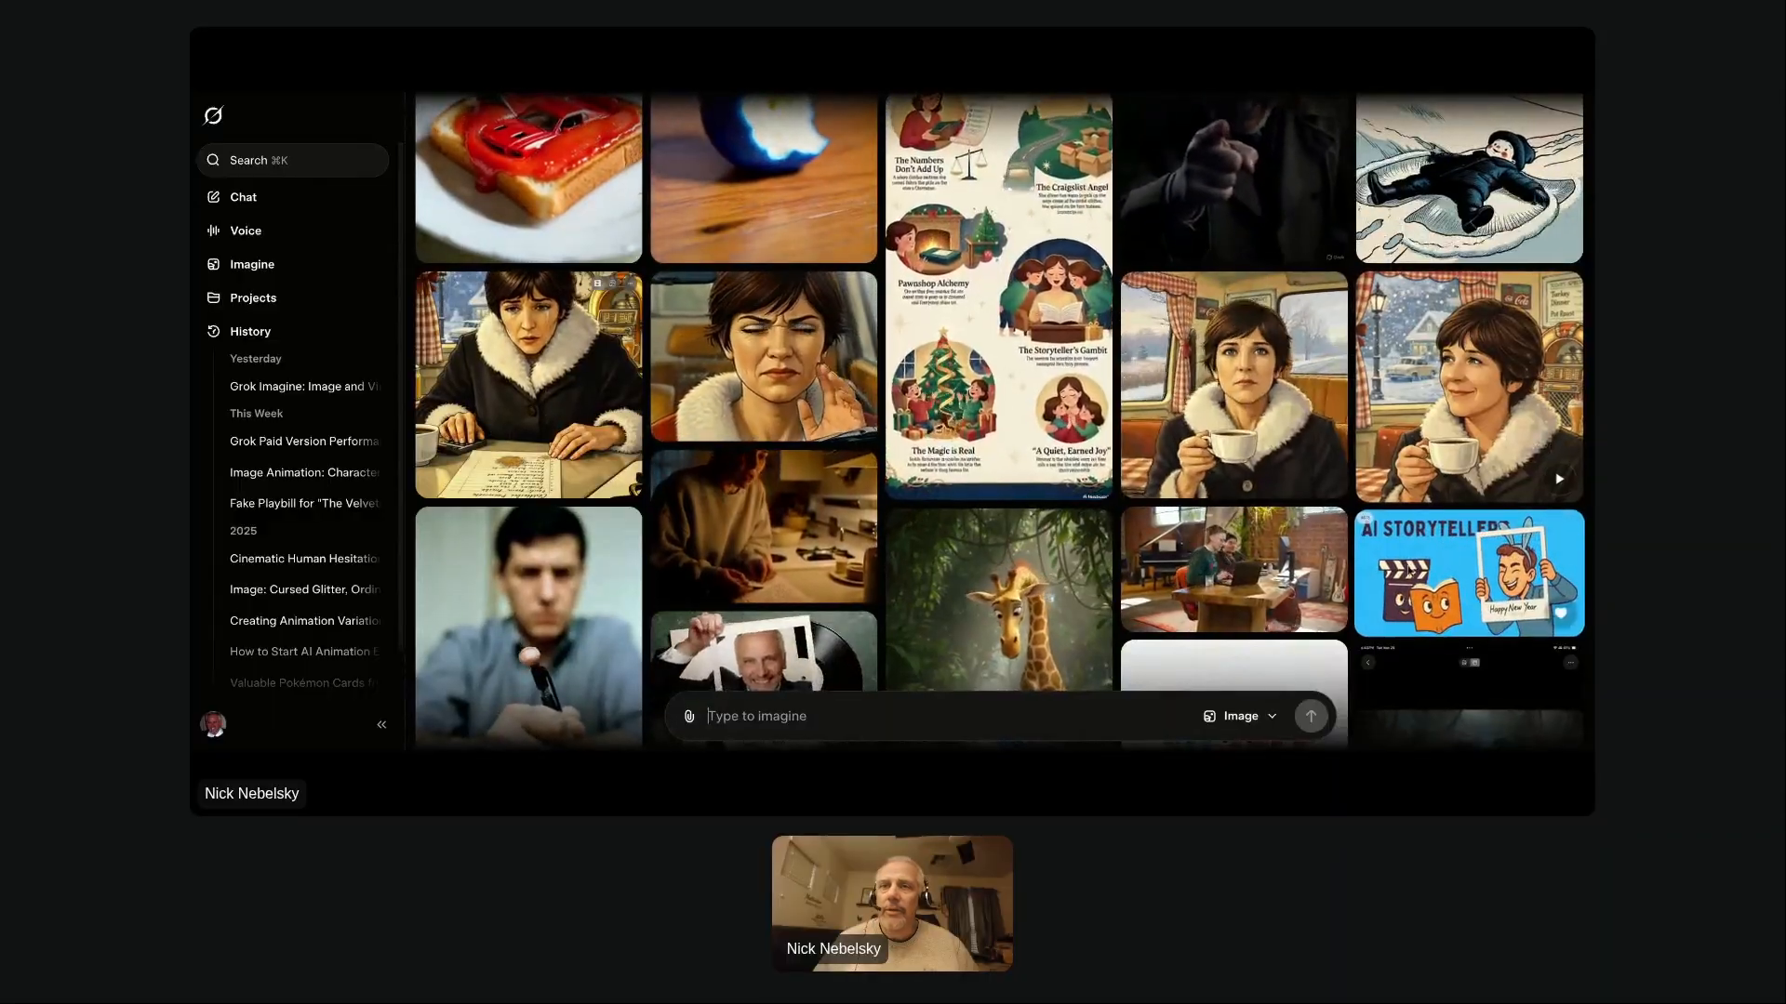
click(690, 717)
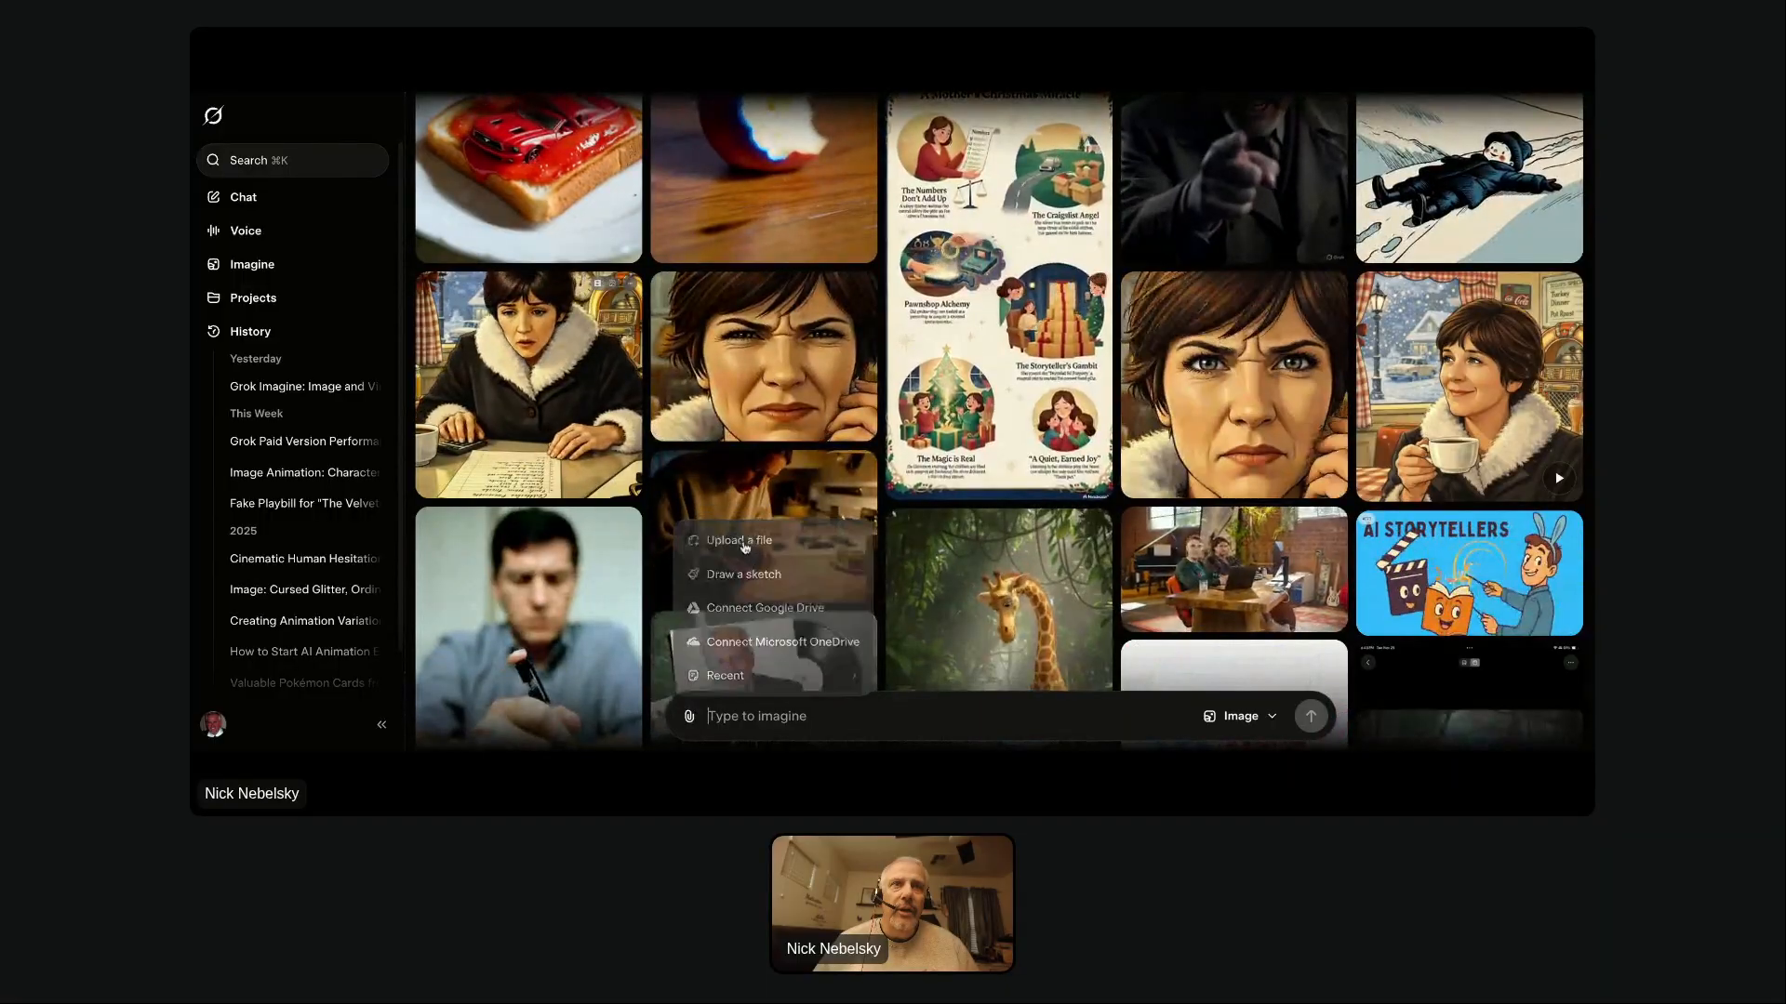
click(745, 547)
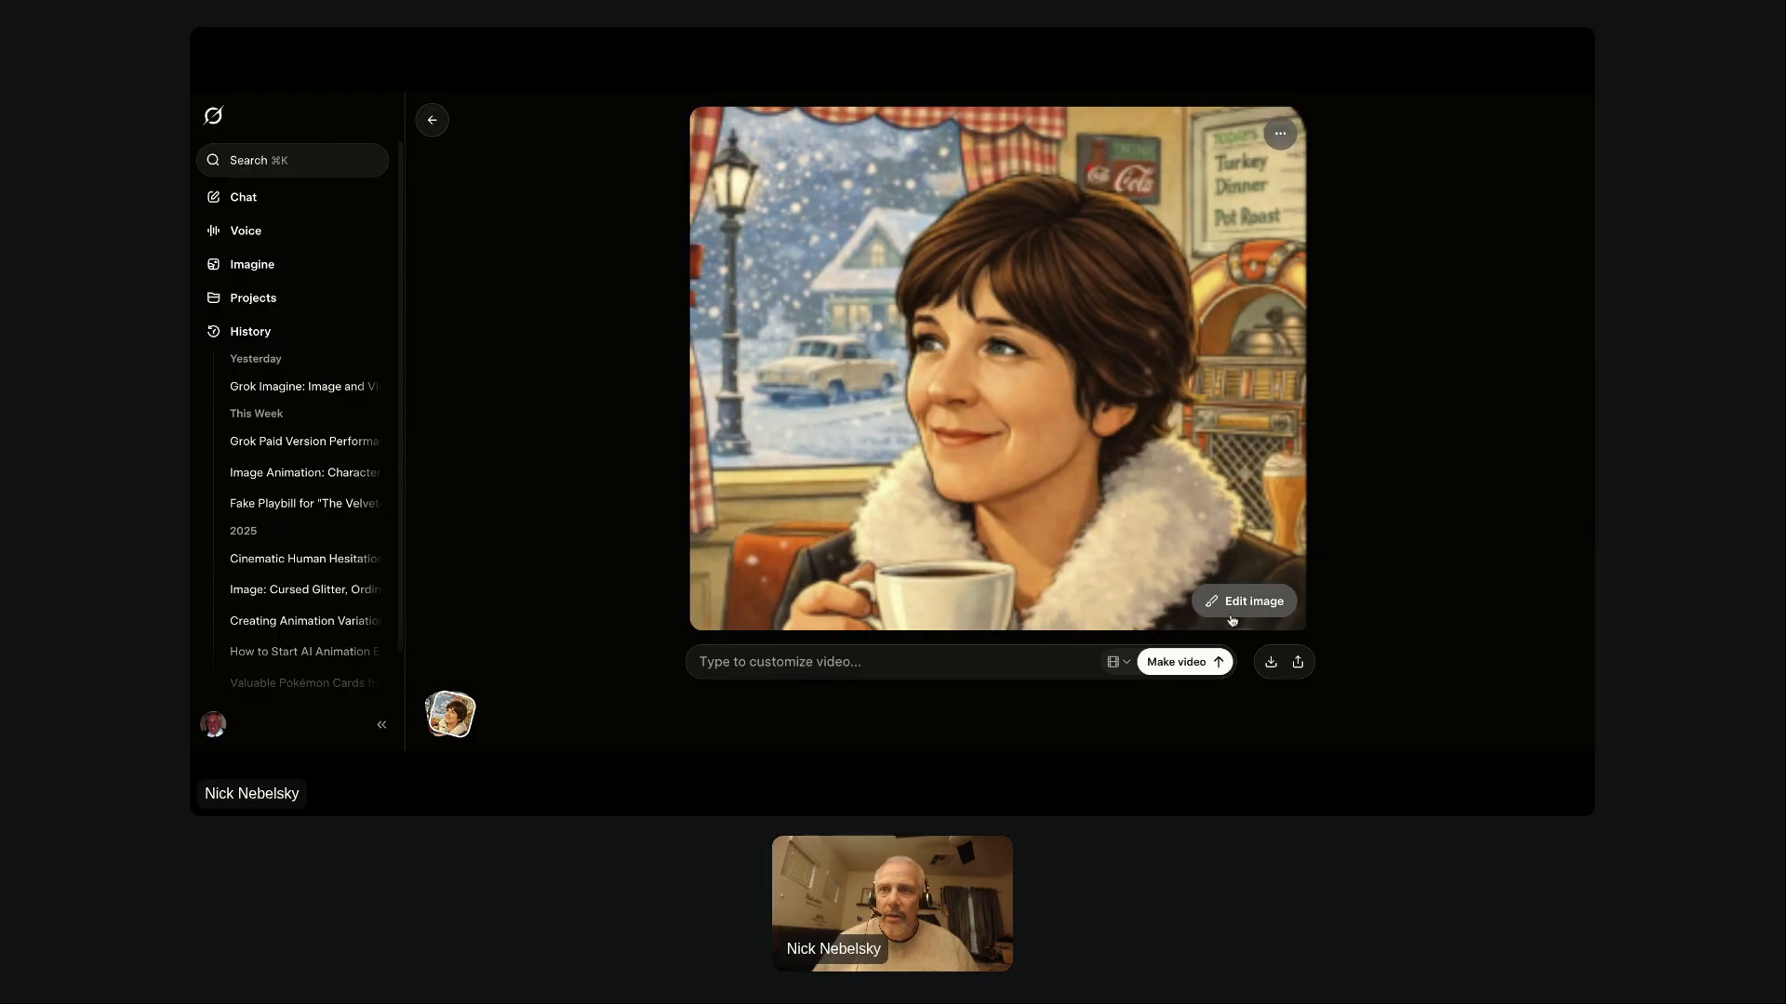
Generate a video from the "A quiet corner table" prompt, ending it with "from her coffee cup. She yells toward the counter, "CHECK PLEASE!"".
click(768, 661)
text(A quiet corner table. She sits alone, elegant but subdued, steam rising between her lips and a world long gone.)
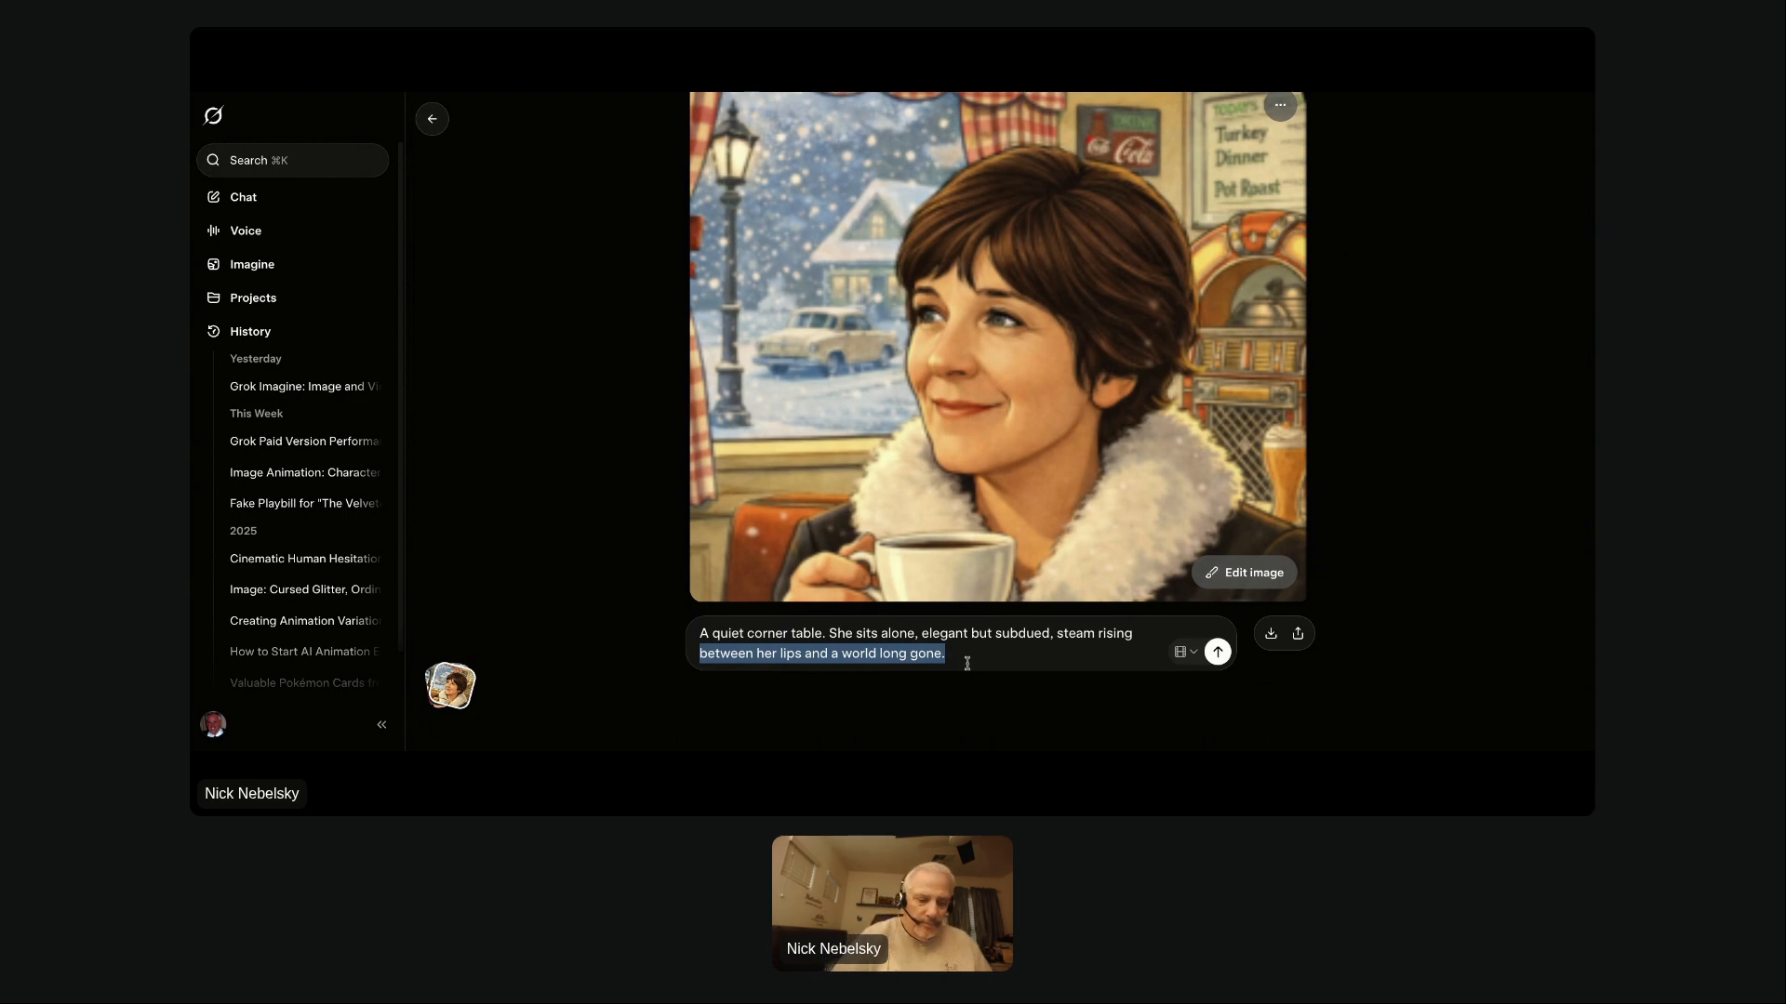
text(from her)
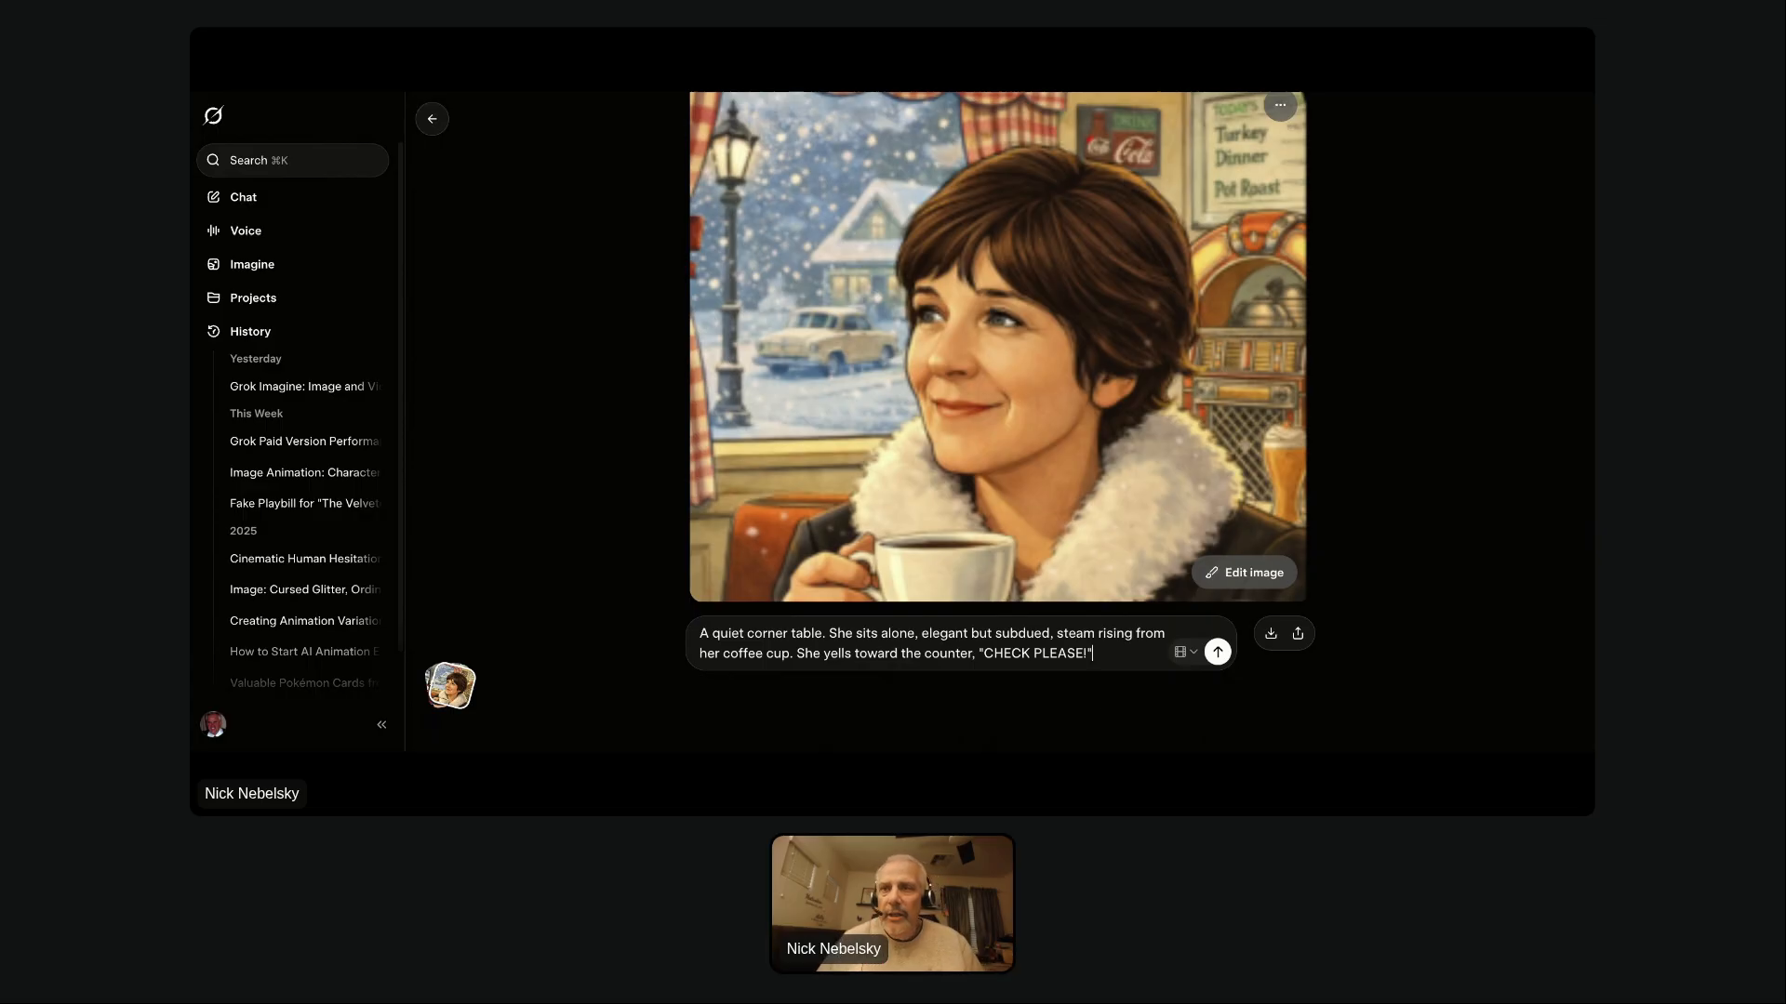
click(1215, 652)
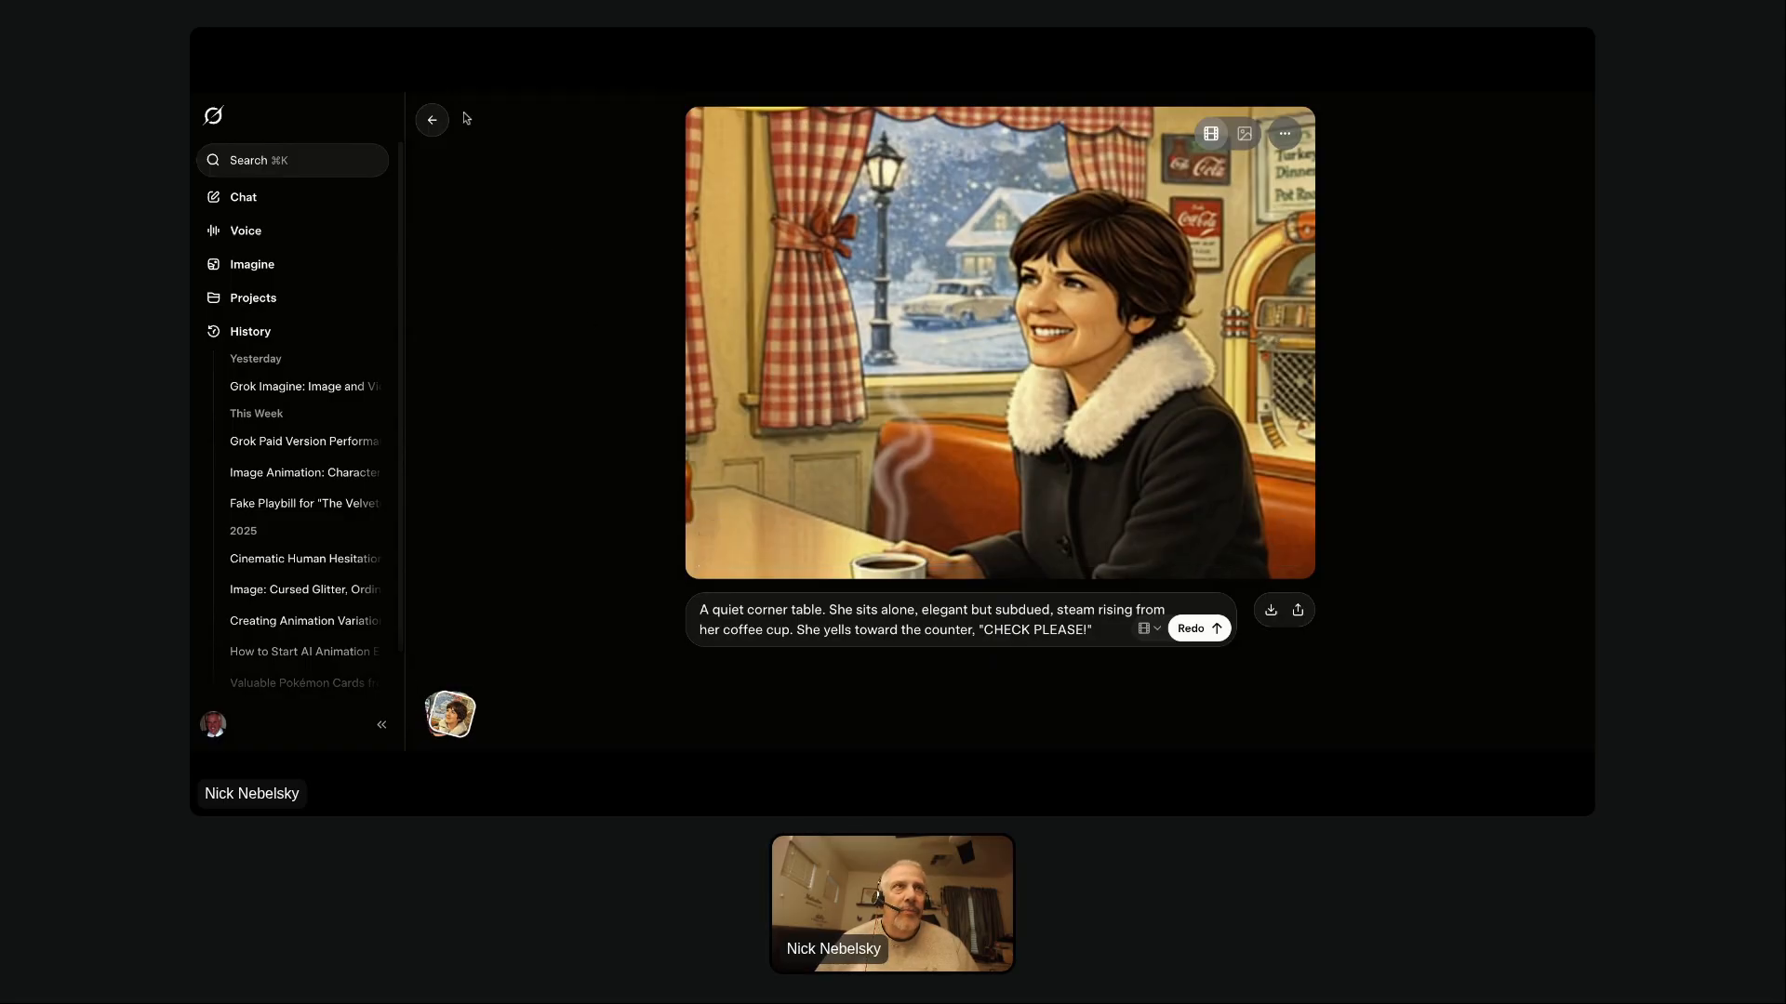
Return to the Favorites collection and browse through its saved images and videos.
click(462, 714)
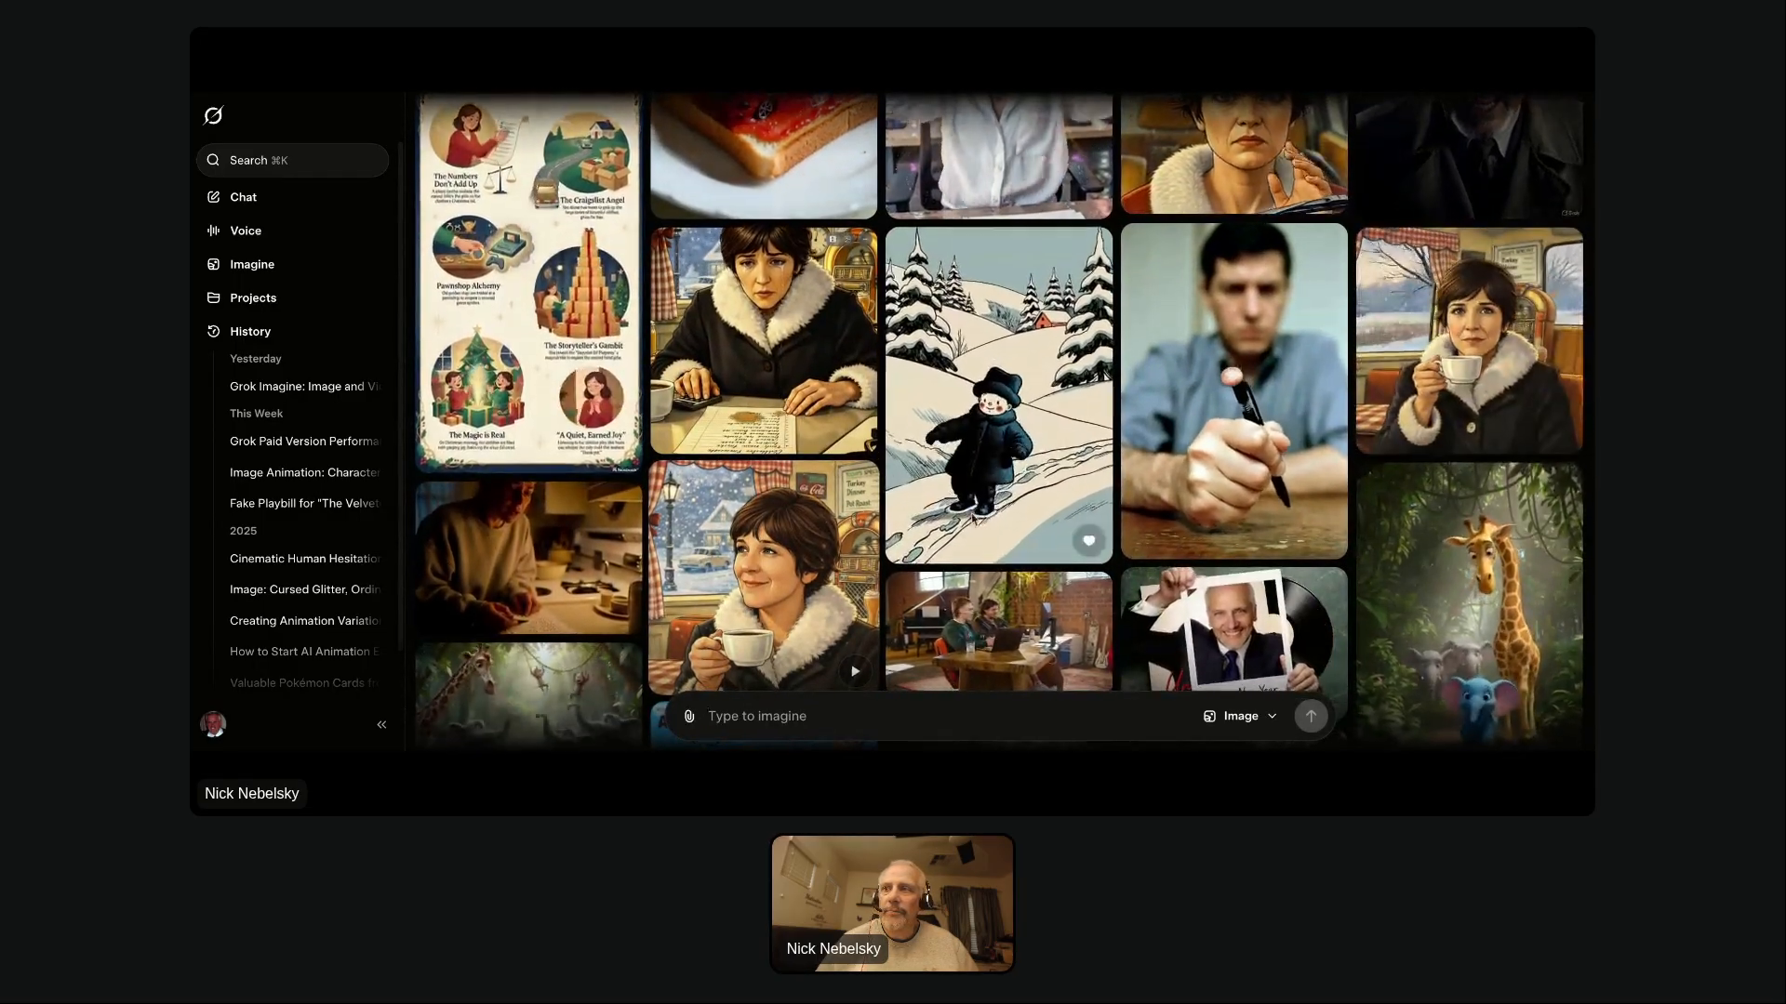
scroll(968, 525, down, 2)
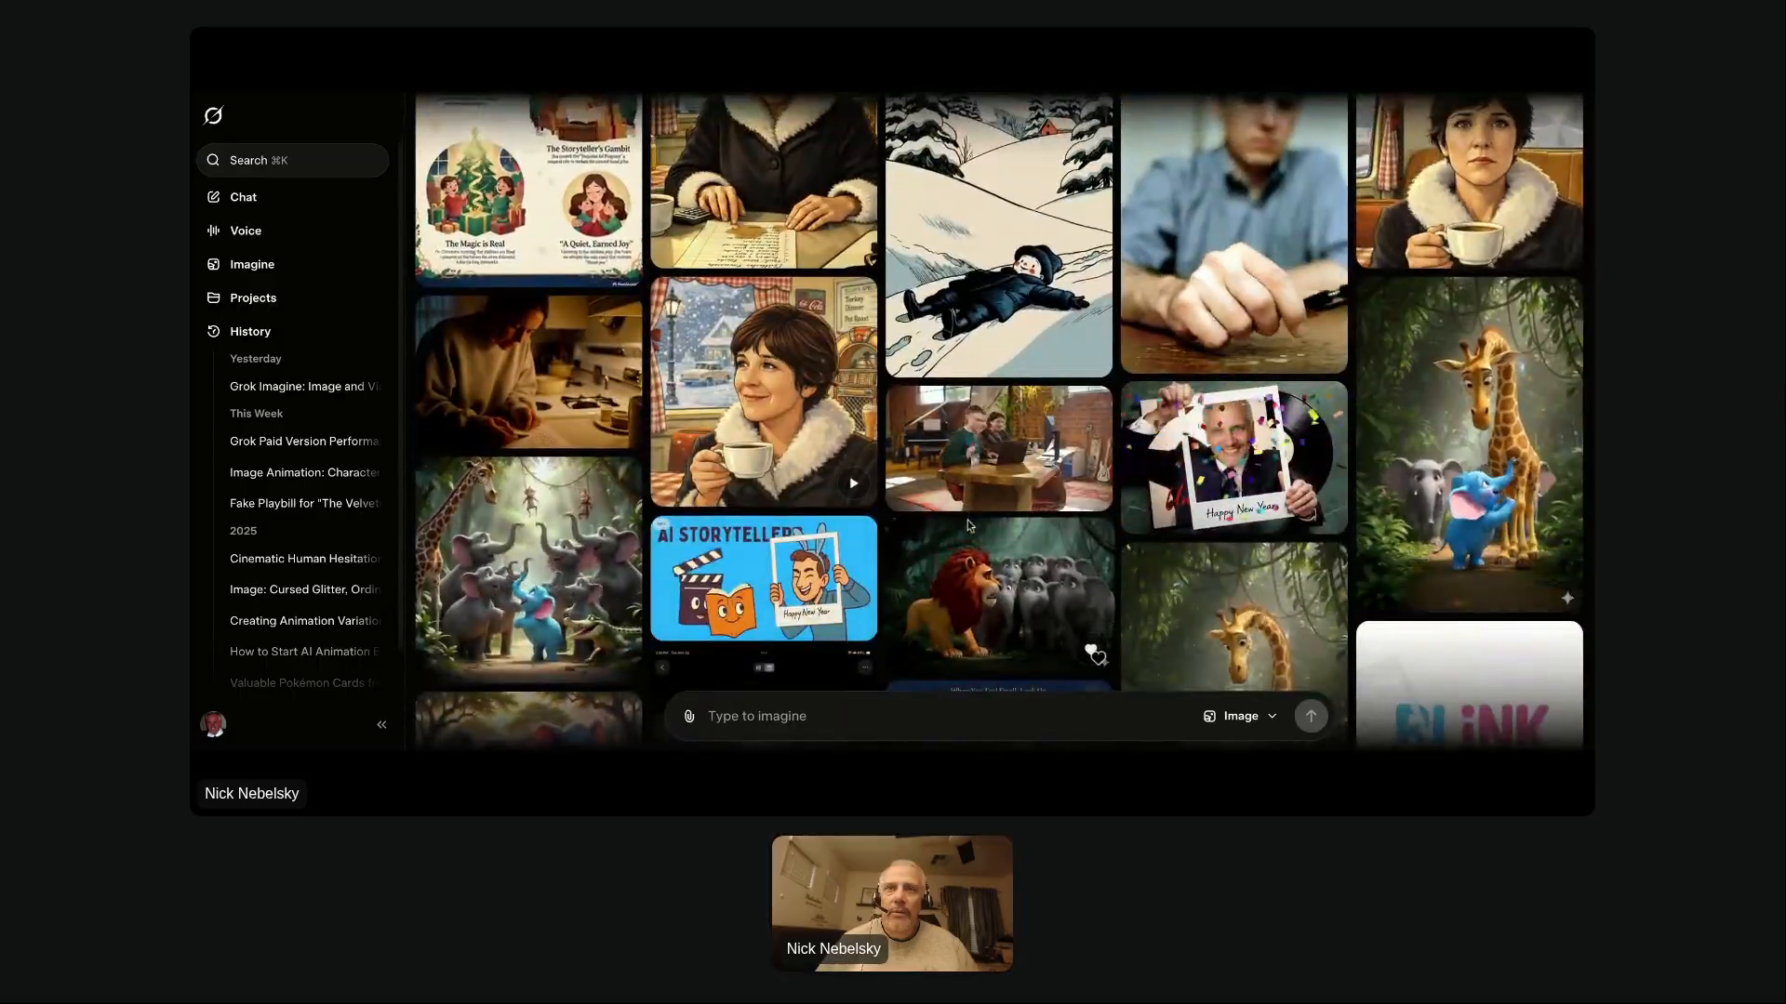
scroll(967, 525, down, 1)
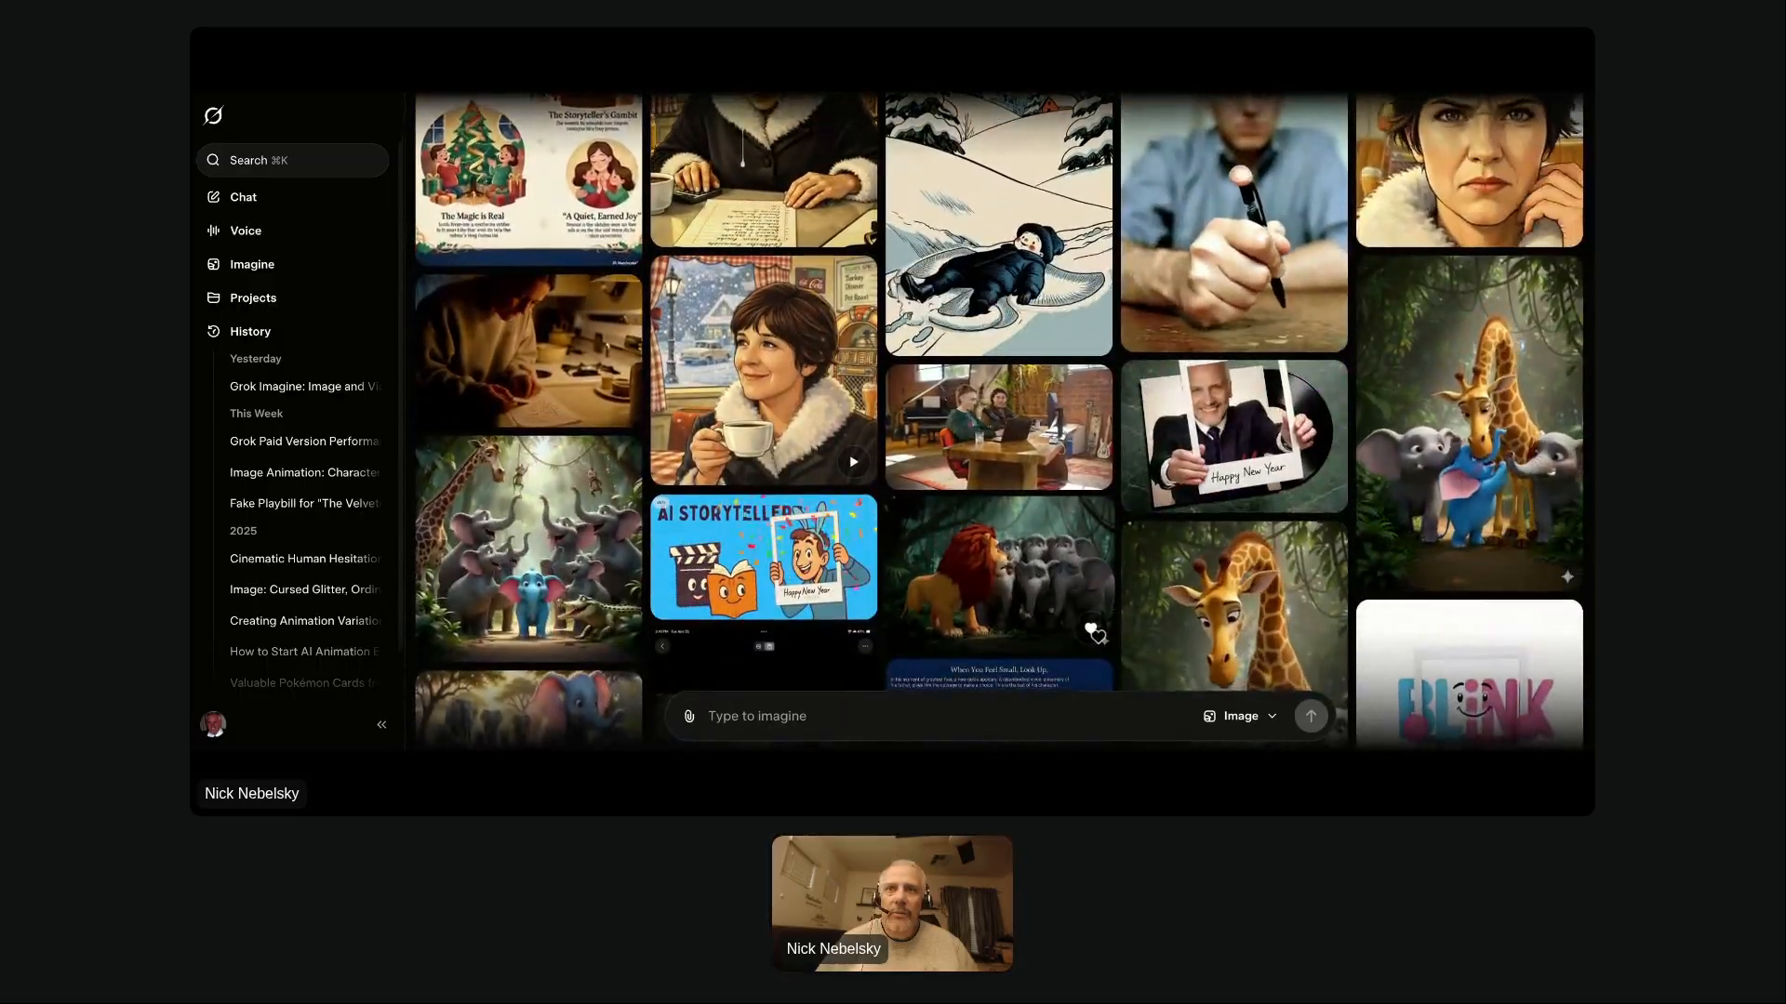
scroll(967, 525, down, 2)
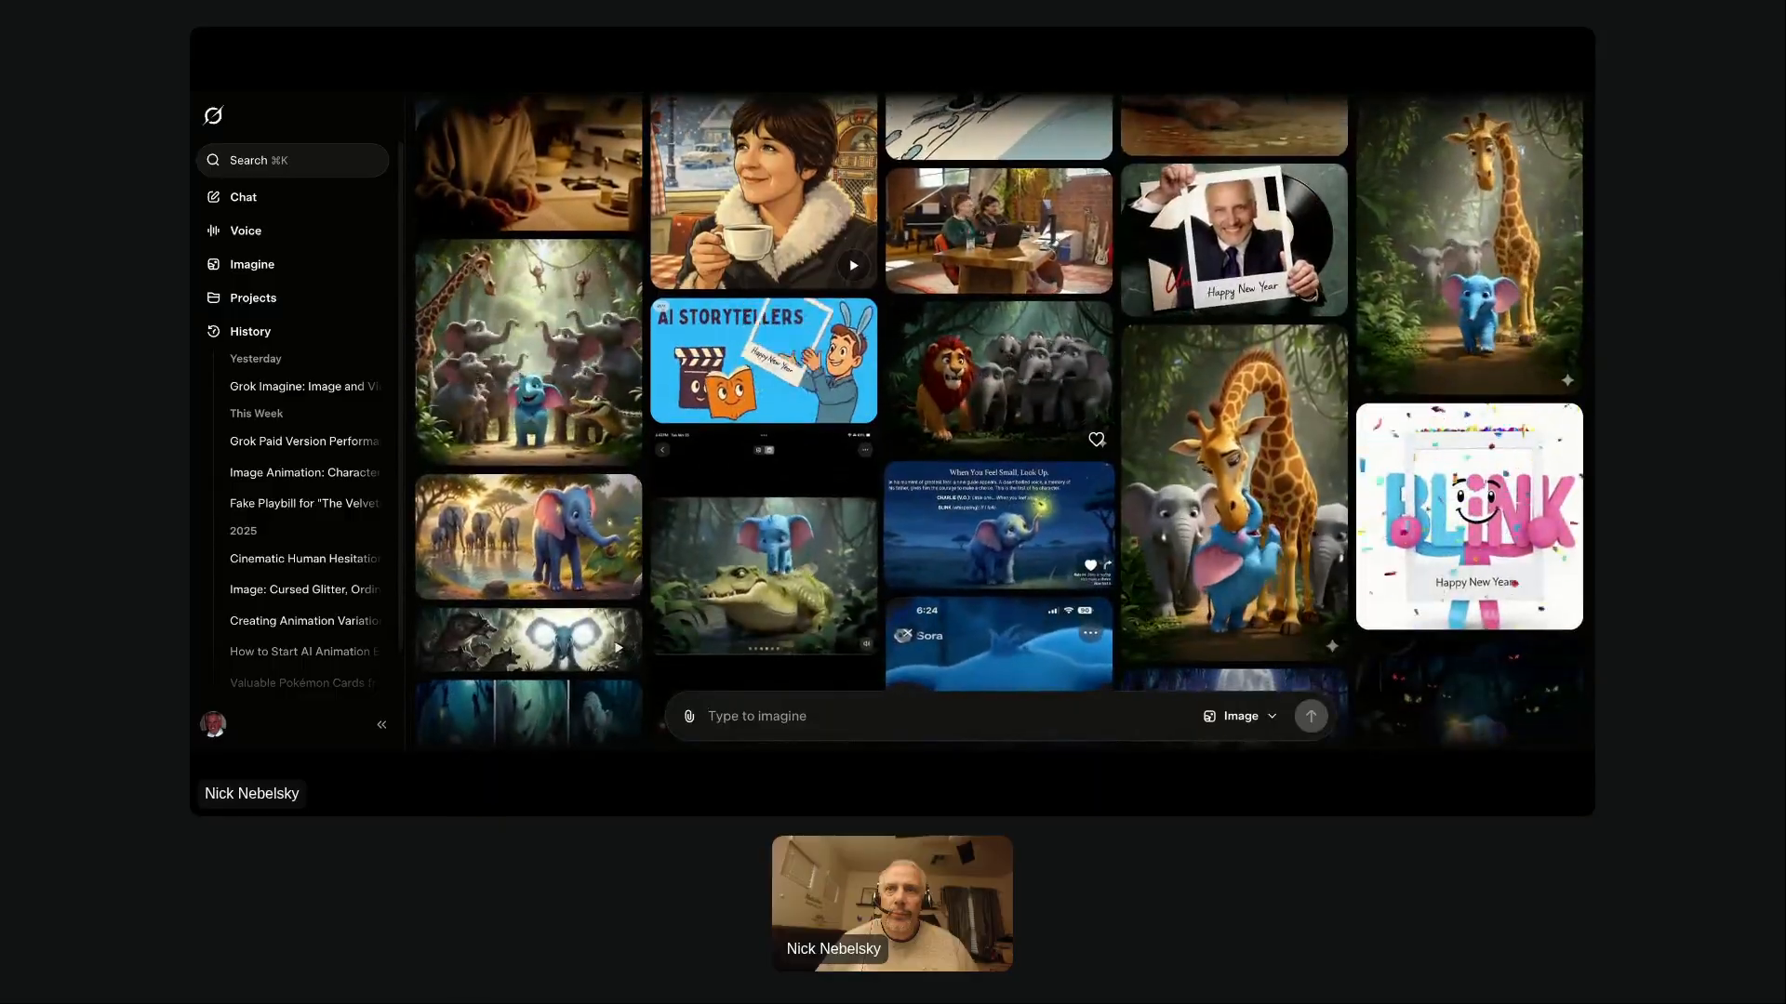
scroll(967, 526, down, 1)
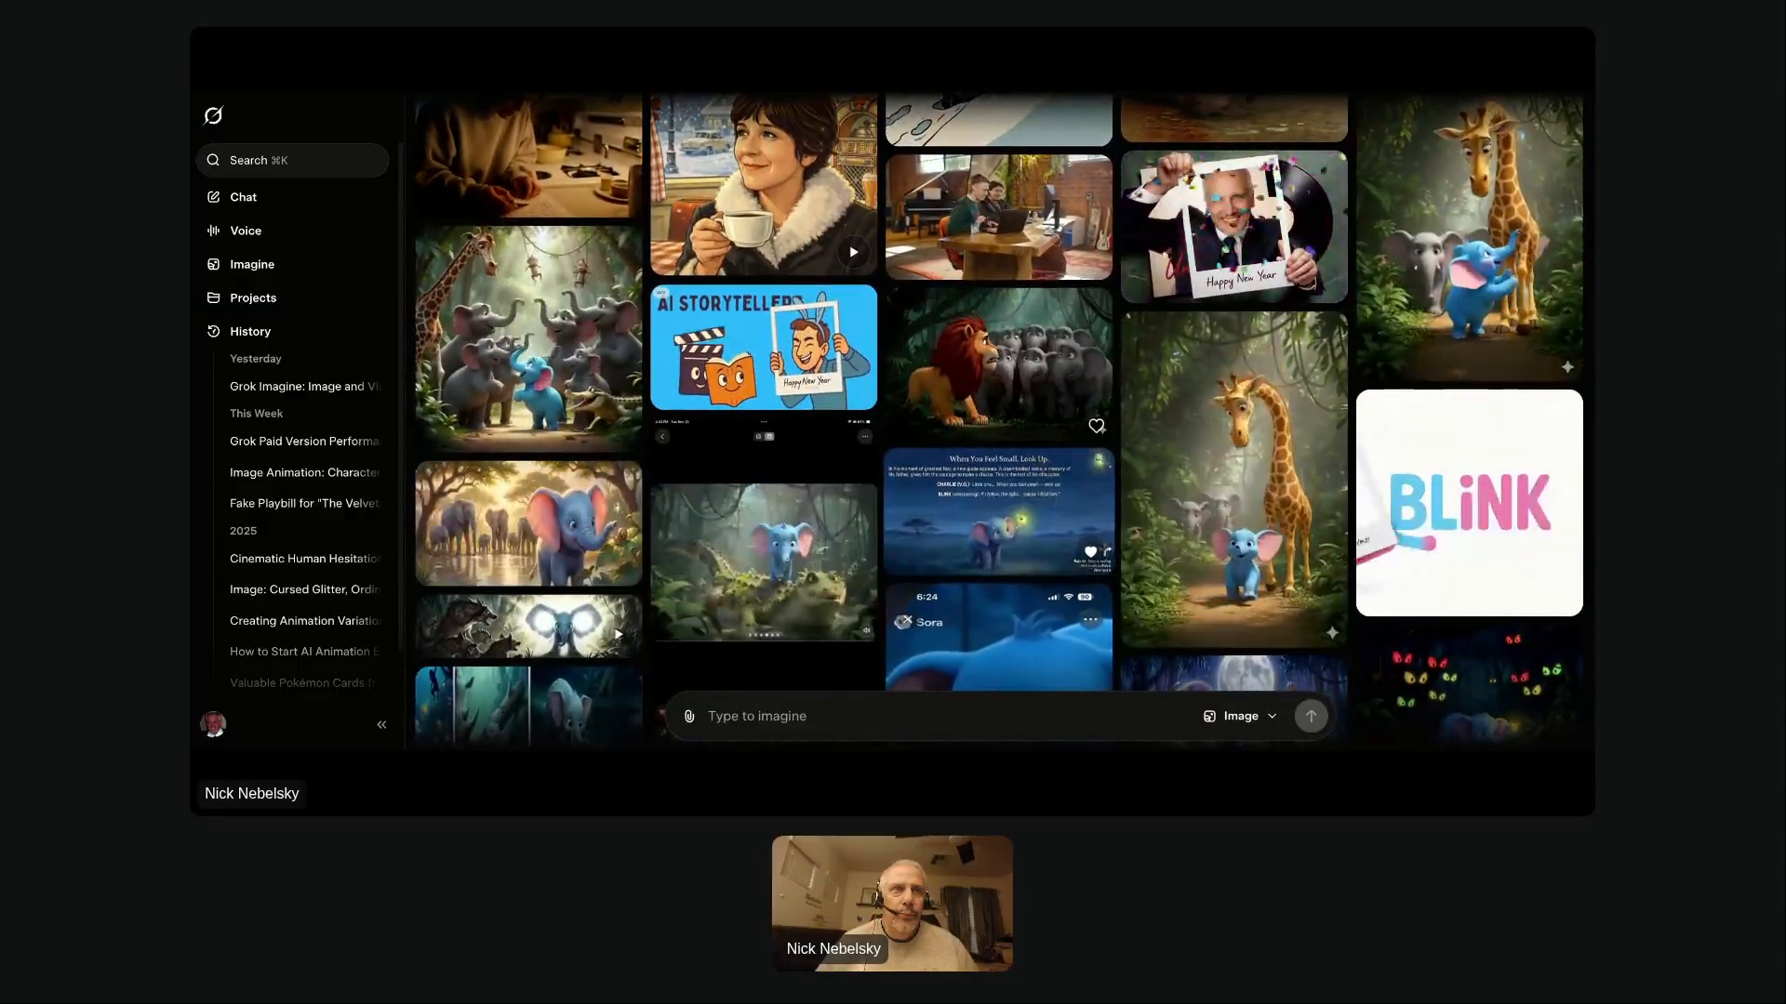
scroll(968, 526, down, 2)
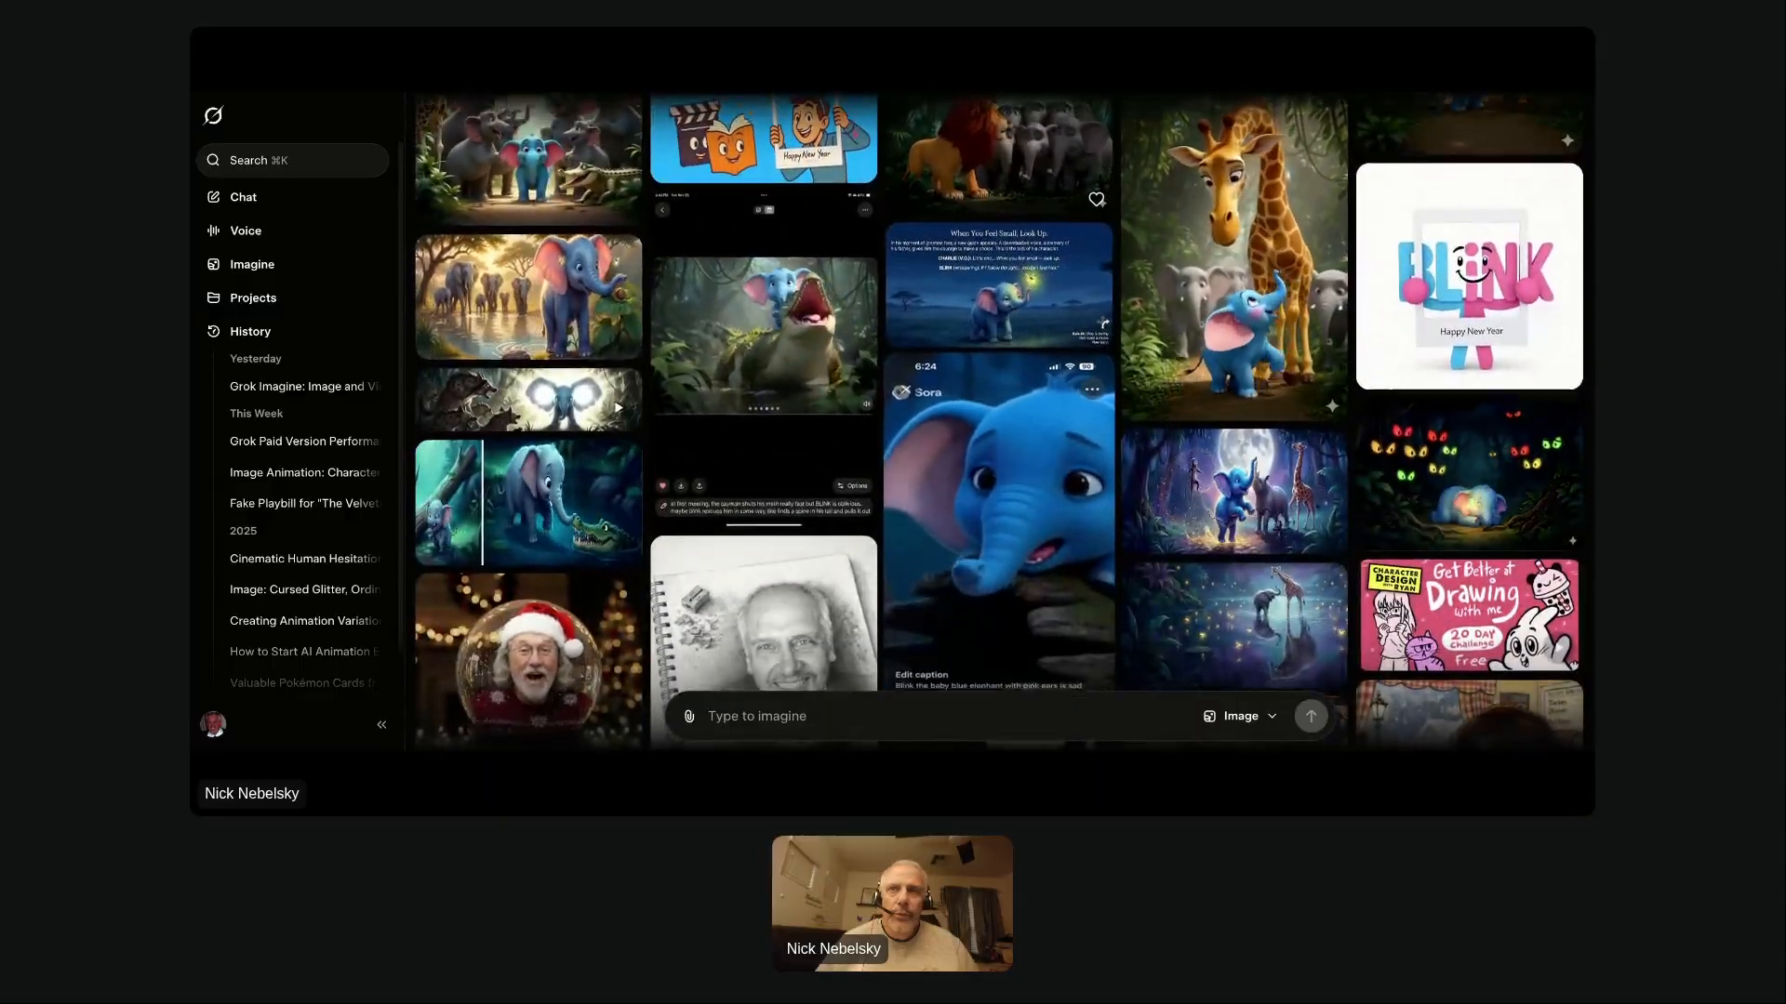
scroll(967, 526, down, 3)
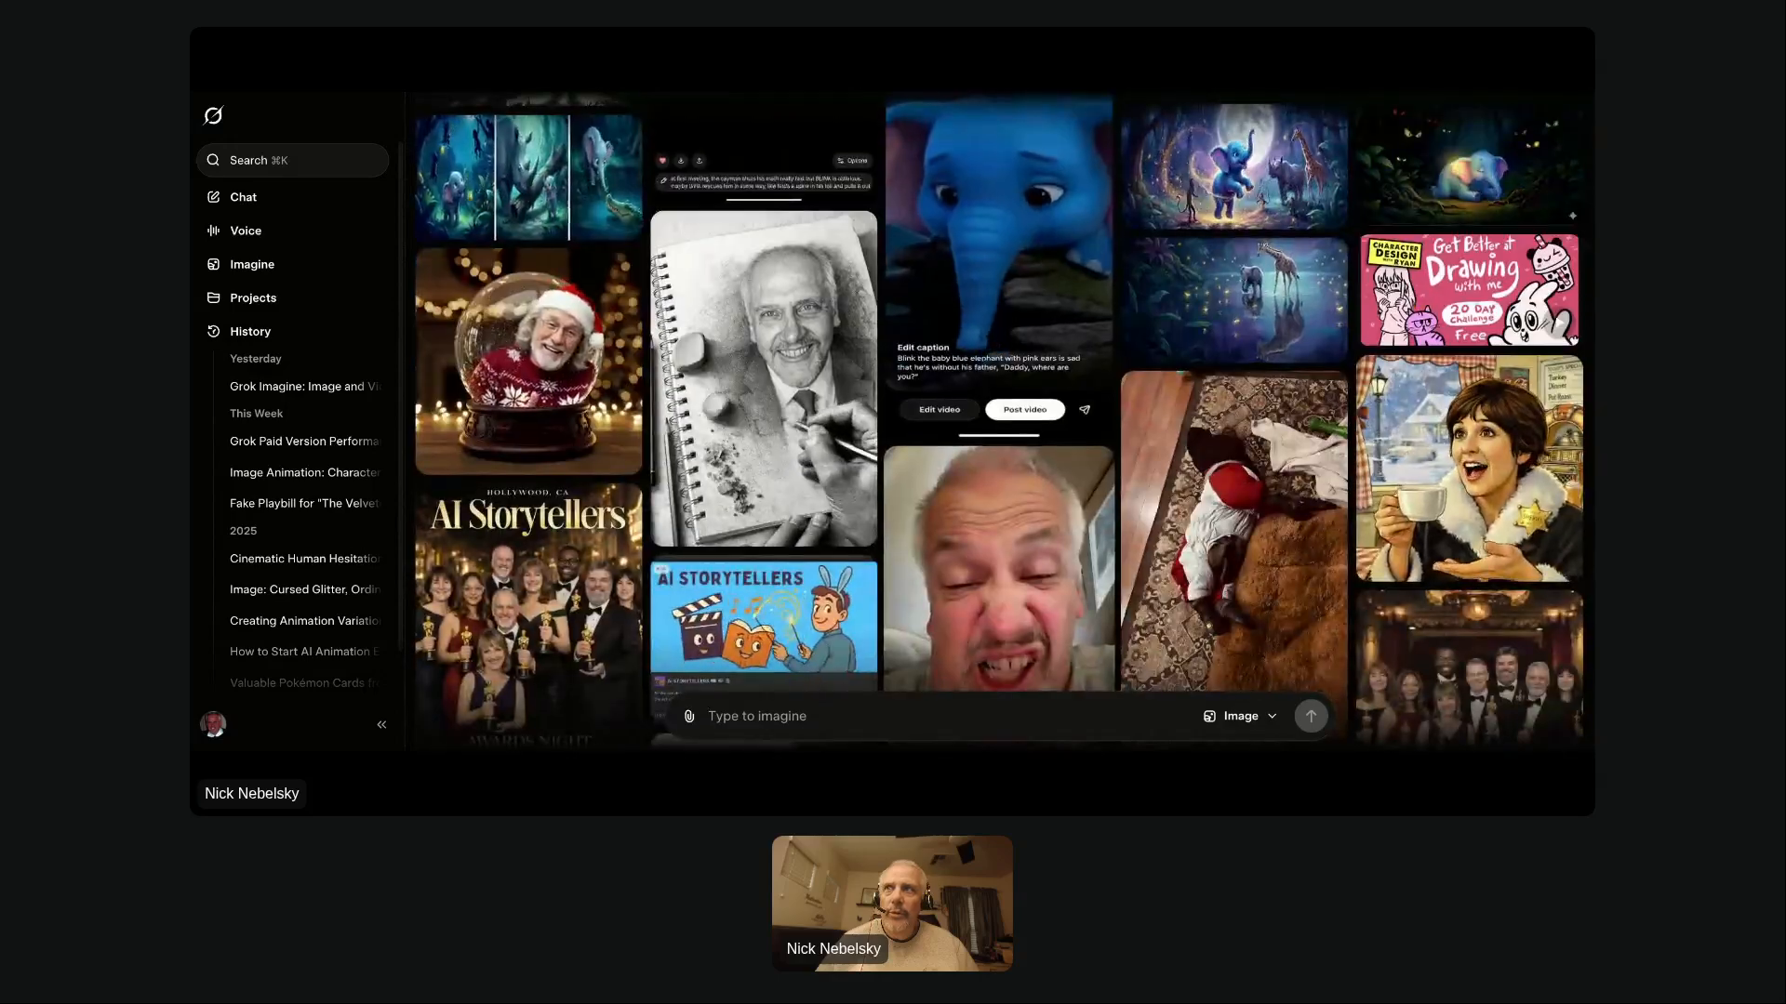
scroll(967, 526, down, 5)
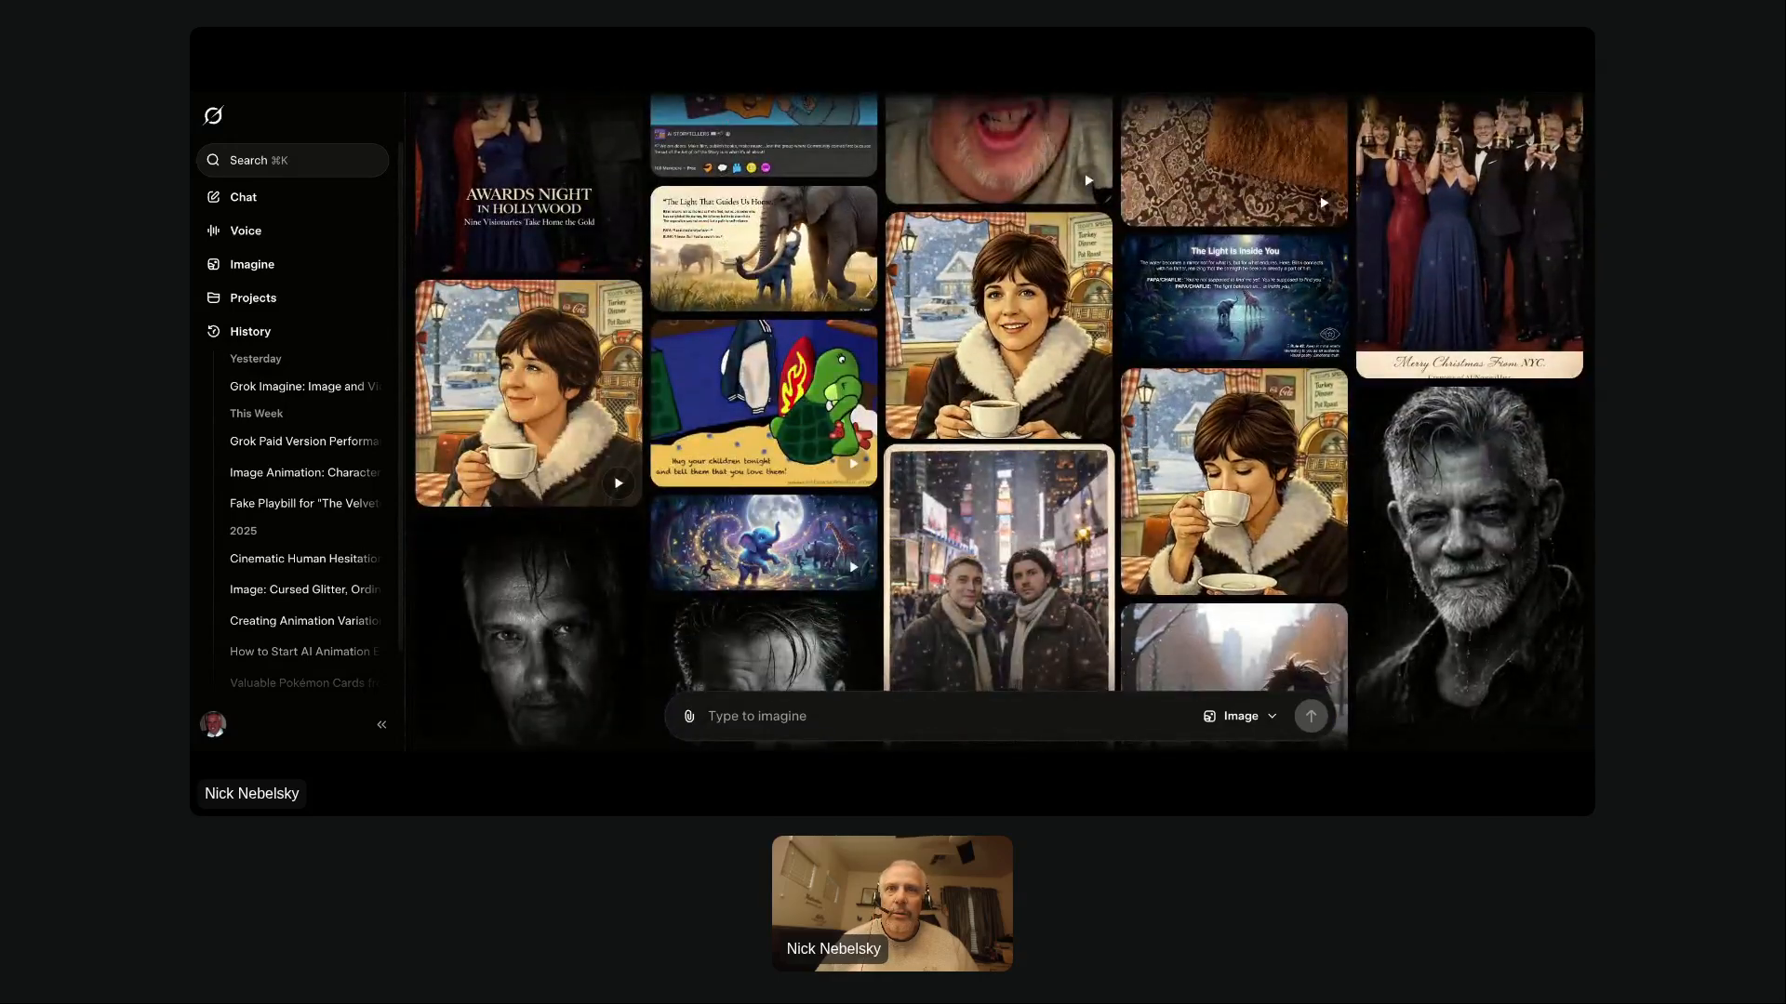
scroll(967, 526, down, 5)
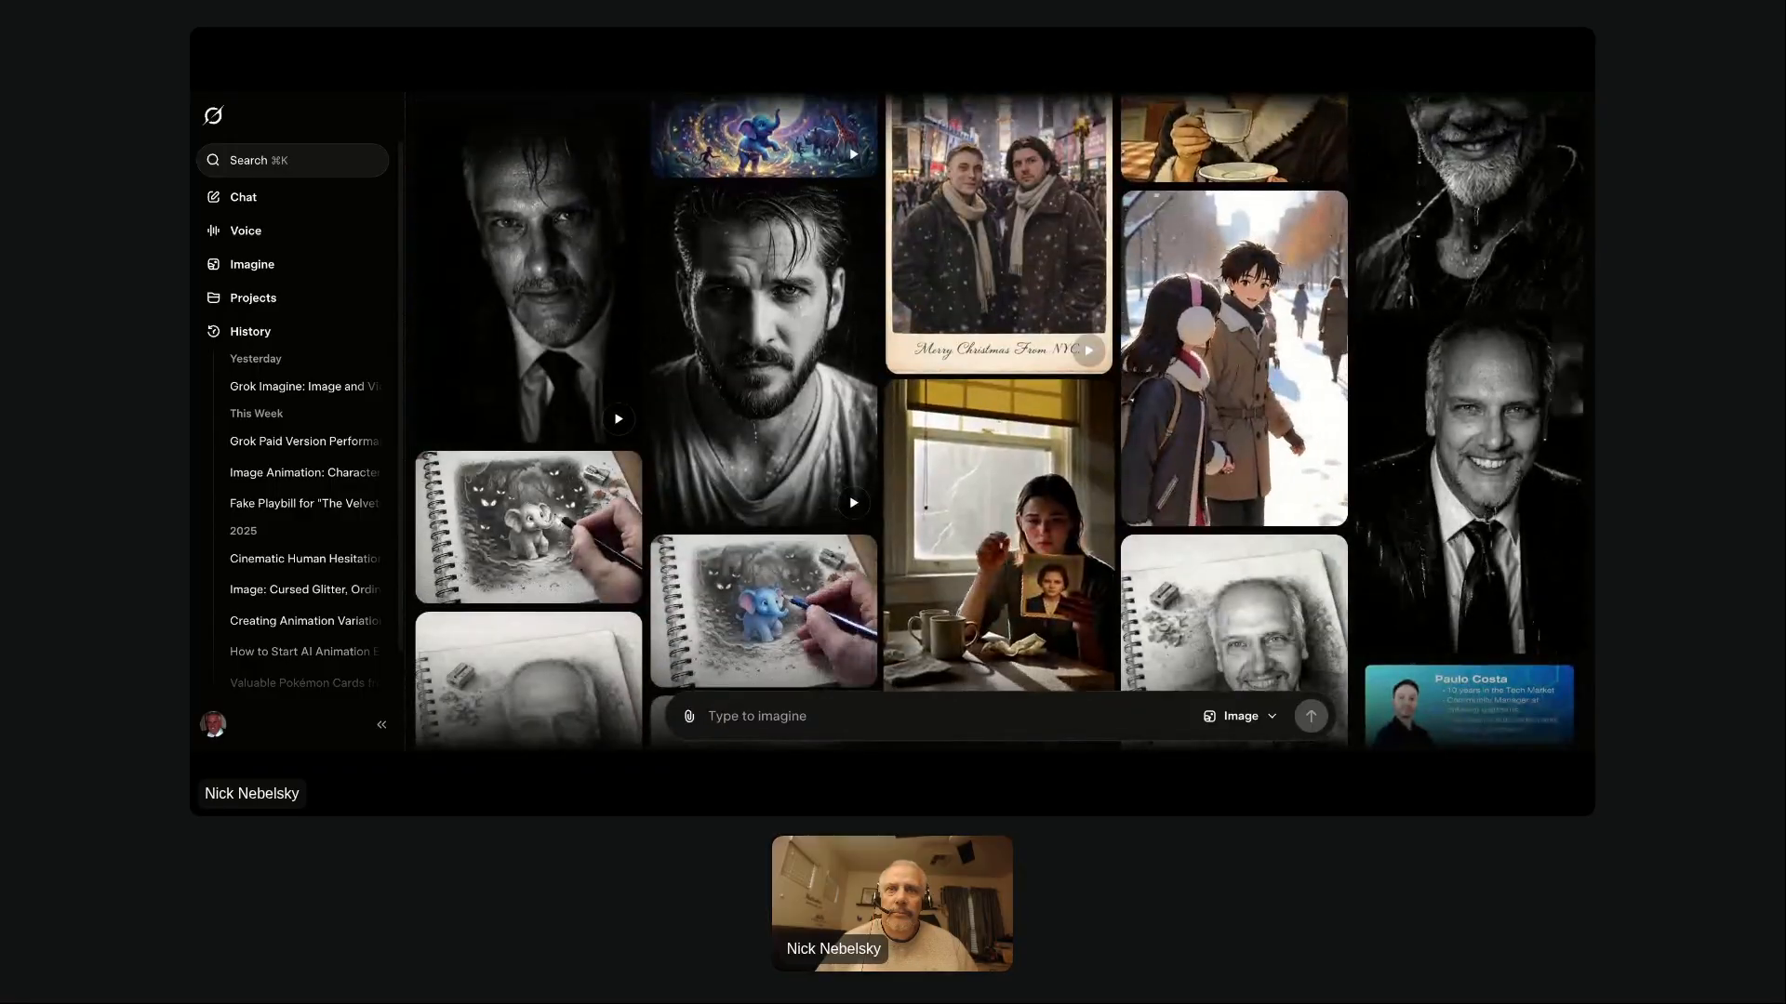
scroll(967, 526, down, 3)
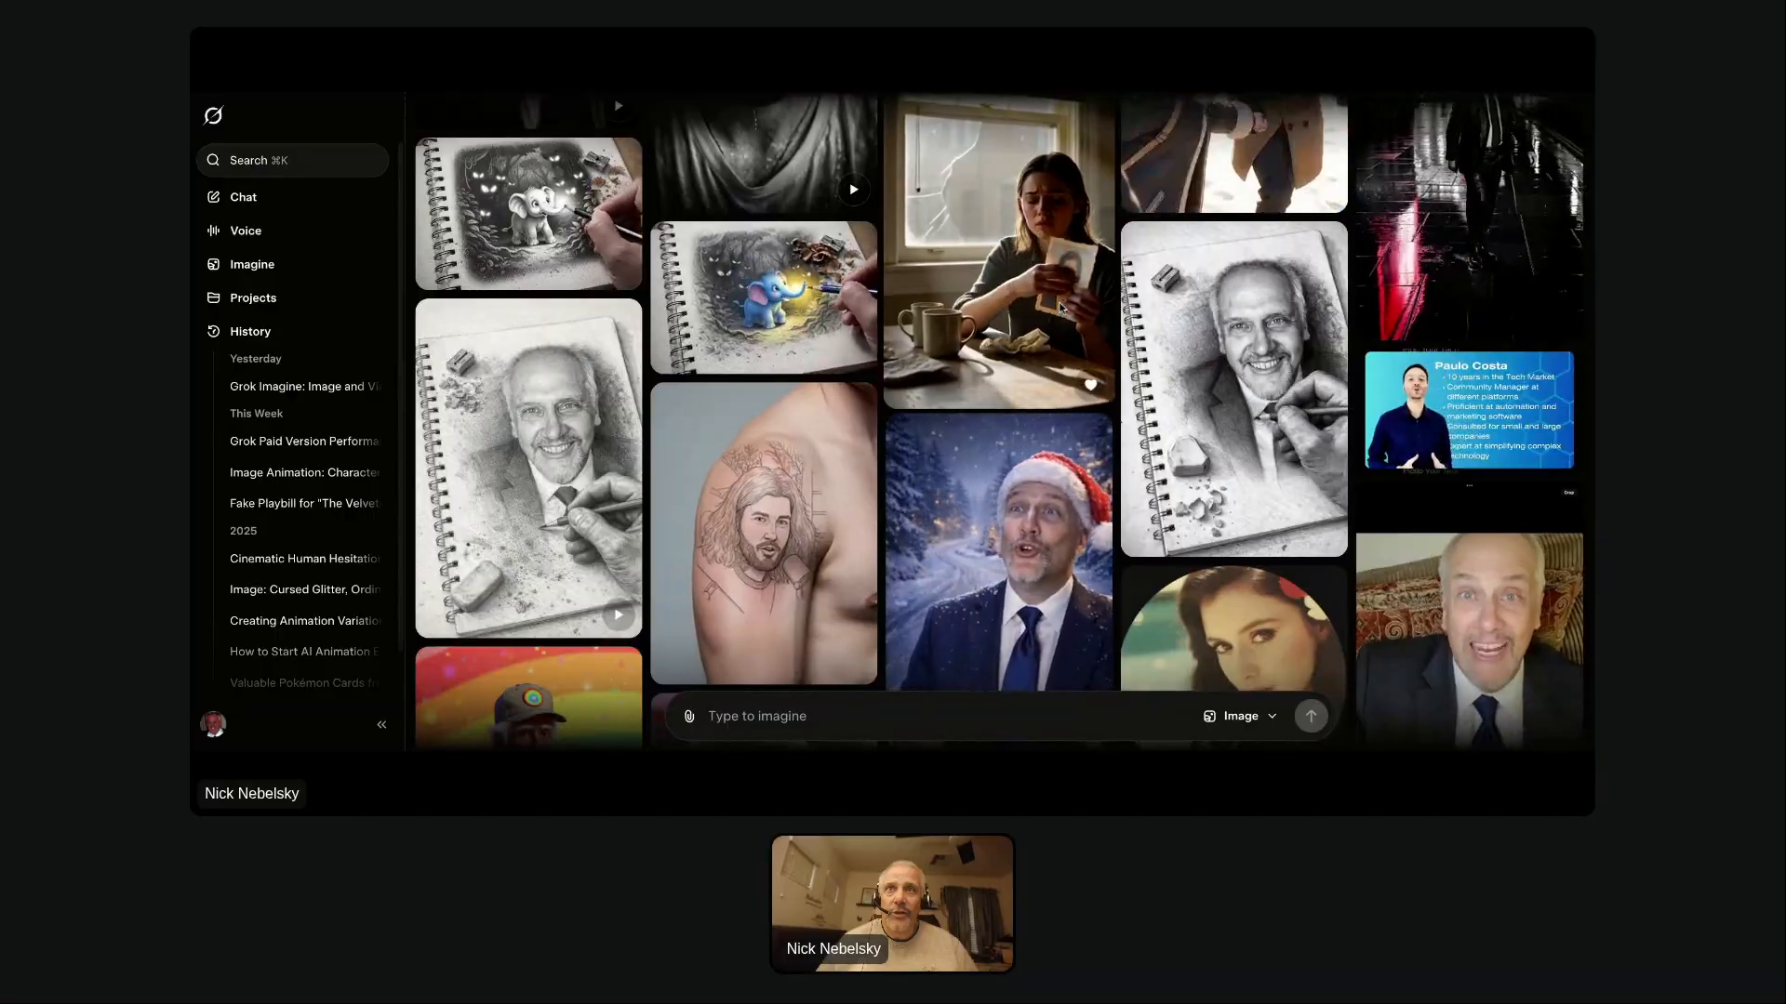
scroll(1028, 348, down, 3)
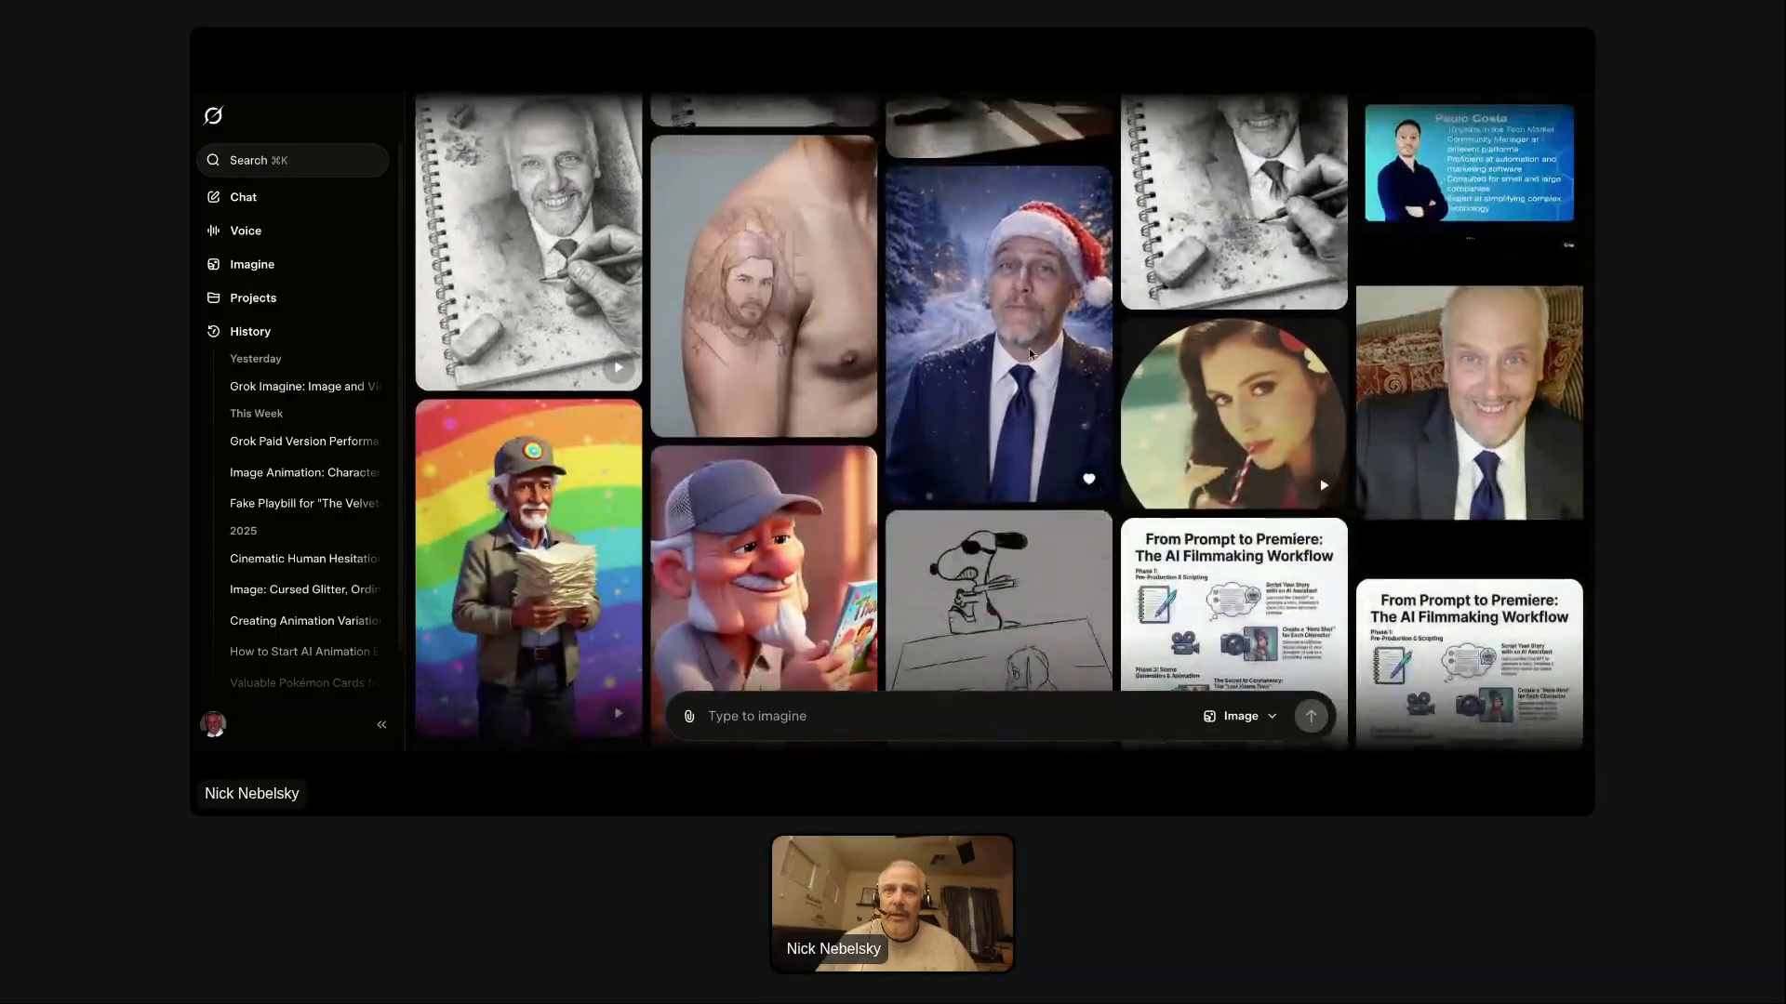
scroll(1000, 418, down, 1)
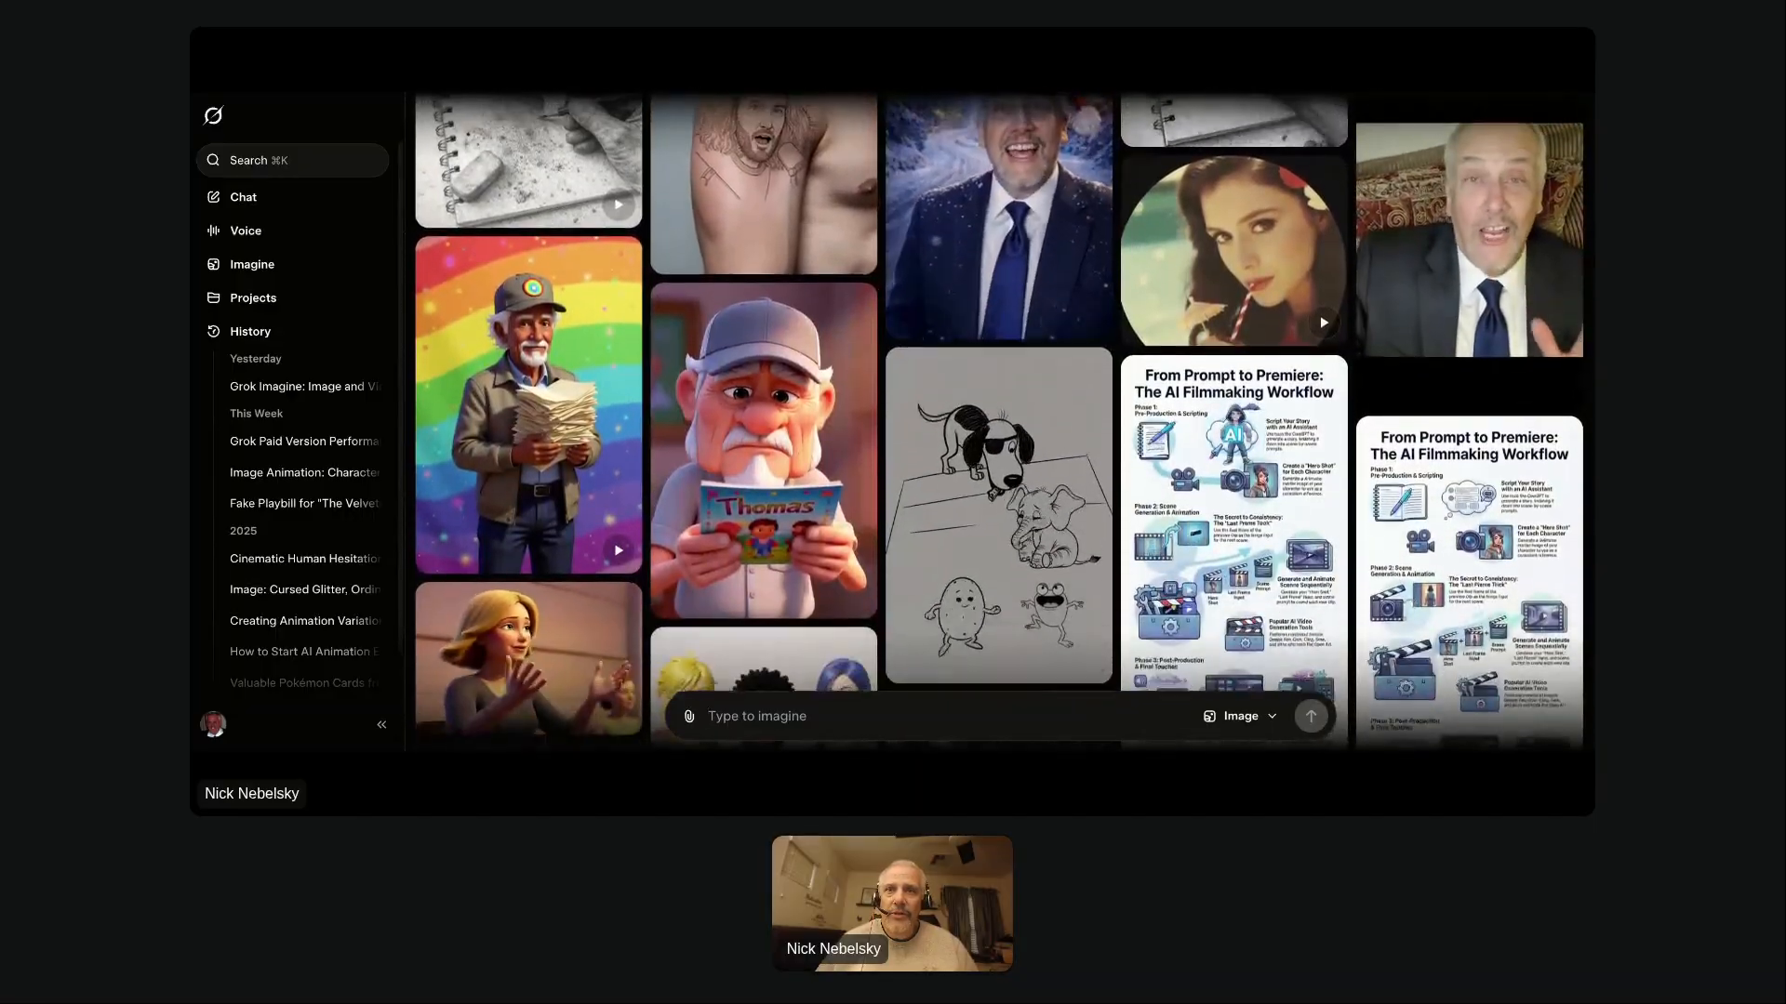
scroll(1000, 418, down, 5)
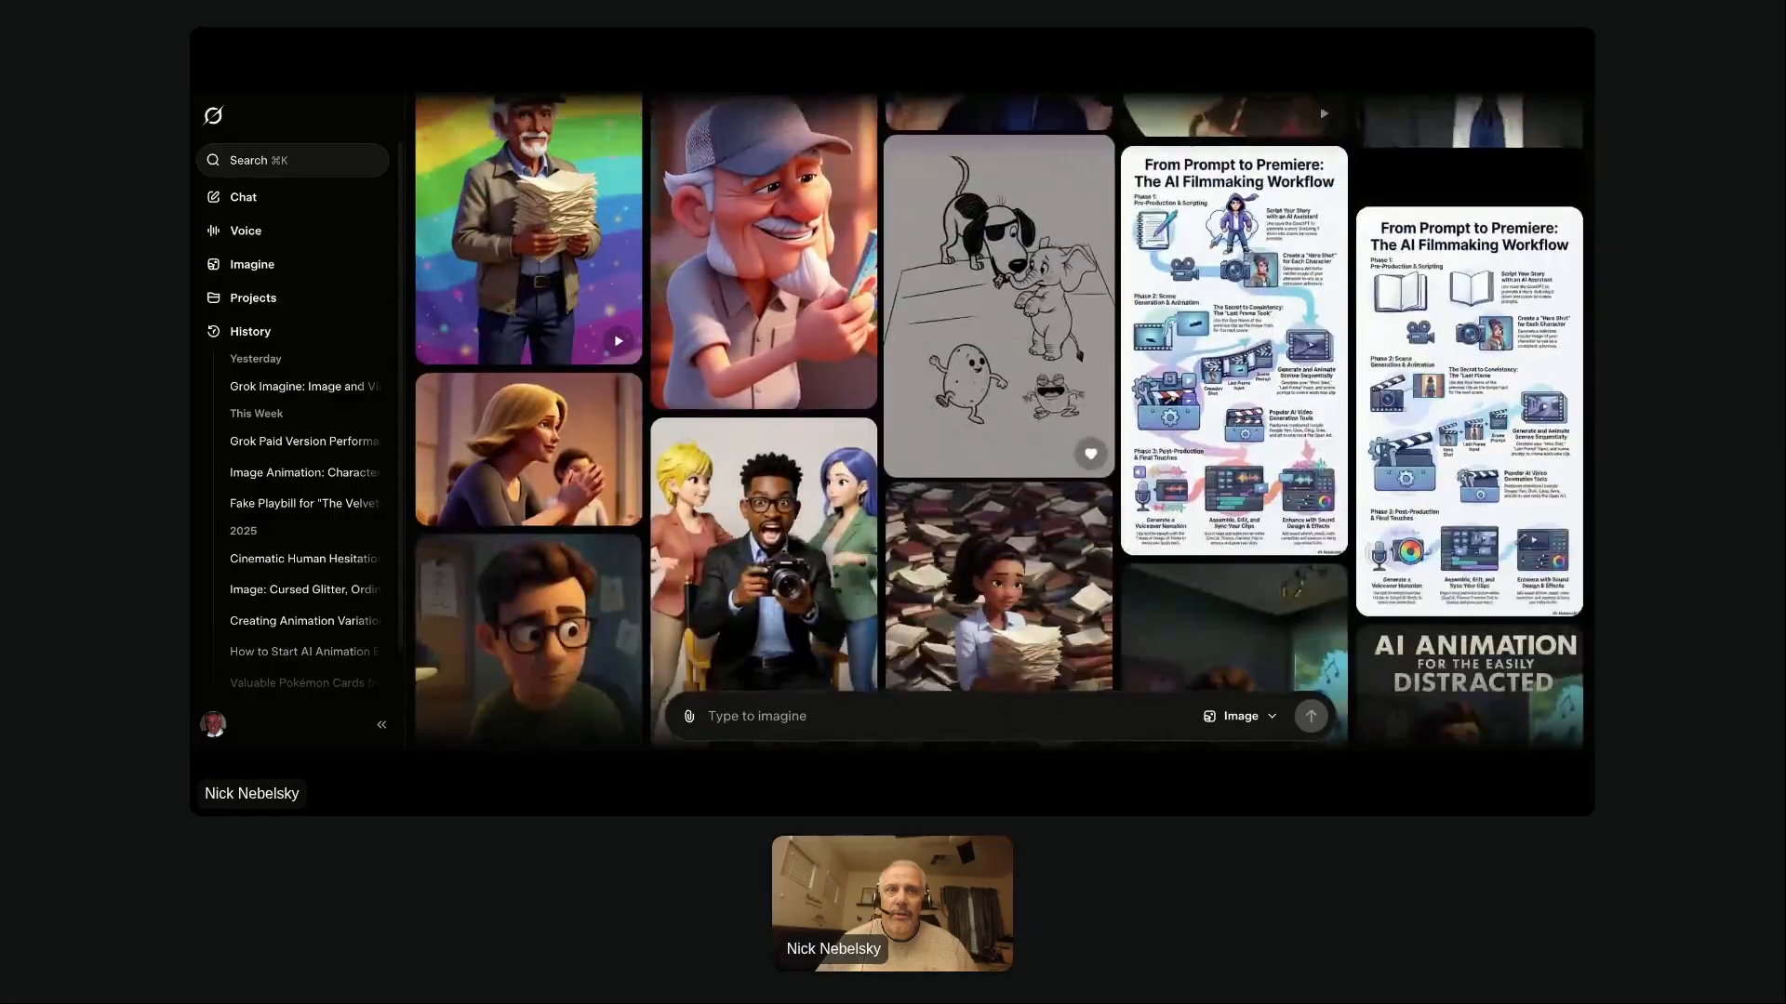
scroll(1000, 418, down, 6)
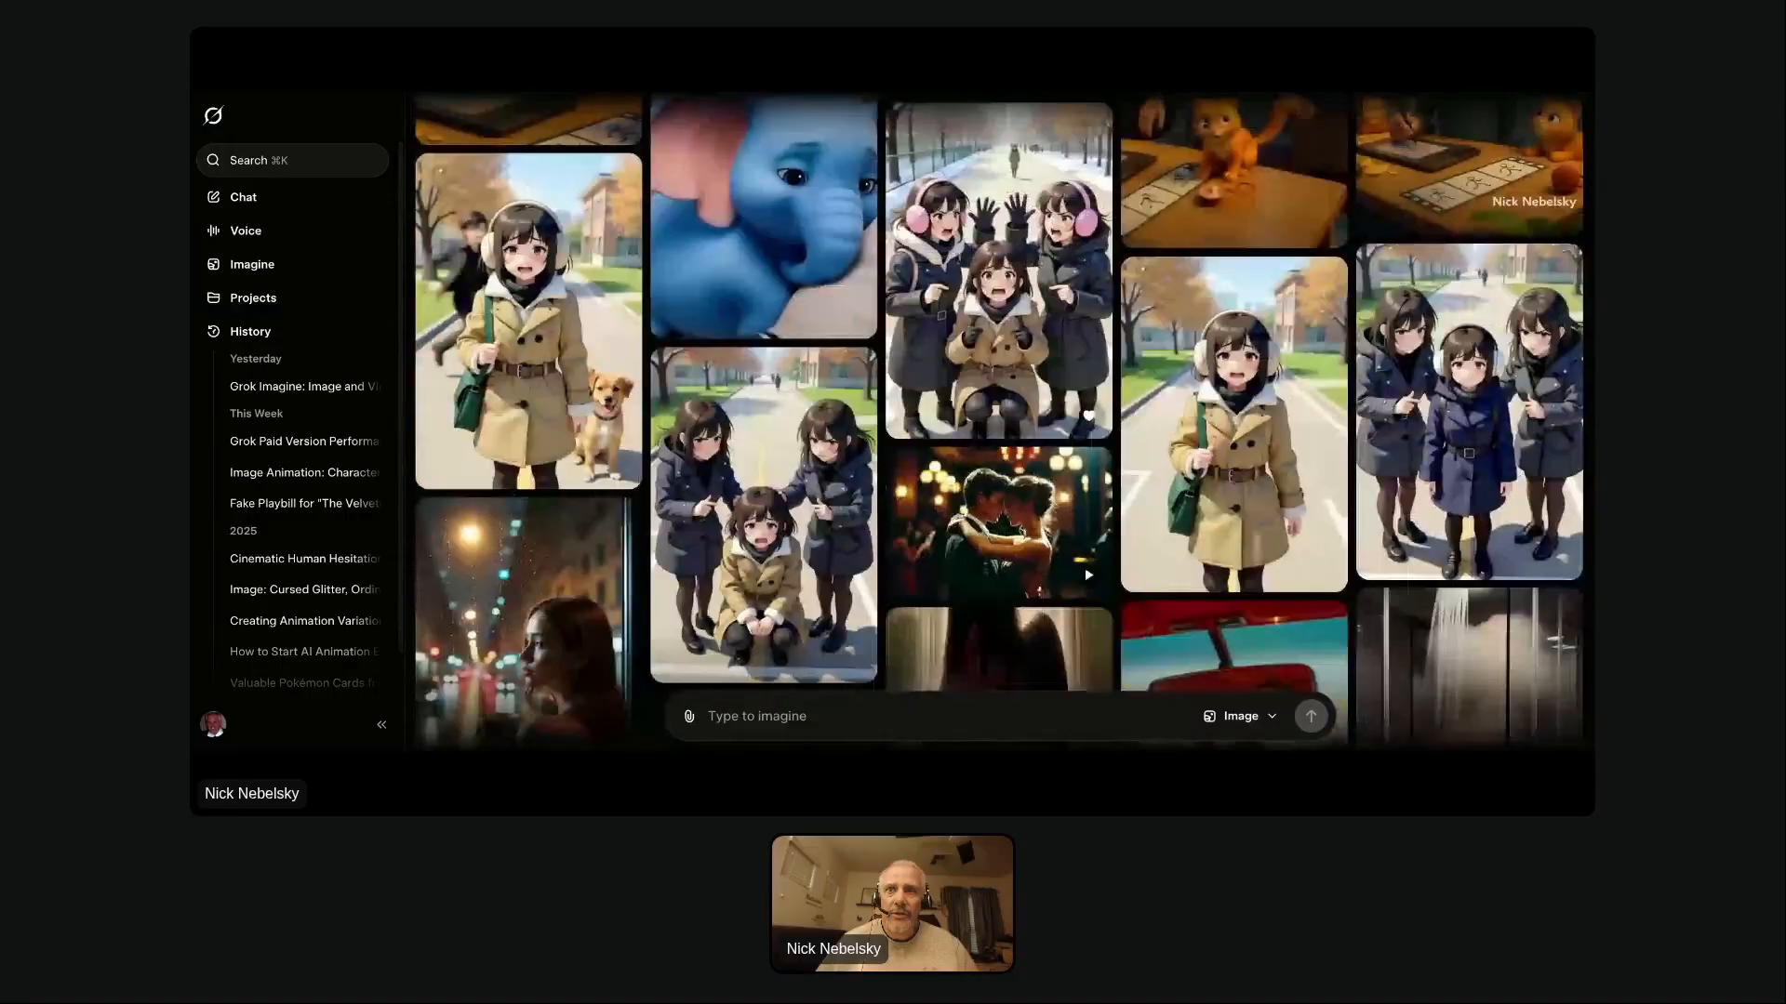
scroll(1000, 418, down, 5)
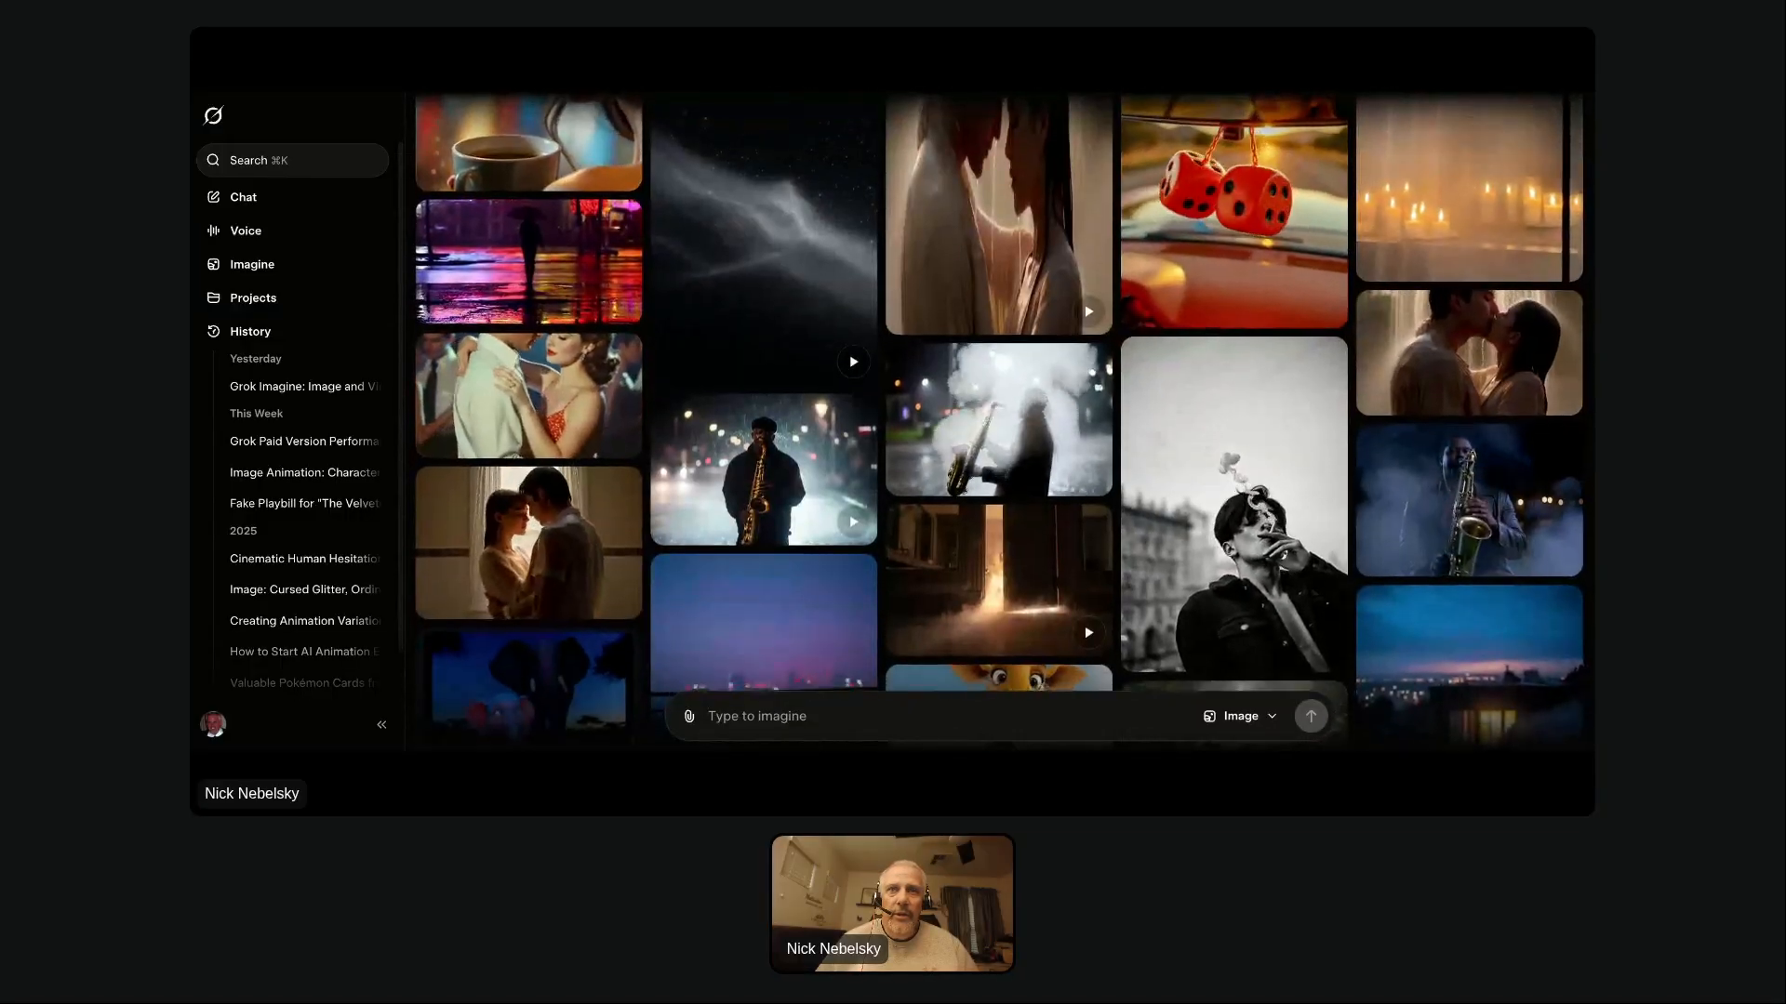
Open the saved giraffe and baby elephant video and play through its five variations, pausing the one with the giraffe's nose close to camera.
scroll(1000, 418, down, 3)
scroll(1057, 262, down, 3)
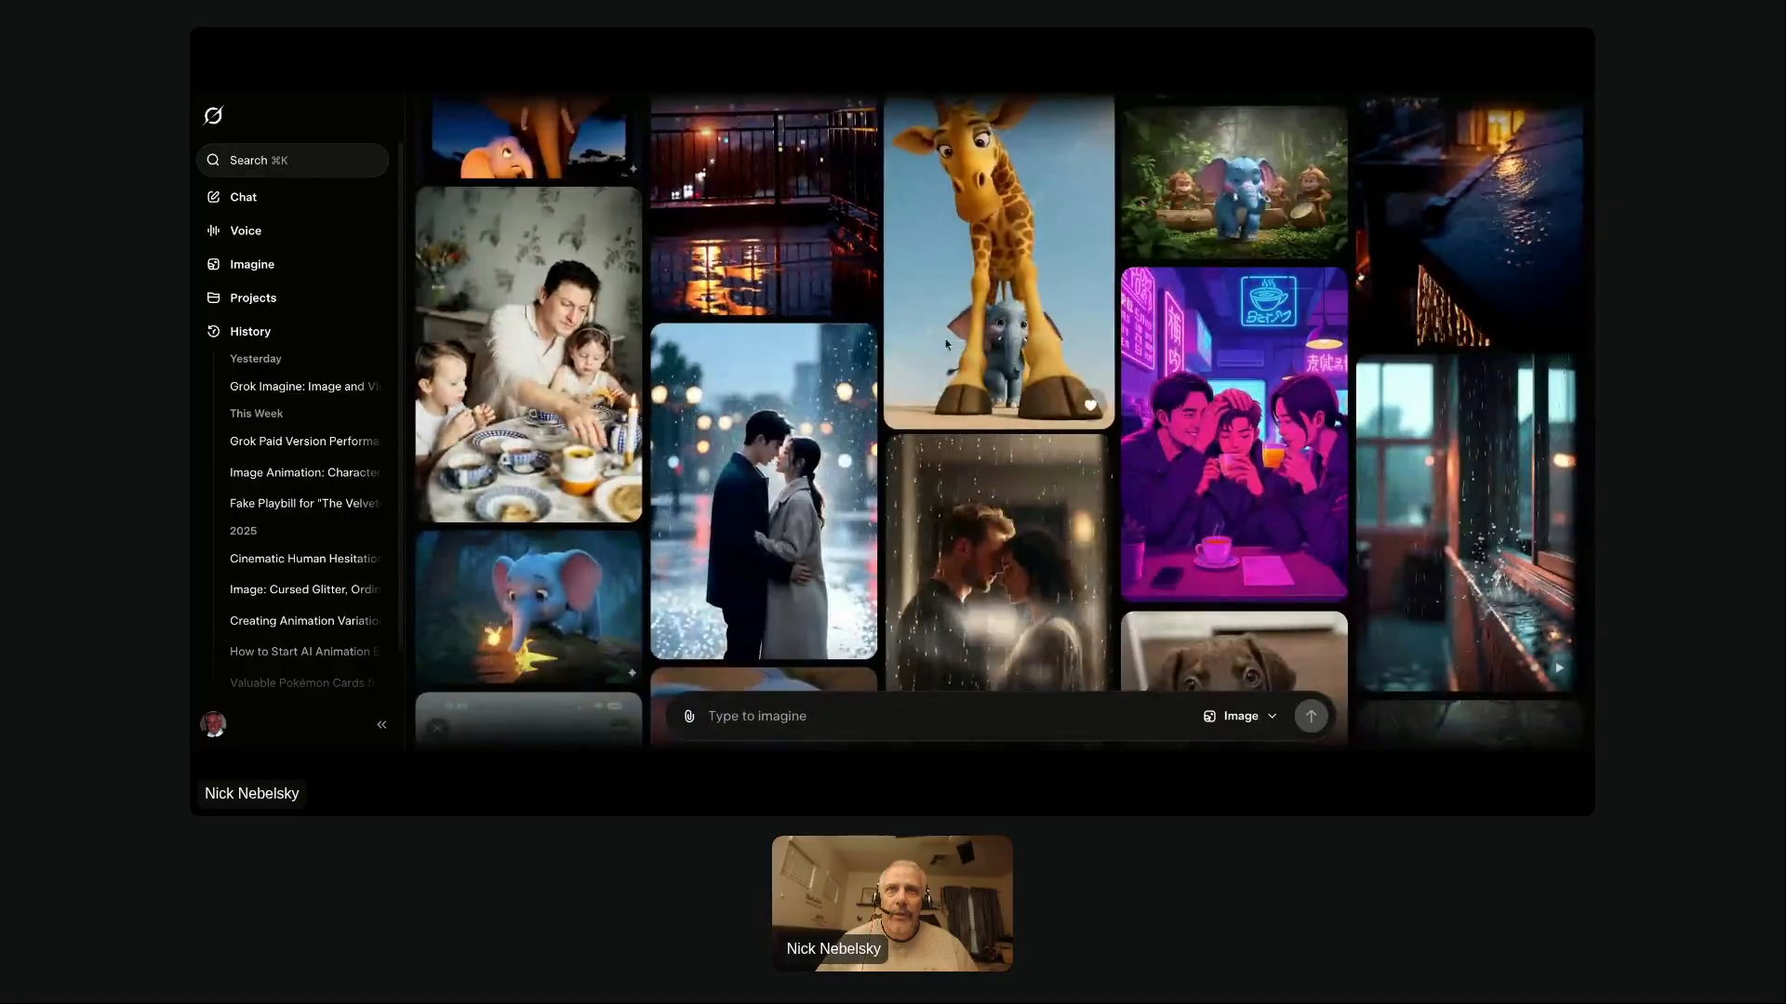
click(1057, 262)
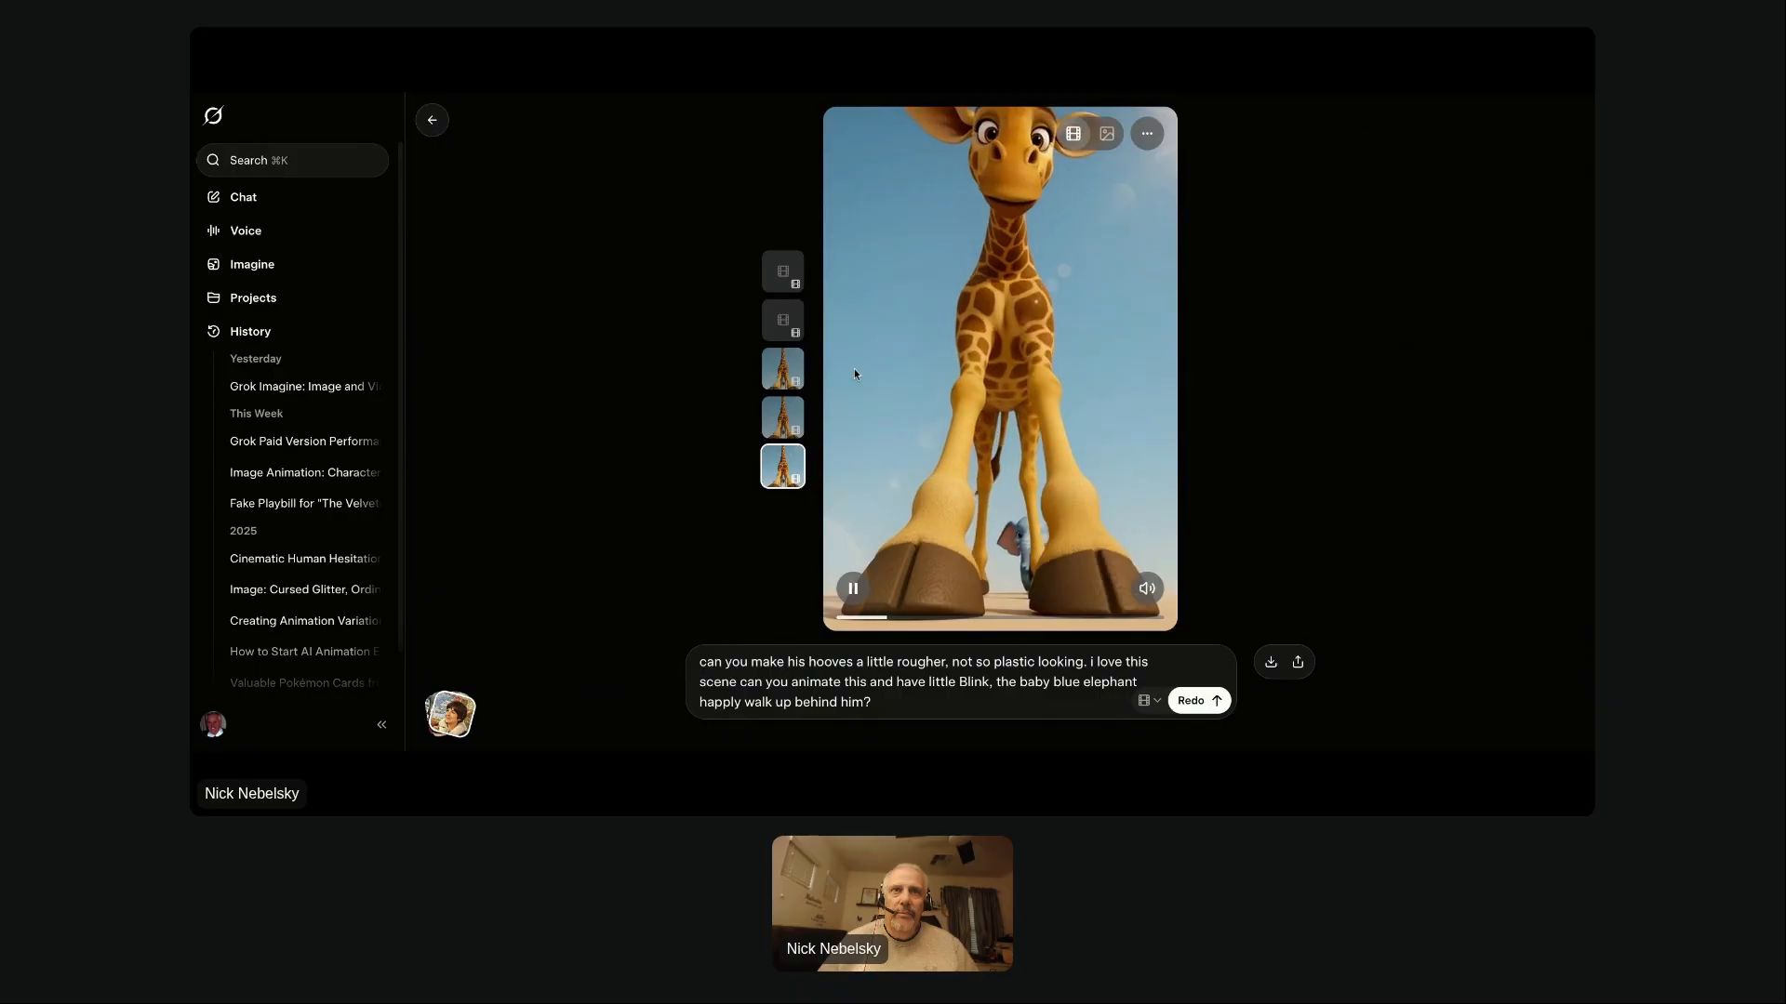
click(782, 369)
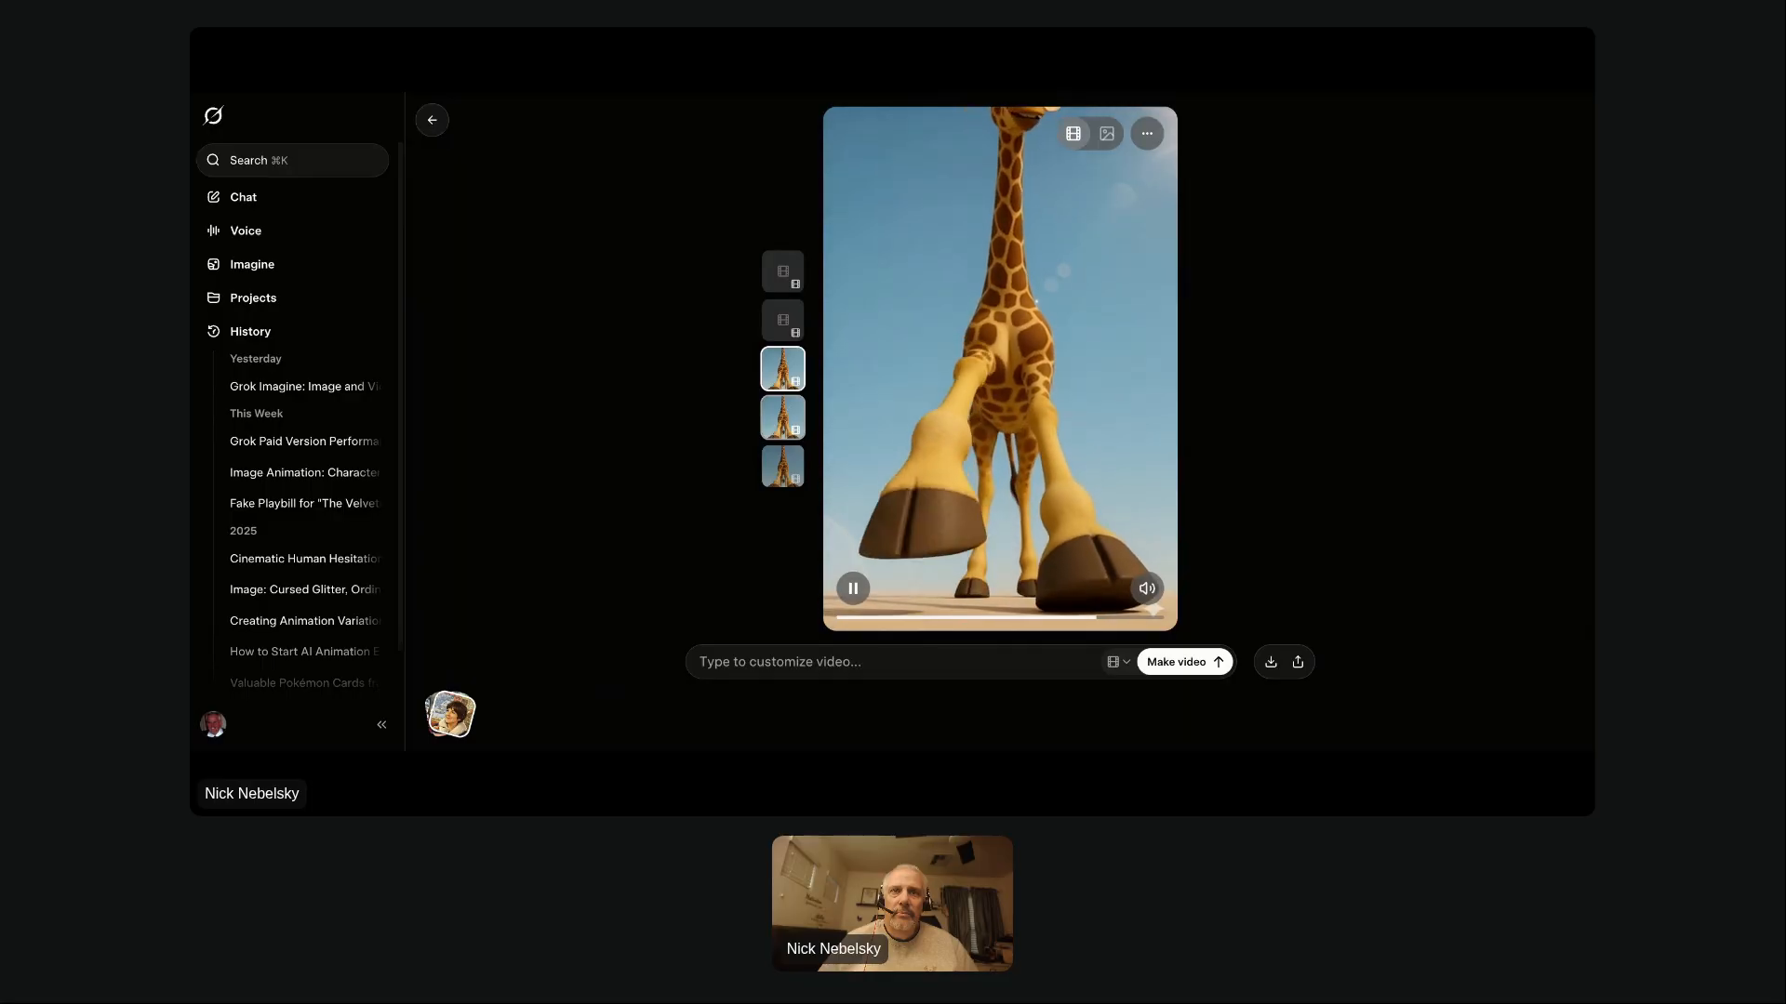
click(782, 418)
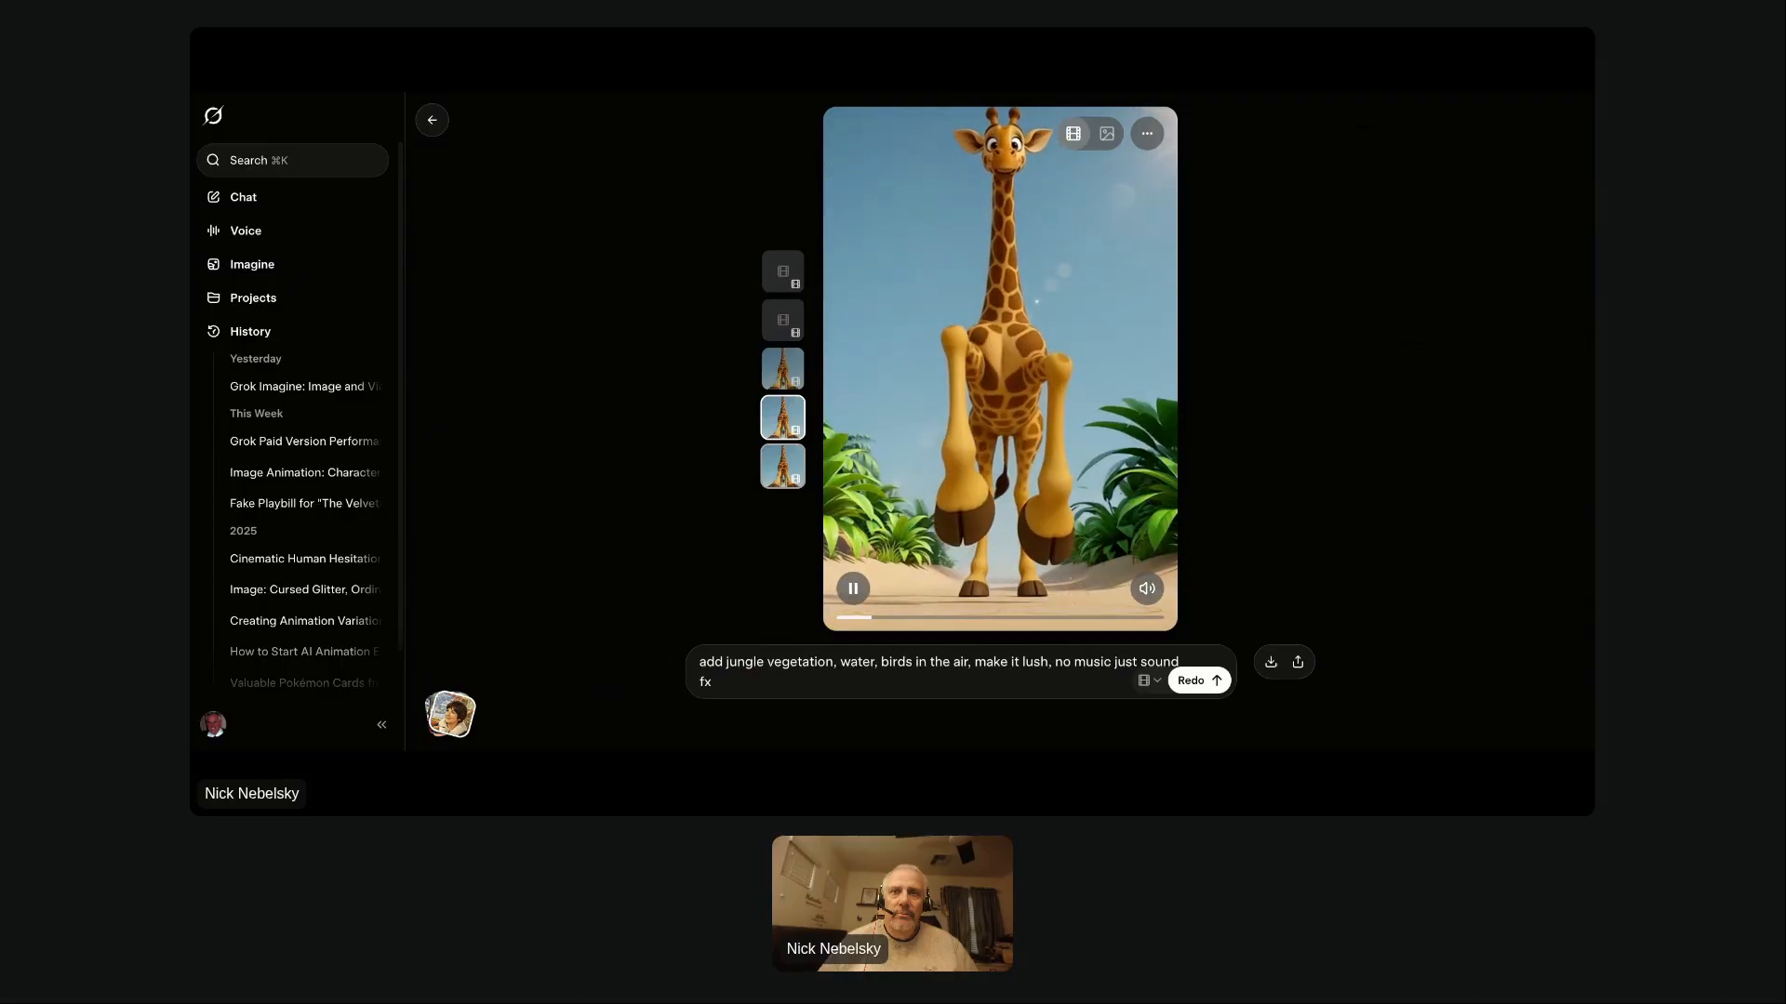
click(783, 466)
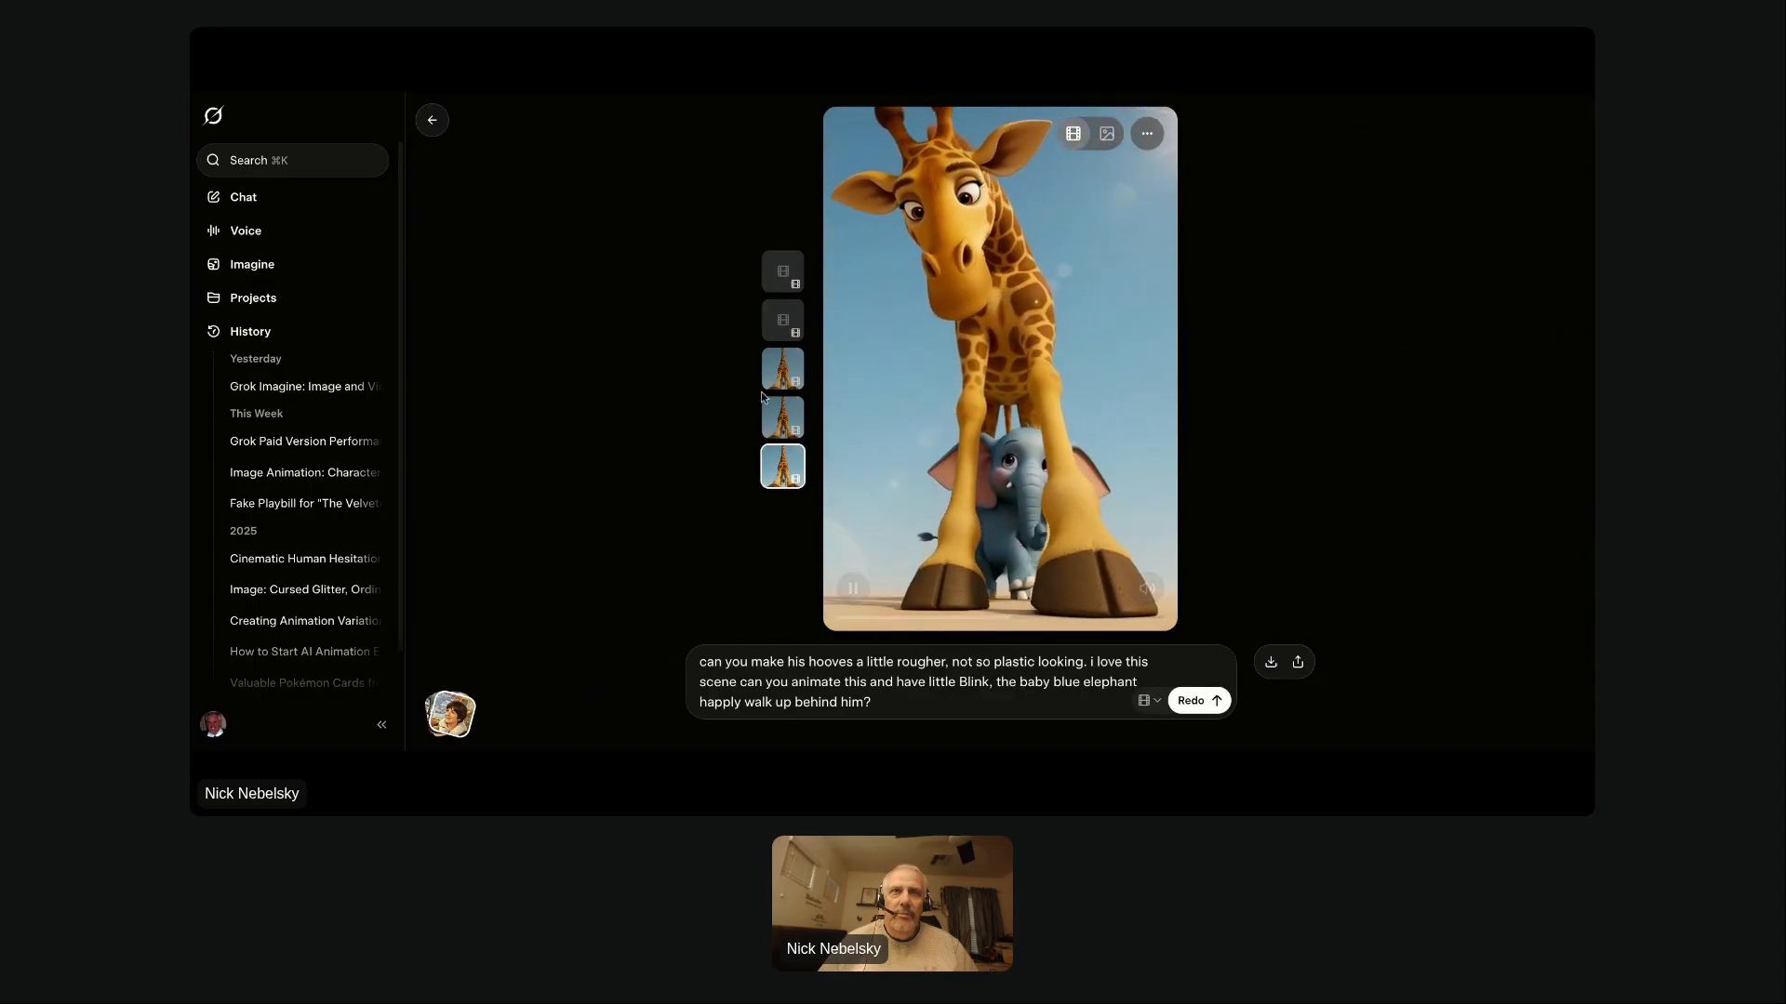
click(783, 284)
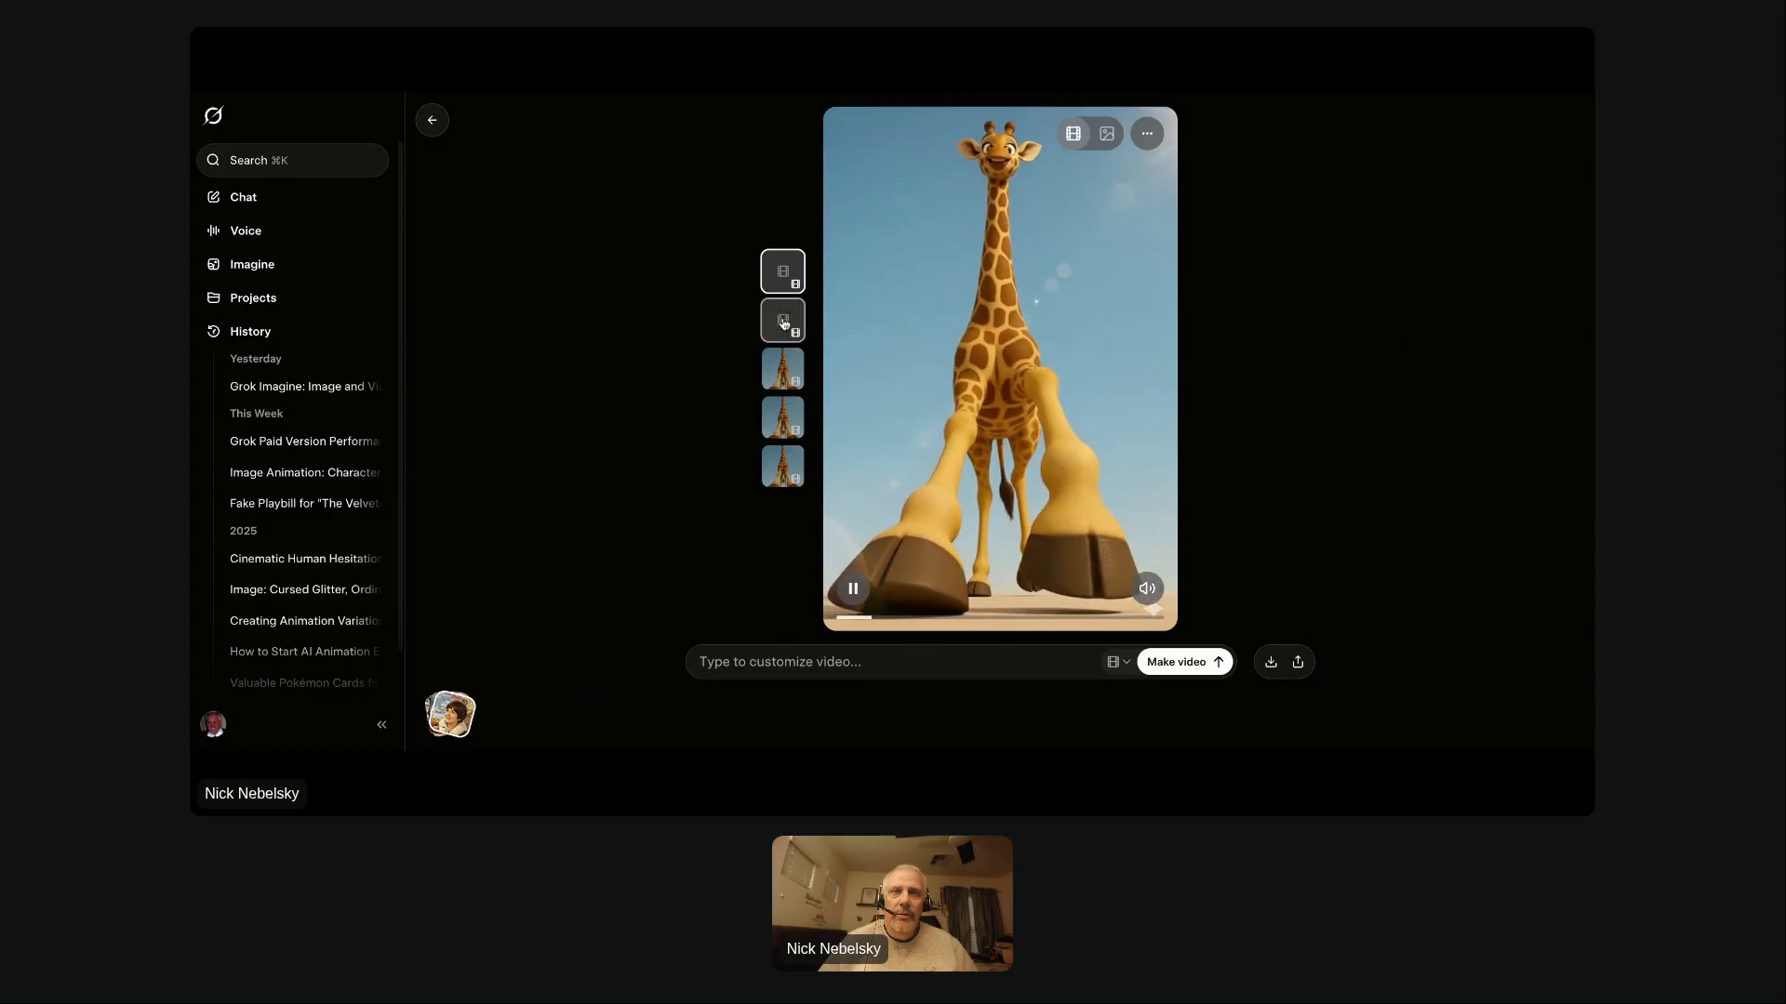
click(783, 318)
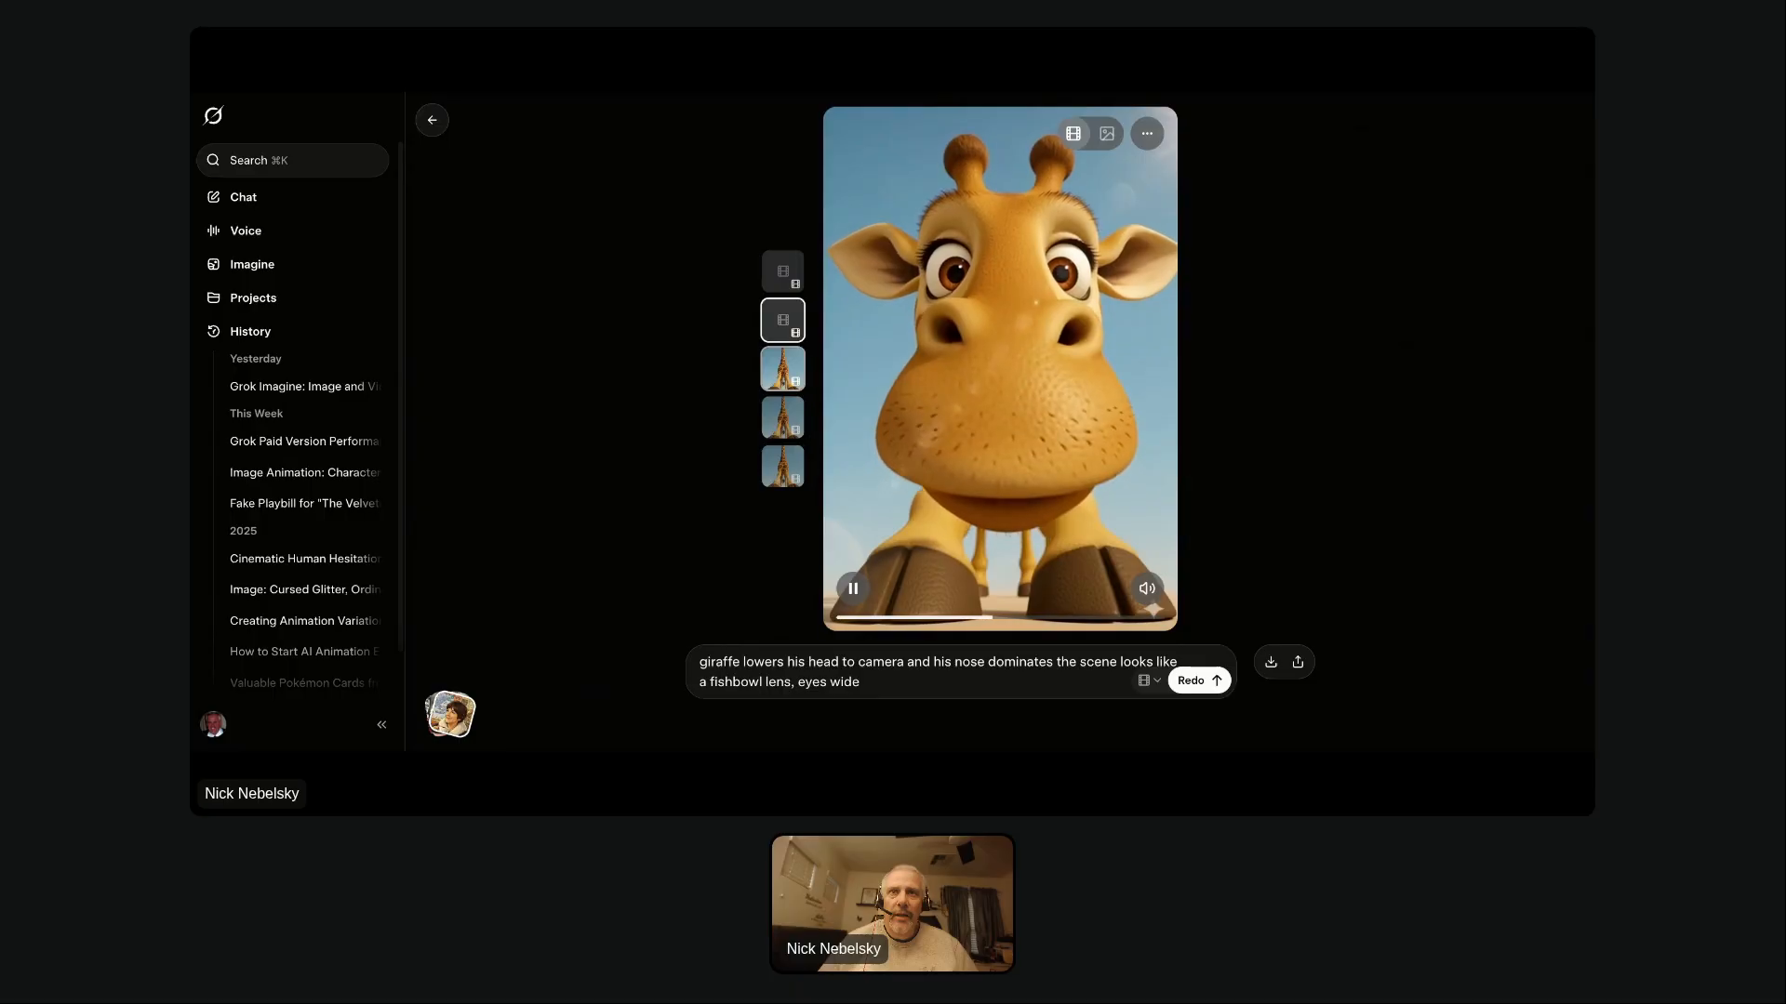
click(859, 597)
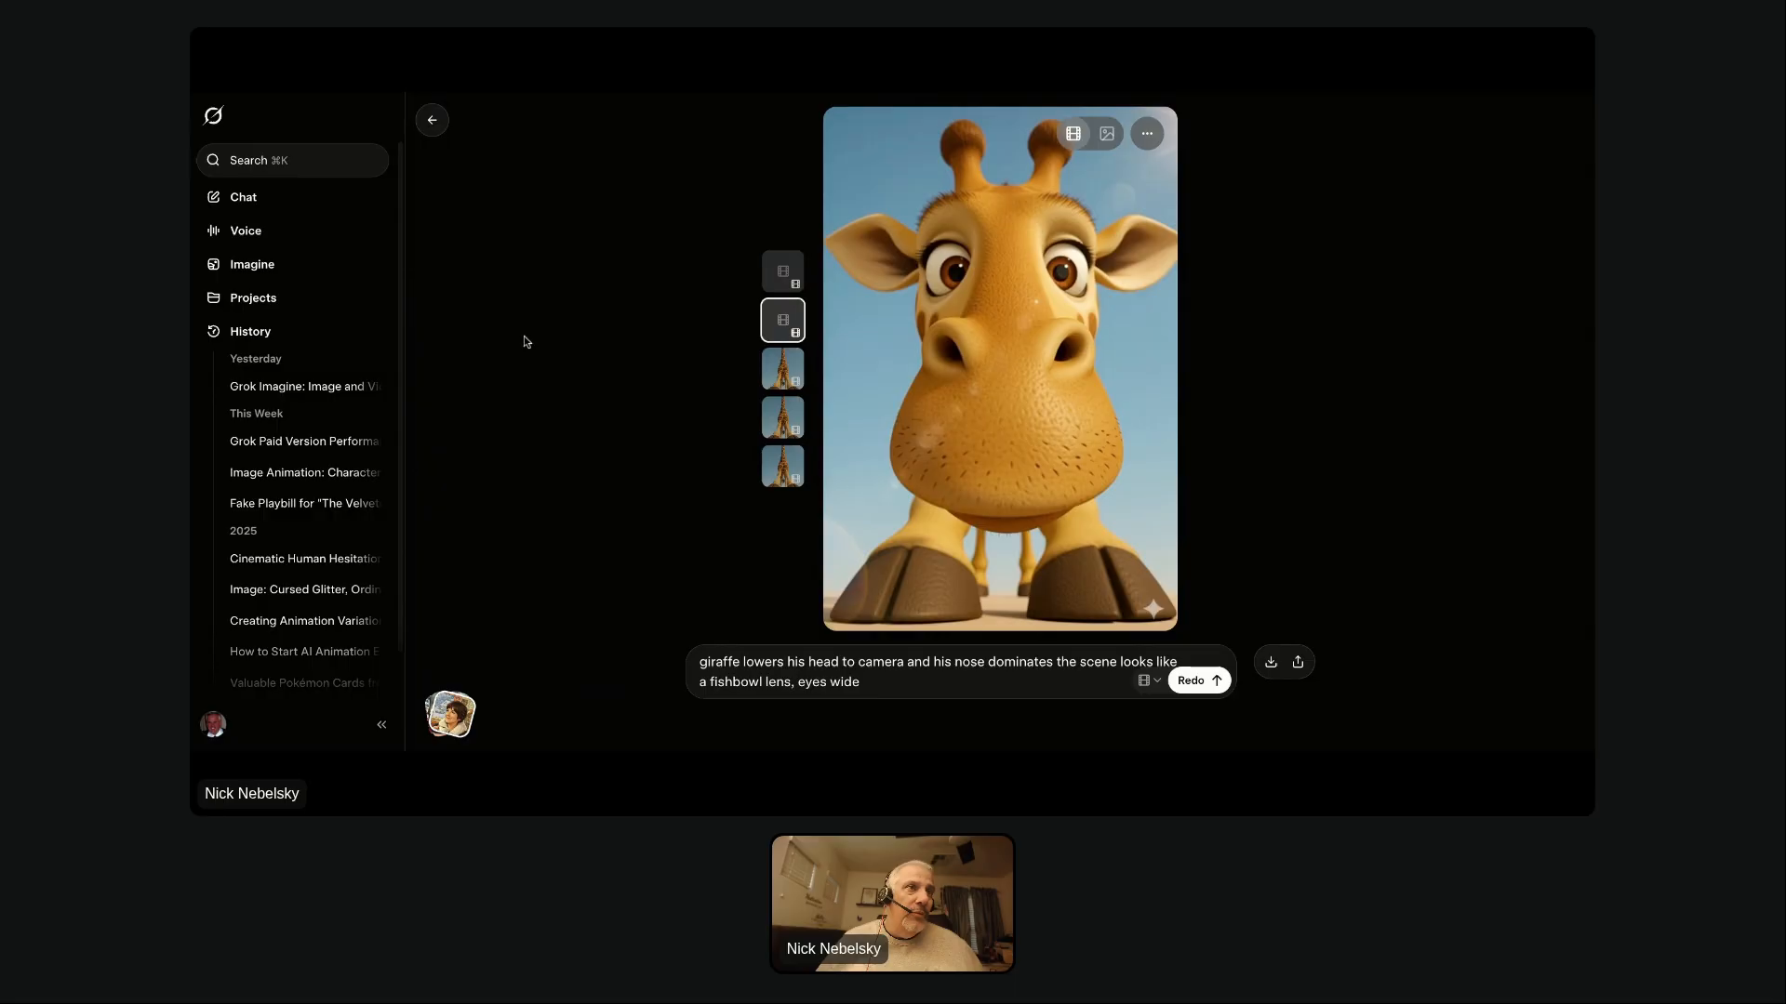
Open yesterday's Grok Imagine conversation from the history and look through its prompts, generated images and feature overview.
click(293, 385)
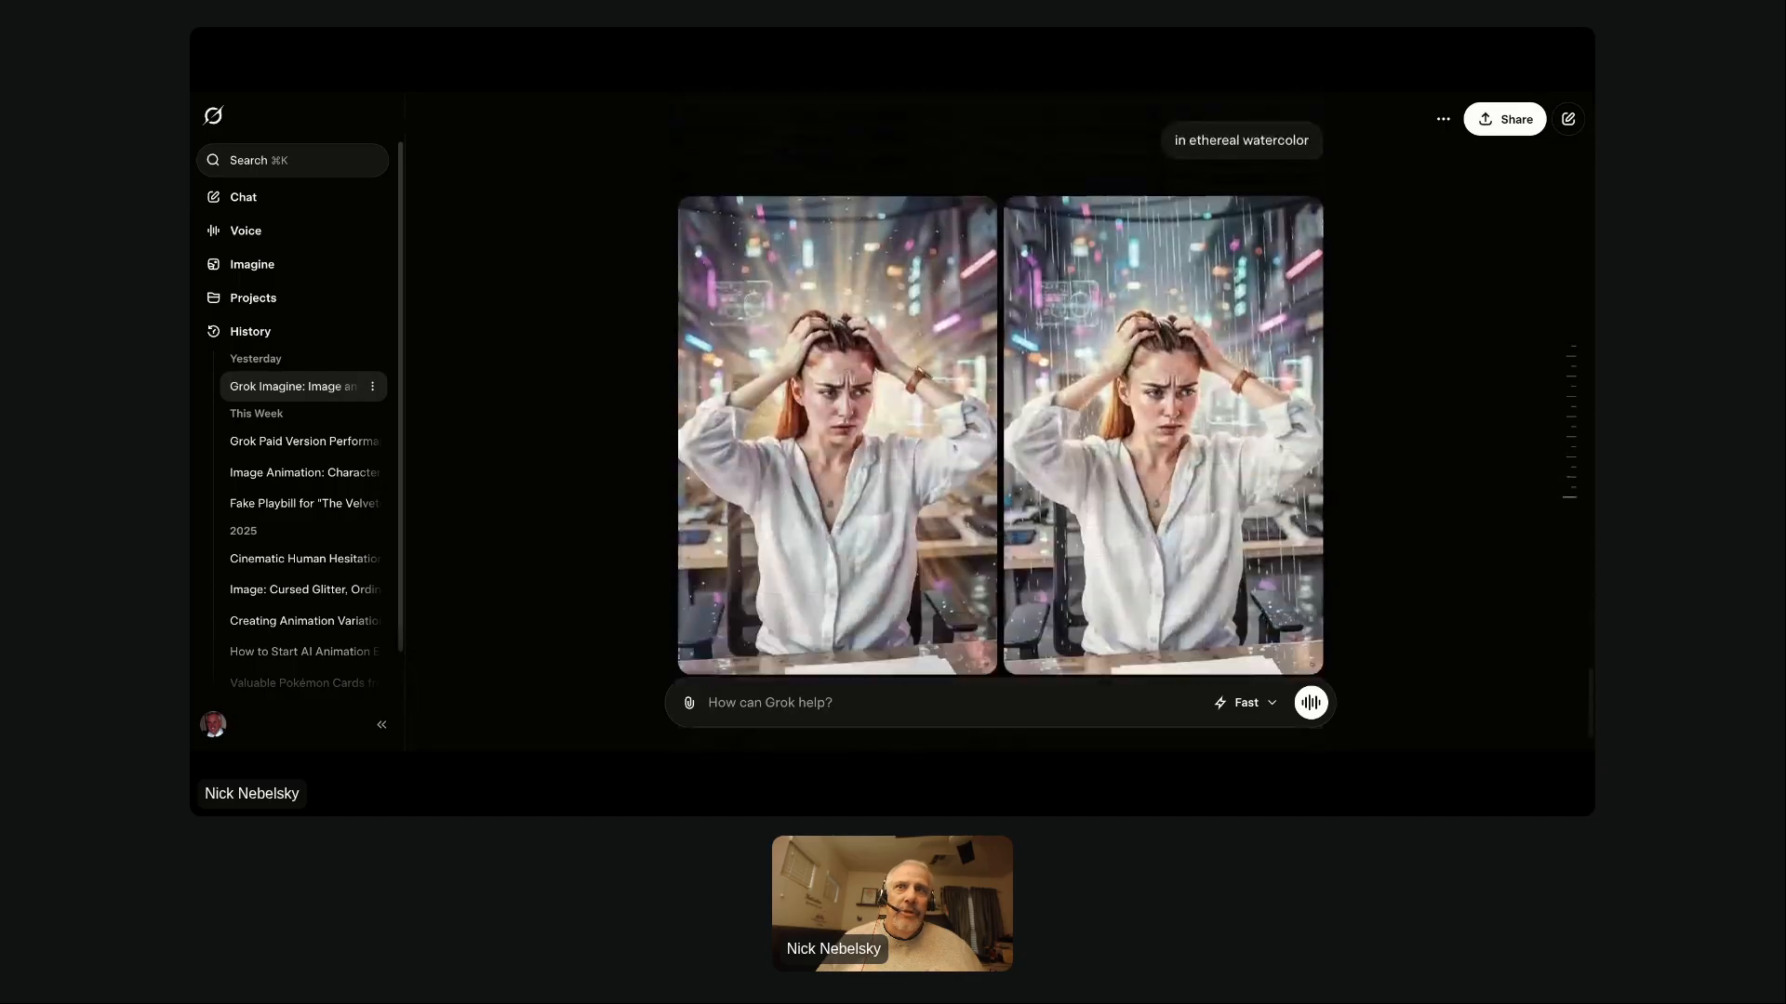
scroll(861, 377, up, 15)
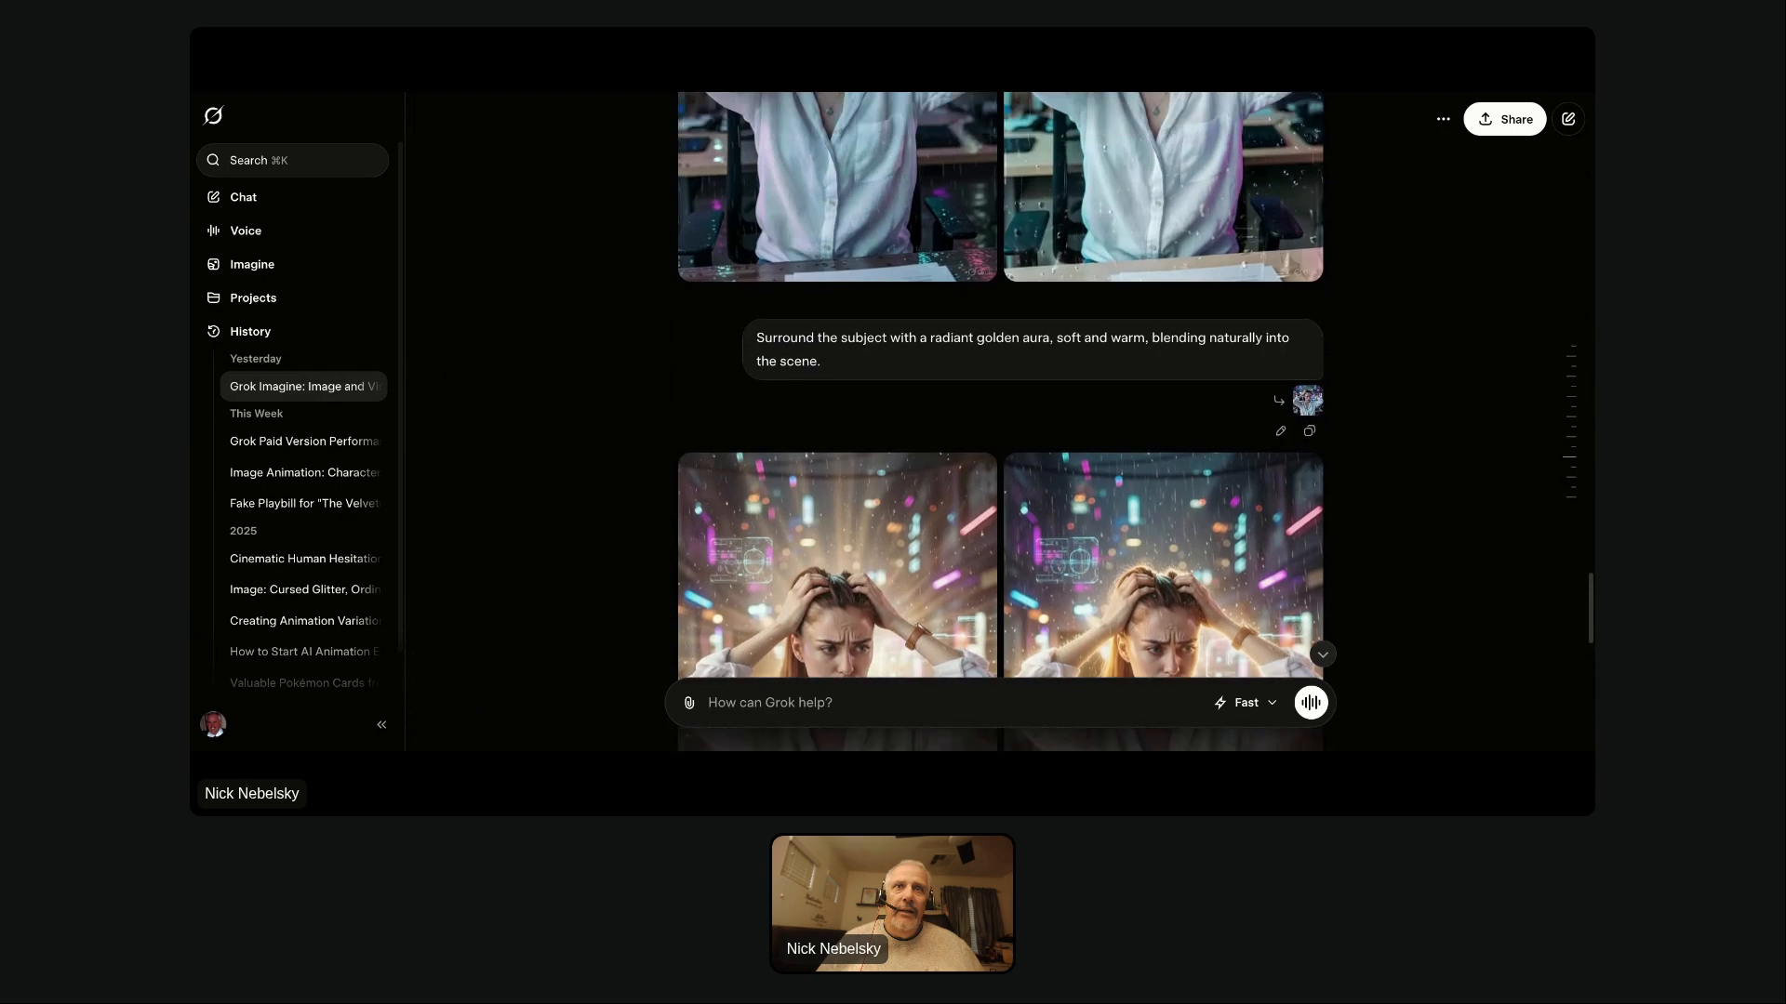
scroll(861, 377, up, 5)
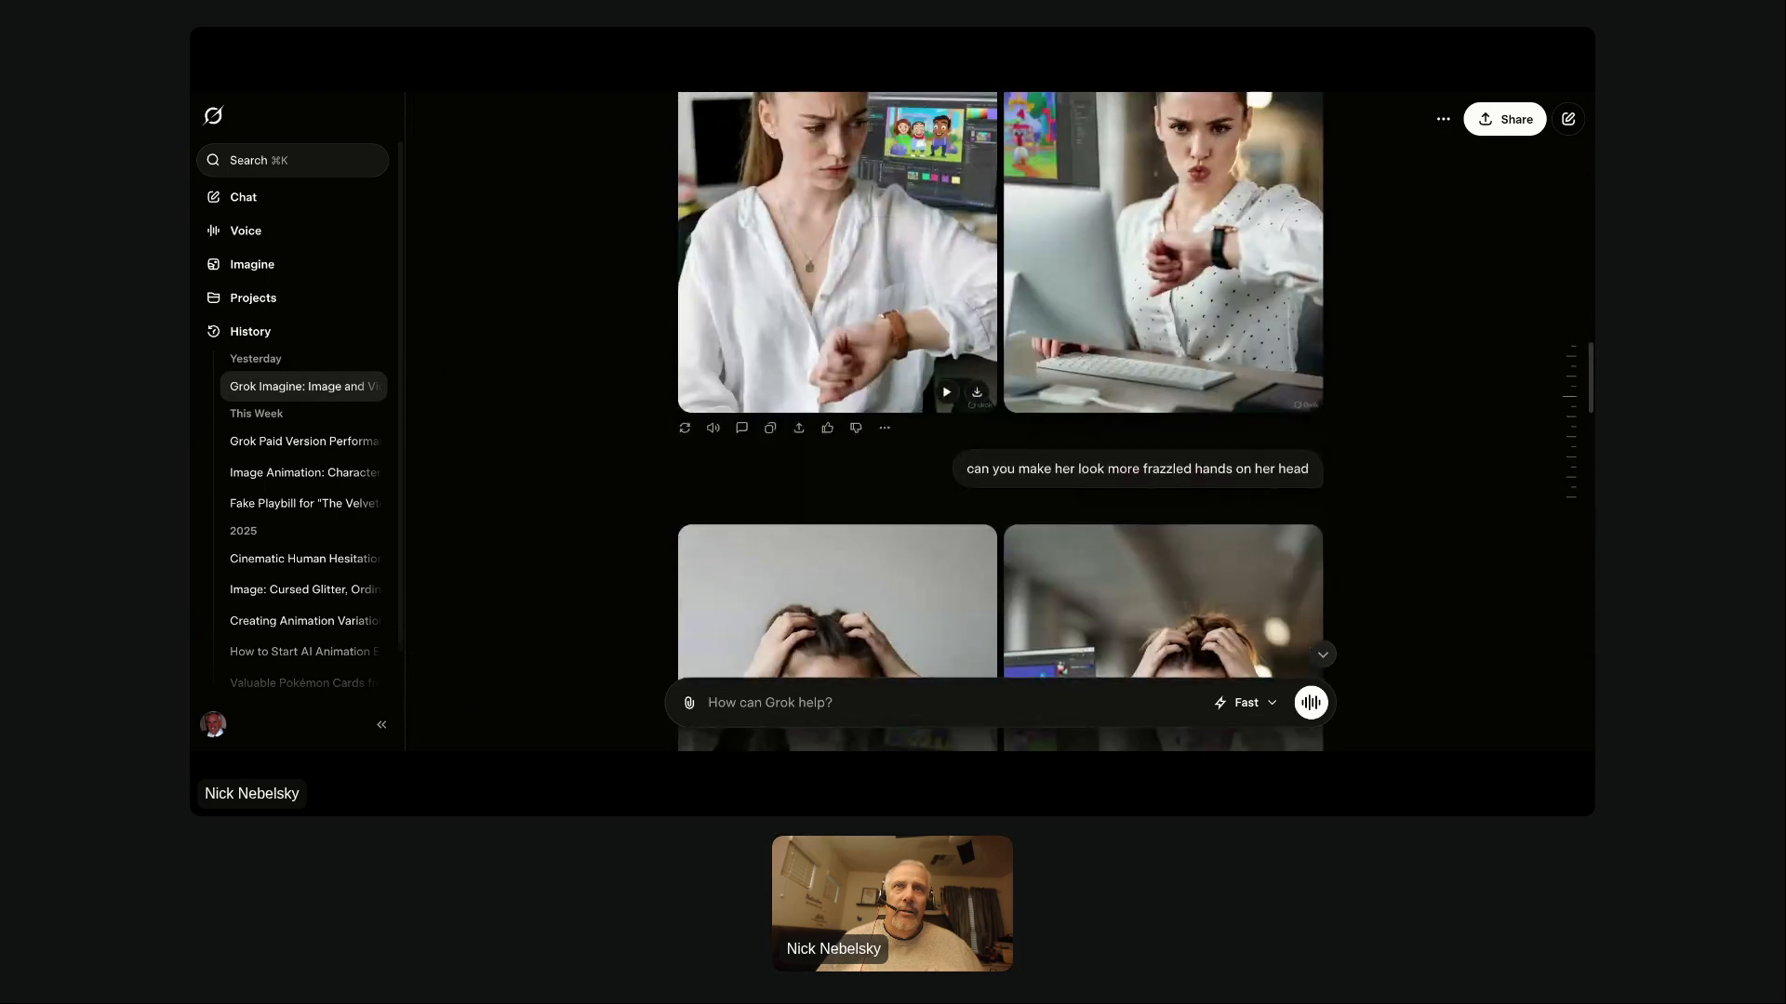
scroll(861, 377, up, 10)
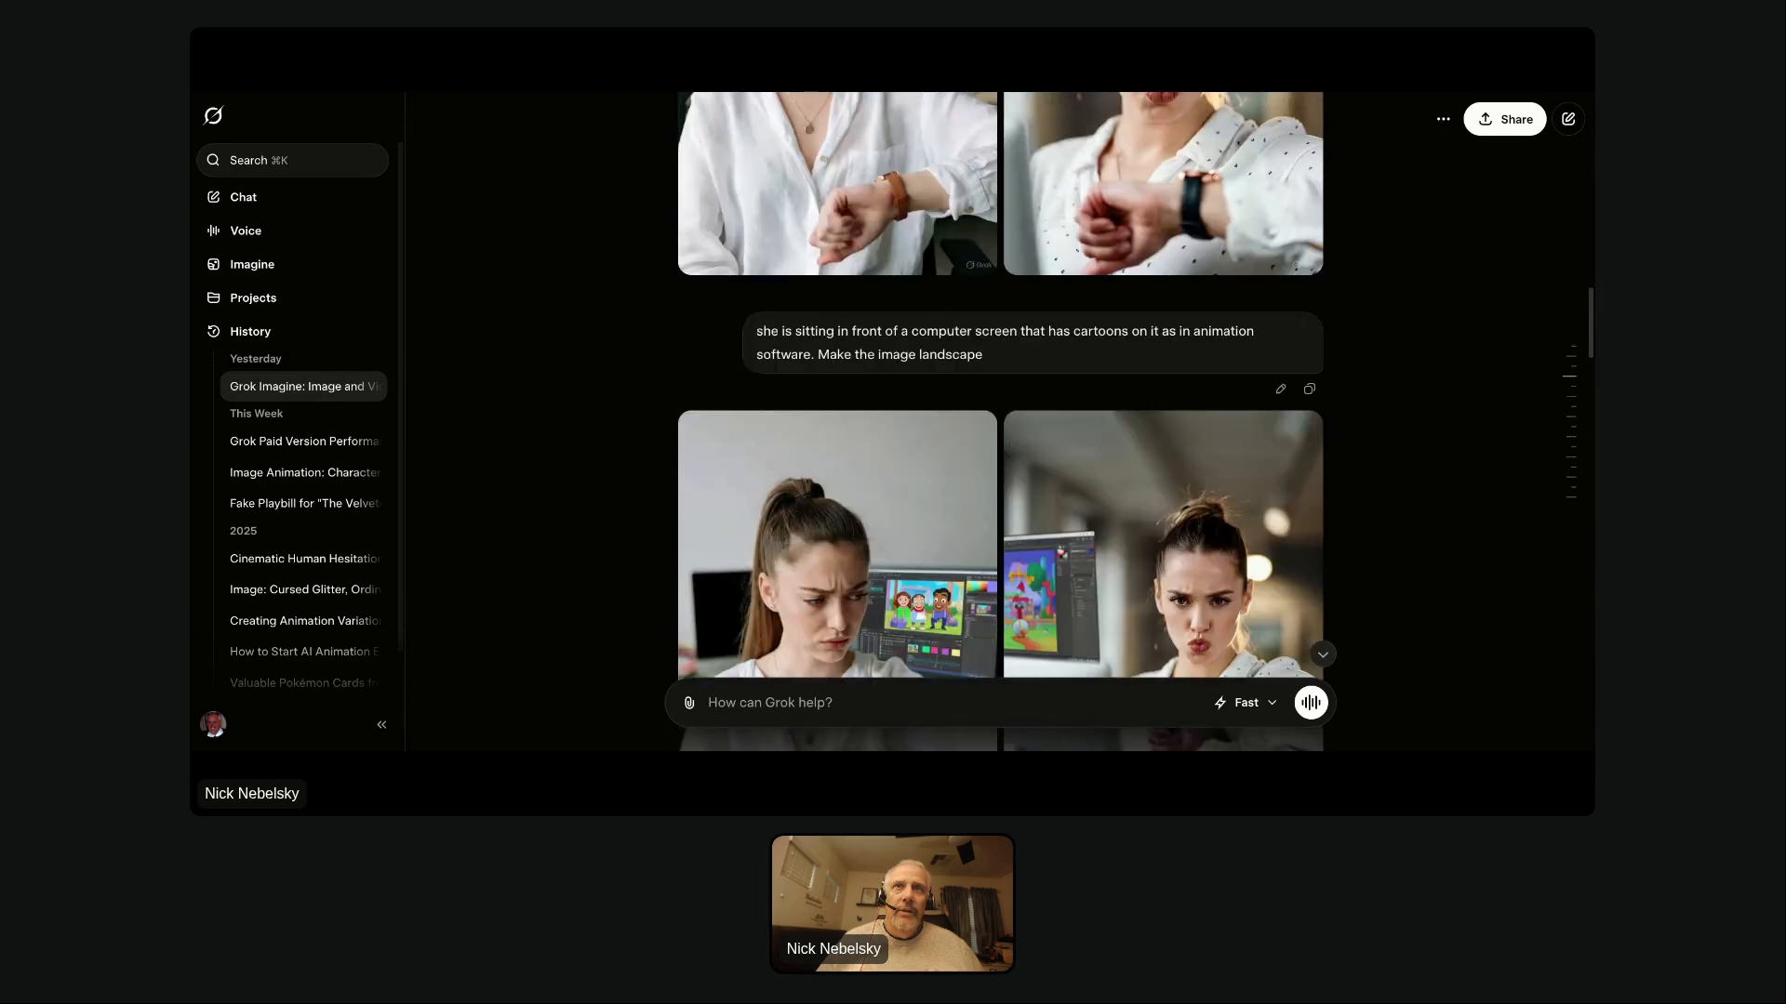
scroll(999, 418, up, 8)
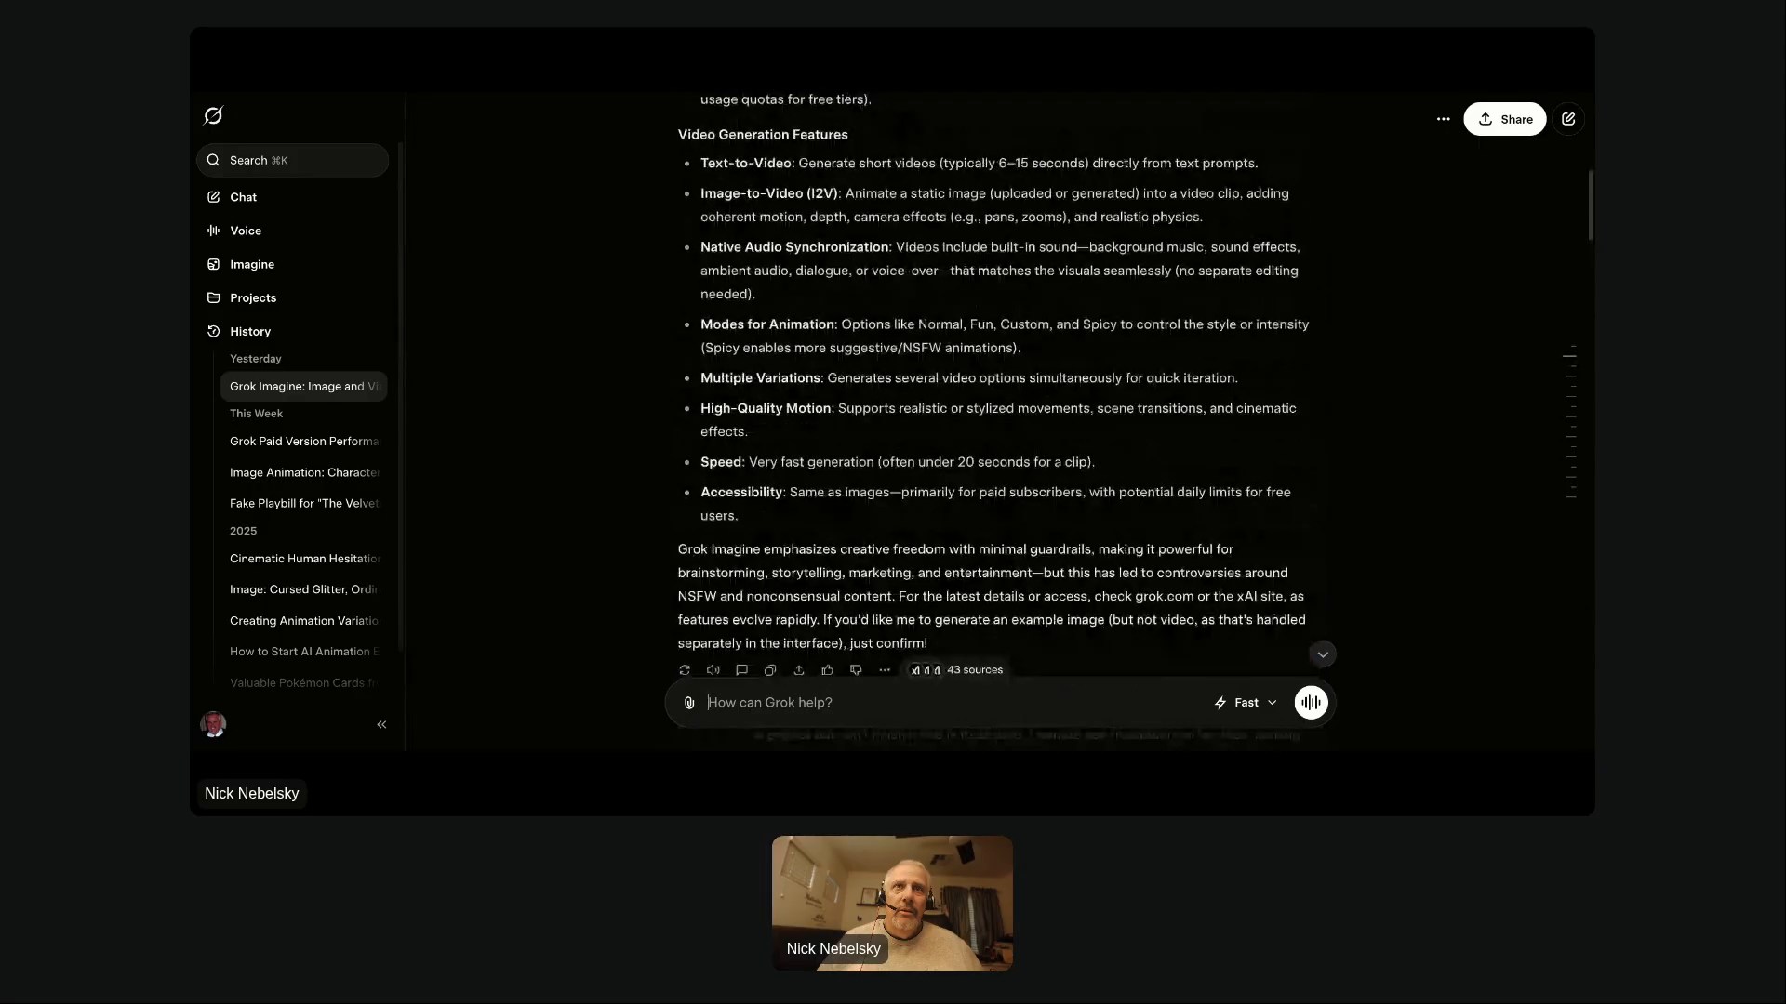
scroll(999, 418, down, 7)
scroll(883, 418, down, 4)
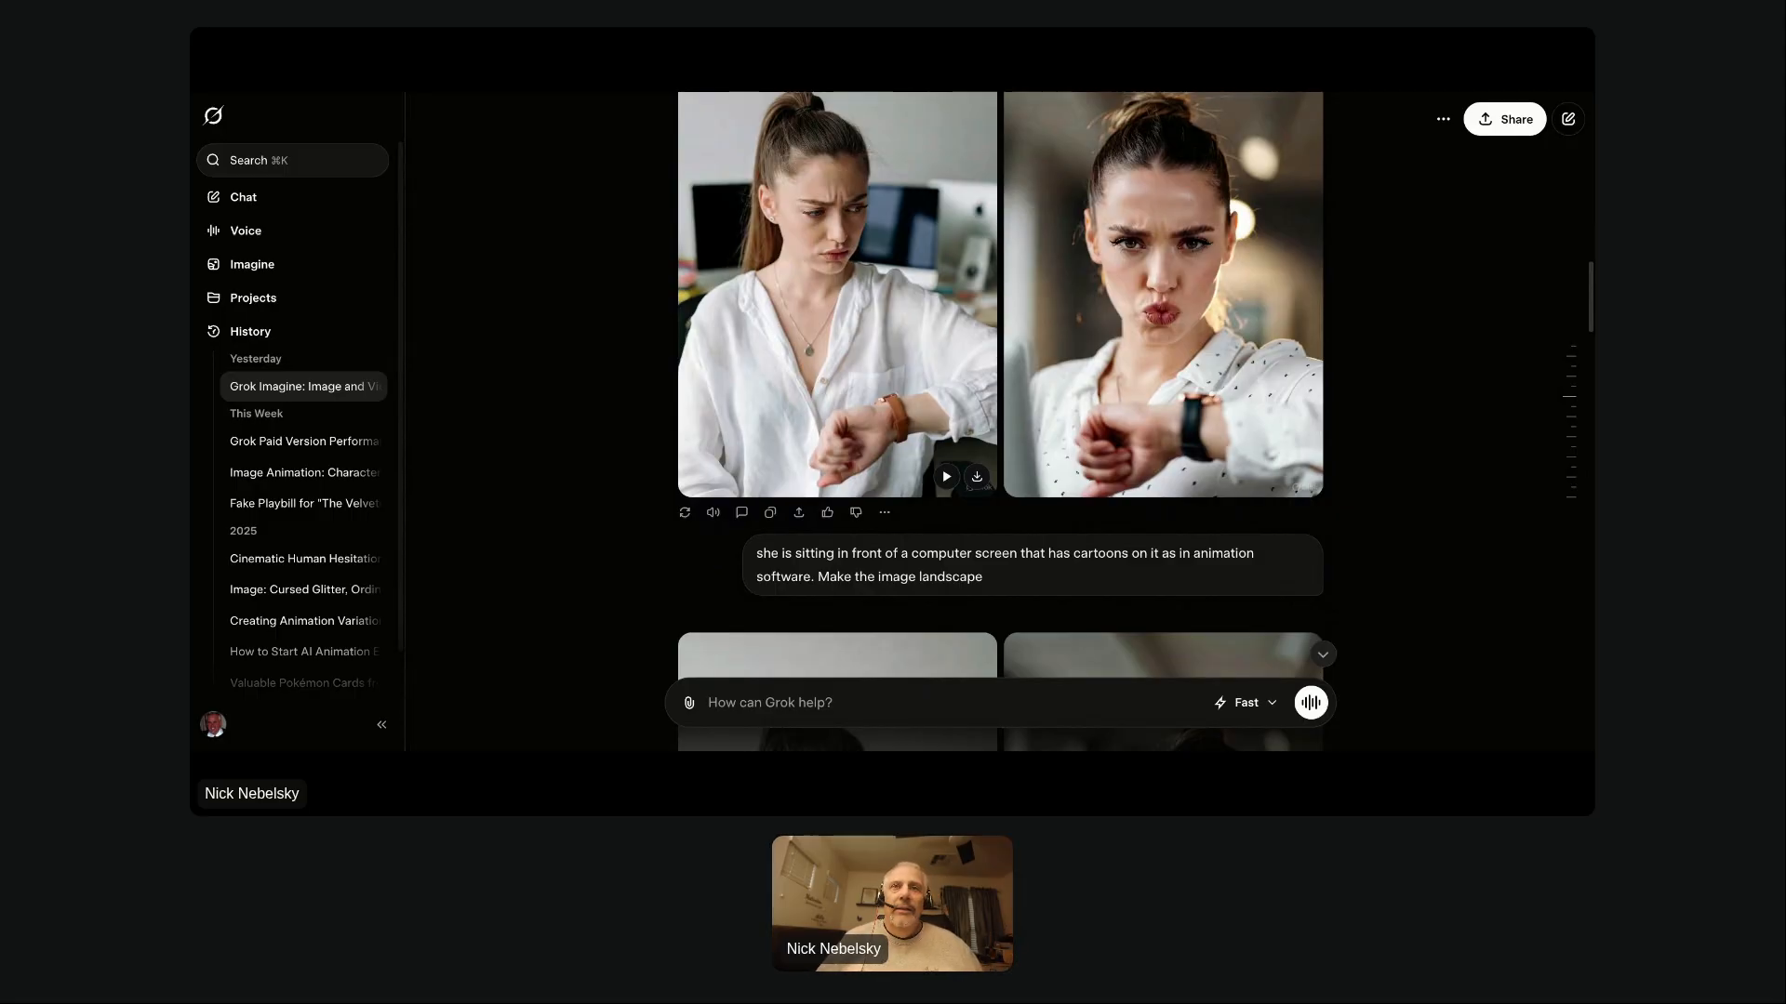
scroll(1000, 418, down, 1)
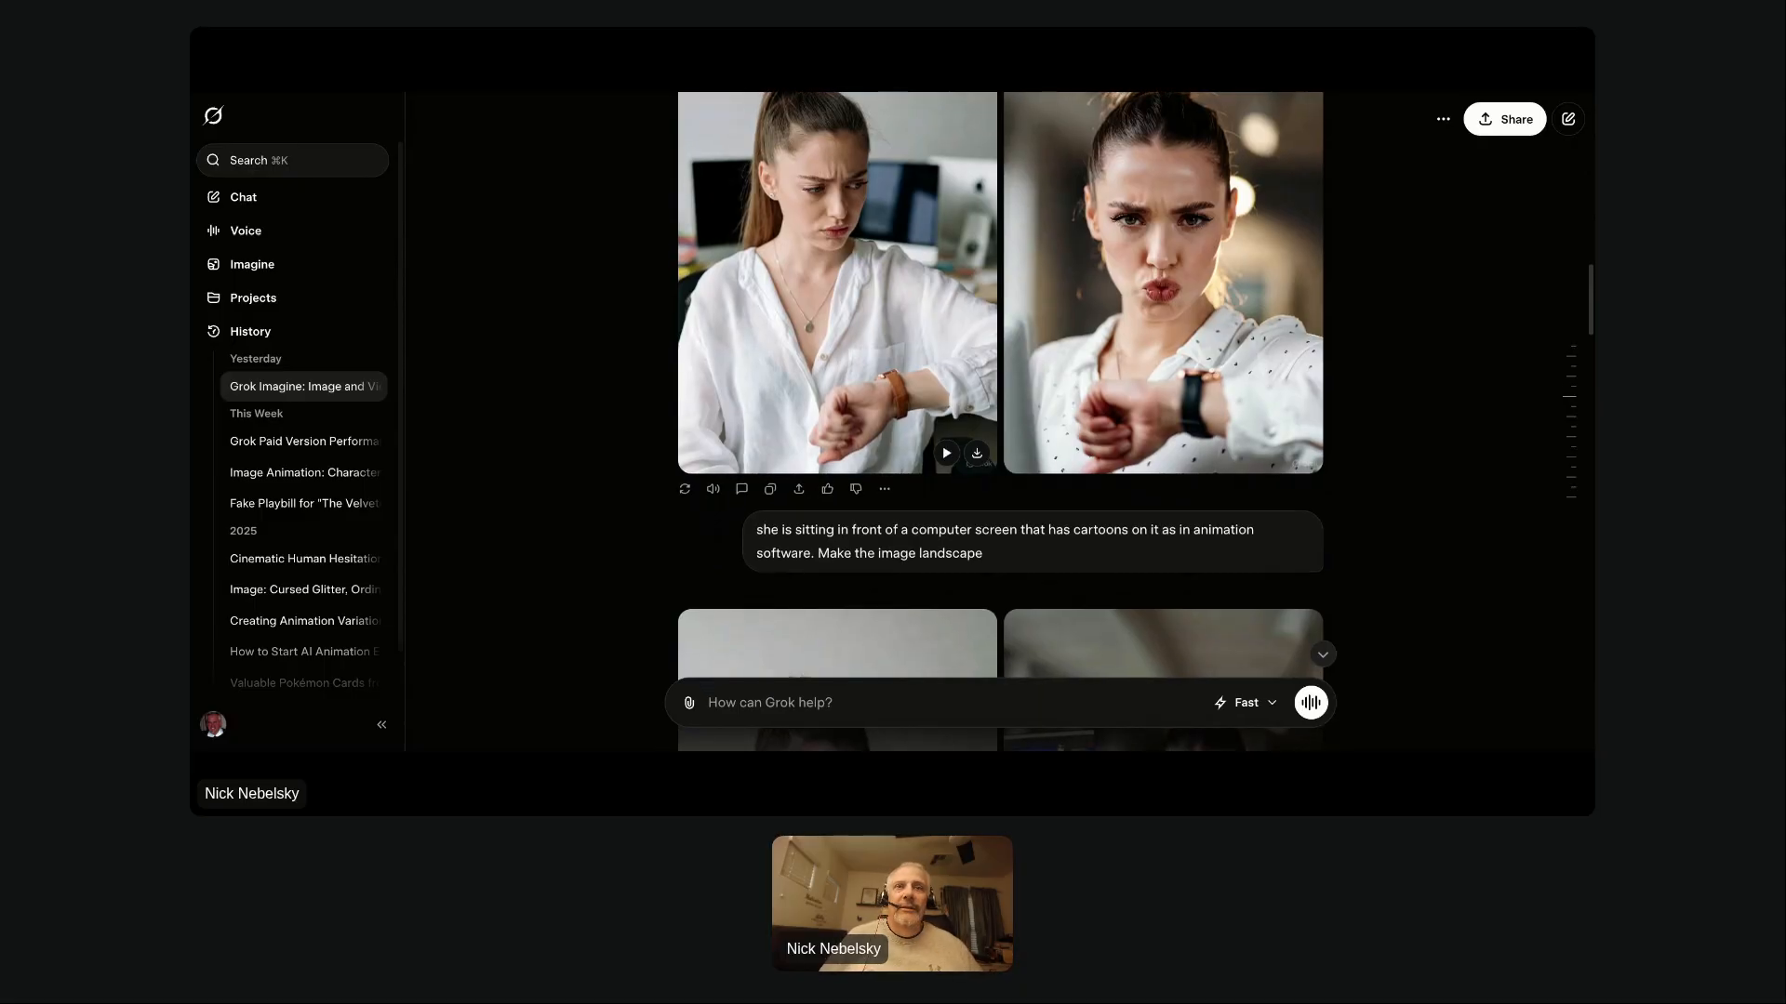
scroll(999, 419, down, 5)
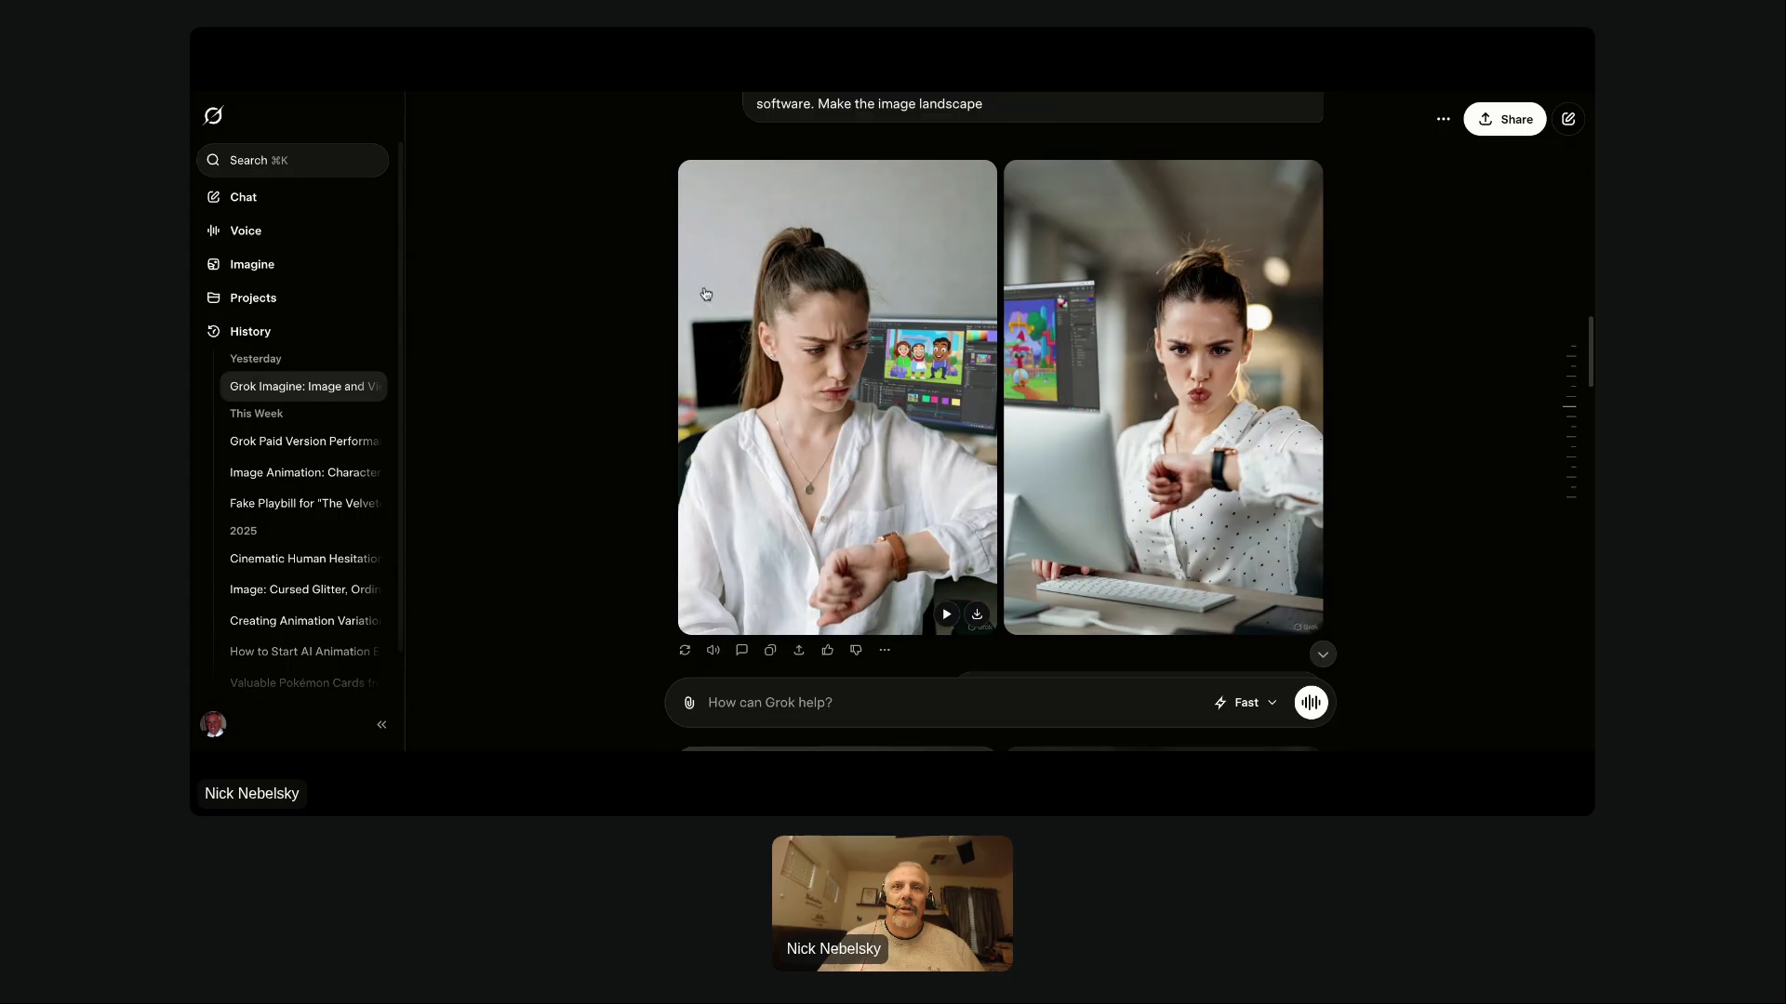
Apply the Post-Apocalypse background to the image of the woman checking her watch beside the cartoon-filled monitor, and view the generated versions.
click(877, 427)
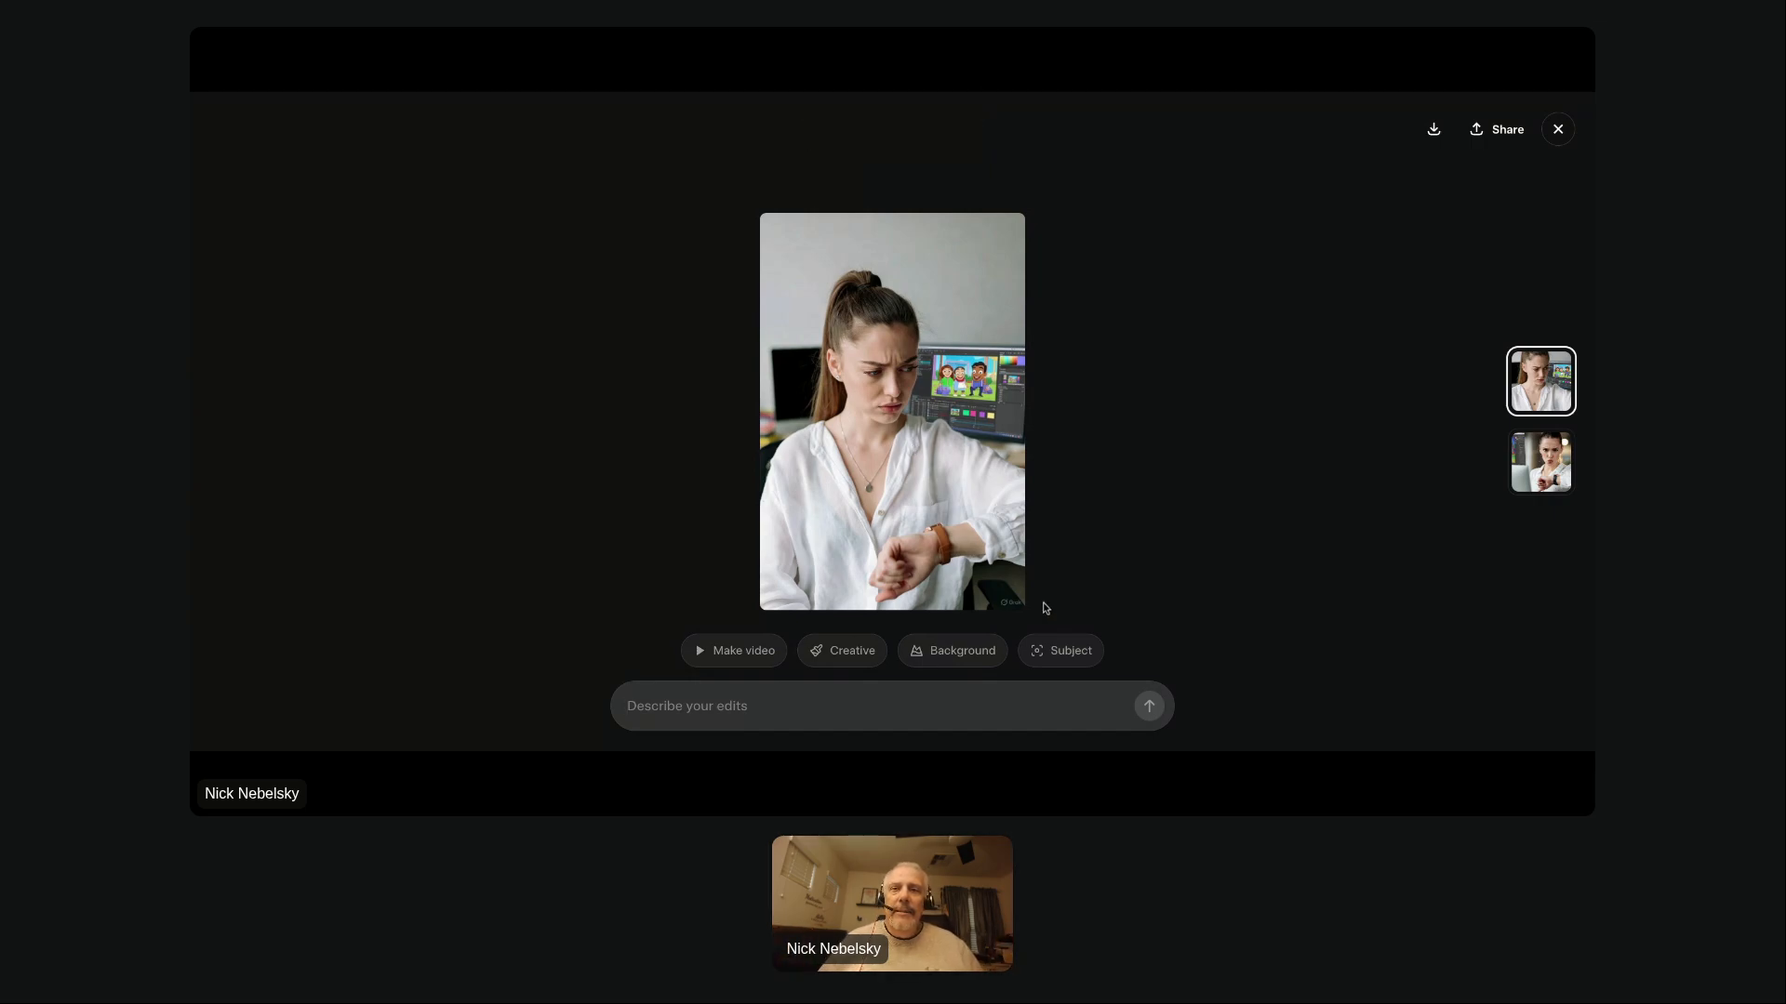
click(953, 660)
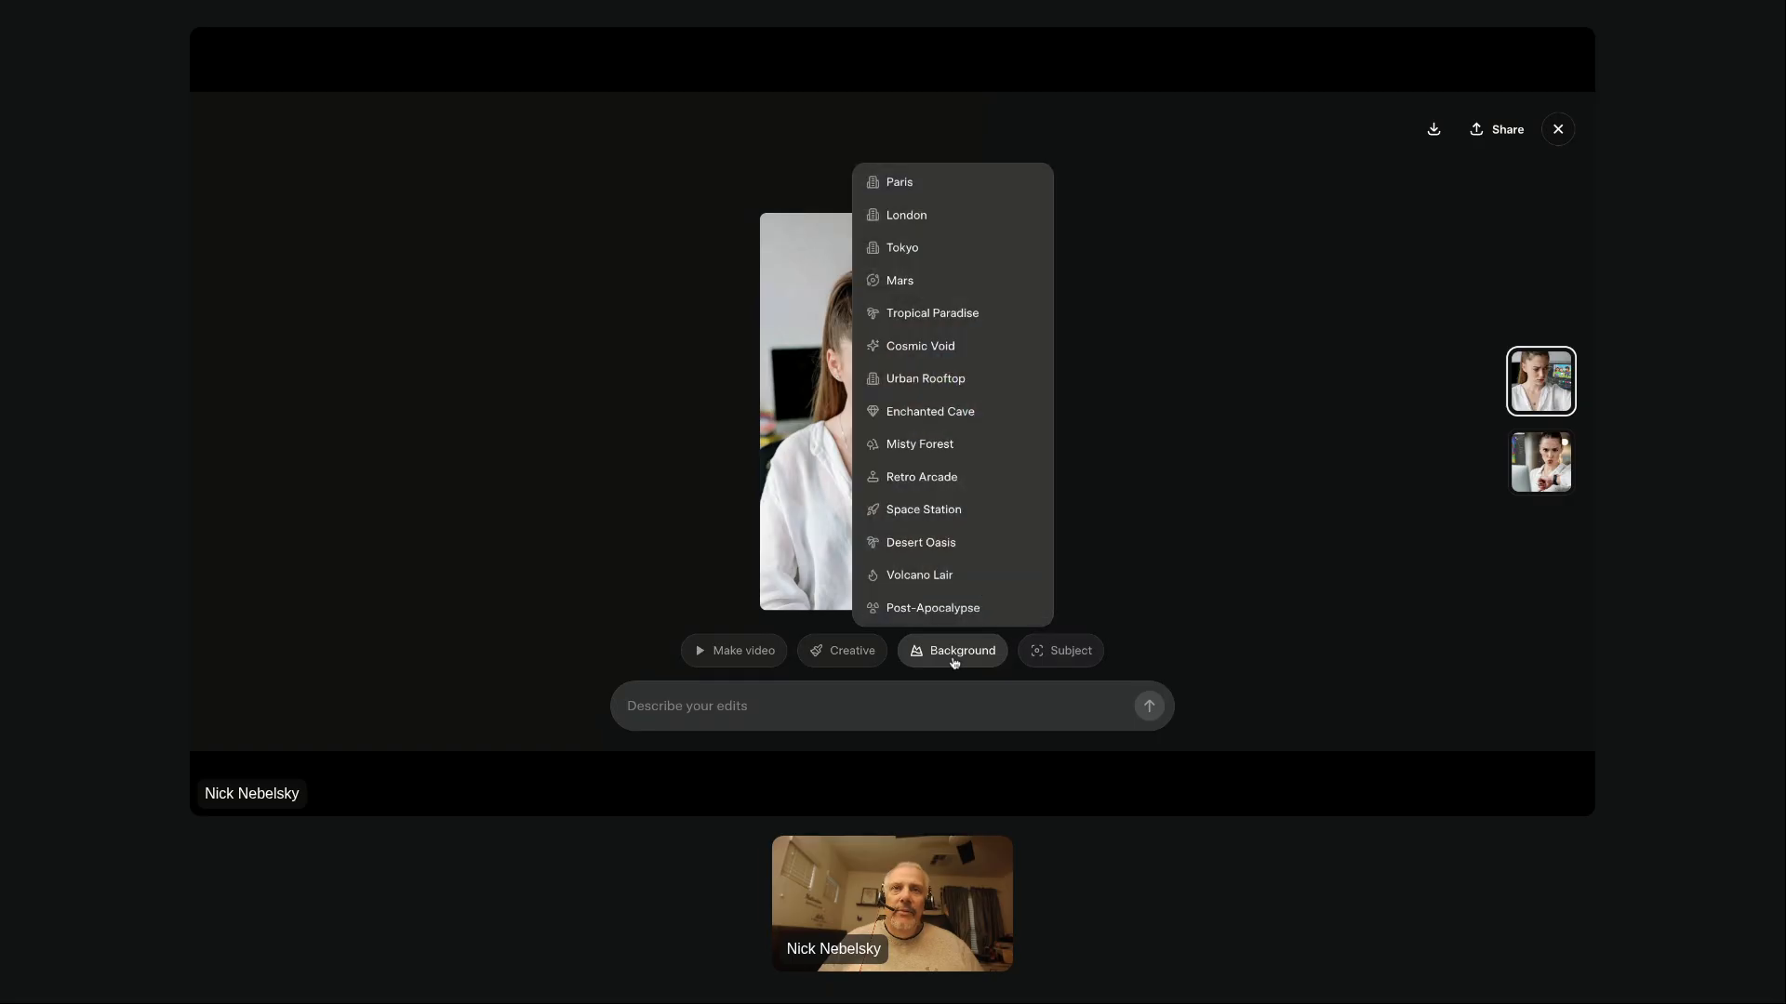
mouse_move(924, 418)
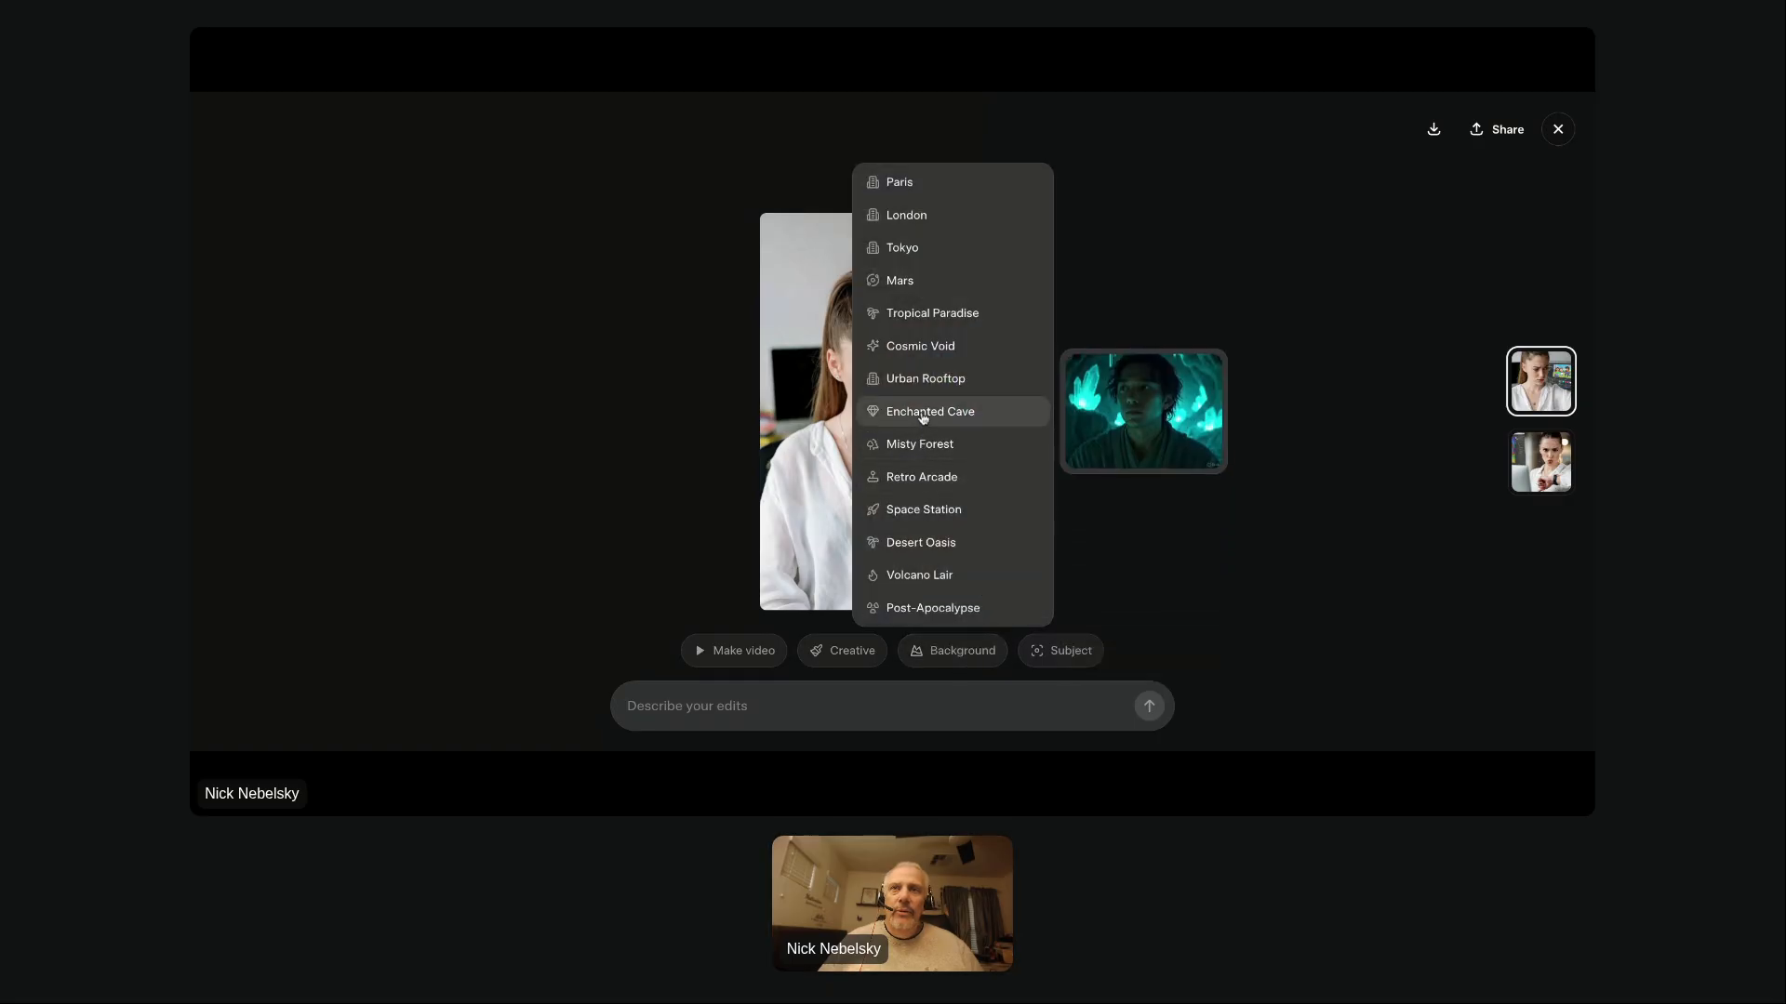
mouse_move(917, 449)
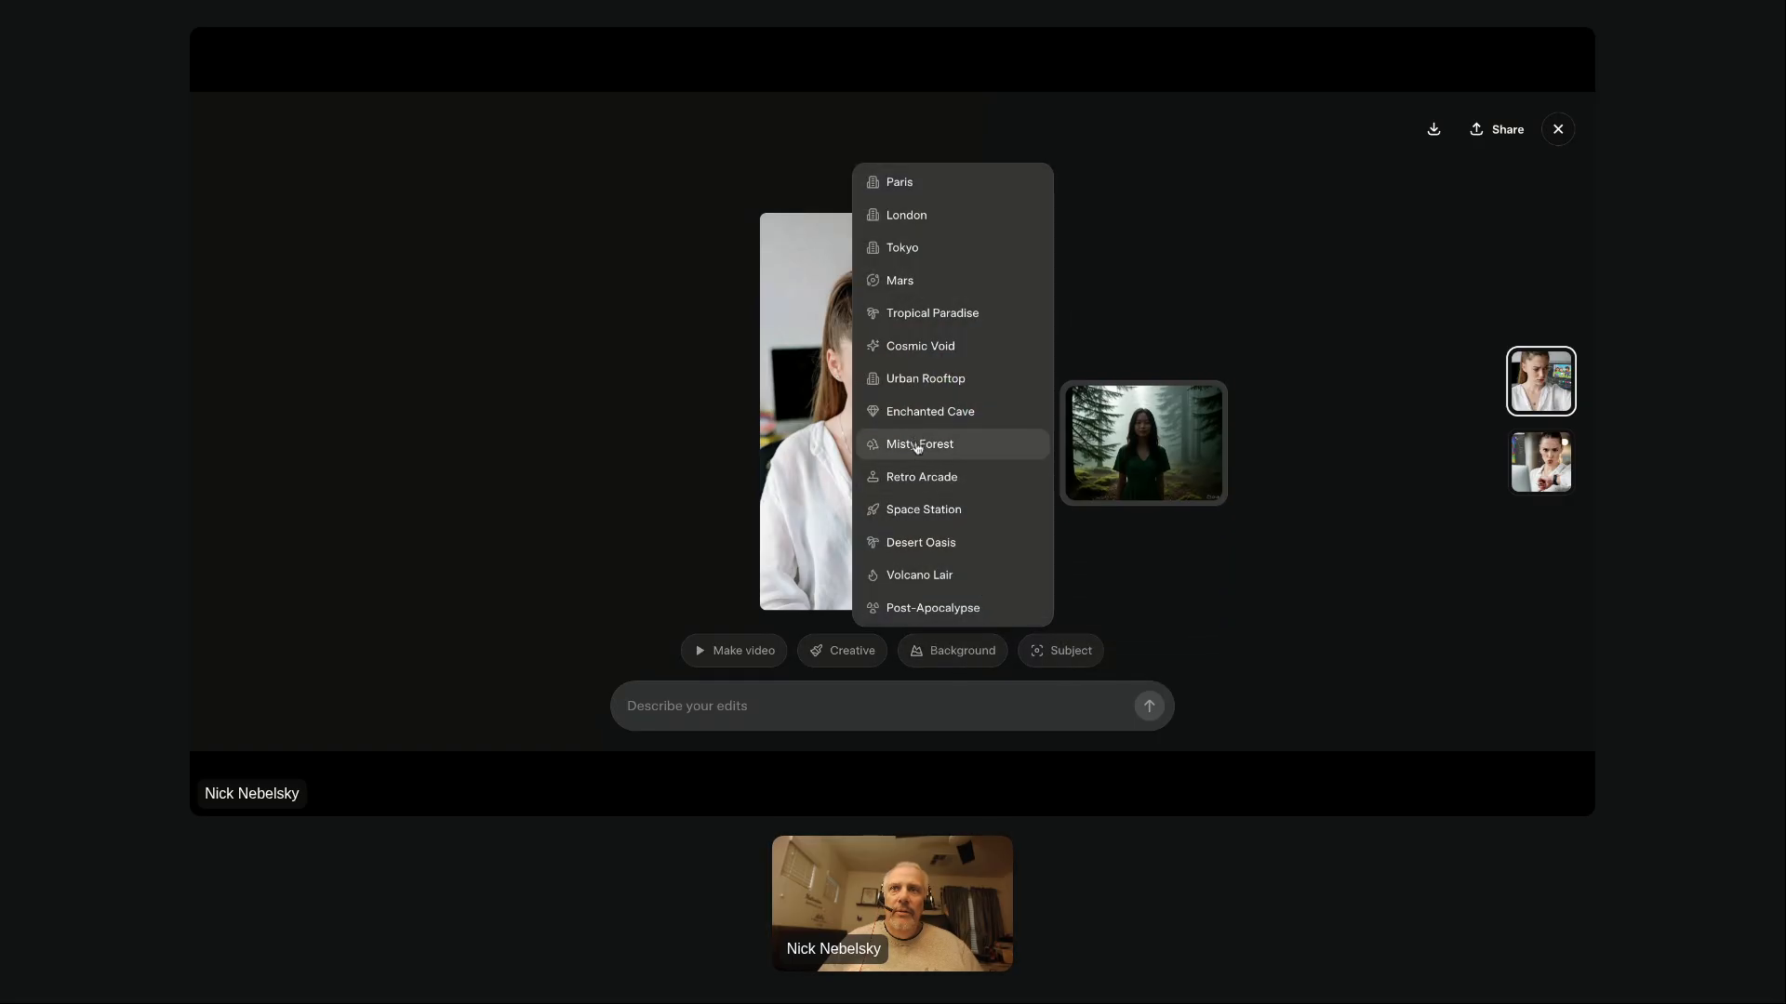
mouse_move(916, 510)
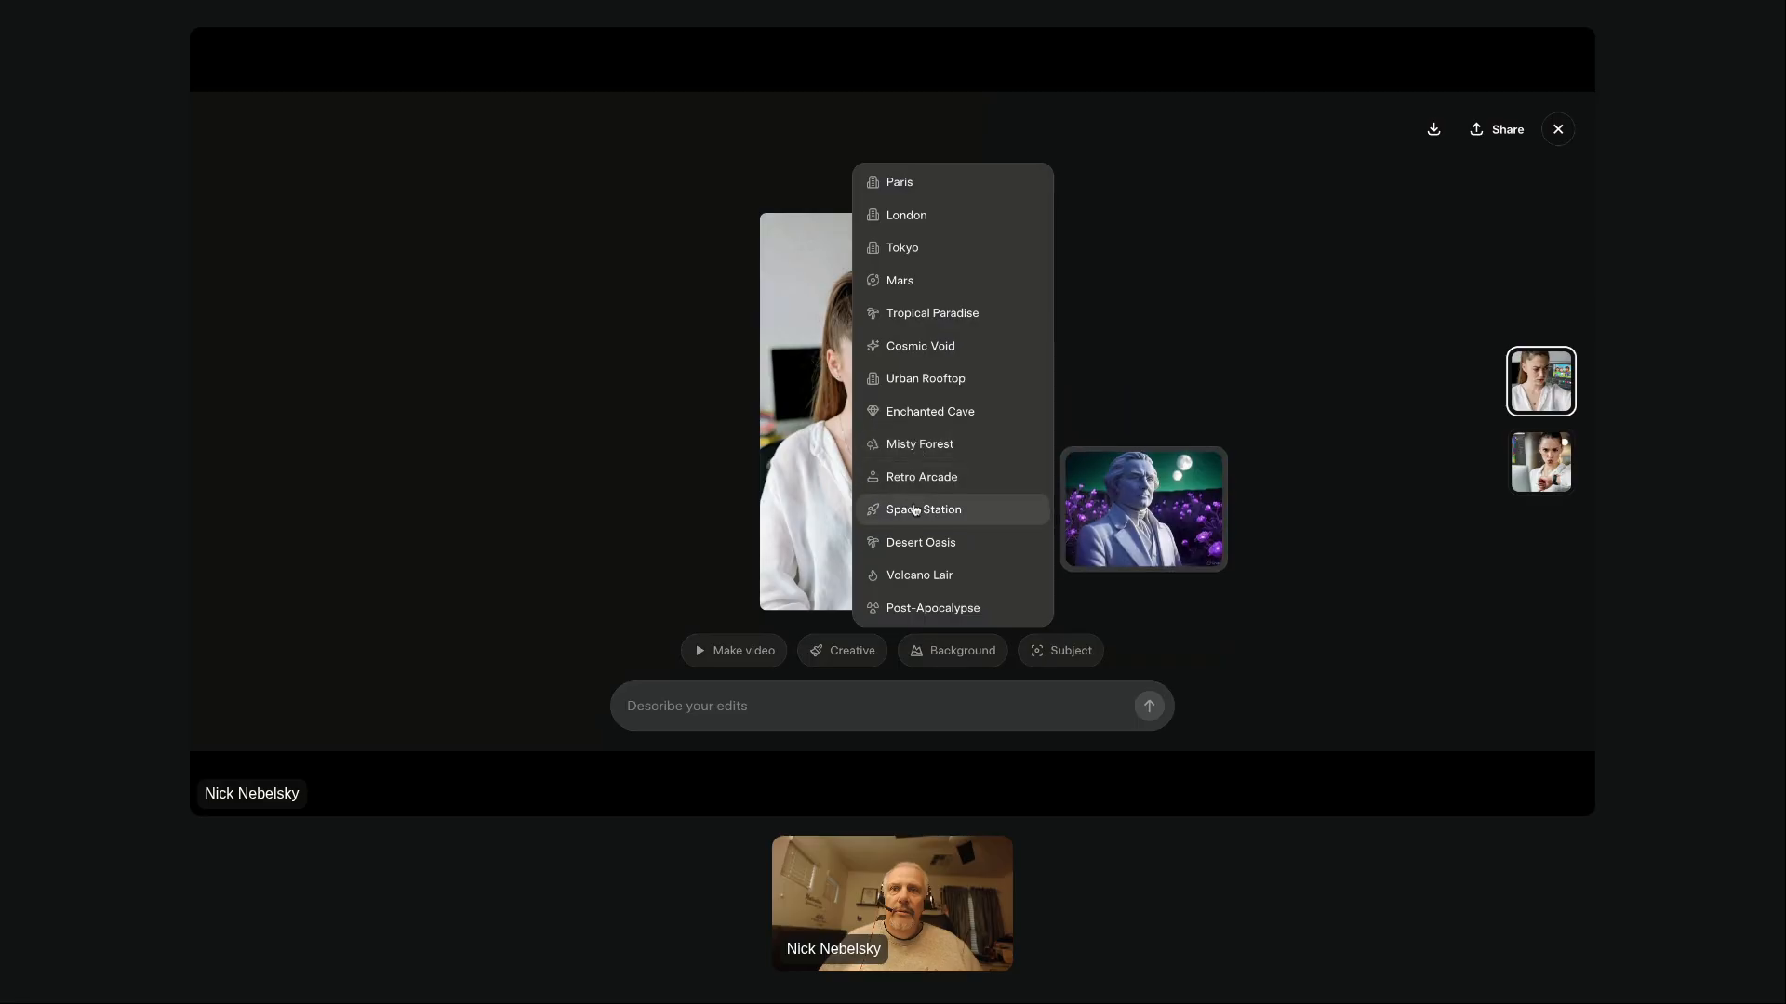
mouse_move(922, 578)
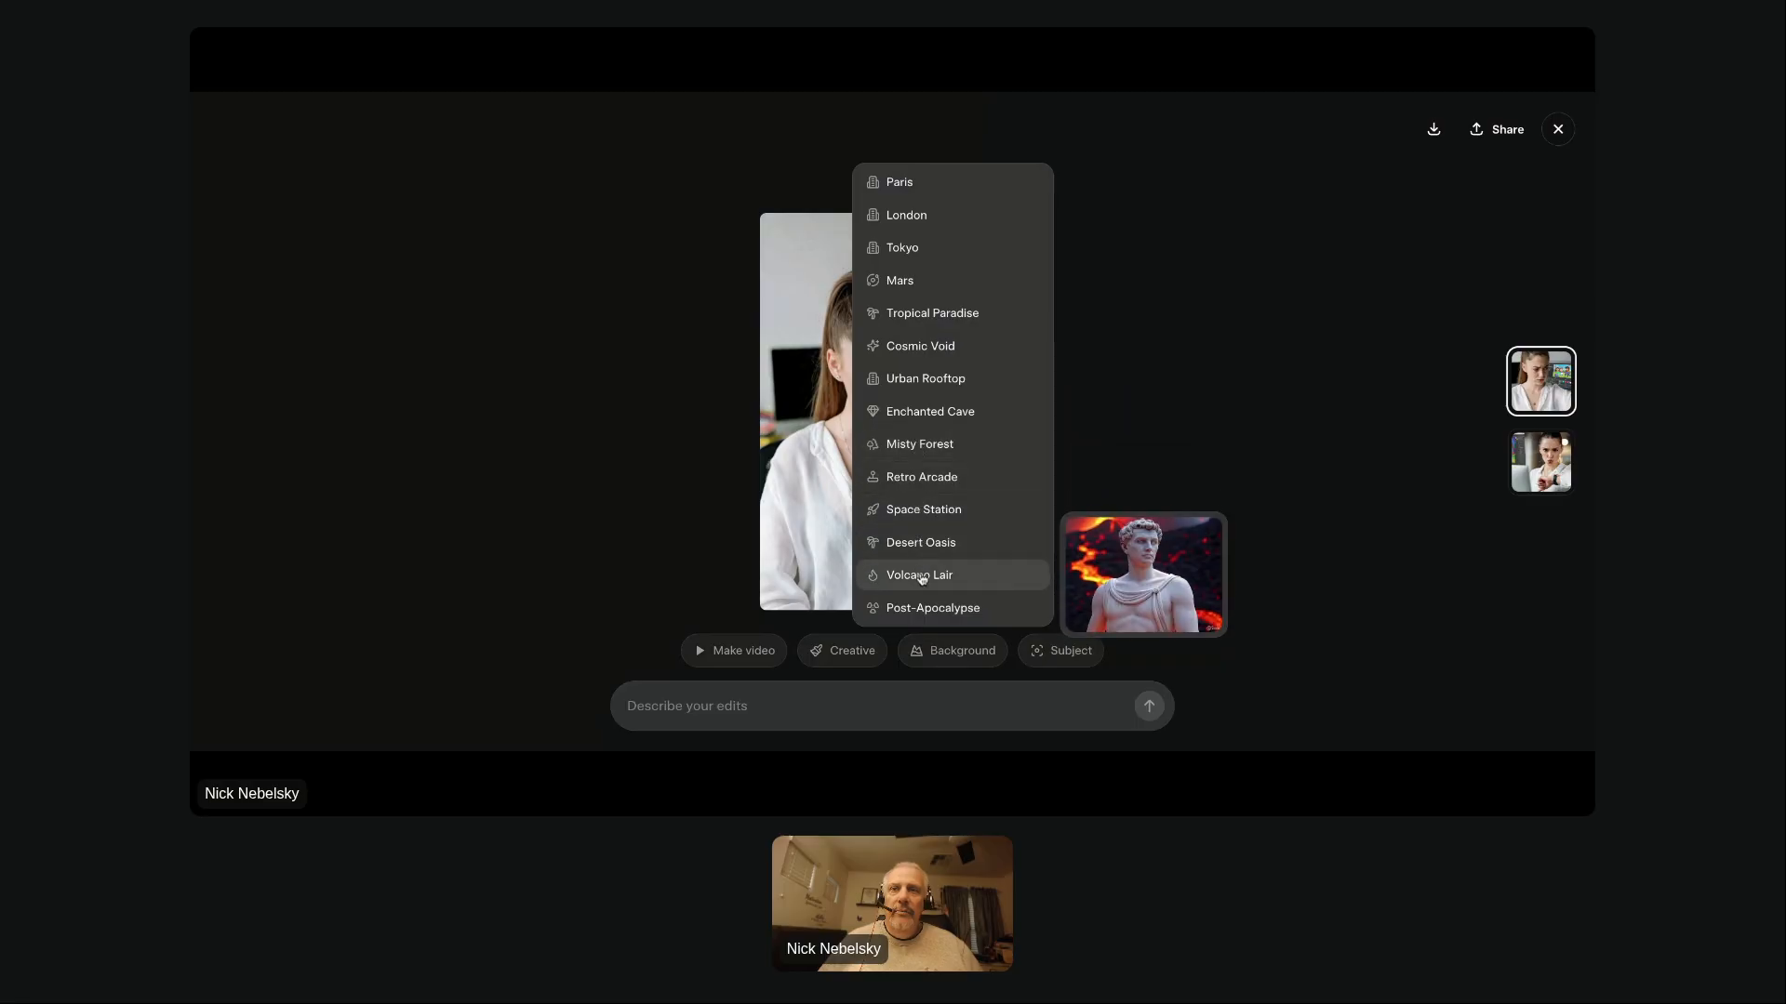
click(923, 610)
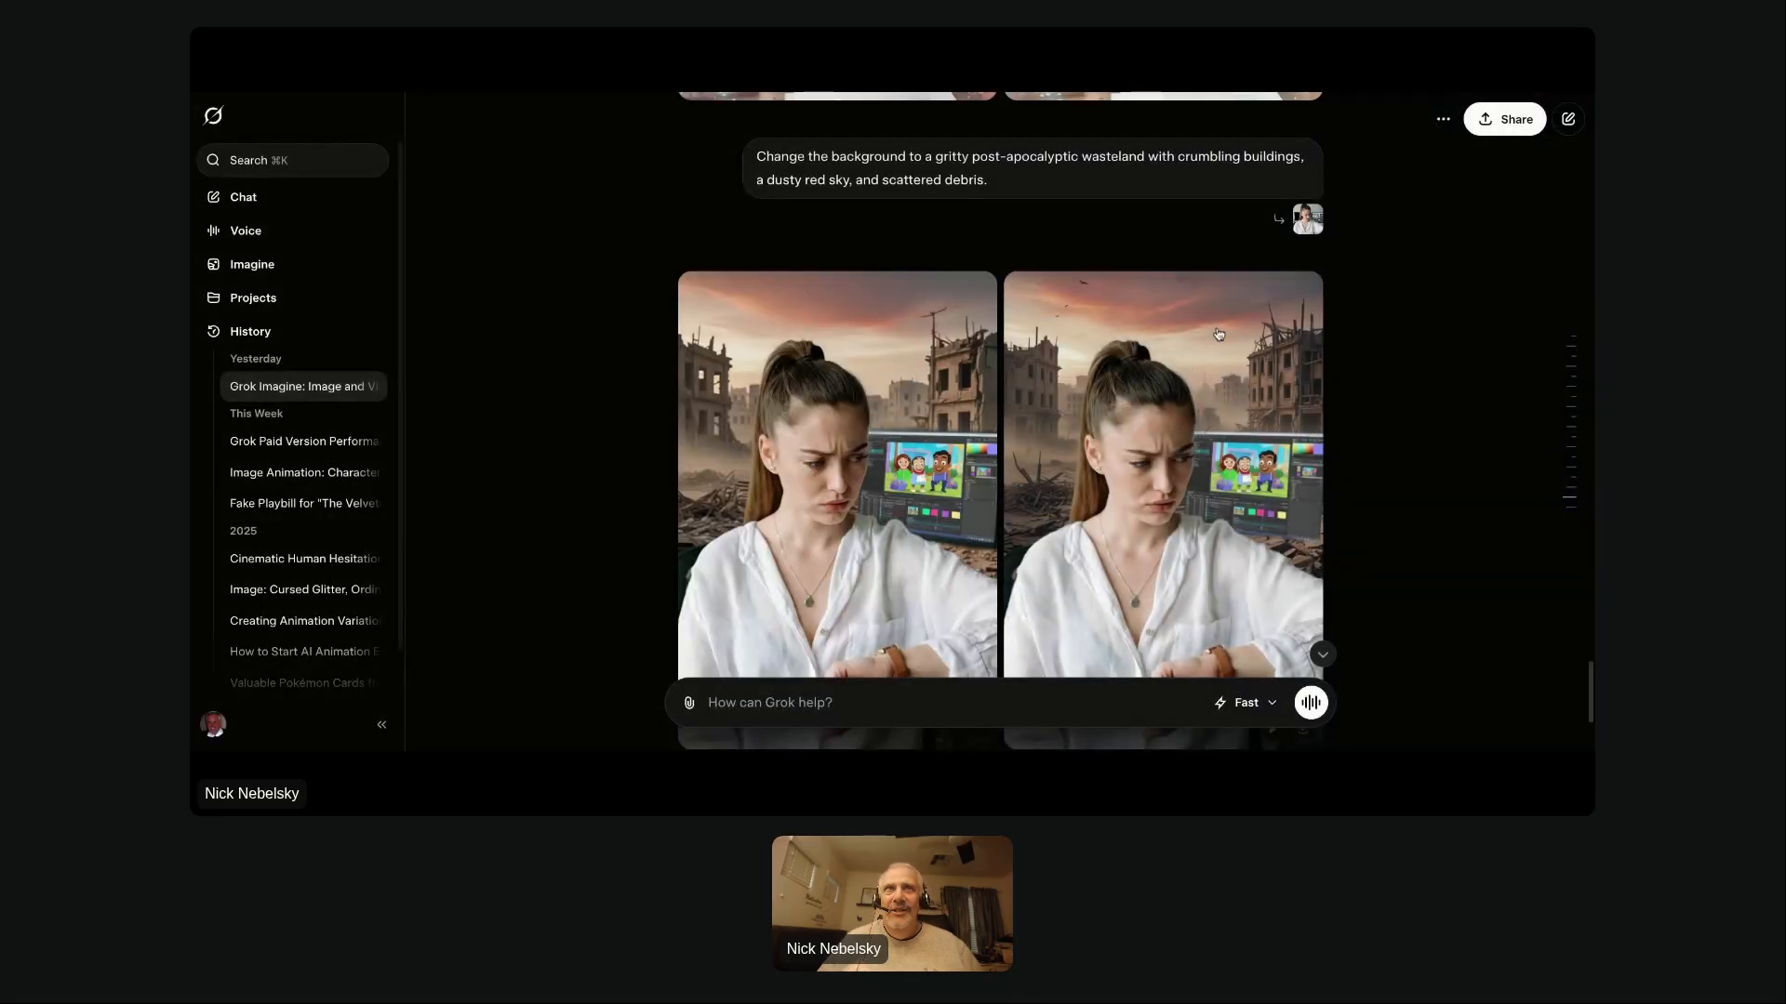
scroll(1204, 321, down, 2)
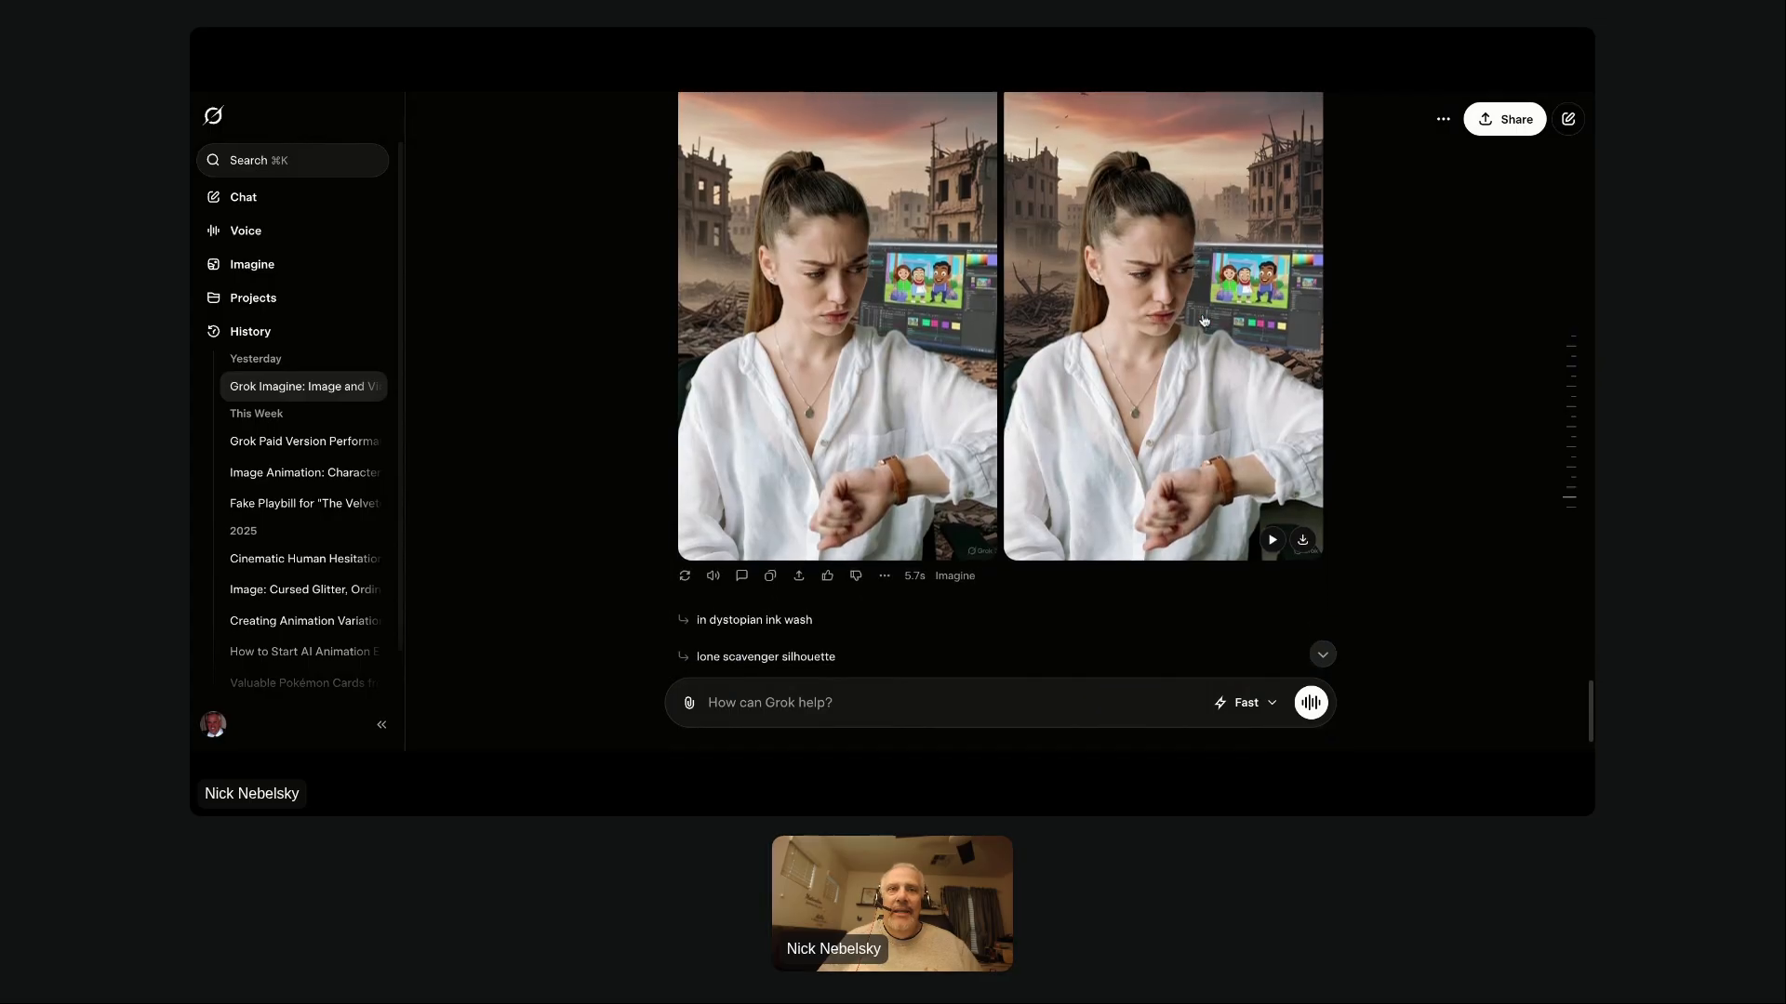
Return to the start of the conversation and read through the listed image and video generation features of Grok Imagine.
scroll(1205, 322, up, 4)
scroll(1205, 322, up, 8)
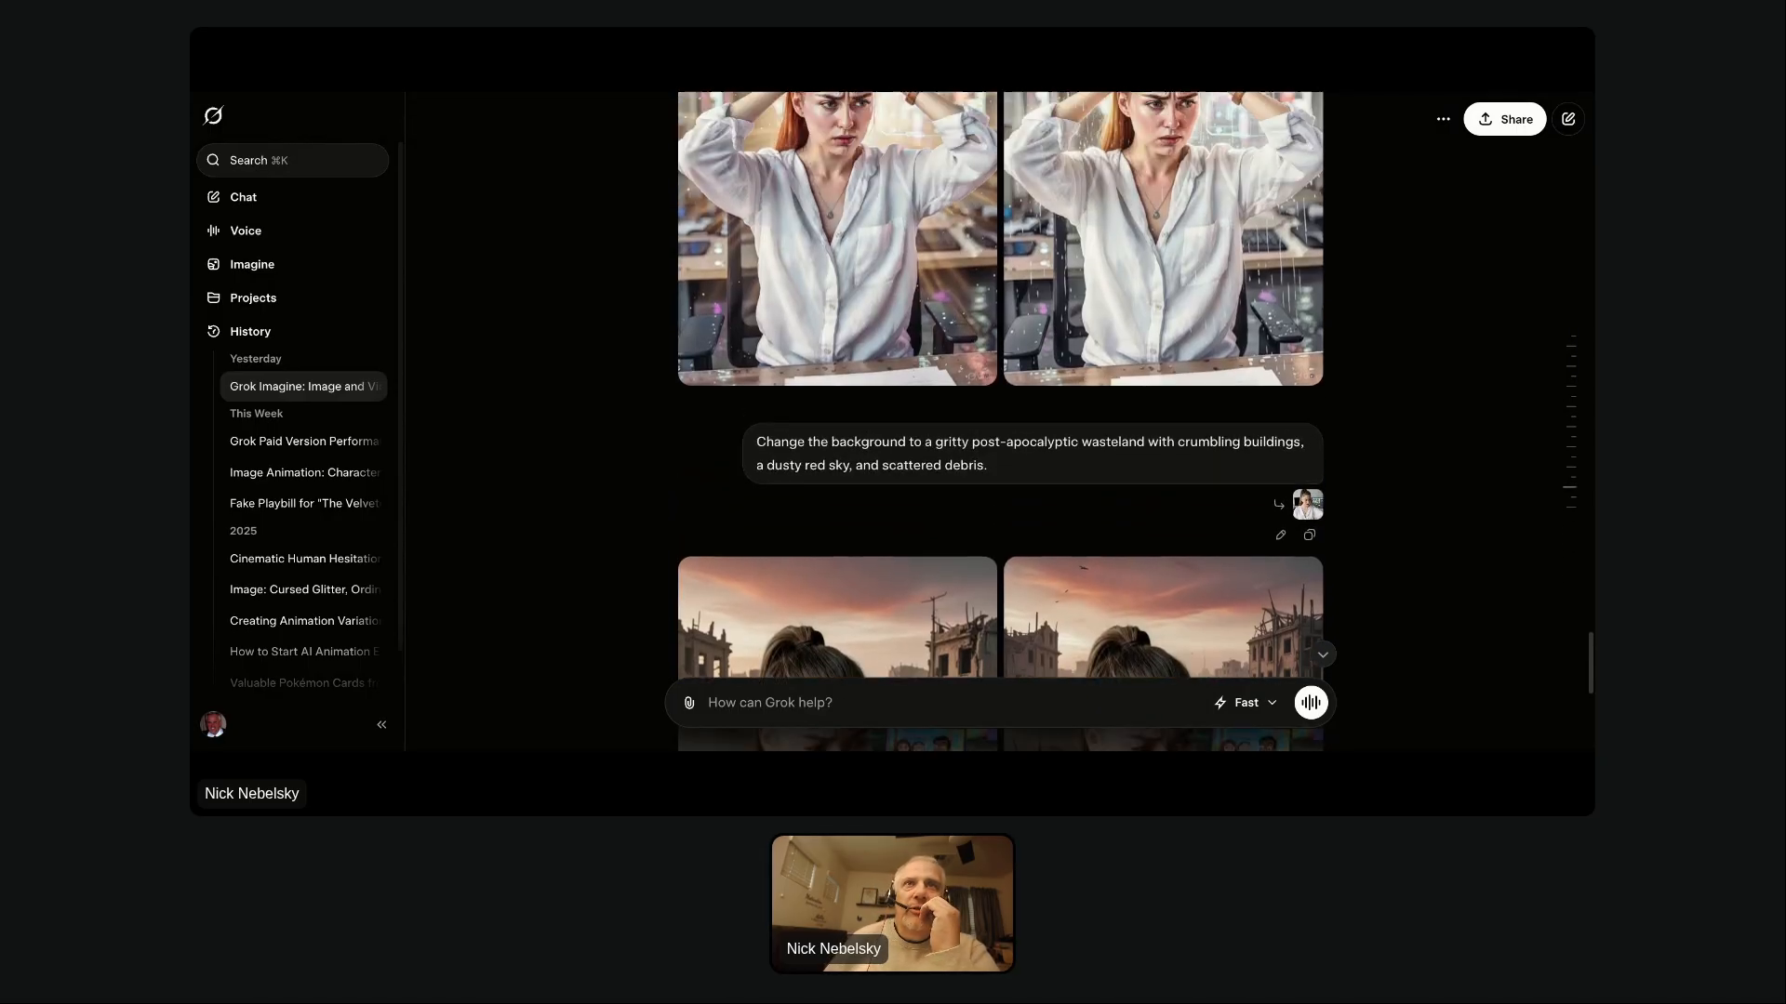
scroll(1205, 322, up, 15)
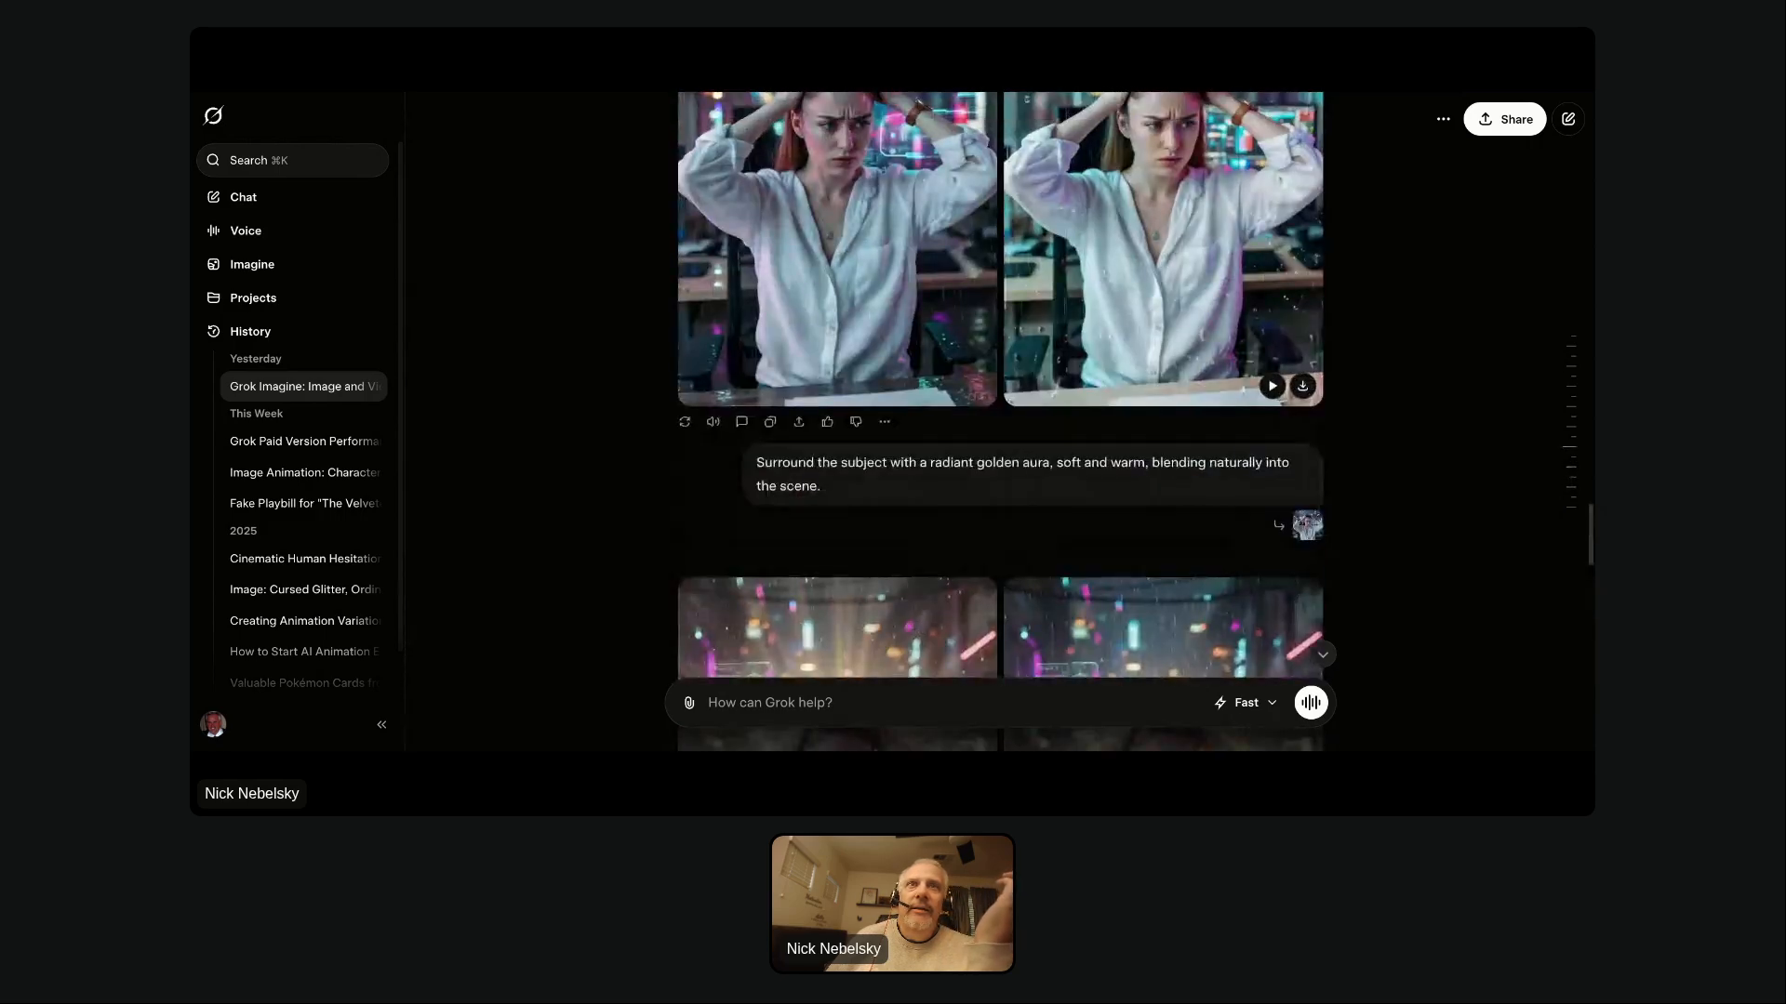
scroll(1204, 322, up, 15)
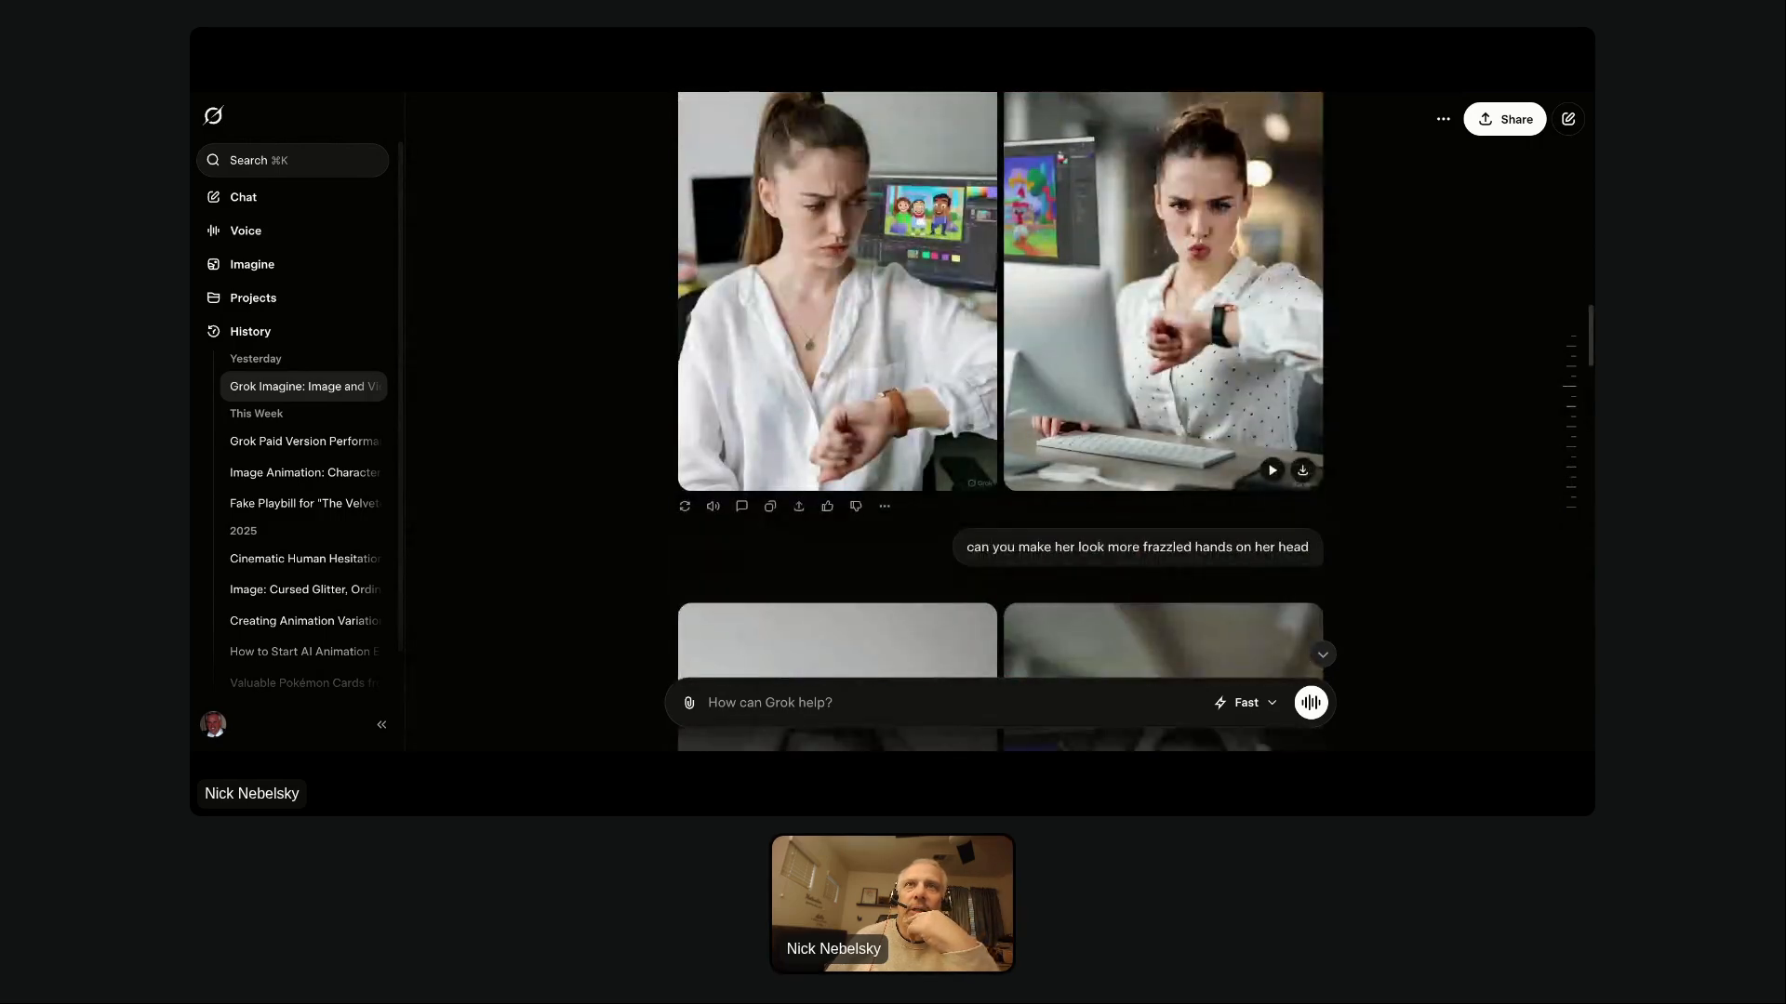
scroll(1205, 322, up, 12)
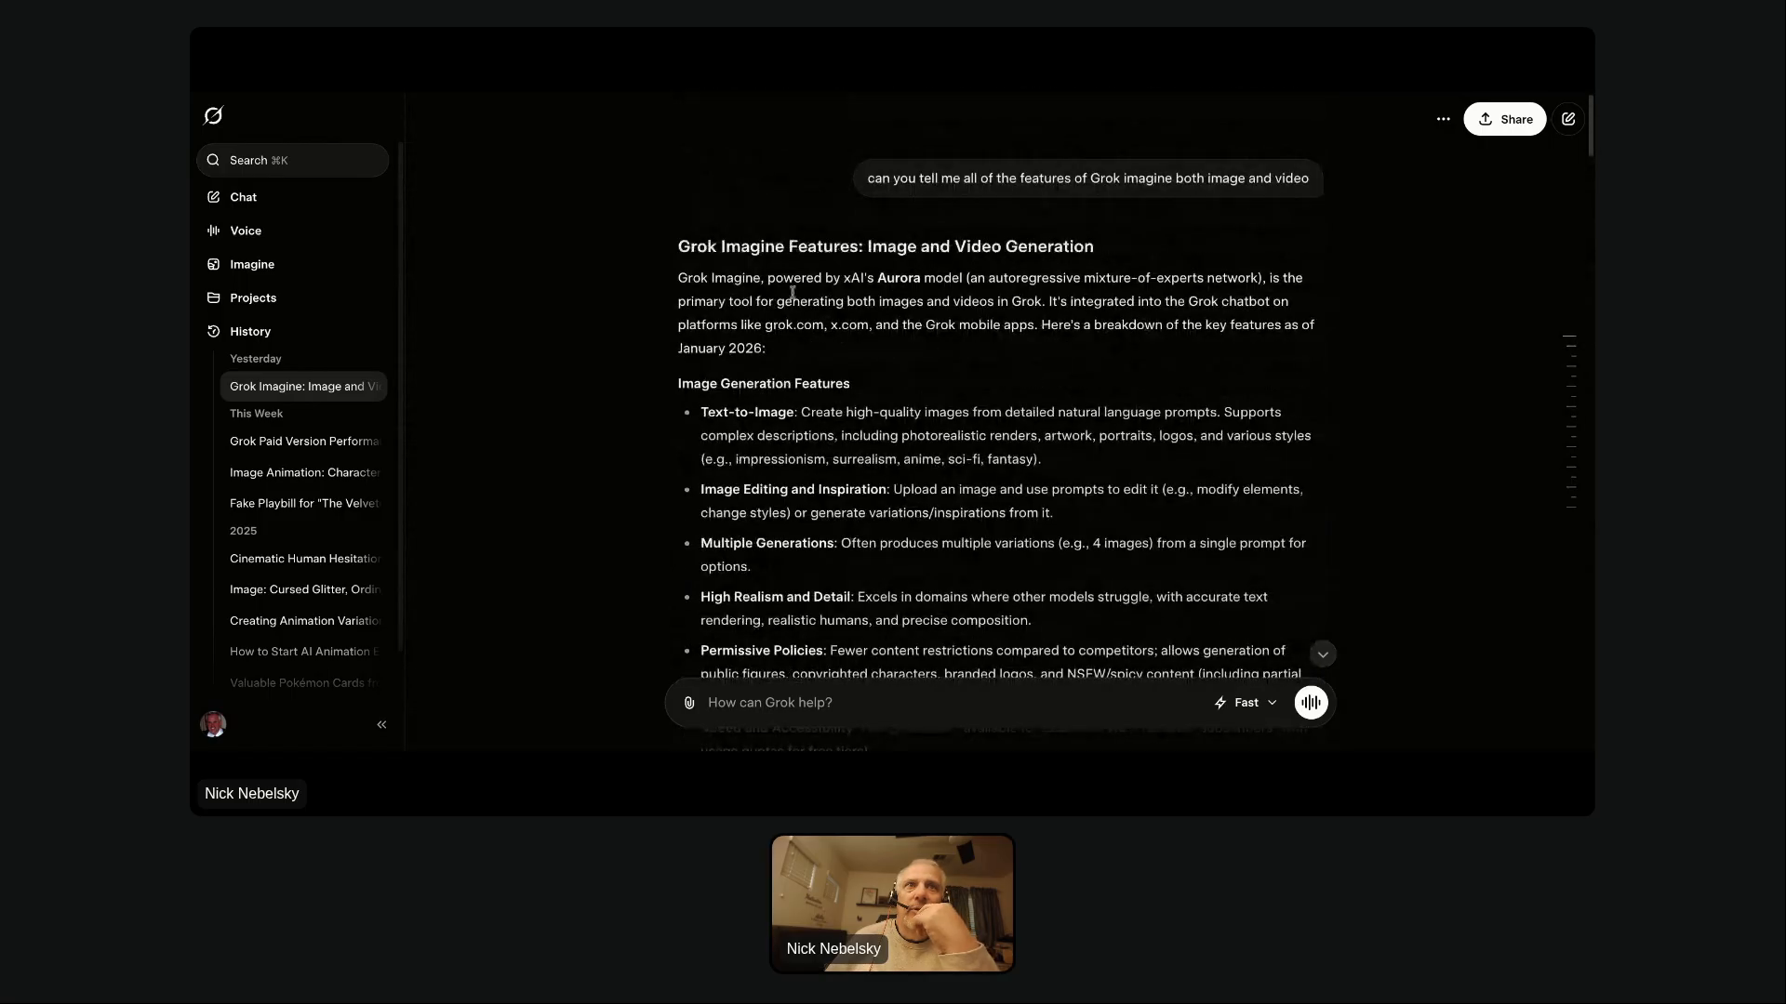
scroll(837, 317, down, 2)
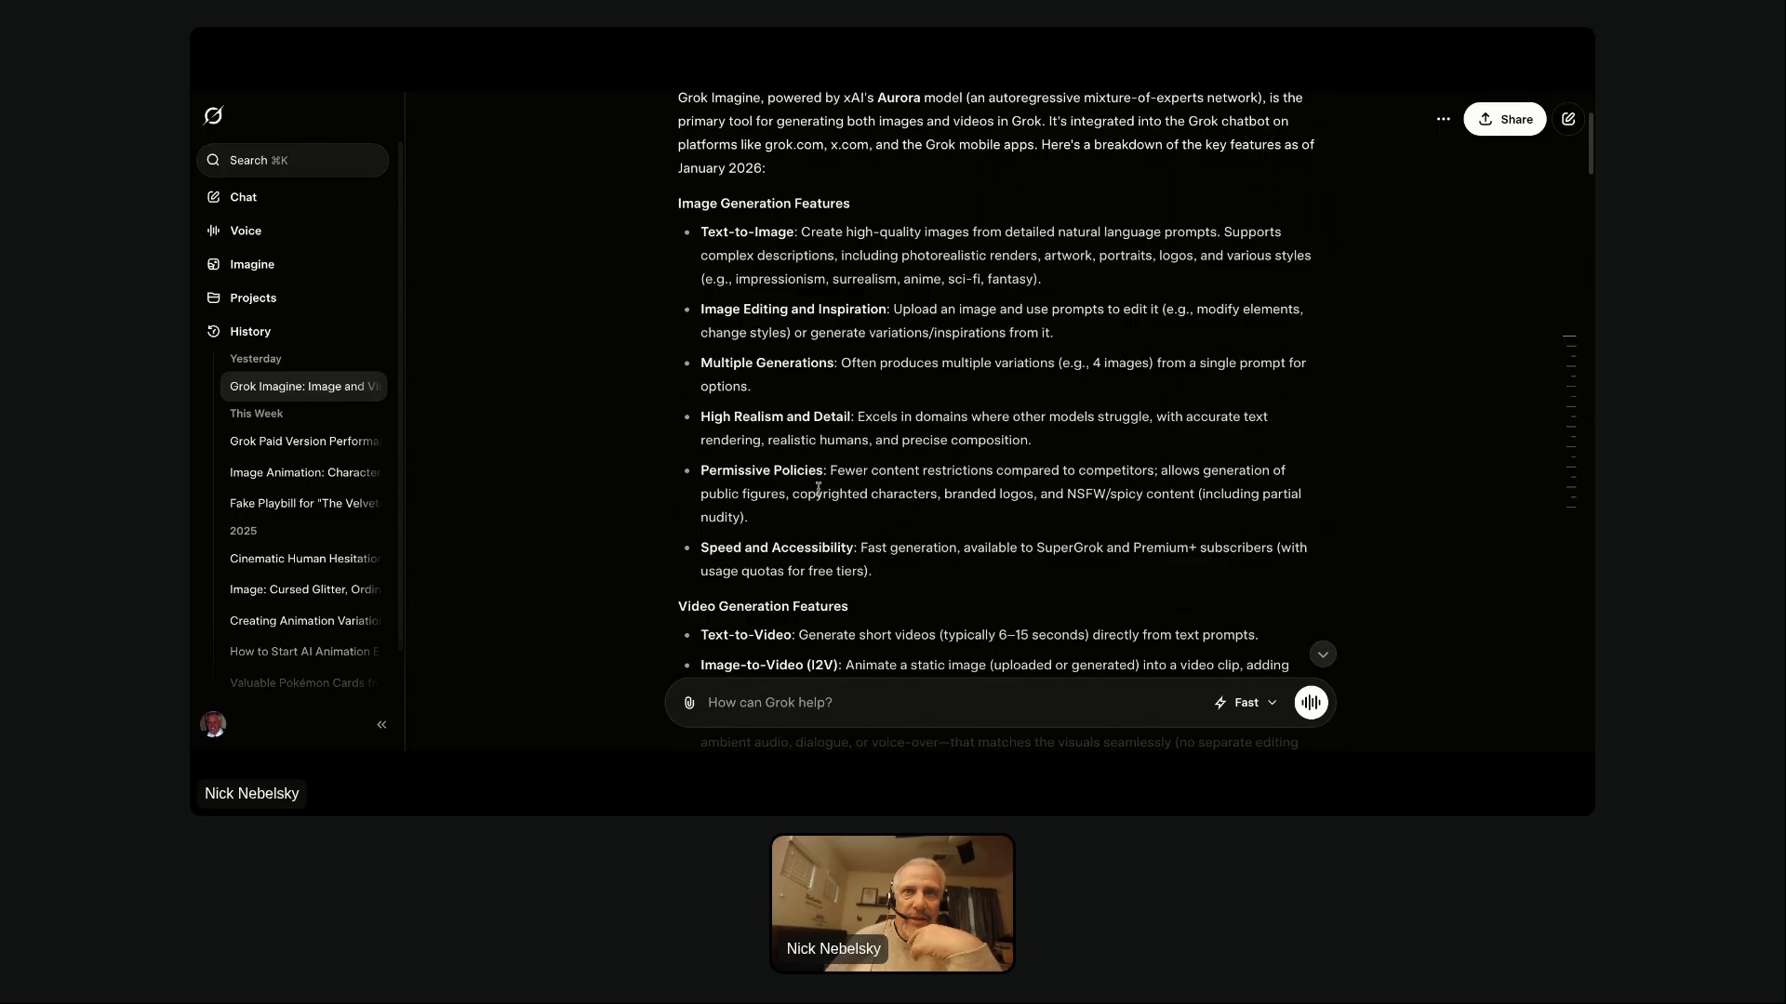
scroll(949, 502, down, 2)
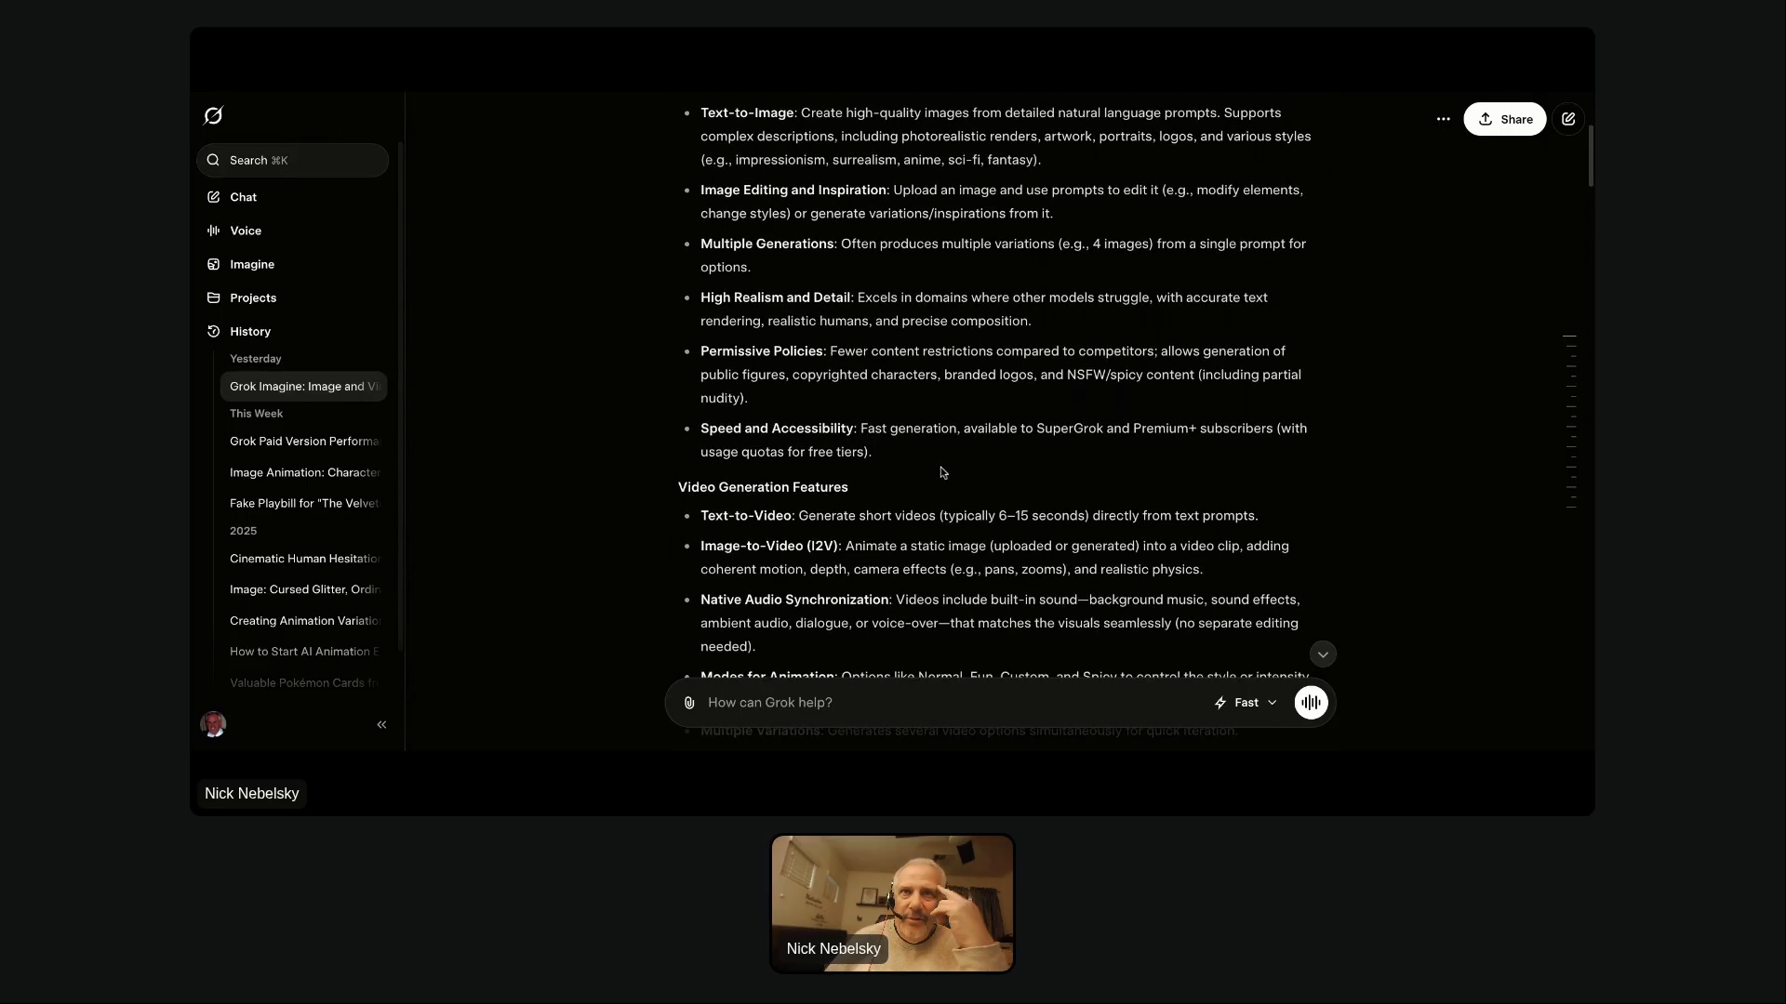
scroll(942, 472, down, 1)
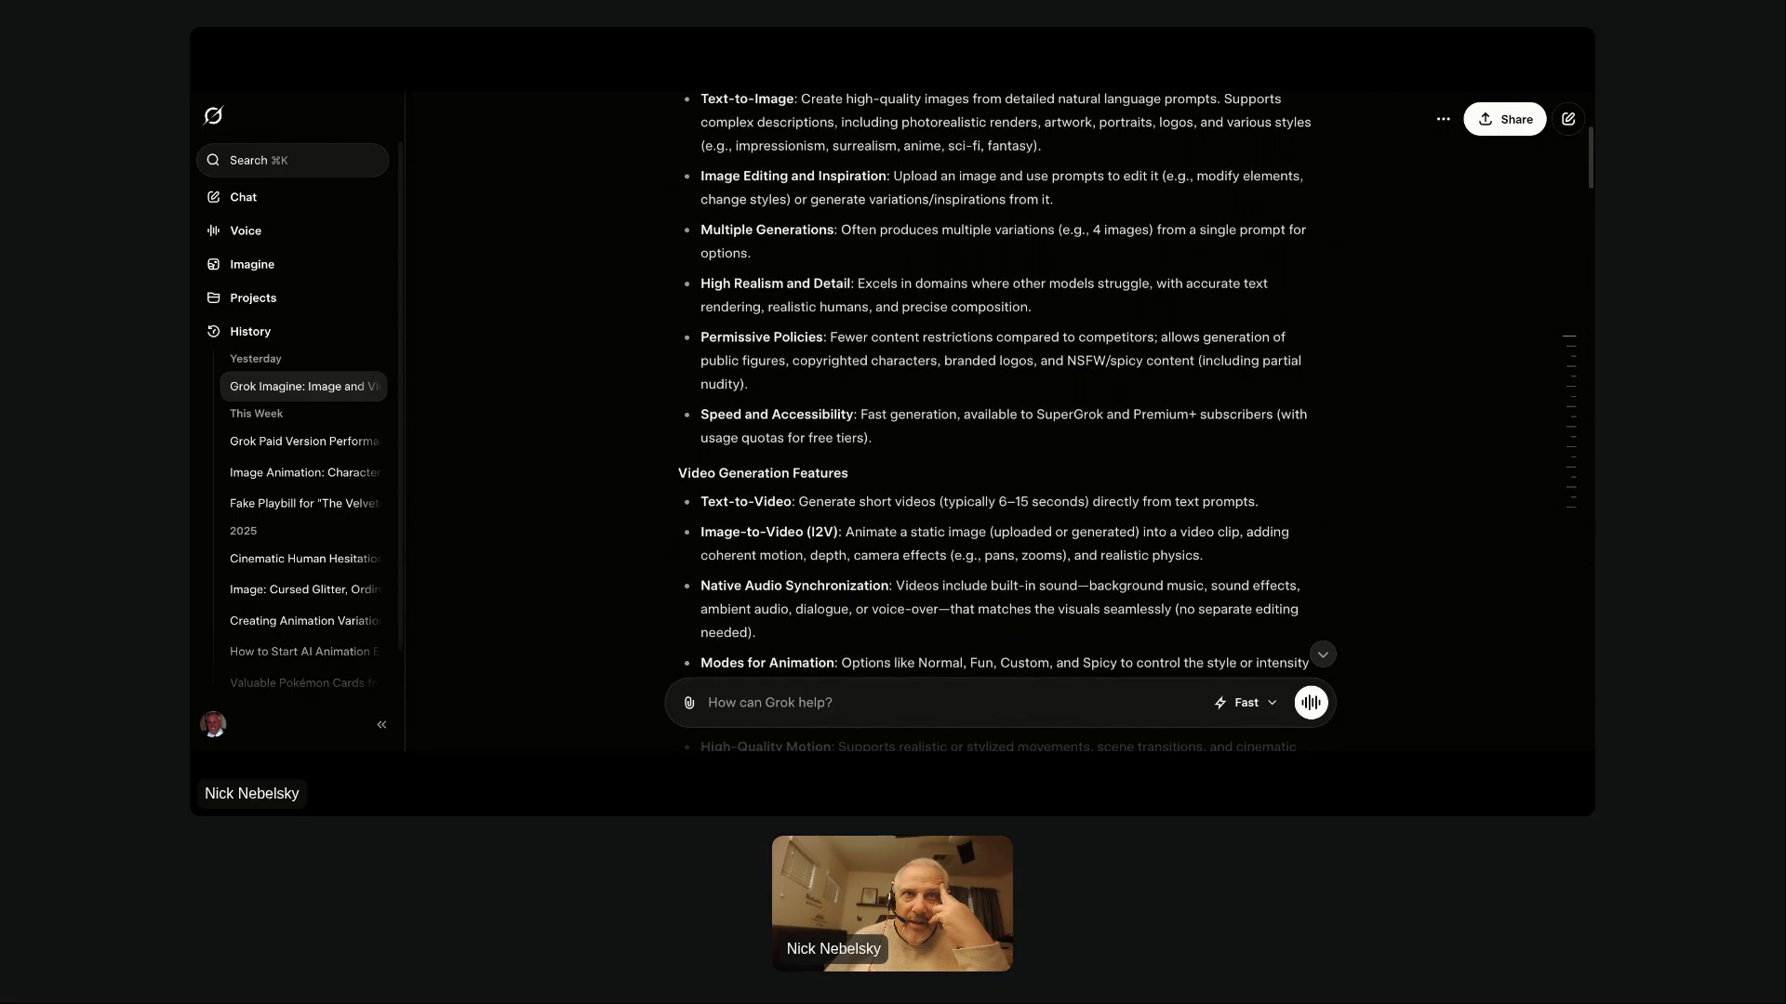
scroll(995, 419, down, 1)
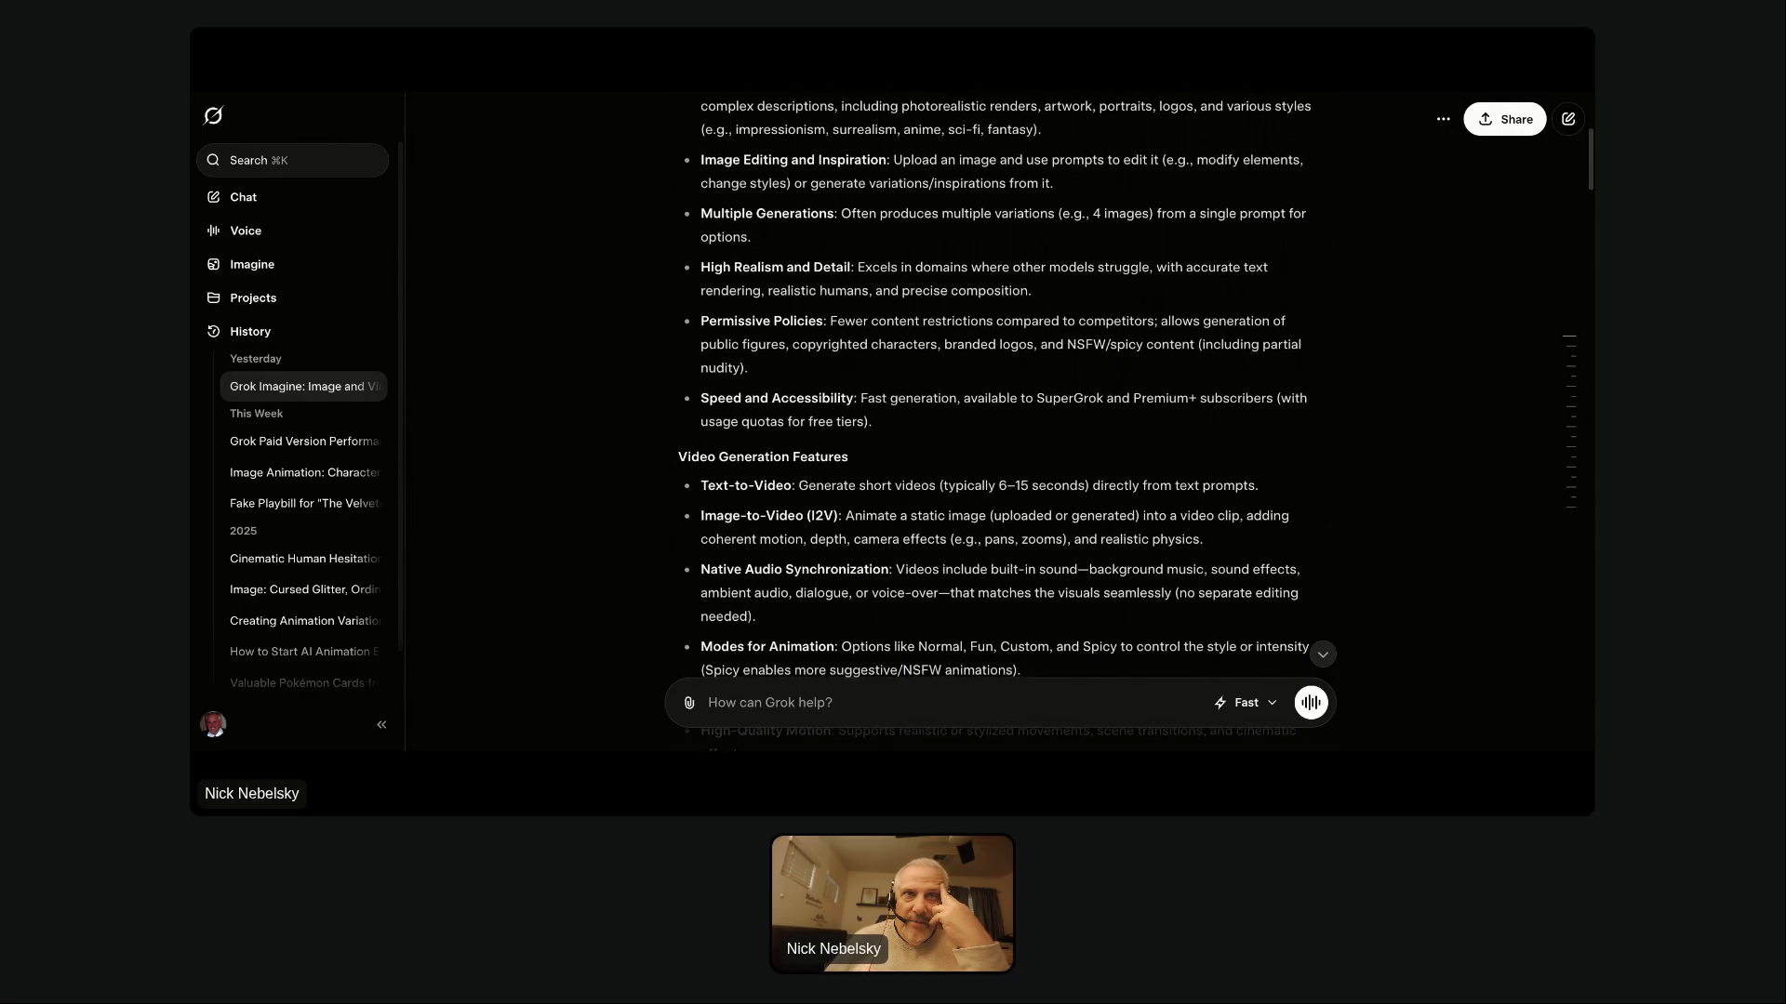
scroll(995, 419, down, 1)
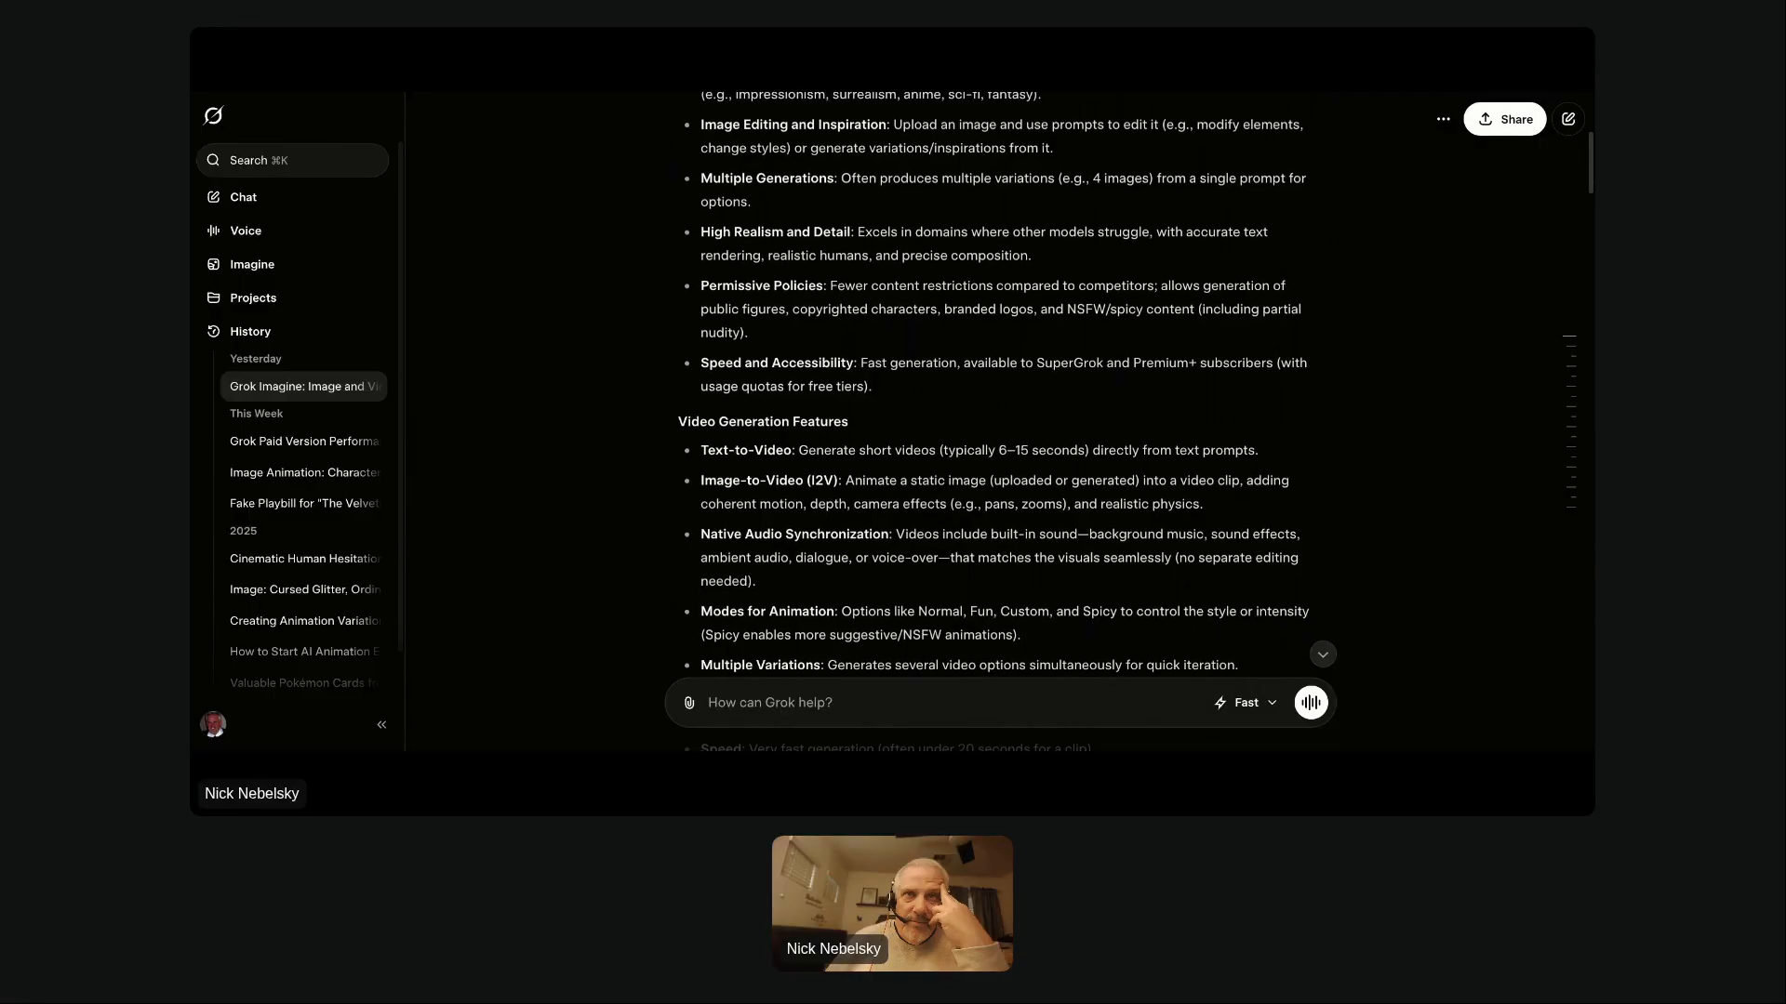
scroll(995, 418, down, 1)
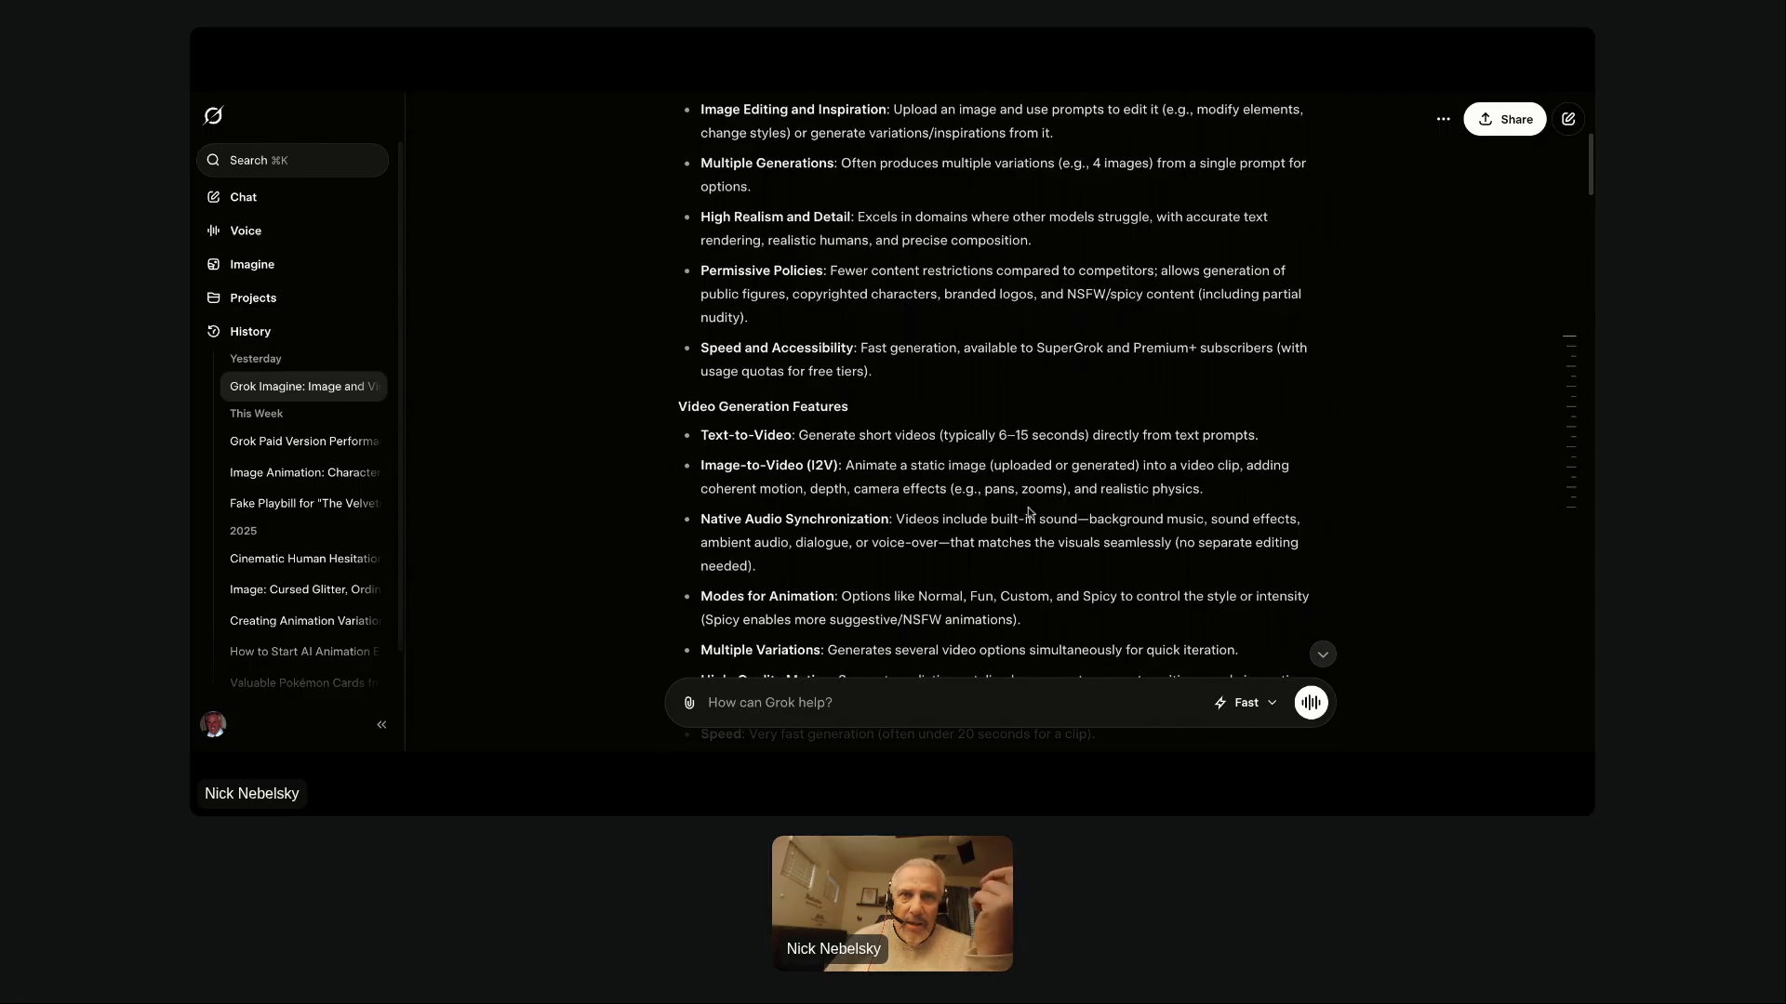
scroll(1029, 512, down, 1)
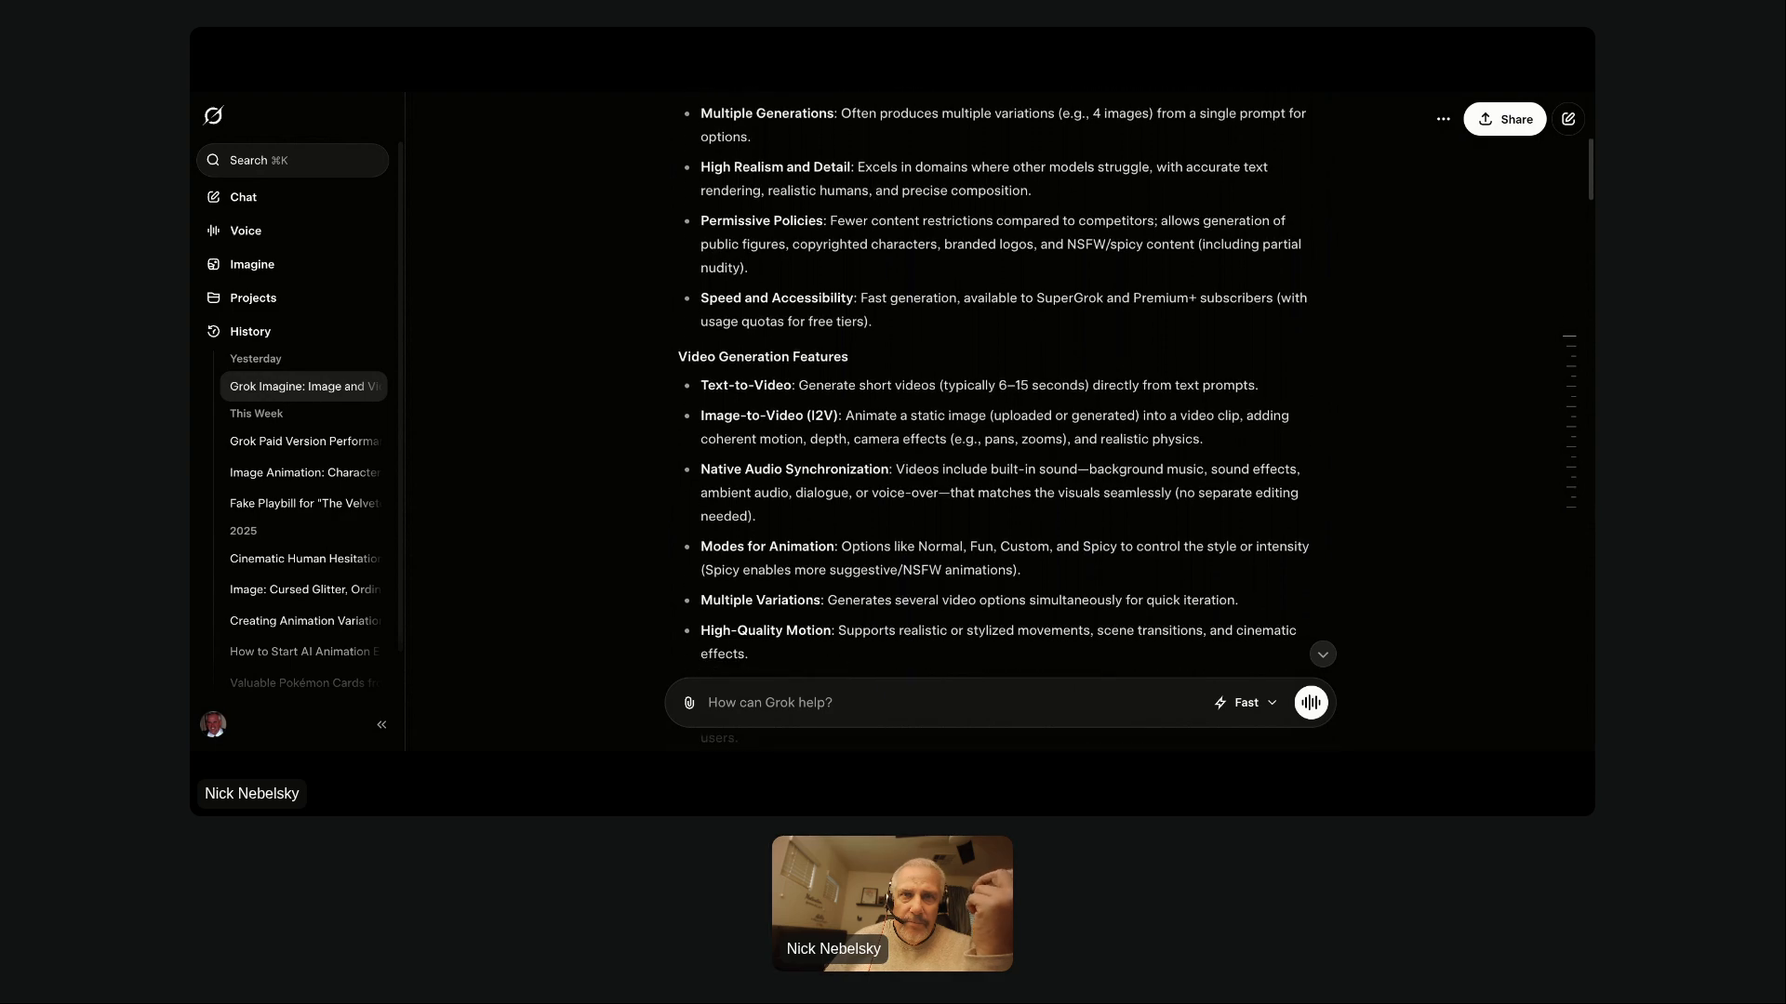
Read through the Video Generation Features list and highlight the High-Quality Motion entry.
scroll(1030, 512, down, 1)
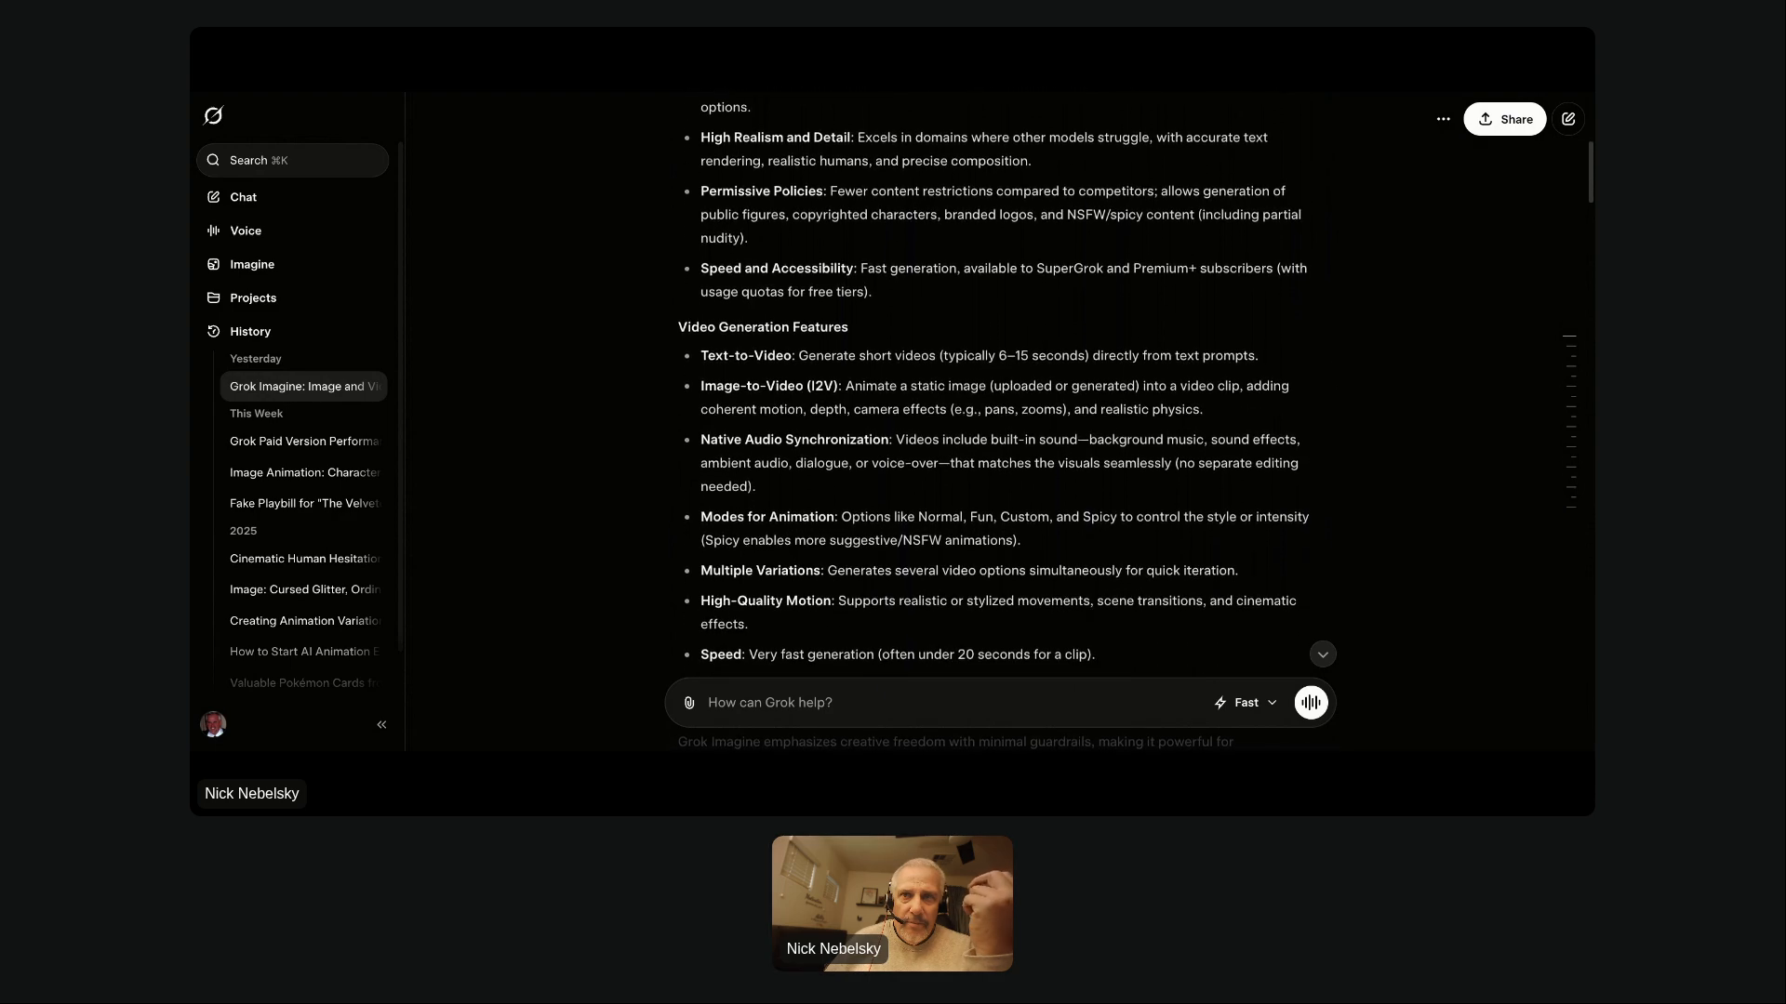
scroll(1029, 513, down, 2)
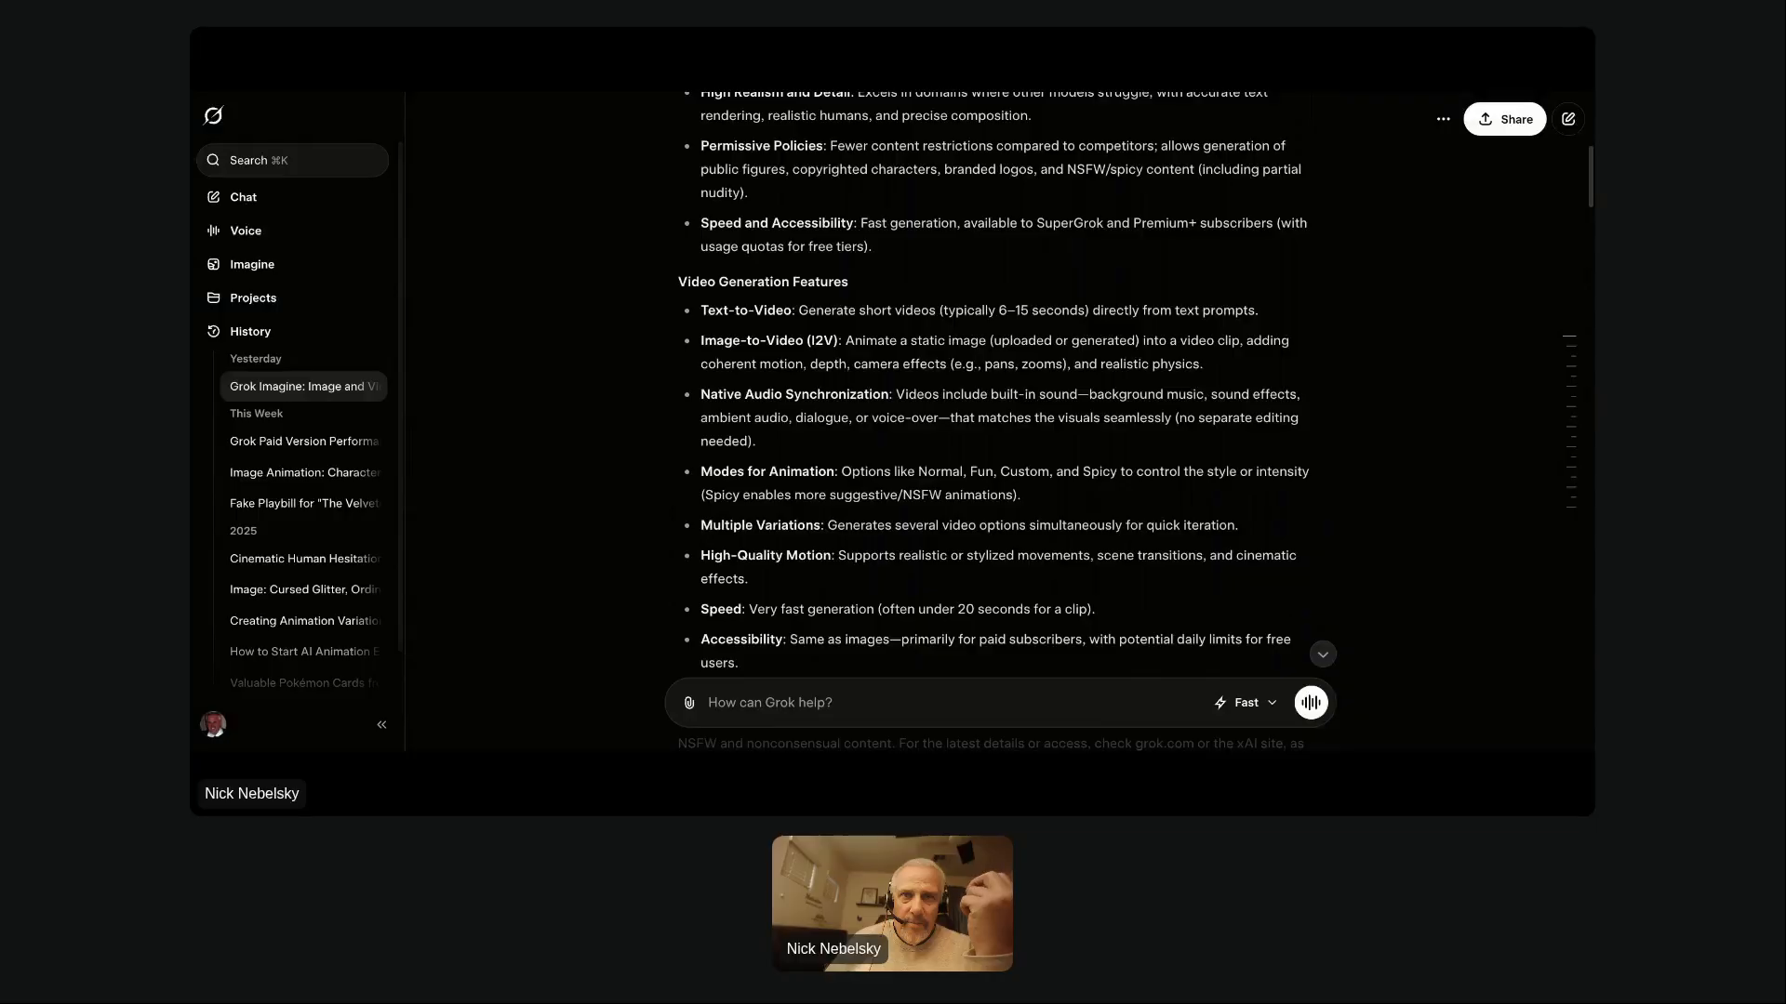
scroll(1029, 513, down, 1)
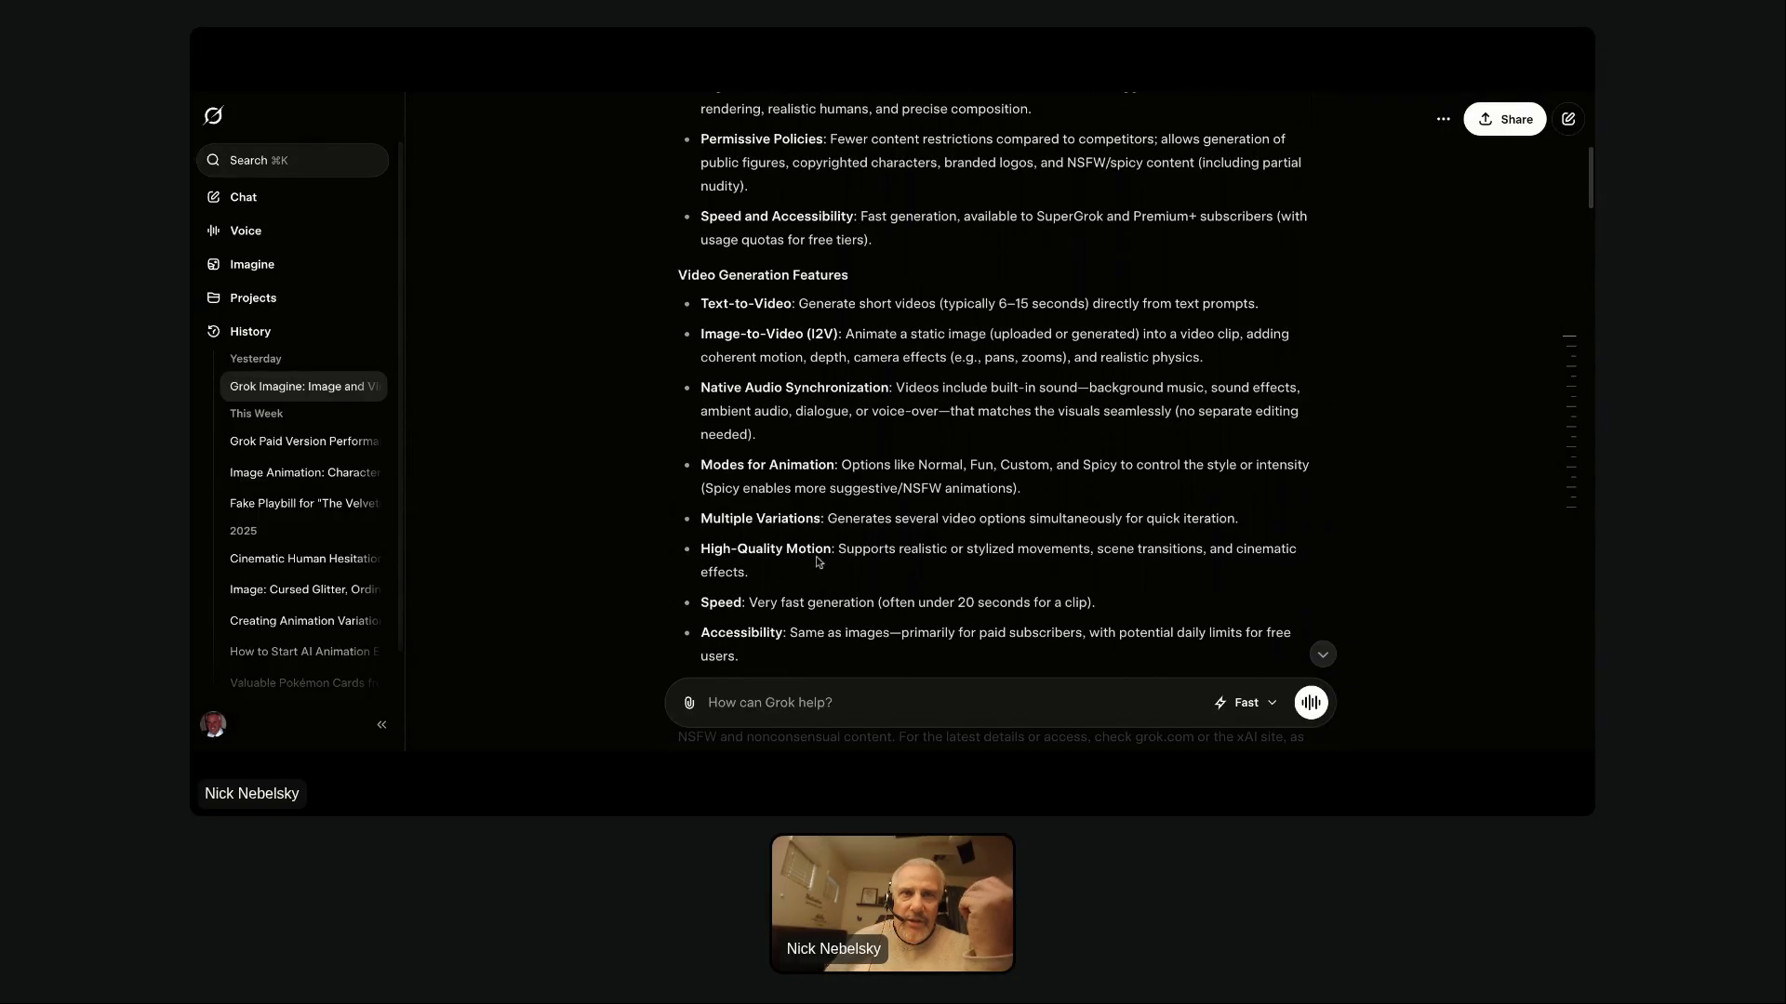
scroll(765, 554, down, 1)
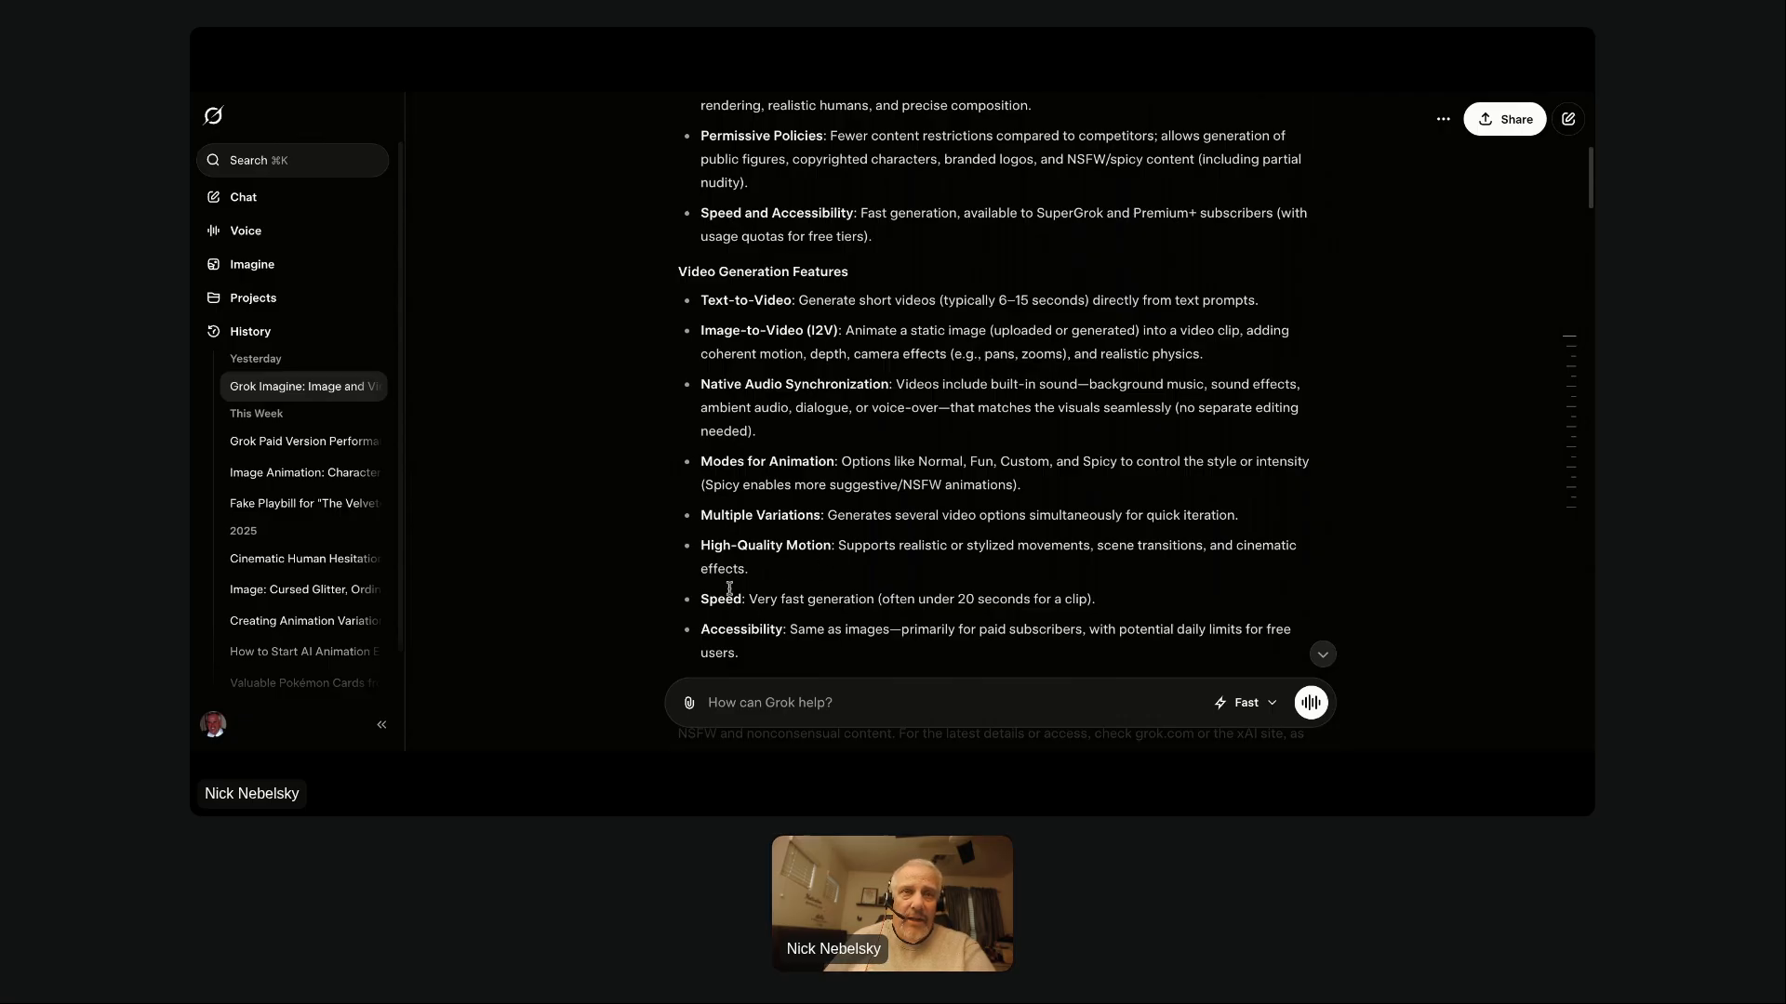
drag(702, 549, 833, 546)
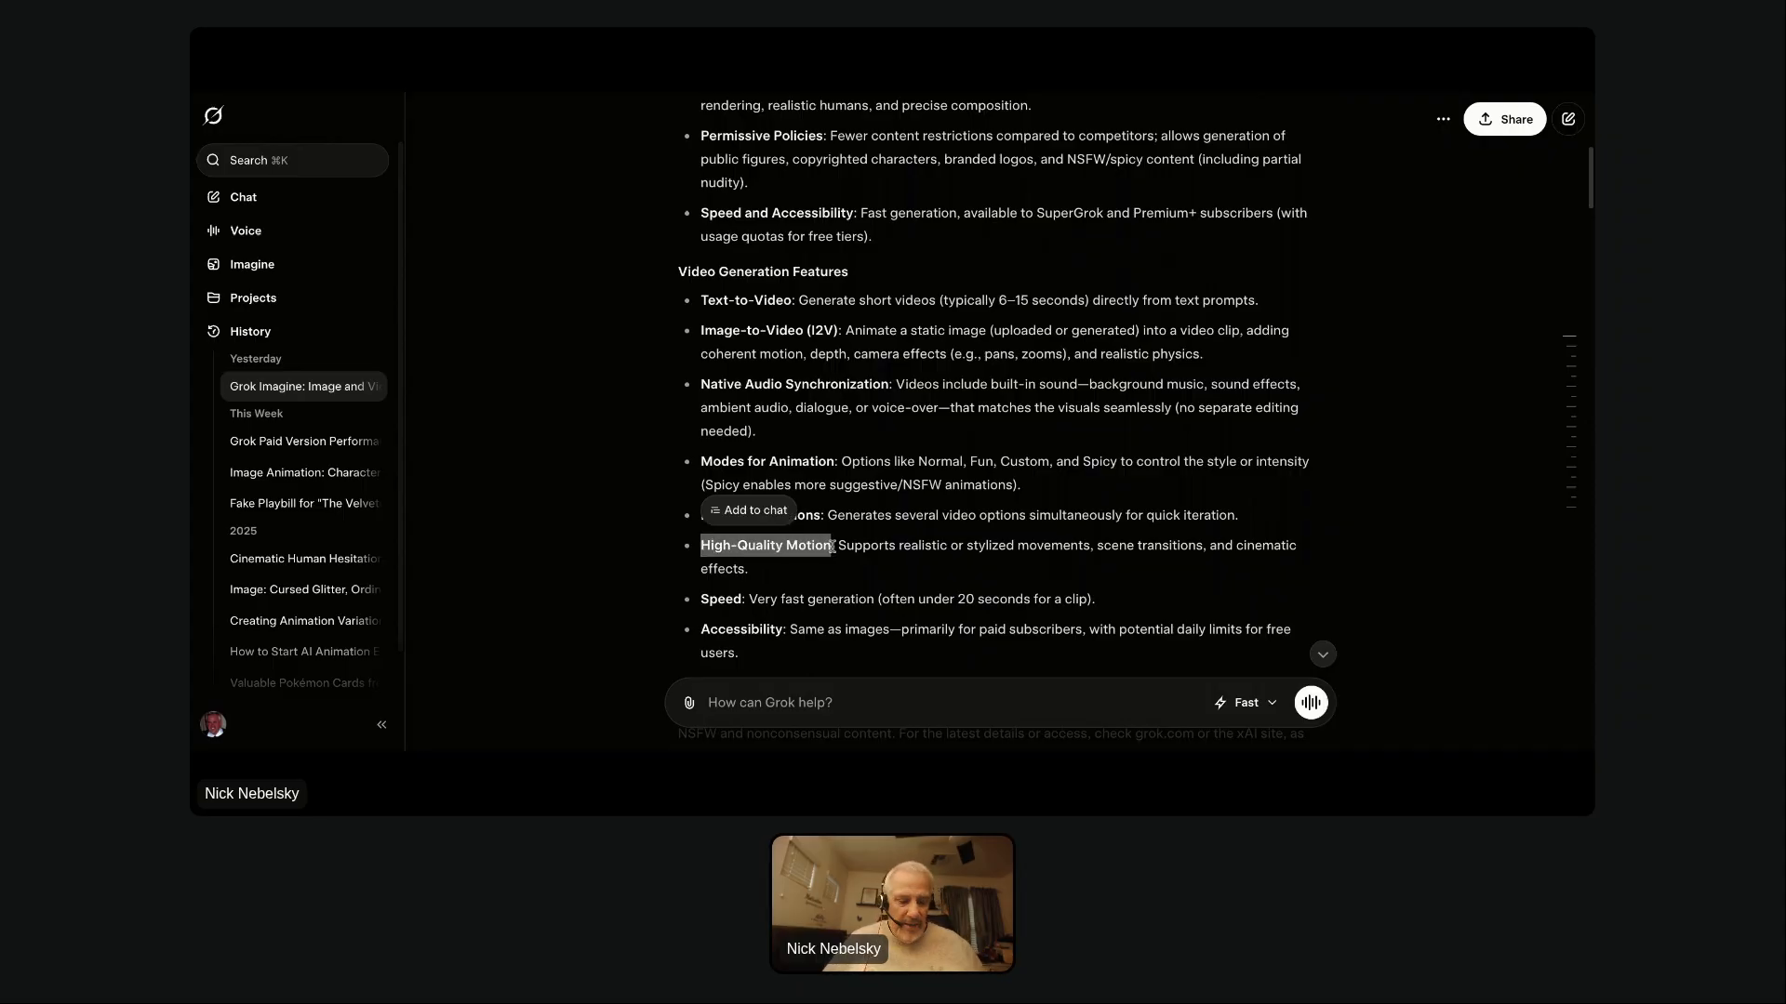
scroll(927, 510, down, 4)
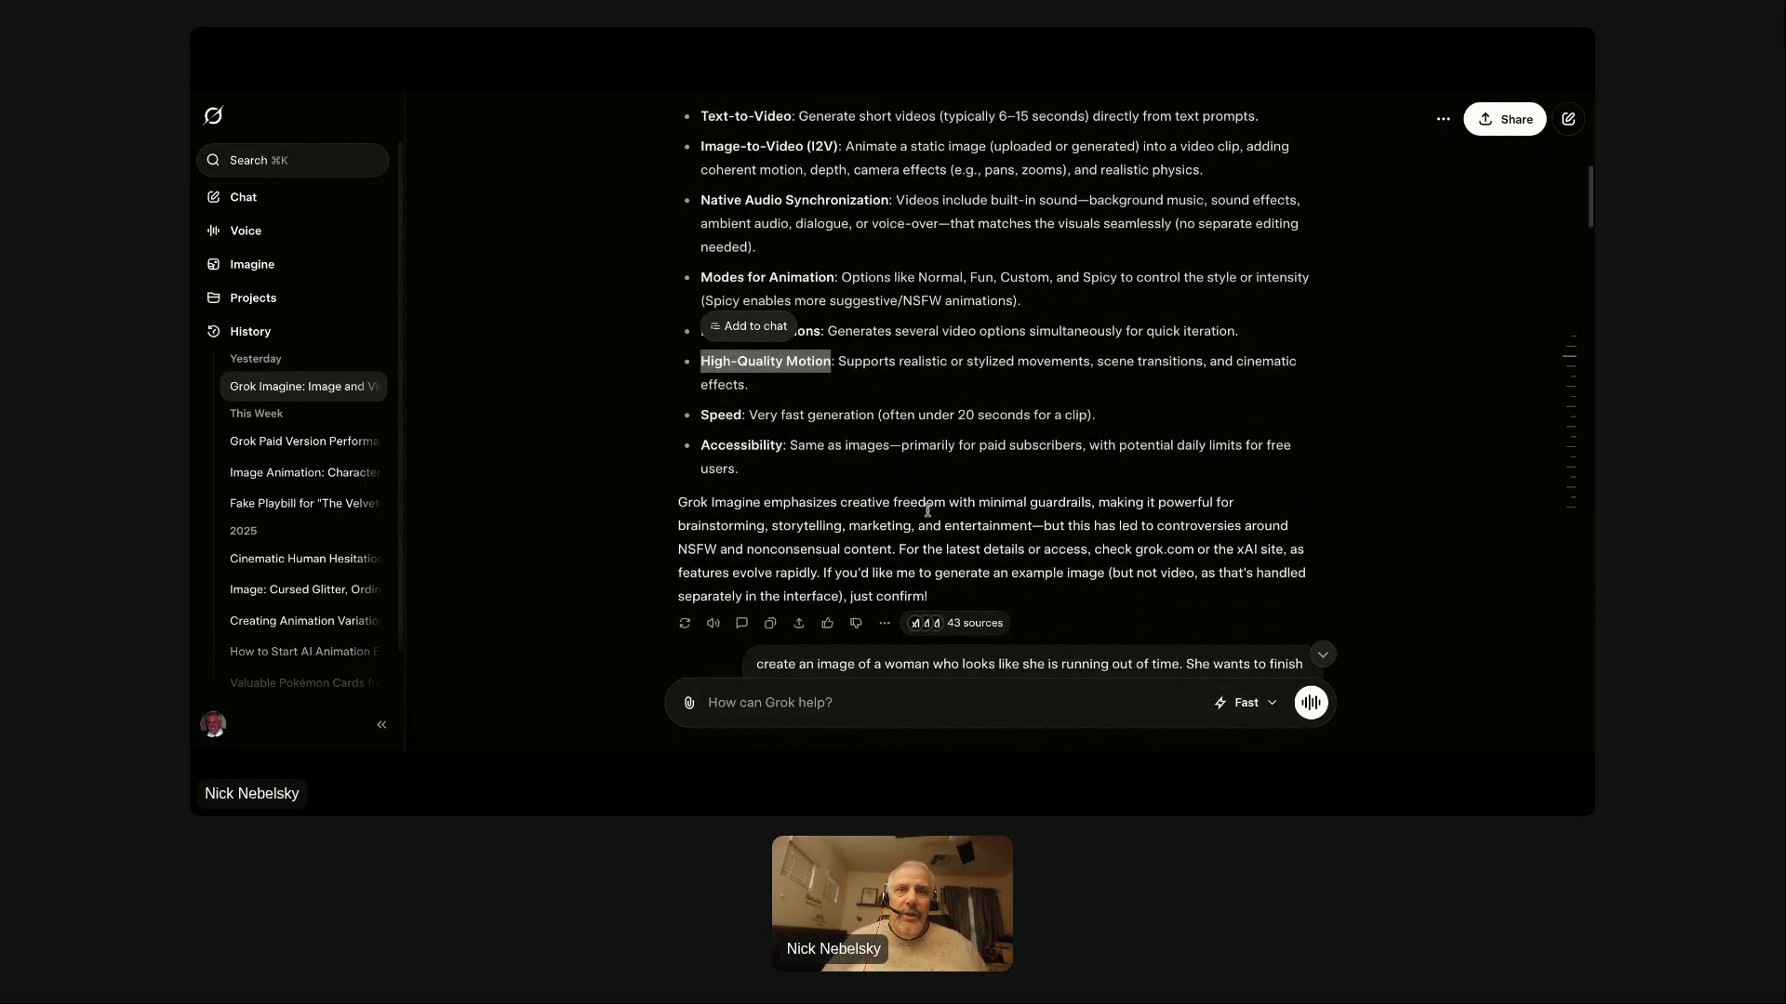
Apply the Remove People subject edit to the original image of the frustrated woman in the plain white shirt, and view the generated versions.
scroll(927, 510, down, 4)
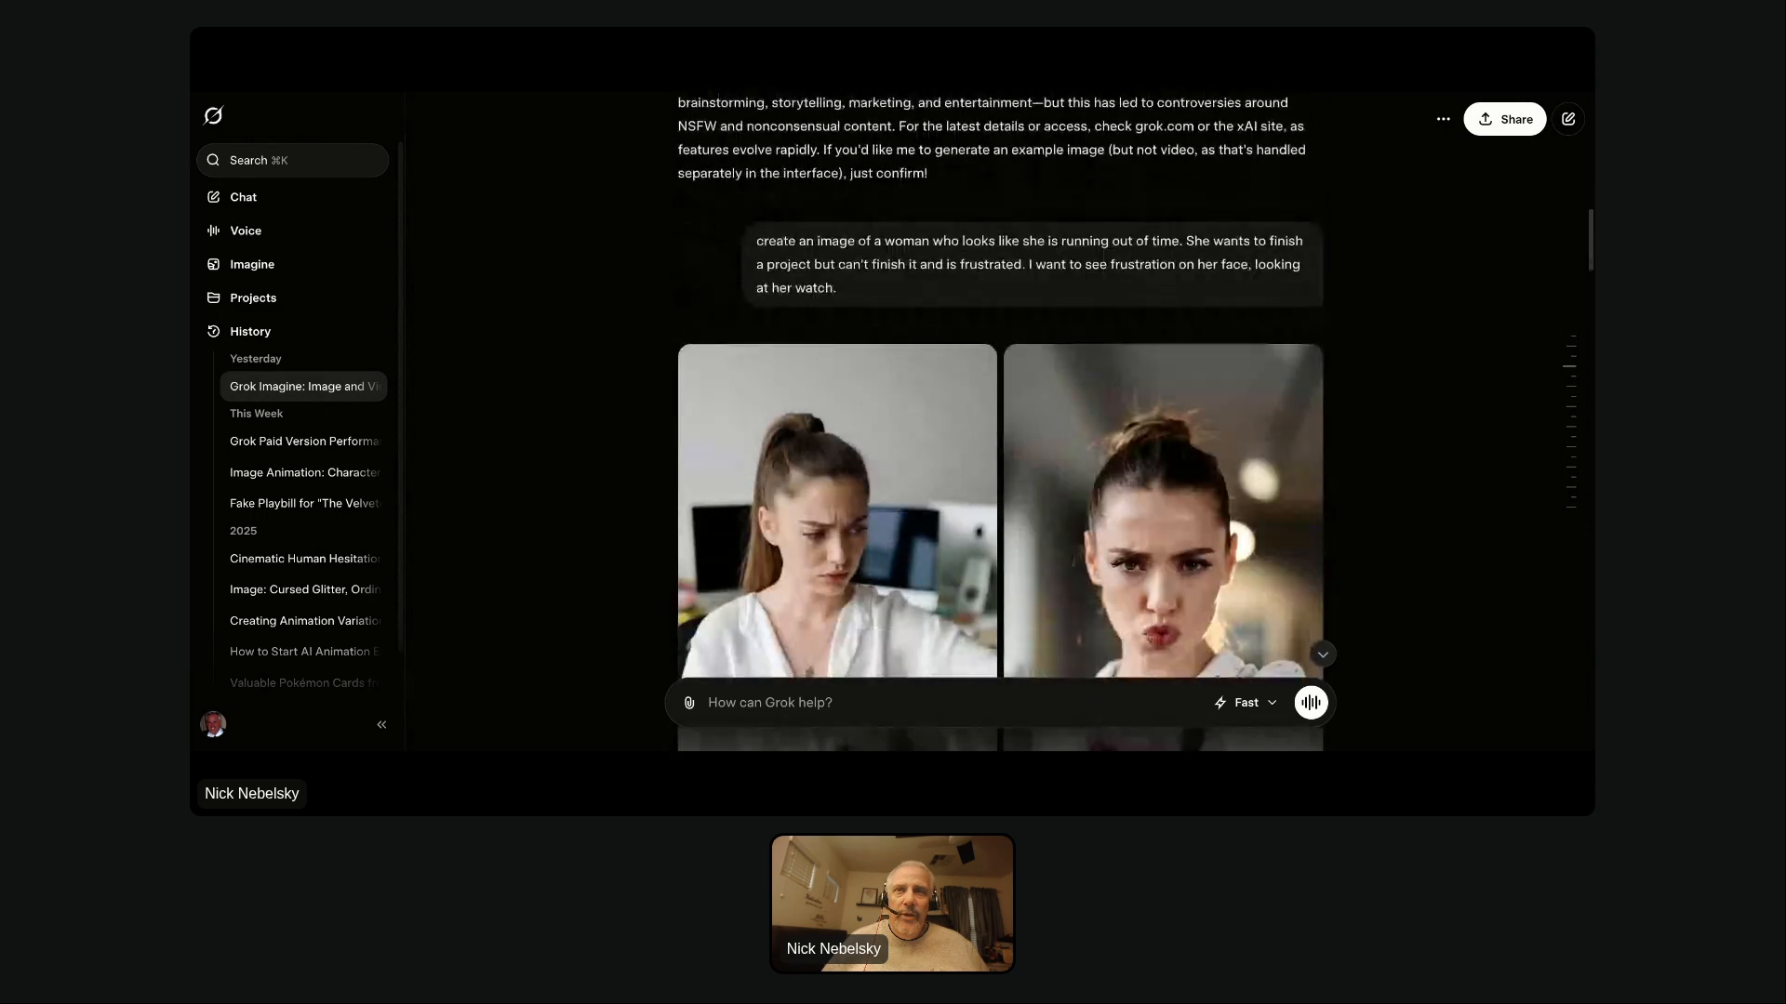
scroll(923, 500, down, 5)
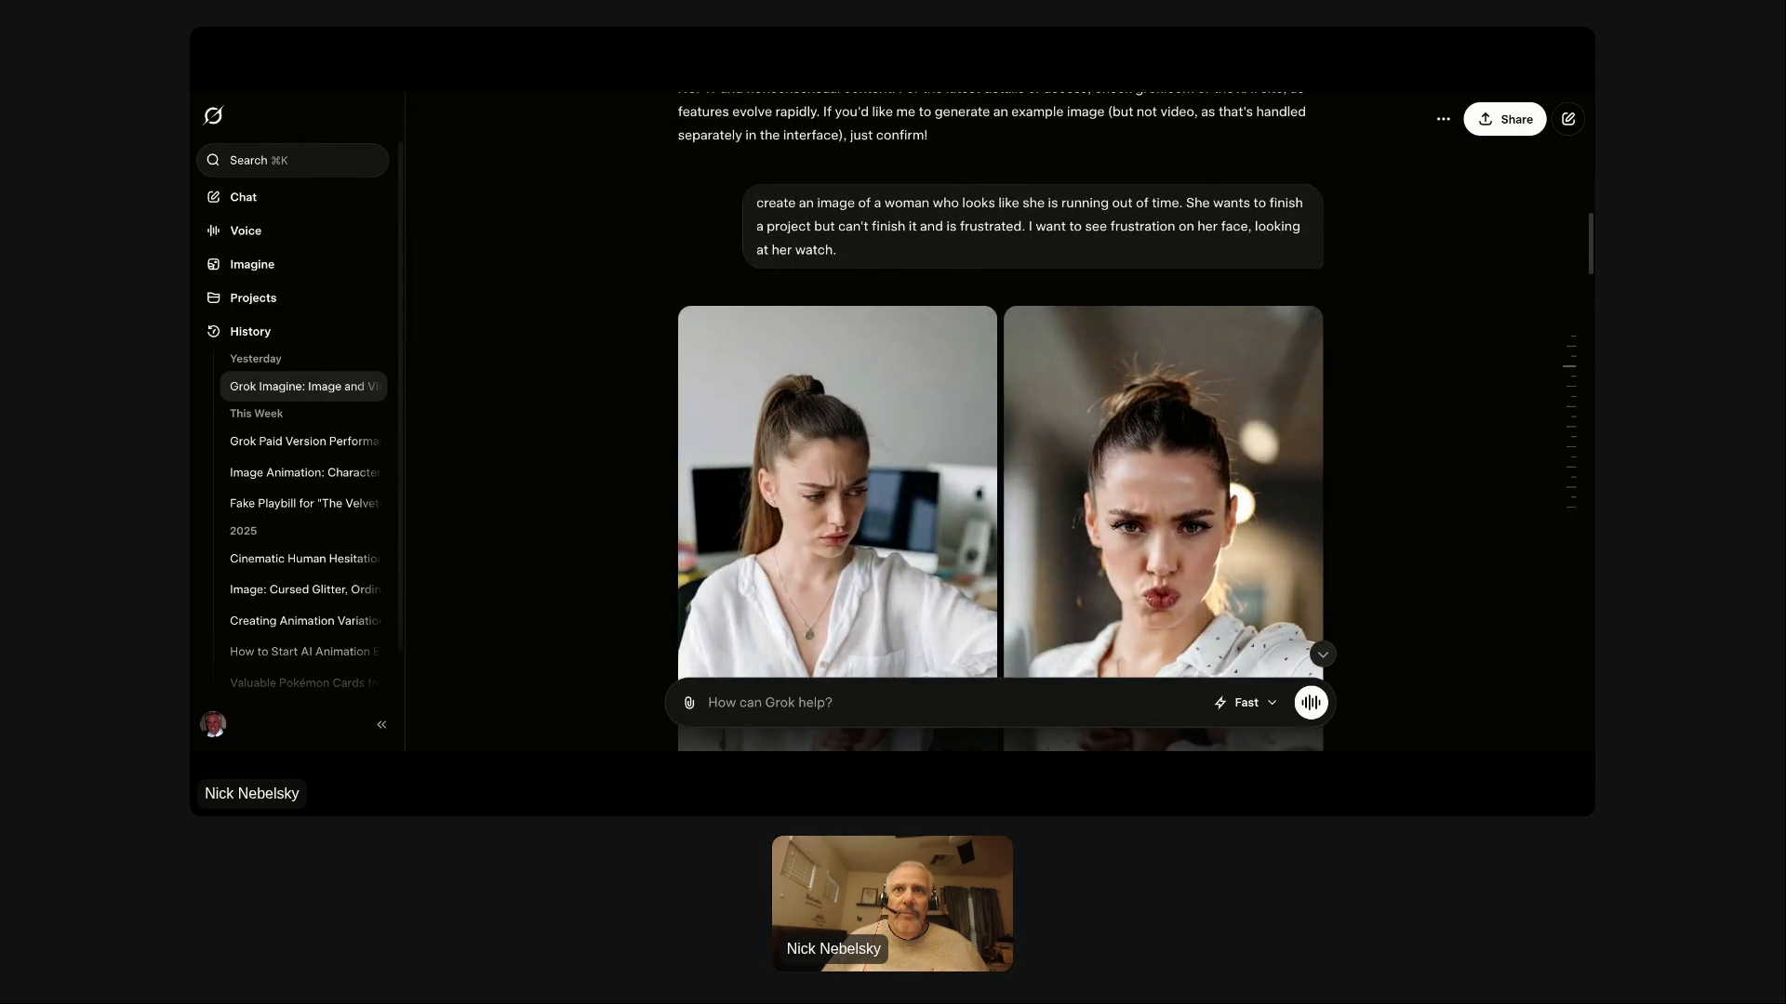
click(923, 479)
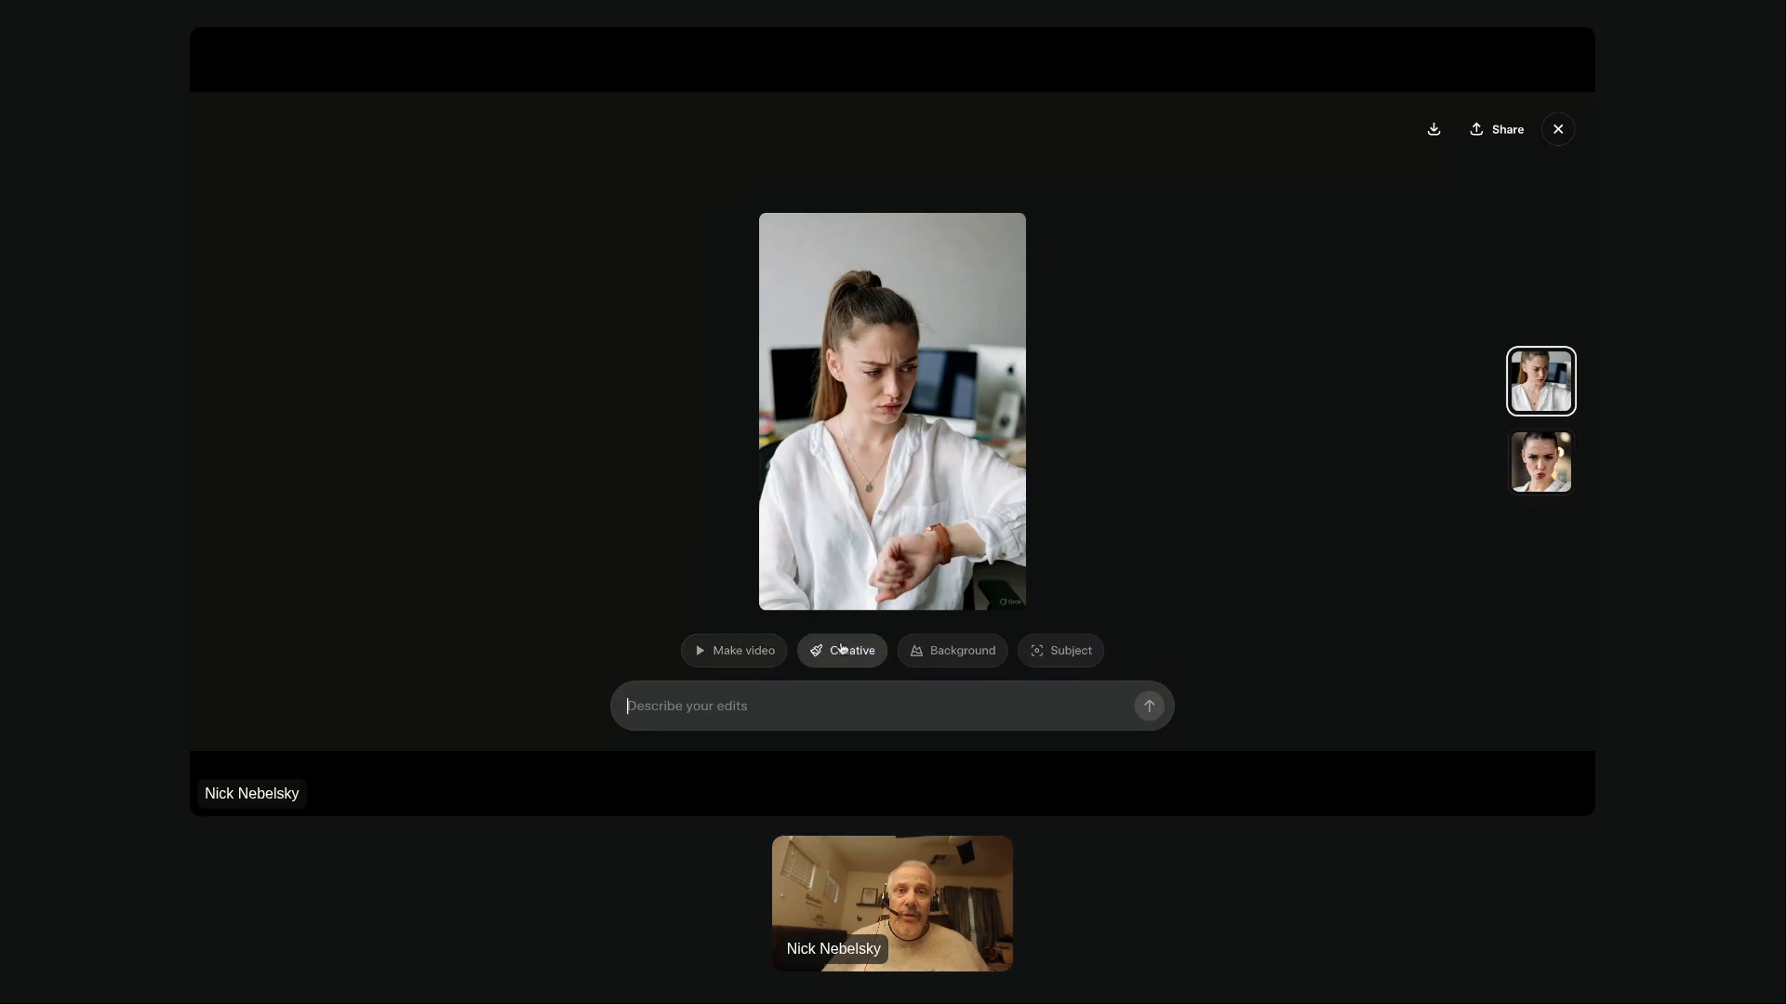
click(1065, 657)
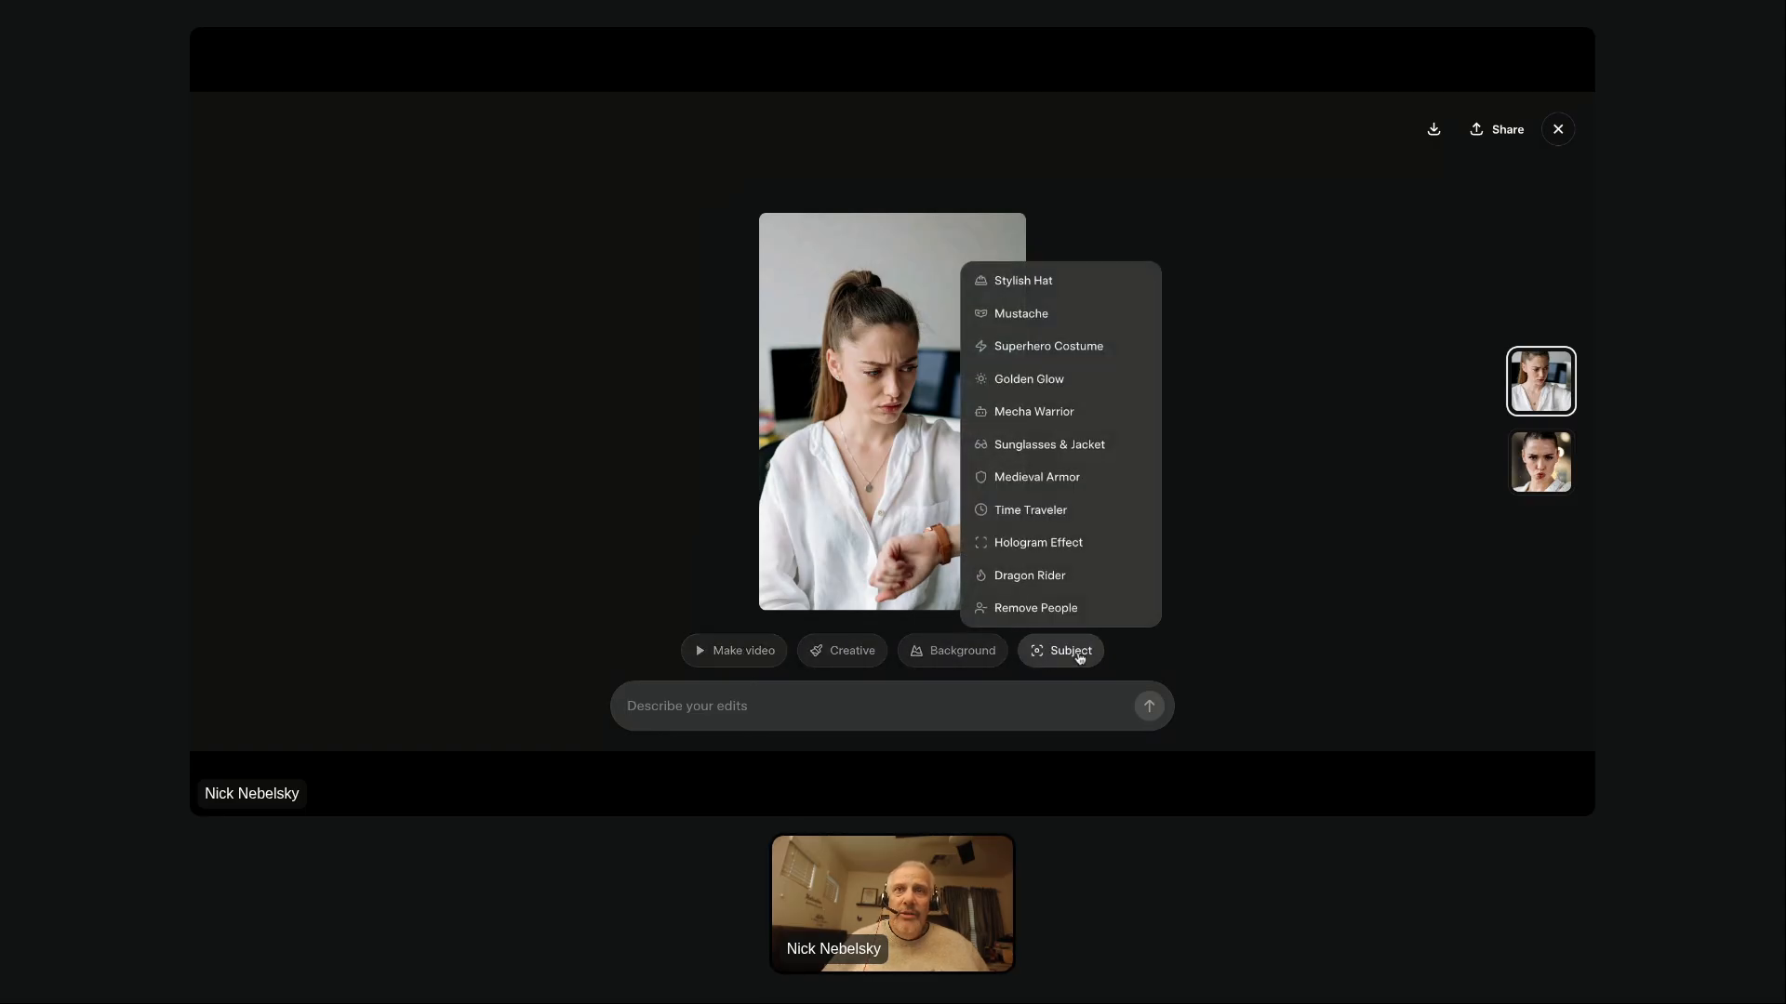
click(1068, 609)
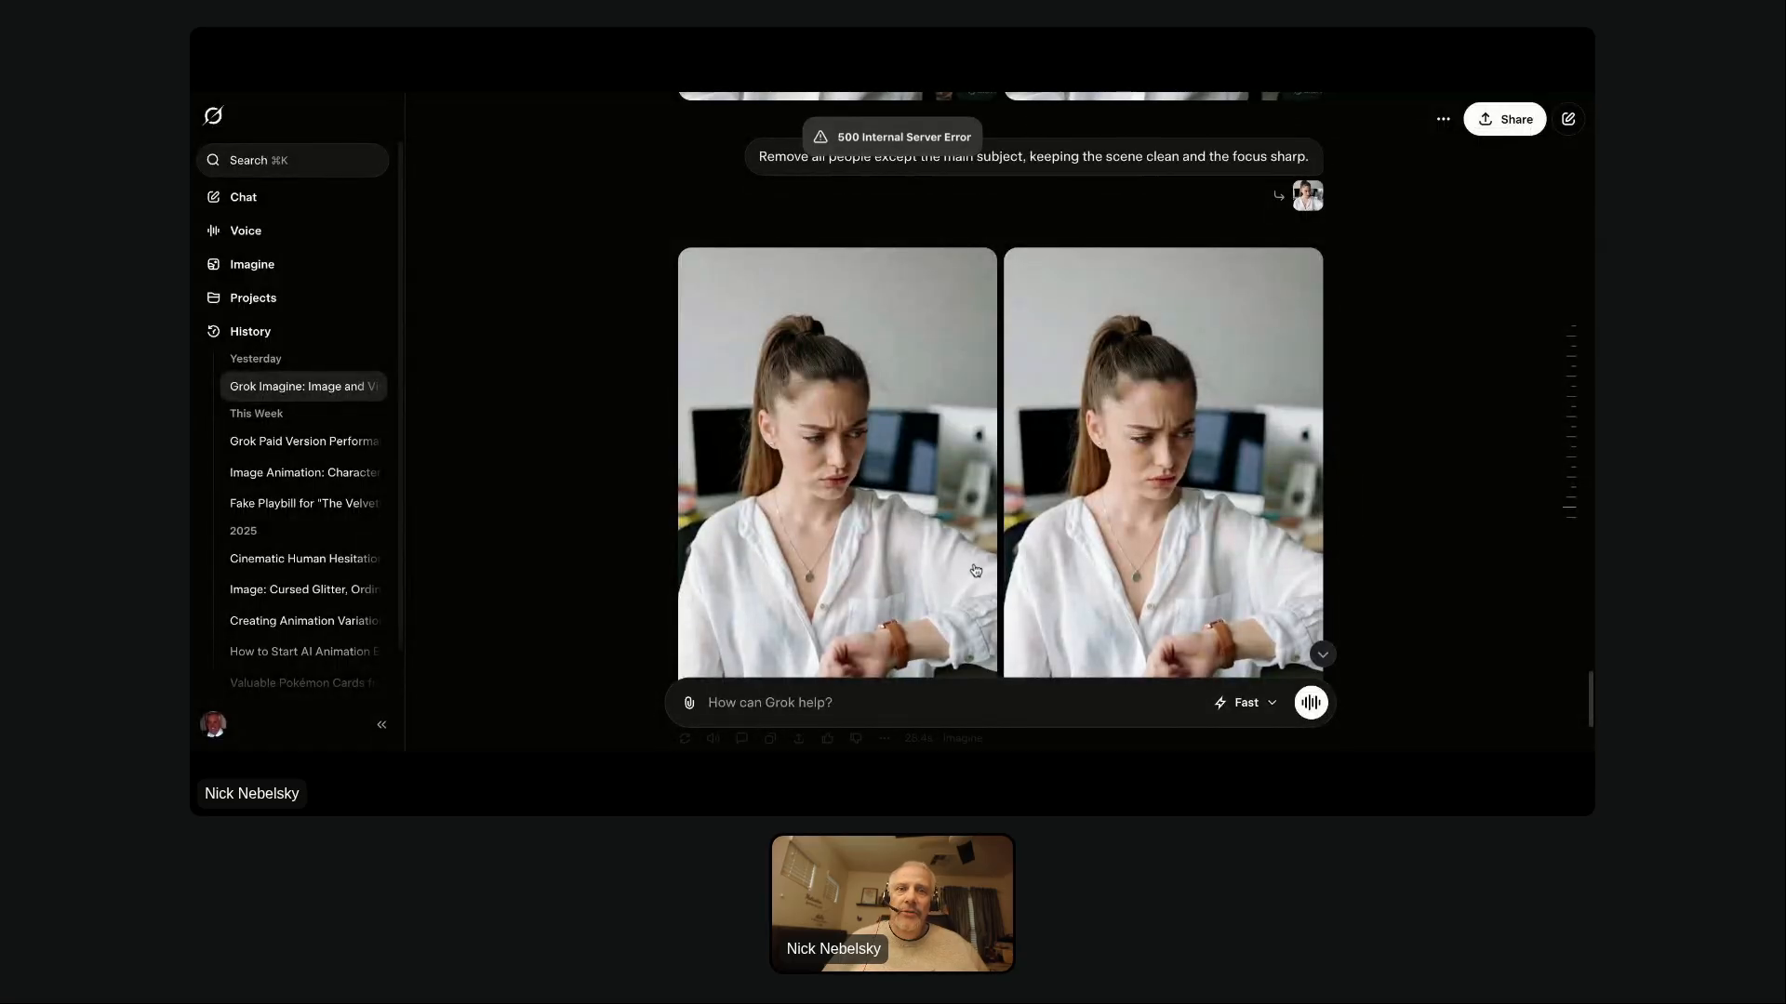
scroll(975, 570, down, 2)
scroll(975, 570, down, 2)
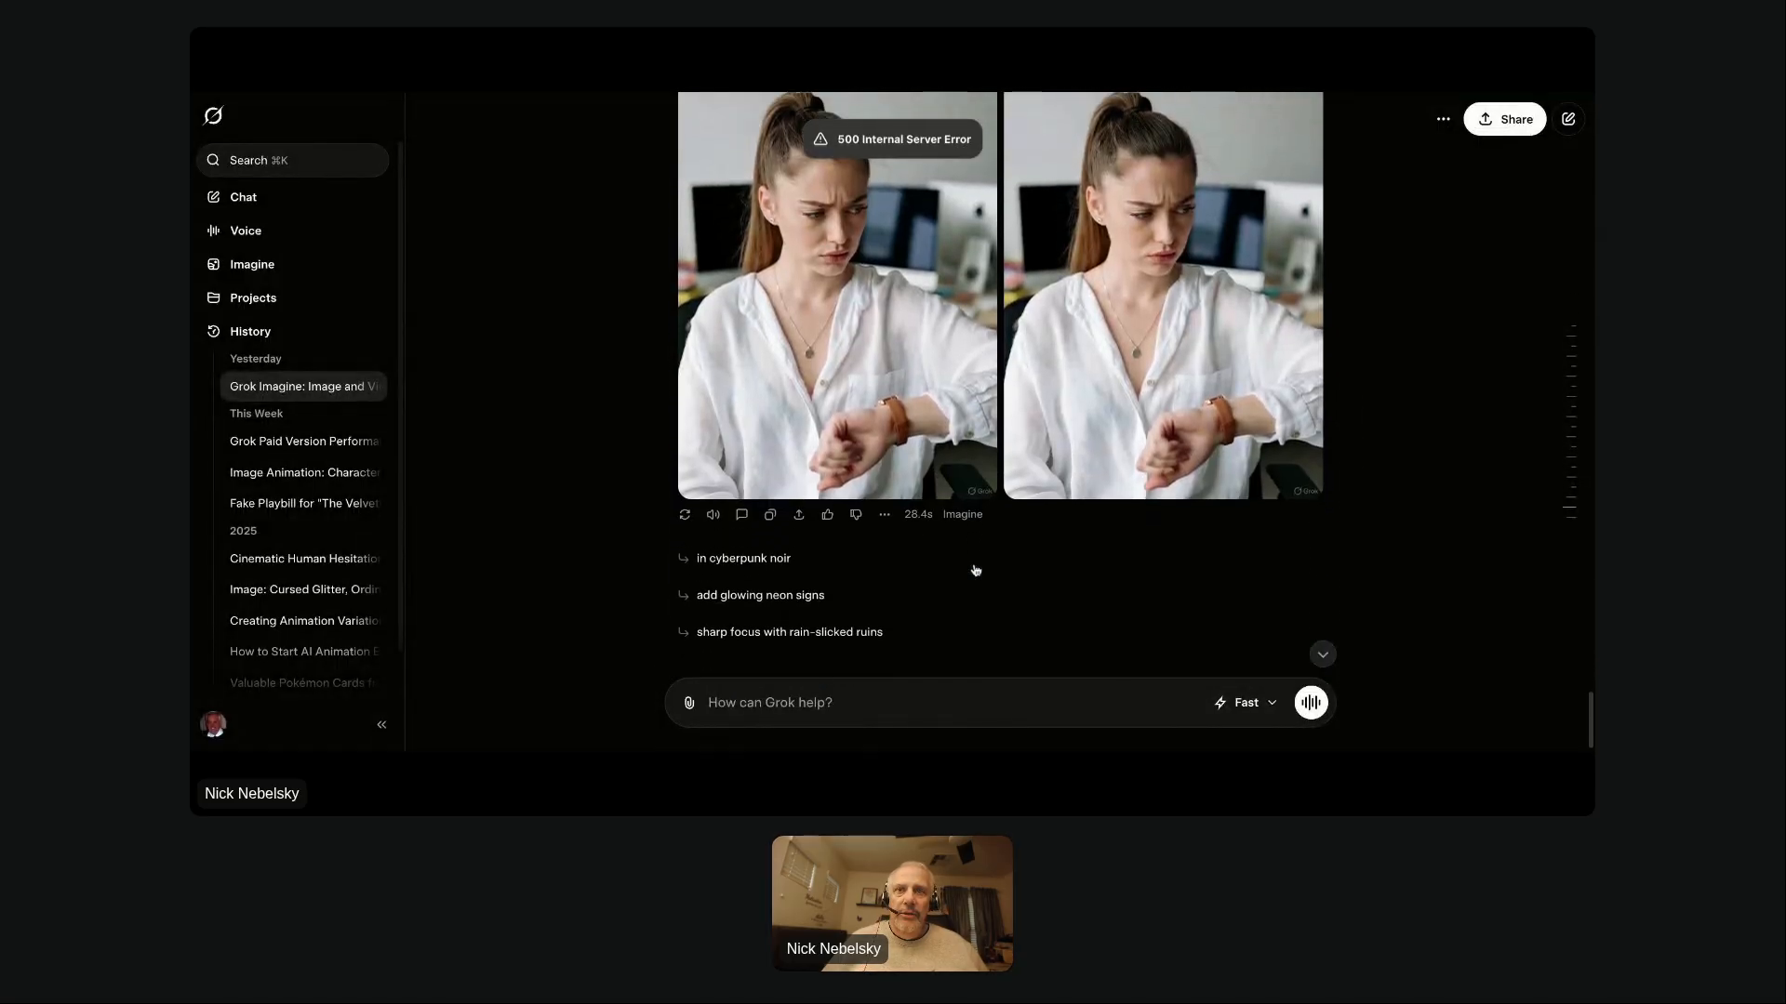
mouse_move(945, 465)
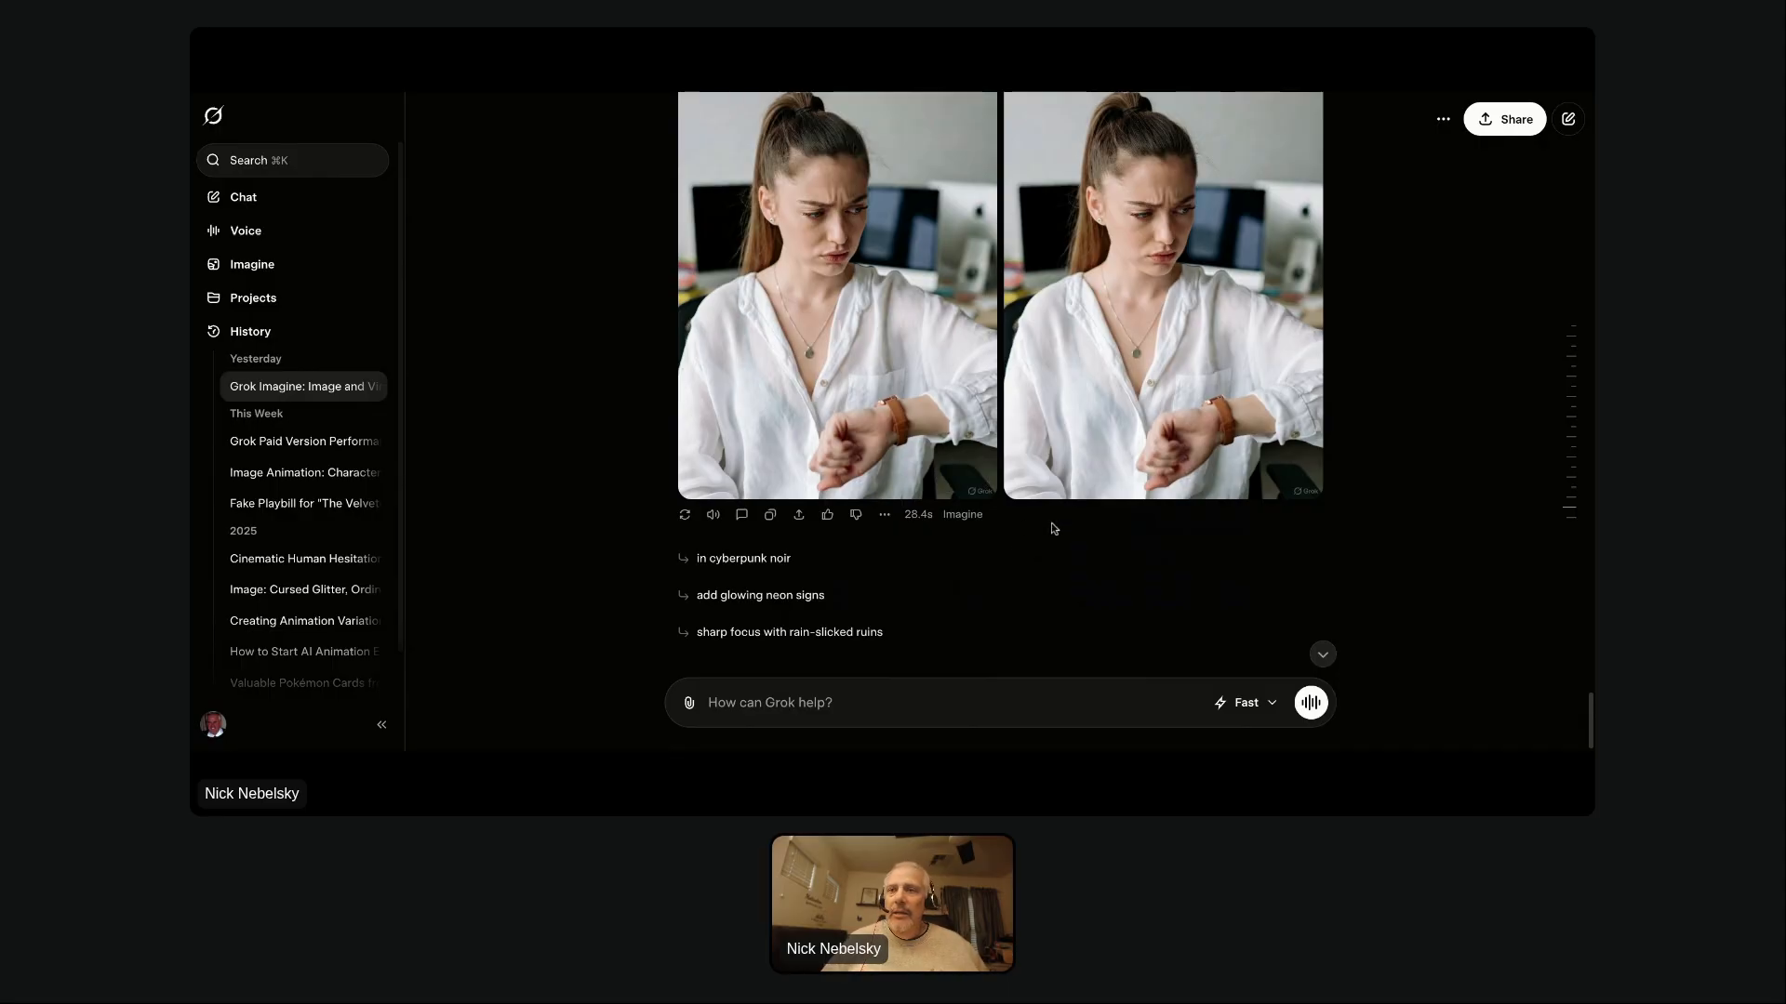
mouse_move(1193, 474)
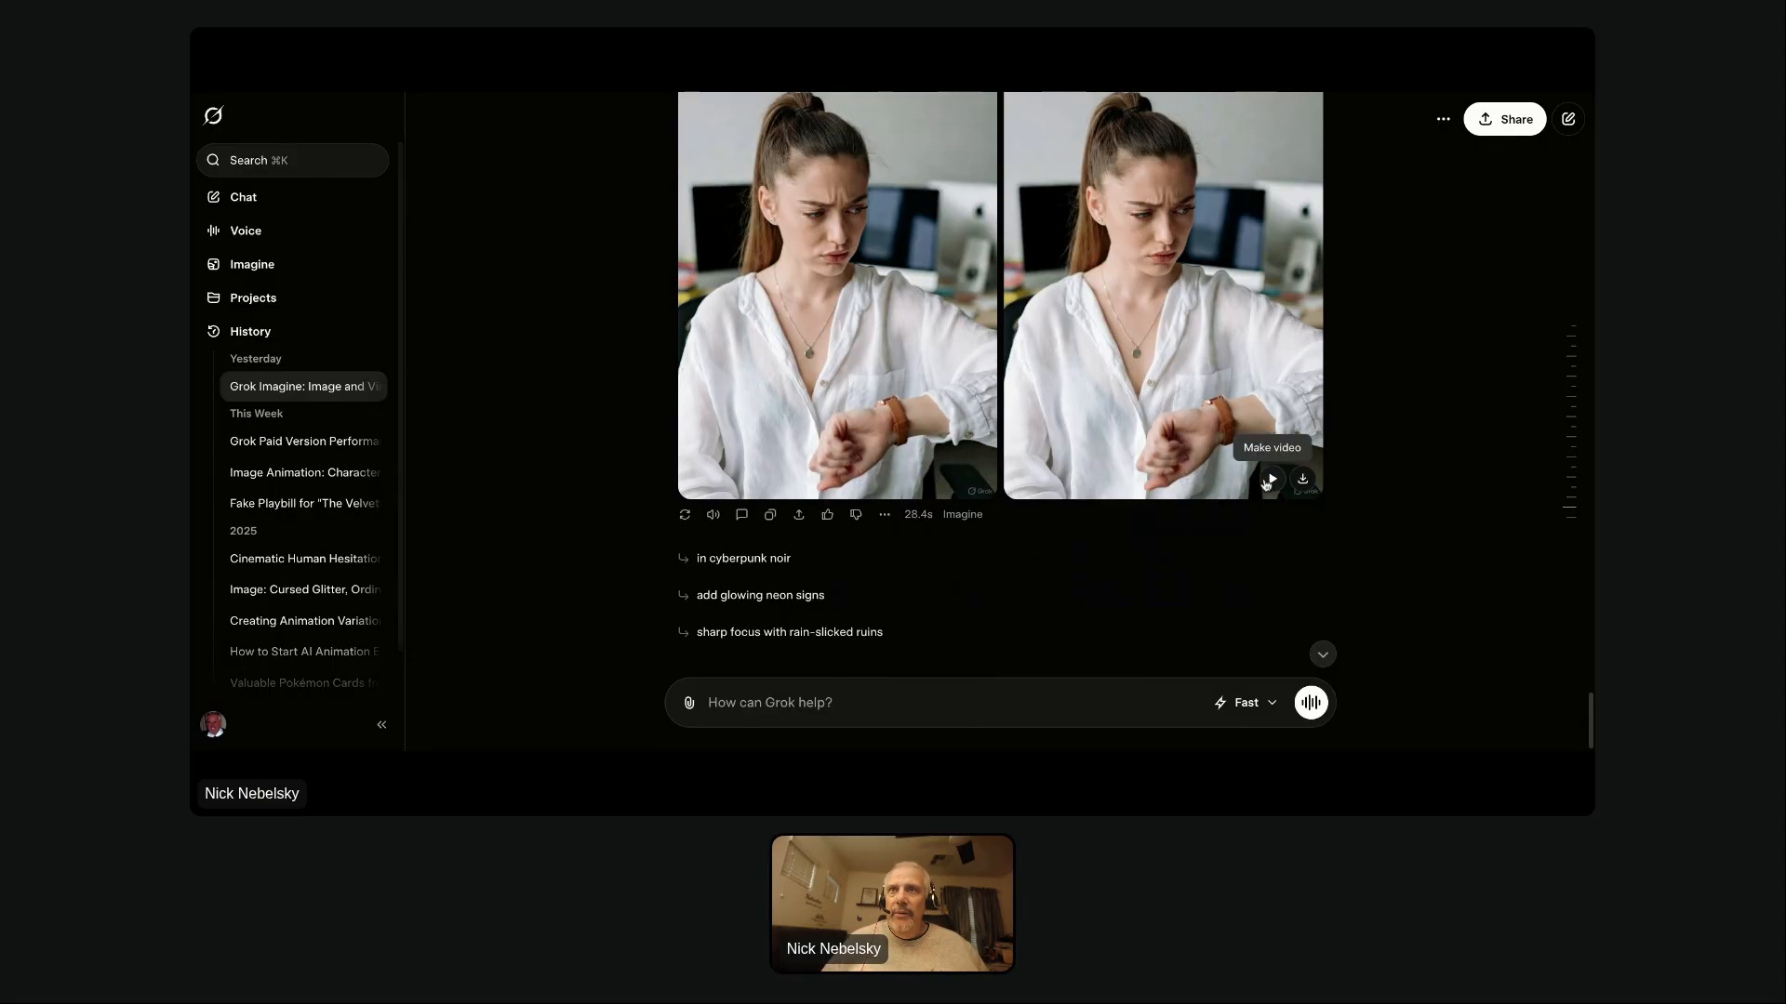
Try to apply the Tokyo background to the image of the woman beside the cartoon-filled monitor, and go to the reply.
mouse_move(1569, 412)
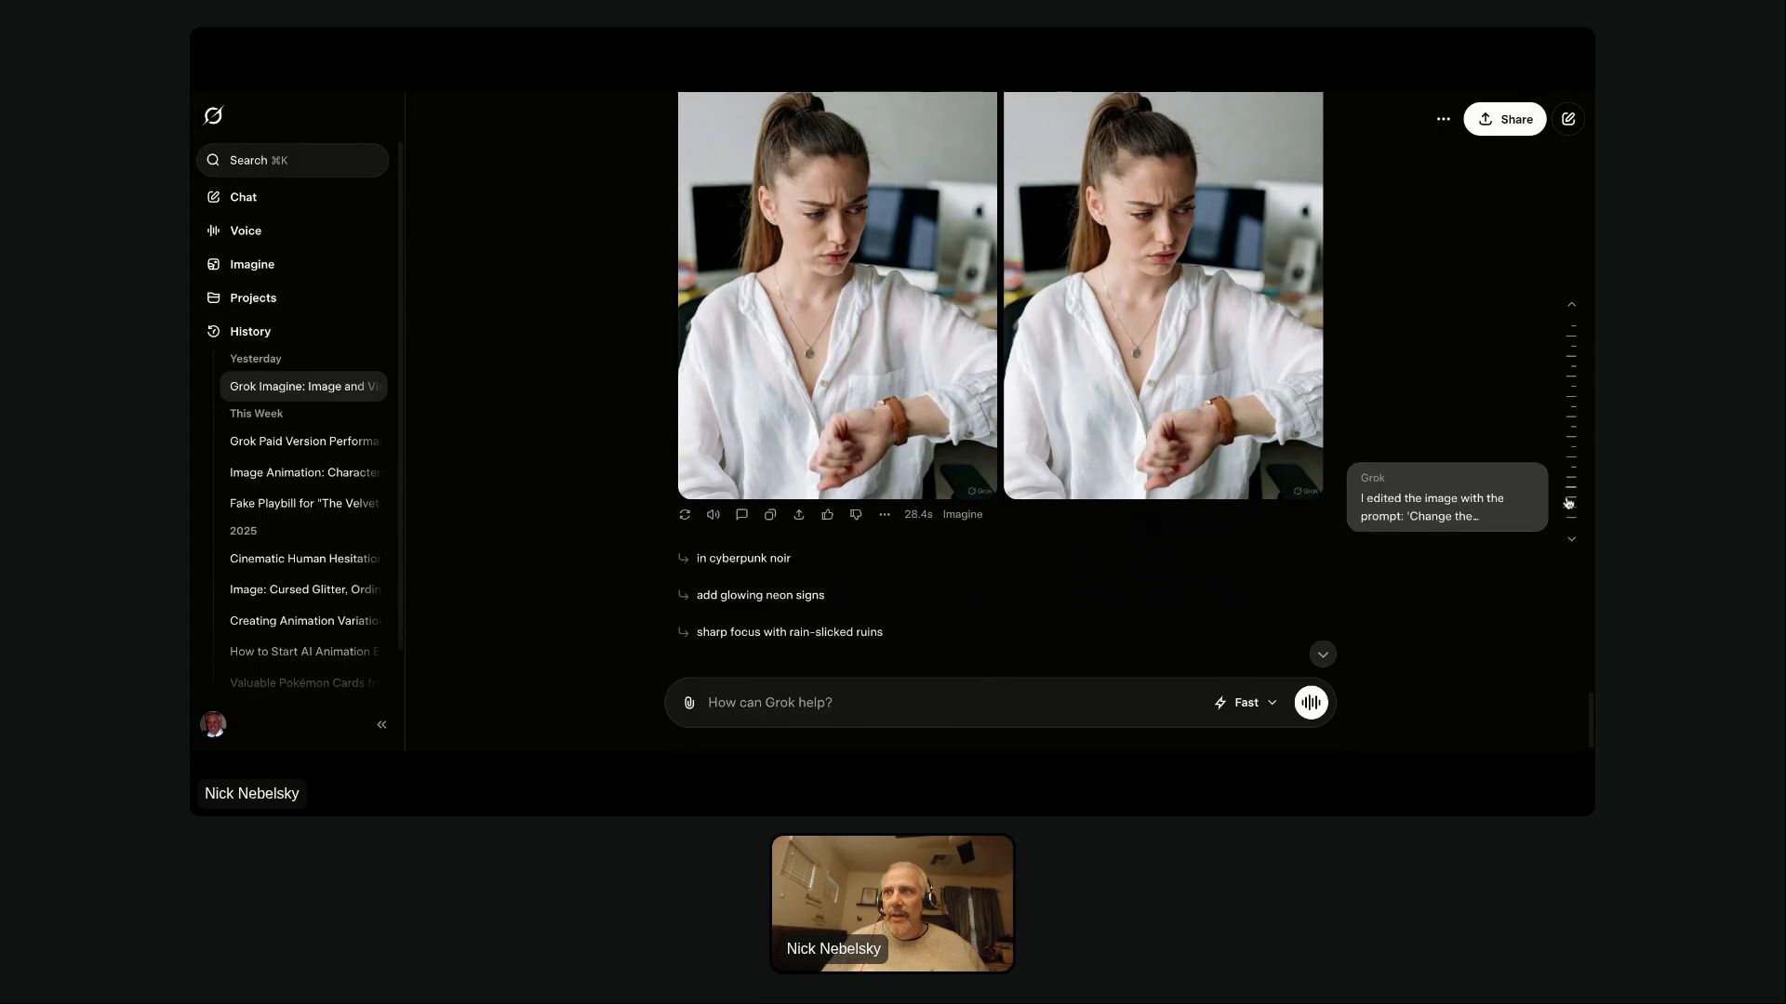
click(1569, 431)
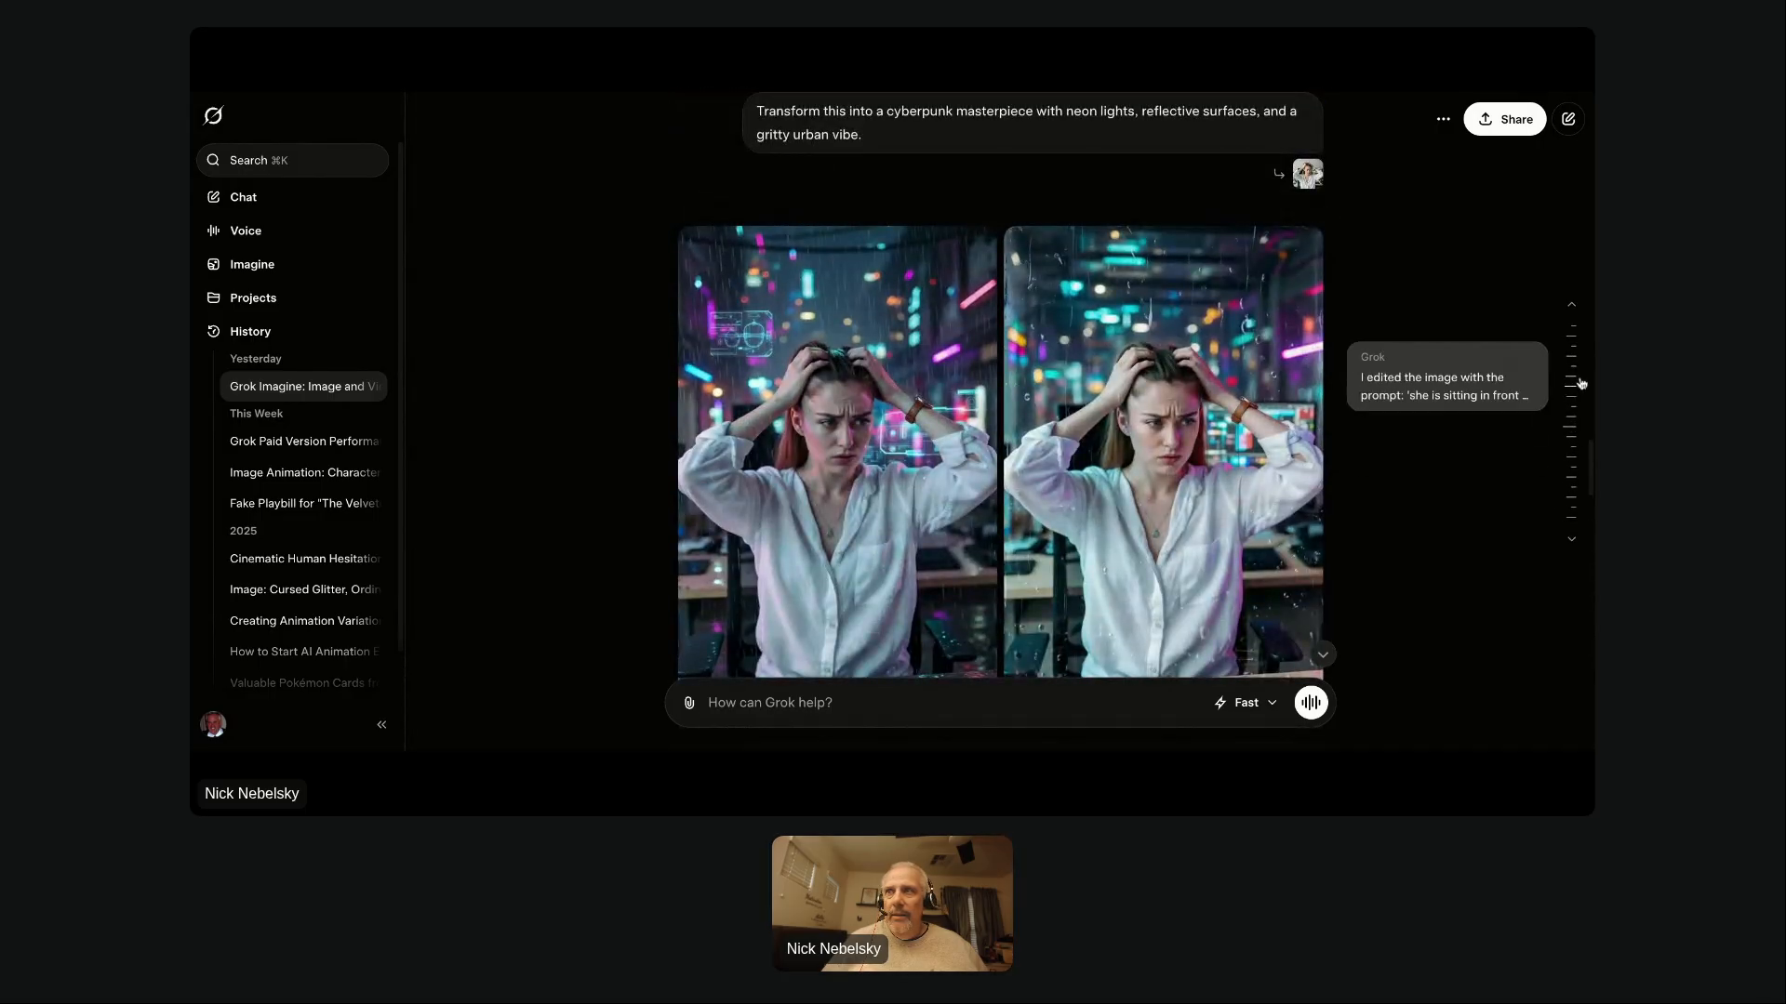
click(1581, 383)
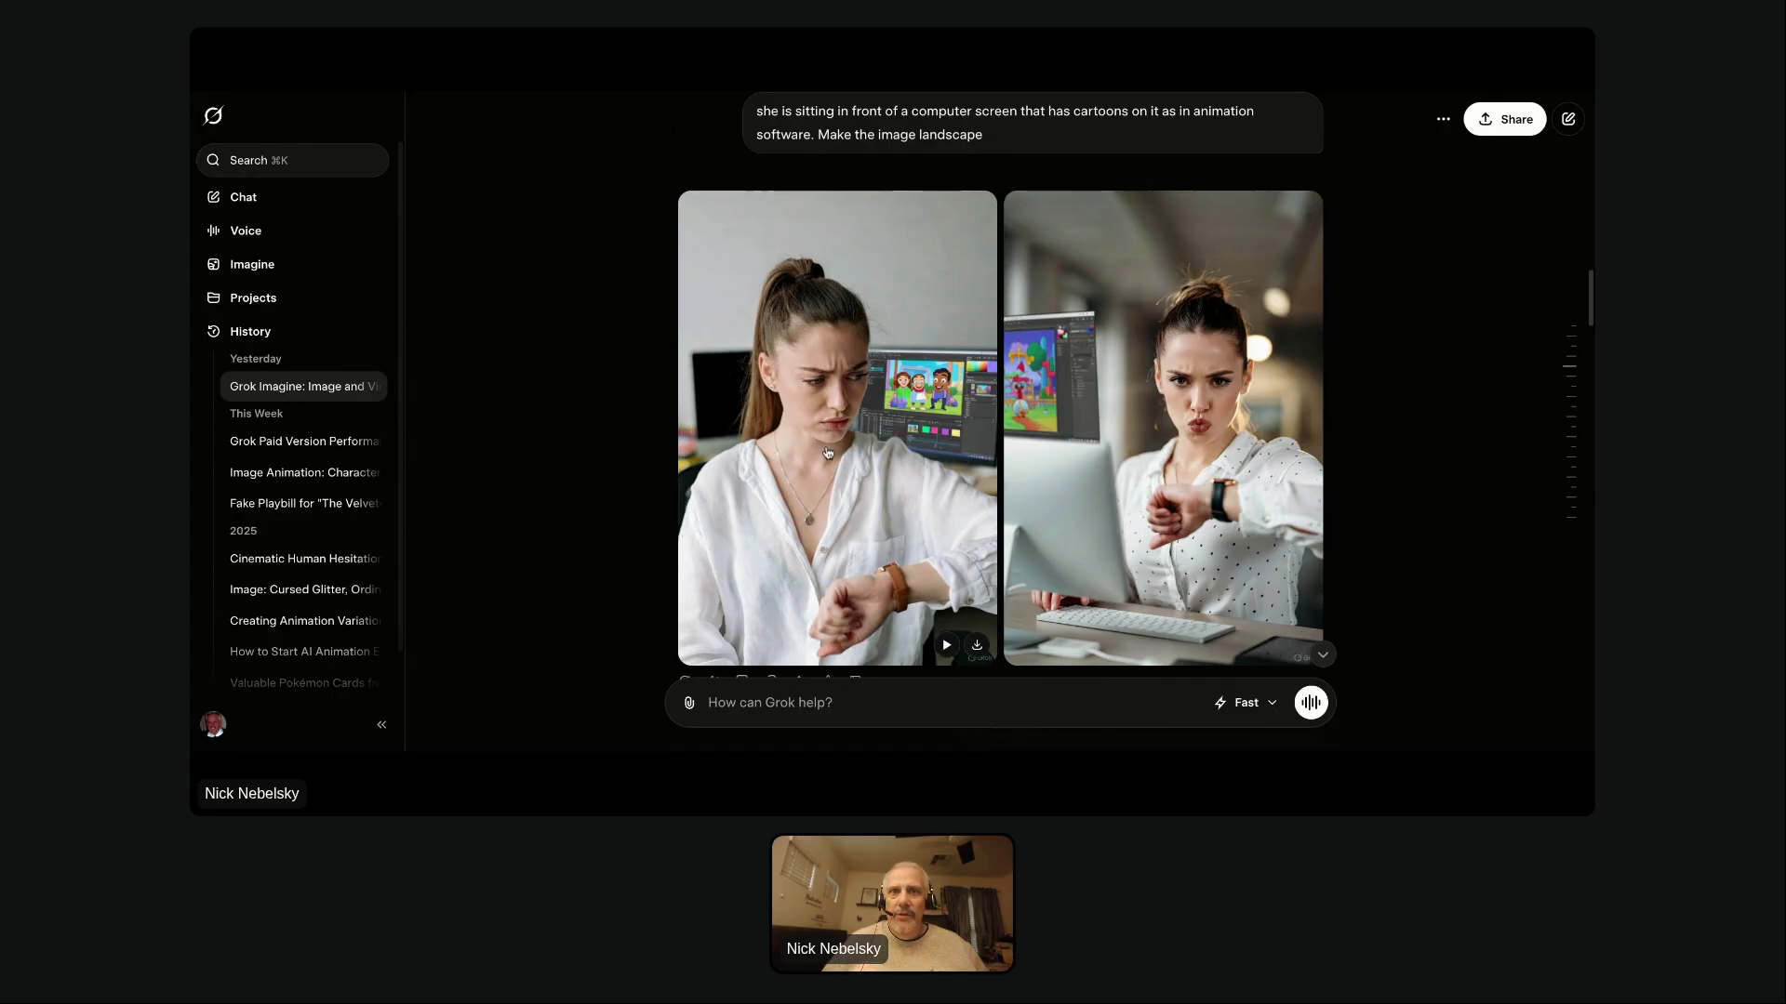
click(830, 520)
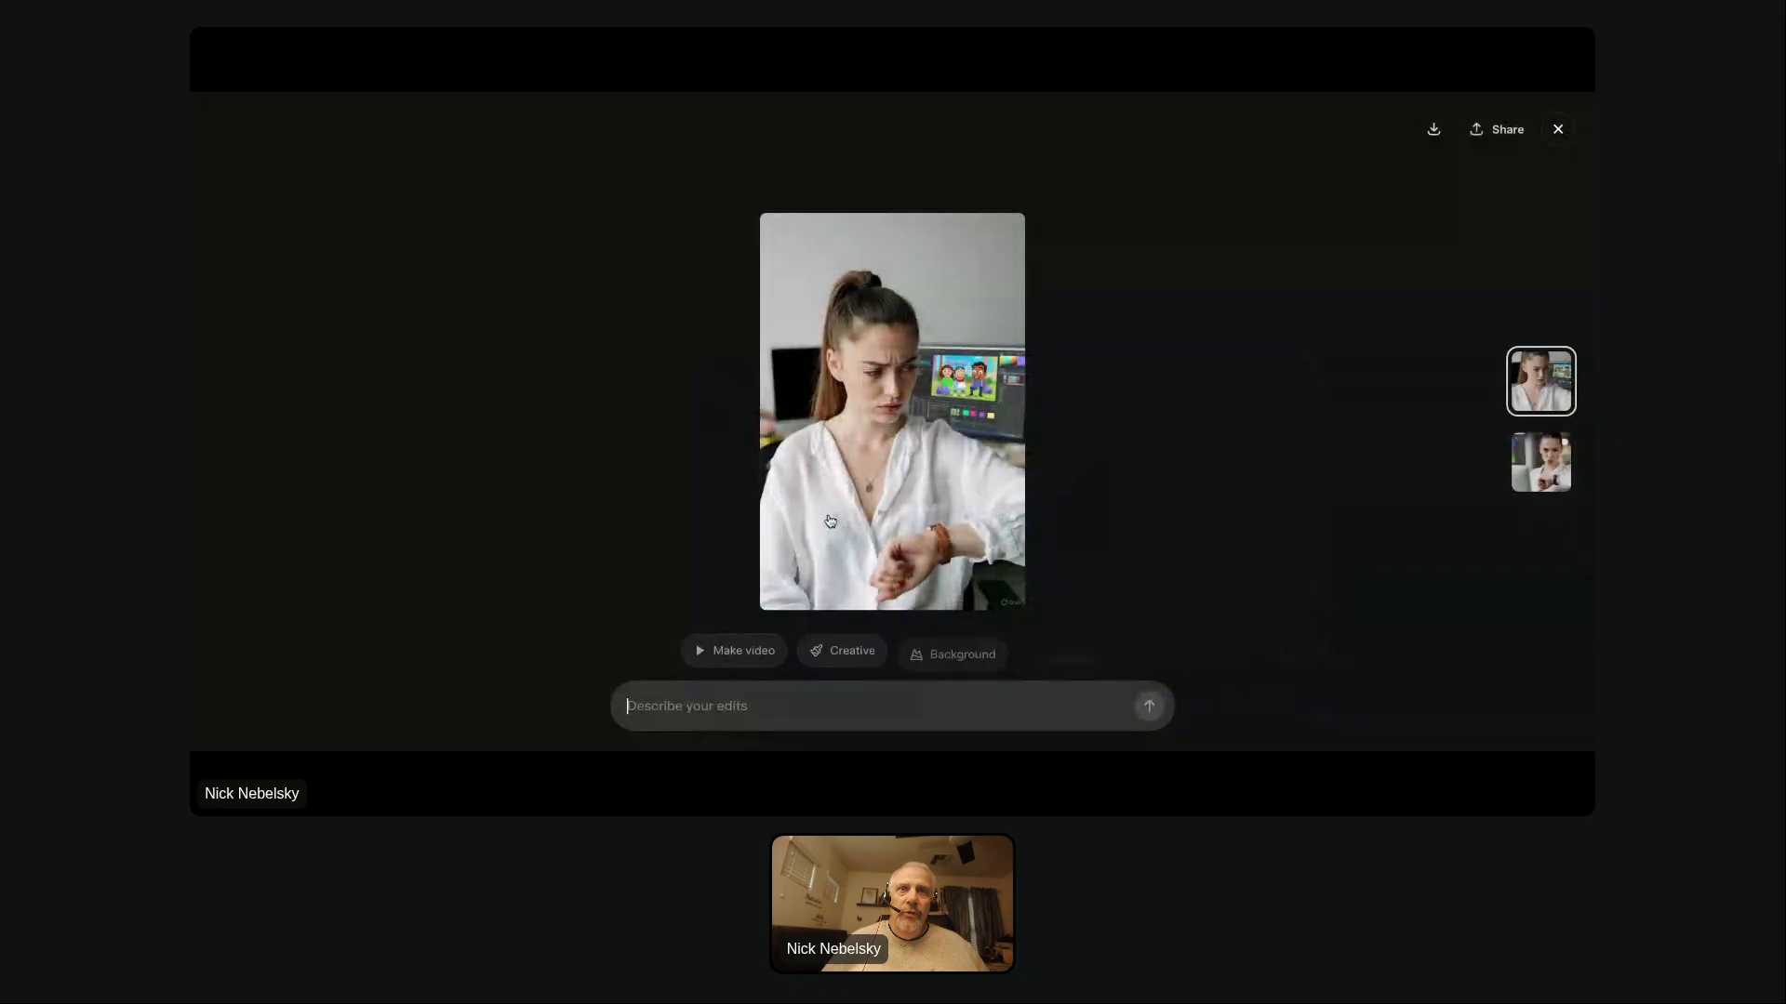
click(946, 657)
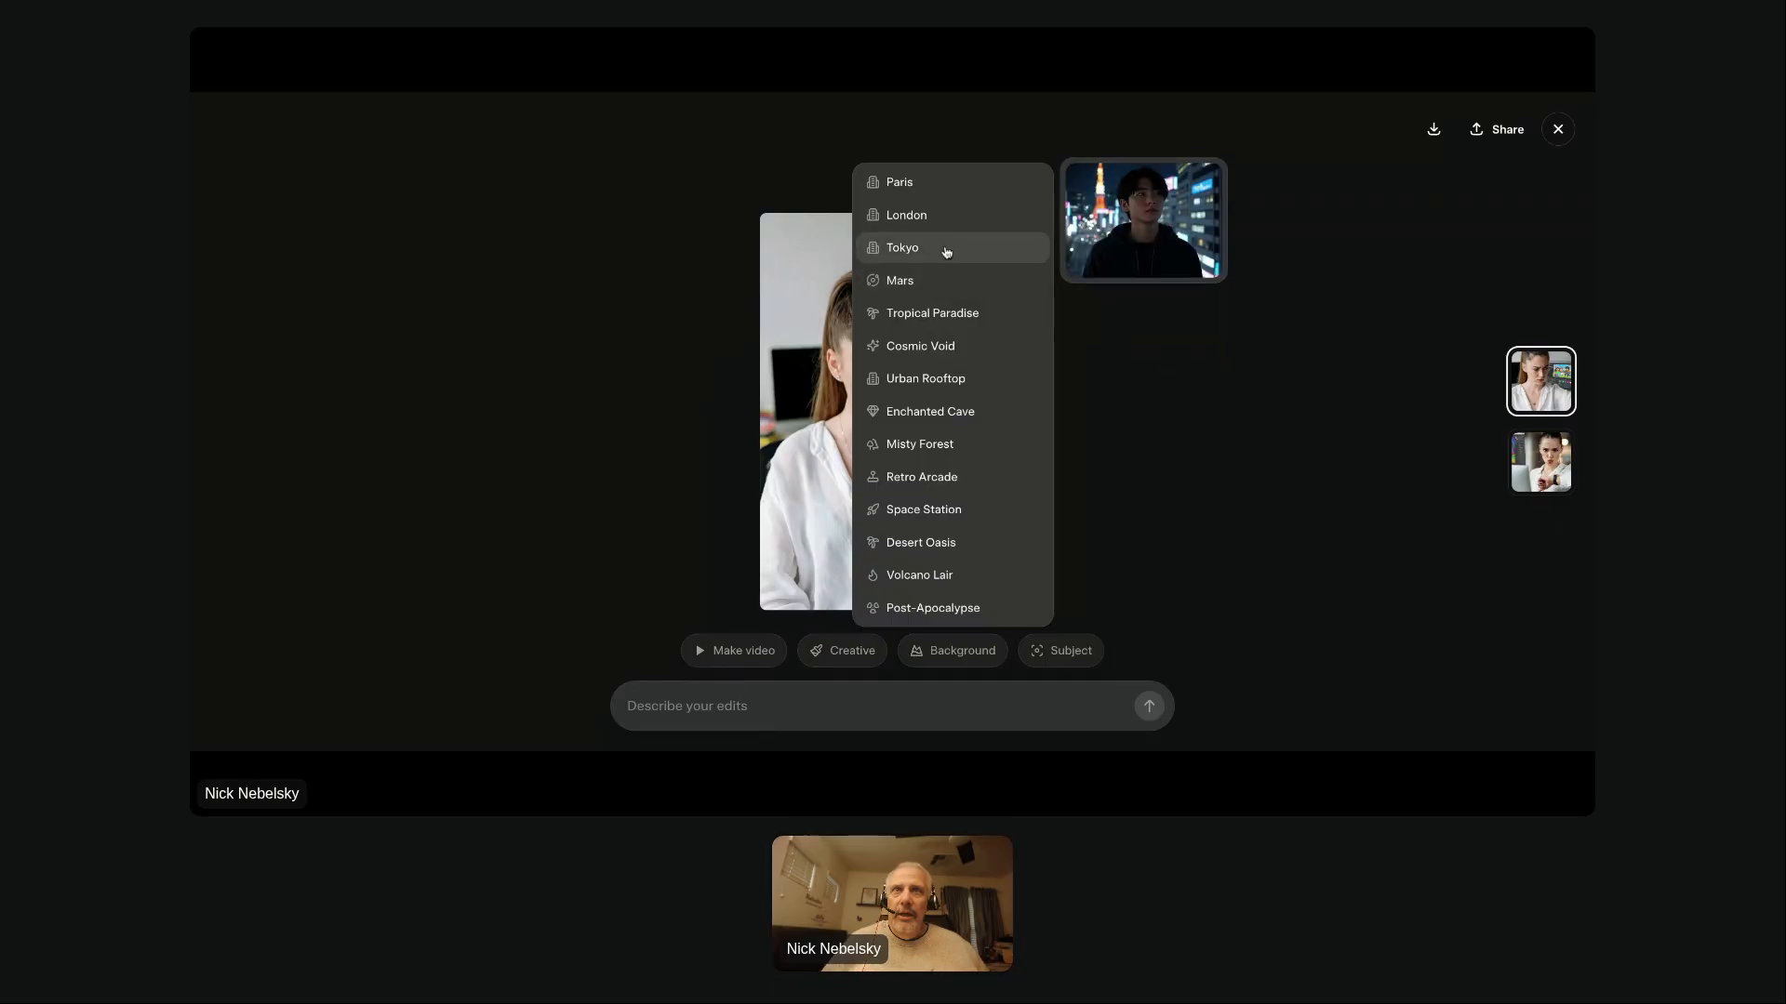
click(944, 248)
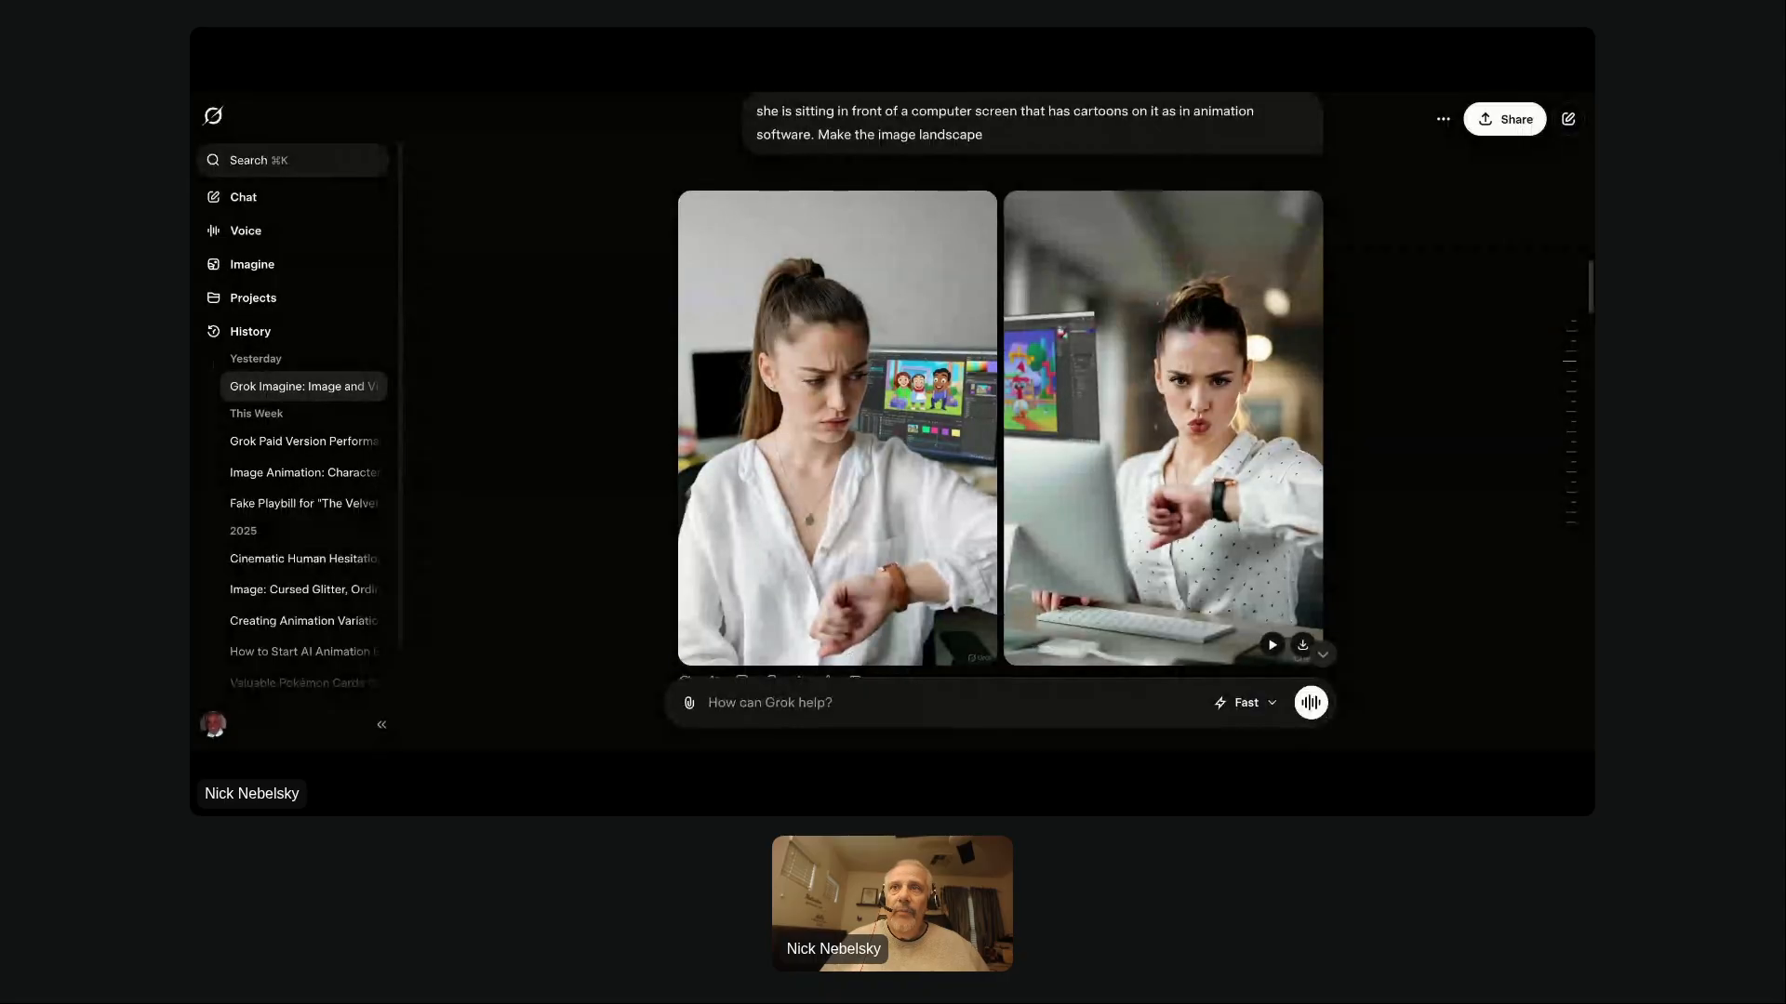
scroll(916, 447, down, 1)
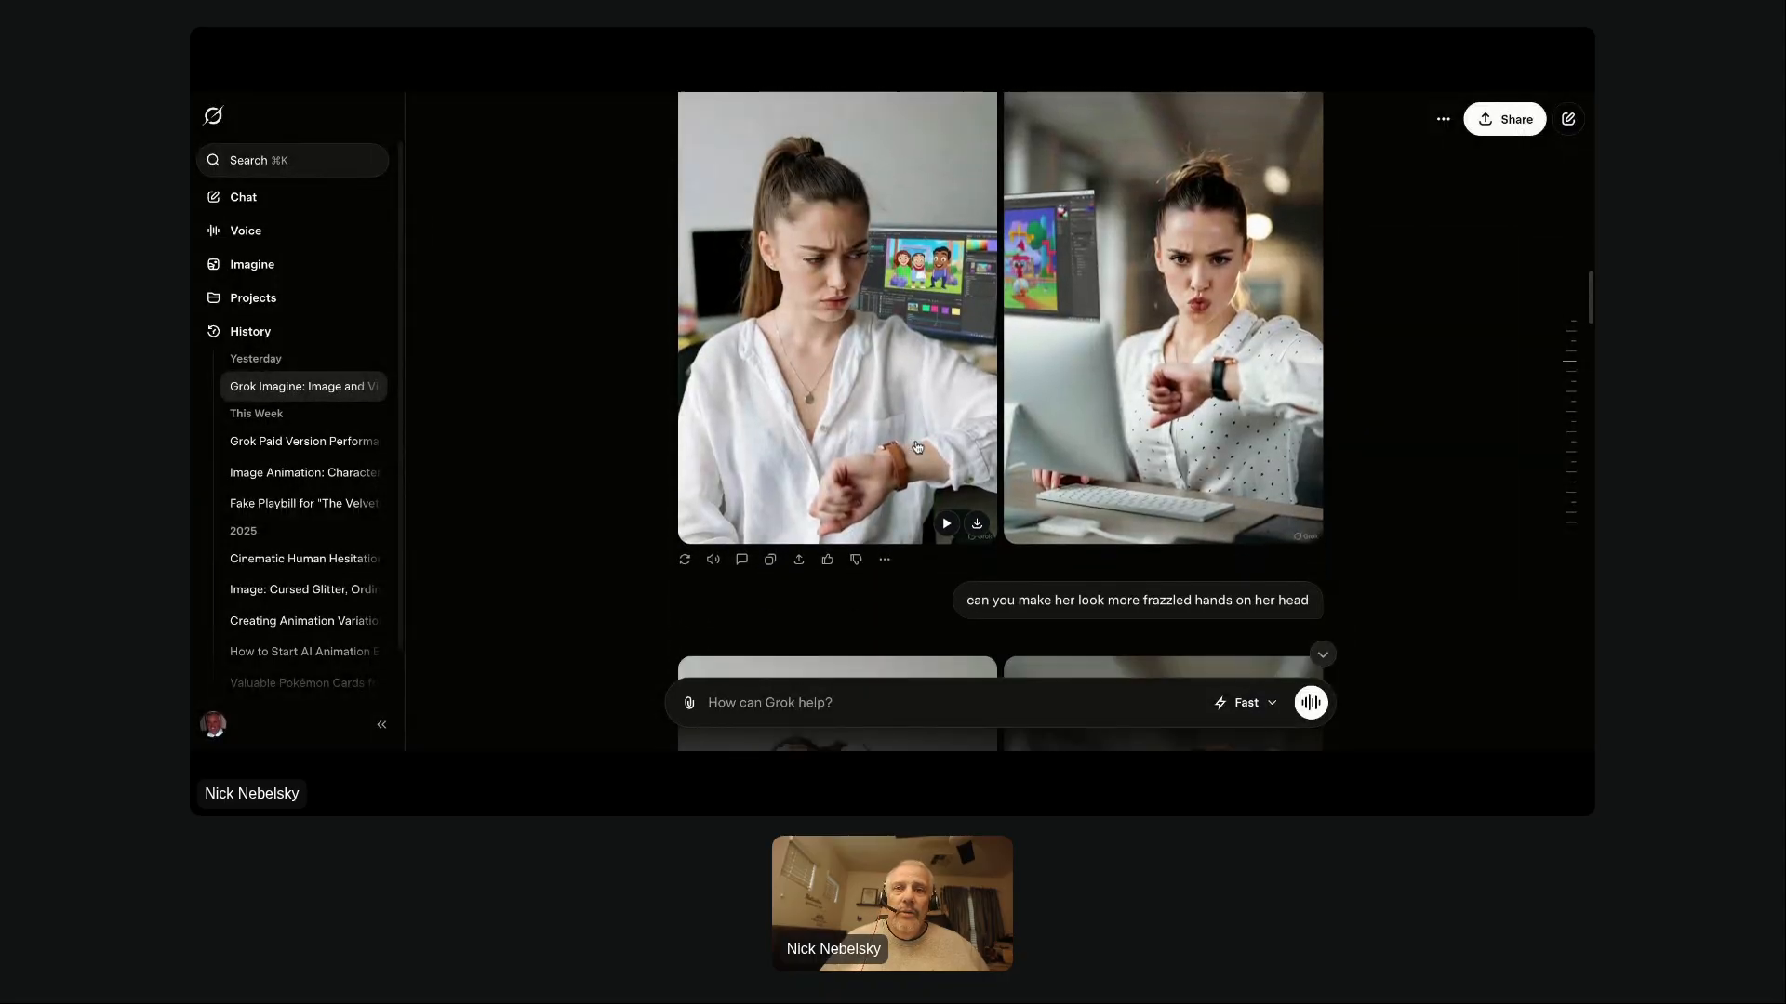
scroll(941, 456, down, 10)
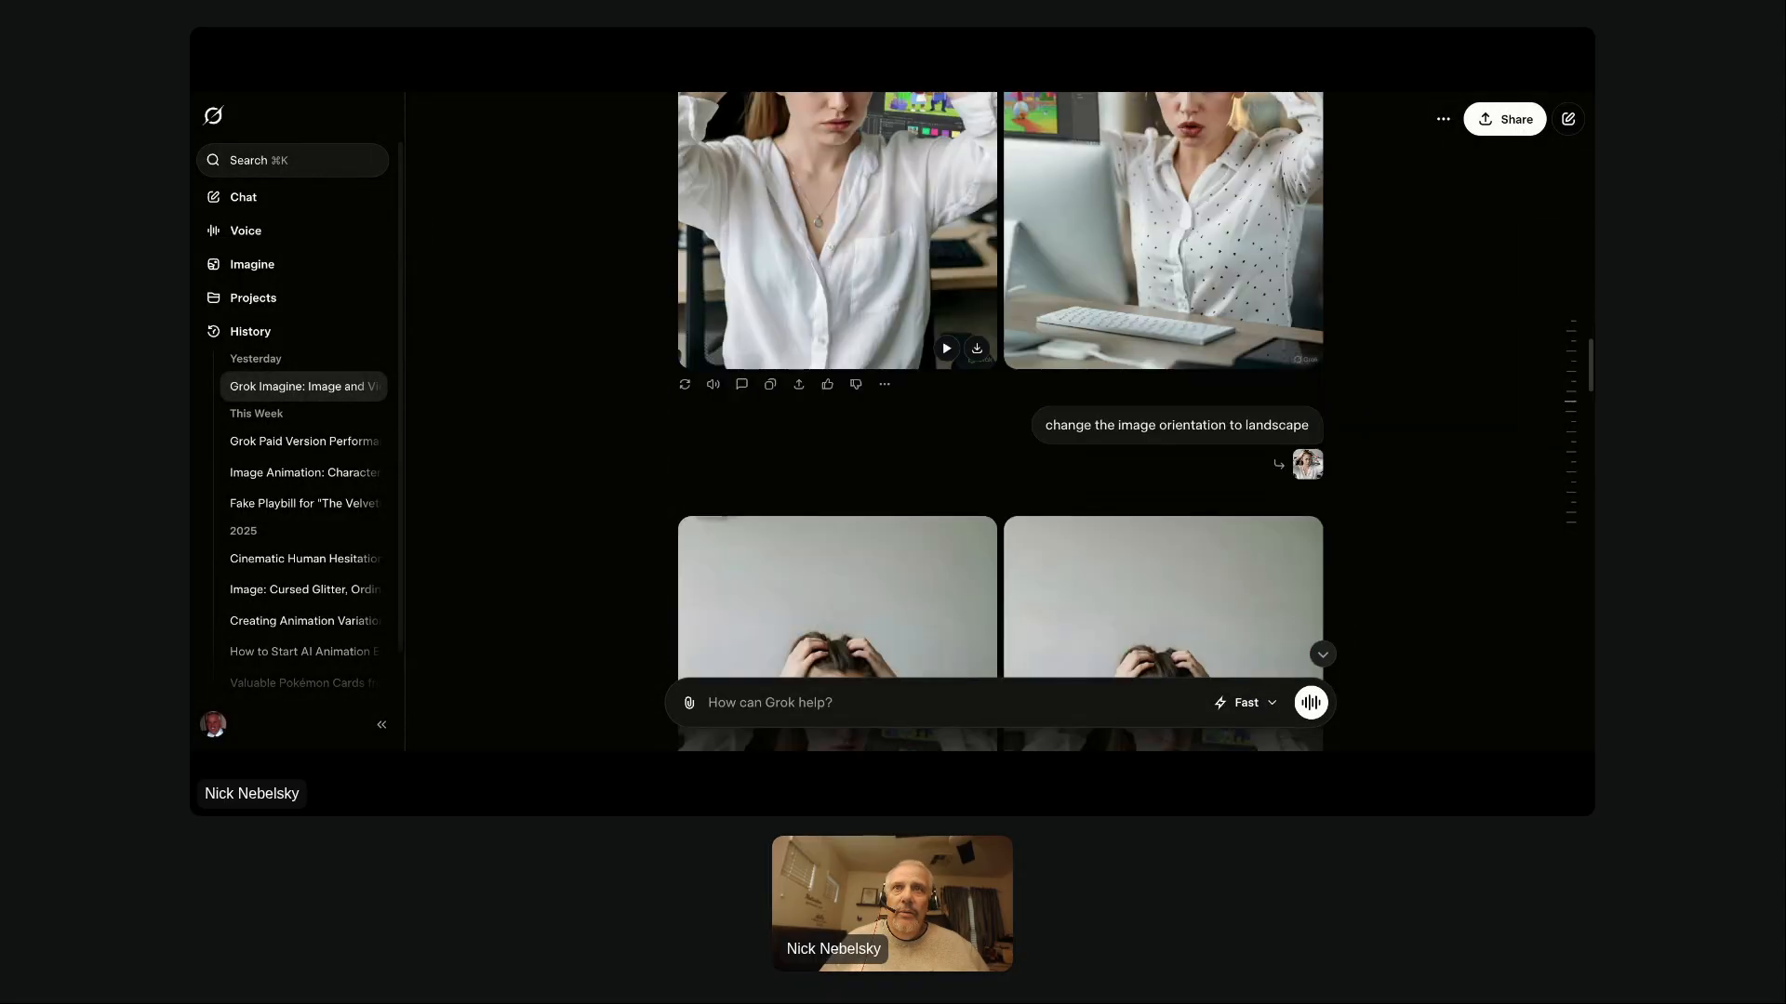
scroll(942, 653, down, 15)
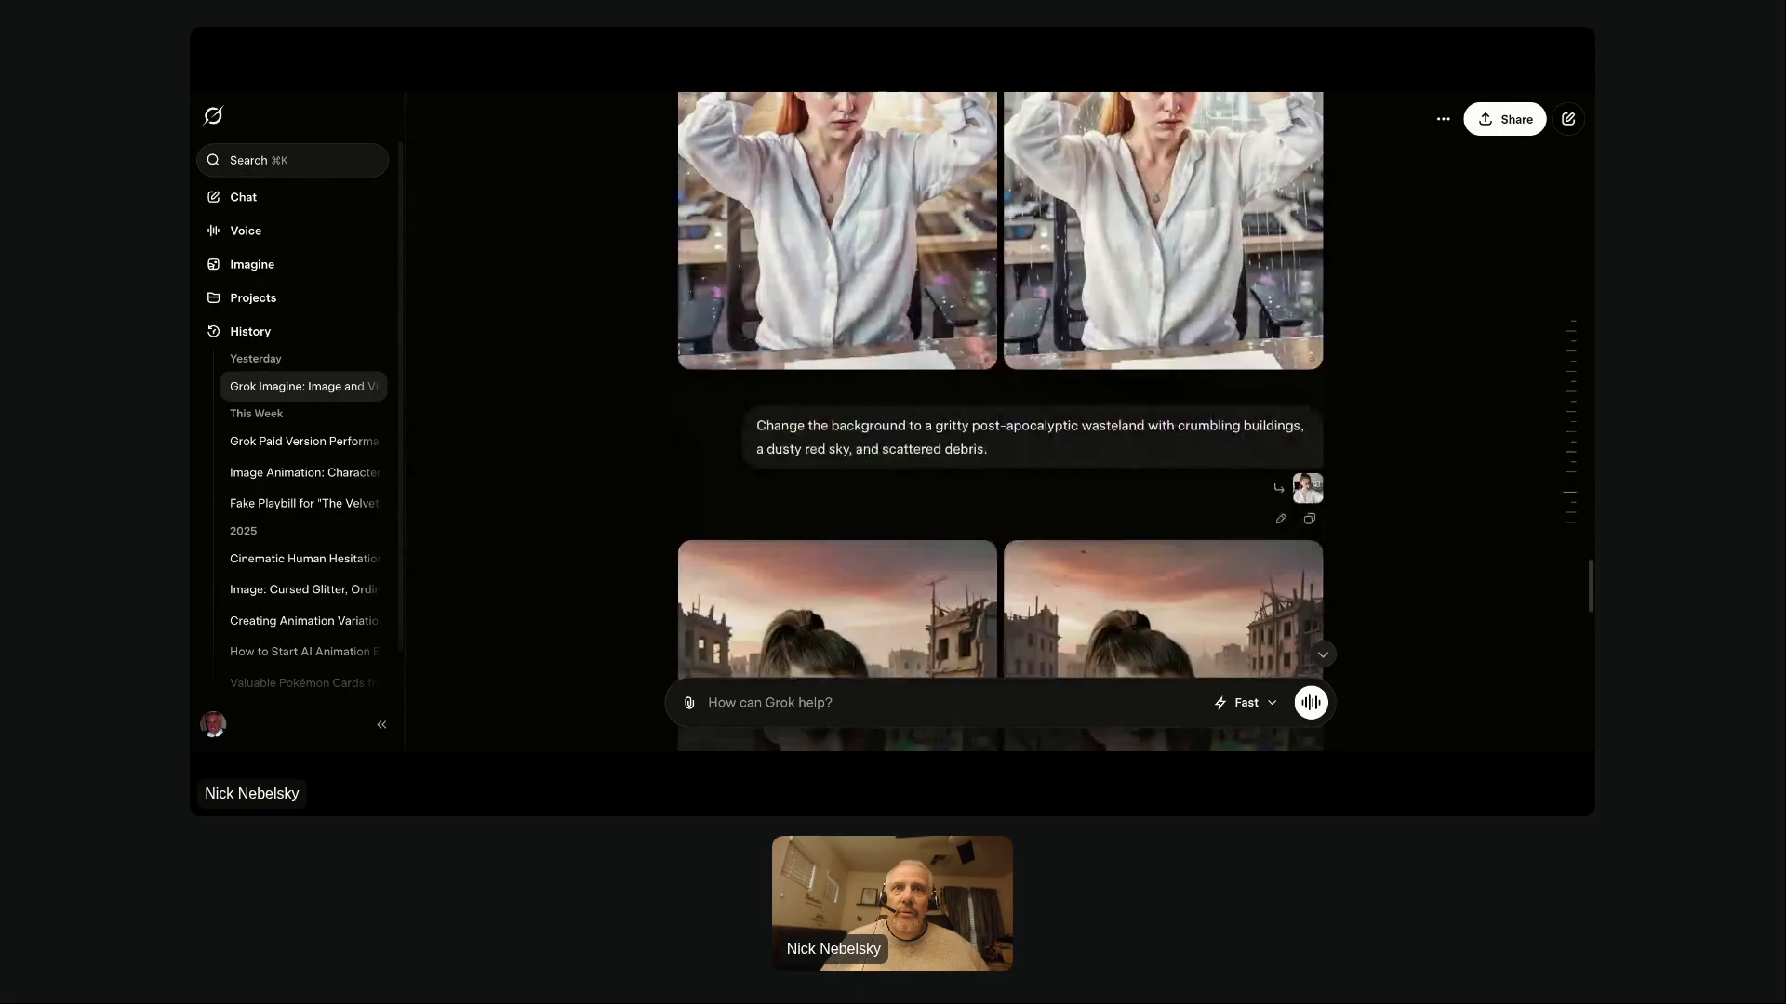
scroll(1000, 418, down, 15)
scroll(1000, 419, up, 6)
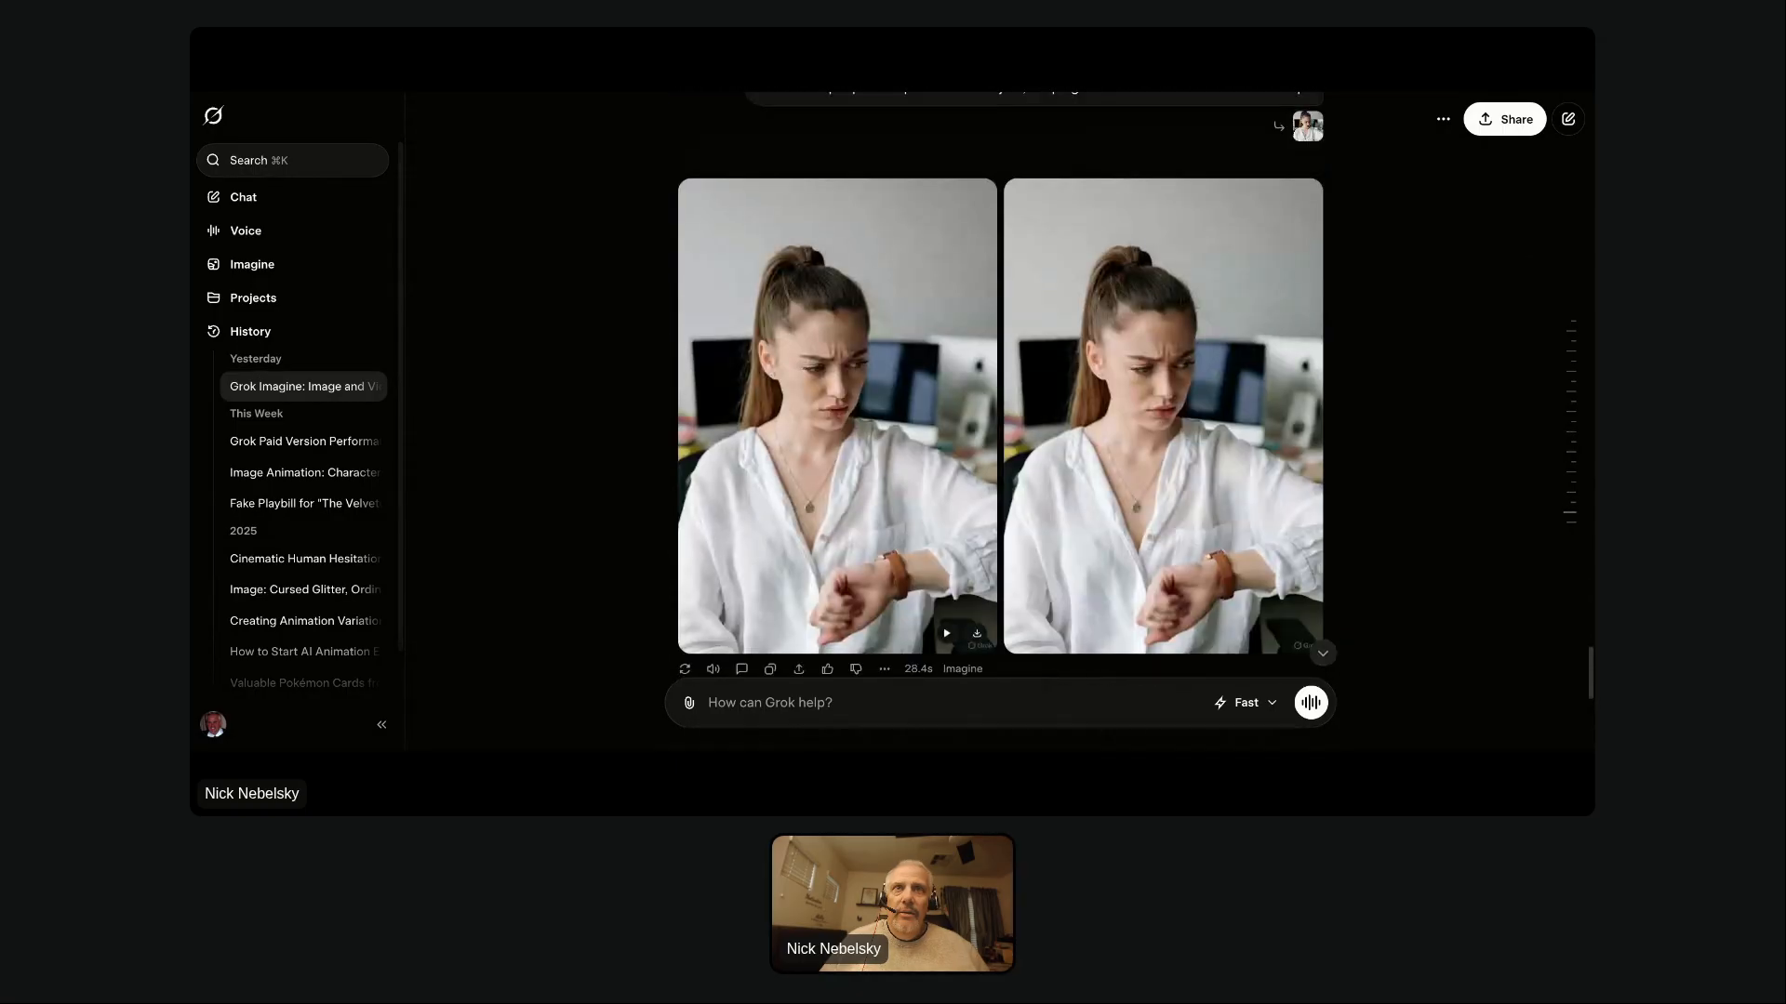
scroll(1000, 418, down, 5)
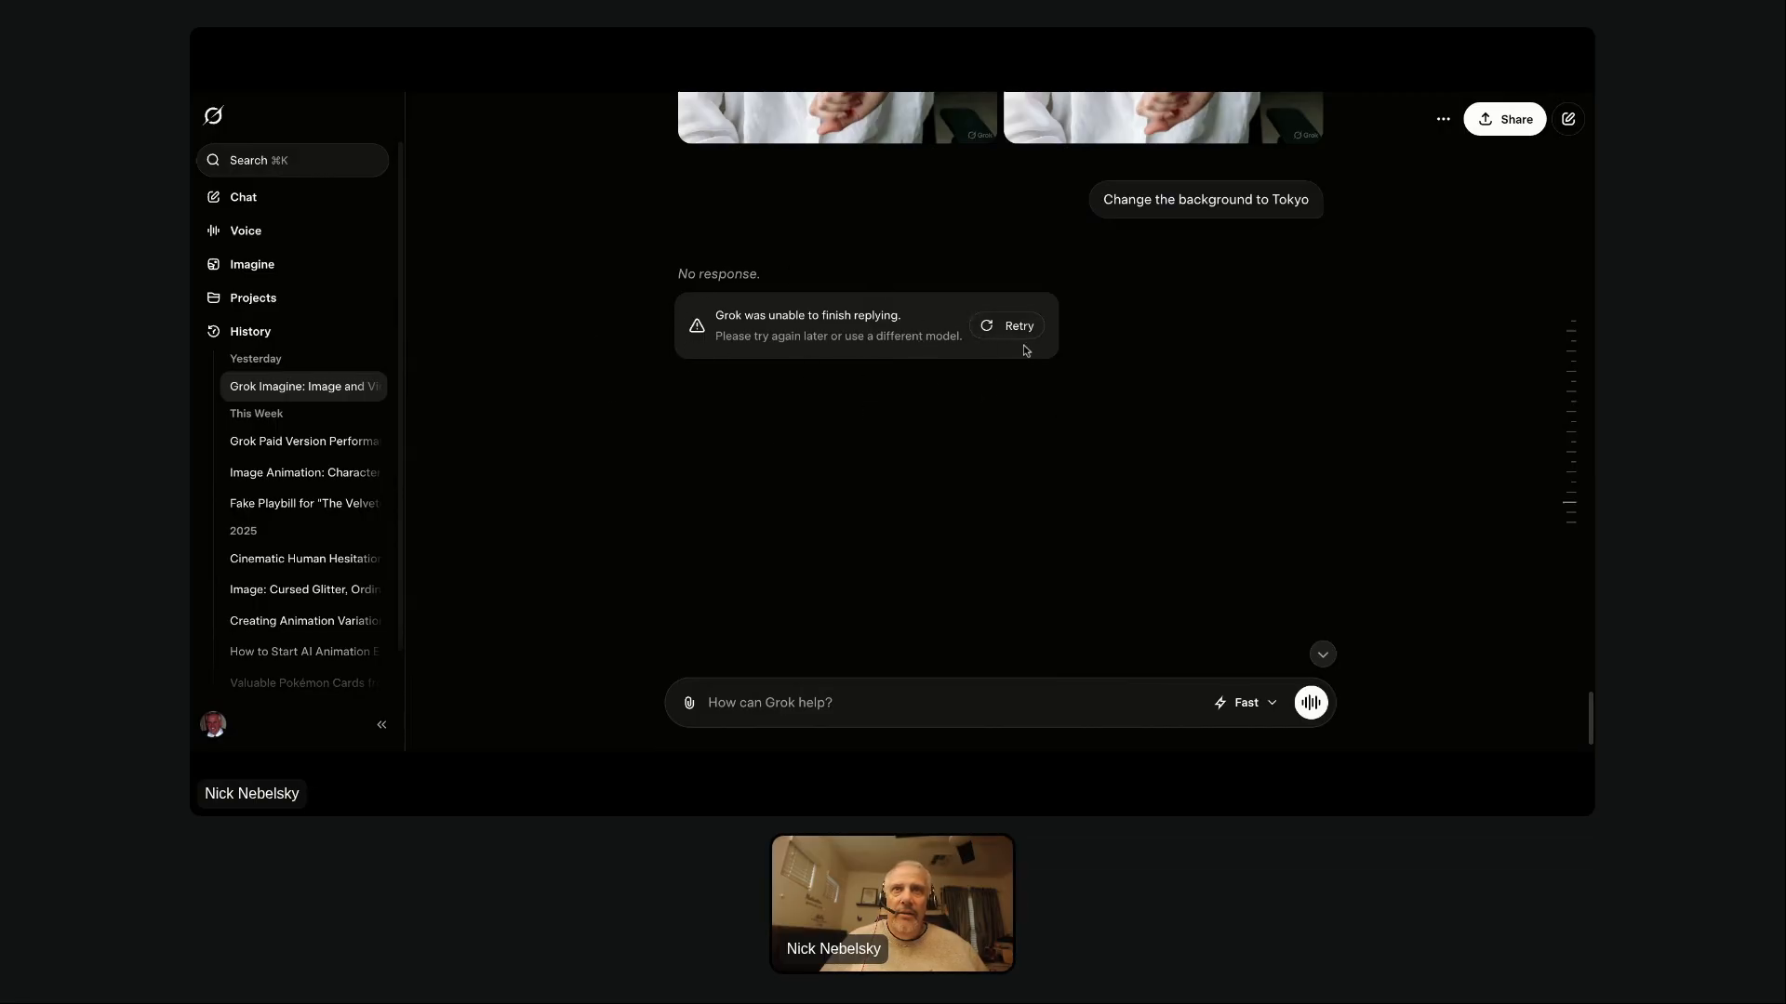
Look back through the conversation's earlier edits, from the people removal and post-apocalyptic background to the ethereal watercolor and cyberpunk versions.
scroll(1225, 307, up, 6)
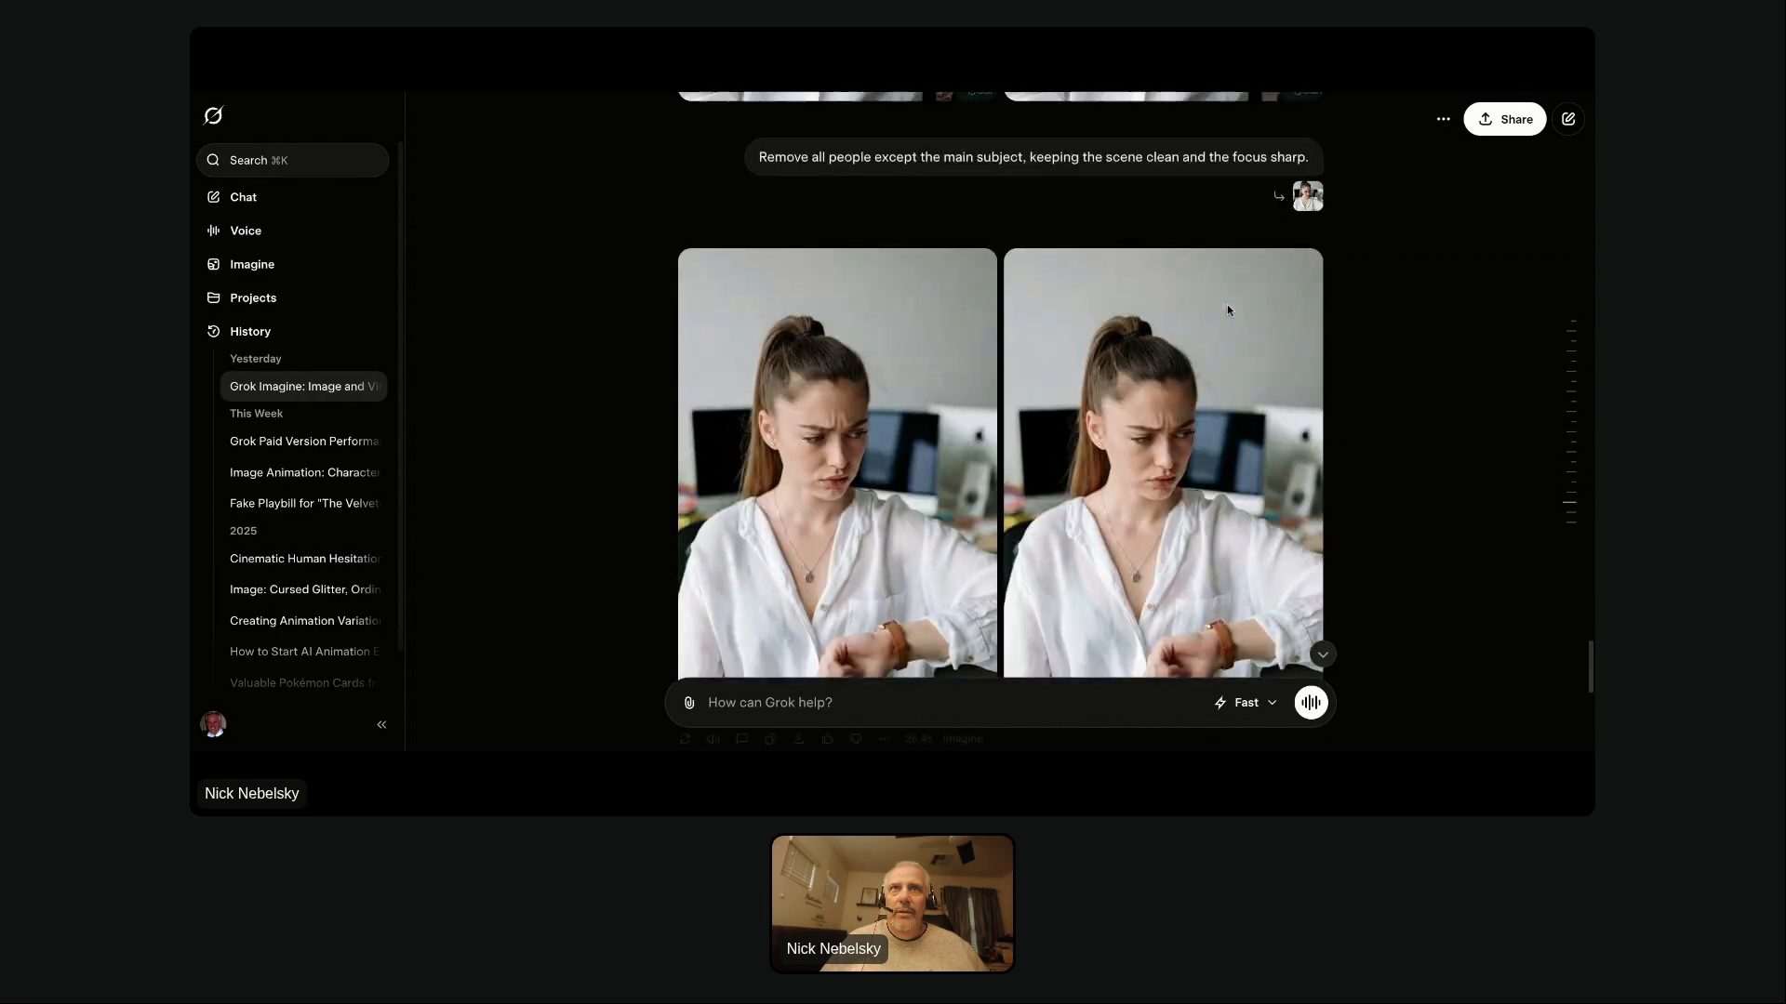
scroll(1226, 310, up, 3)
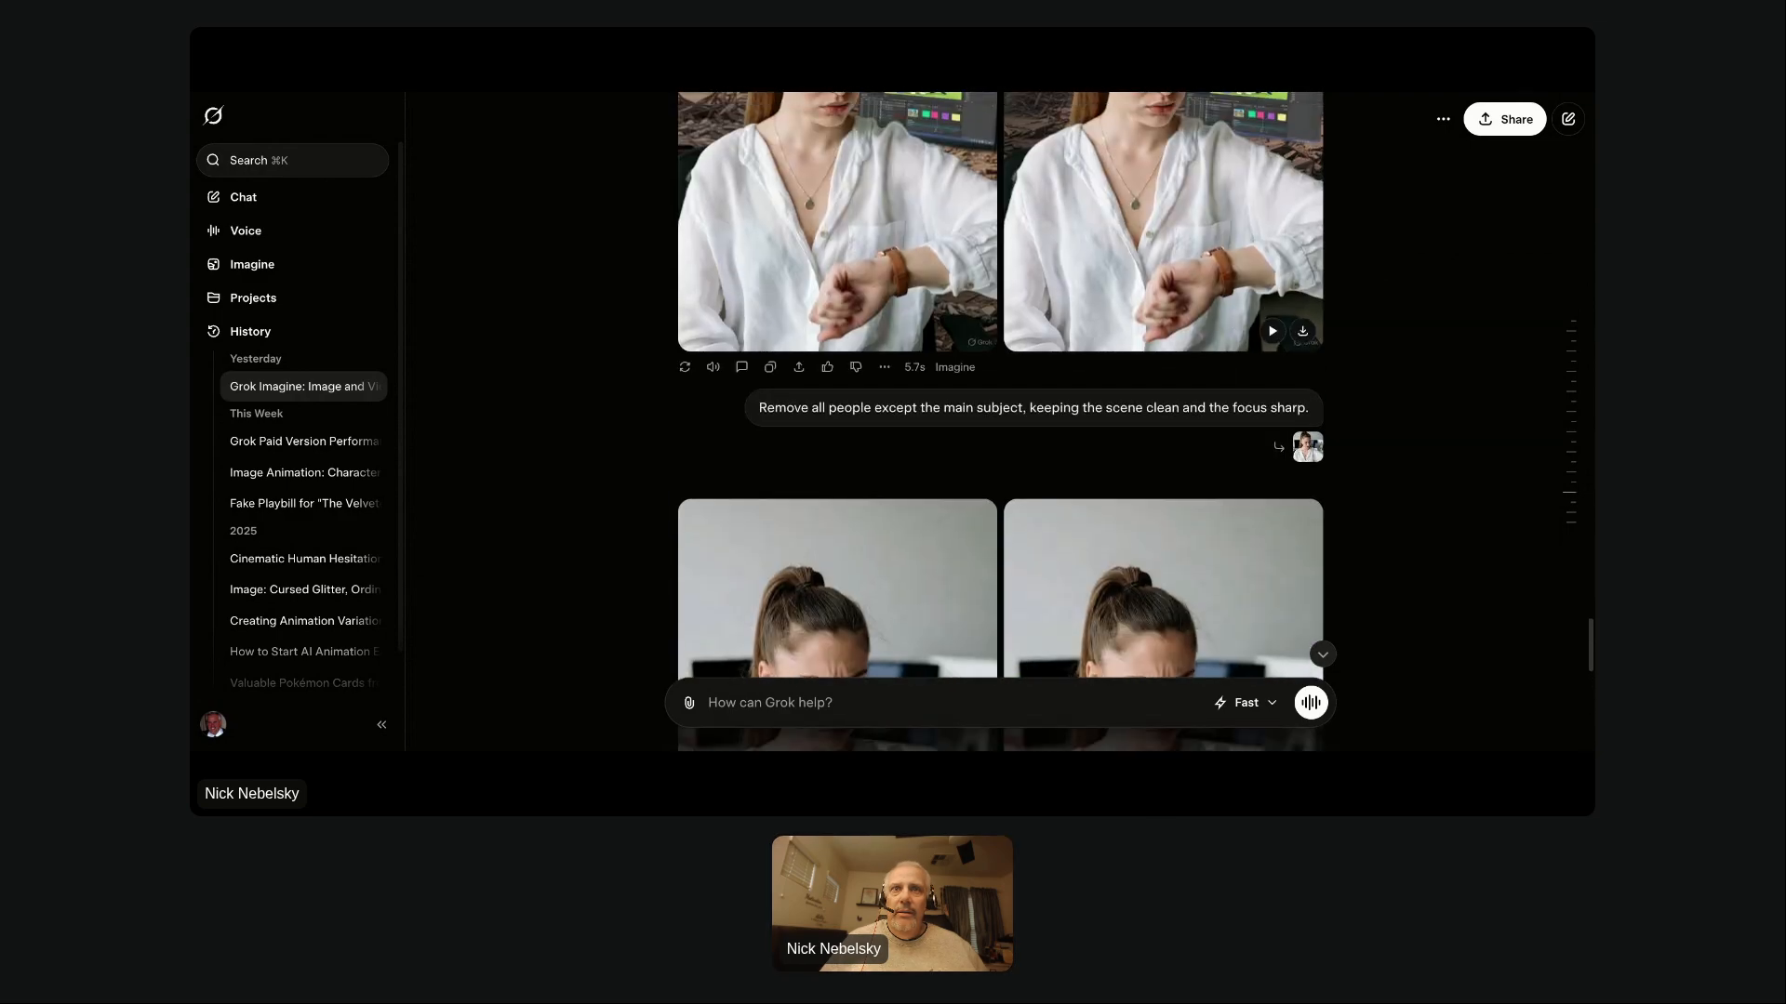
scroll(1000, 418, up, 2)
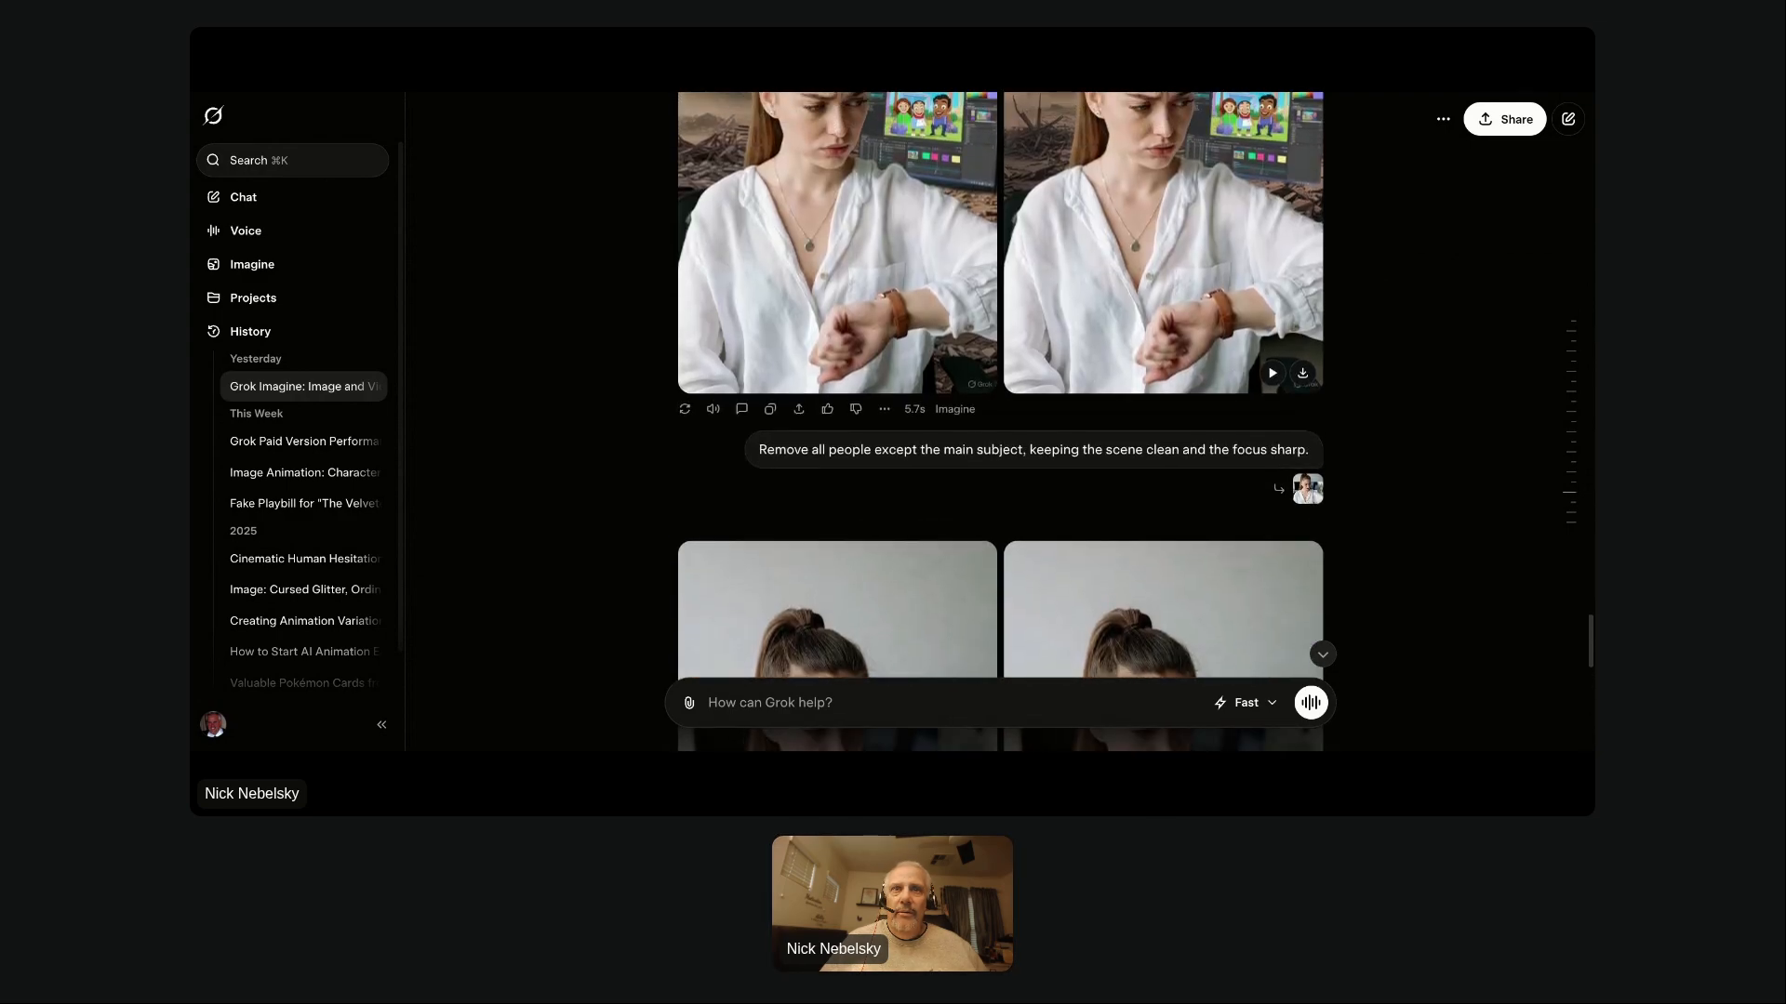
scroll(1000, 419, up, 3)
scroll(999, 419, down, 4)
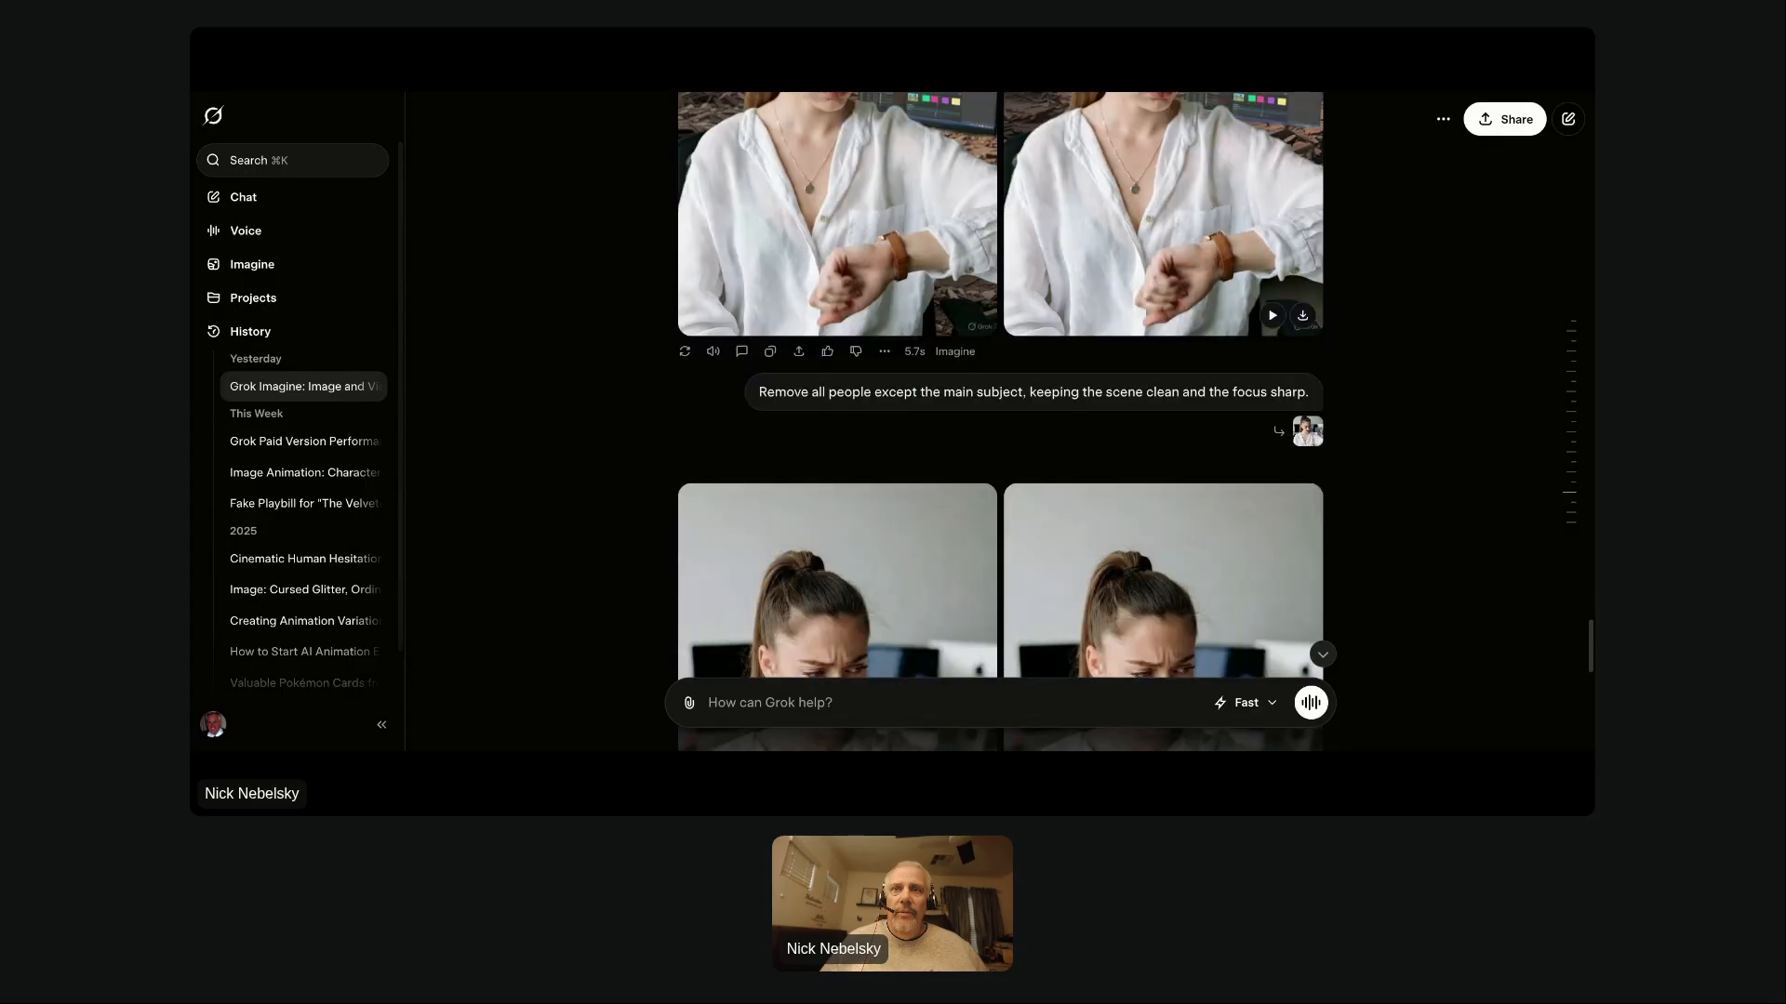
scroll(1000, 419, down, 5)
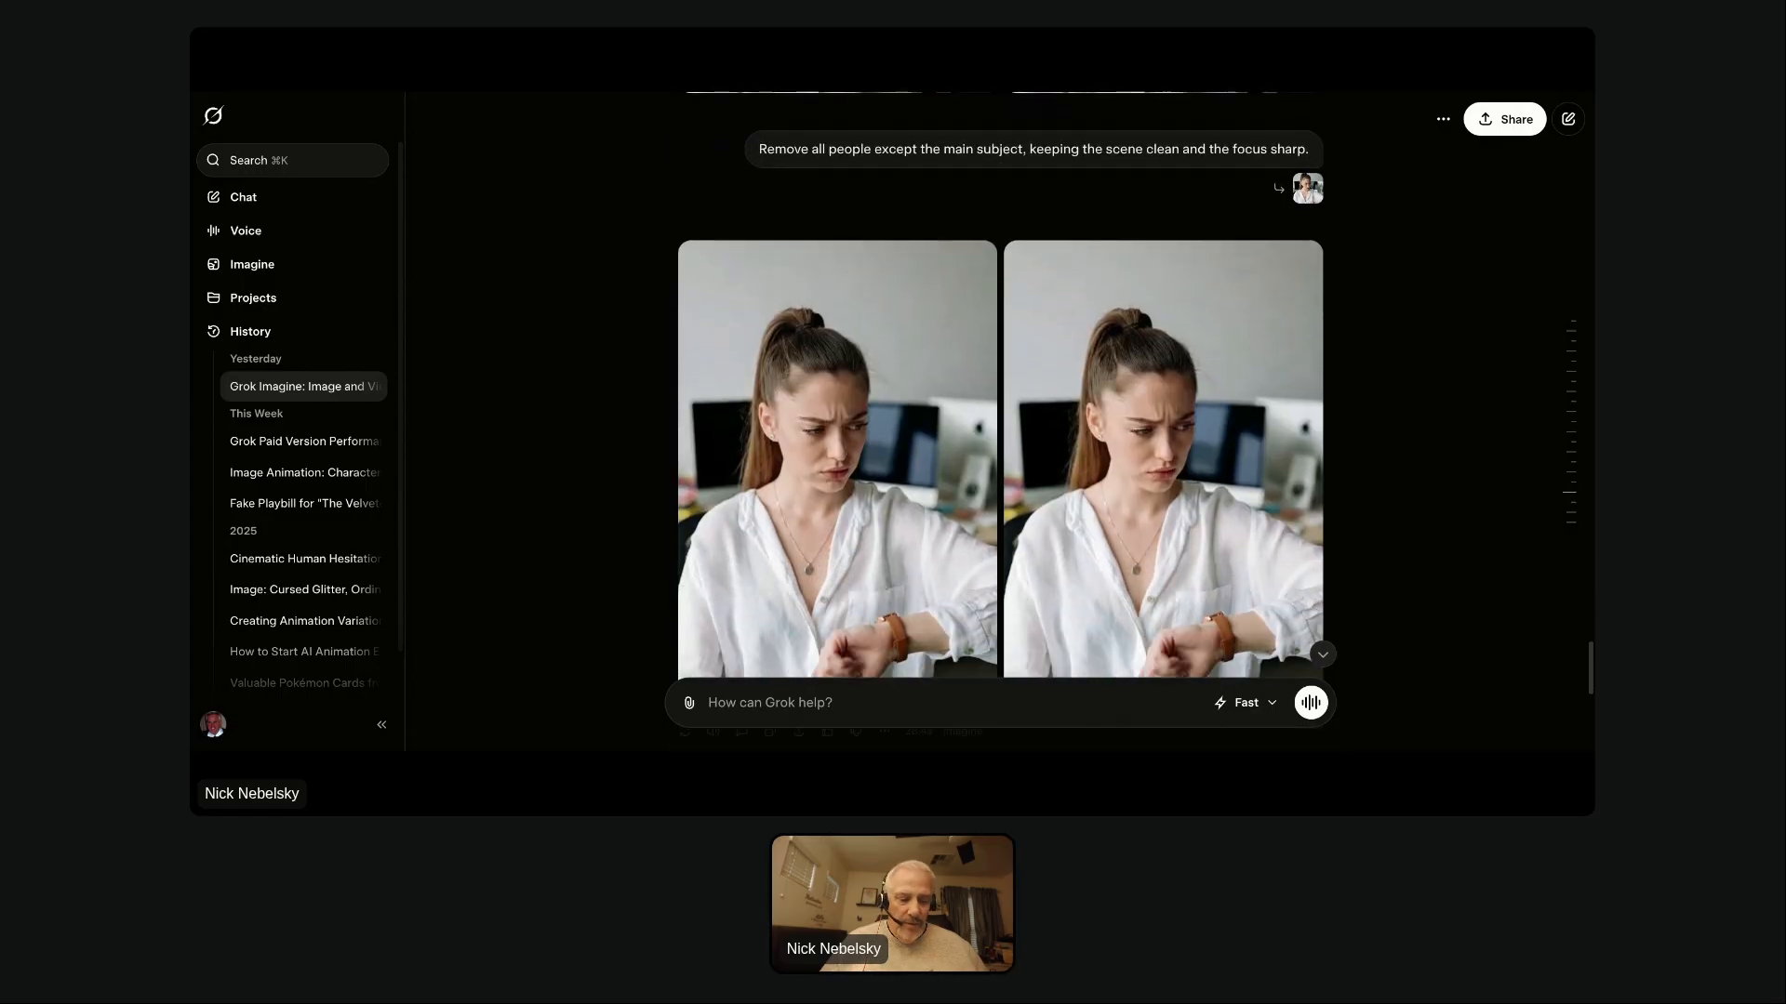
scroll(1162, 304, up, 5)
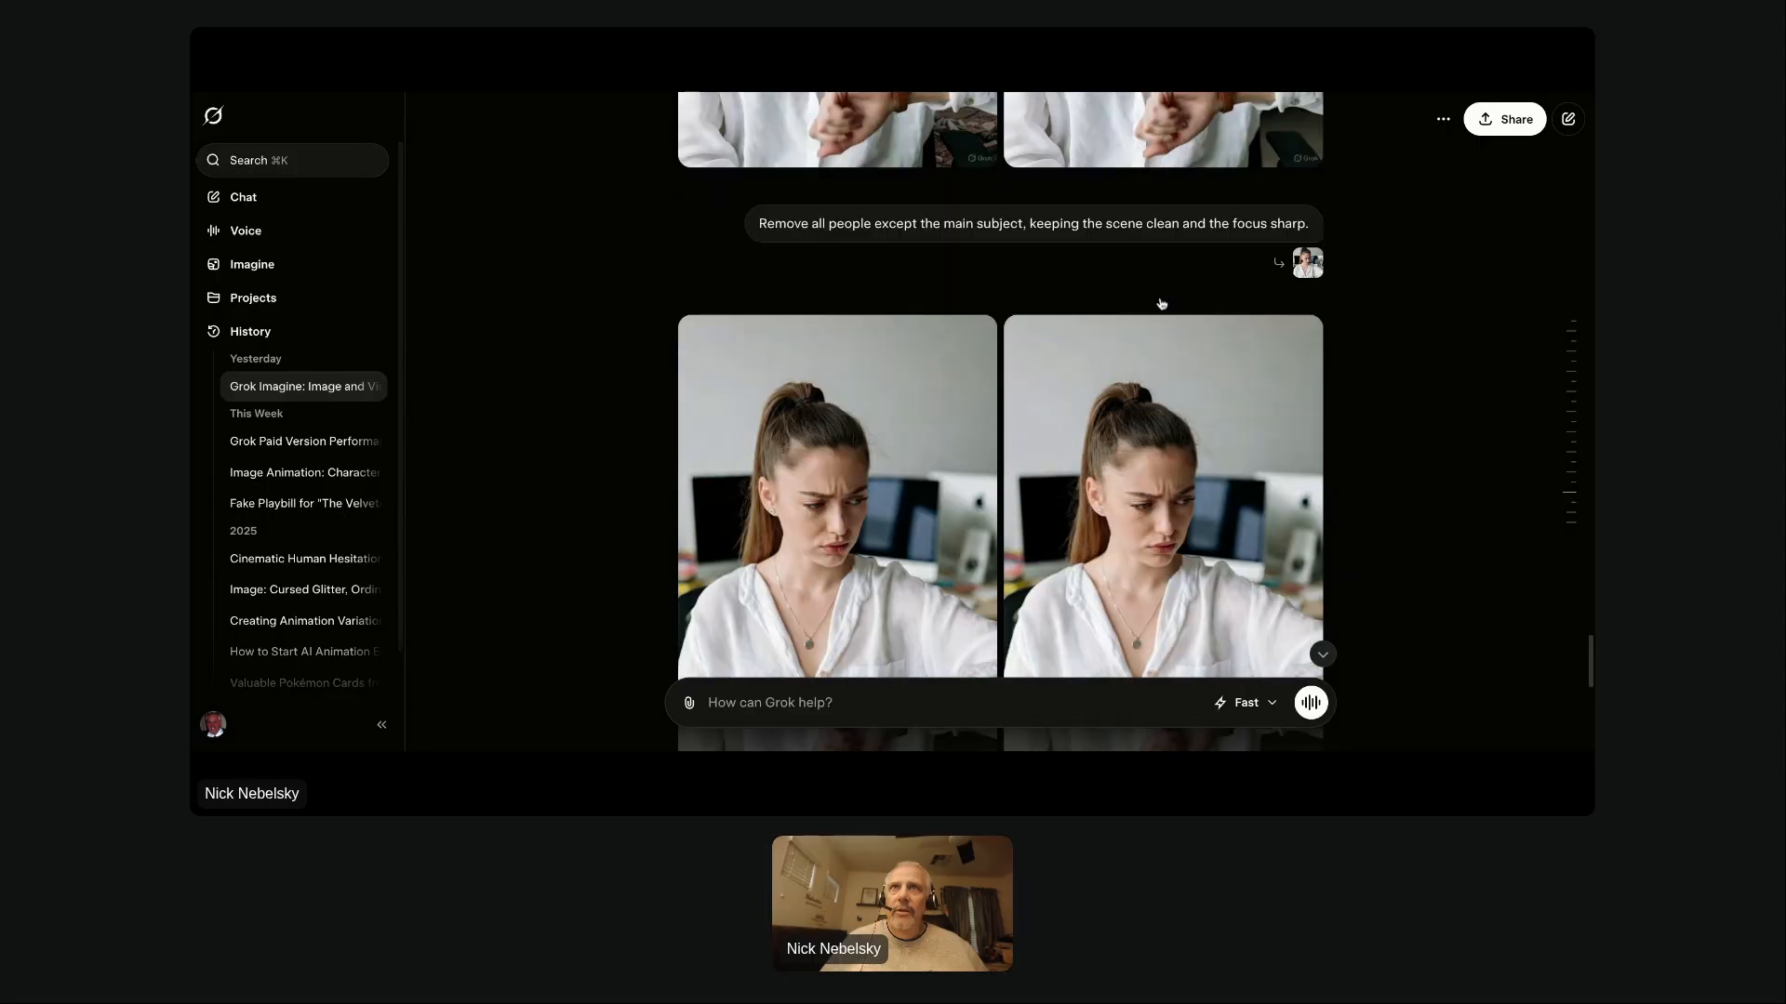
scroll(1161, 304, up, 8)
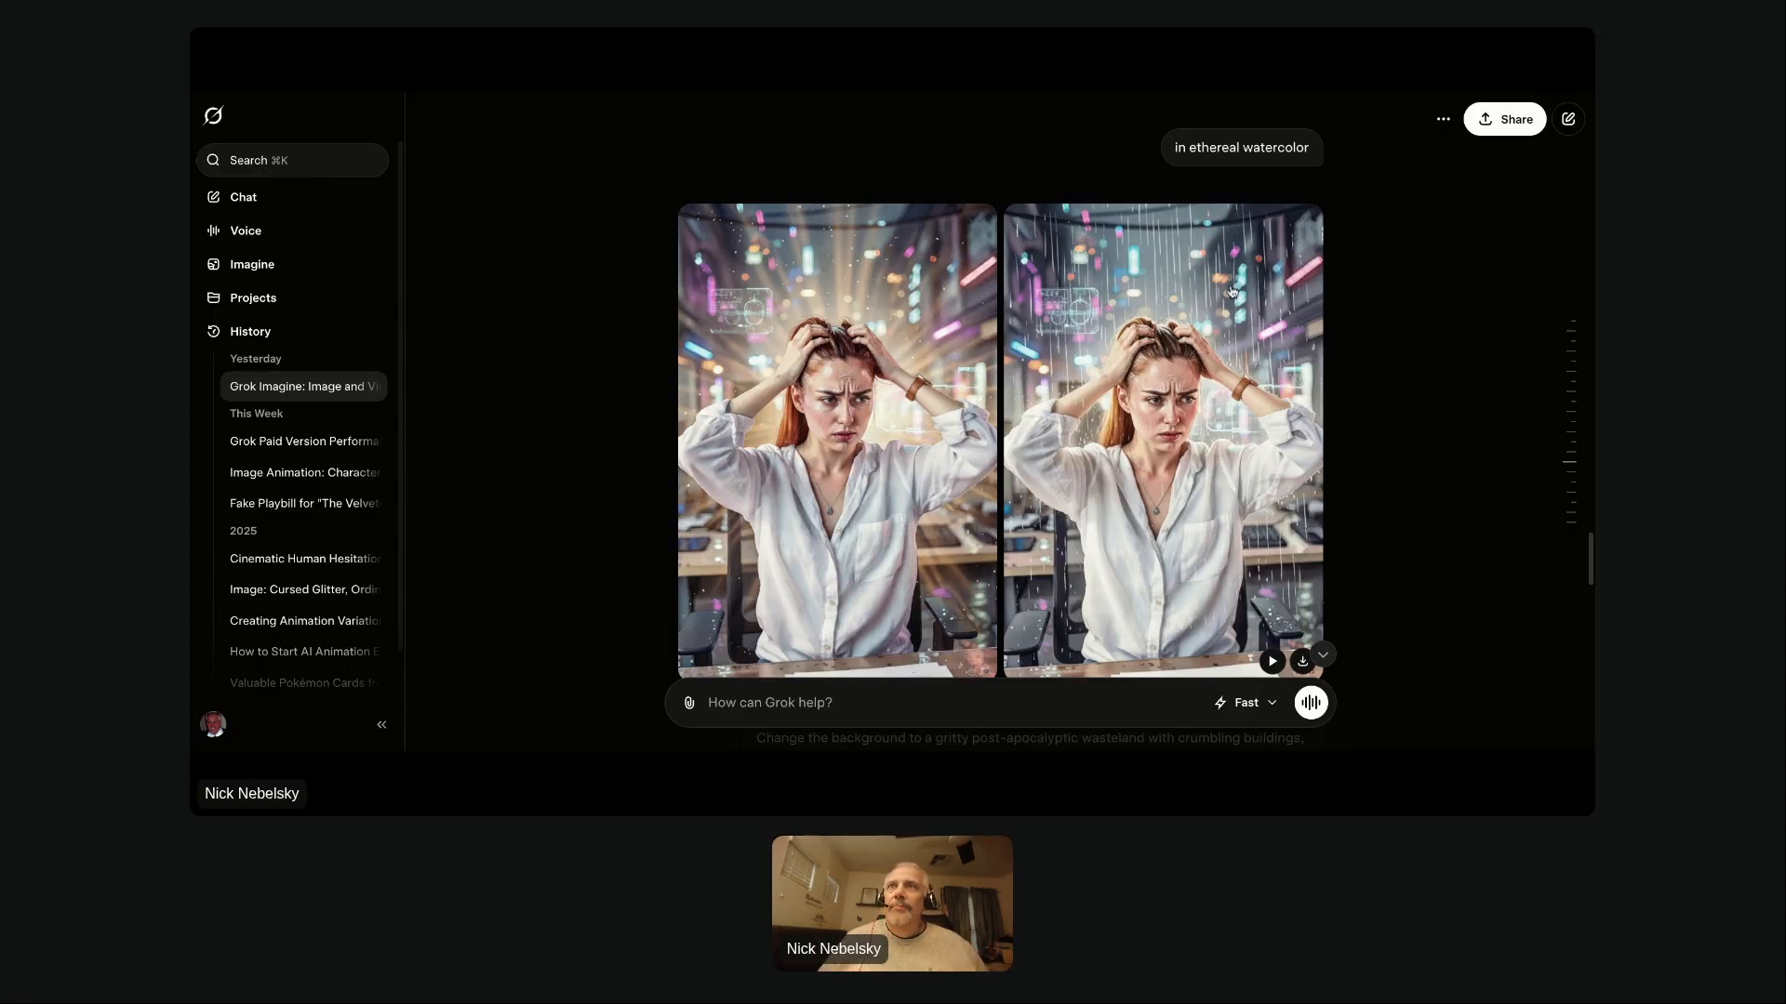
scroll(1330, 193, up, 2)
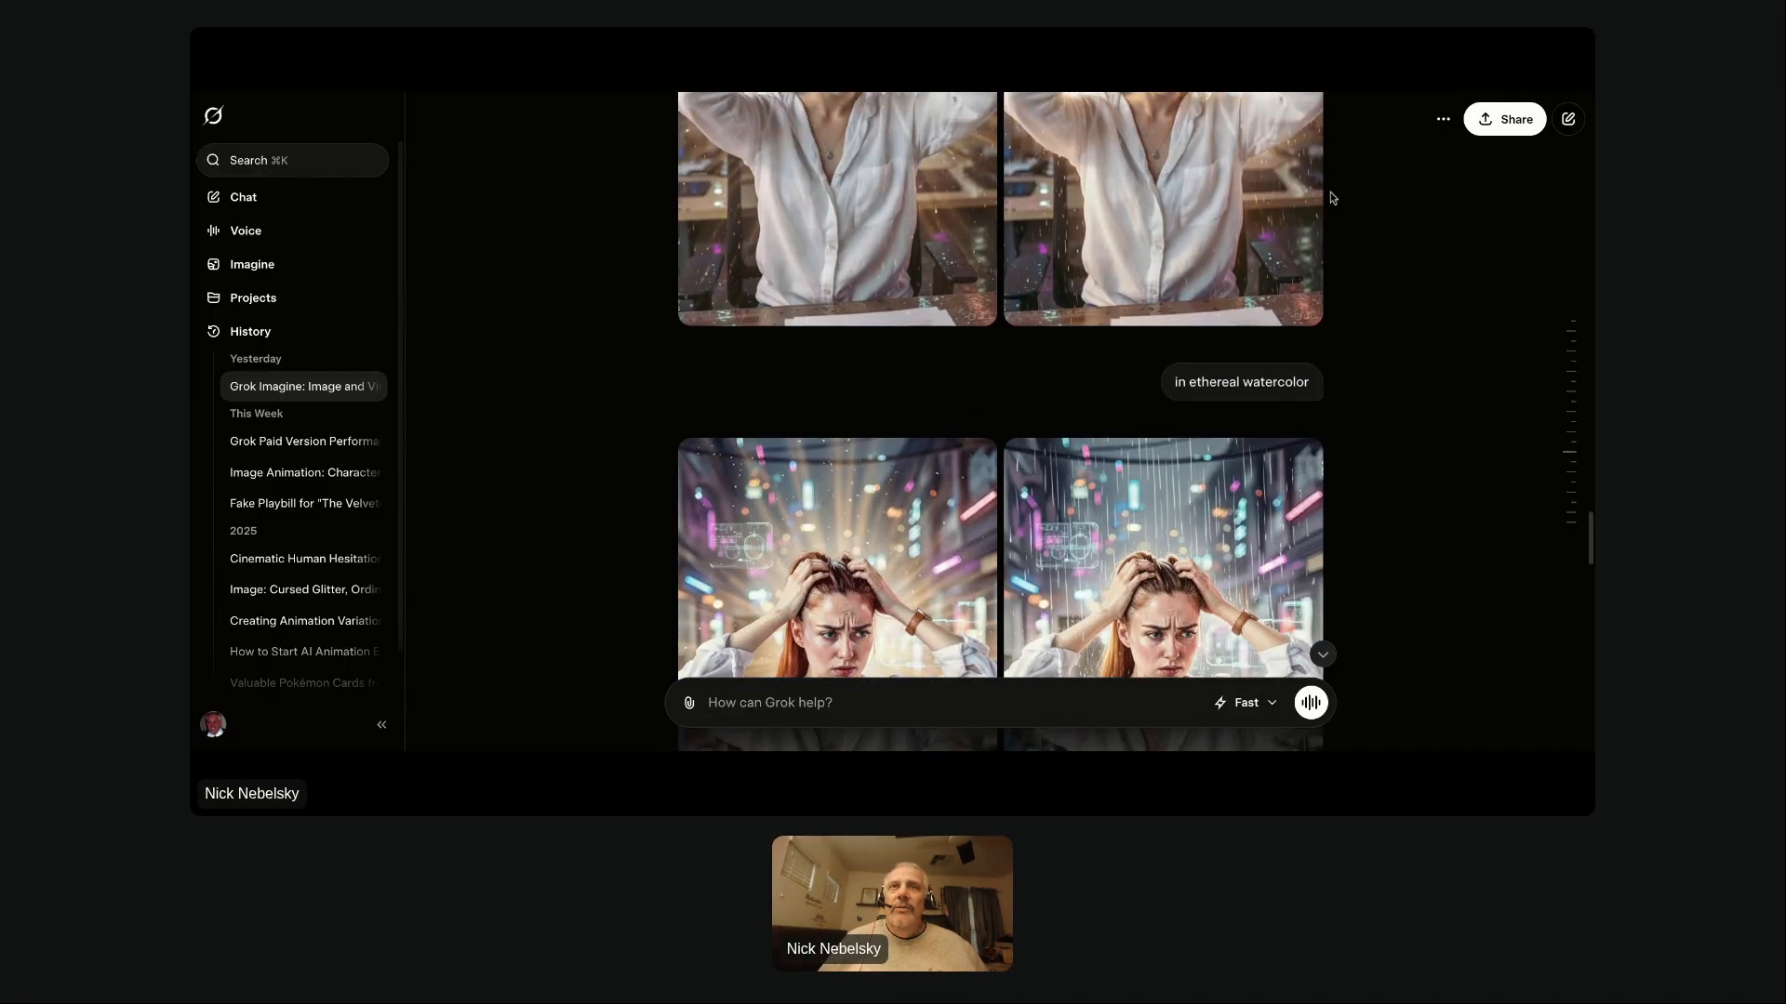
scroll(1330, 197, up, 6)
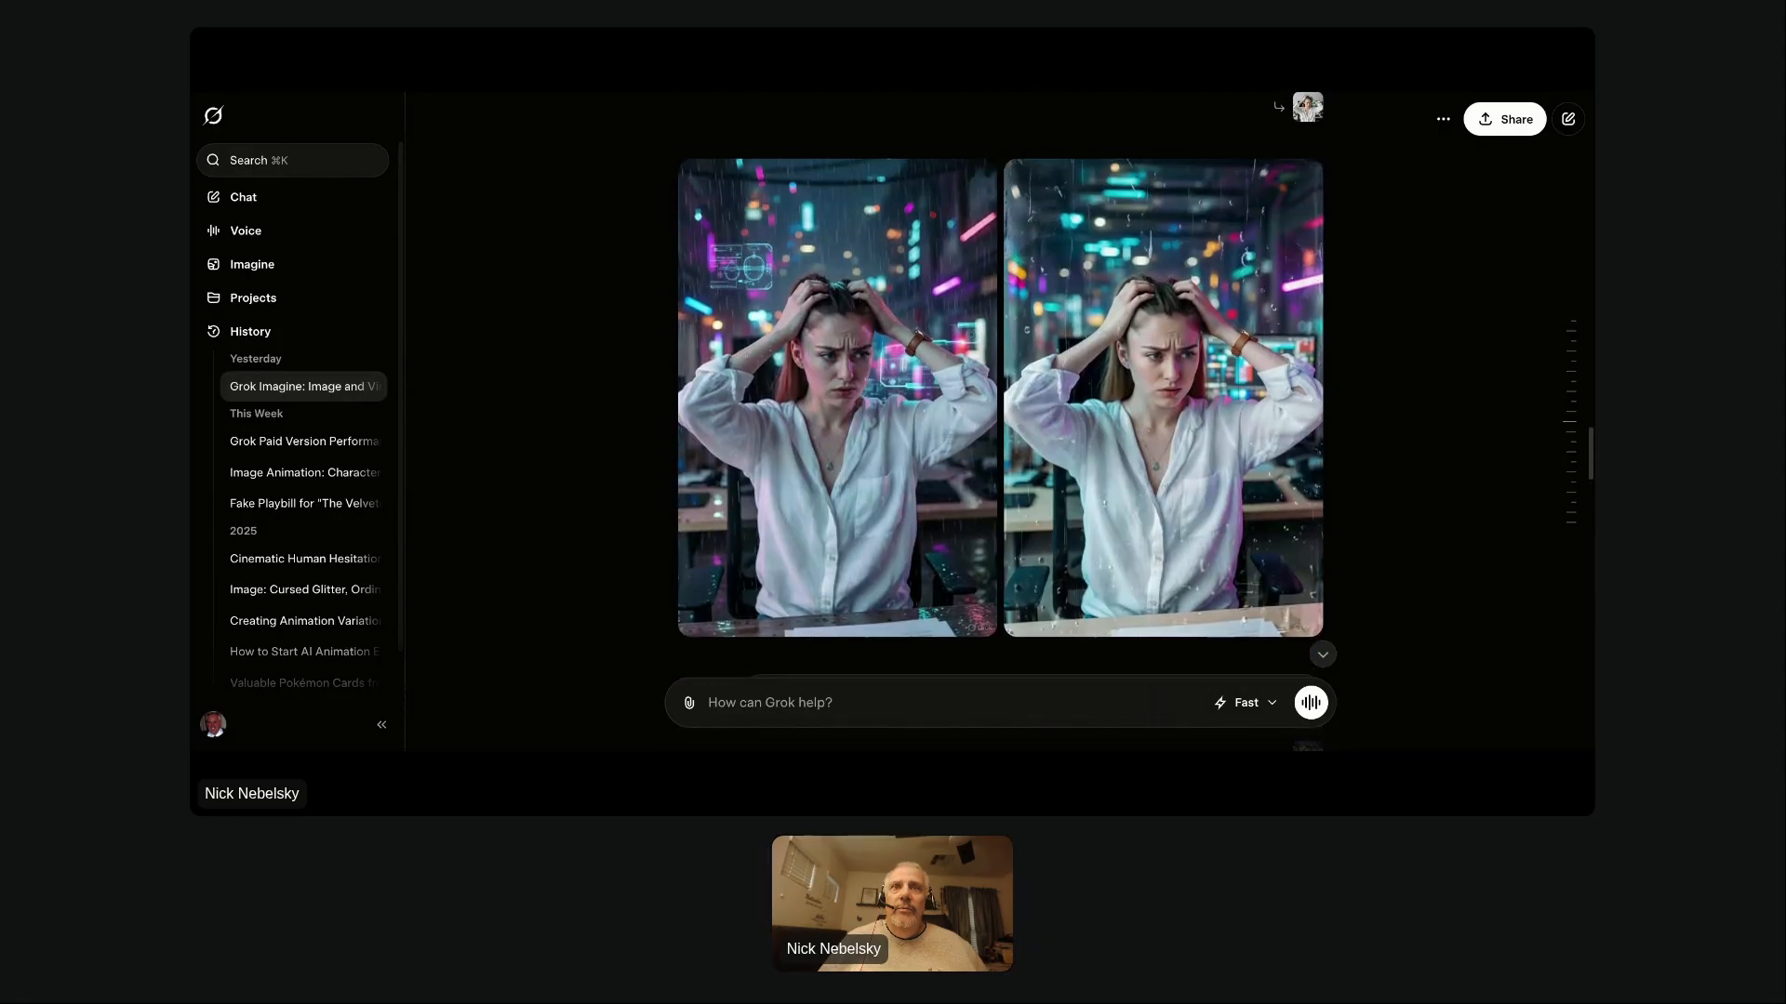
scroll(1002, 419, up, 3)
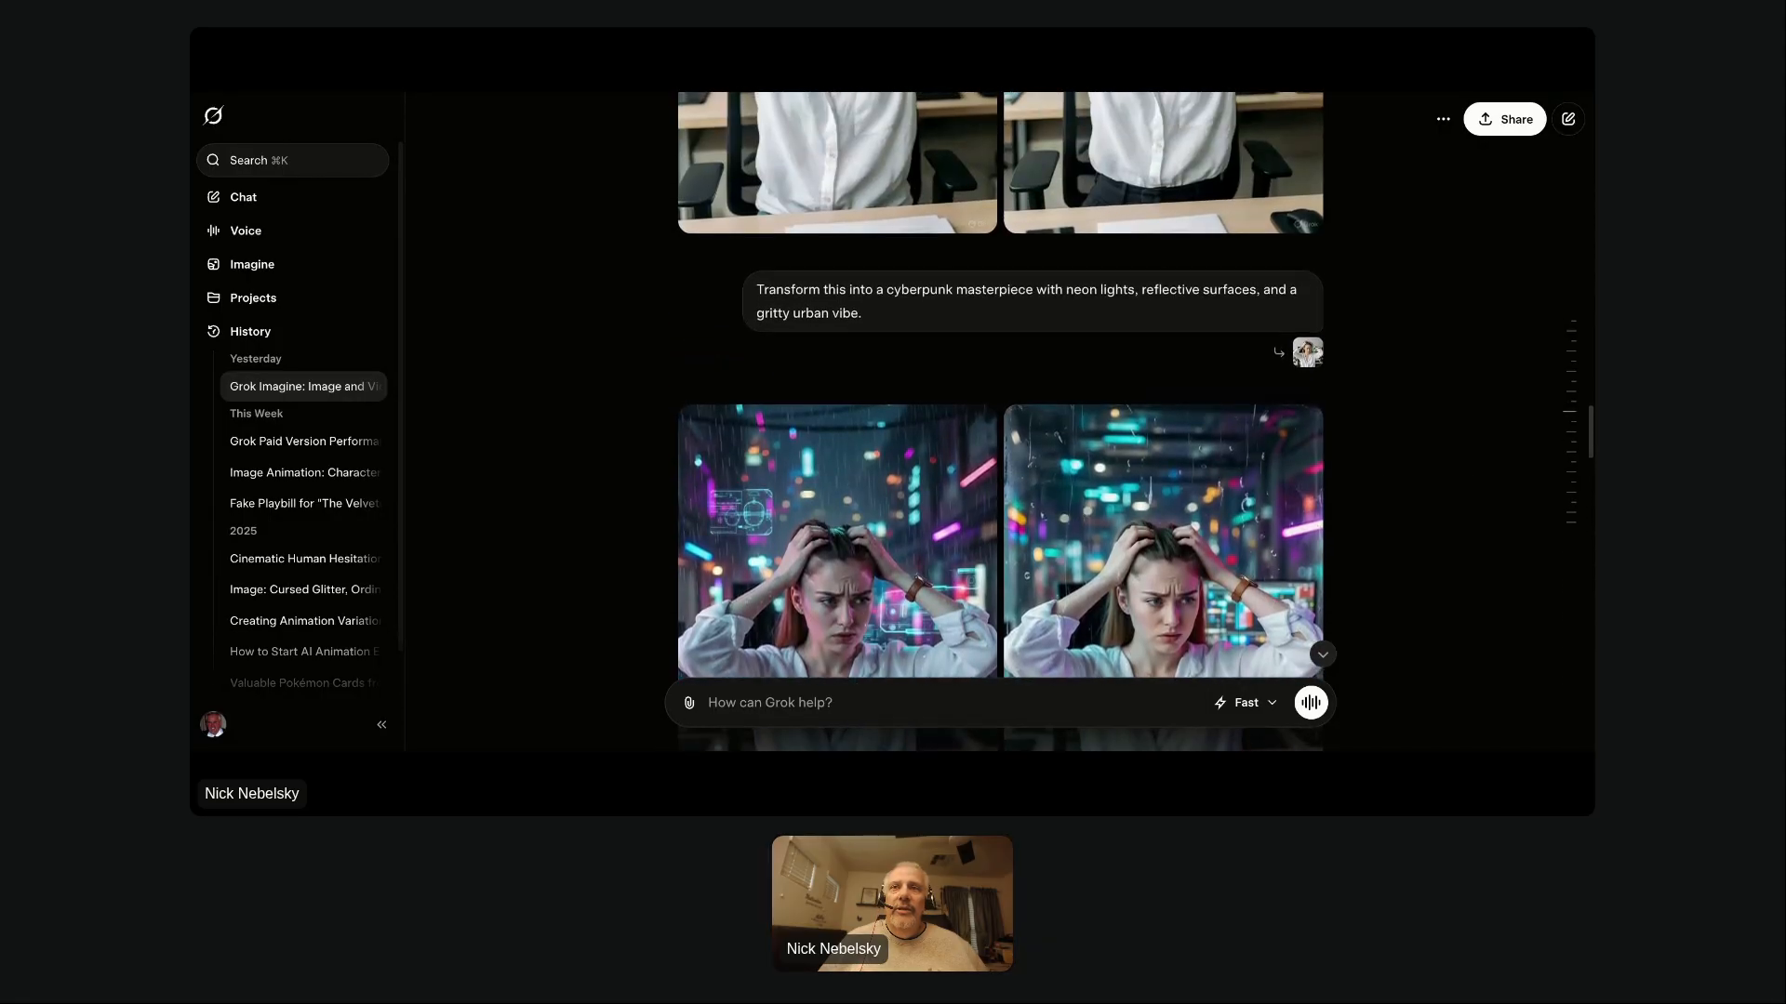
Compare the second cyberpunk version of the frustrated woman with its original image, and regenerate the cyberpunk edit.
scroll(1288, 370, down, 3)
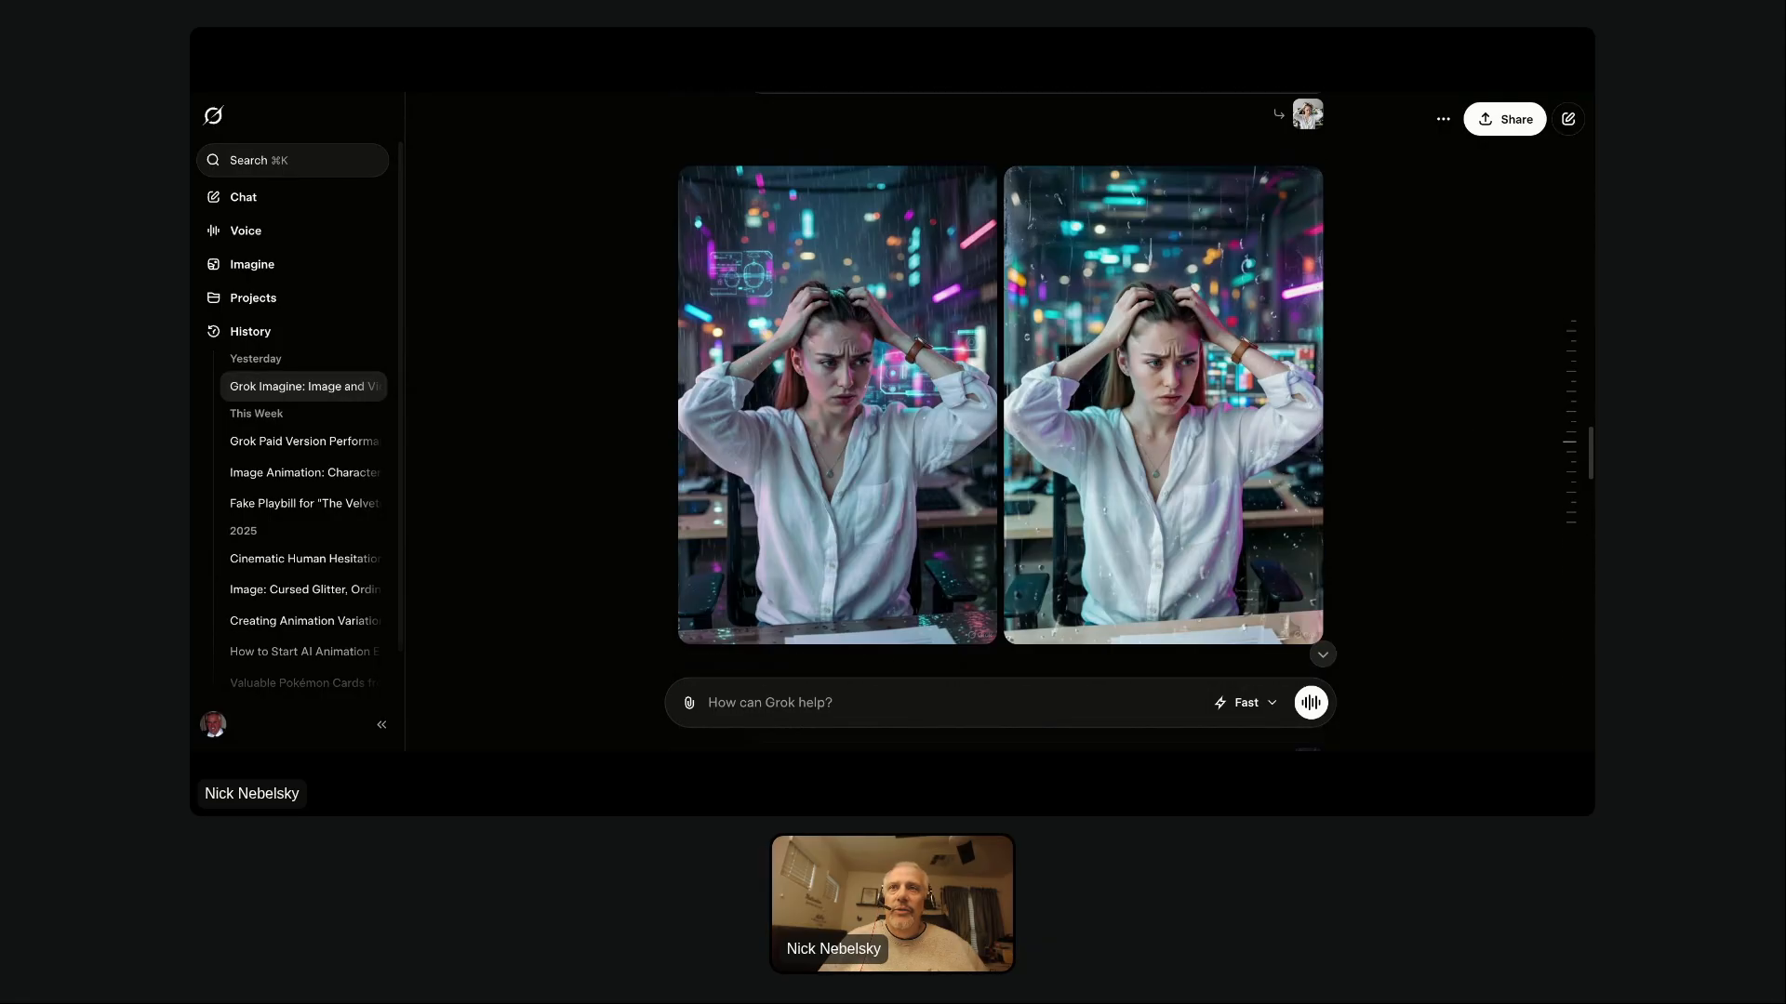
click(1239, 385)
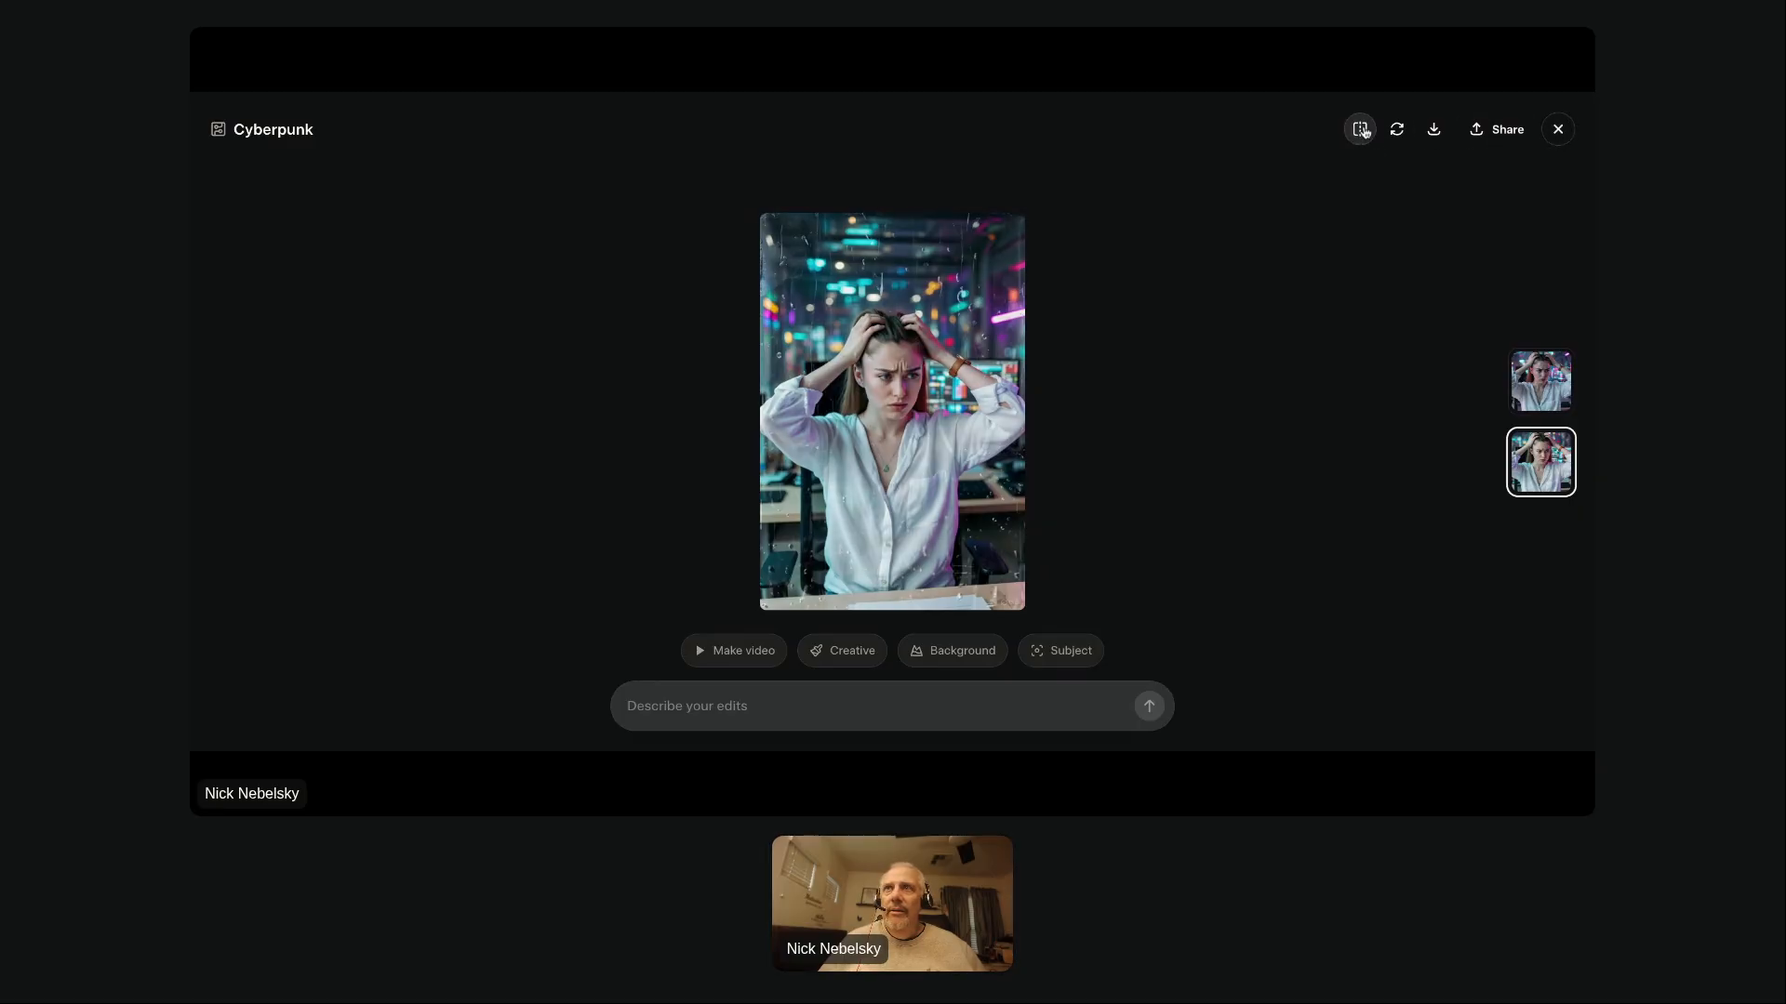
click(1363, 131)
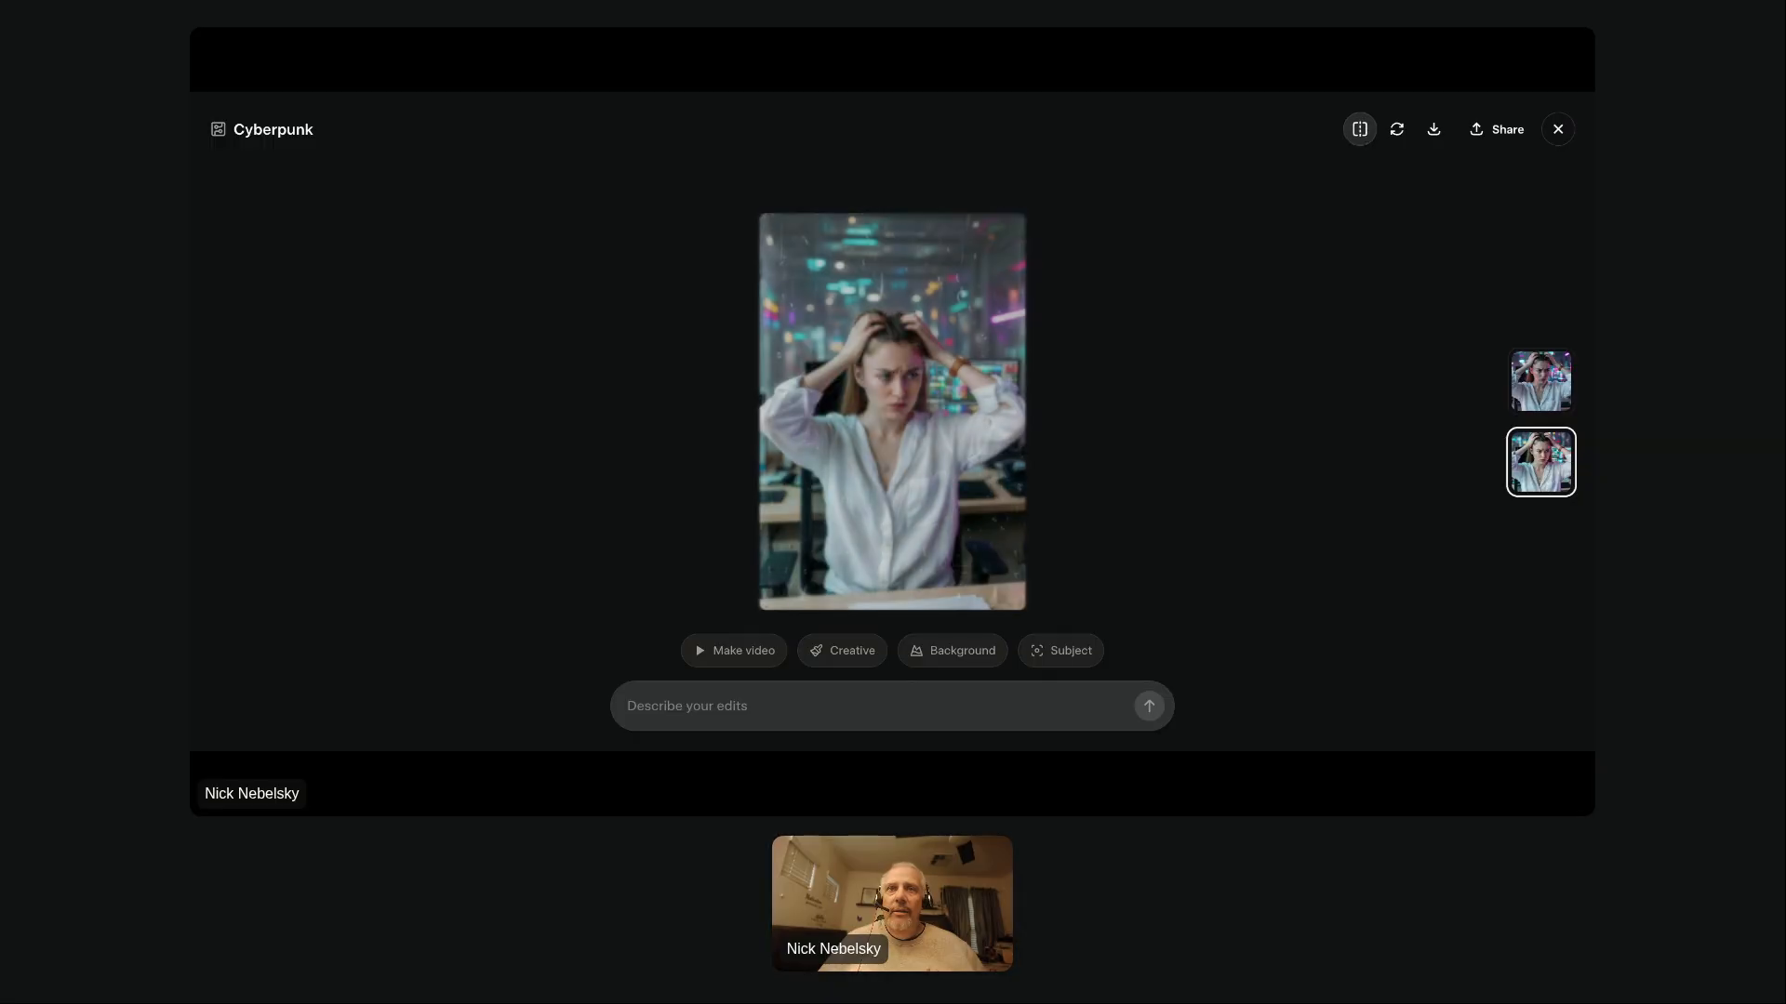
click(1363, 131)
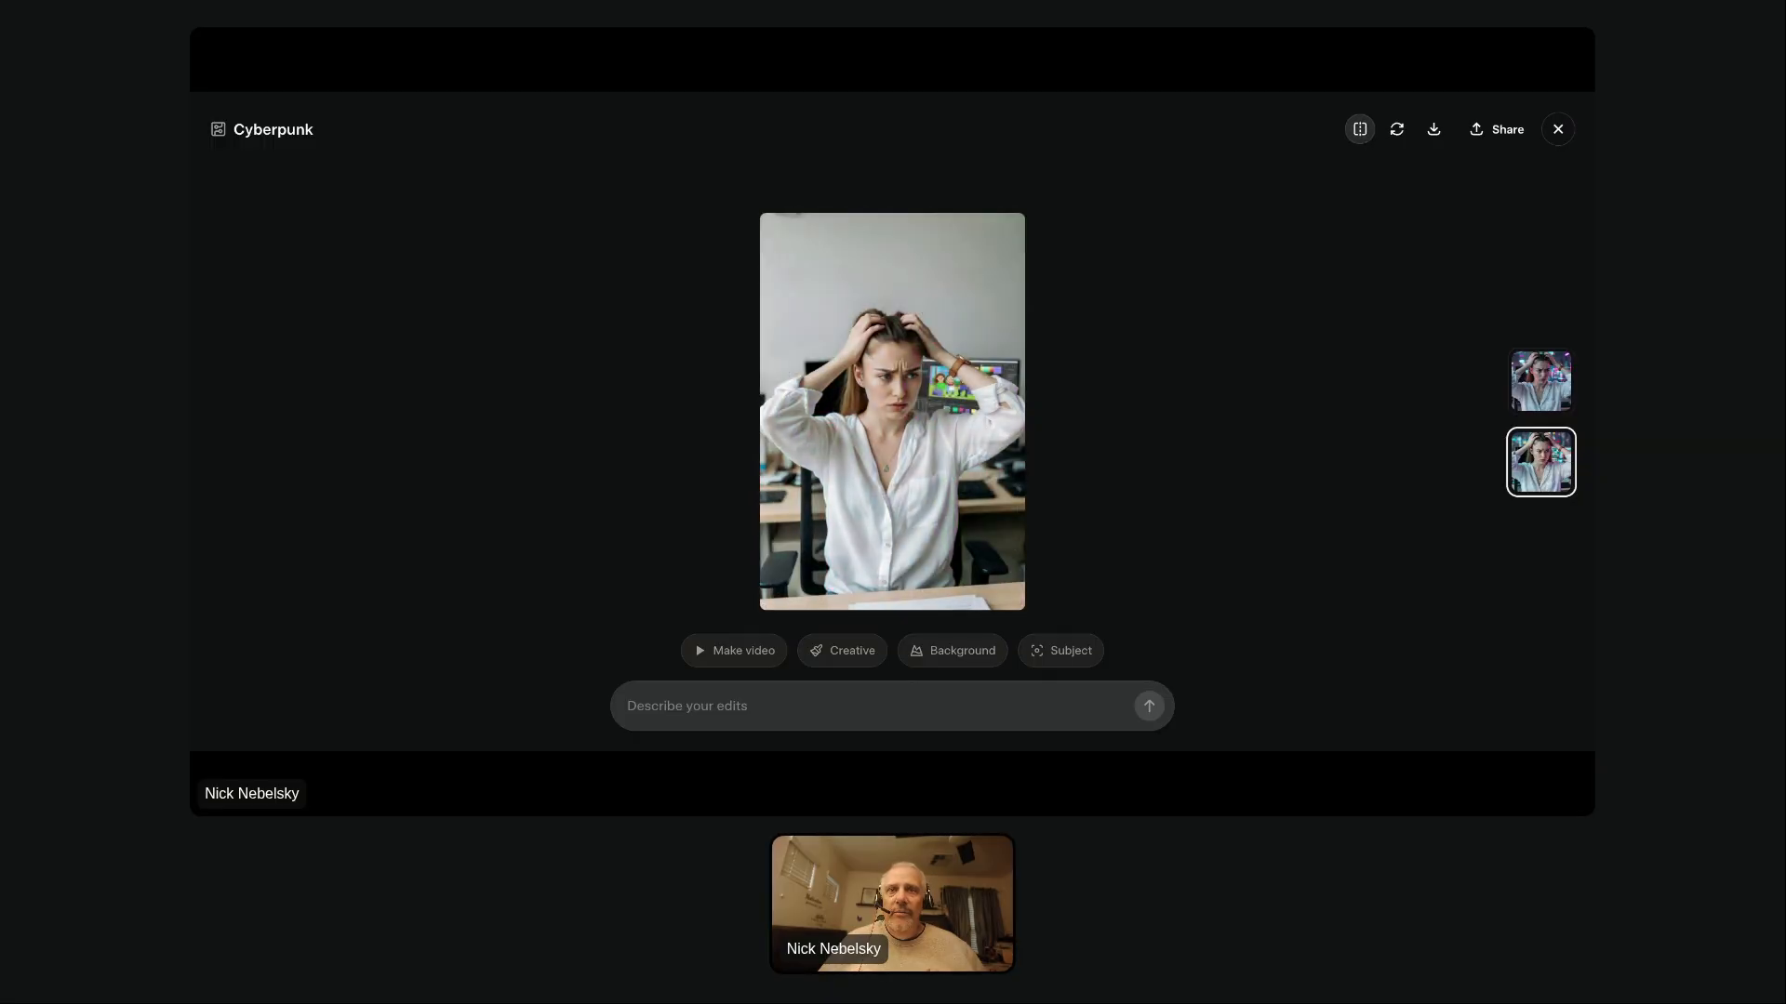
click(1360, 129)
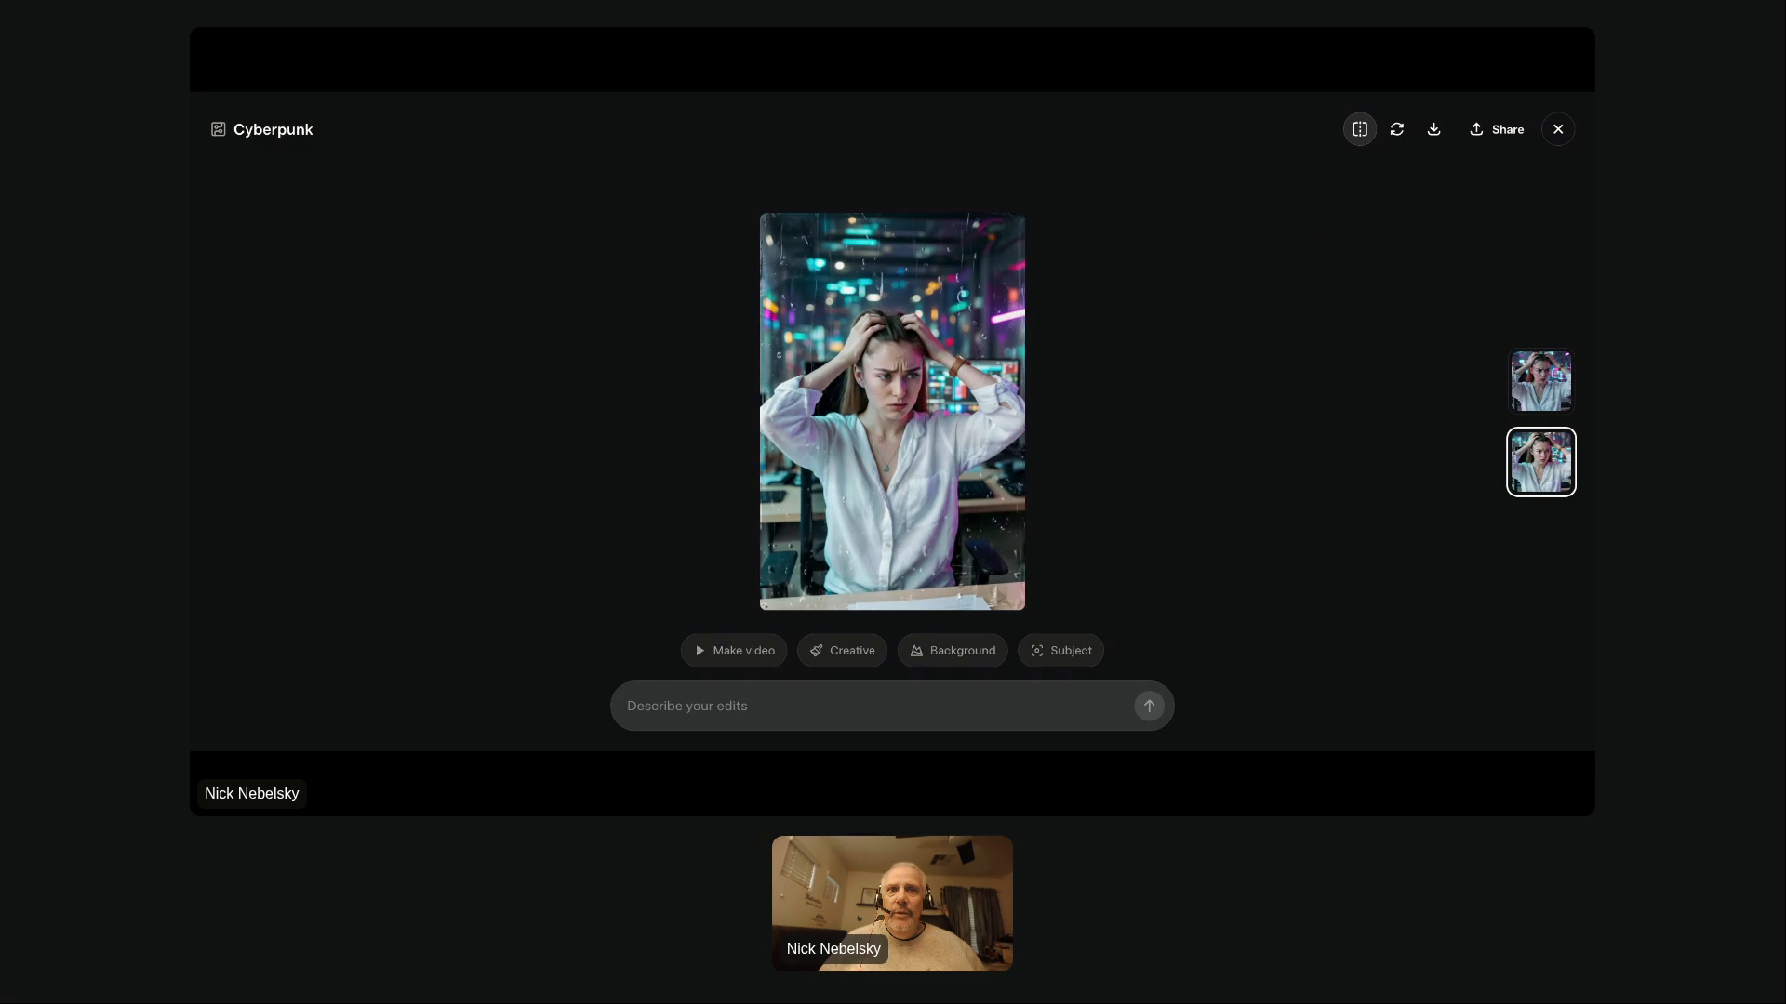
click(1397, 130)
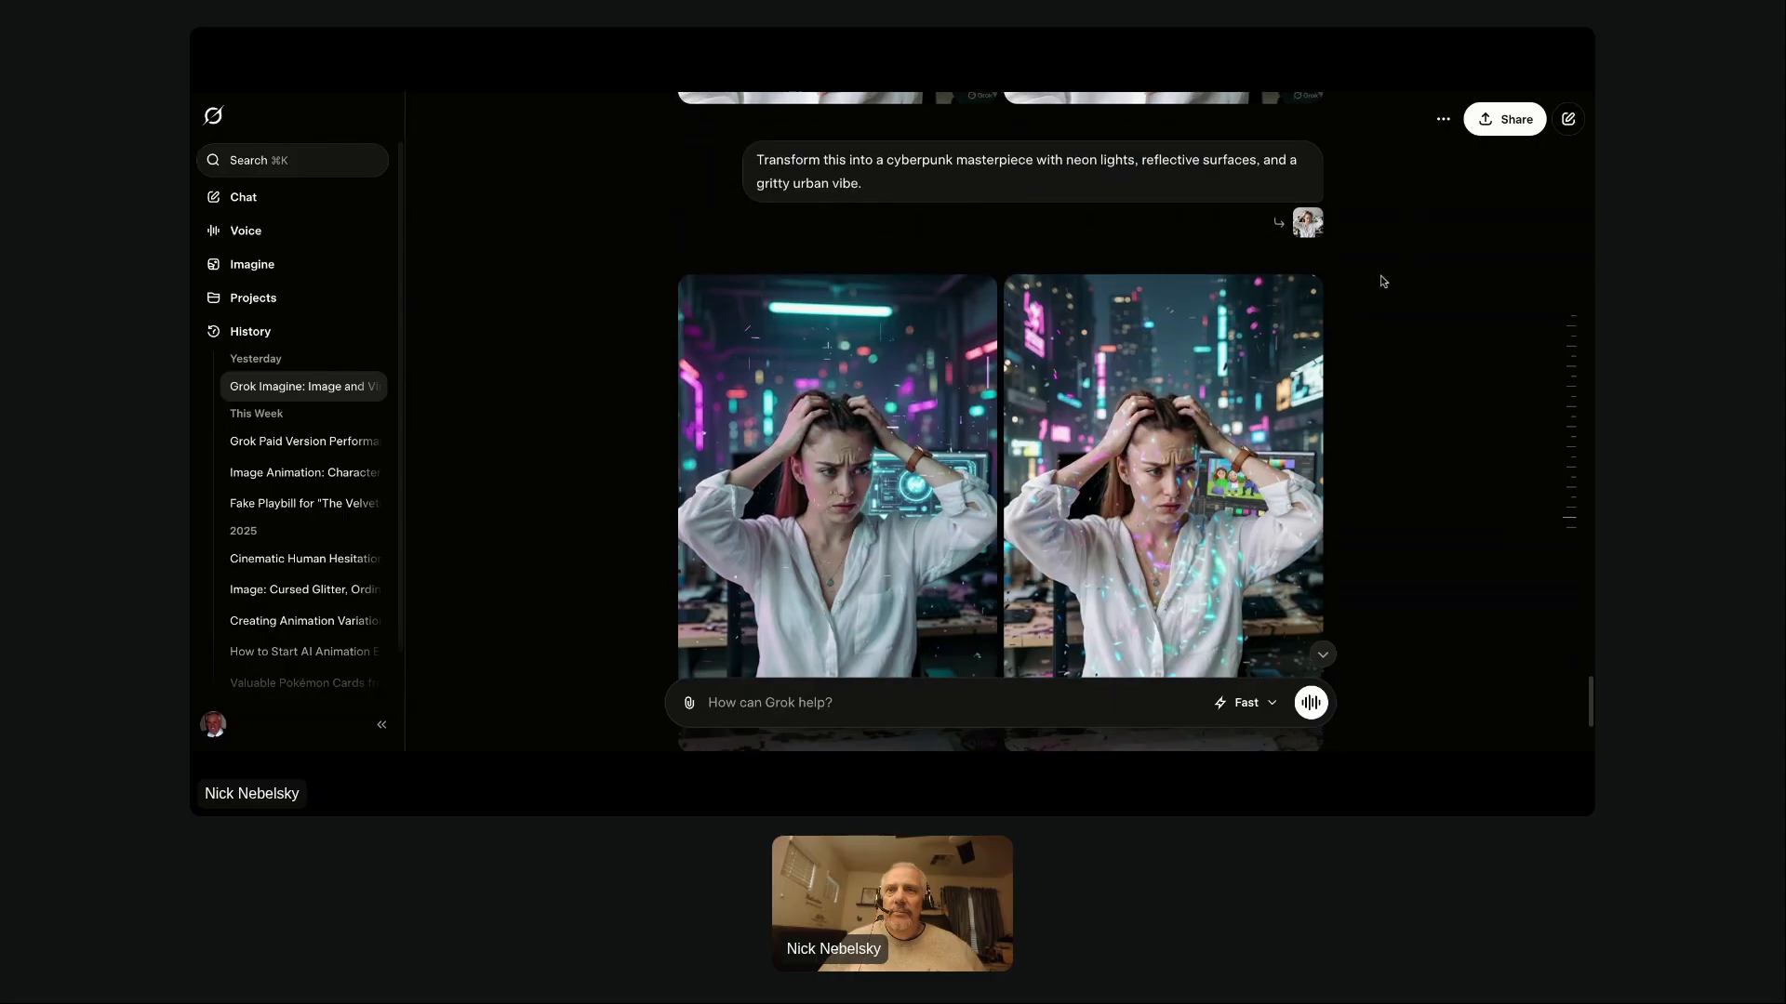
scroll(1381, 281, down, 2)
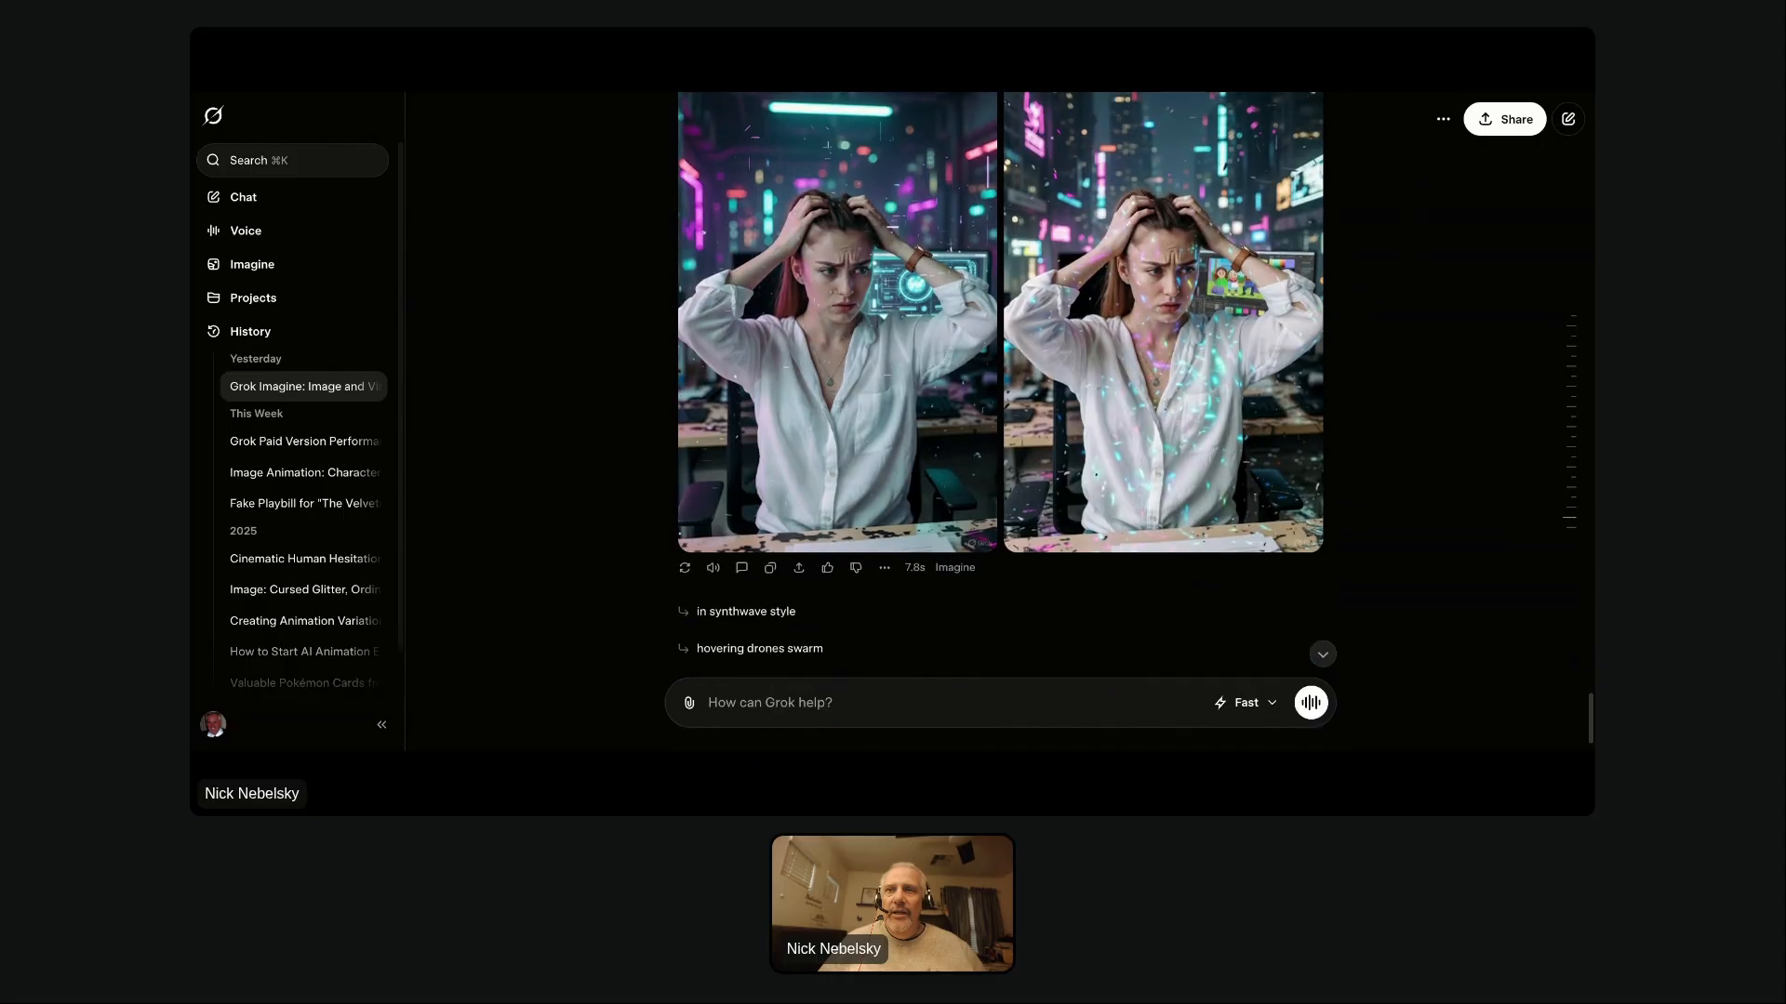
Review the conversation from the regenerated cyberpunk images back to the prompt placing the woman in front of animation software.
scroll(1381, 281, up, 4)
scroll(1002, 421, up, 10)
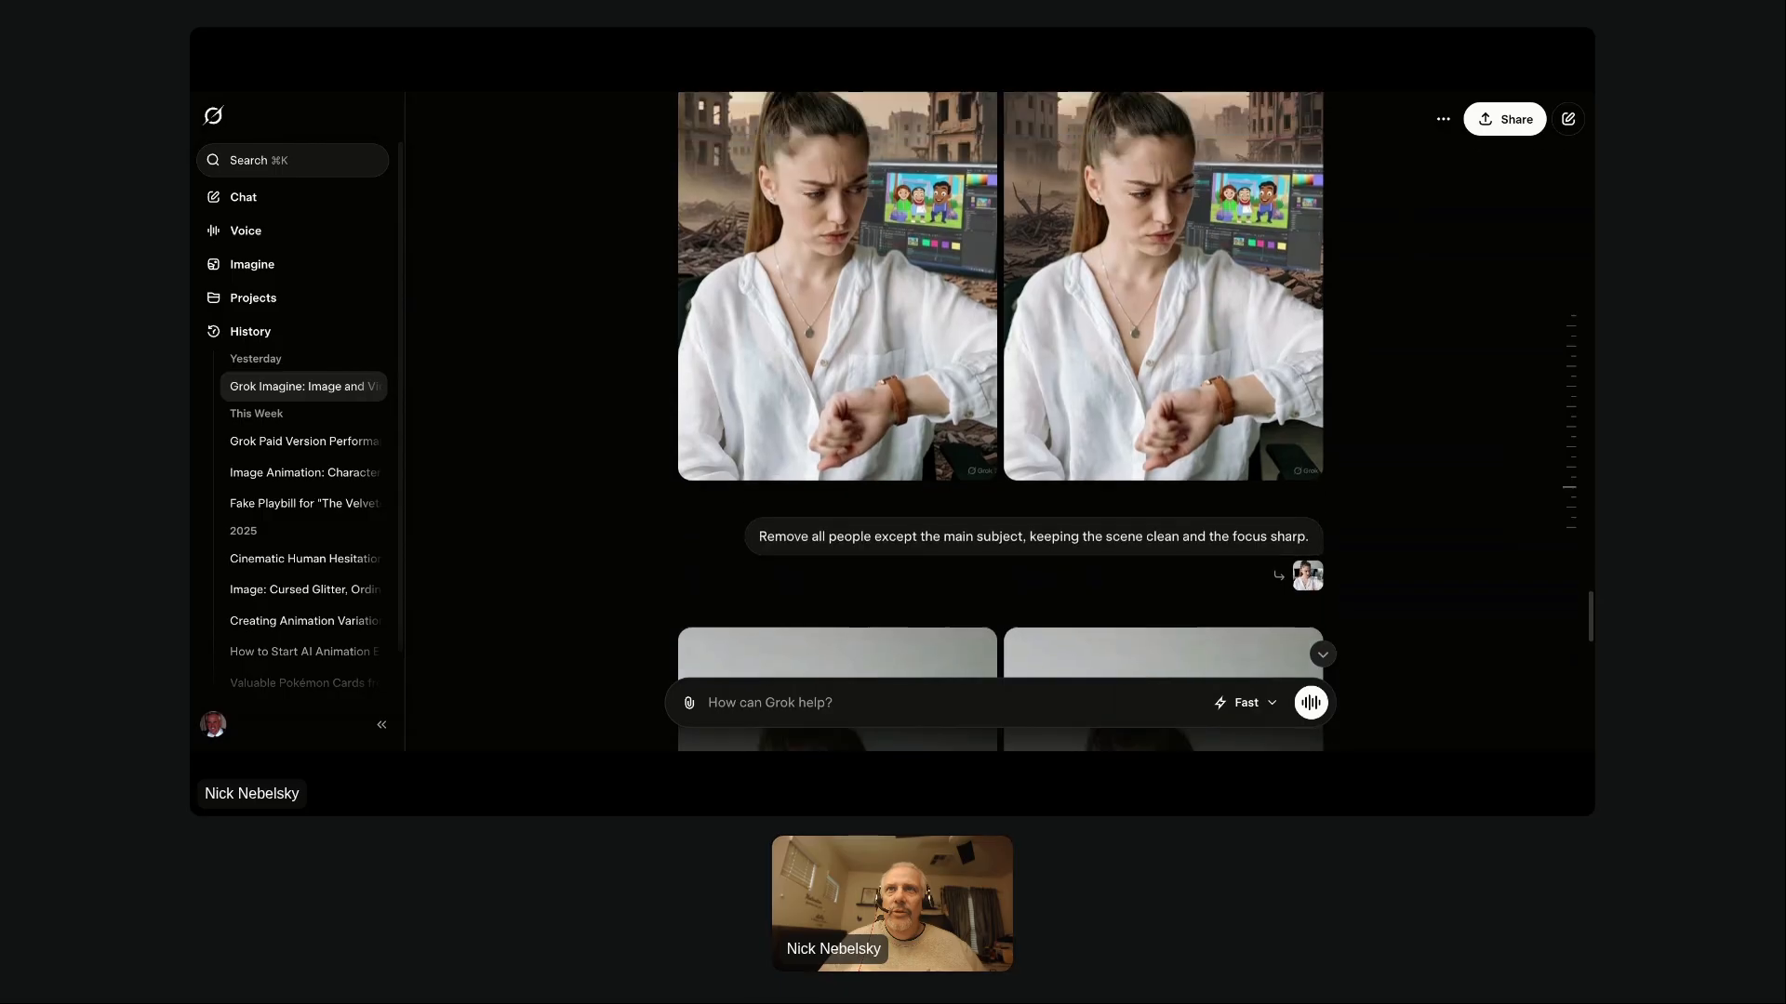
scroll(1001, 421, up, 10)
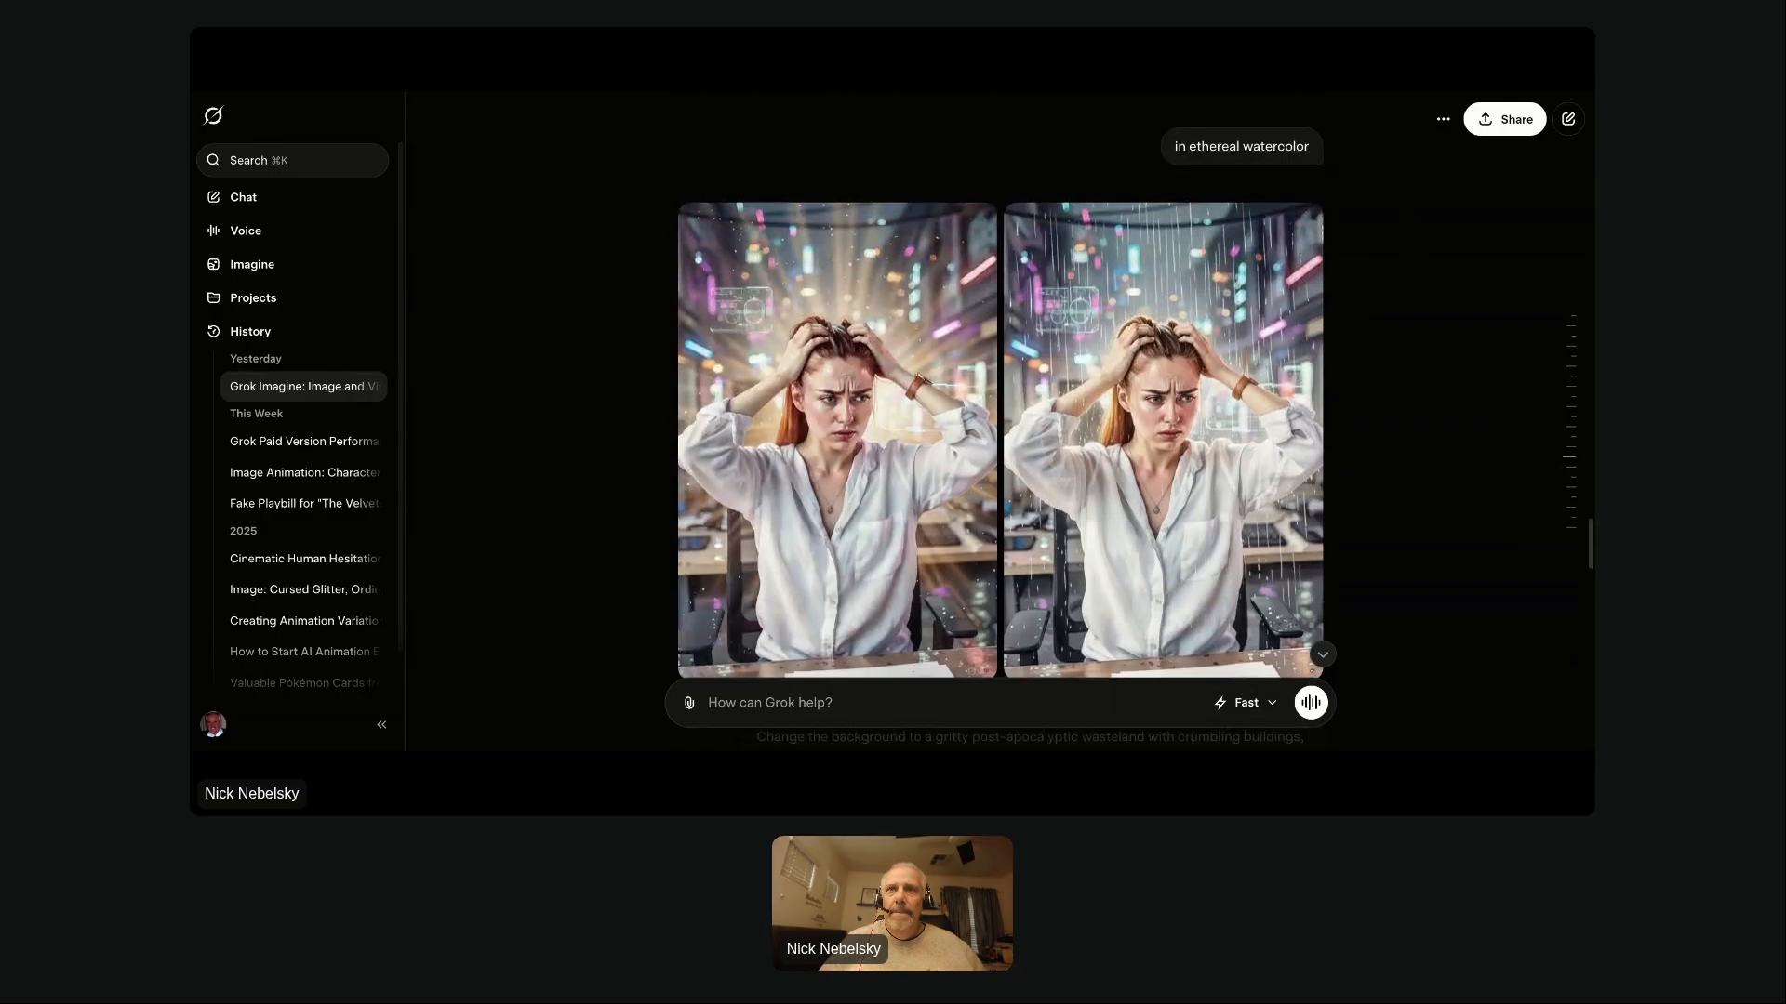
scroll(1002, 421, up, 10)
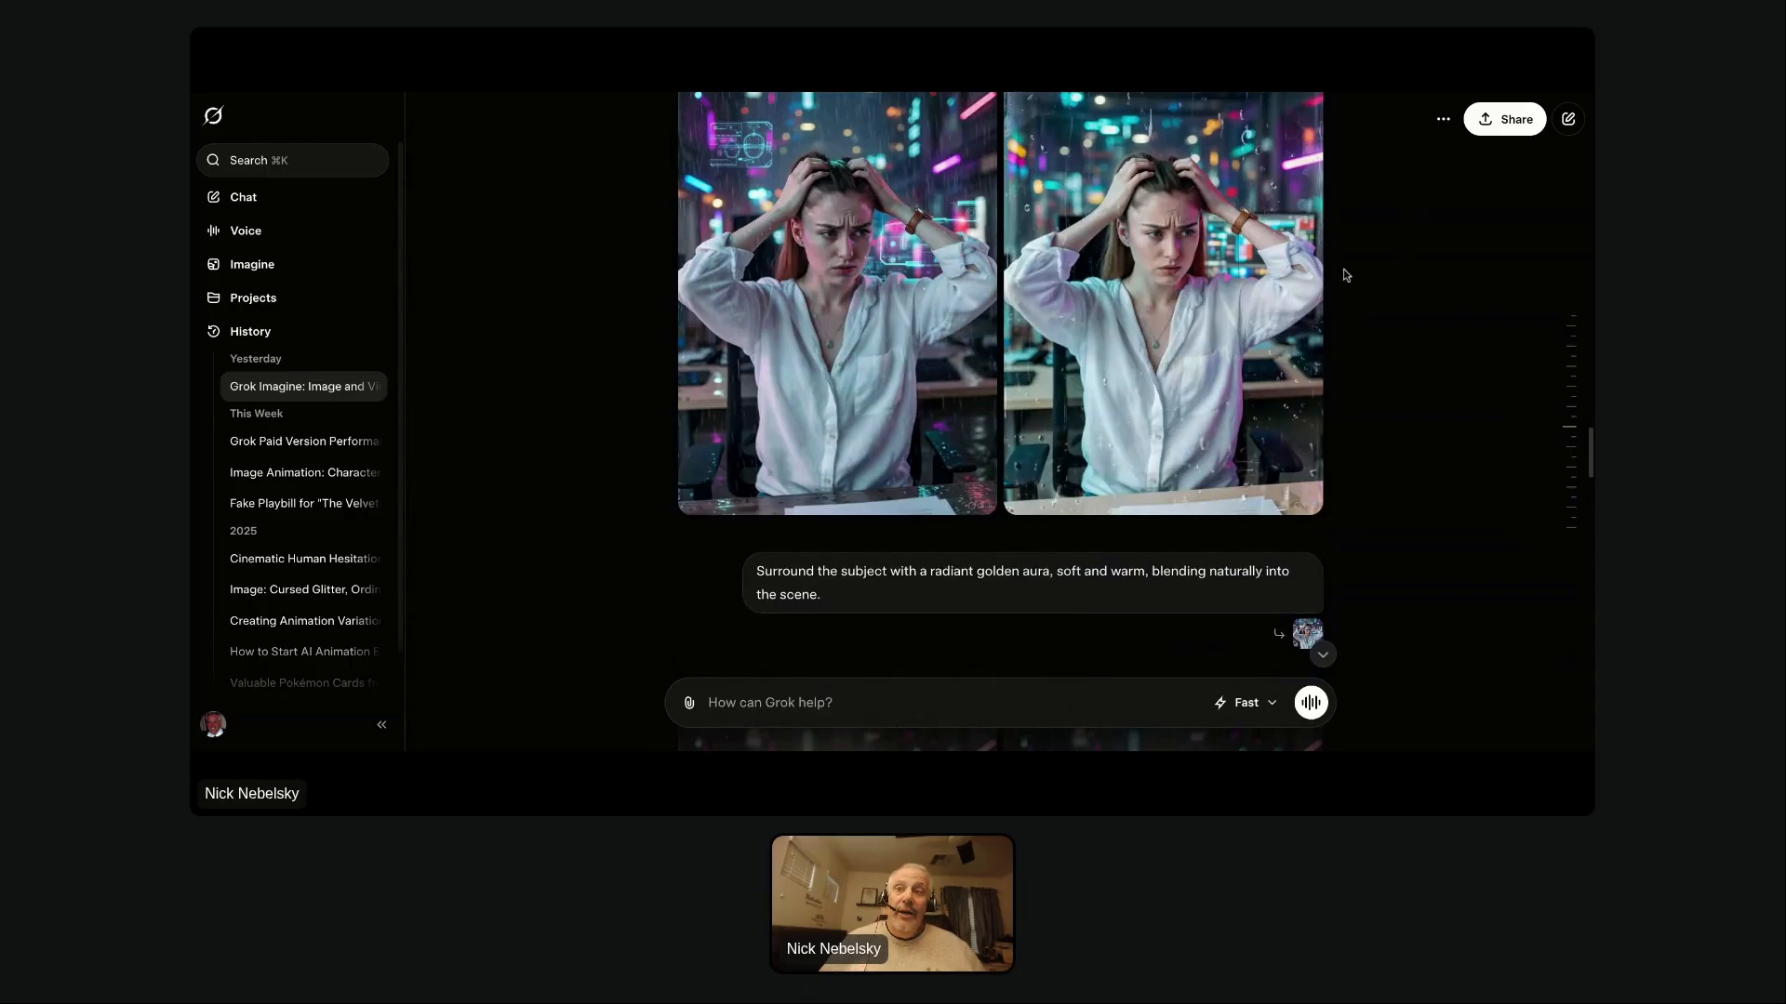
scroll(1342, 274, down, 3)
scroll(560, 328, up, 15)
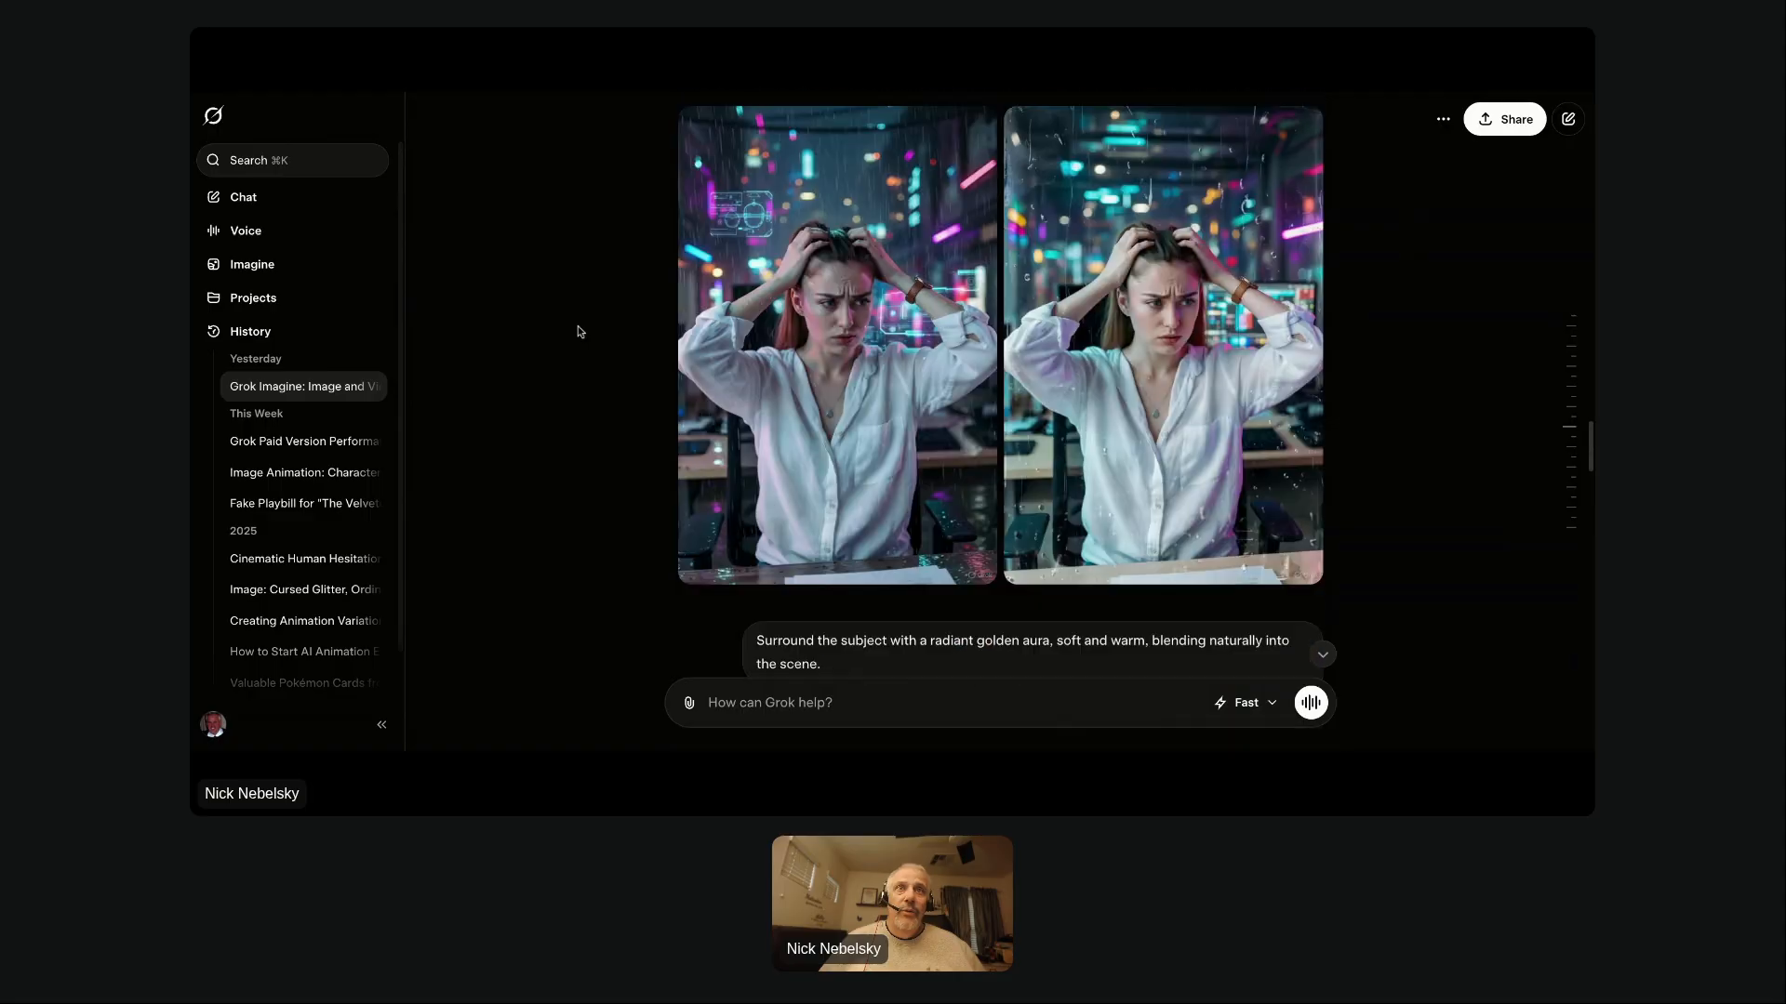
scroll(726, 304, up, 4)
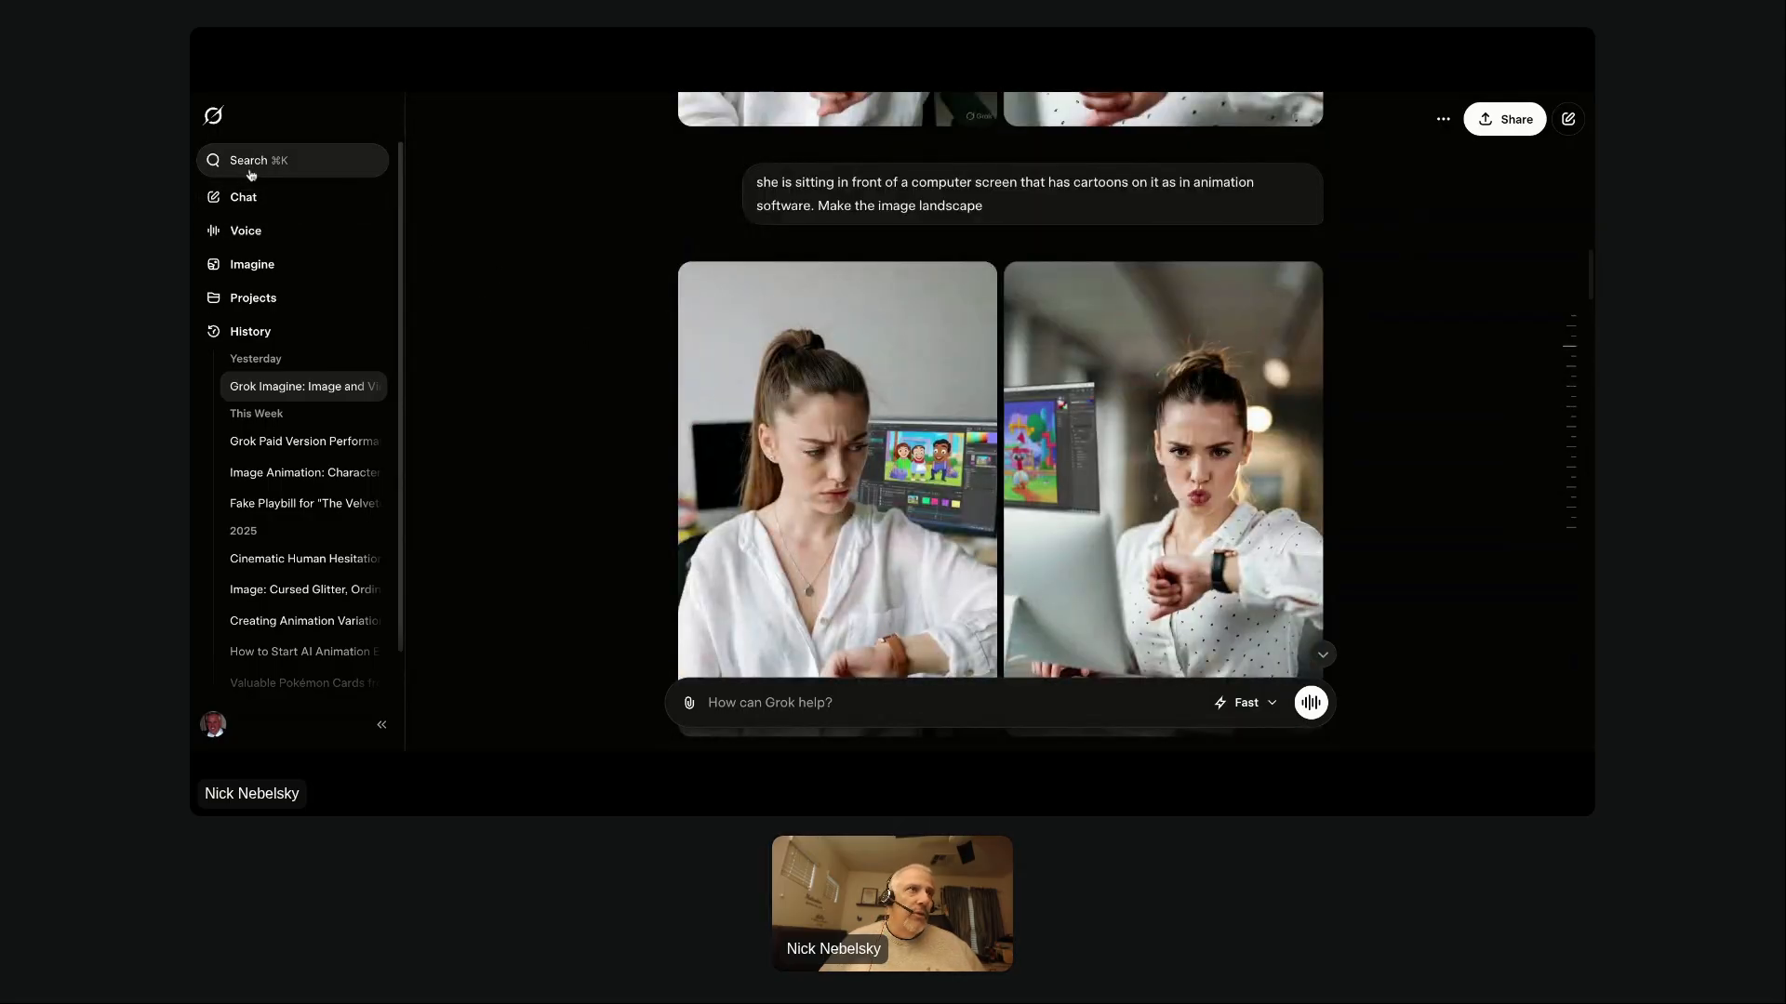
Go from a new chat to image creation in Imagine and browse the comic book panels captioned "CHECK PLEASE!".
click(219, 117)
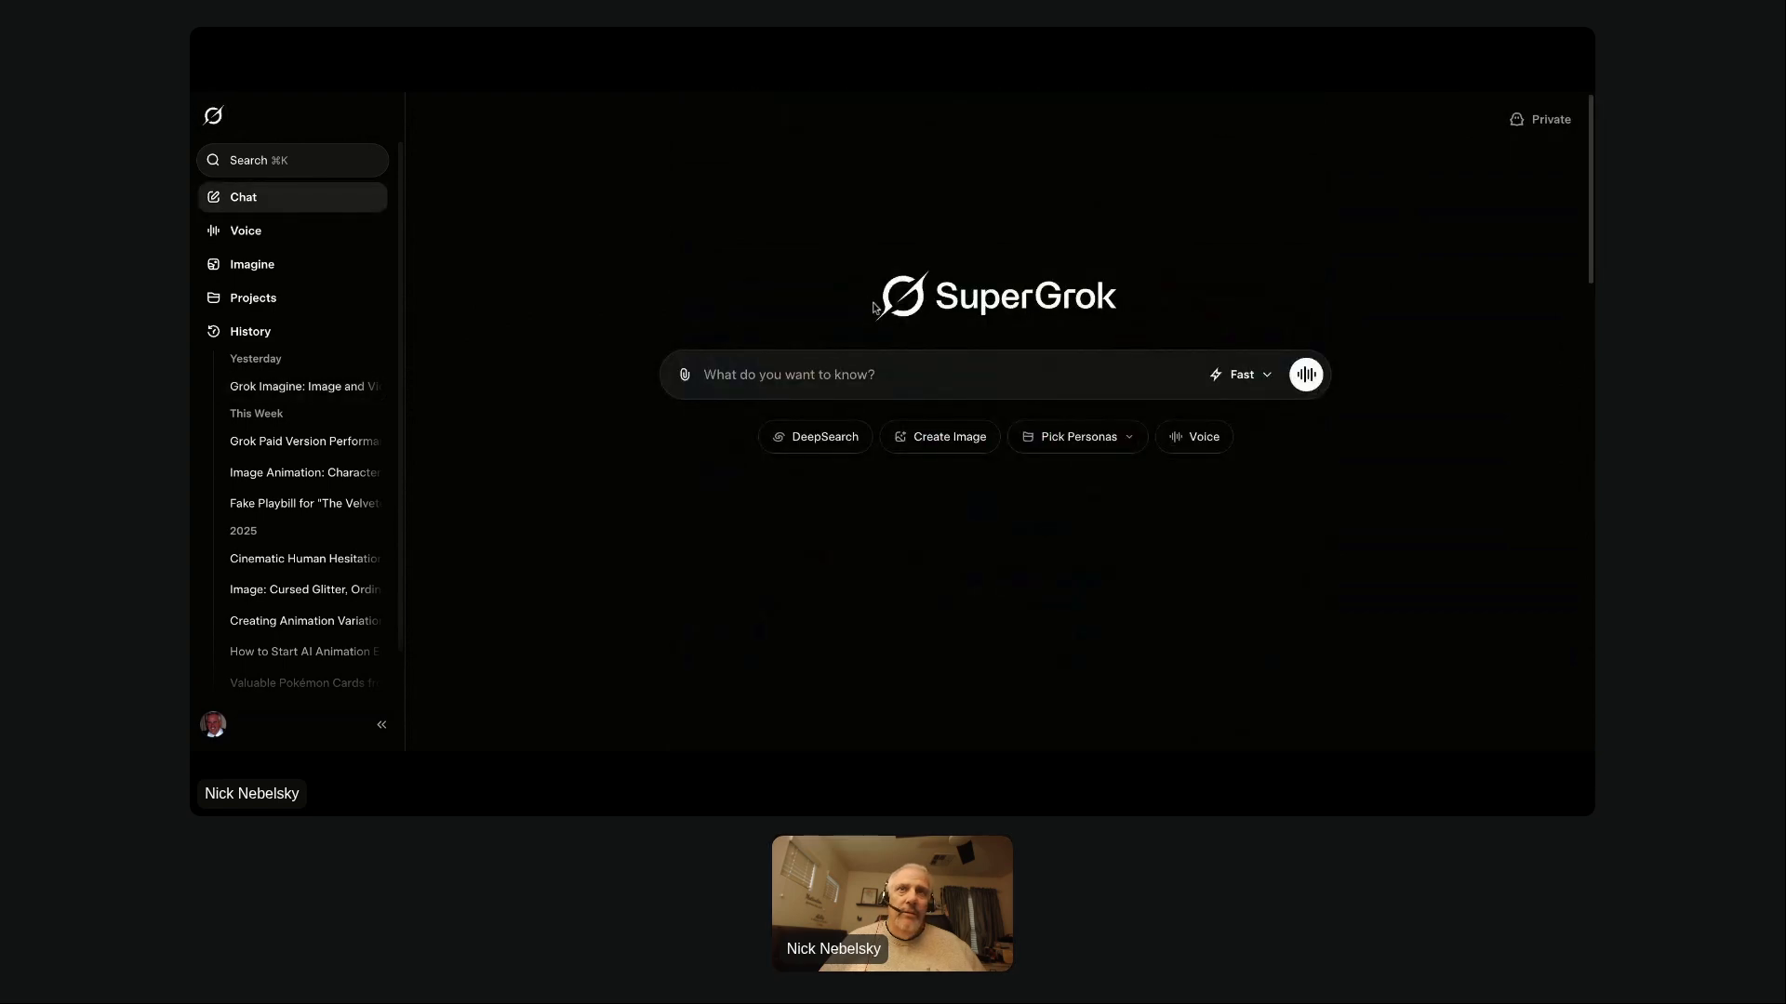
click(948, 437)
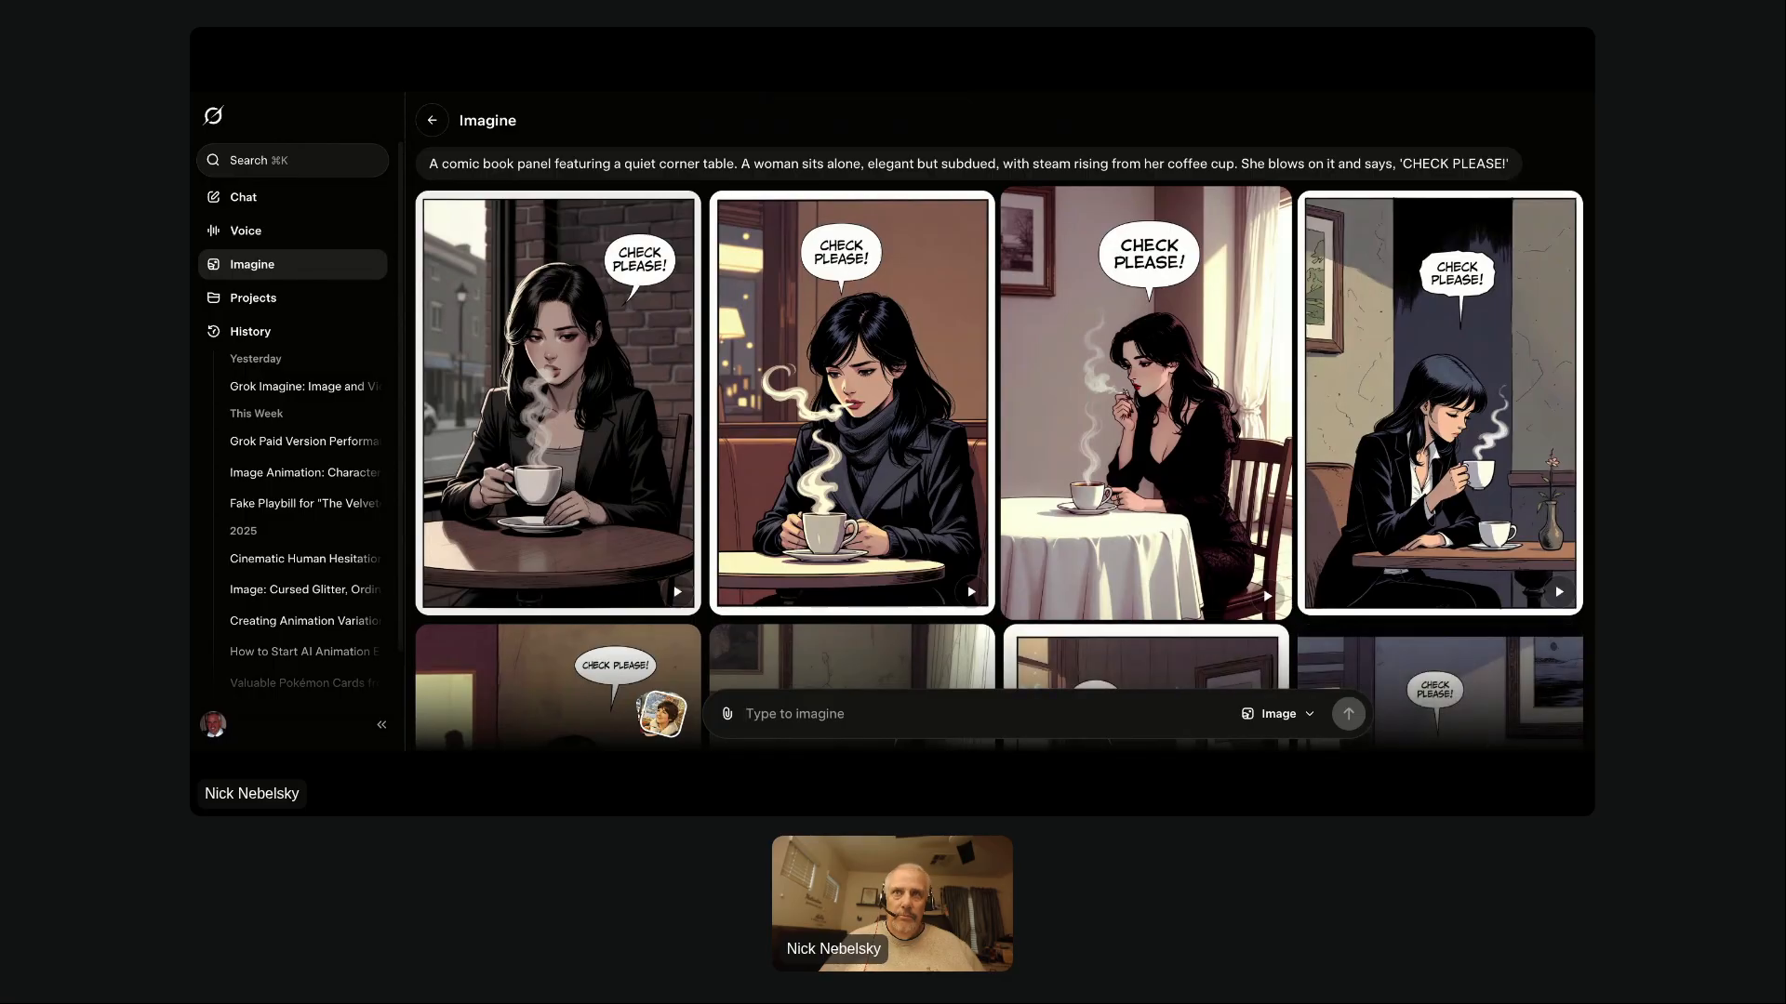
scroll(1044, 467, down, 4)
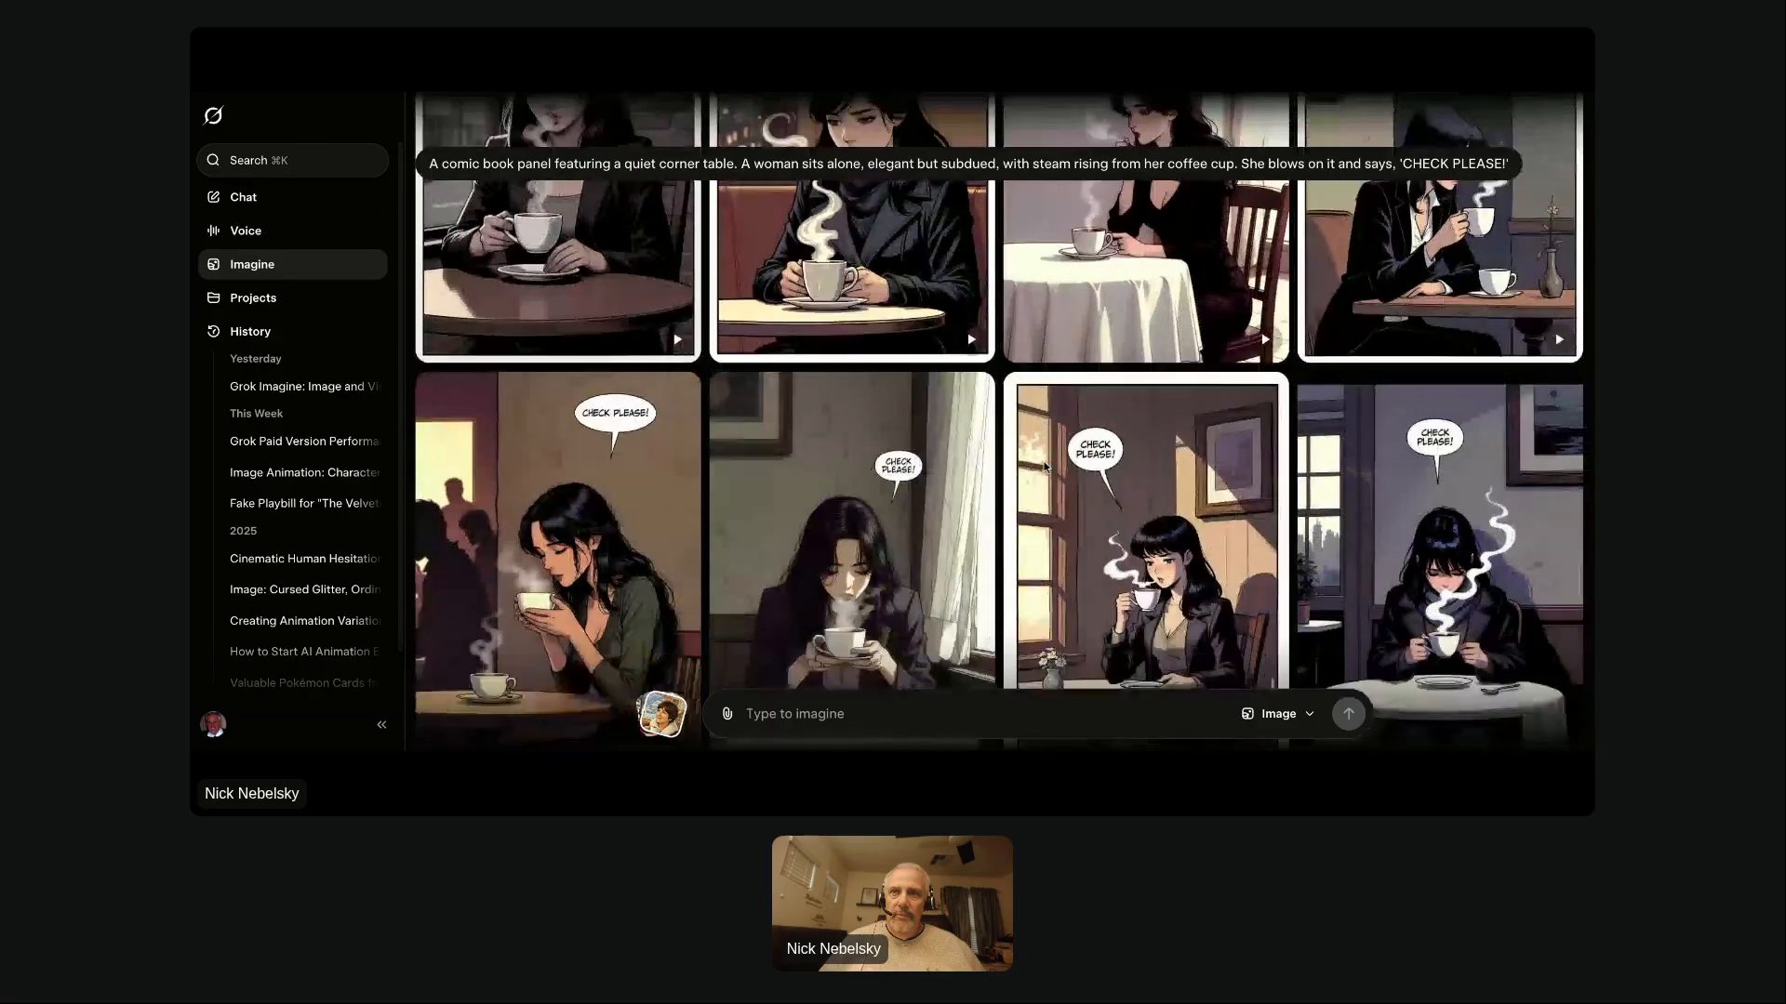
scroll(1043, 467, down, 4)
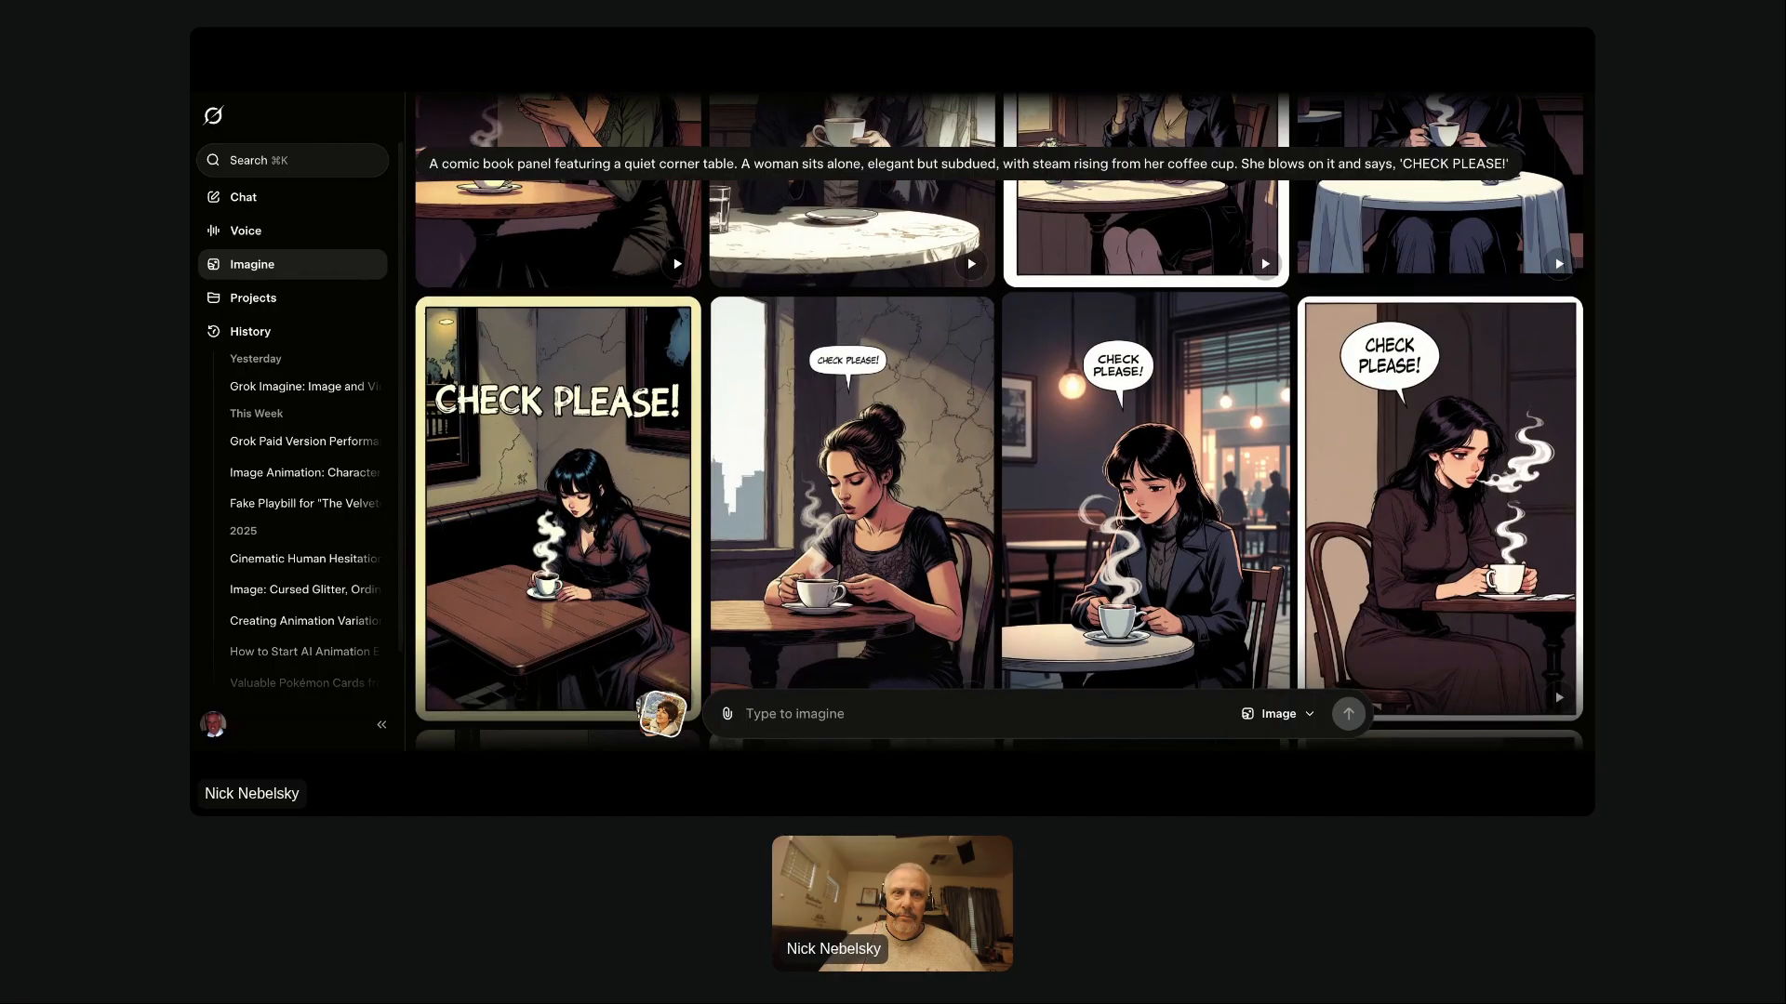
scroll(1043, 467, down, 2)
scroll(999, 421, down, 2)
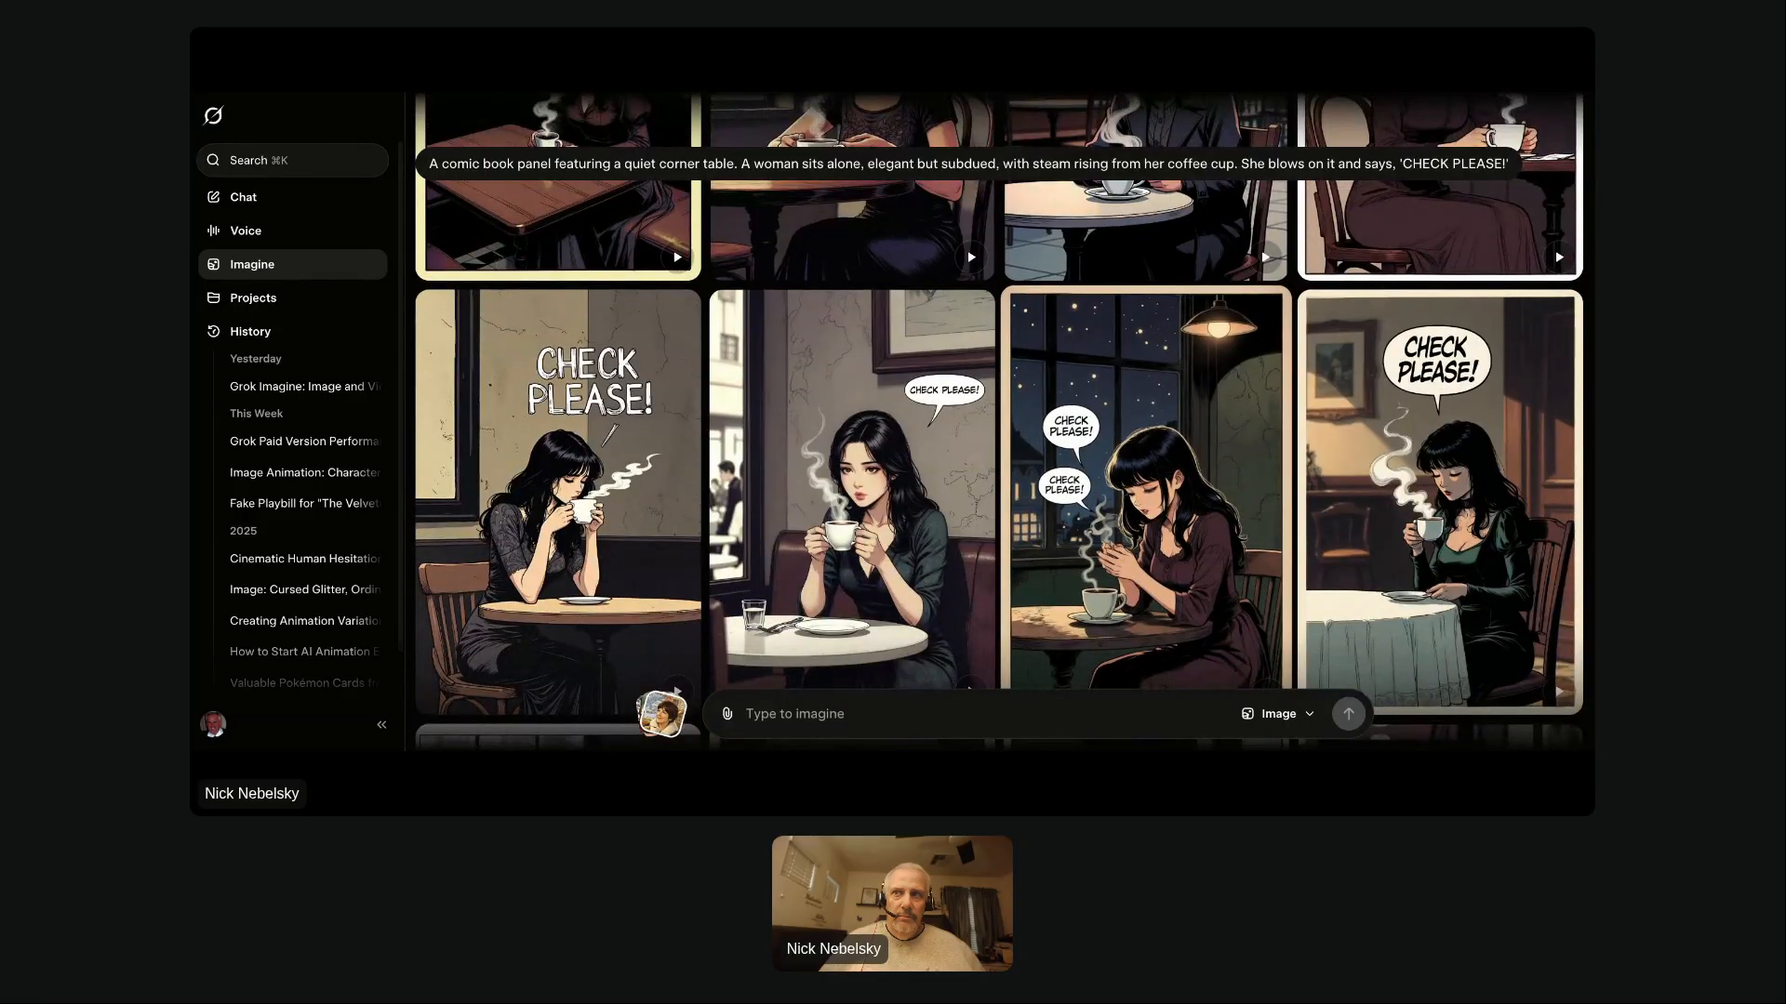
scroll(999, 420, down, 4)
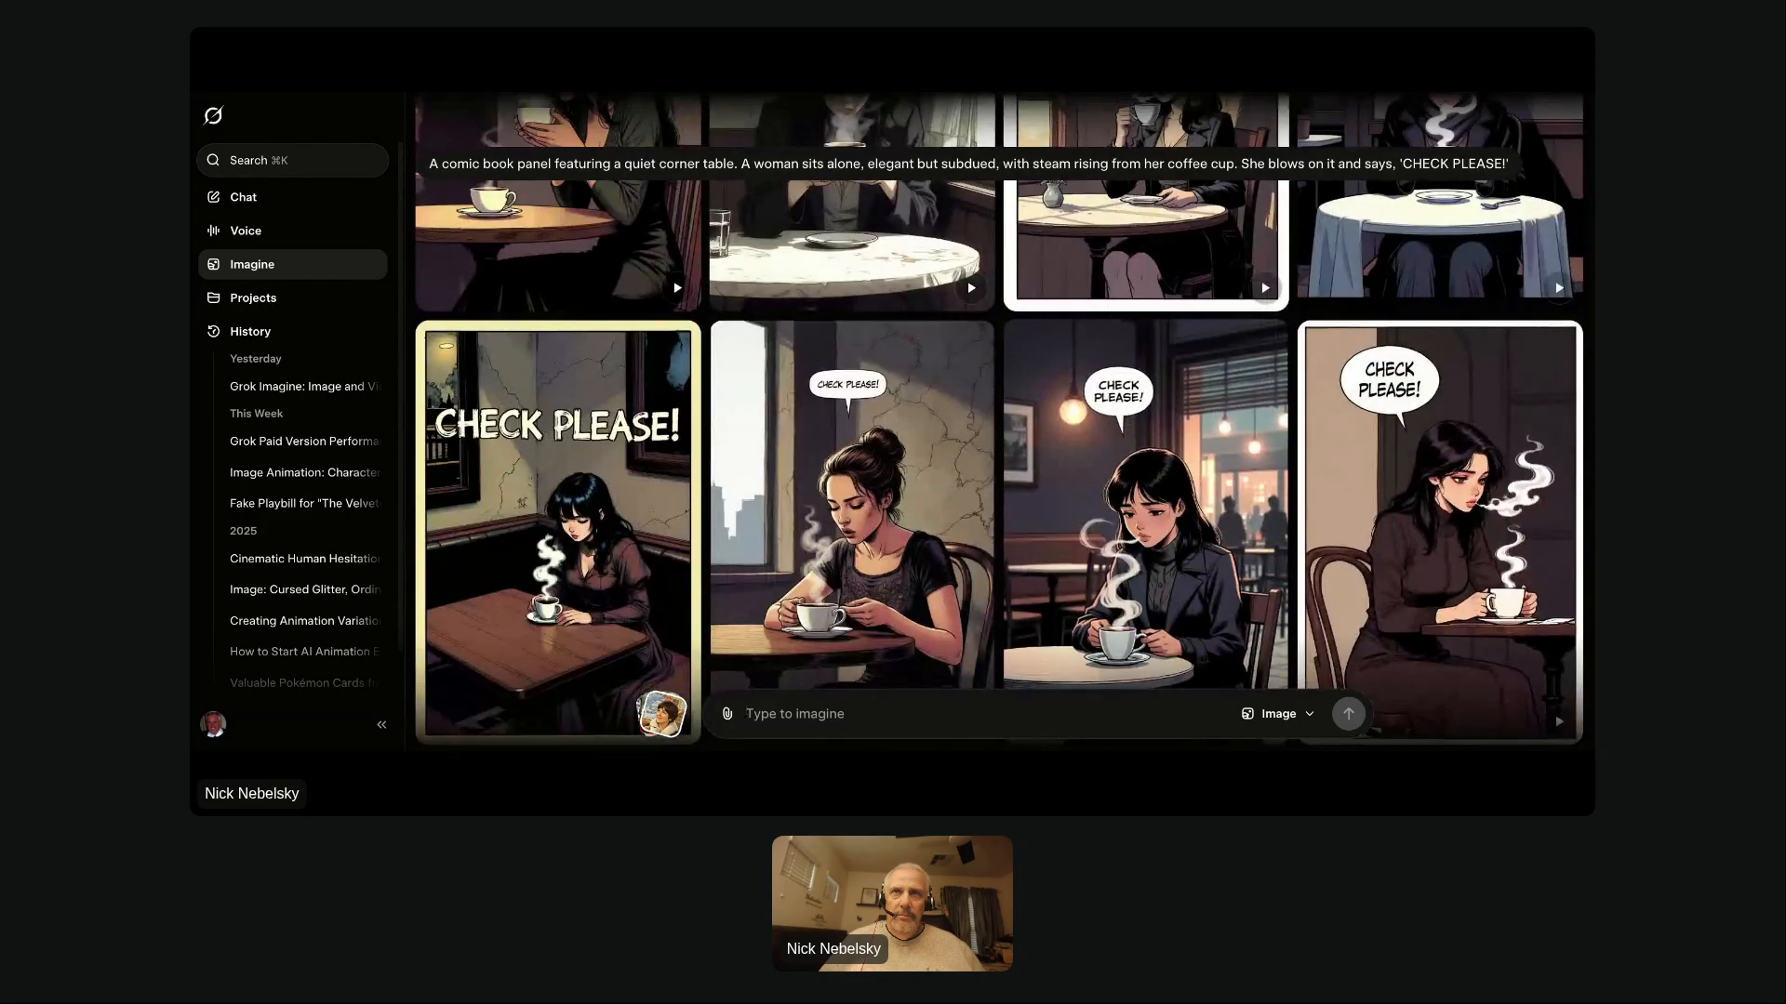
scroll(999, 420, up, 6)
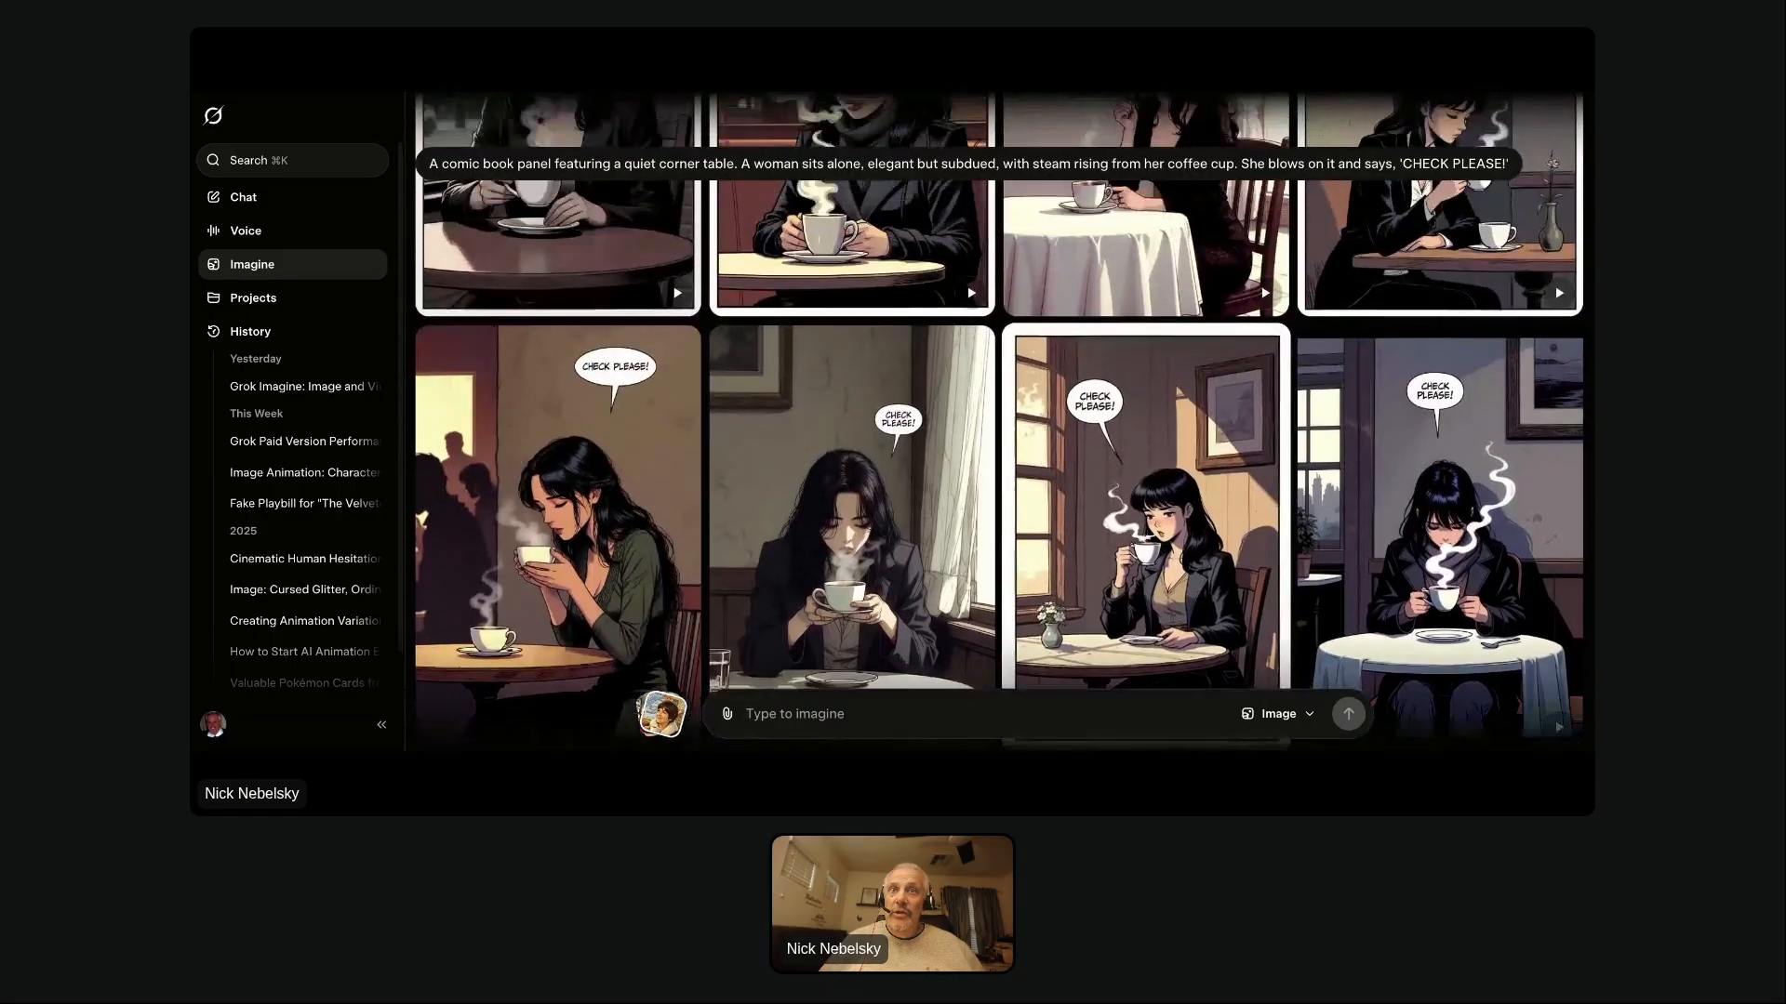
scroll(999, 421, up, 3)
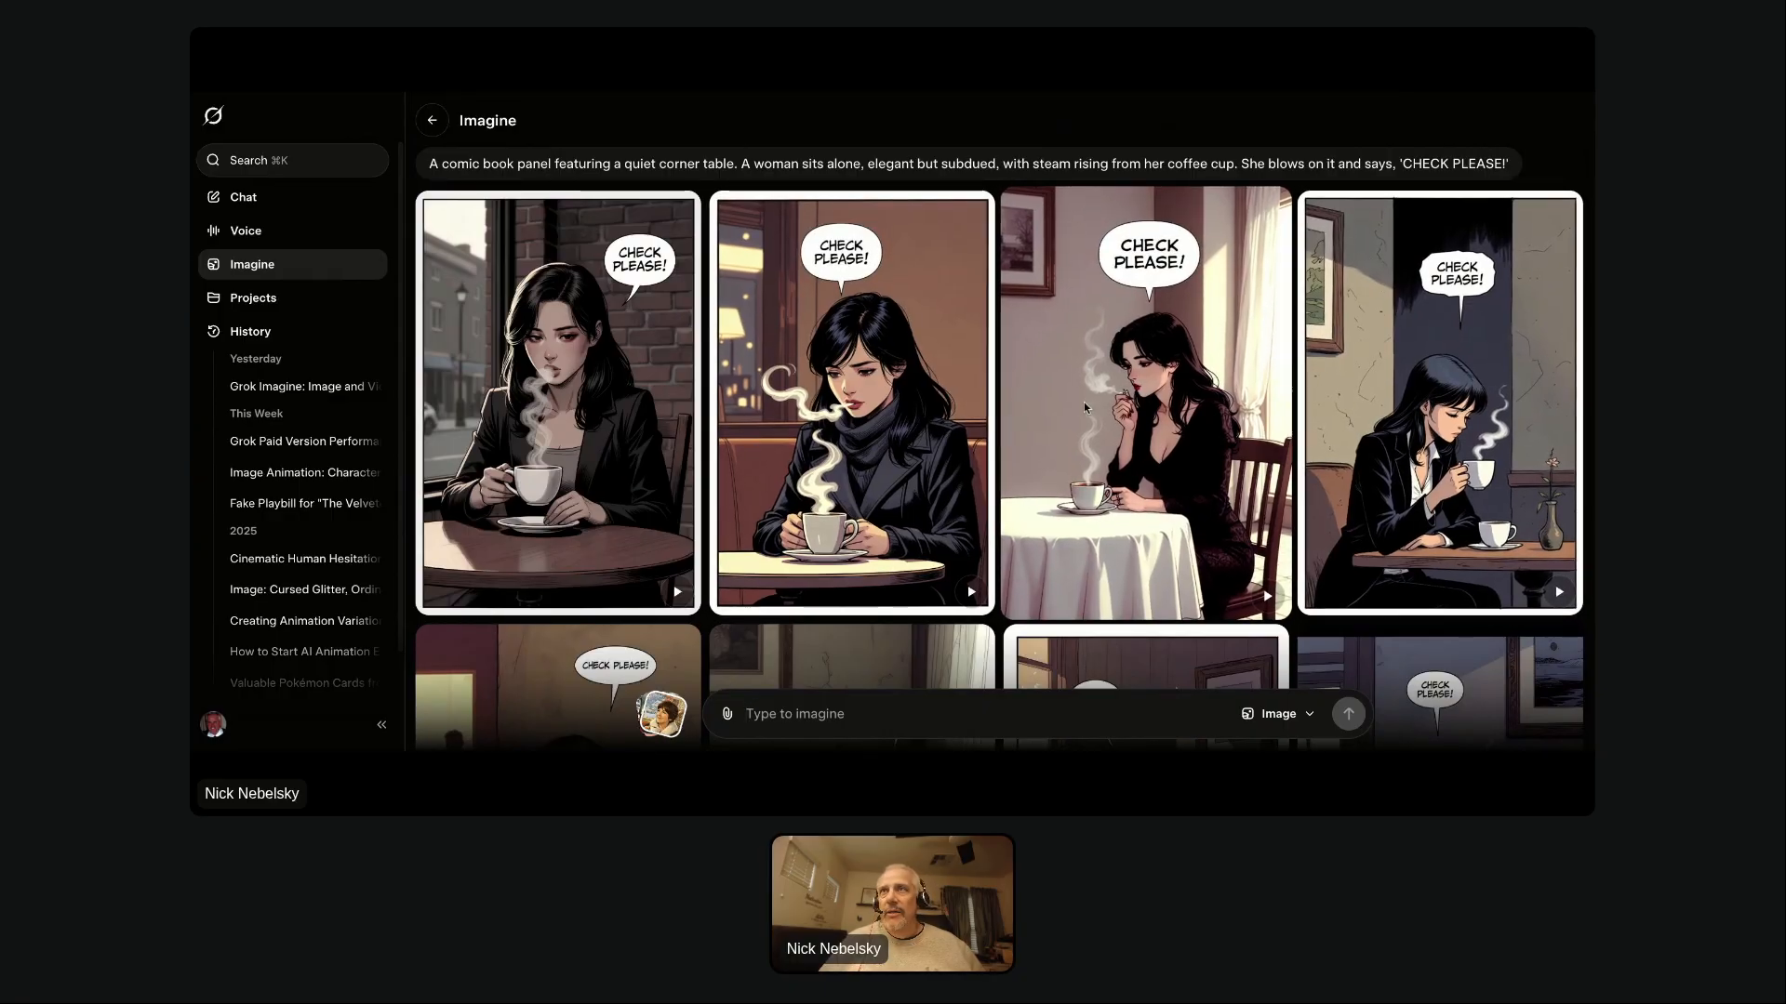
Look through the comic panels again and open the one of the woman in a black suit beside a flower vase.
click(746, 714)
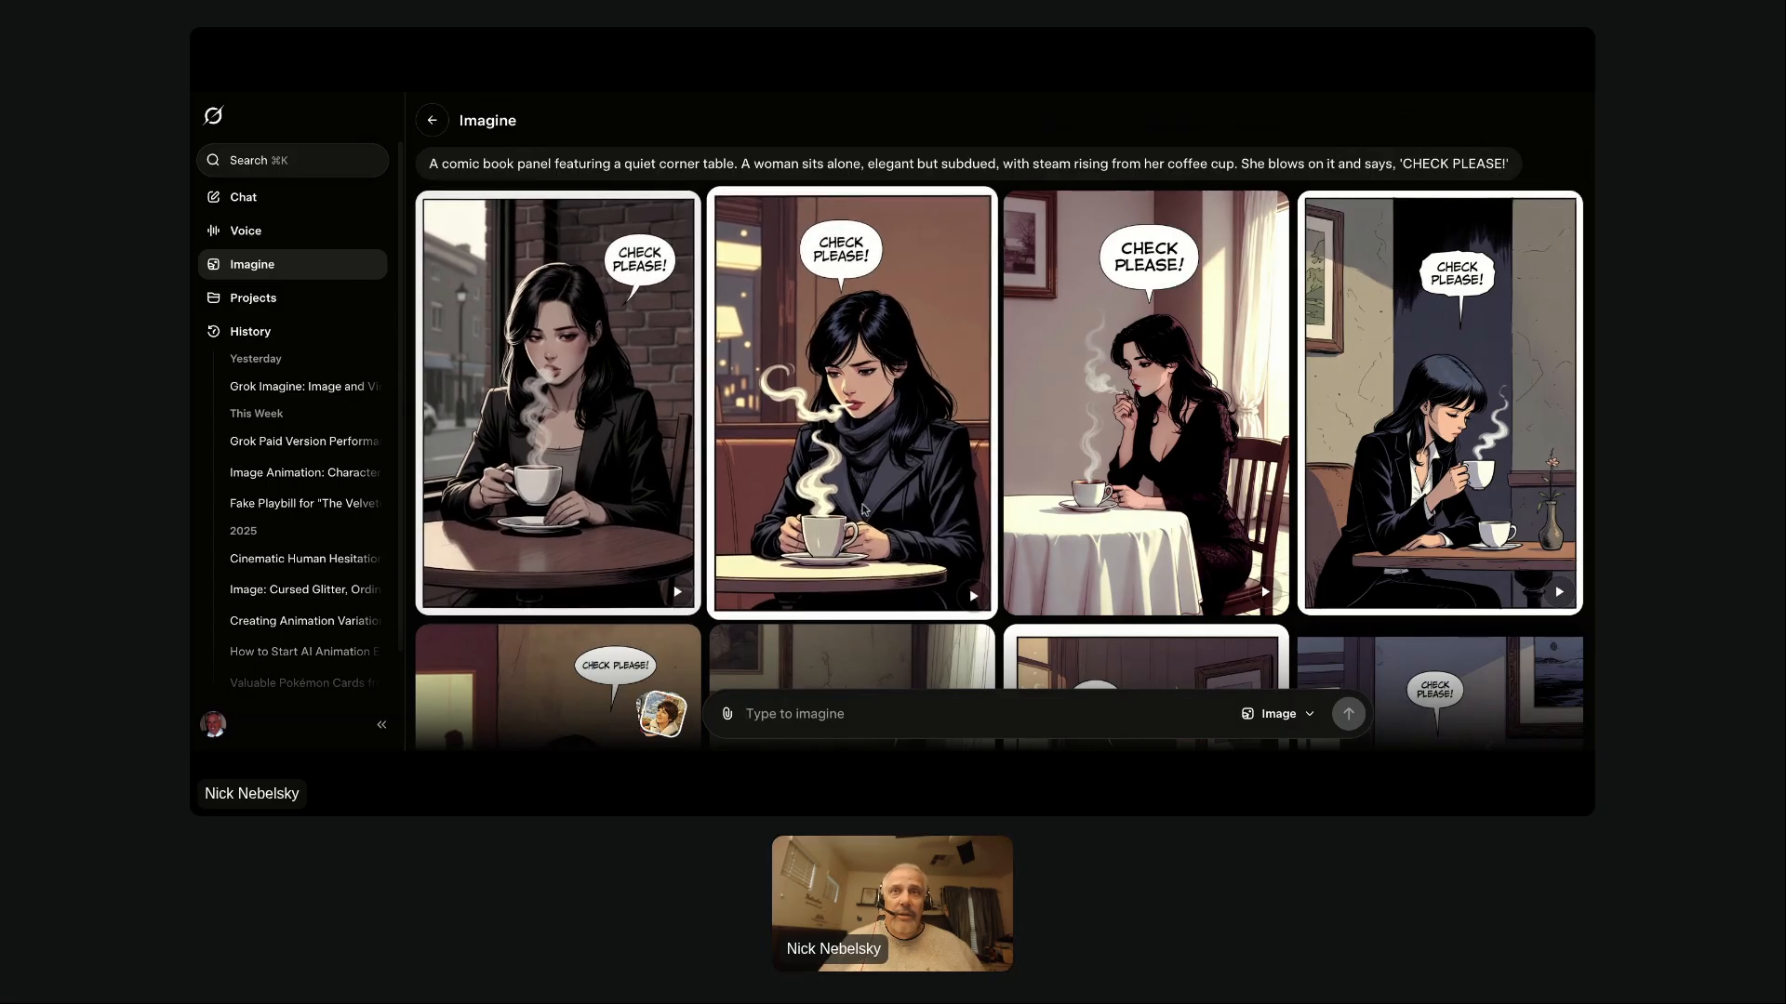
scroll(1020, 469, down, 2)
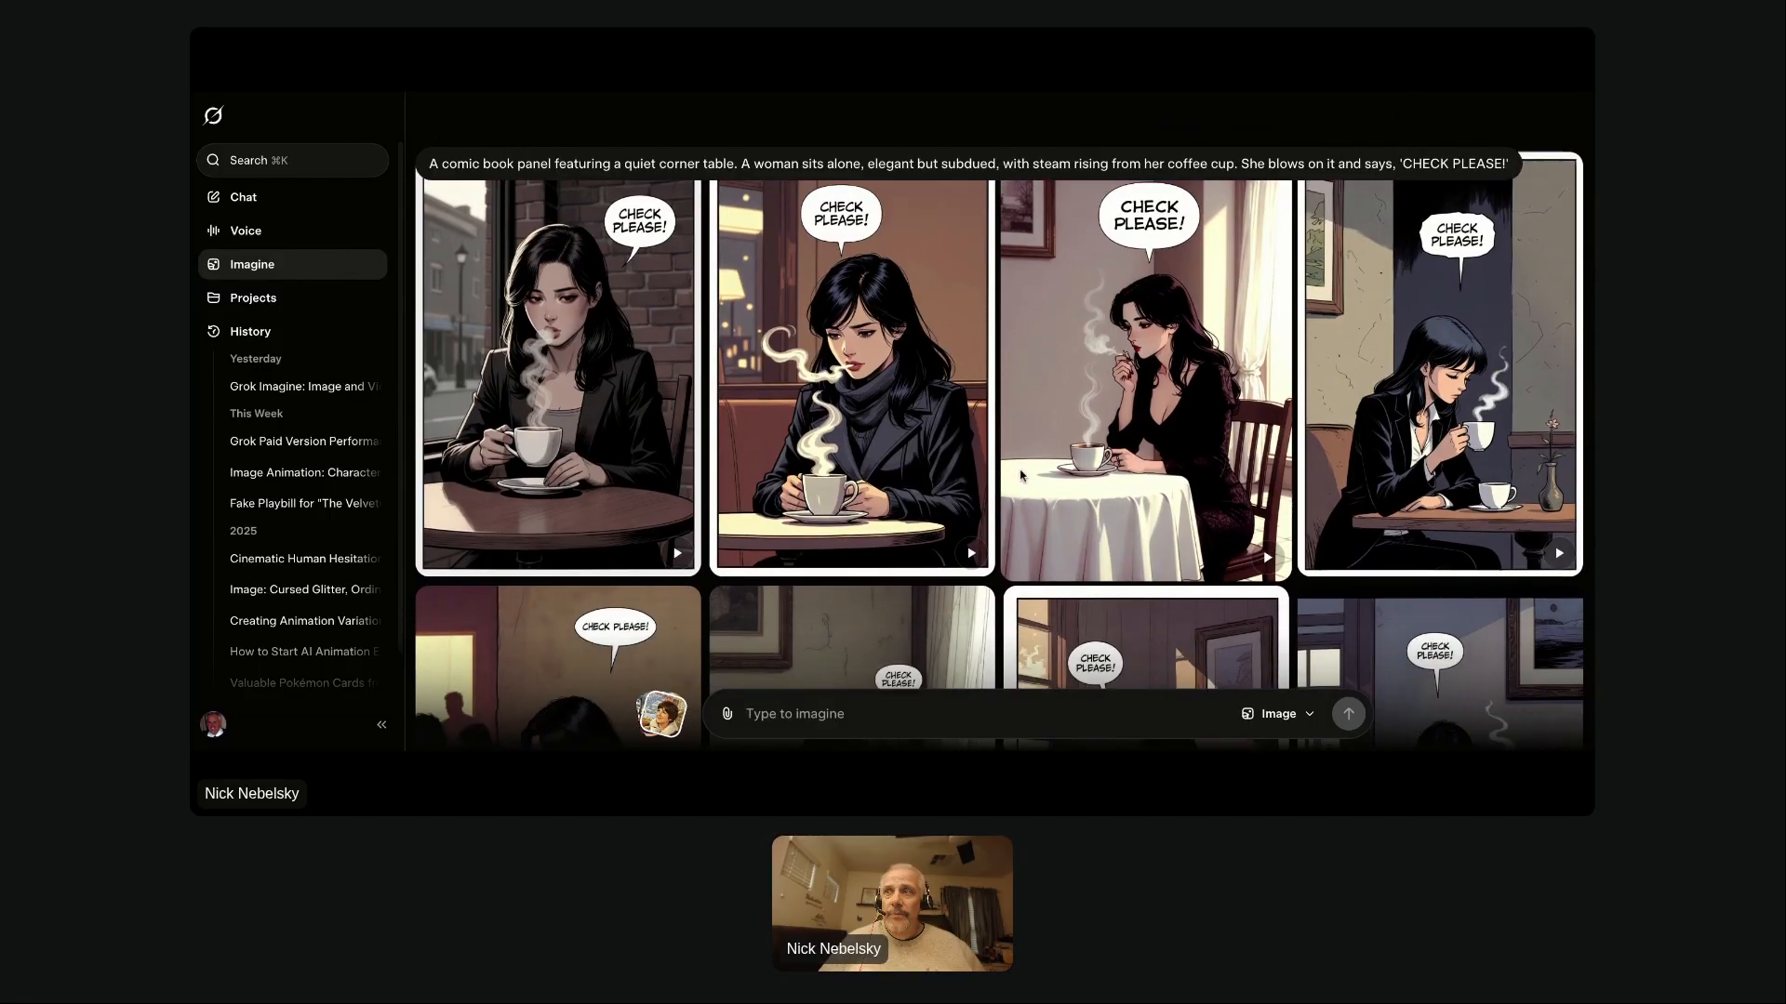
scroll(1021, 475, down, 2)
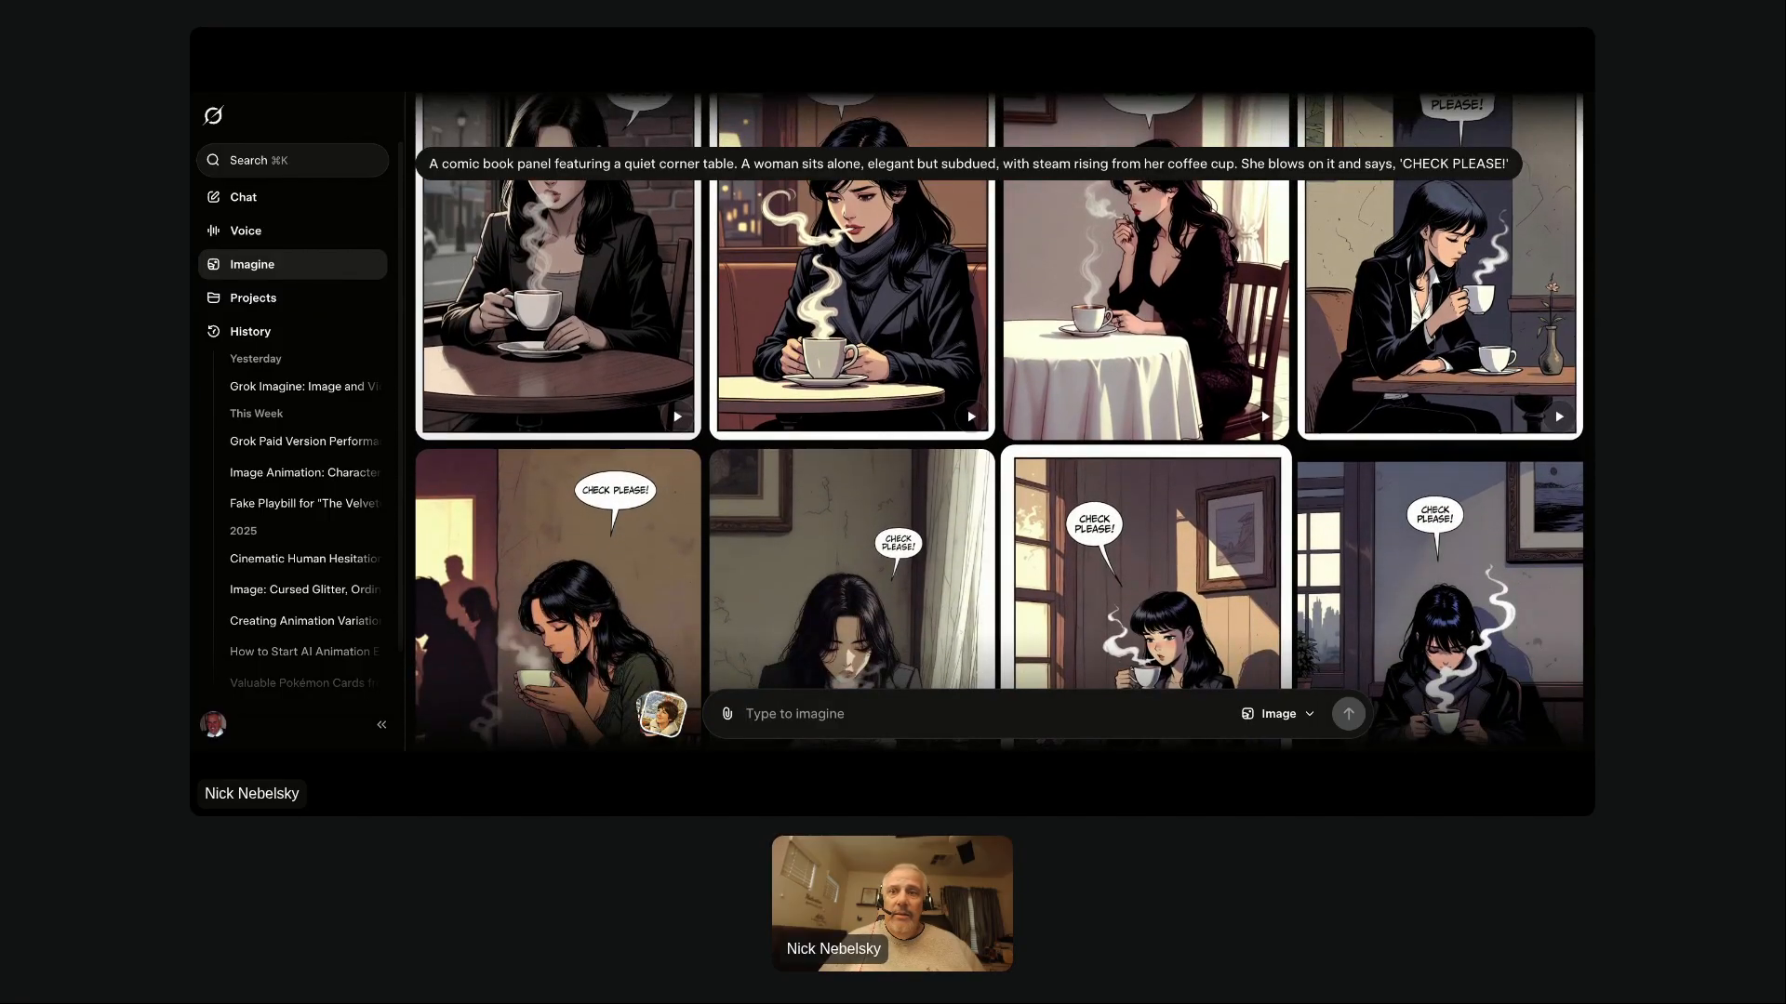
scroll(1555, 410, down, 6)
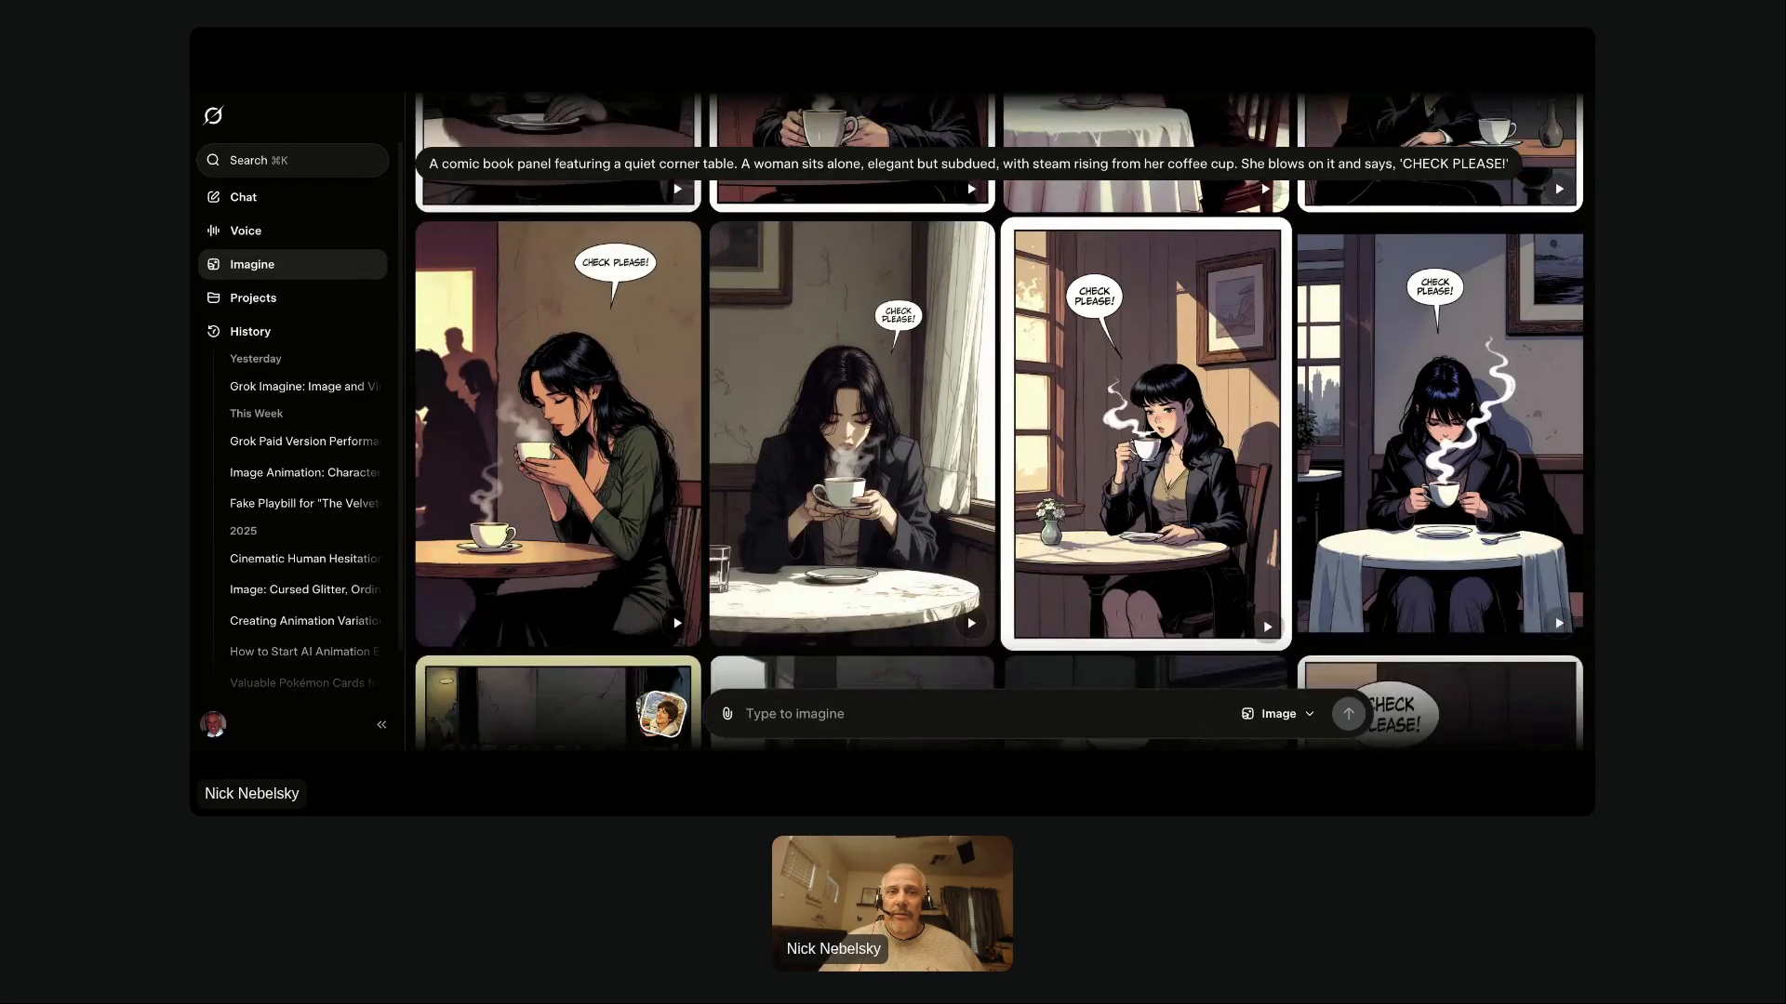
scroll(999, 419, up, 4)
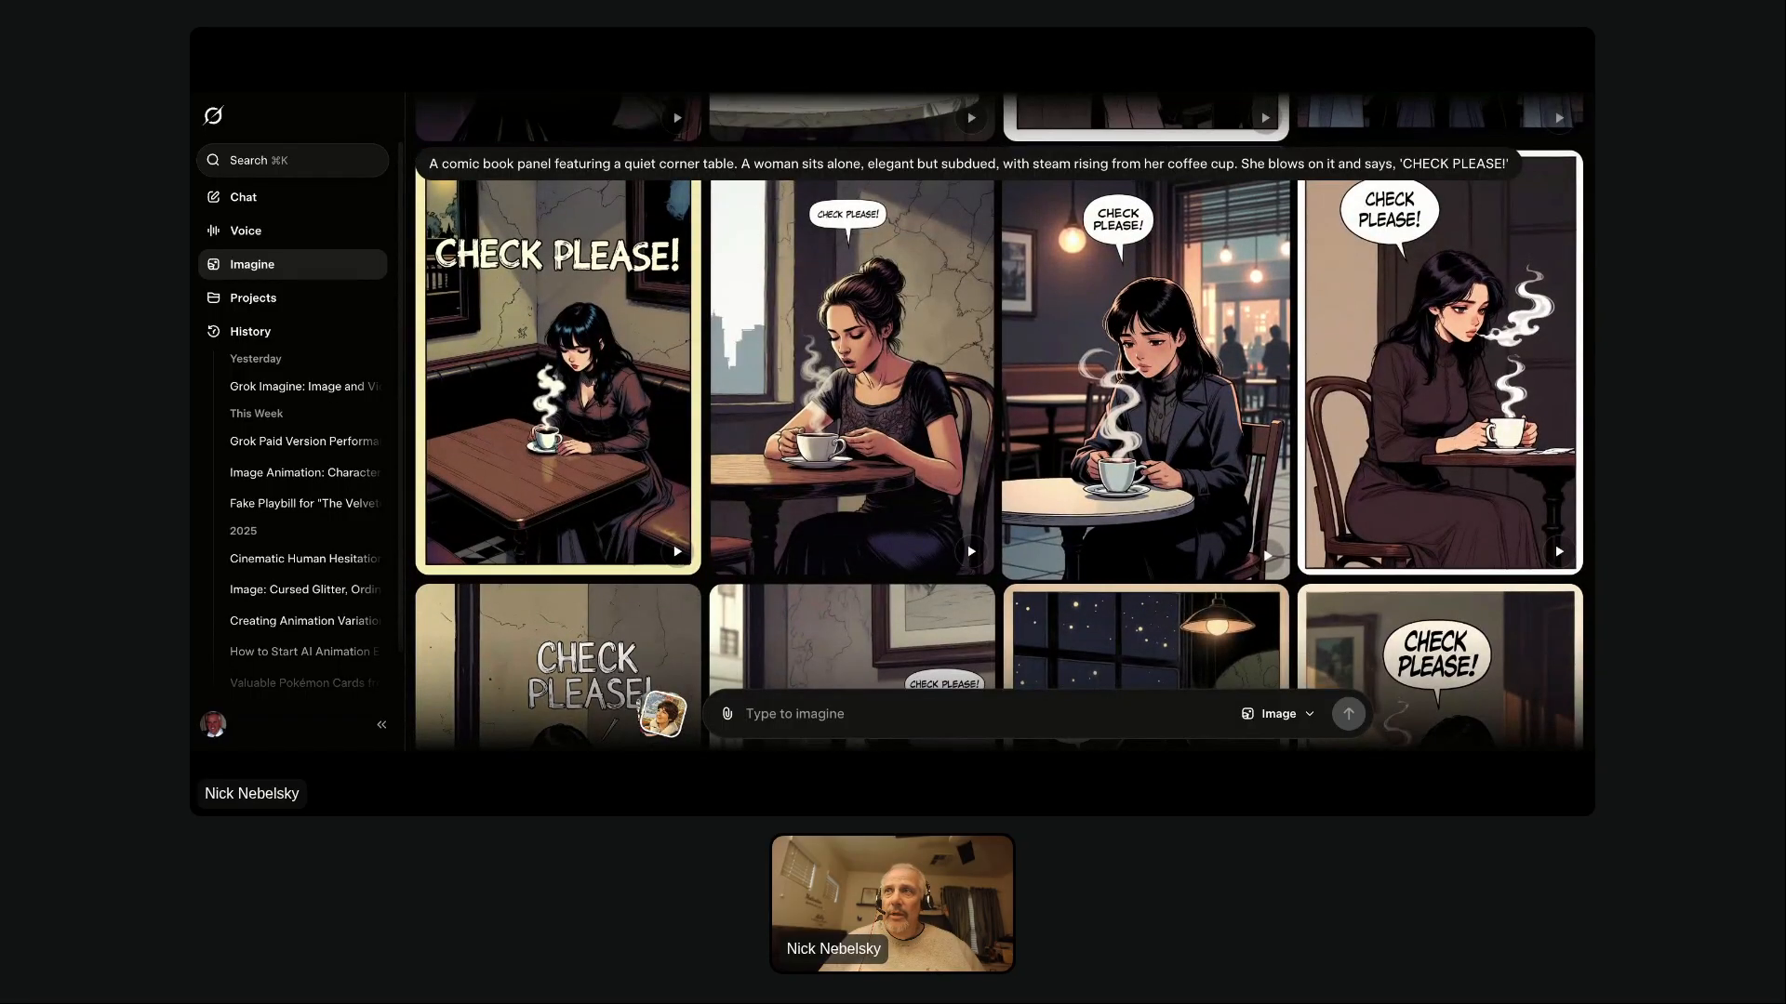
scroll(1555, 501, up, 8)
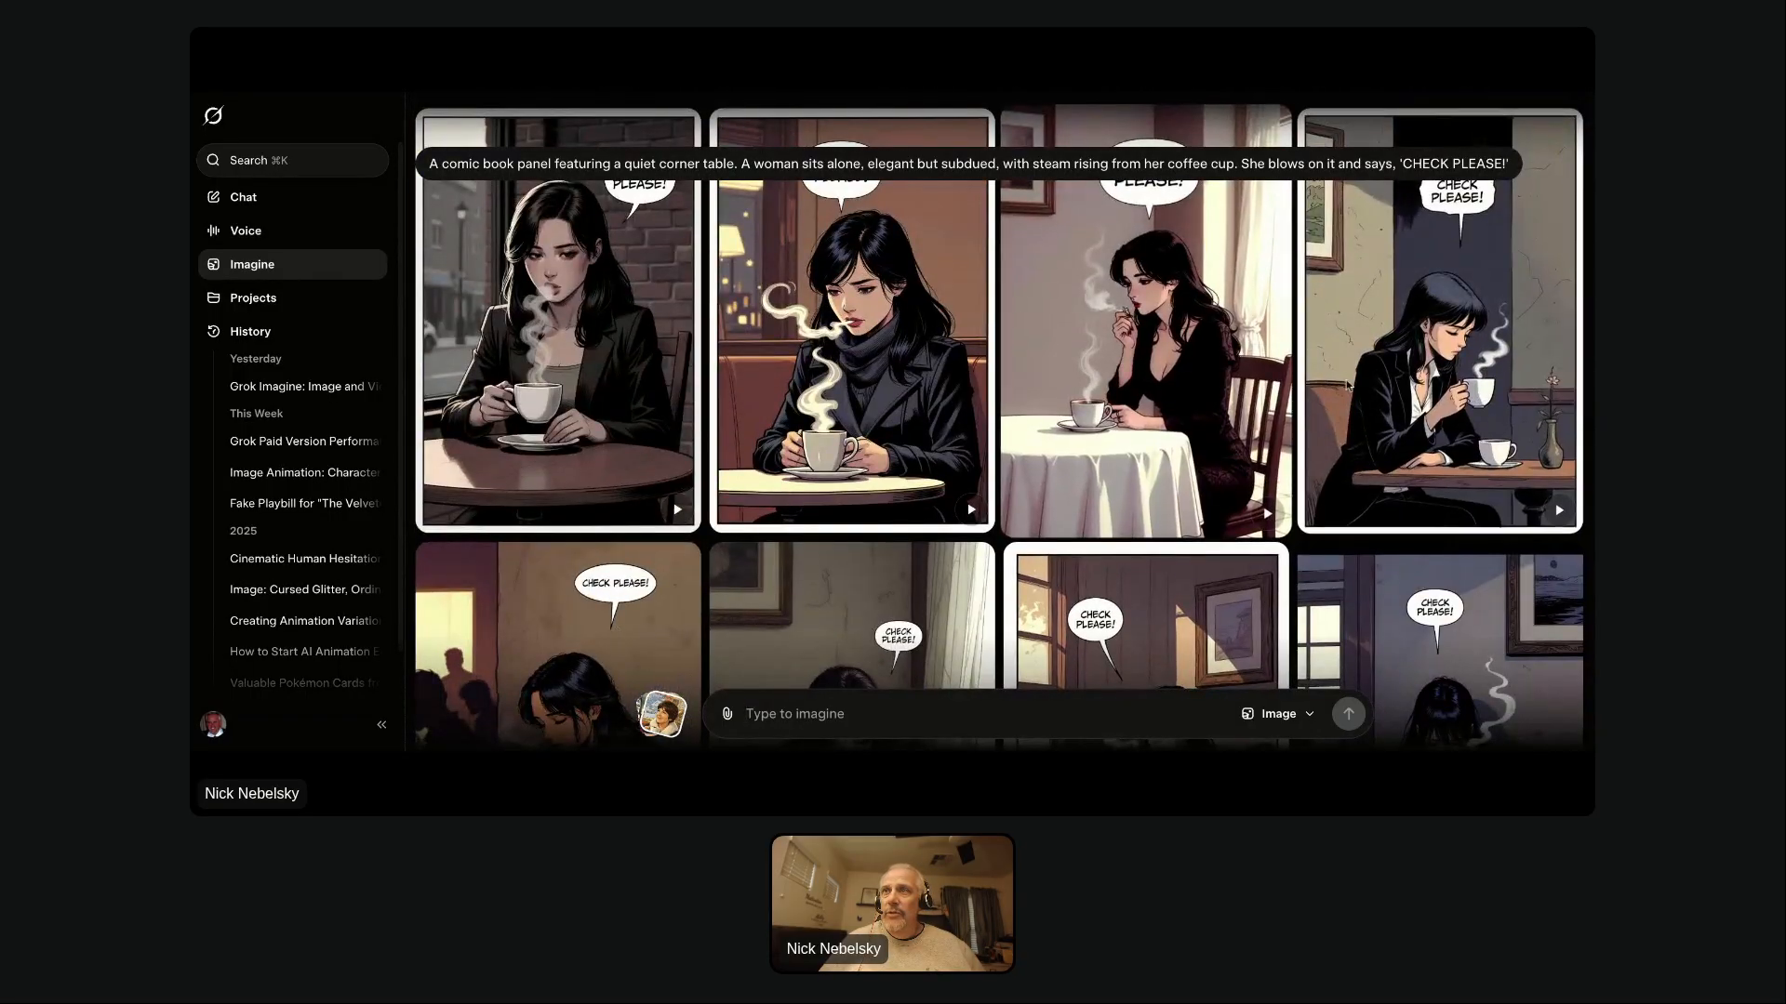
click(1472, 343)
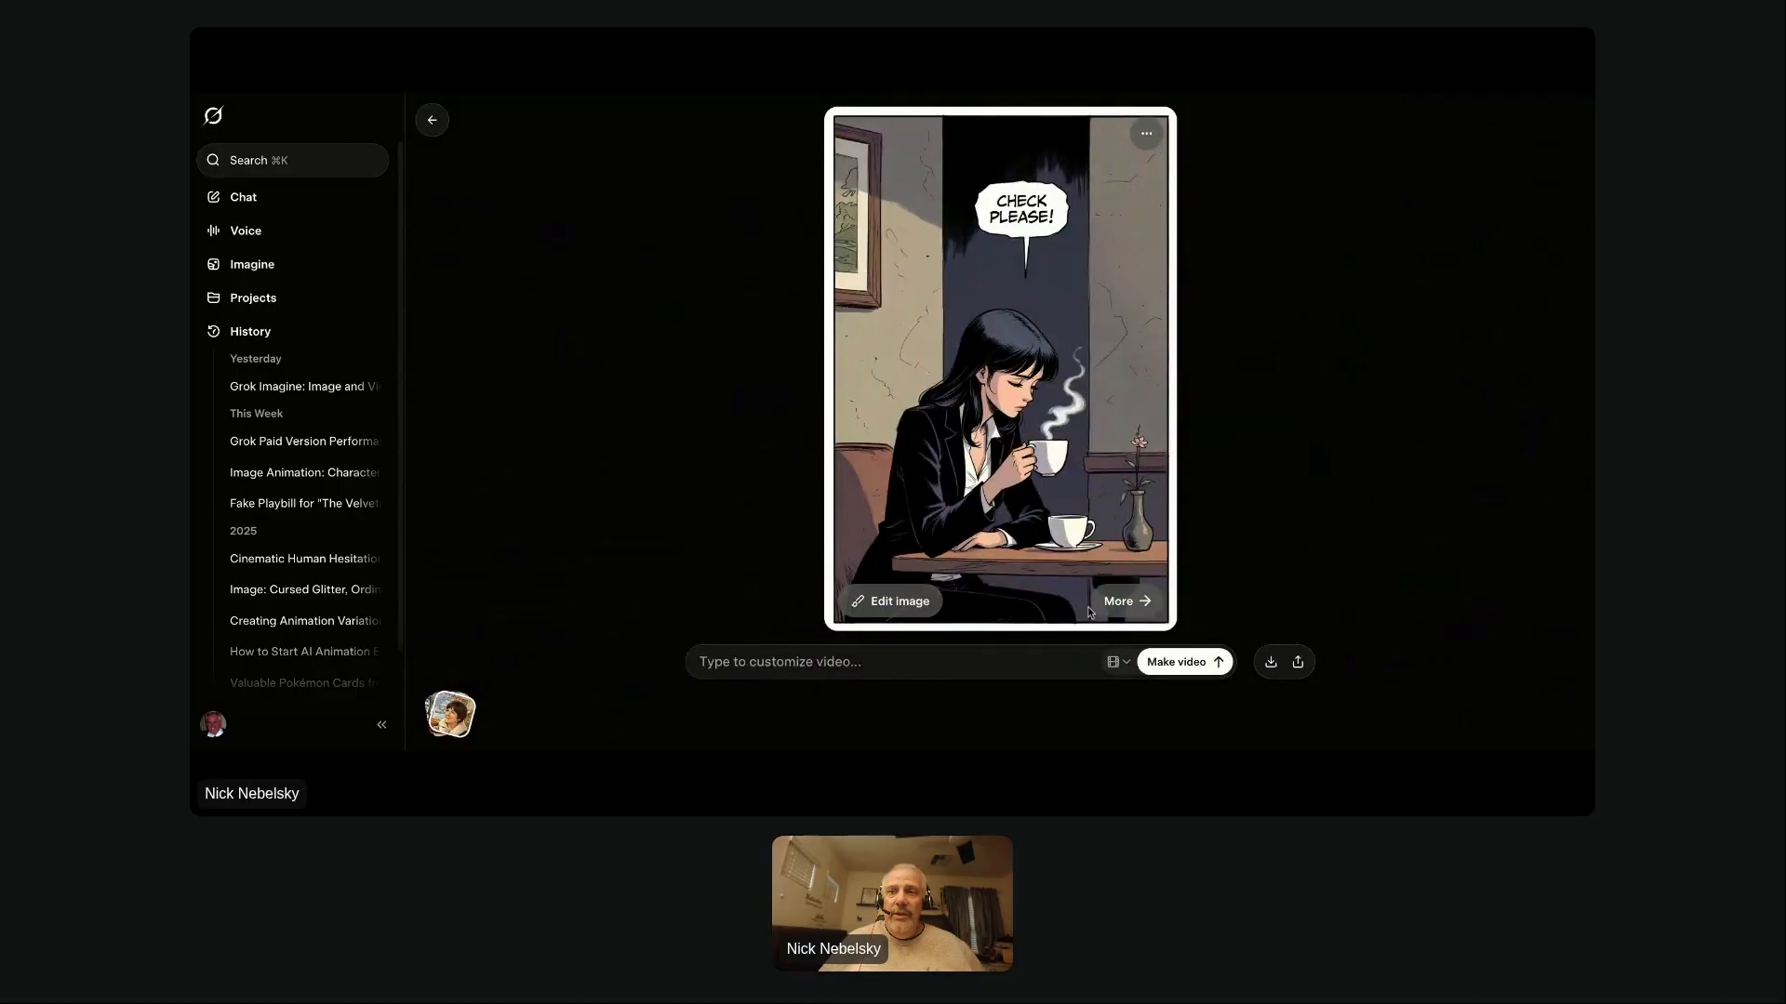
Look over the panel's video presets and extra options, and try out its image editing mode before returning to video mode.
click(1126, 662)
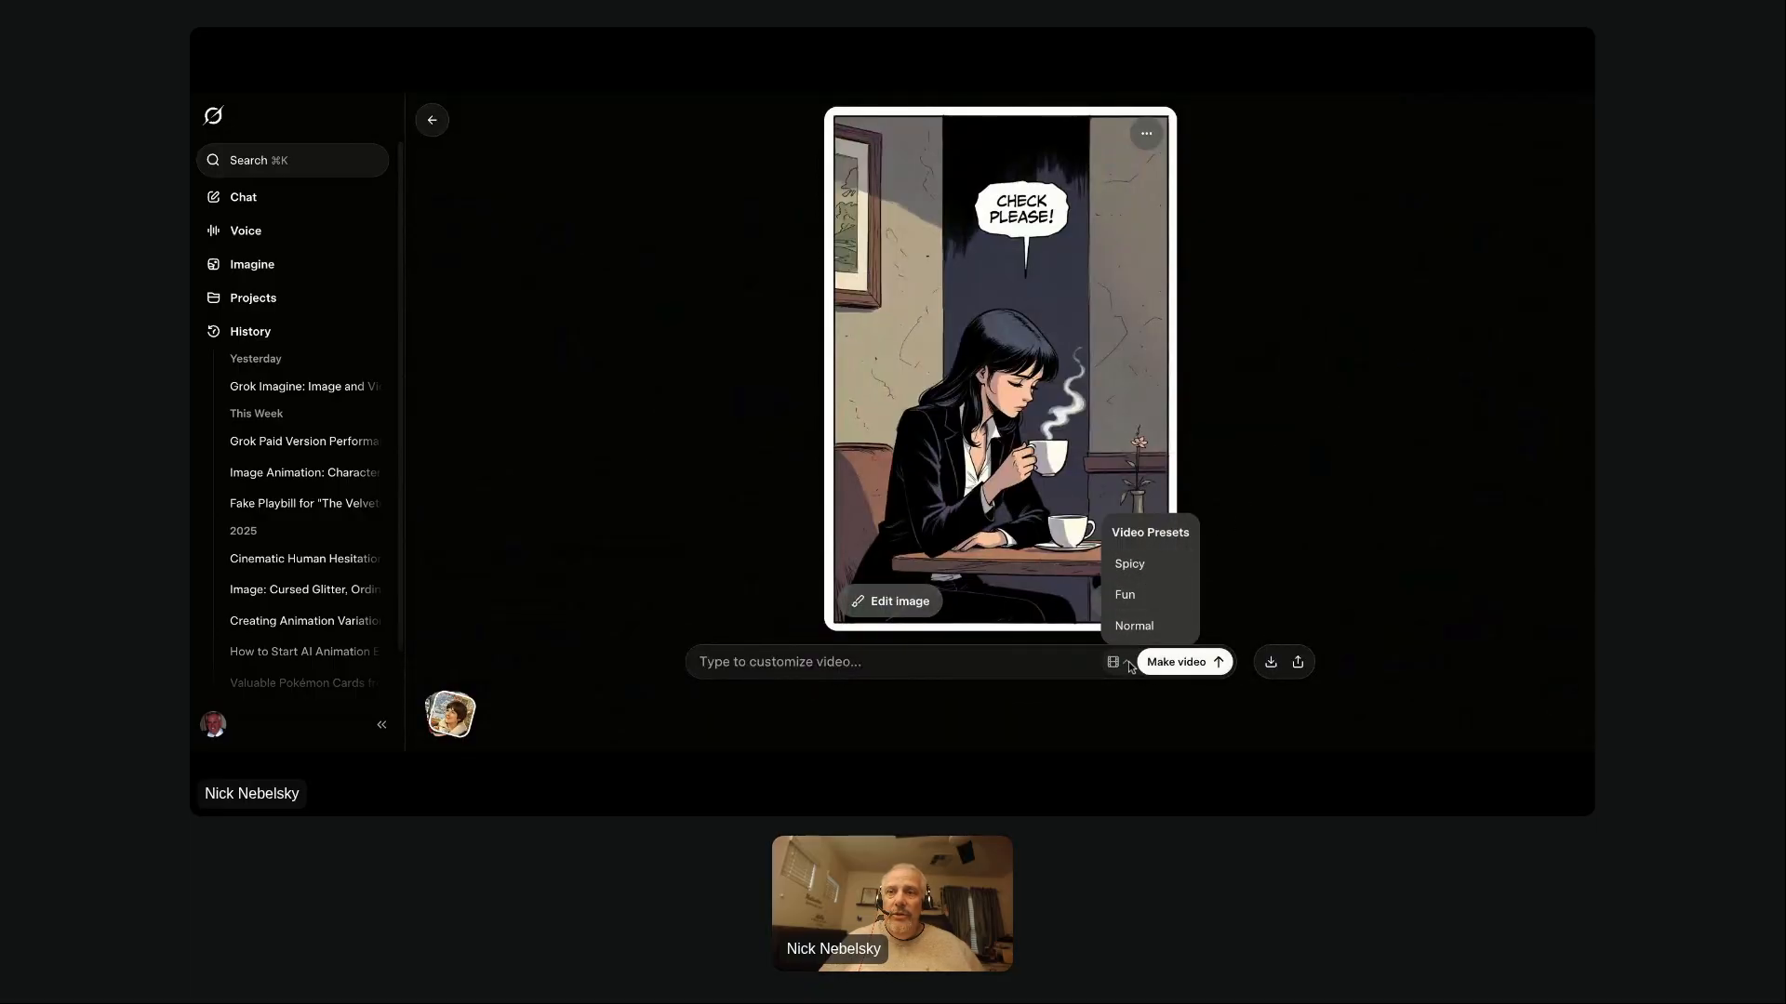
click(1265, 497)
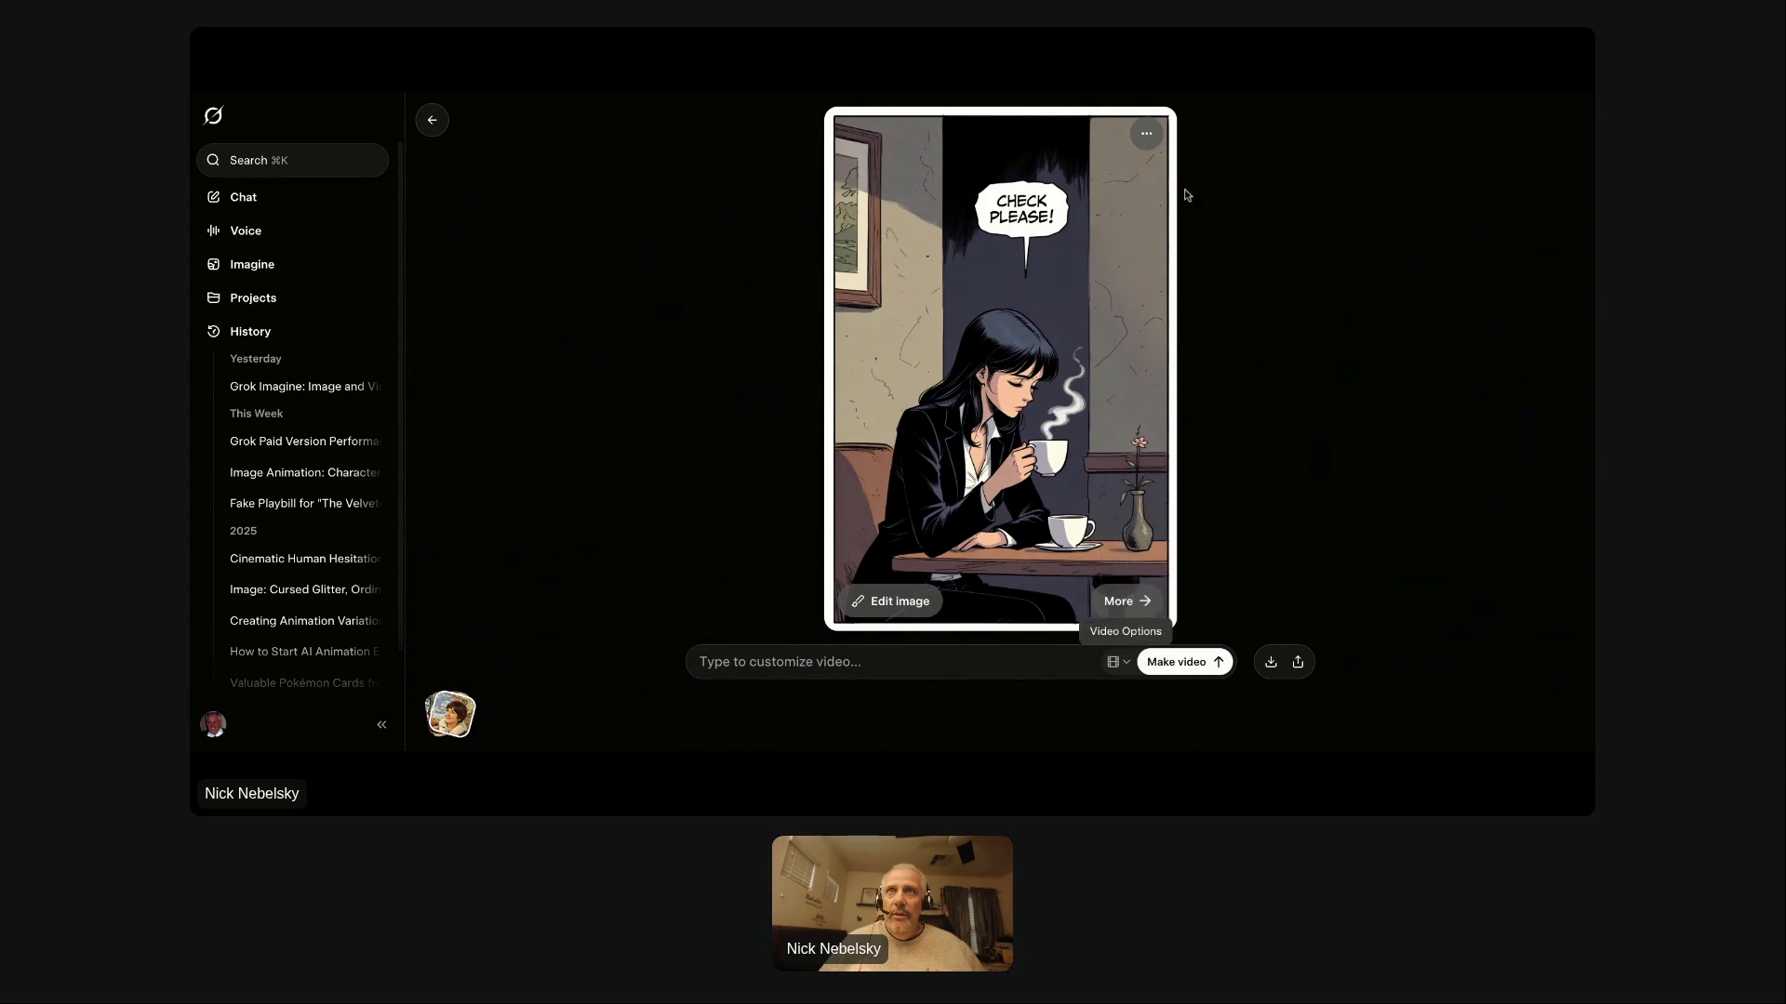
click(1142, 133)
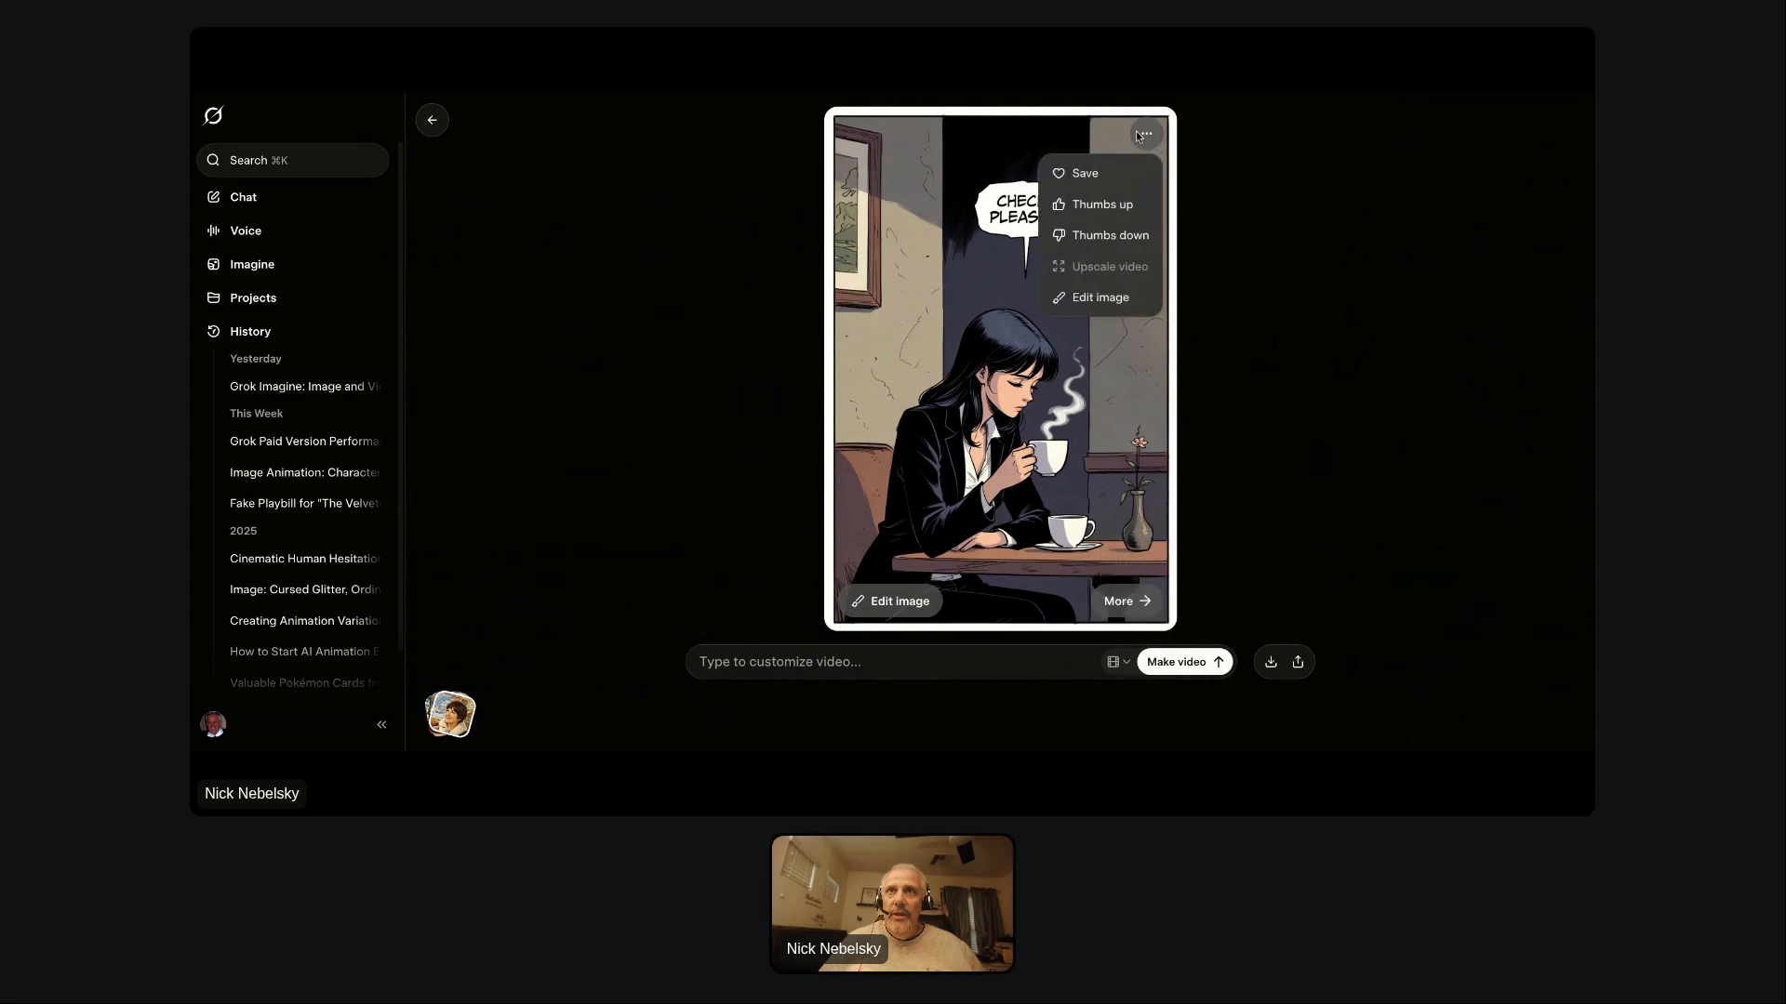
click(1107, 297)
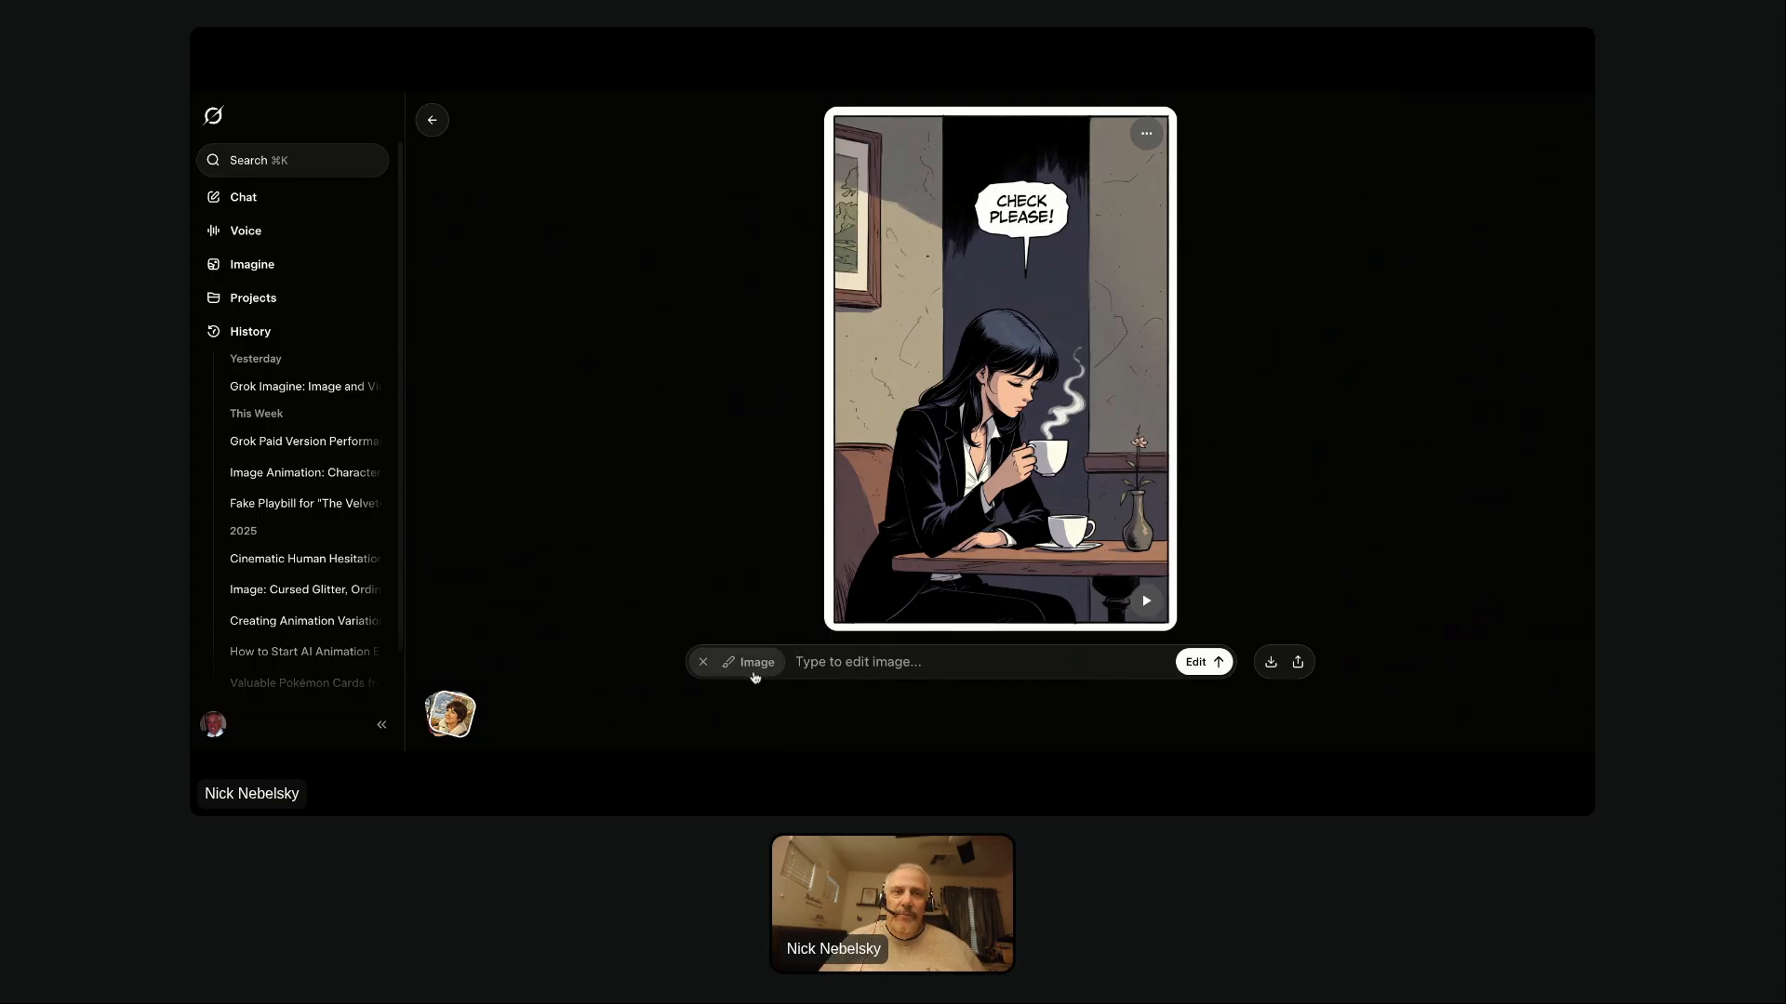
click(754, 670)
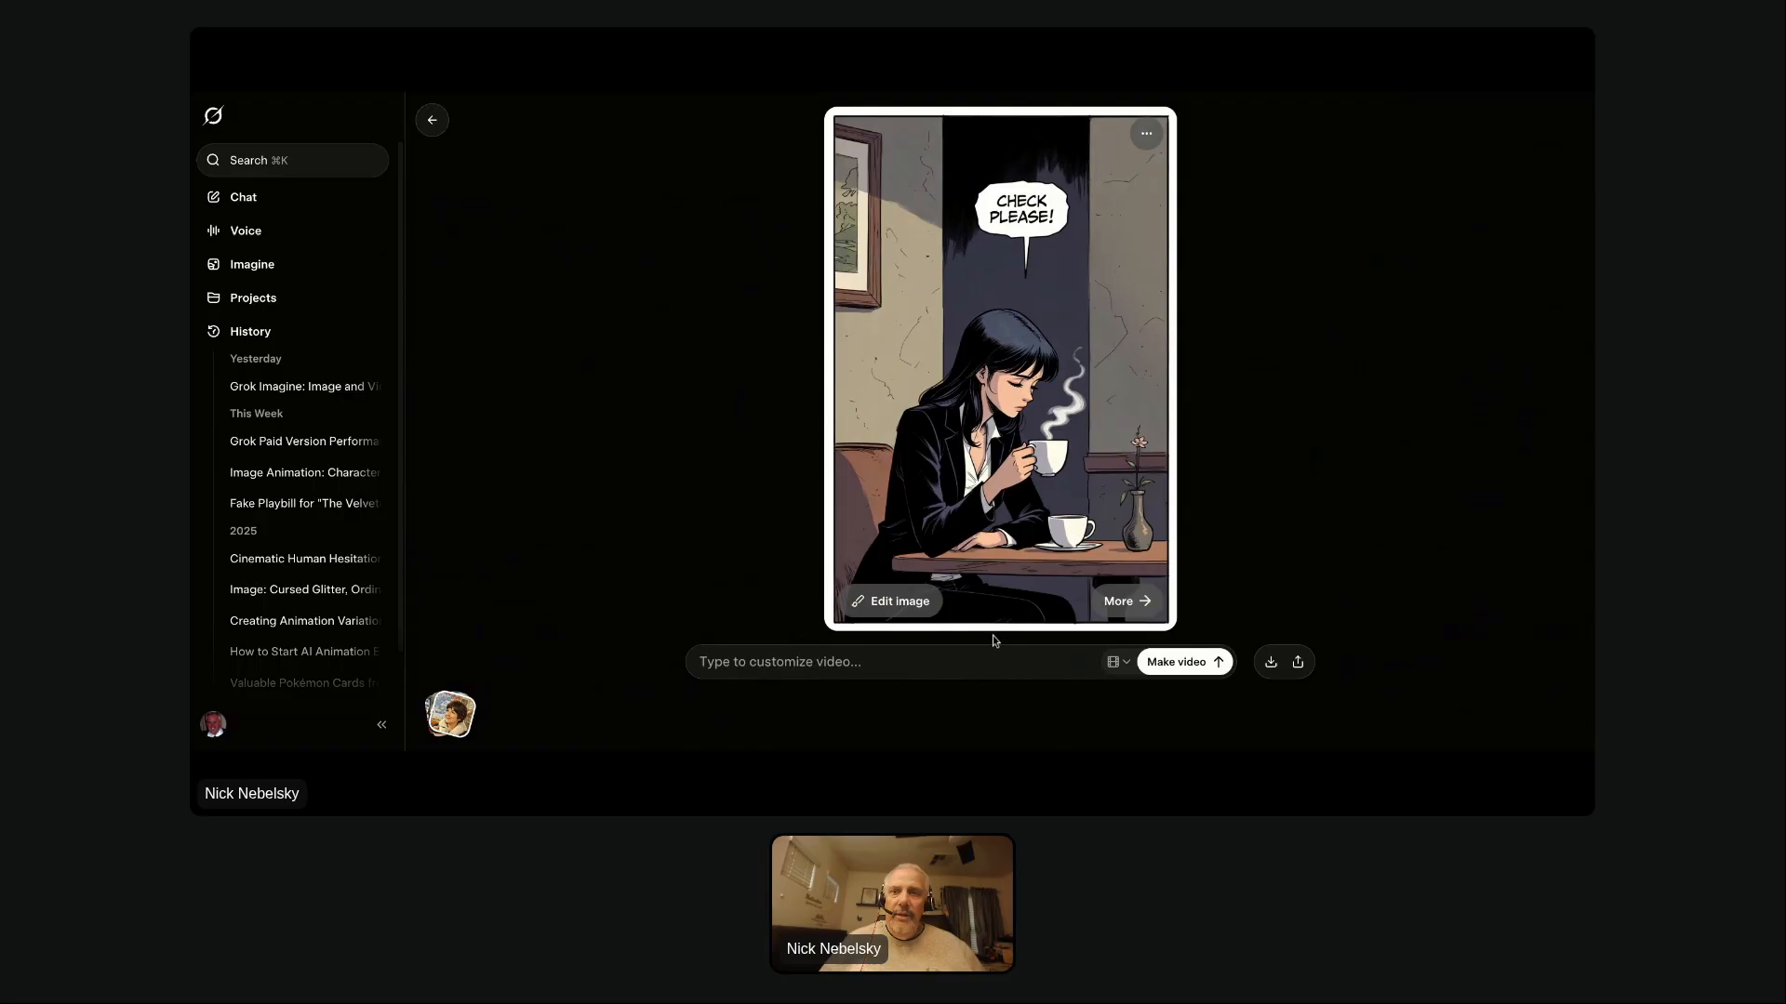
Generate a video from the coffee-drinking woman's comic panel with the Fun preset.
click(1119, 662)
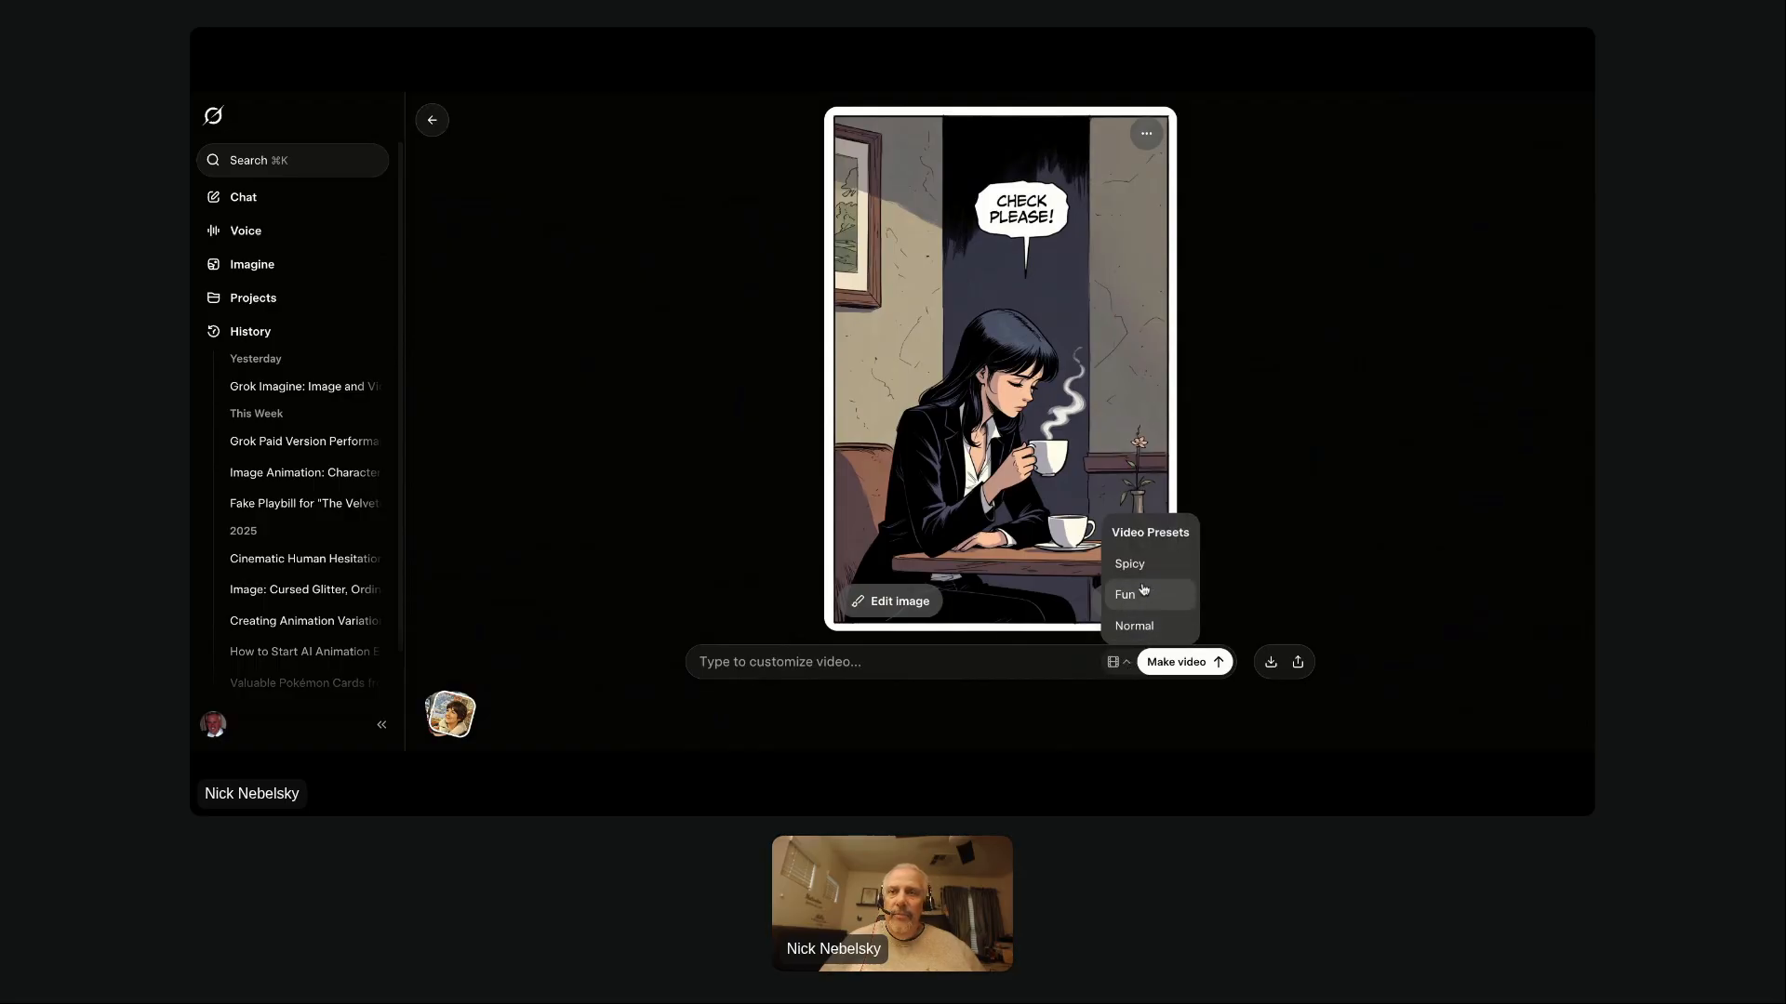
click(1137, 595)
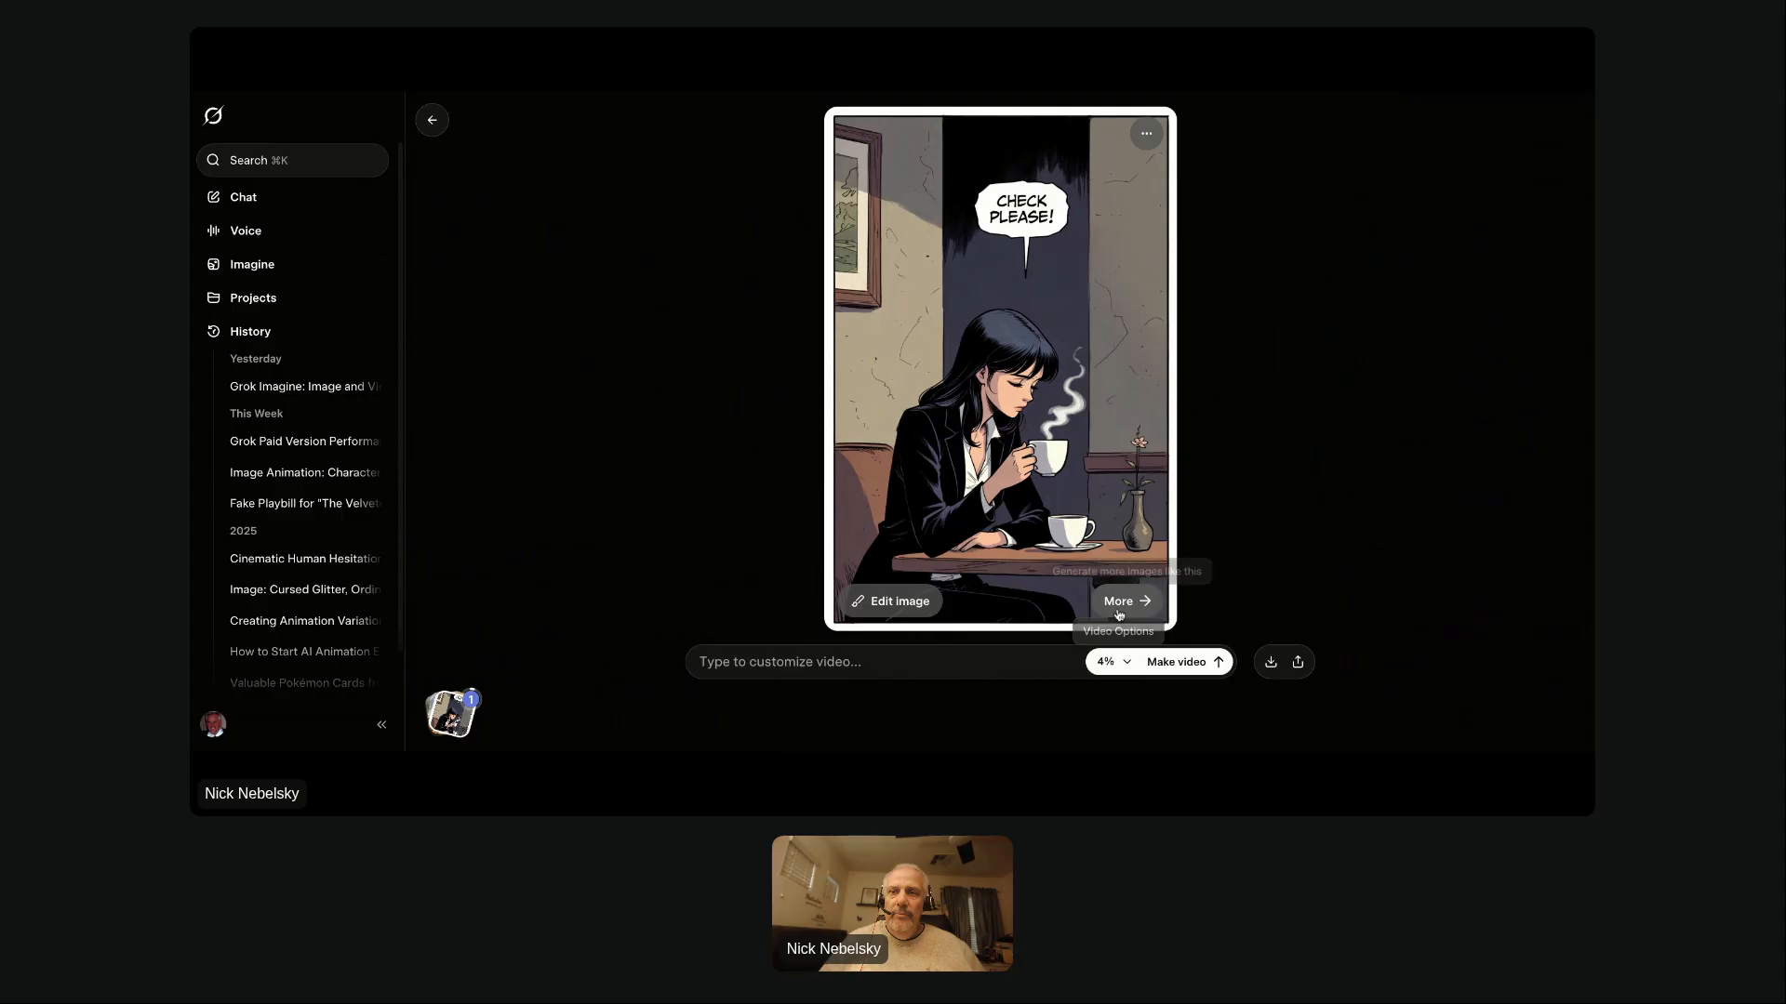